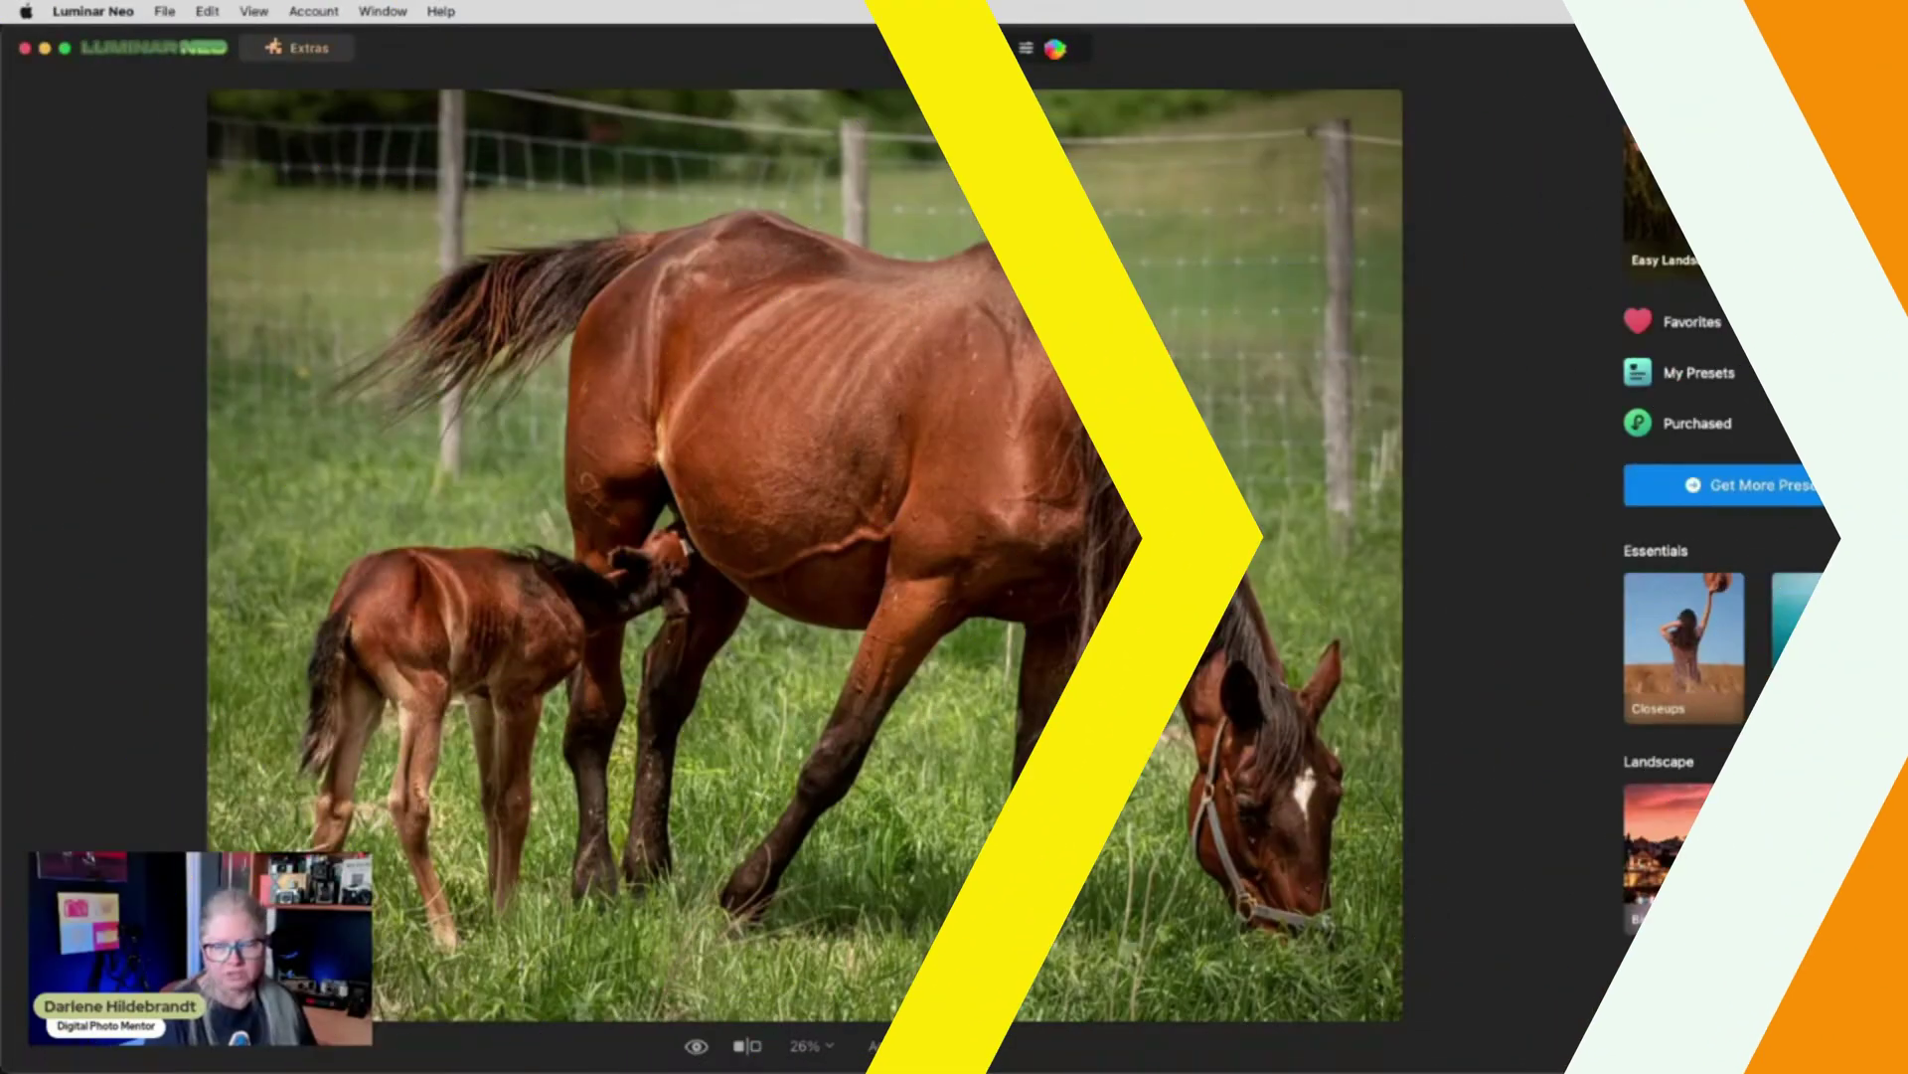
# Step: In Edit, expand Layer Properties and launch Background Removal from the Masking tab
pyautogui.click(1055, 50)
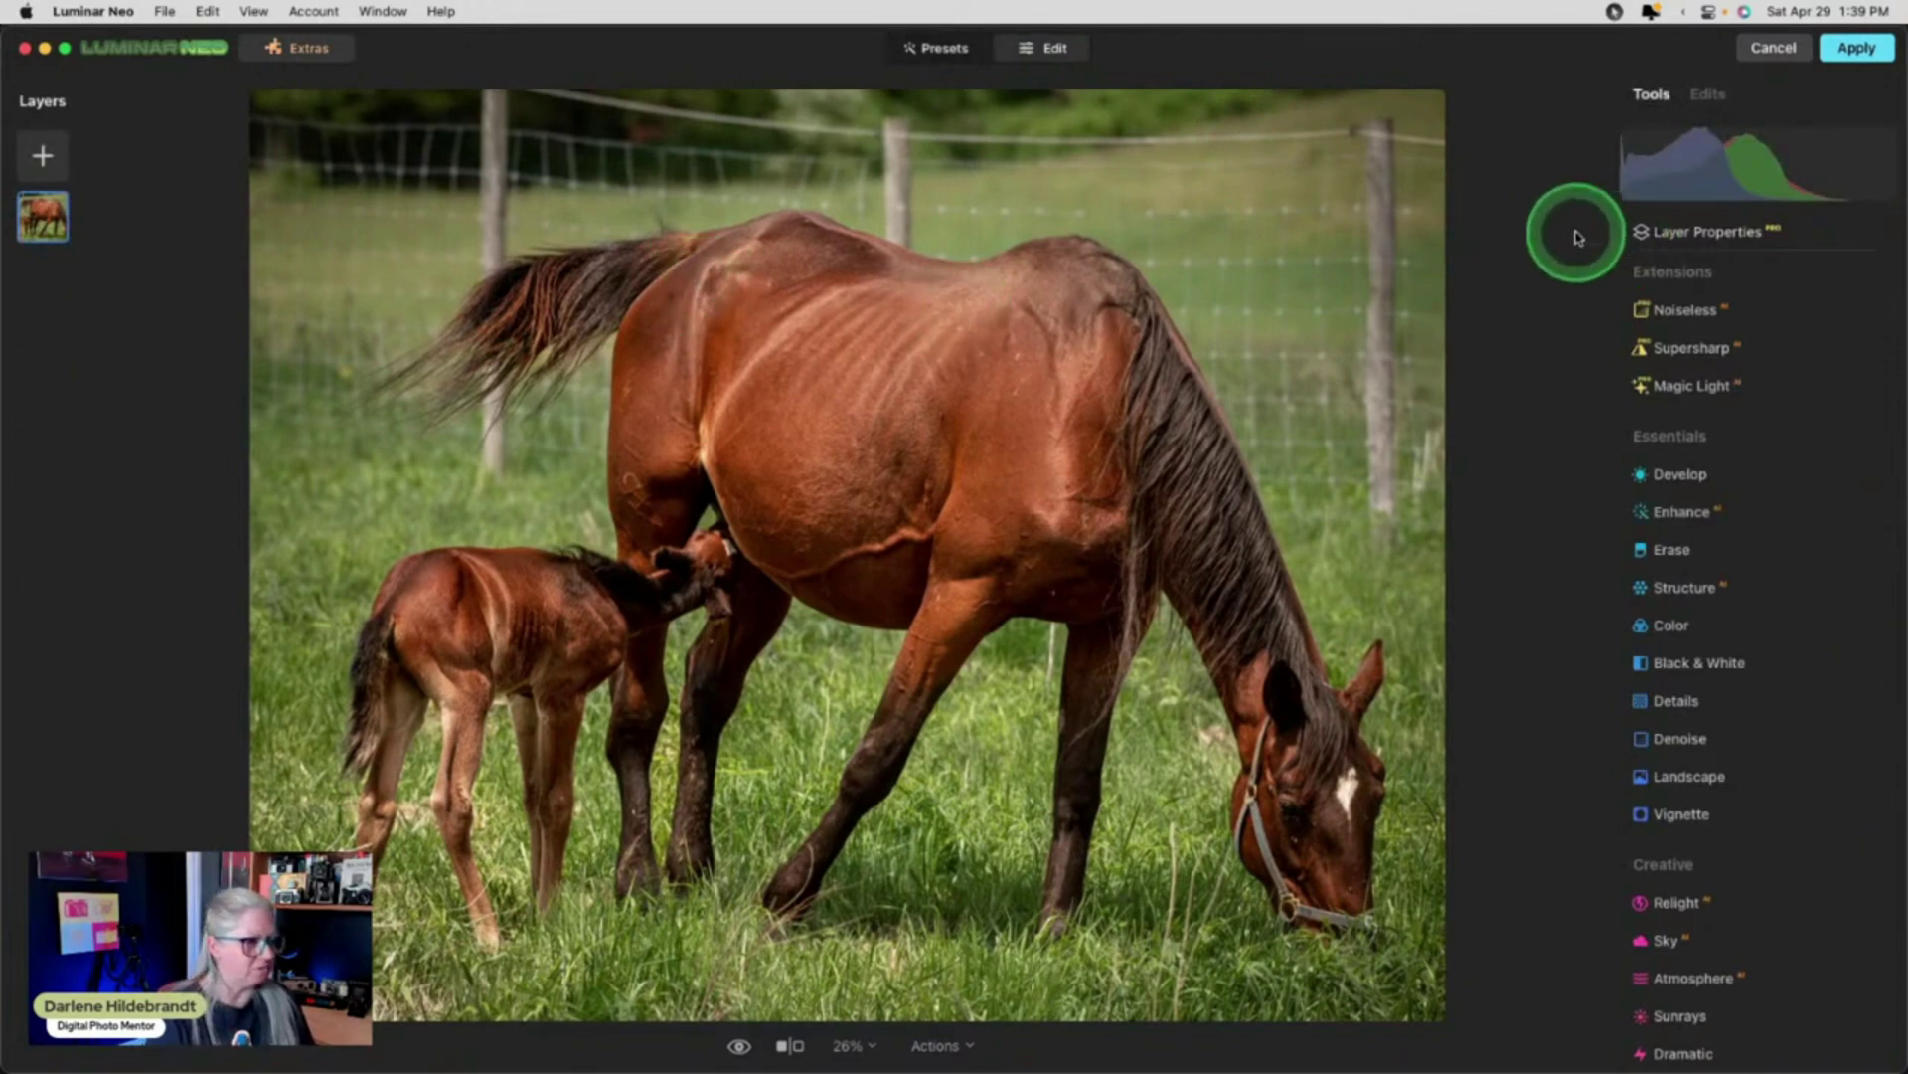
pyautogui.click(1695, 234)
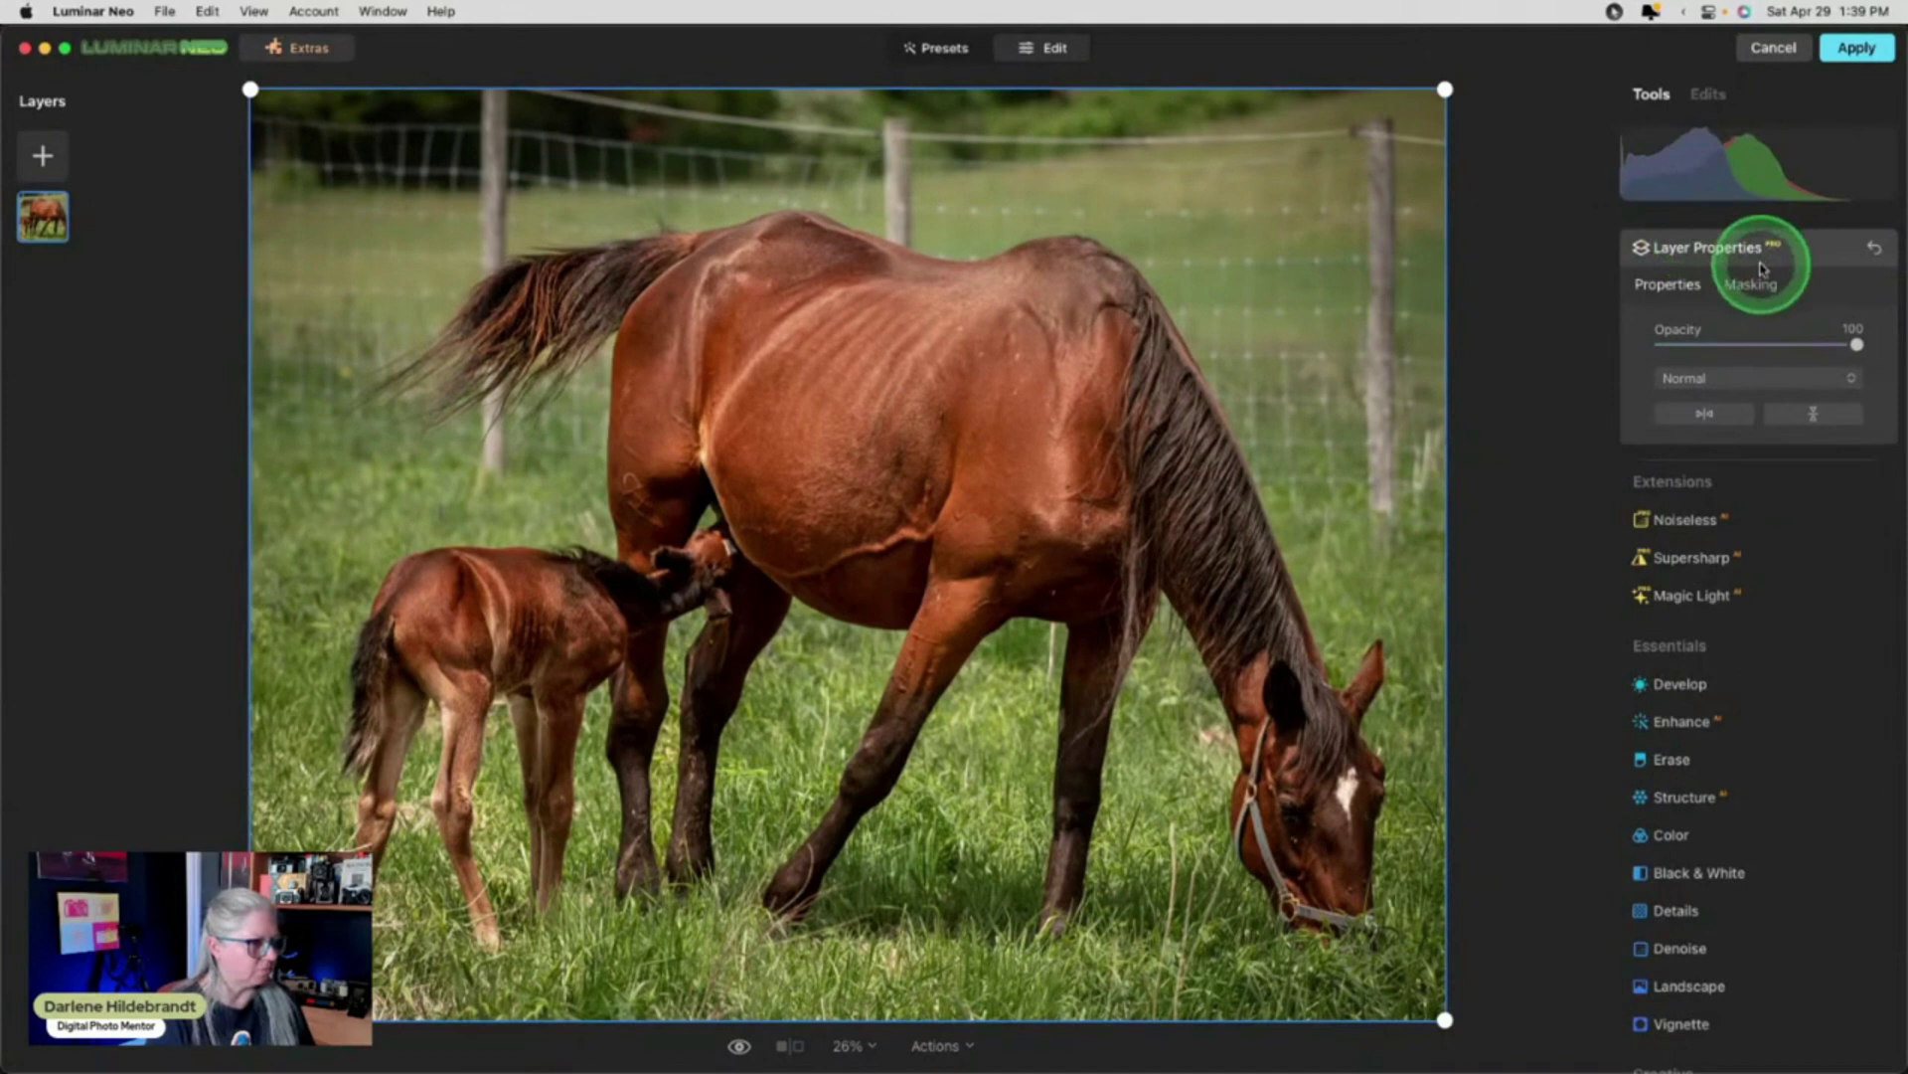
pyautogui.click(1789, 256)
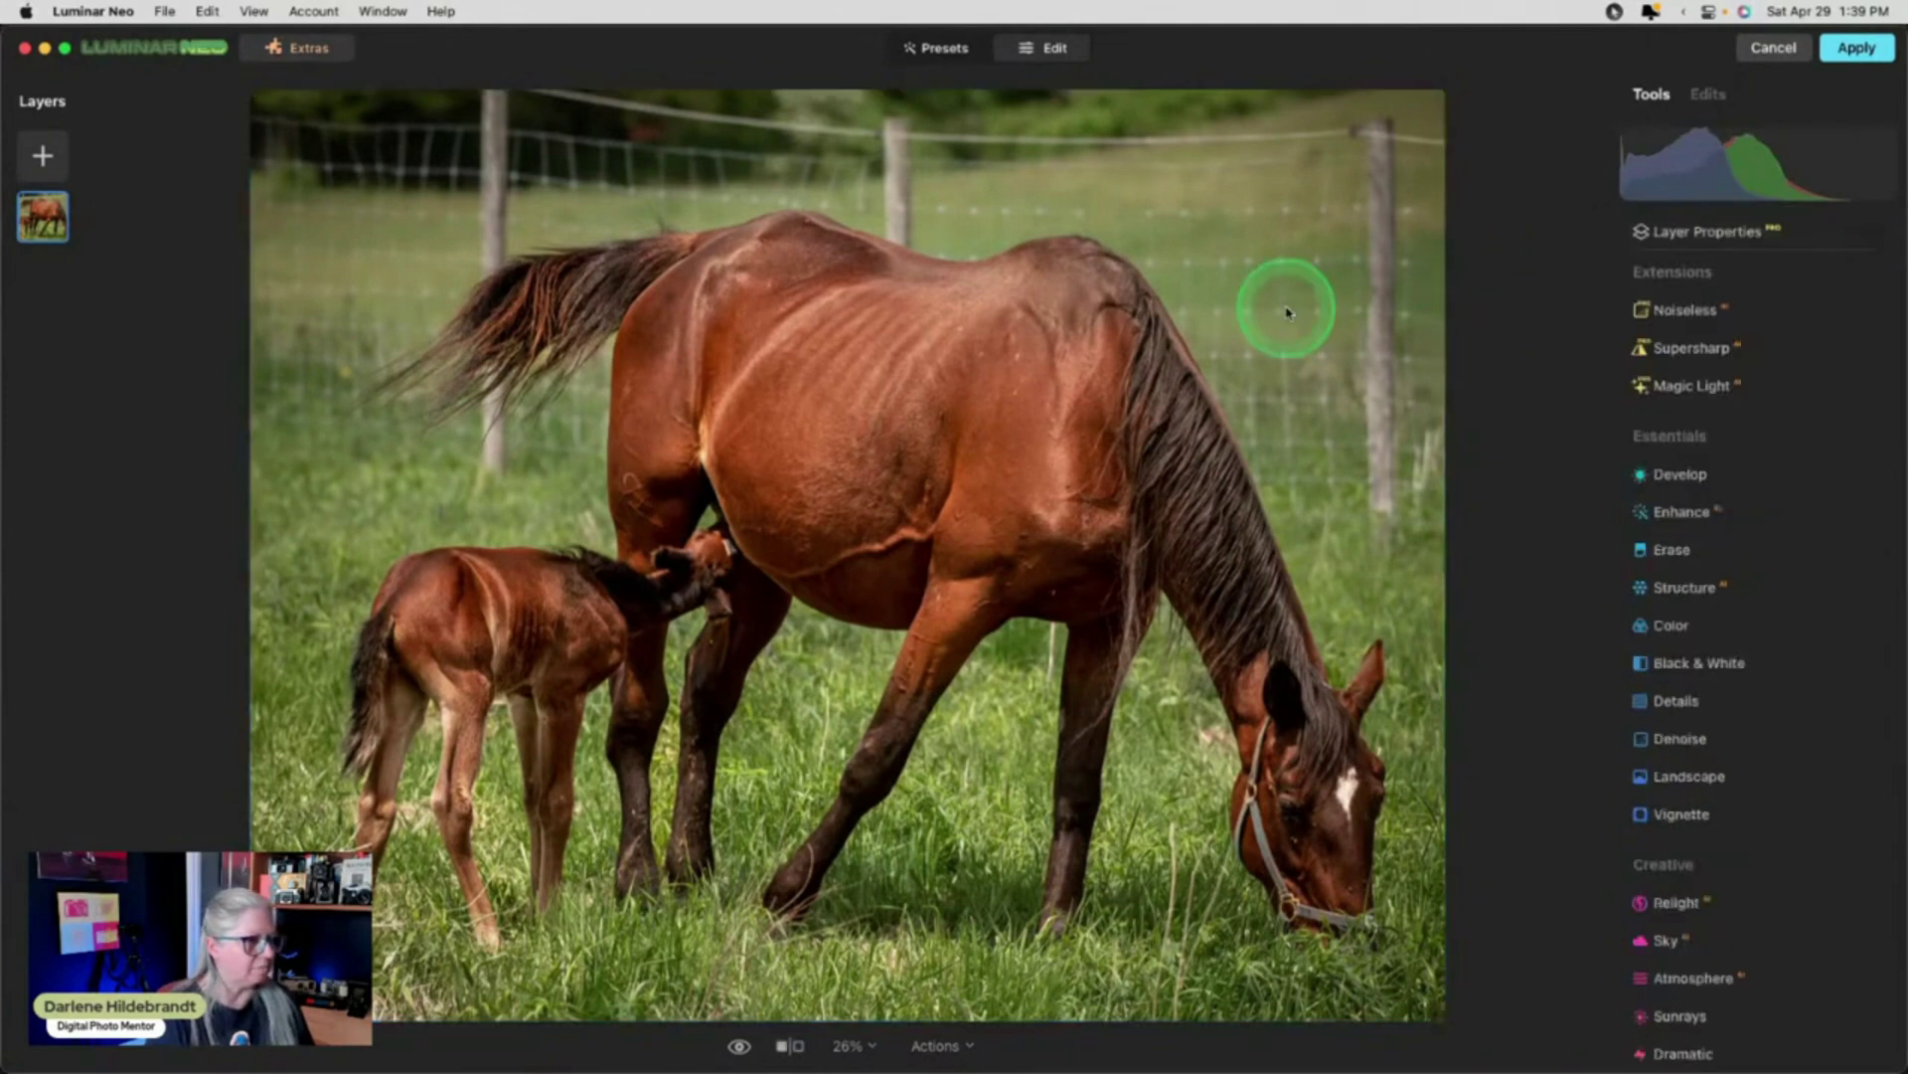
pyautogui.click(1784, 247)
pyautogui.click(1751, 291)
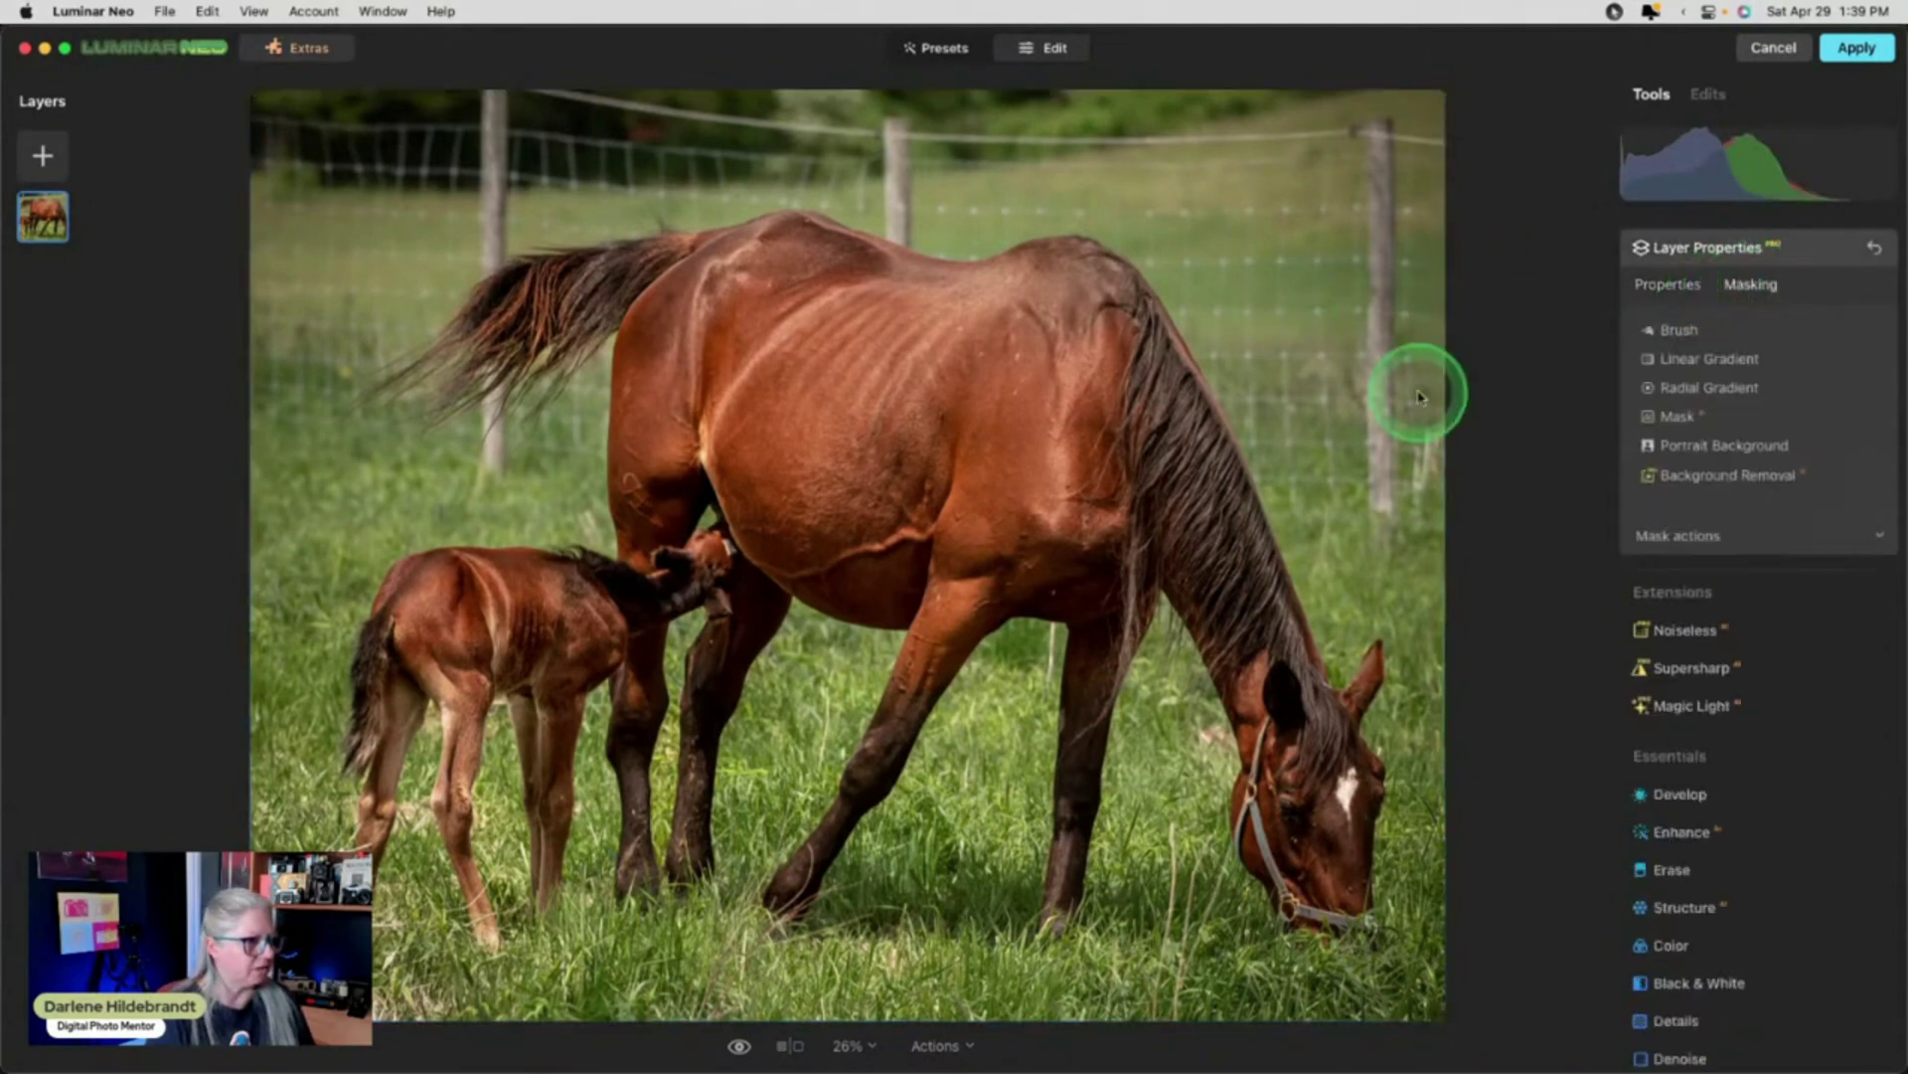
pyautogui.click(1727, 476)
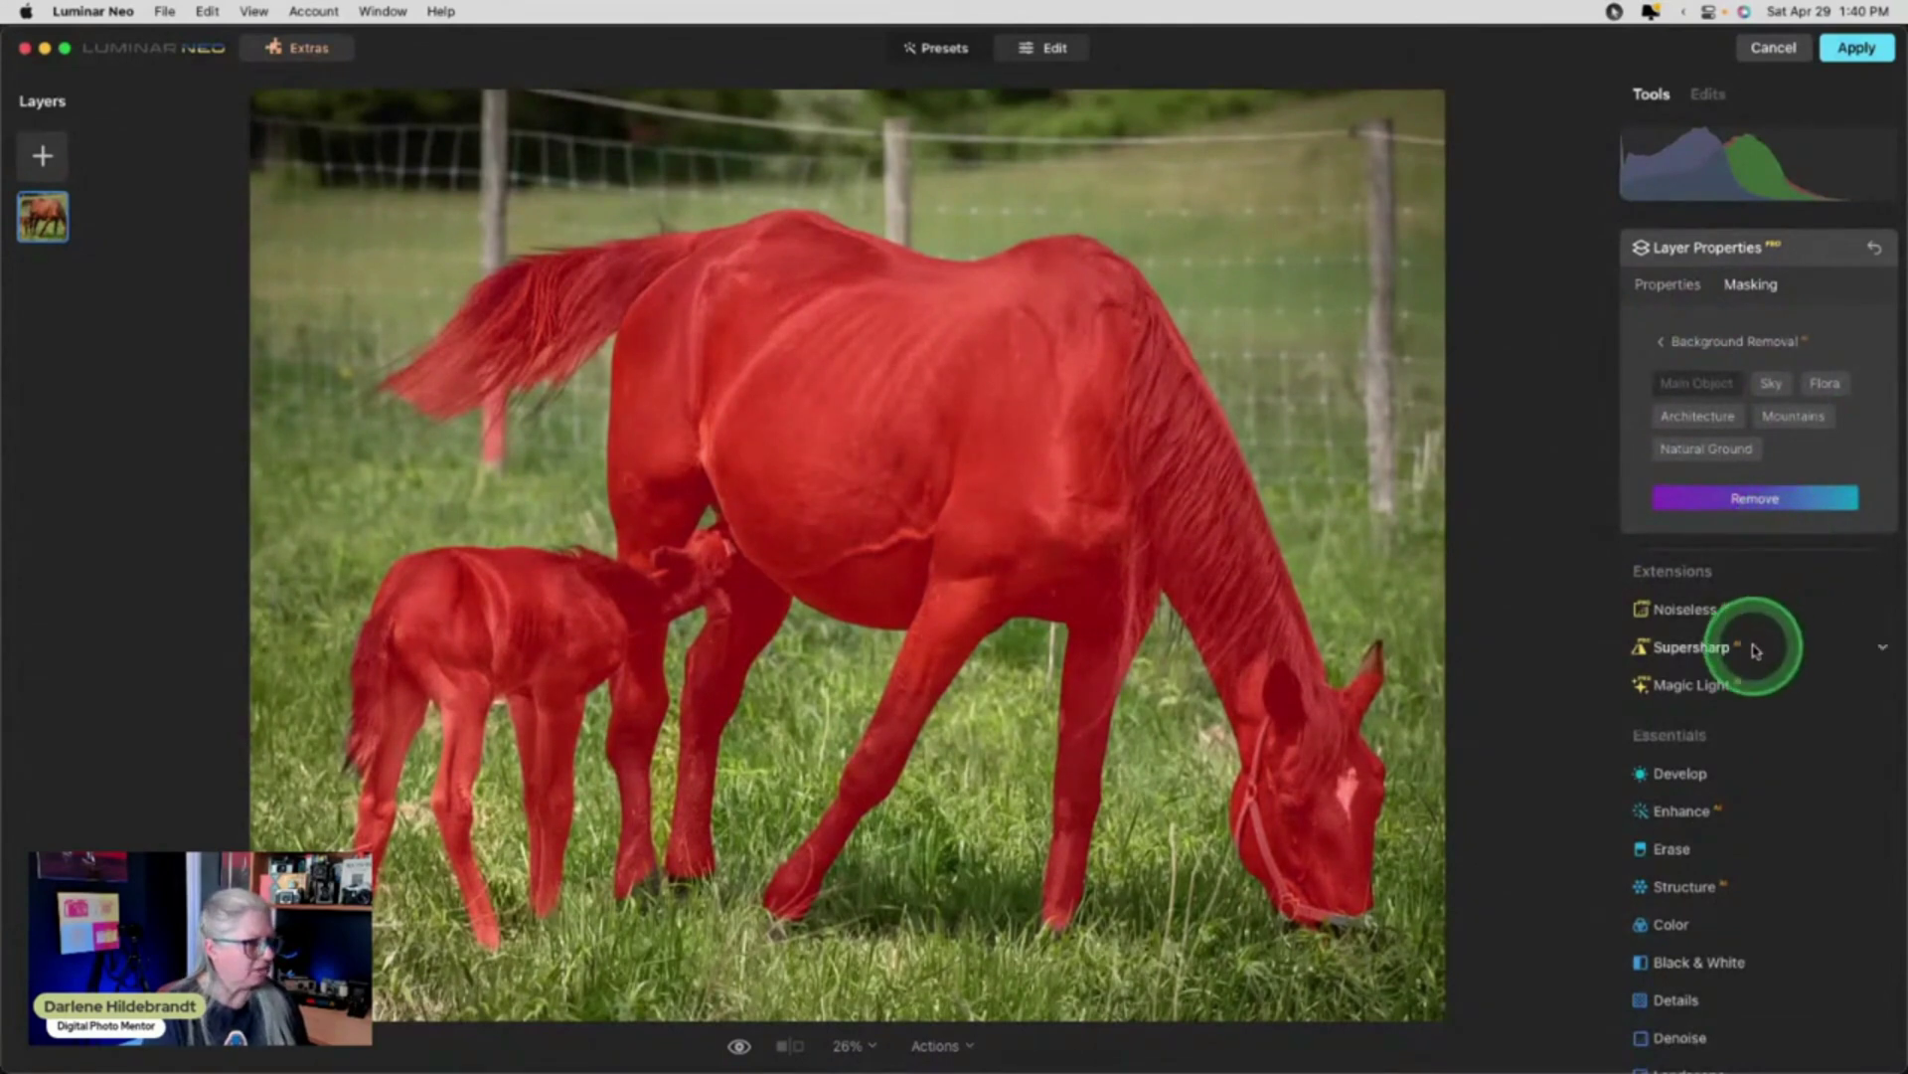
# Step: Toggle Natural Ground on and off, then remove the pasture background around the horses
pyautogui.click(1695, 452)
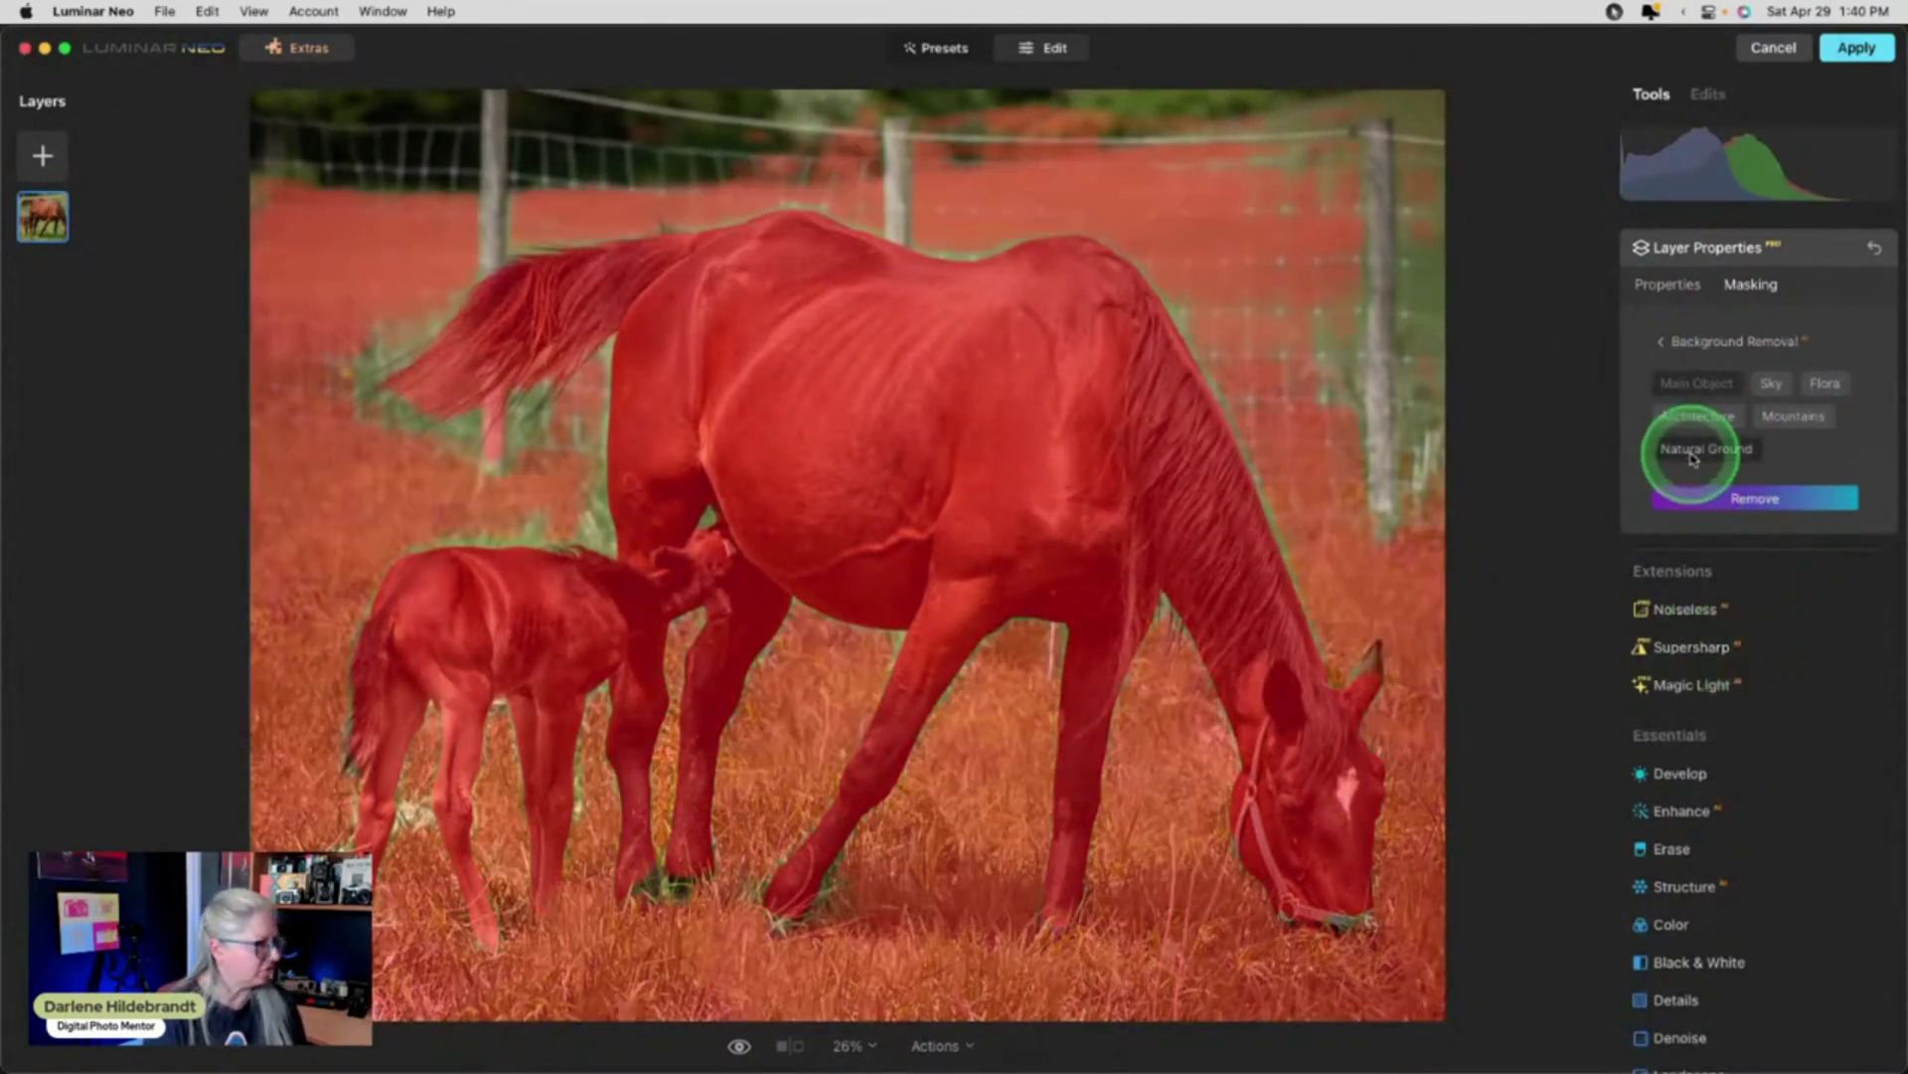
pyautogui.click(1695, 452)
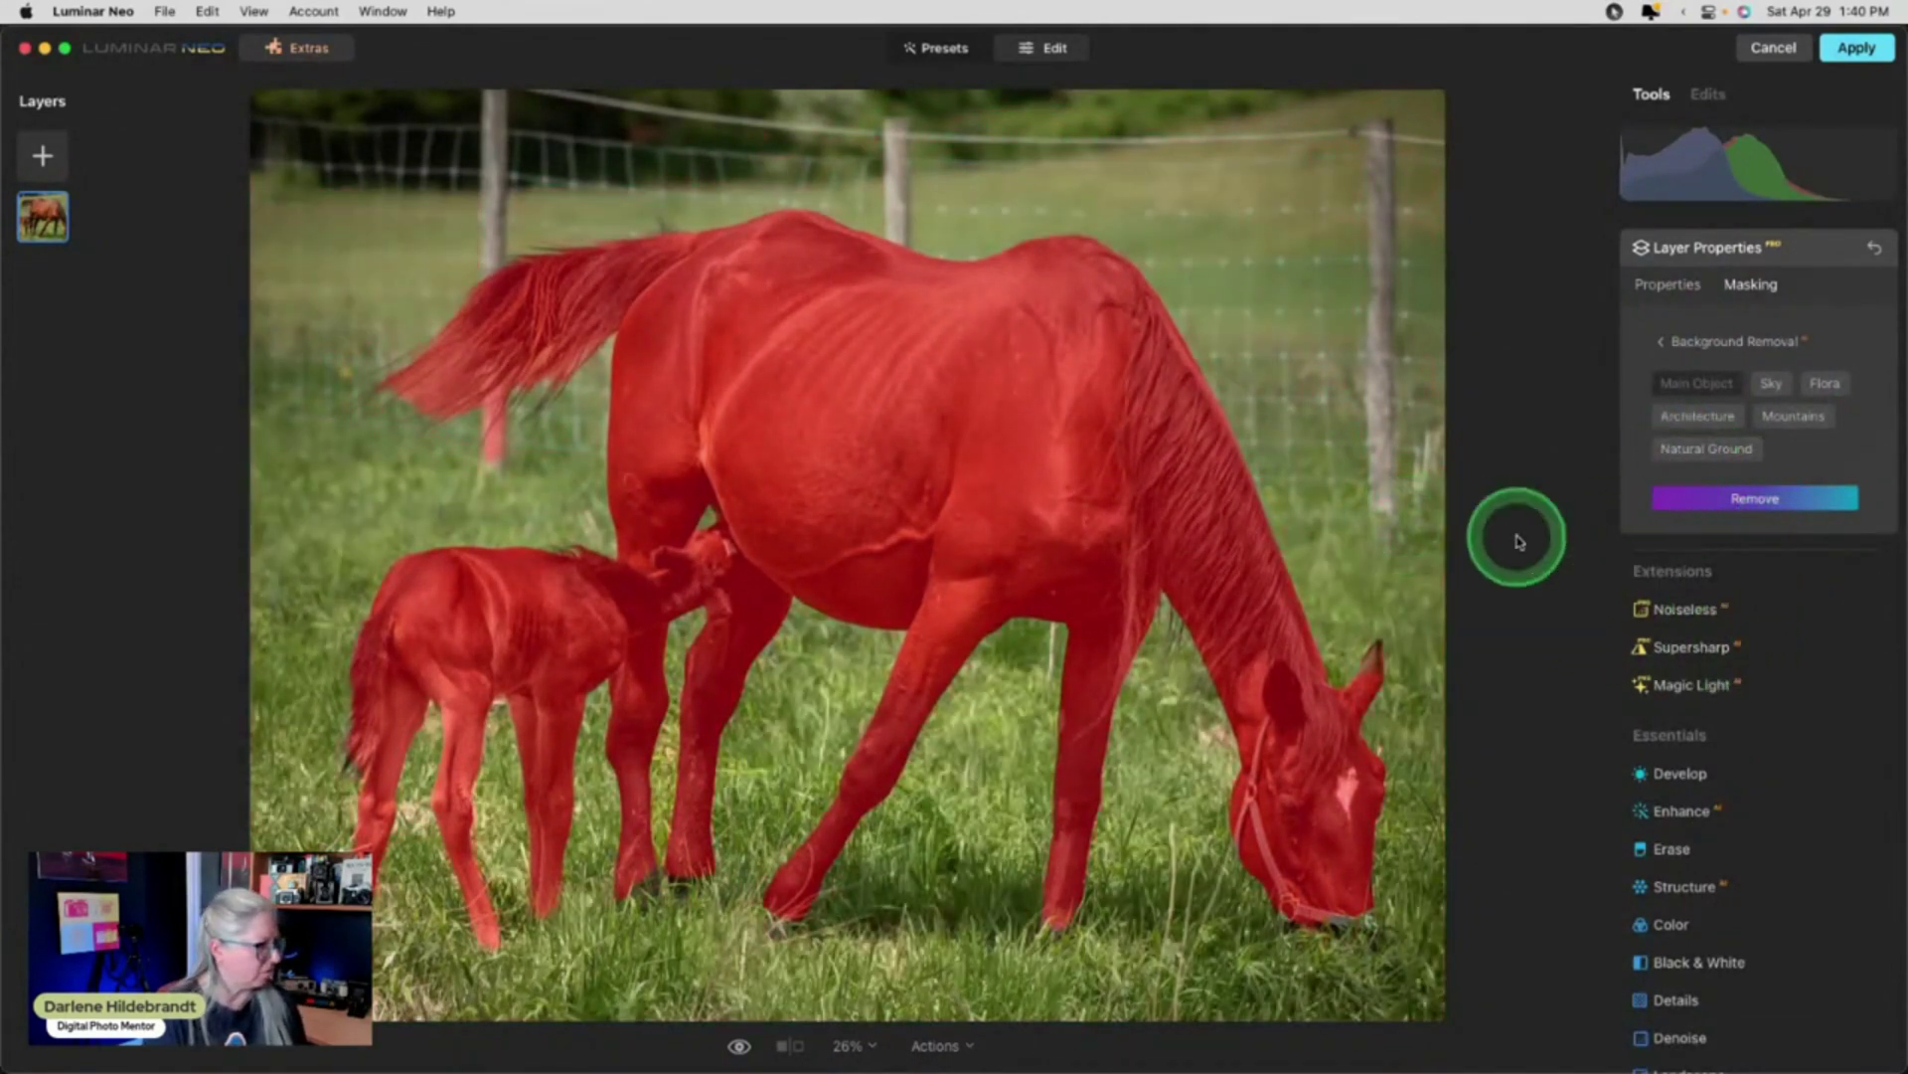
pyautogui.click(1751, 502)
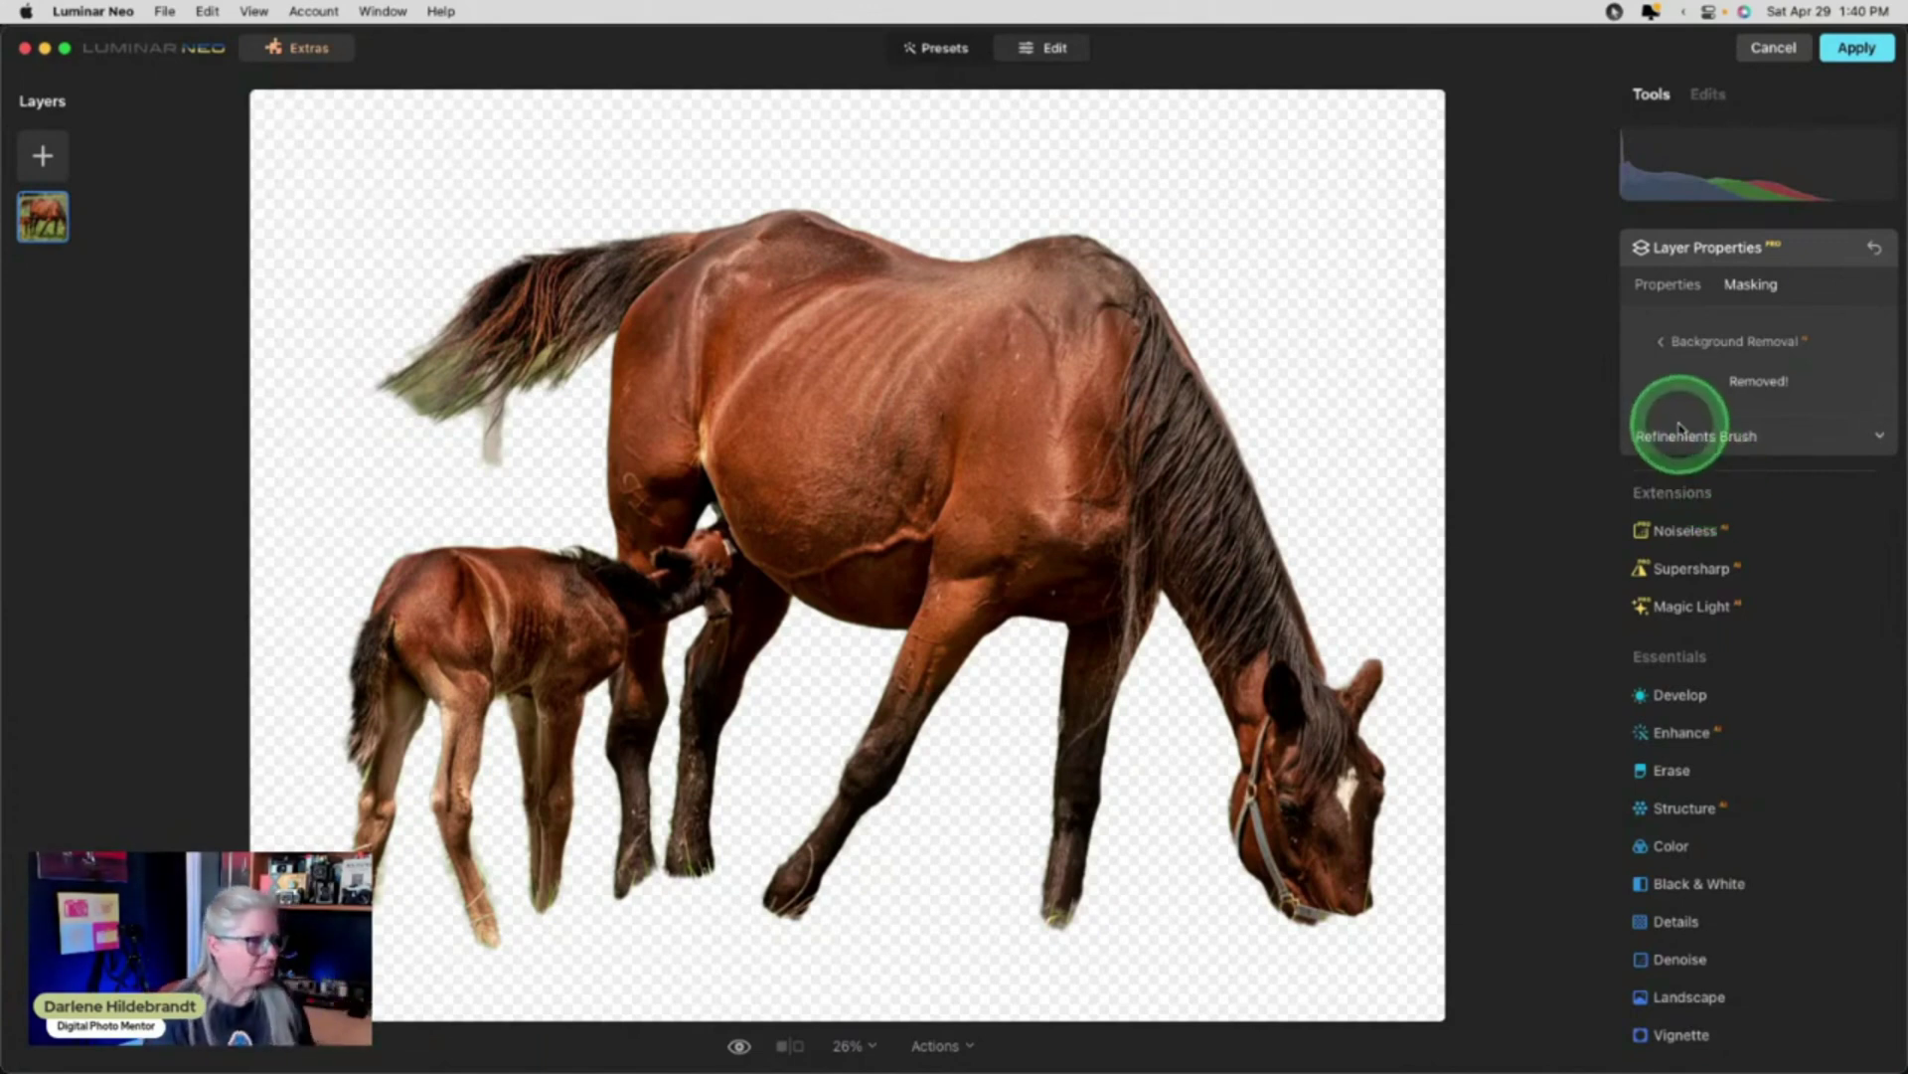
# Step: Enlarge the Transition refinement brush and paint over the grass around the horses' legs
pyautogui.click(1708, 440)
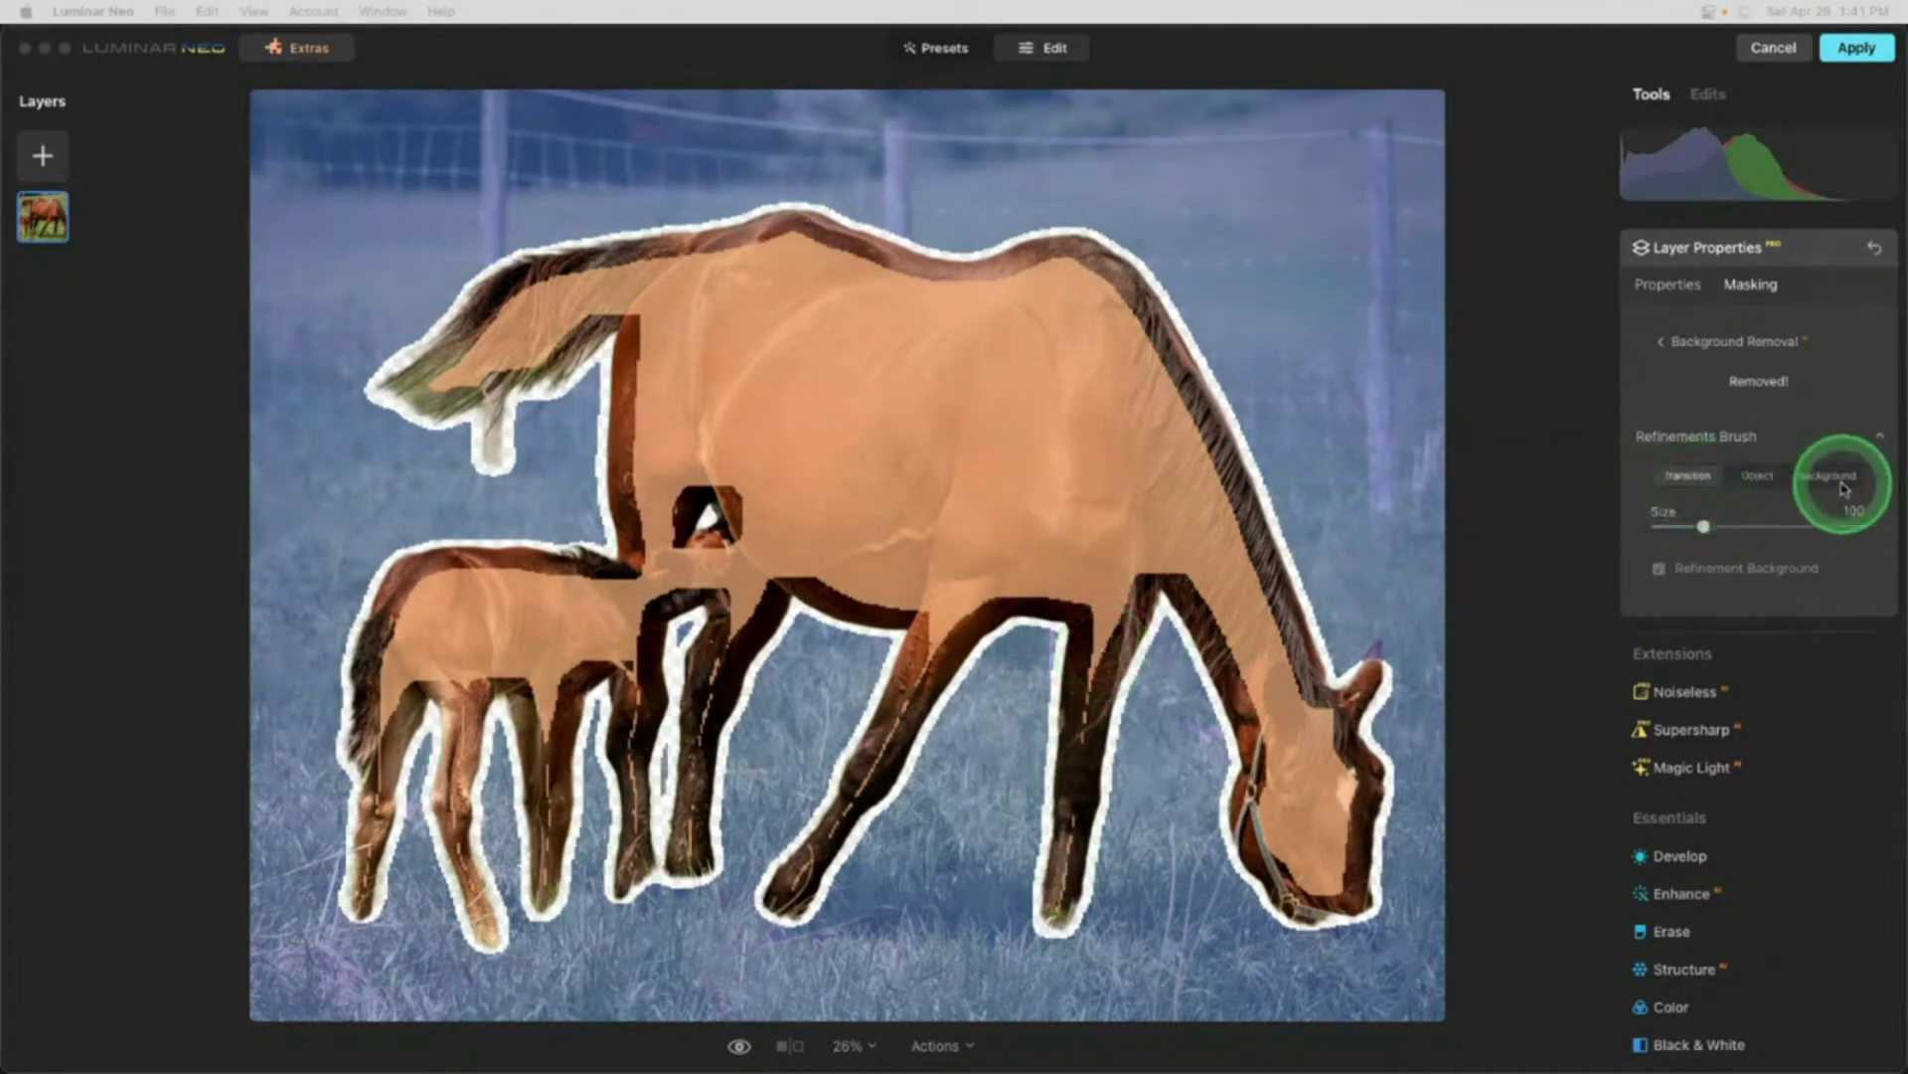
pyautogui.click(1750, 467)
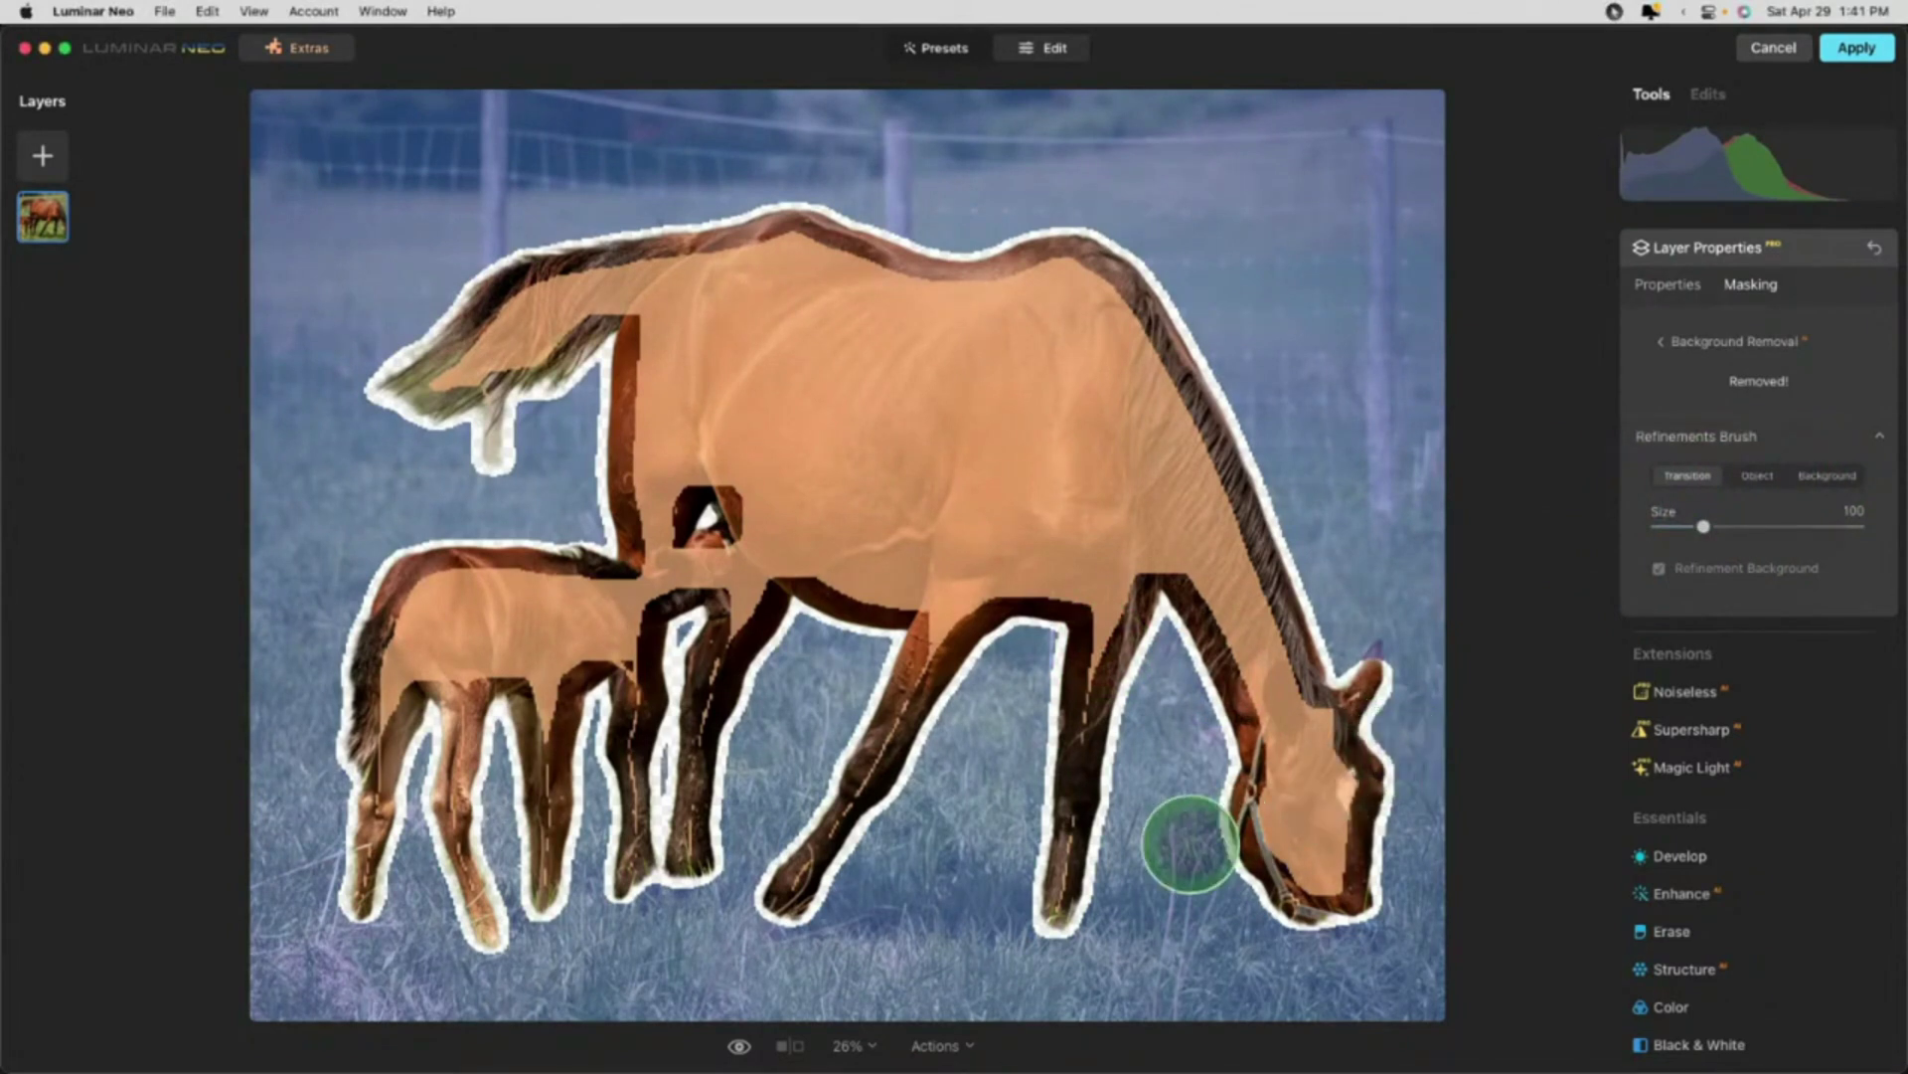
pyautogui.press(']')
pyautogui.press(']')
pyautogui.press(']')
pyautogui.press(']')
pyautogui.press(']')
pyautogui.press(']')
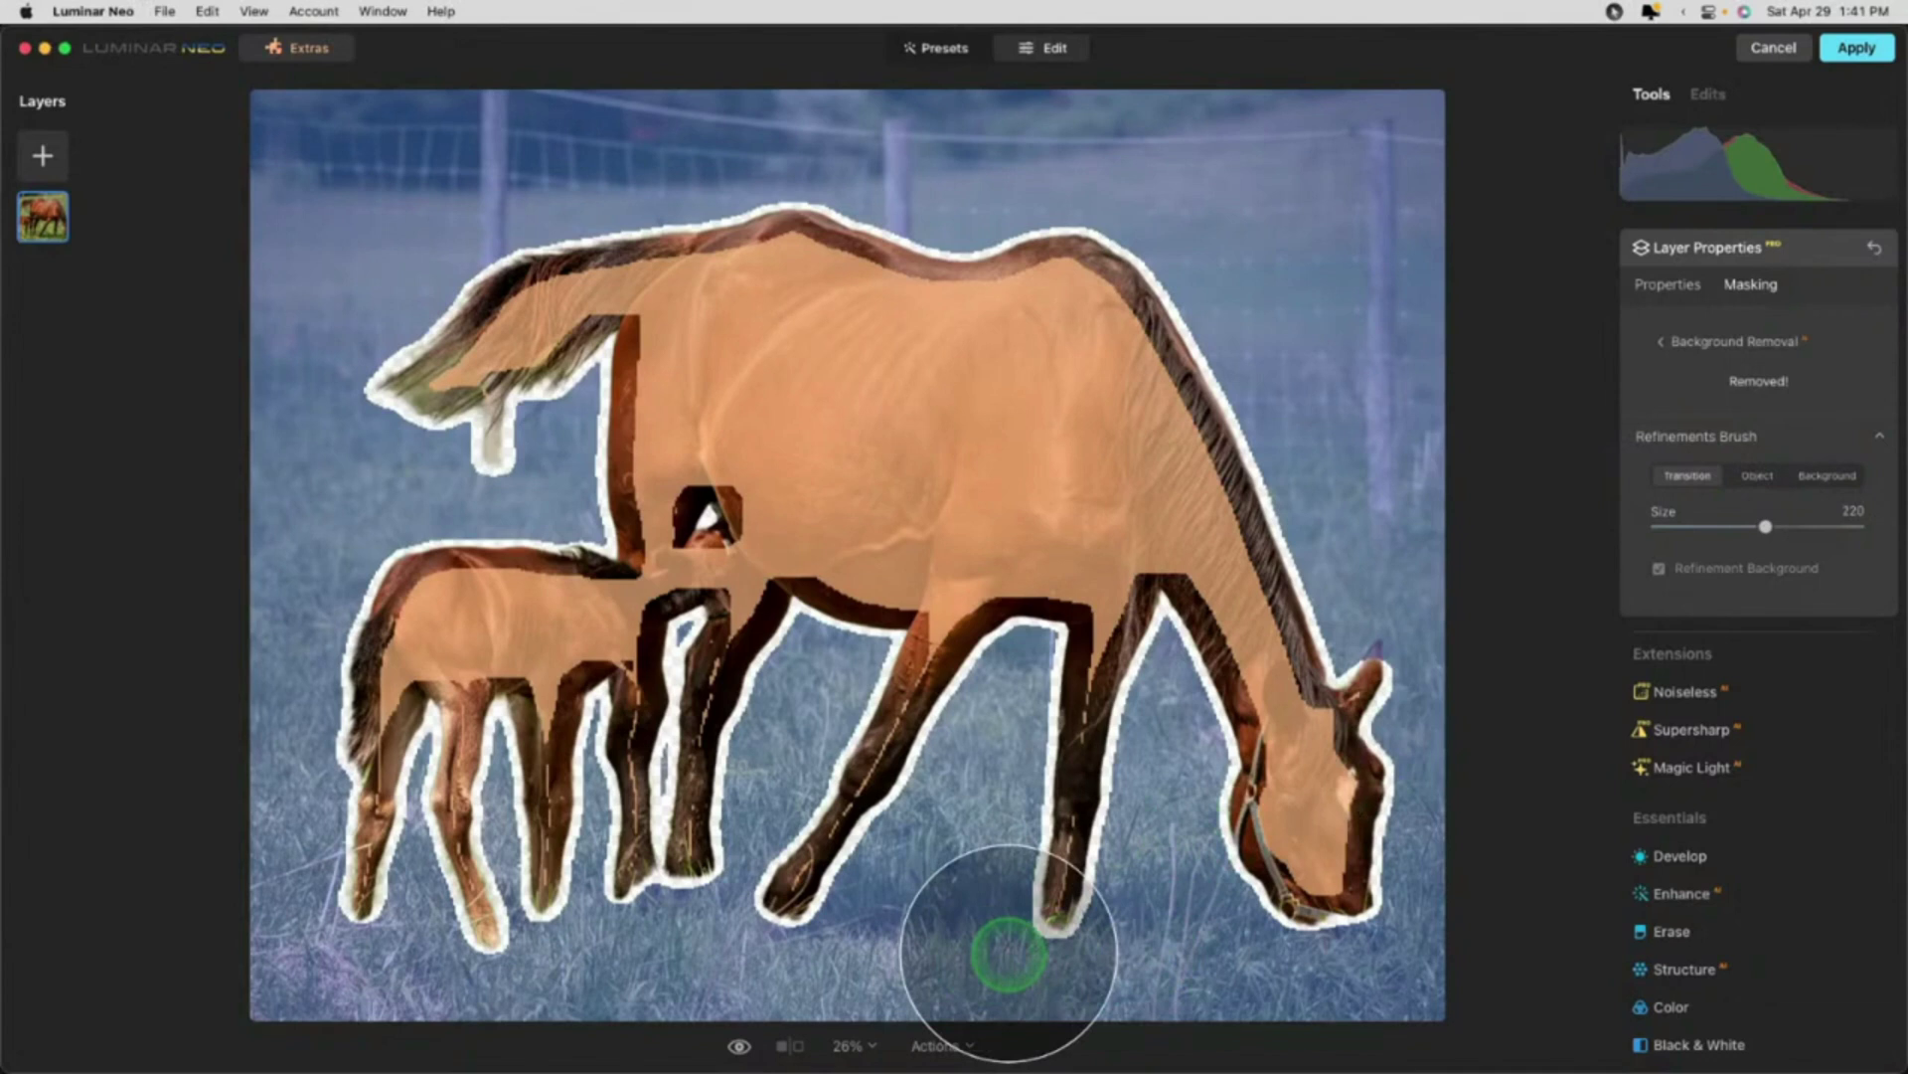
pyautogui.moveTo(1001, 952)
pyautogui.mouseDown()
pyautogui.moveTo(1435, 959)
pyautogui.moveTo(656, 954)
pyautogui.moveTo(130, 917)
pyautogui.moveTo(1081, 938)
pyautogui.moveTo(1449, 904)
pyautogui.moveTo(877, 900)
pyautogui.moveTo(45, 833)
pyautogui.mouseUp()
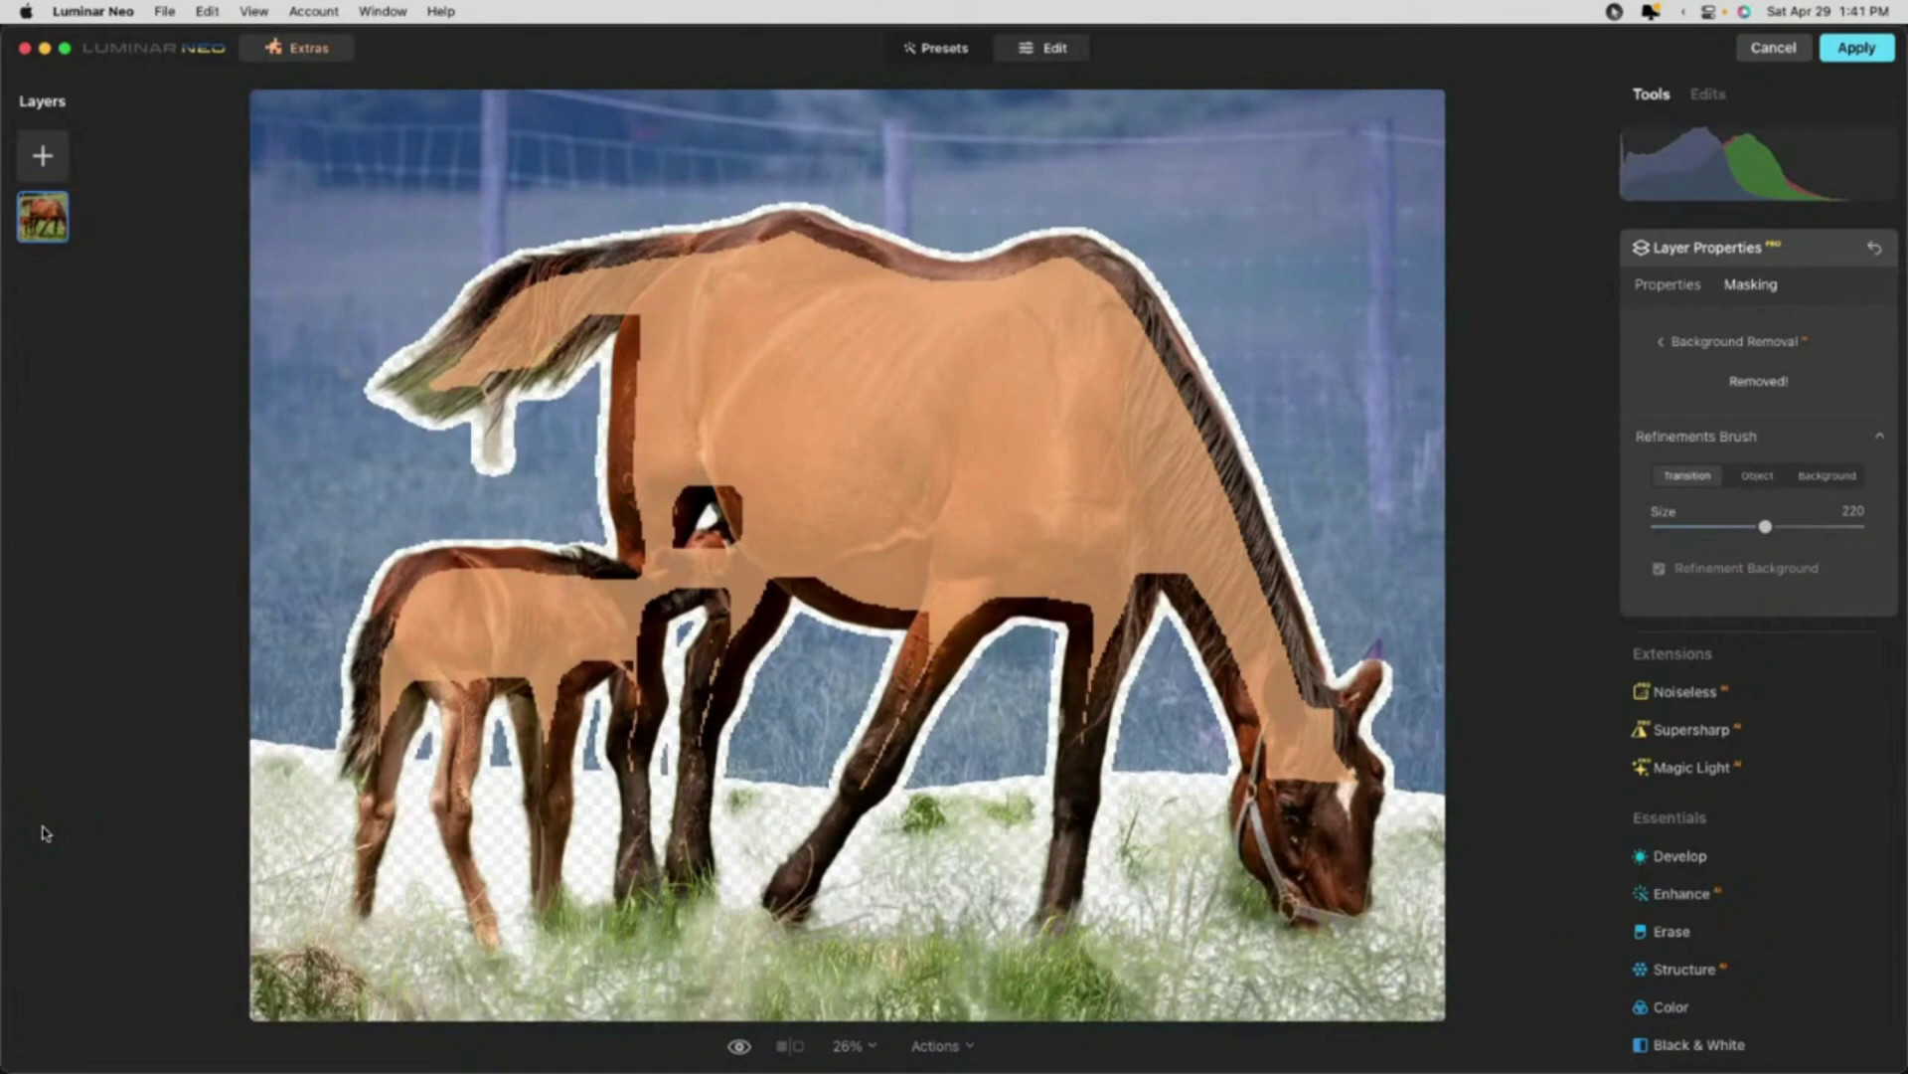
pyautogui.moveTo(502, 888)
pyautogui.mouseDown()
pyautogui.moveTo(958, 905)
pyautogui.moveTo(1139, 885)
pyautogui.moveTo(1174, 788)
pyautogui.moveTo(1145, 864)
pyautogui.moveTo(1143, 788)
pyautogui.moveTo(951, 820)
pyautogui.moveTo(281, 749)
pyautogui.moveTo(639, 755)
pyautogui.moveTo(705, 709)
pyautogui.moveTo(678, 699)
pyautogui.moveTo(858, 677)
pyautogui.moveTo(900, 623)
pyautogui.moveTo(981, 649)
pyautogui.moveTo(1069, 726)
pyautogui.moveTo(1113, 651)
pyautogui.moveTo(1256, 833)
pyautogui.moveTo(1438, 825)
pyautogui.moveTo(1335, 790)
pyautogui.moveTo(1376, 750)
pyautogui.moveTo(1416, 761)
pyautogui.moveTo(1401, 748)
pyautogui.moveTo(732, 720)
pyautogui.moveTo(230, 612)
pyautogui.moveTo(160, 647)
pyautogui.moveTo(162, 732)
pyautogui.moveTo(670, 867)
pyautogui.moveTo(1202, 871)
pyautogui.moveTo(1436, 922)
pyautogui.moveTo(169, 977)
pyautogui.mouseUp()
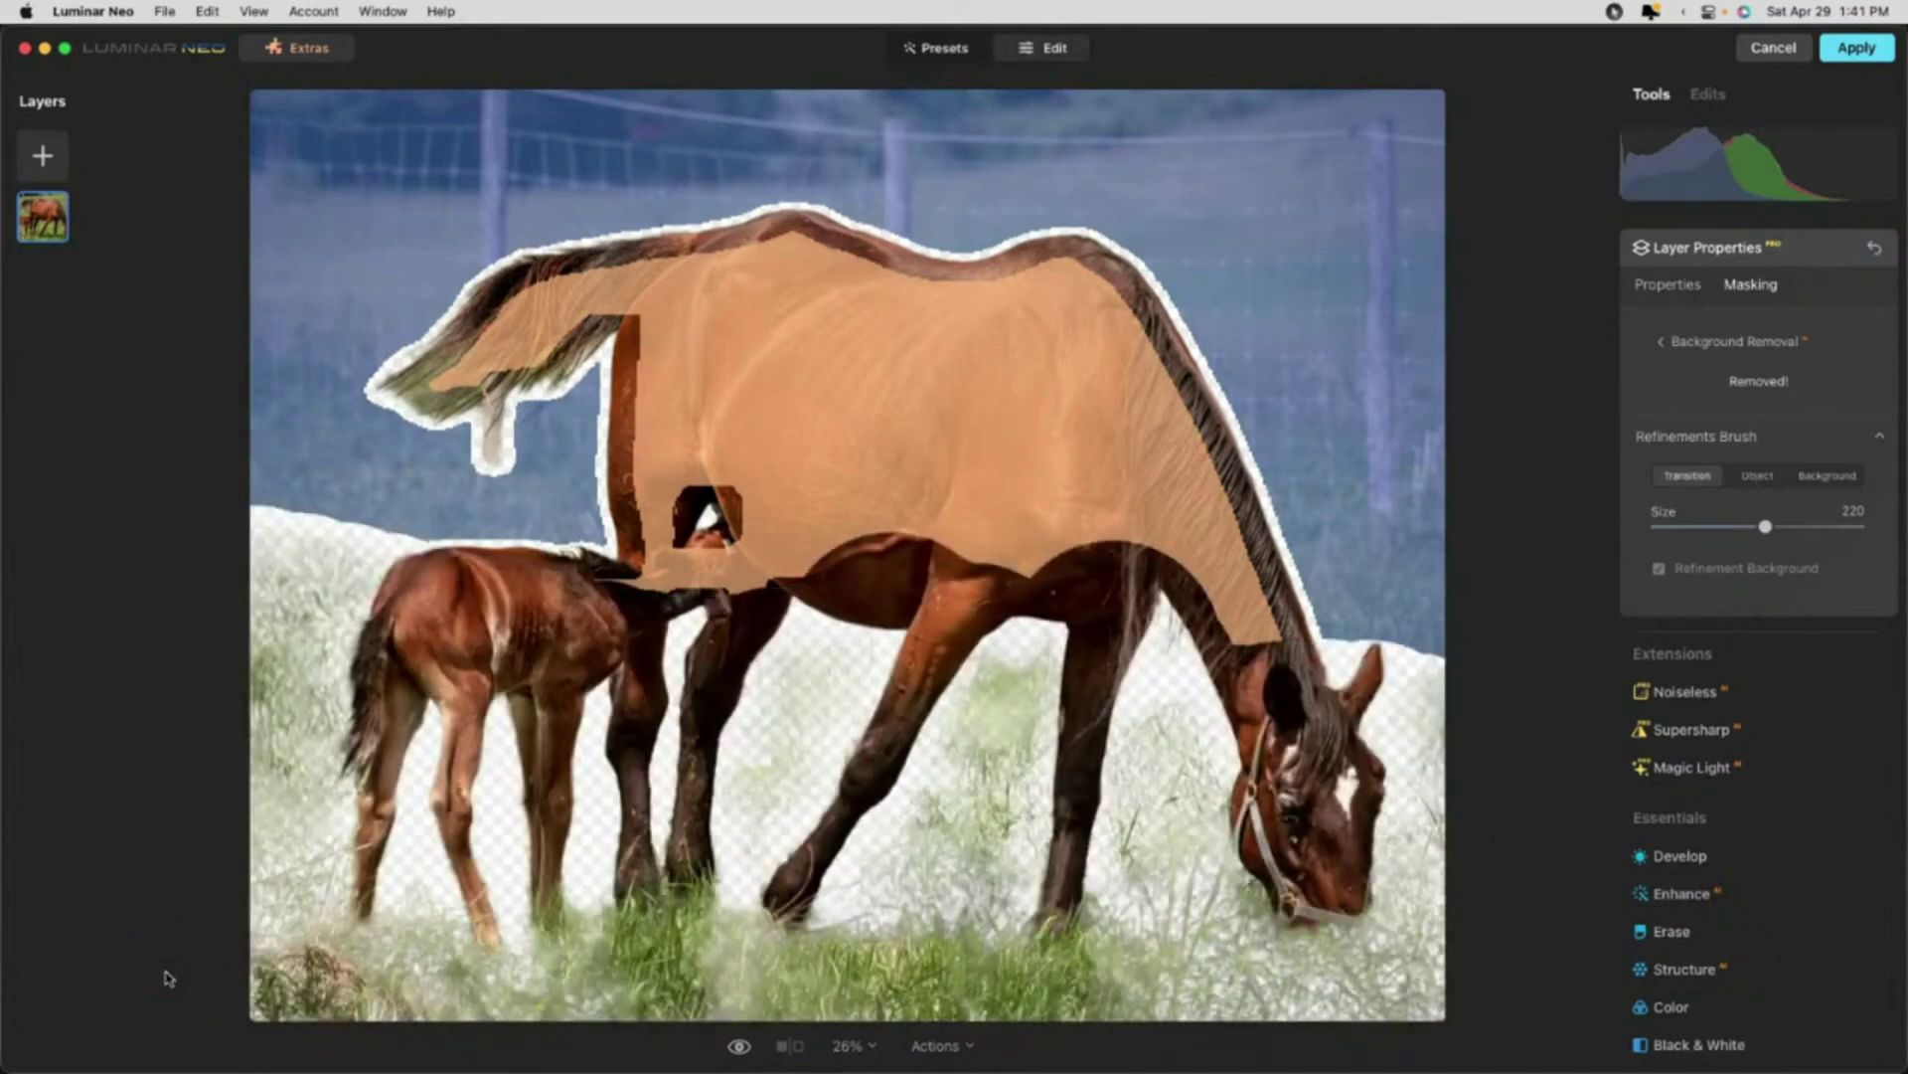
# Step: Shrink the brush, refine down the mare's front leg, and set the brush to Object
pyautogui.press('[')
pyautogui.press('[')
pyautogui.press('[')
pyautogui.press('[')
pyautogui.press('[')
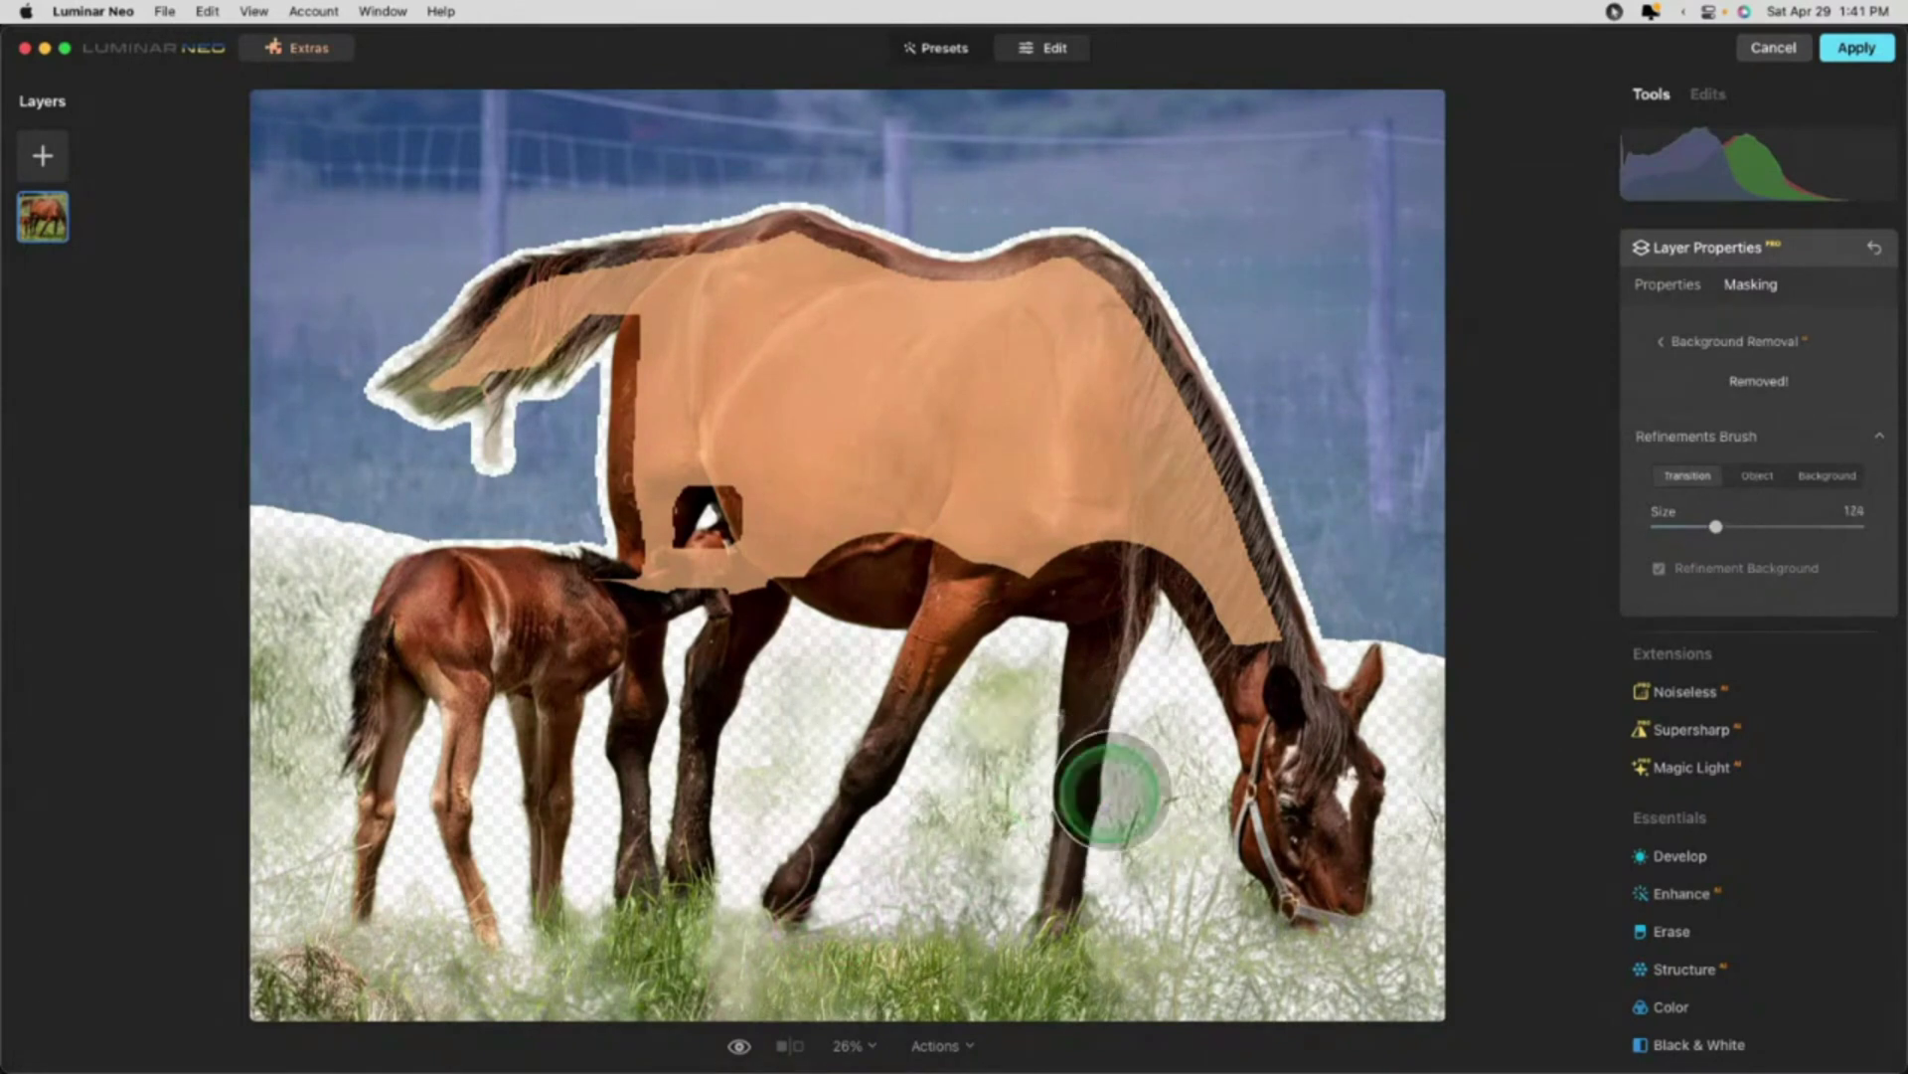
pyautogui.press('[')
pyautogui.press('[')
pyautogui.press('[')
pyautogui.moveTo(1099, 929)
pyautogui.mouseDown()
pyautogui.moveTo(1128, 825)
pyautogui.moveTo(1216, 945)
pyautogui.moveTo(1309, 1029)
pyautogui.moveTo(1318, 1014)
pyautogui.moveTo(1119, 1006)
pyautogui.moveTo(1321, 997)
pyautogui.moveTo(1210, 1005)
pyautogui.mouseUp()
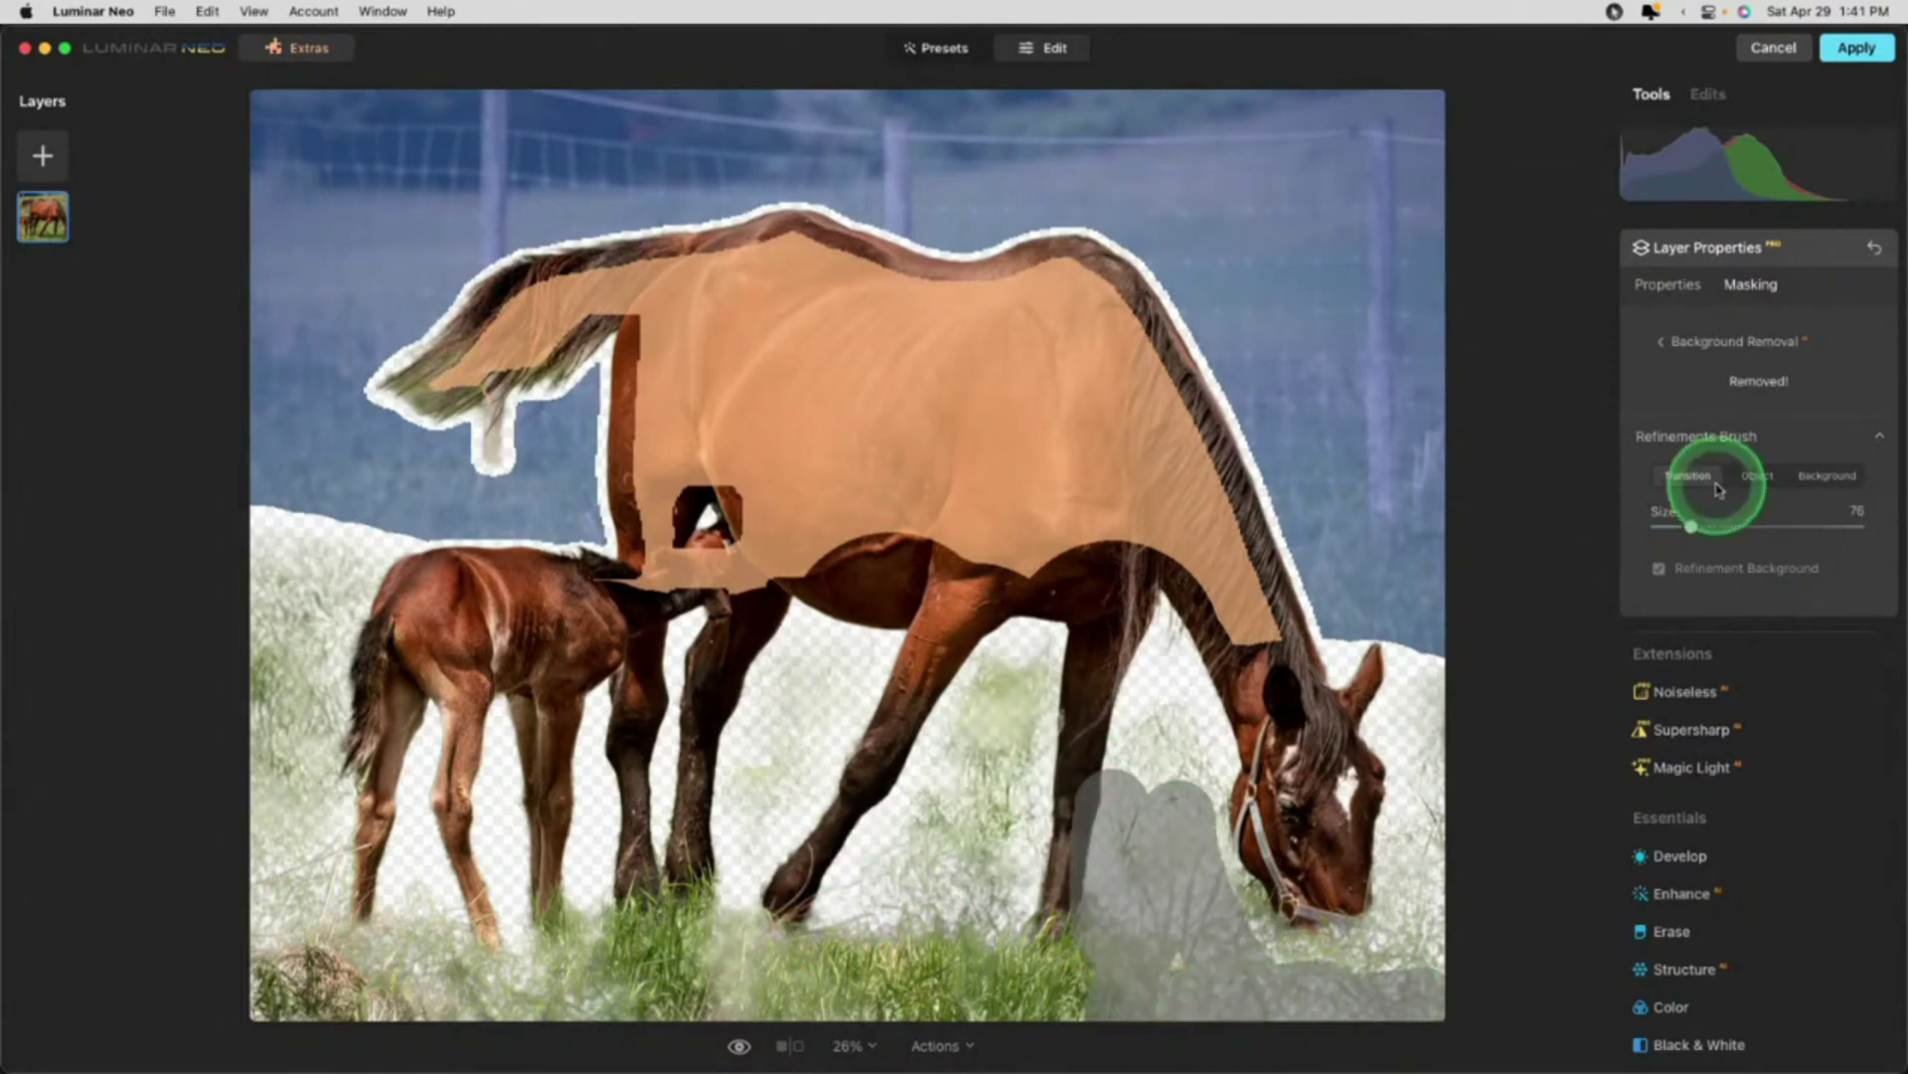
pyautogui.click(1758, 478)
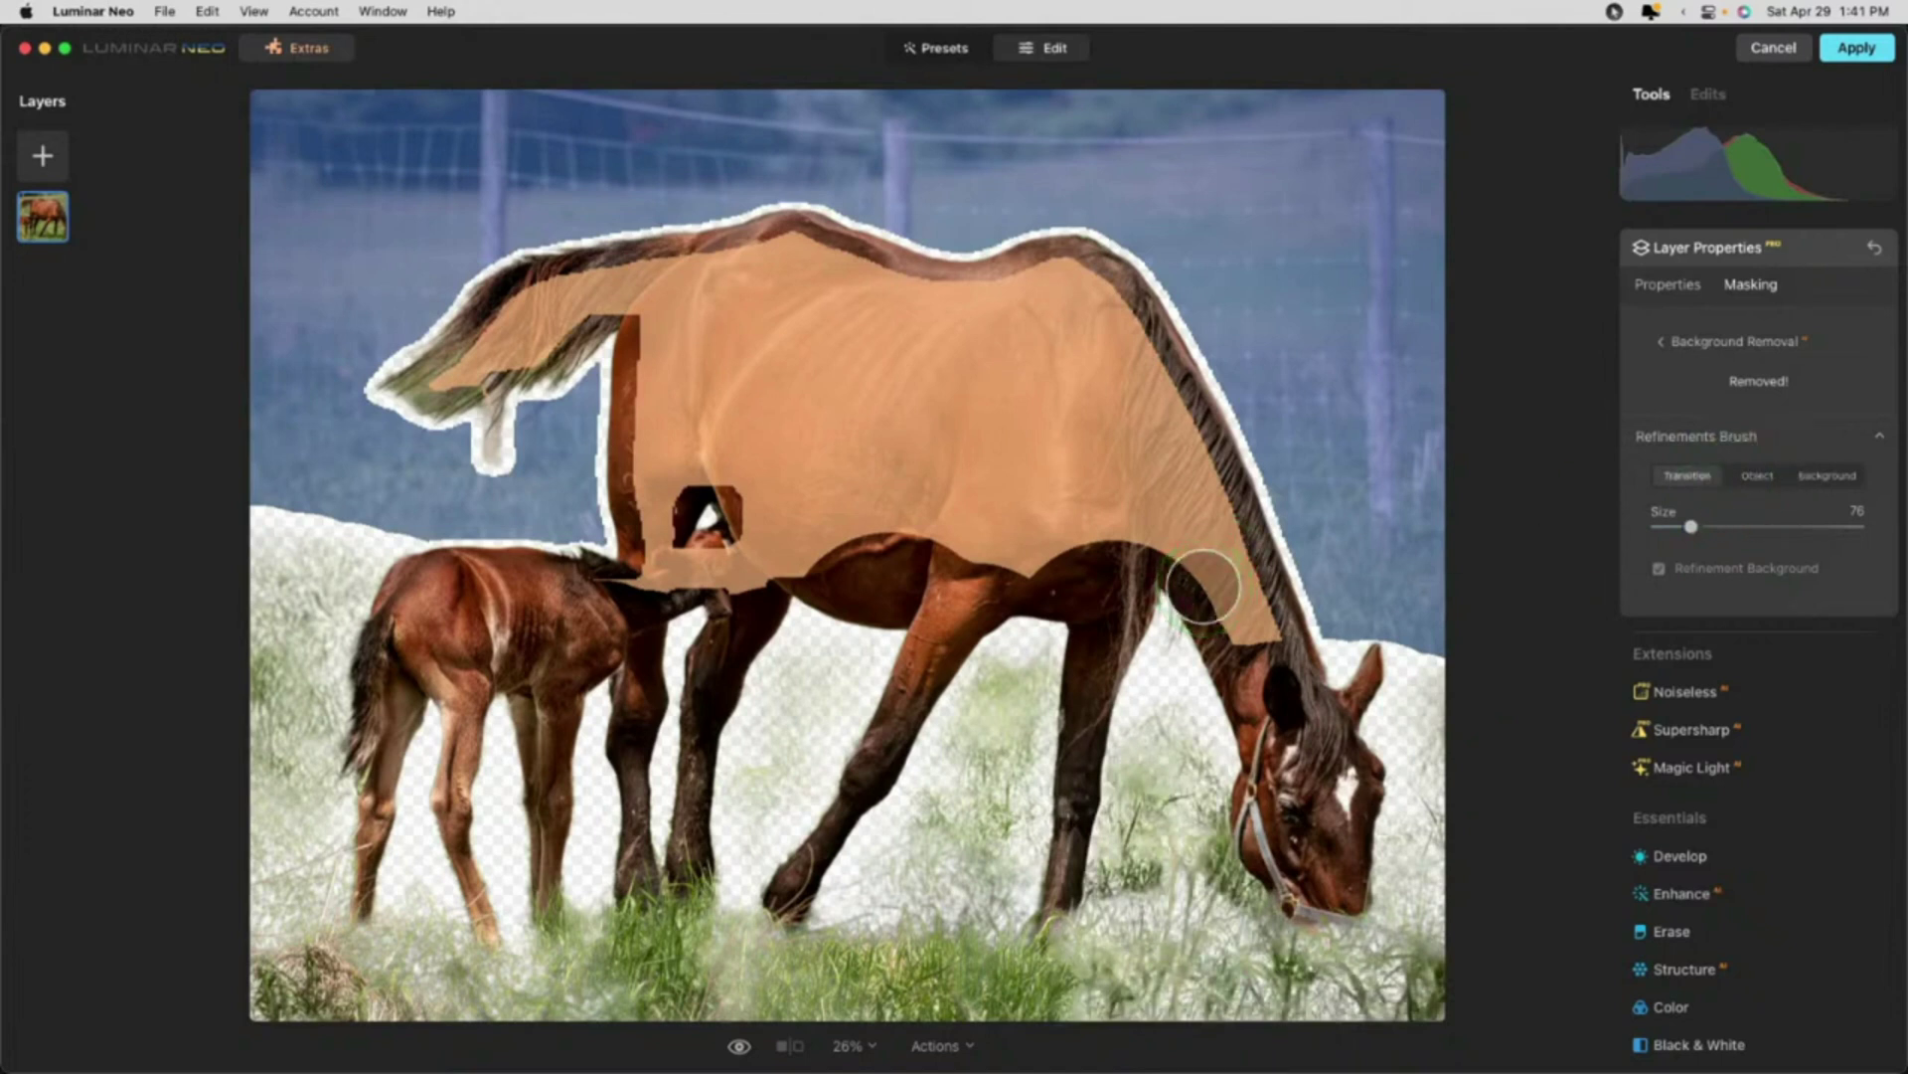
pyautogui.click(1749, 487)
# Step: Paint the lower grass and the area left of the foal back in with a size-148 Object brush
pyautogui.click(1104, 825)
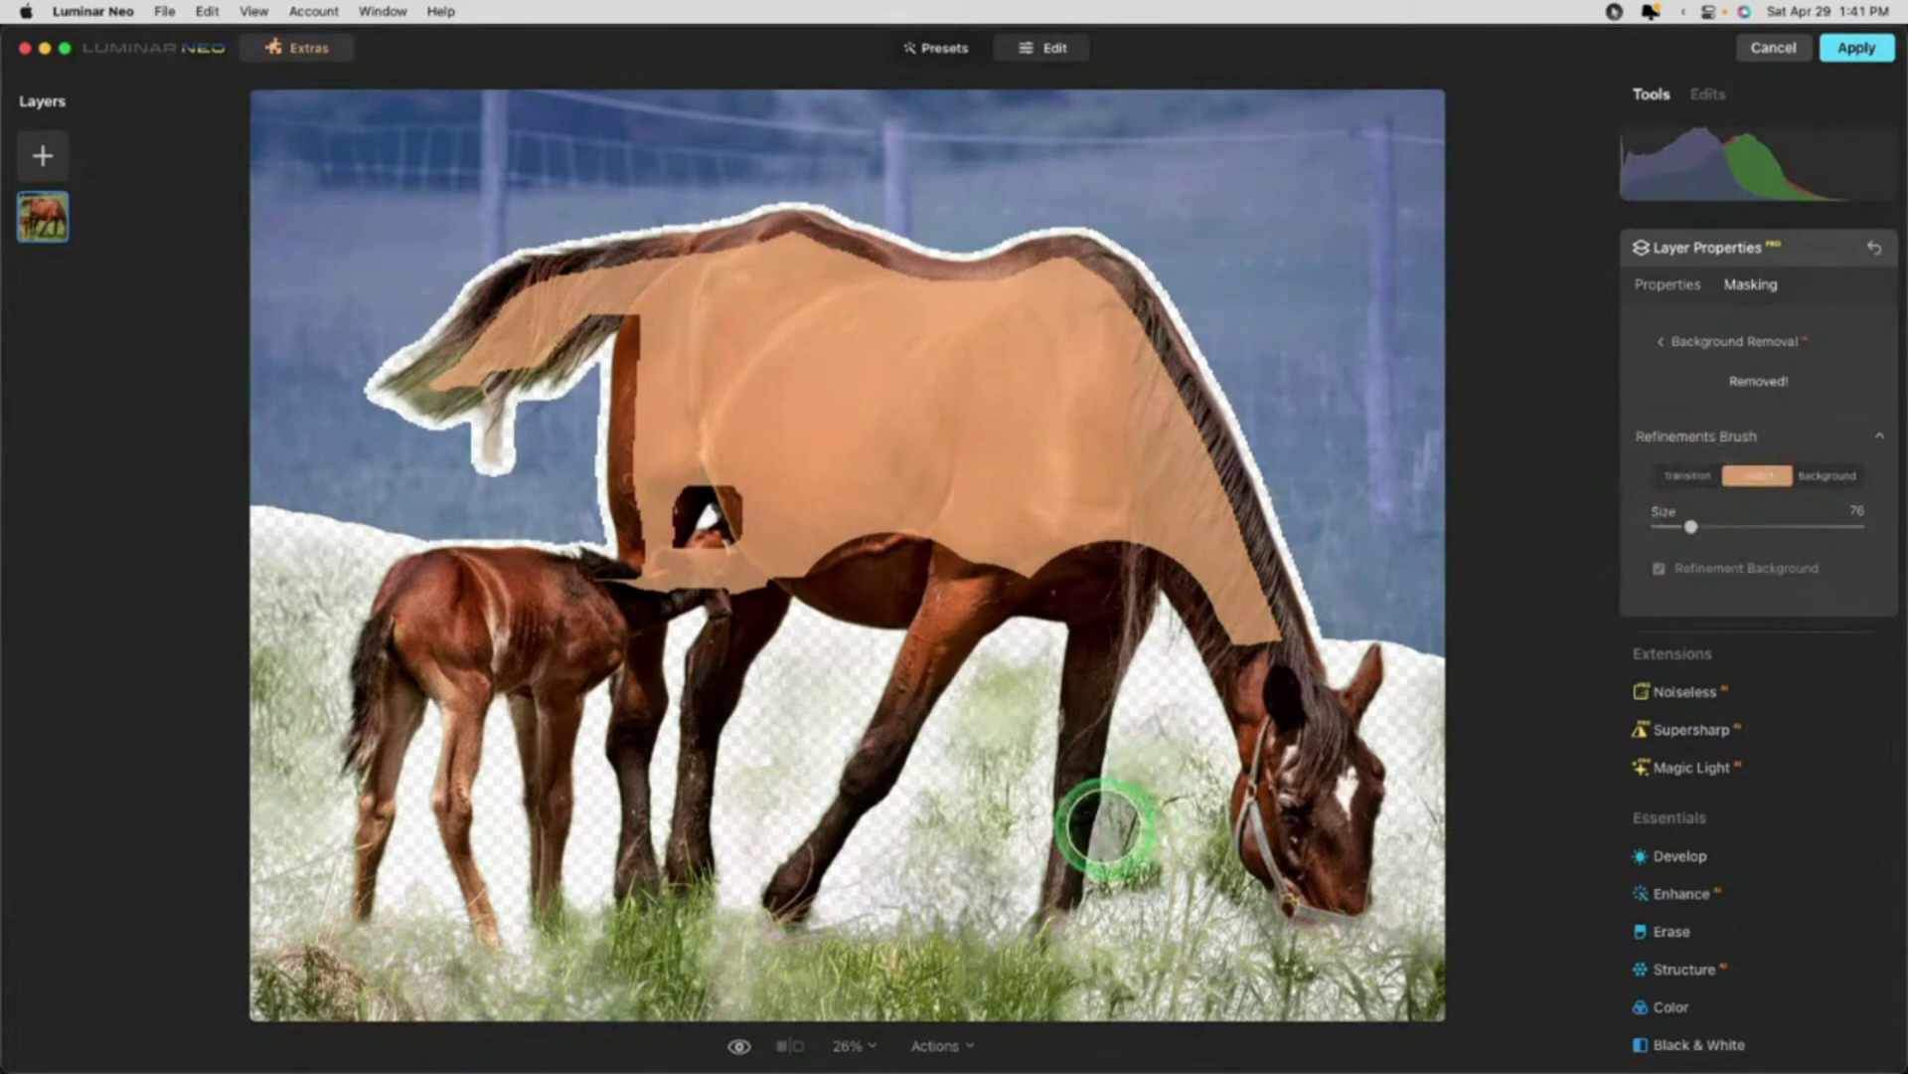
pyautogui.press(']')
pyautogui.press(']')
pyautogui.press(']')
pyautogui.press(']')
pyautogui.moveTo(1269, 971)
pyautogui.mouseDown()
pyautogui.moveTo(165, 969)
pyautogui.moveTo(1303, 919)
pyautogui.moveTo(1499, 873)
pyautogui.moveTo(132, 875)
pyautogui.moveTo(937, 844)
pyautogui.moveTo(1171, 802)
pyautogui.moveTo(424, 802)
pyautogui.moveTo(285, 784)
pyautogui.moveTo(484, 757)
pyautogui.moveTo(454, 725)
pyautogui.moveTo(924, 762)
pyautogui.moveTo(1168, 817)
pyautogui.moveTo(1451, 819)
pyautogui.moveTo(1471, 799)
pyautogui.moveTo(1196, 804)
pyautogui.moveTo(189, 741)
pyautogui.mouseUp()
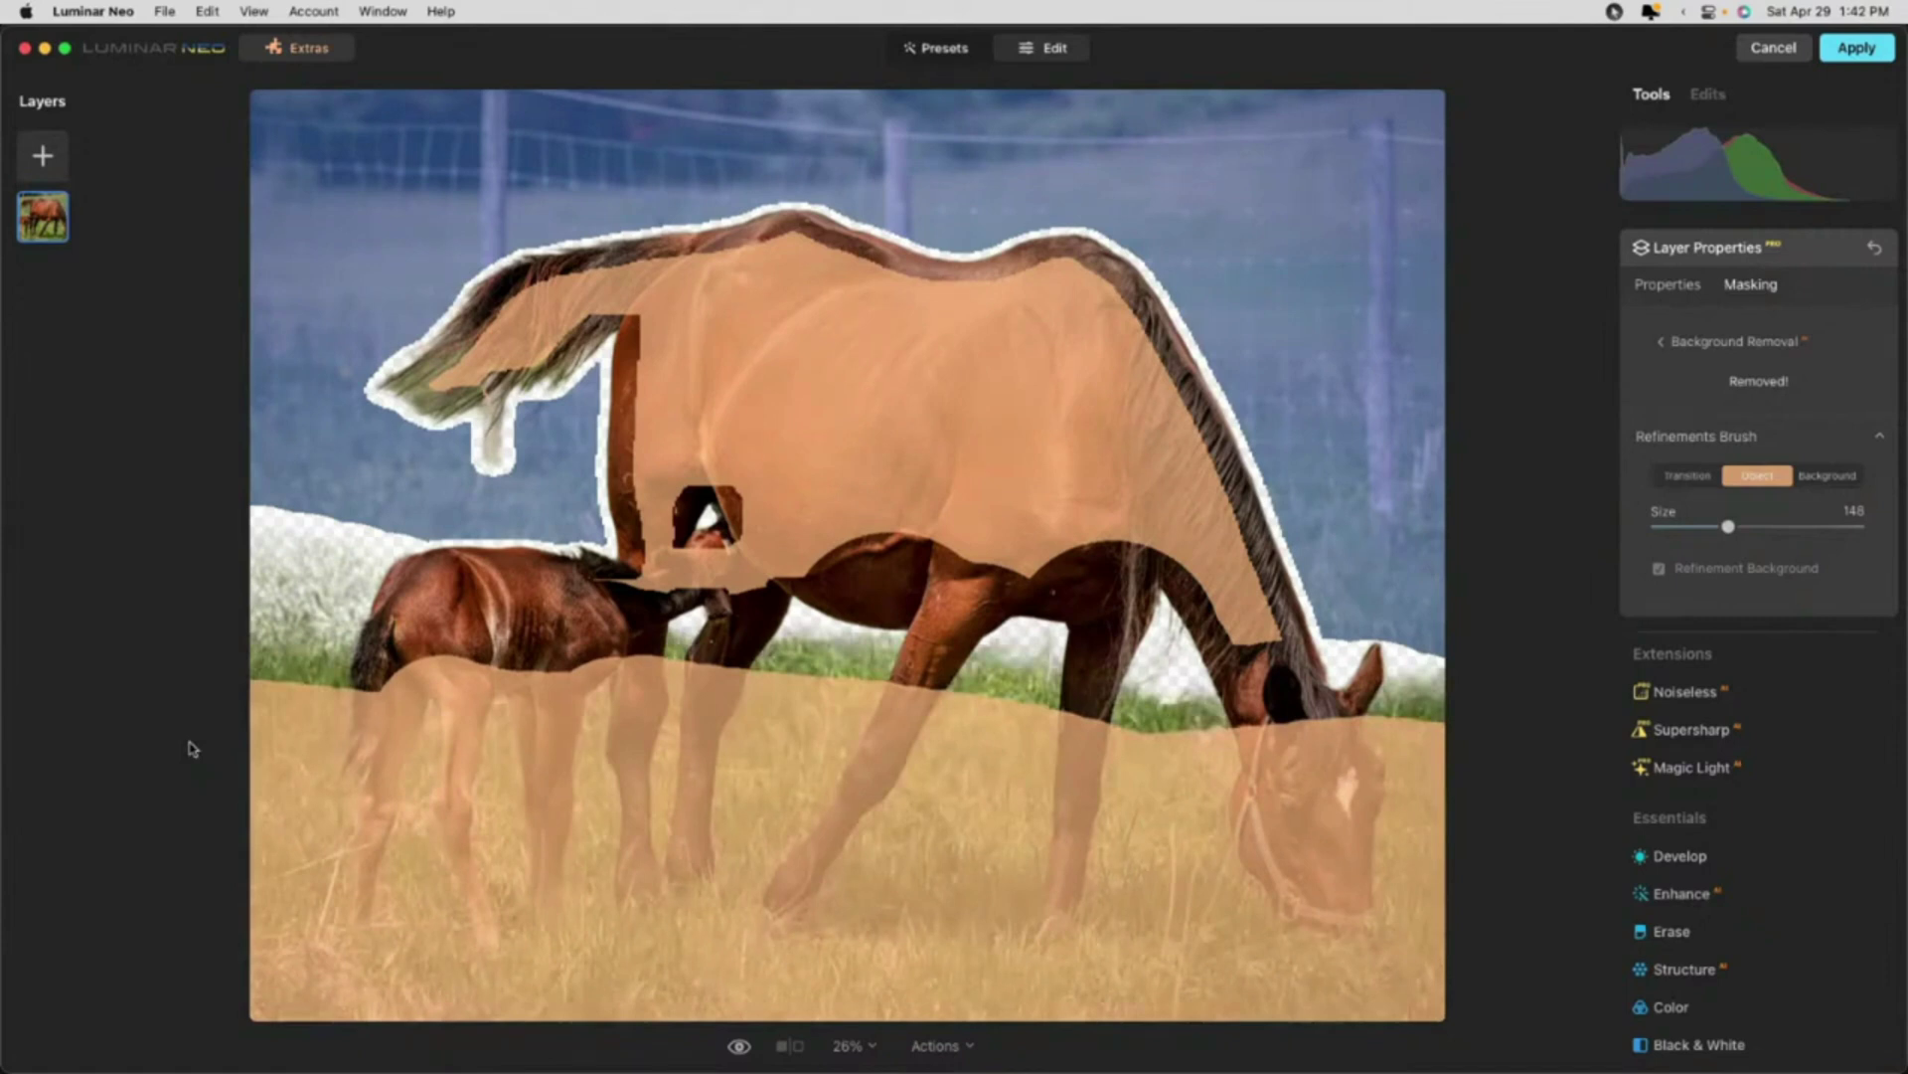
pyautogui.moveTo(192, 749)
pyautogui.mouseDown()
pyautogui.moveTo(222, 791)
pyautogui.moveTo(353, 700)
pyautogui.moveTo(269, 683)
pyautogui.moveTo(594, 686)
pyautogui.moveTo(722, 648)
pyautogui.moveTo(799, 672)
pyautogui.moveTo(781, 630)
pyautogui.moveTo(911, 653)
pyautogui.moveTo(1024, 627)
pyautogui.moveTo(1124, 762)
pyautogui.moveTo(1078, 763)
pyautogui.moveTo(1102, 678)
pyautogui.moveTo(1251, 696)
pyautogui.moveTo(1279, 730)
pyautogui.moveTo(1348, 714)
pyautogui.moveTo(1341, 683)
pyautogui.moveTo(1429, 699)
pyautogui.moveTo(1375, 776)
pyautogui.moveTo(1153, 891)
pyautogui.mouseUp()
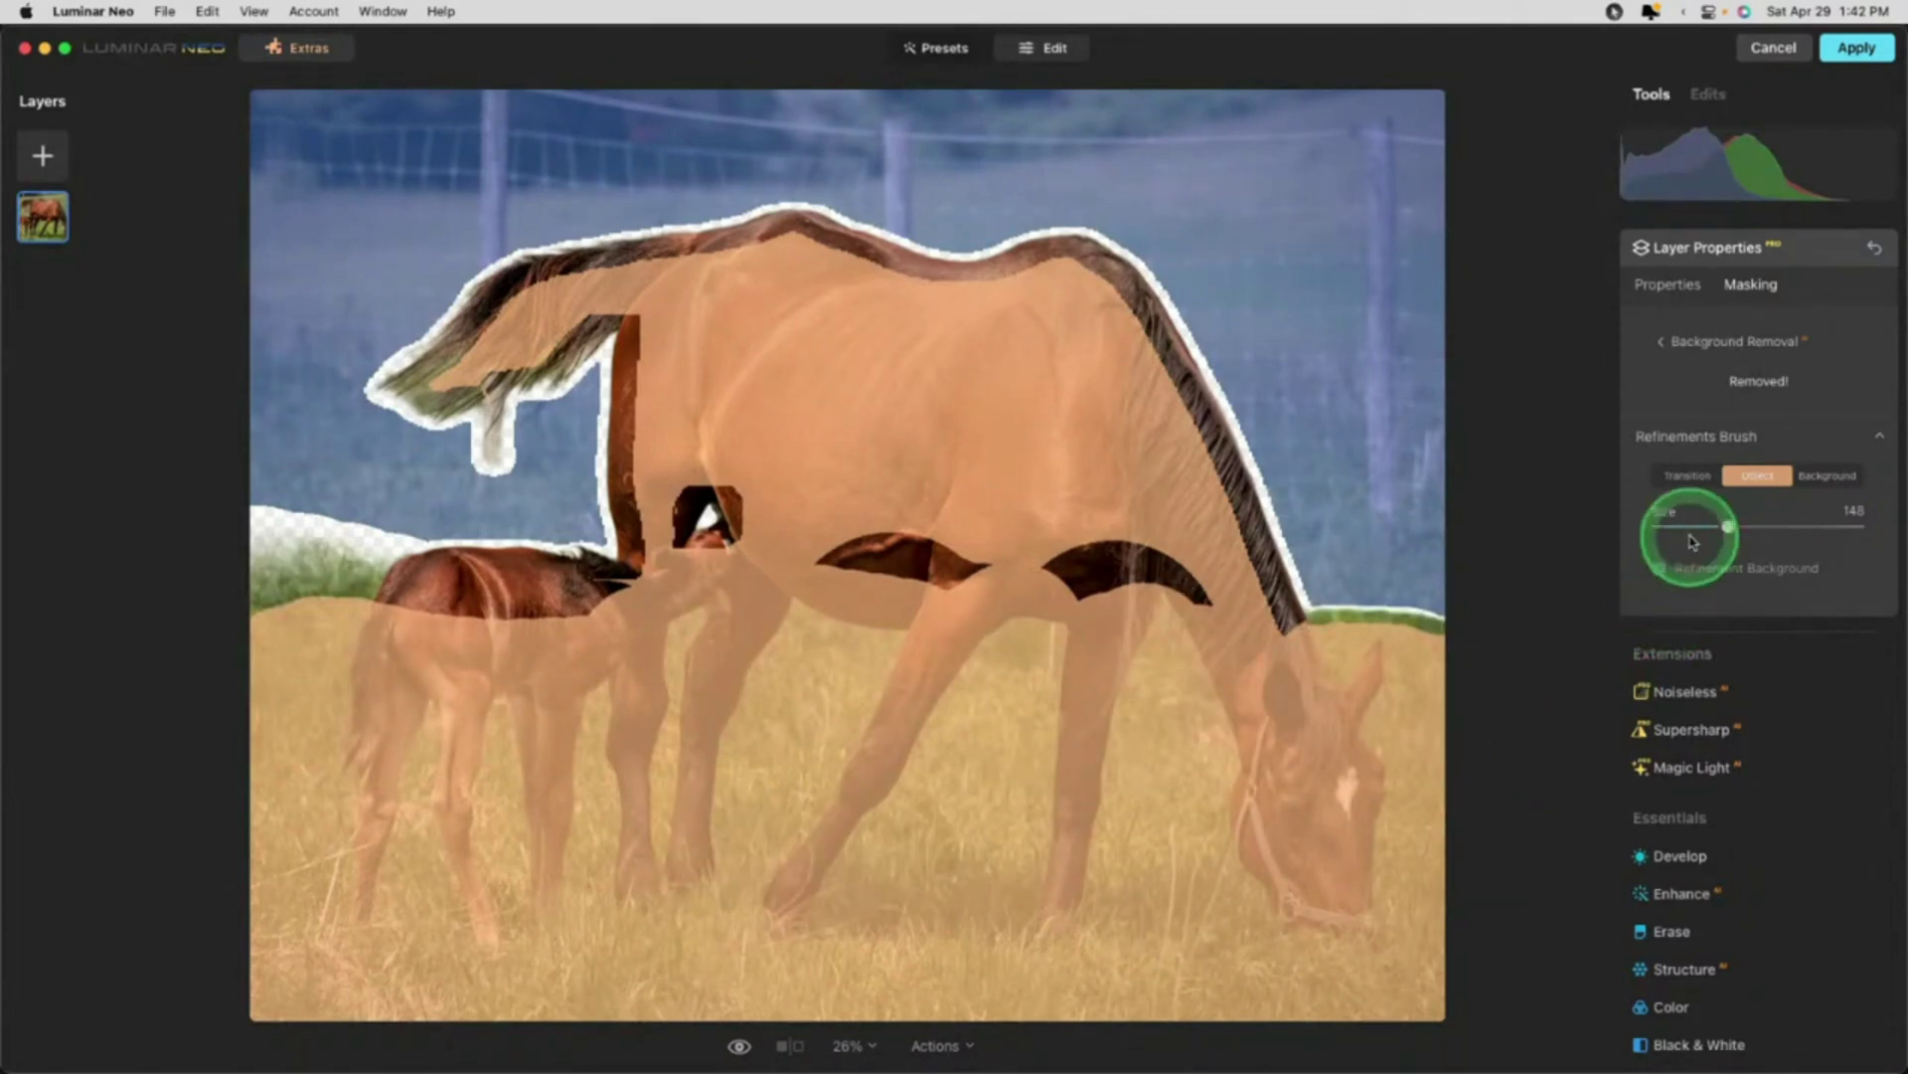
pyautogui.click(1685, 440)
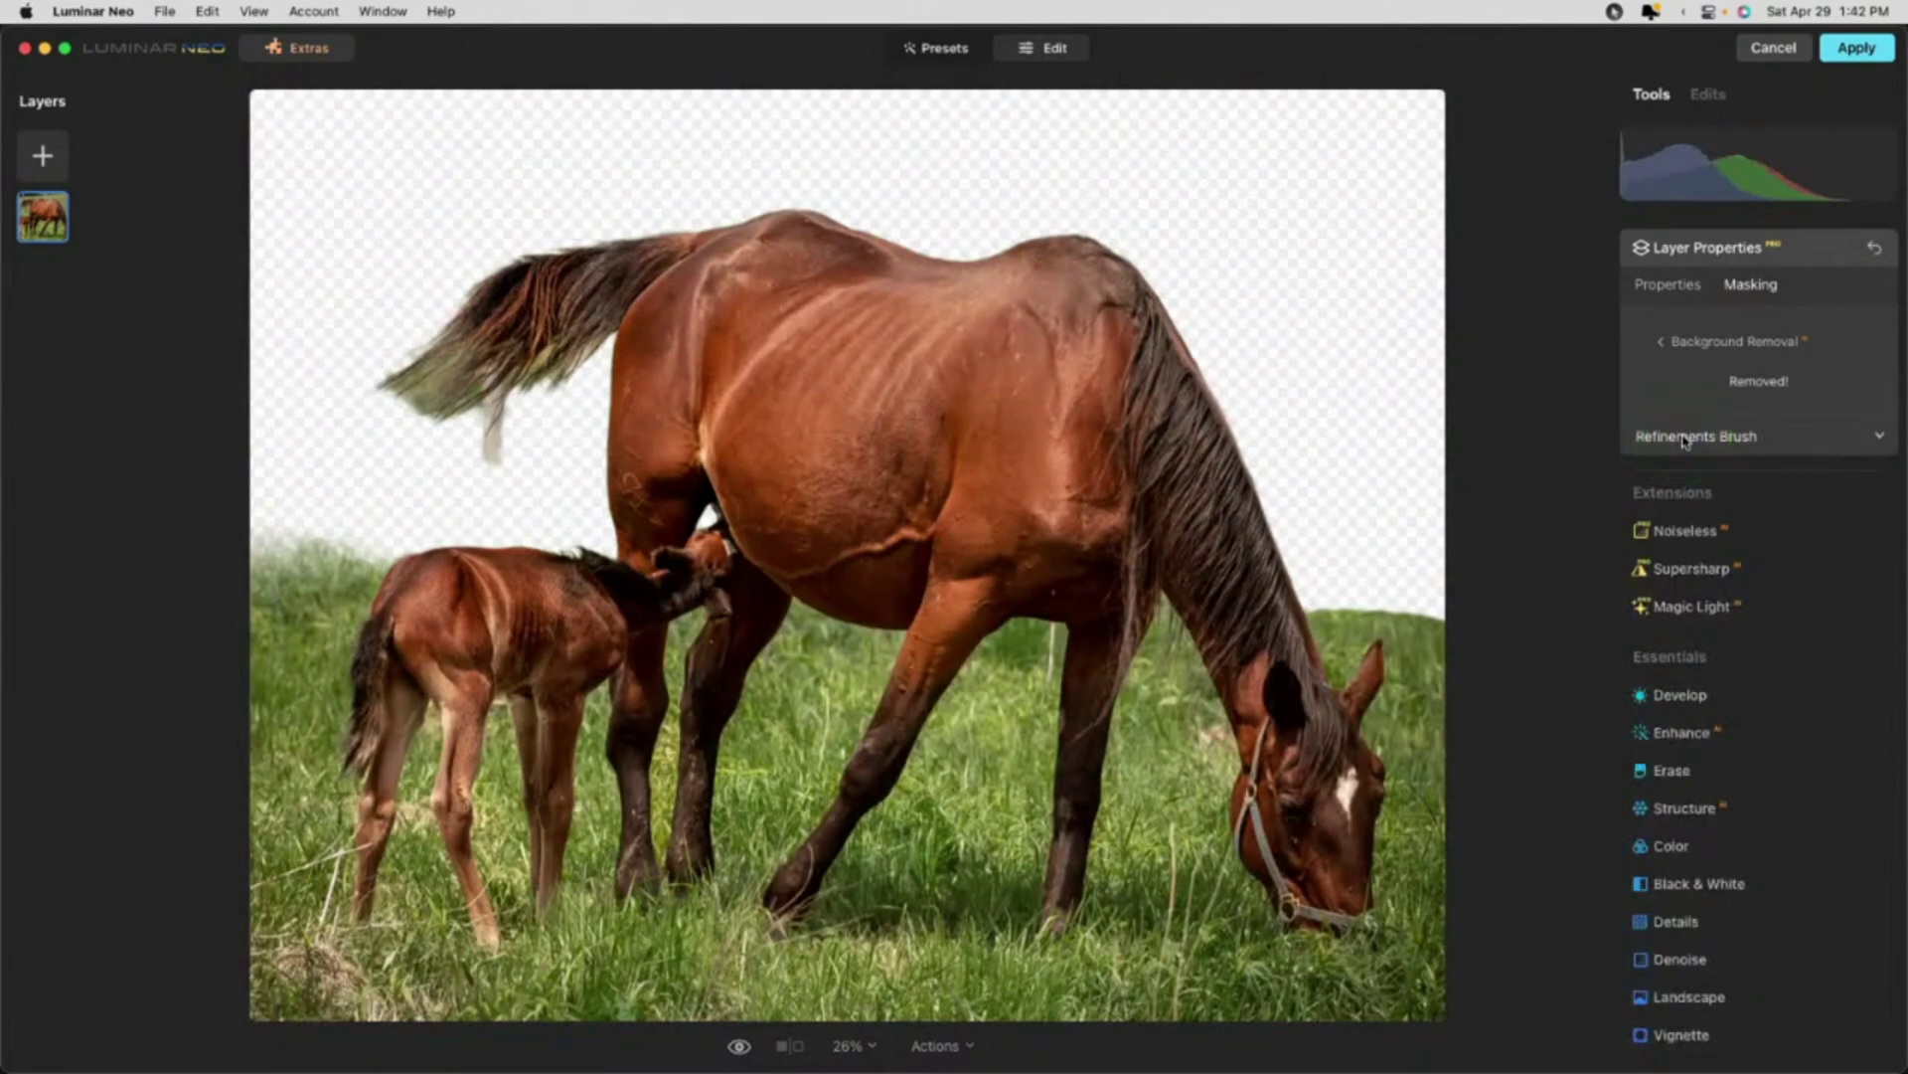
# Step: Paint Transition strokes along the mane's edge and loose hairs with a smaller brush
pyautogui.click(1685, 440)
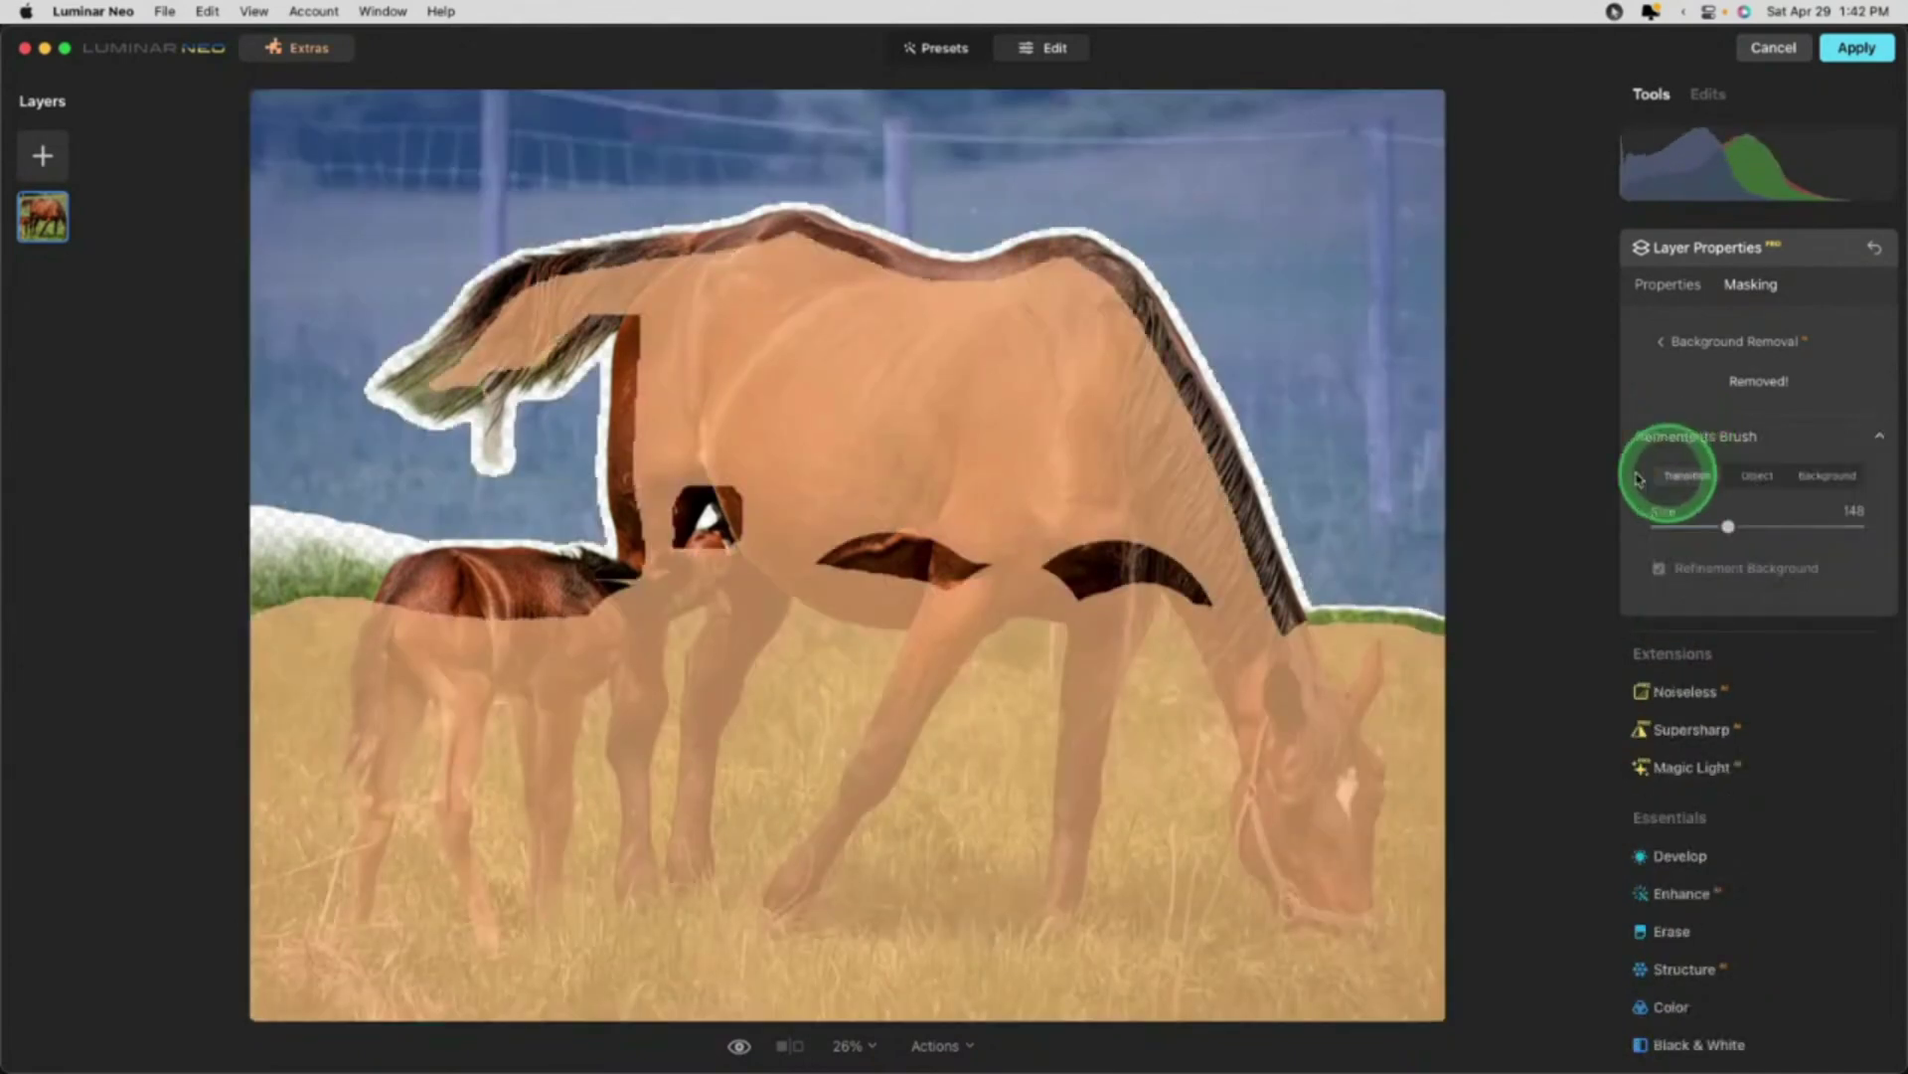
pyautogui.moveTo(597, 328); pyautogui.dragTo(468, 253)
pyautogui.scroll(5, 461, 249)
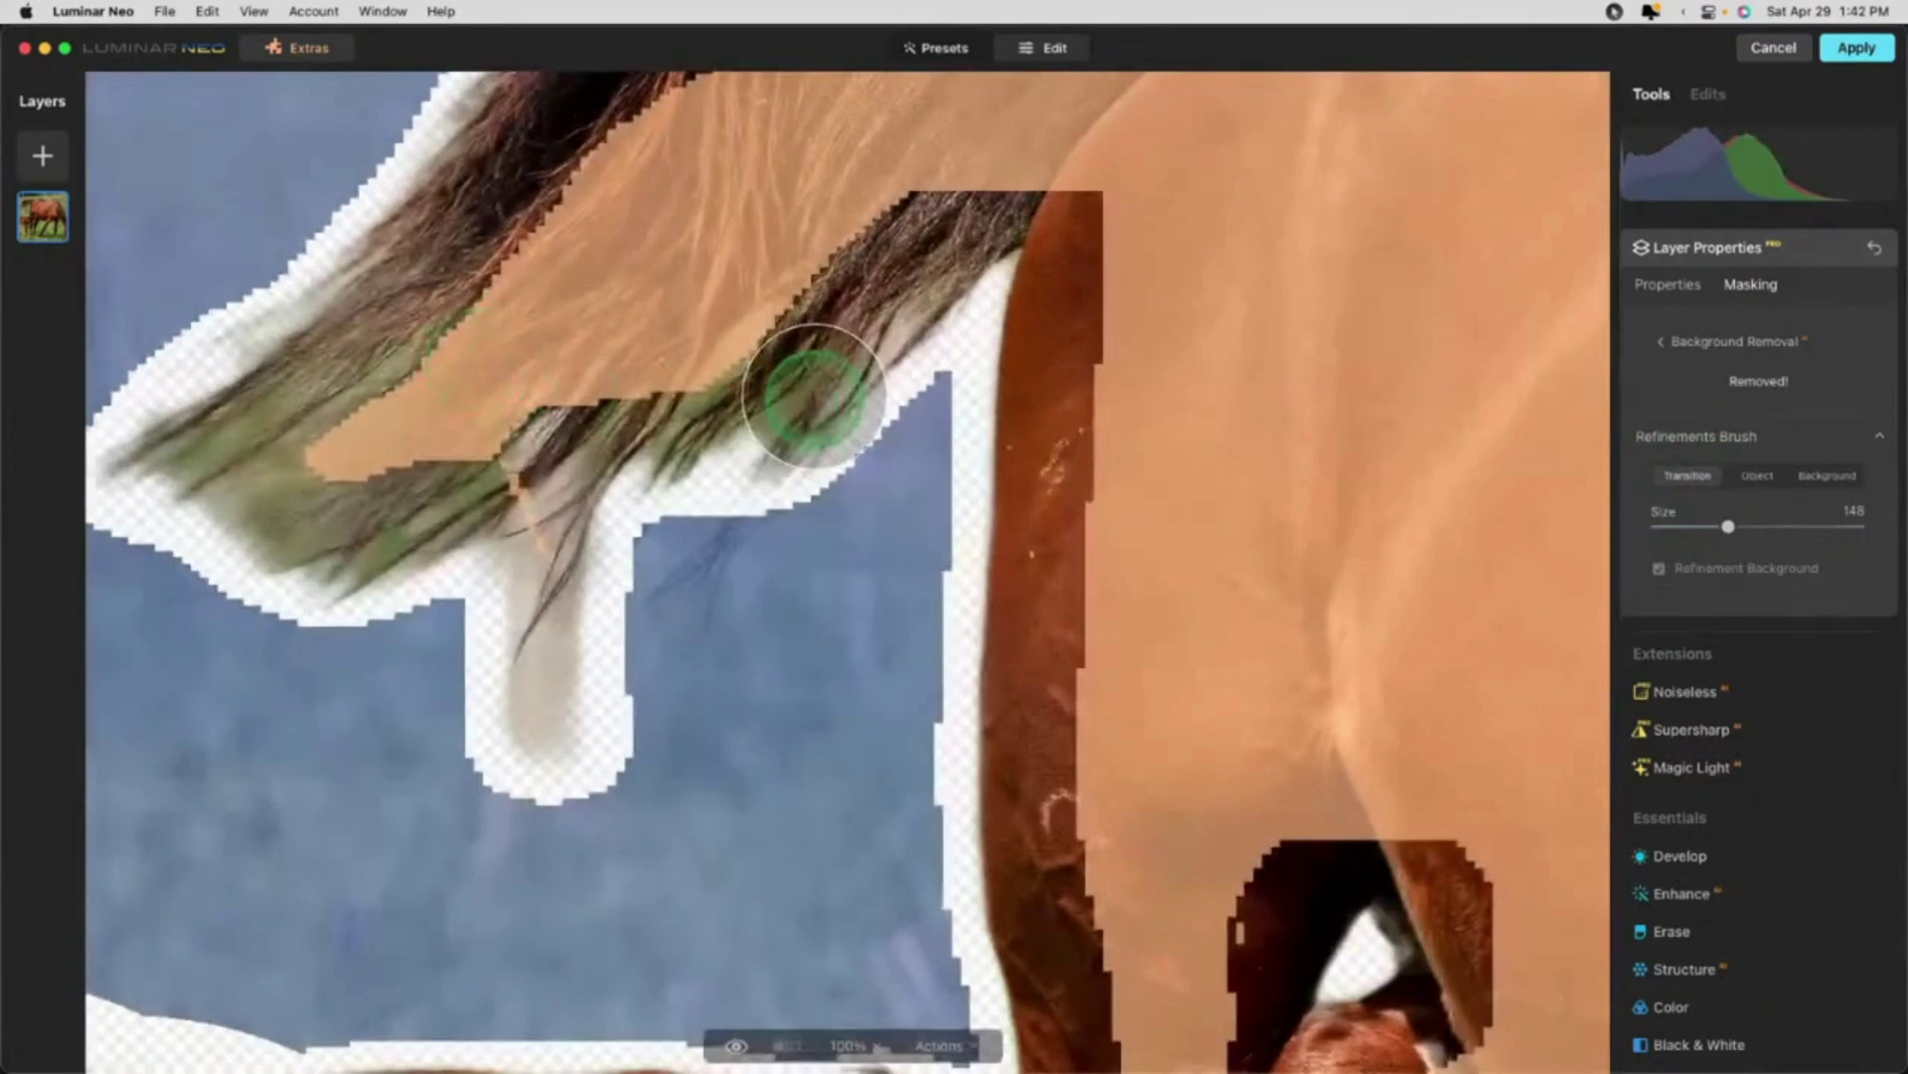
pyautogui.press('[')
pyautogui.press('[')
pyautogui.press('[')
pyautogui.press('[')
pyautogui.press('[')
pyautogui.press('[')
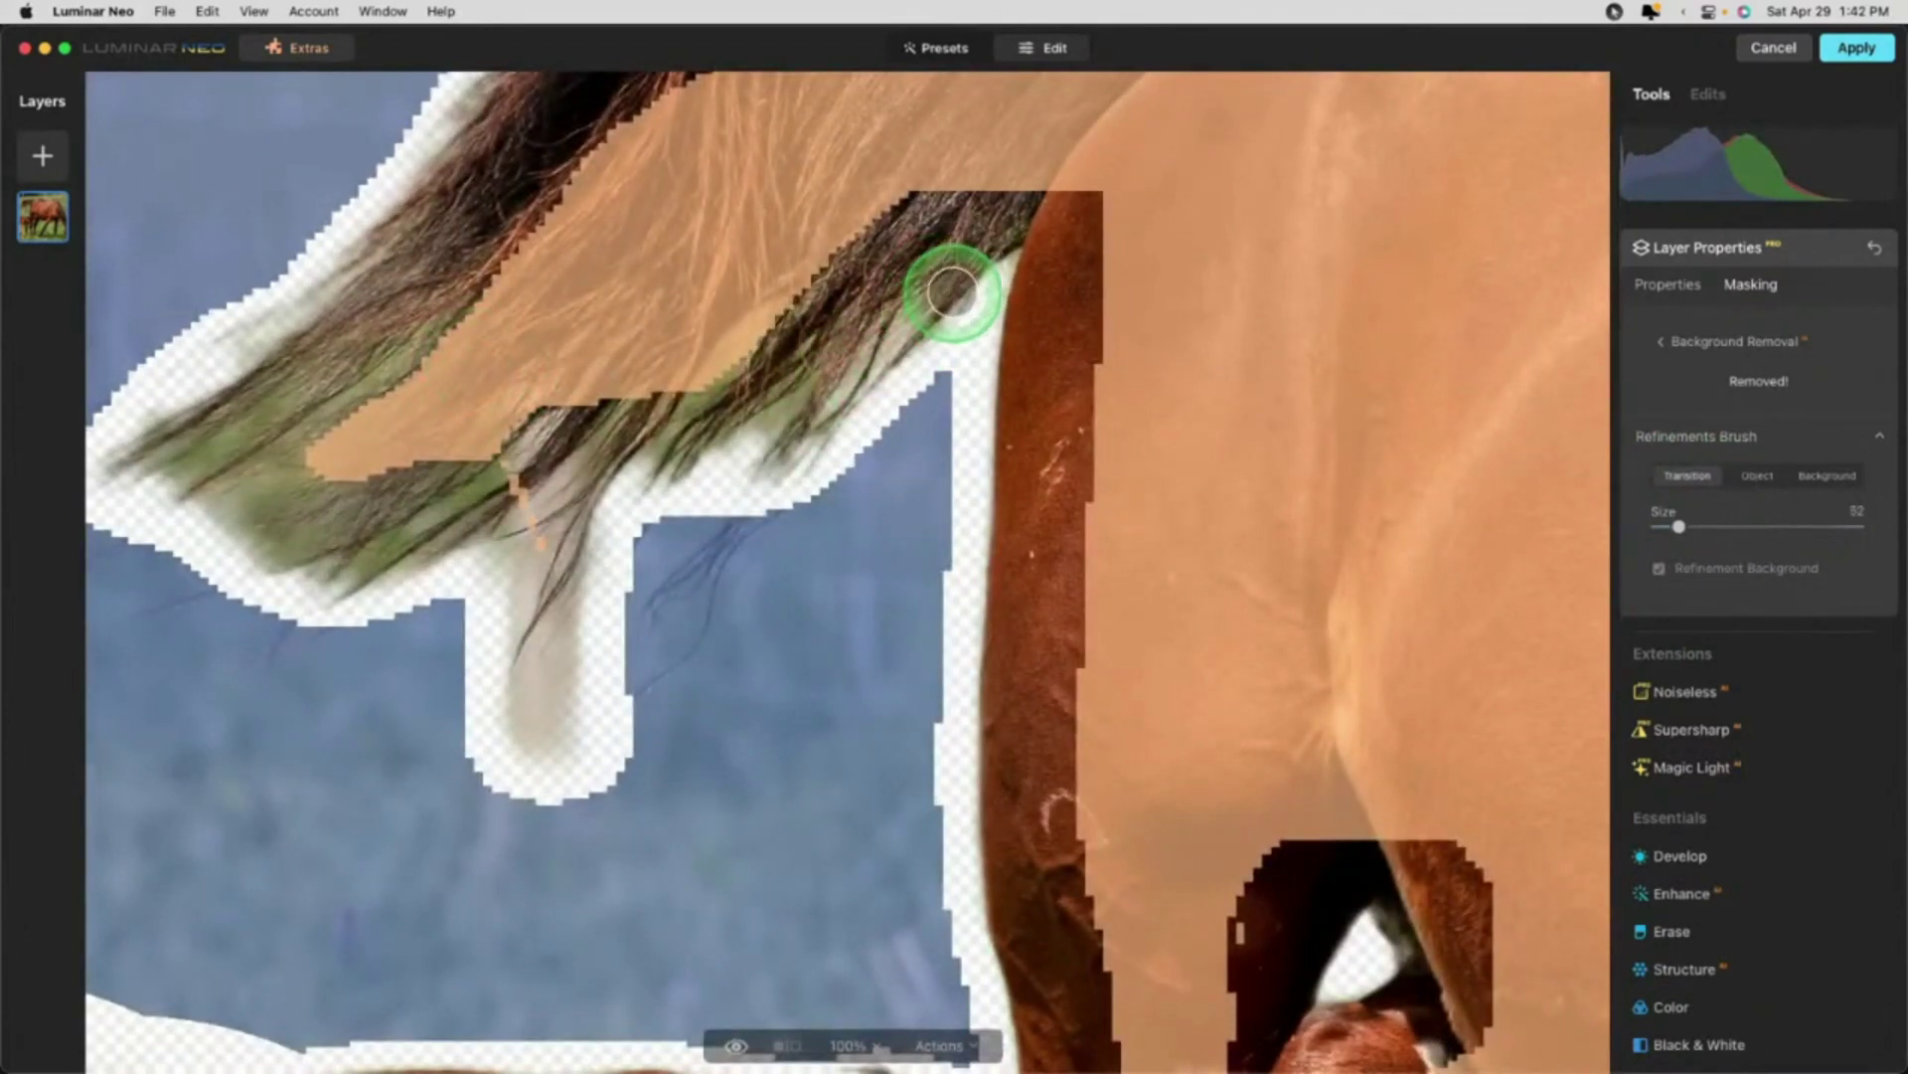
pyautogui.moveTo(938, 316)
pyautogui.mouseDown()
pyautogui.moveTo(1026, 244)
pyautogui.moveTo(736, 472)
pyautogui.moveTo(860, 336)
pyautogui.moveTo(803, 472)
pyautogui.moveTo(872, 367)
pyautogui.moveTo(665, 487)
pyautogui.moveTo(771, 361)
pyautogui.moveTo(612, 468)
pyautogui.moveTo(855, 275)
pyautogui.moveTo(780, 294)
pyautogui.moveTo(506, 475)
pyautogui.moveTo(634, 405)
pyautogui.moveTo(500, 666)
pyautogui.moveTo(730, 426)
pyautogui.mouseUp()
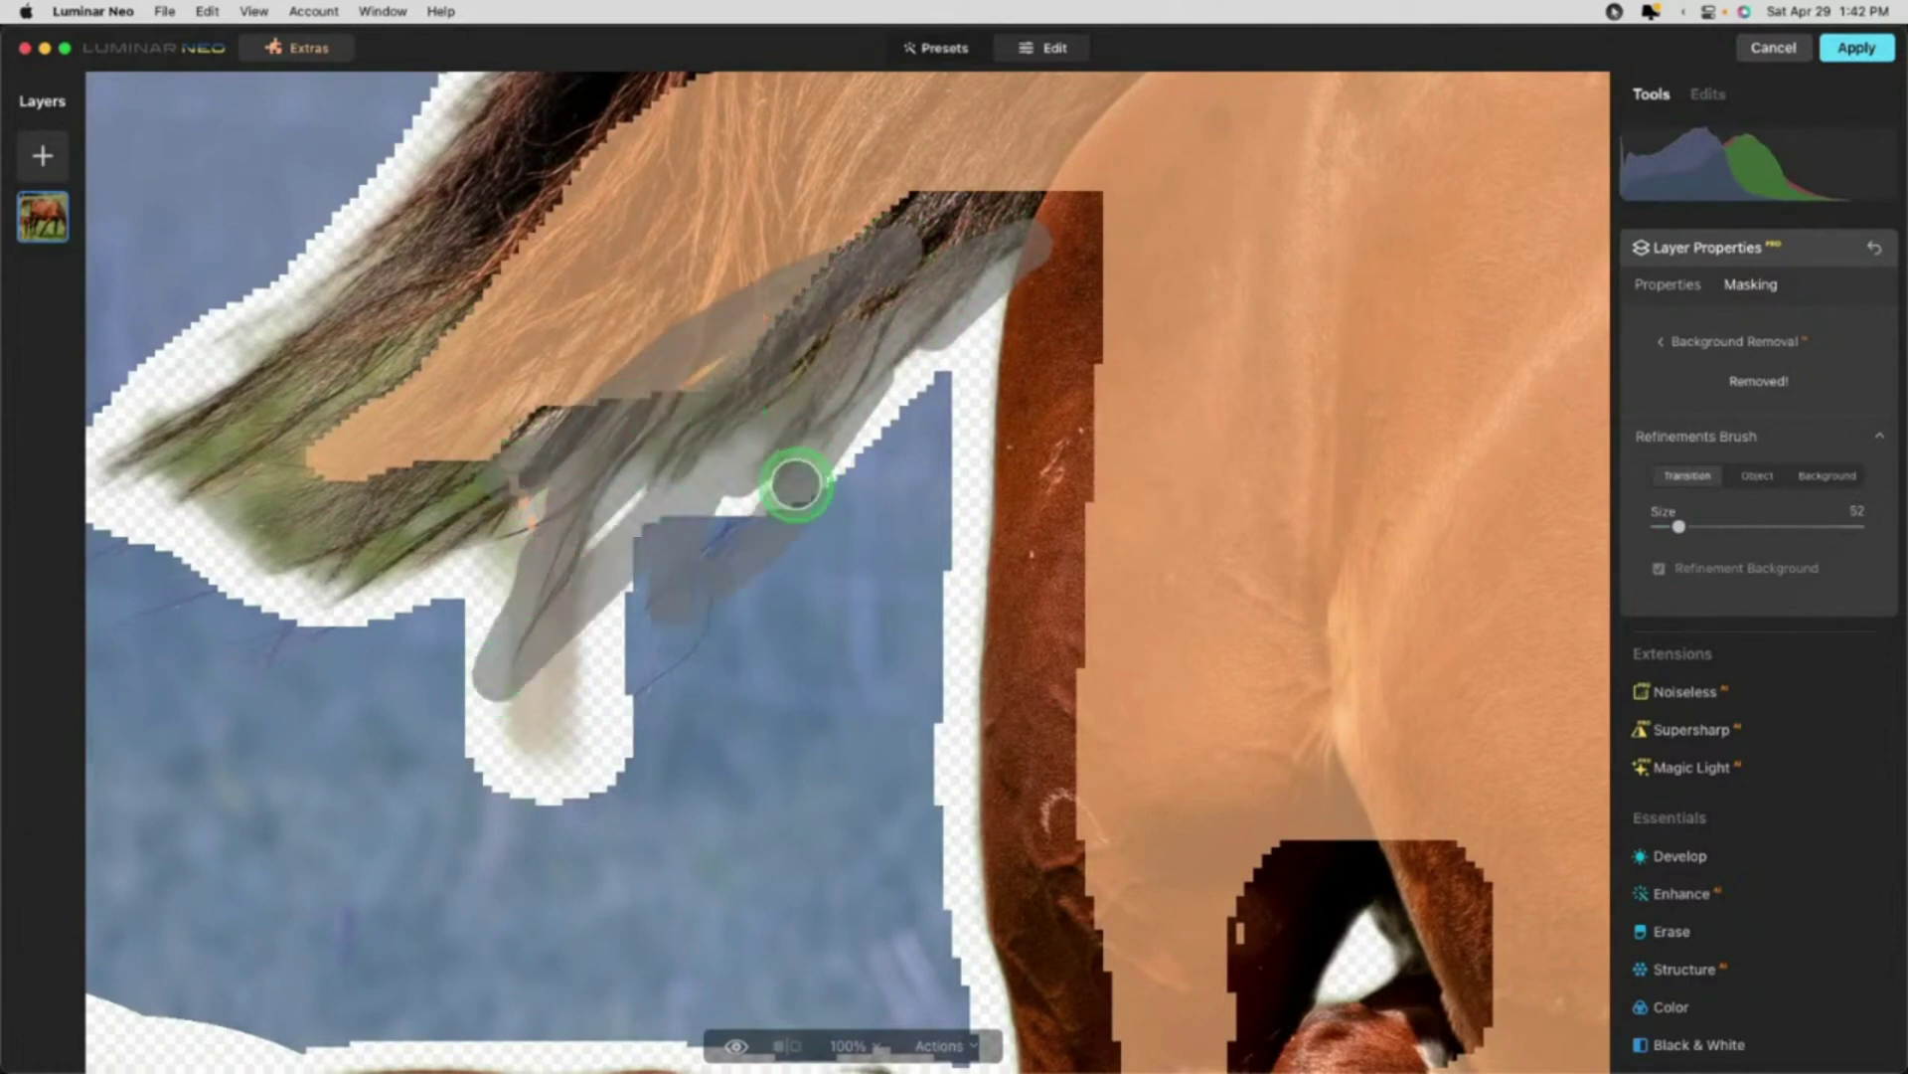
pyautogui.moveTo(795, 484)
pyautogui.mouseDown()
pyautogui.moveTo(659, 693)
pyautogui.moveTo(768, 472)
pyautogui.moveTo(659, 638)
pyautogui.moveTo(586, 698)
pyautogui.moveTo(708, 459)
pyautogui.moveTo(438, 472)
pyautogui.moveTo(708, 368)
pyautogui.moveTo(510, 754)
pyautogui.moveTo(606, 667)
pyautogui.moveTo(604, 401)
pyautogui.moveTo(381, 550)
pyautogui.moveTo(513, 478)
pyautogui.moveTo(473, 507)
pyautogui.moveTo(324, 568)
pyautogui.moveTo(372, 509)
pyautogui.moveTo(283, 568)
pyautogui.moveTo(354, 453)
pyautogui.moveTo(468, 351)
pyautogui.moveTo(276, 503)
pyautogui.moveTo(535, 265)
pyautogui.moveTo(419, 445)
pyautogui.moveTo(656, 287)
pyautogui.moveTo(454, 471)
pyautogui.moveTo(561, 365)
pyautogui.moveTo(242, 547)
pyautogui.moveTo(267, 431)
pyautogui.moveTo(238, 460)
pyautogui.moveTo(398, 340)
pyautogui.moveTo(108, 567)
pyautogui.moveTo(268, 505)
pyautogui.moveTo(286, 453)
pyautogui.moveTo(324, 513)
pyautogui.moveTo(434, 491)
pyautogui.moveTo(493, 449)
pyautogui.moveTo(279, 607)
pyautogui.moveTo(444, 549)
pyautogui.moveTo(586, 445)
pyautogui.moveTo(487, 575)
pyautogui.moveTo(526, 541)
pyautogui.mouseUp()
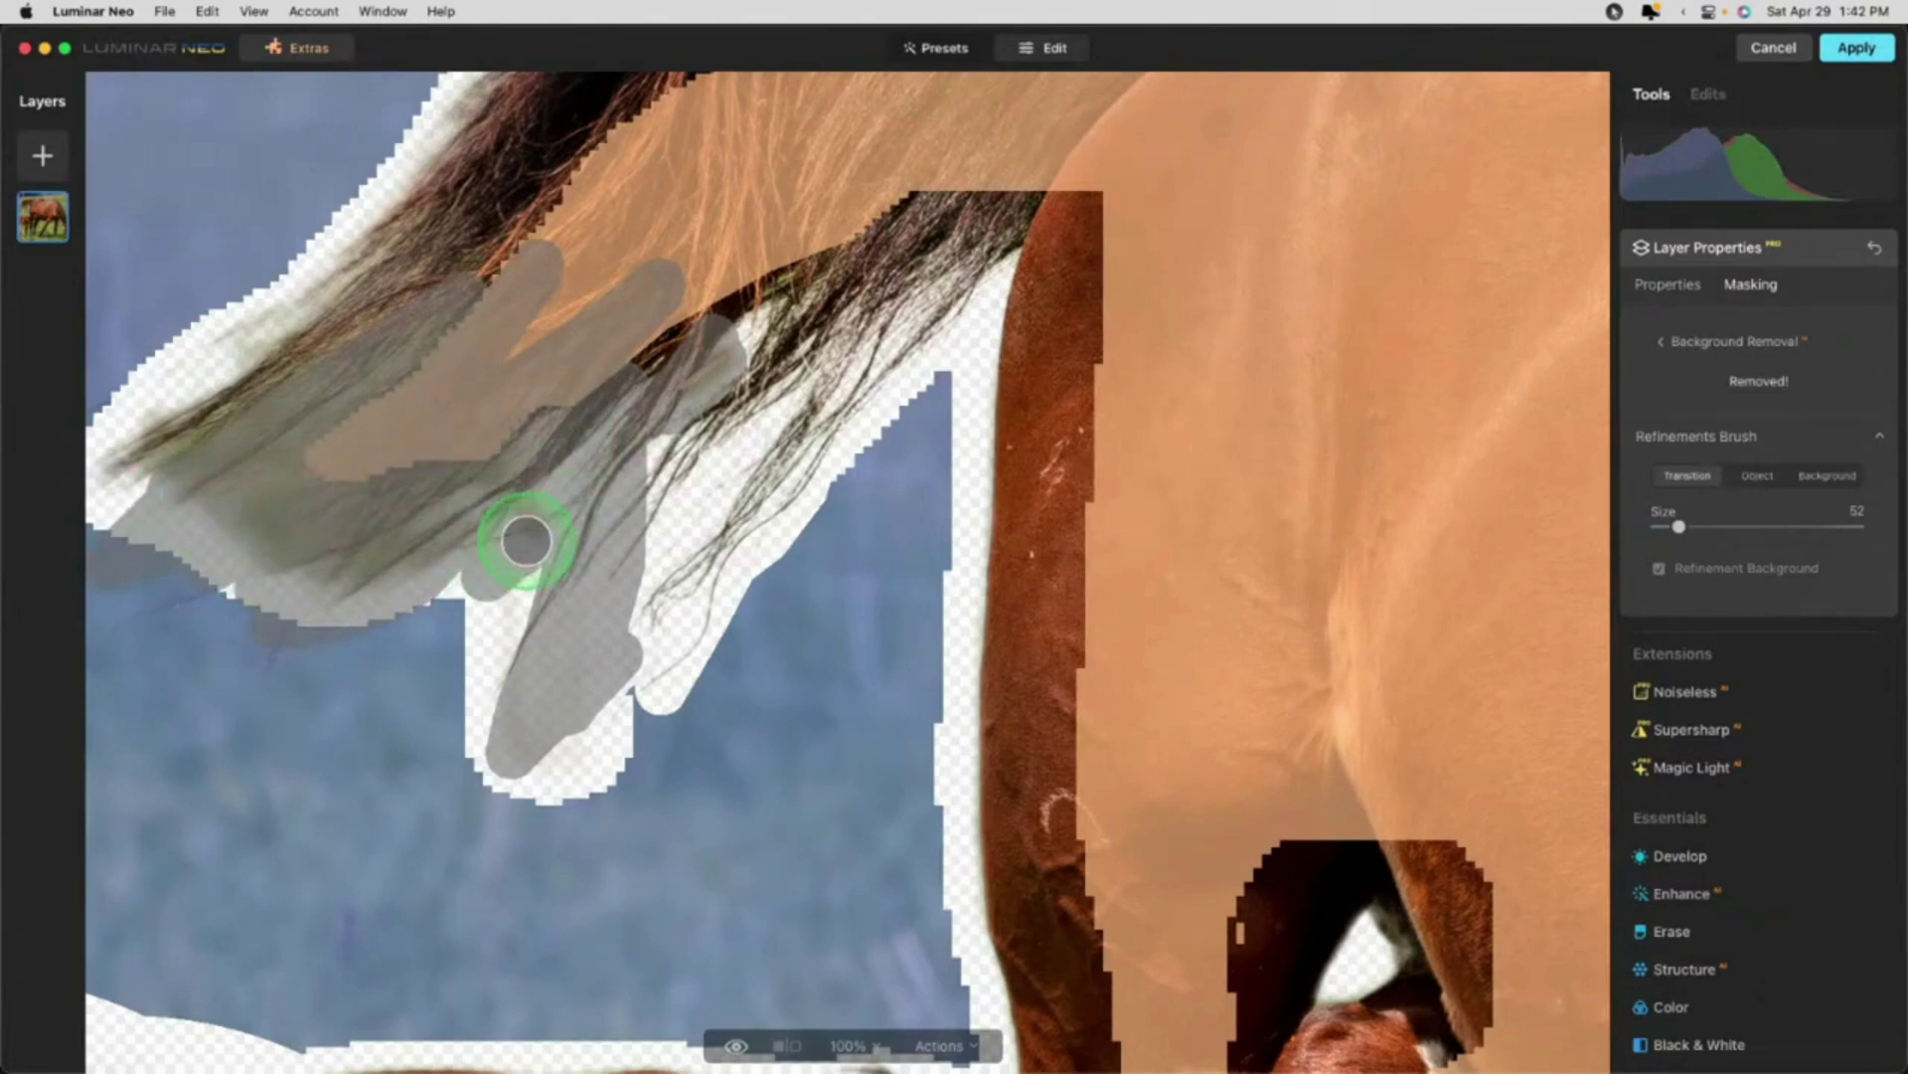
# Step: Refine the mane down to its tip and along its lower edge at brush size 52
pyautogui.scroll(3, 580, 426)
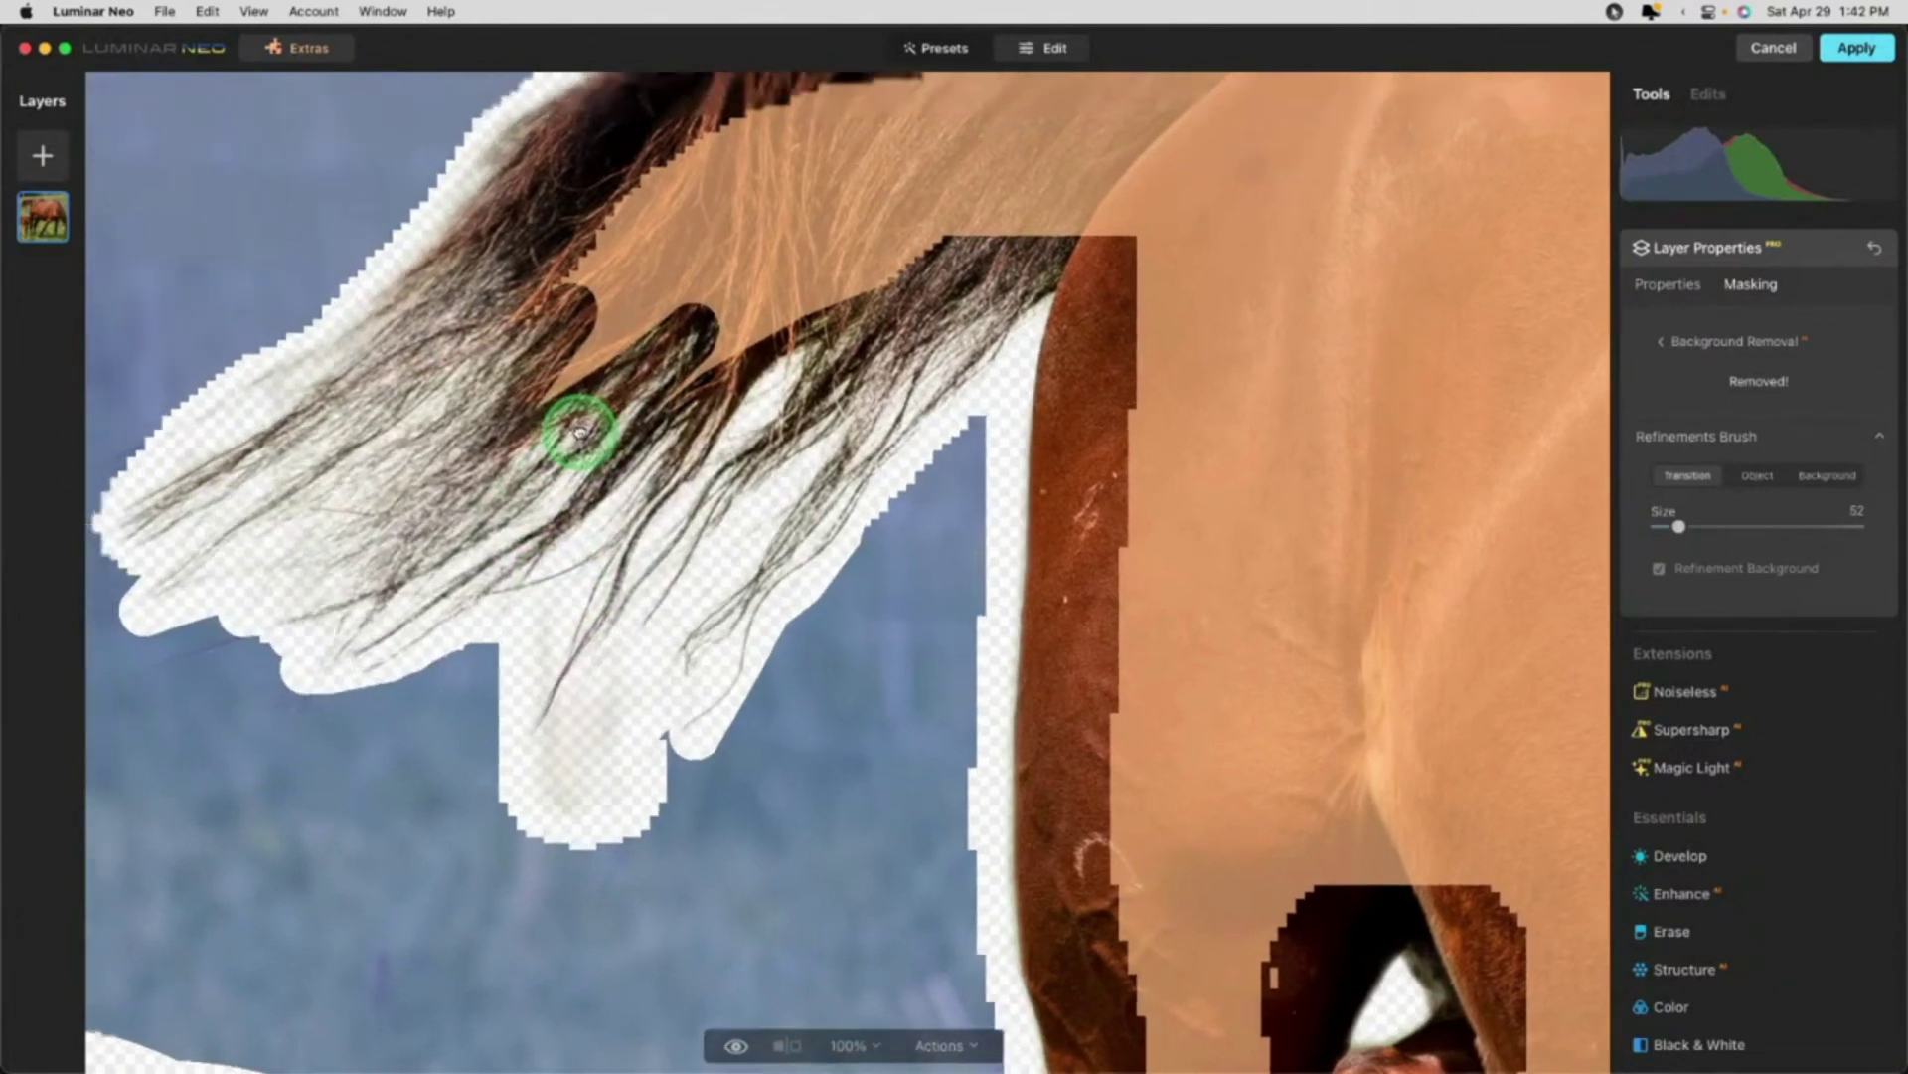
pyautogui.moveTo(630, 140)
pyautogui.mouseDown()
pyautogui.moveTo(606, 187)
pyautogui.moveTo(196, 588)
pyautogui.moveTo(289, 584)
pyautogui.moveTo(225, 660)
pyautogui.moveTo(311, 665)
pyautogui.moveTo(274, 669)
pyautogui.mouseUp()
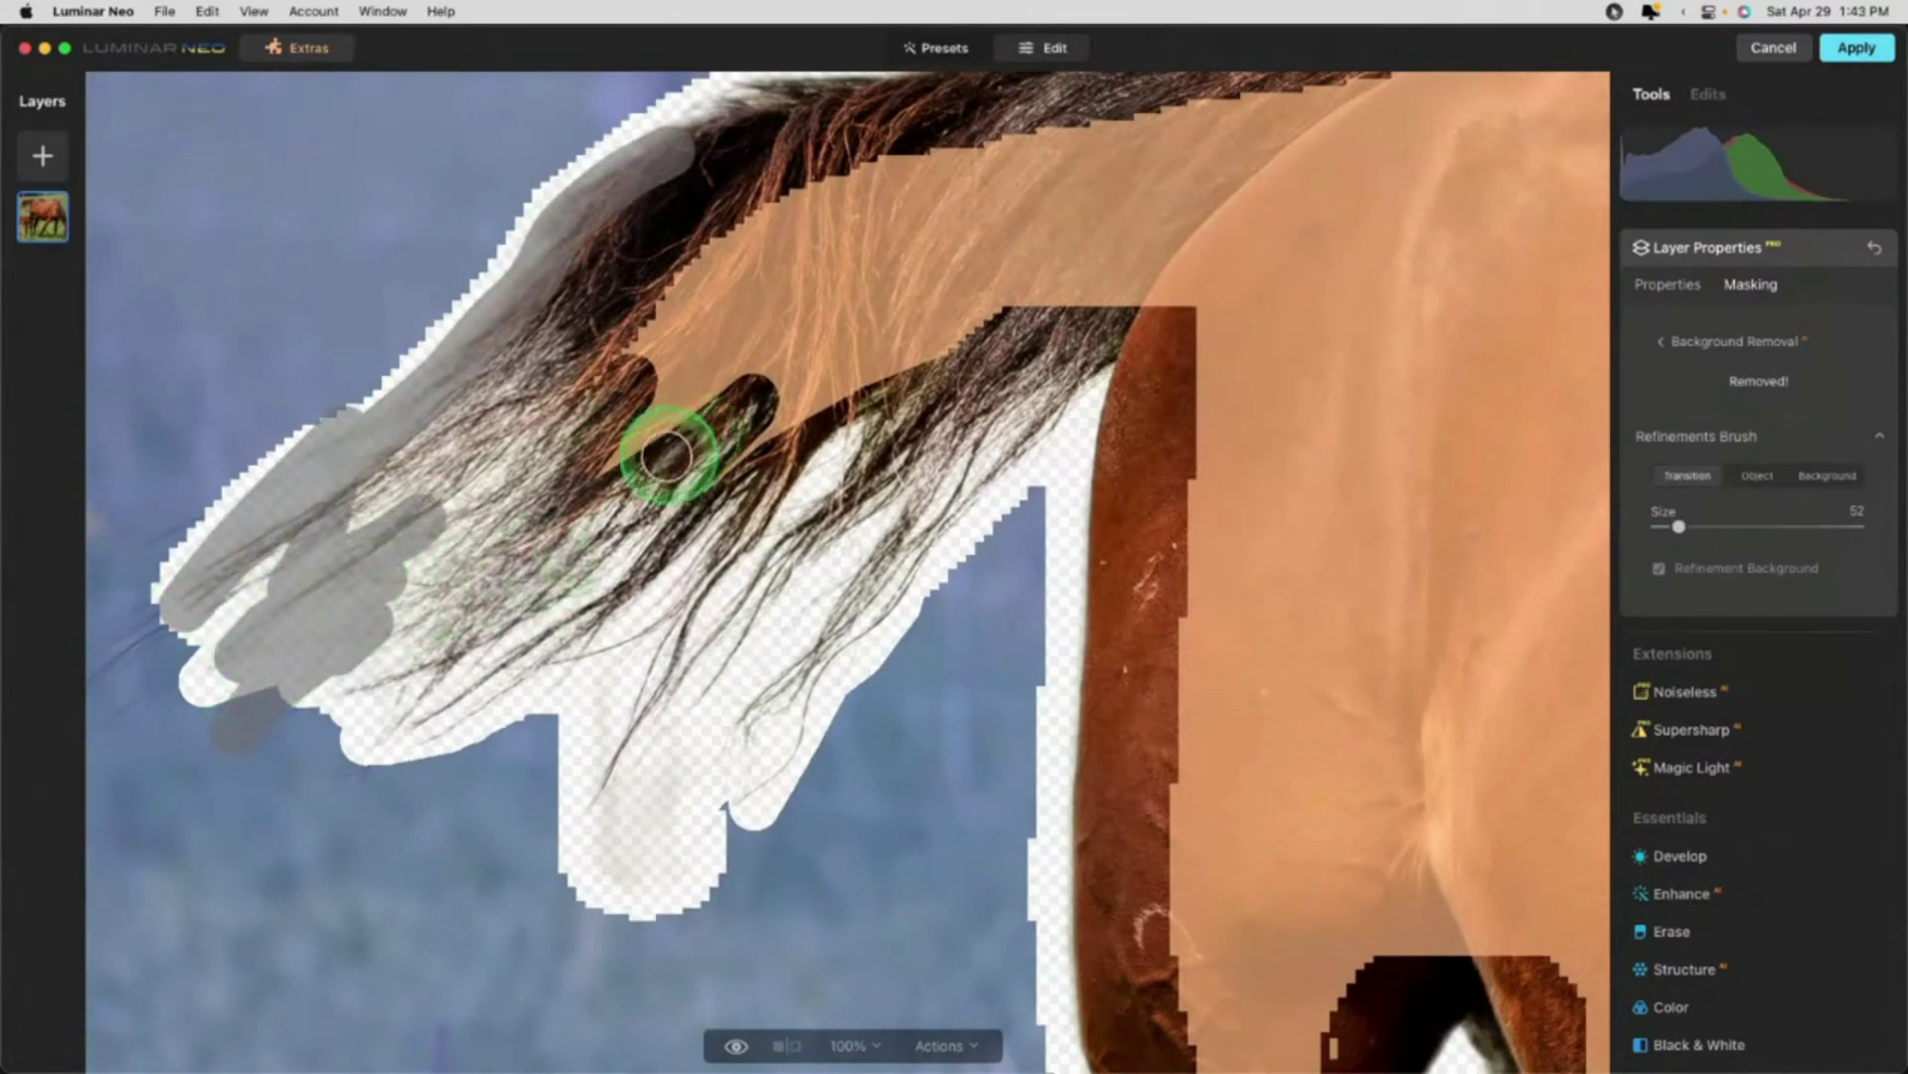
pyautogui.moveTo(647, 524)
pyautogui.mouseDown()
pyautogui.moveTo(857, 437)
pyautogui.moveTo(925, 380)
pyautogui.mouseUp()
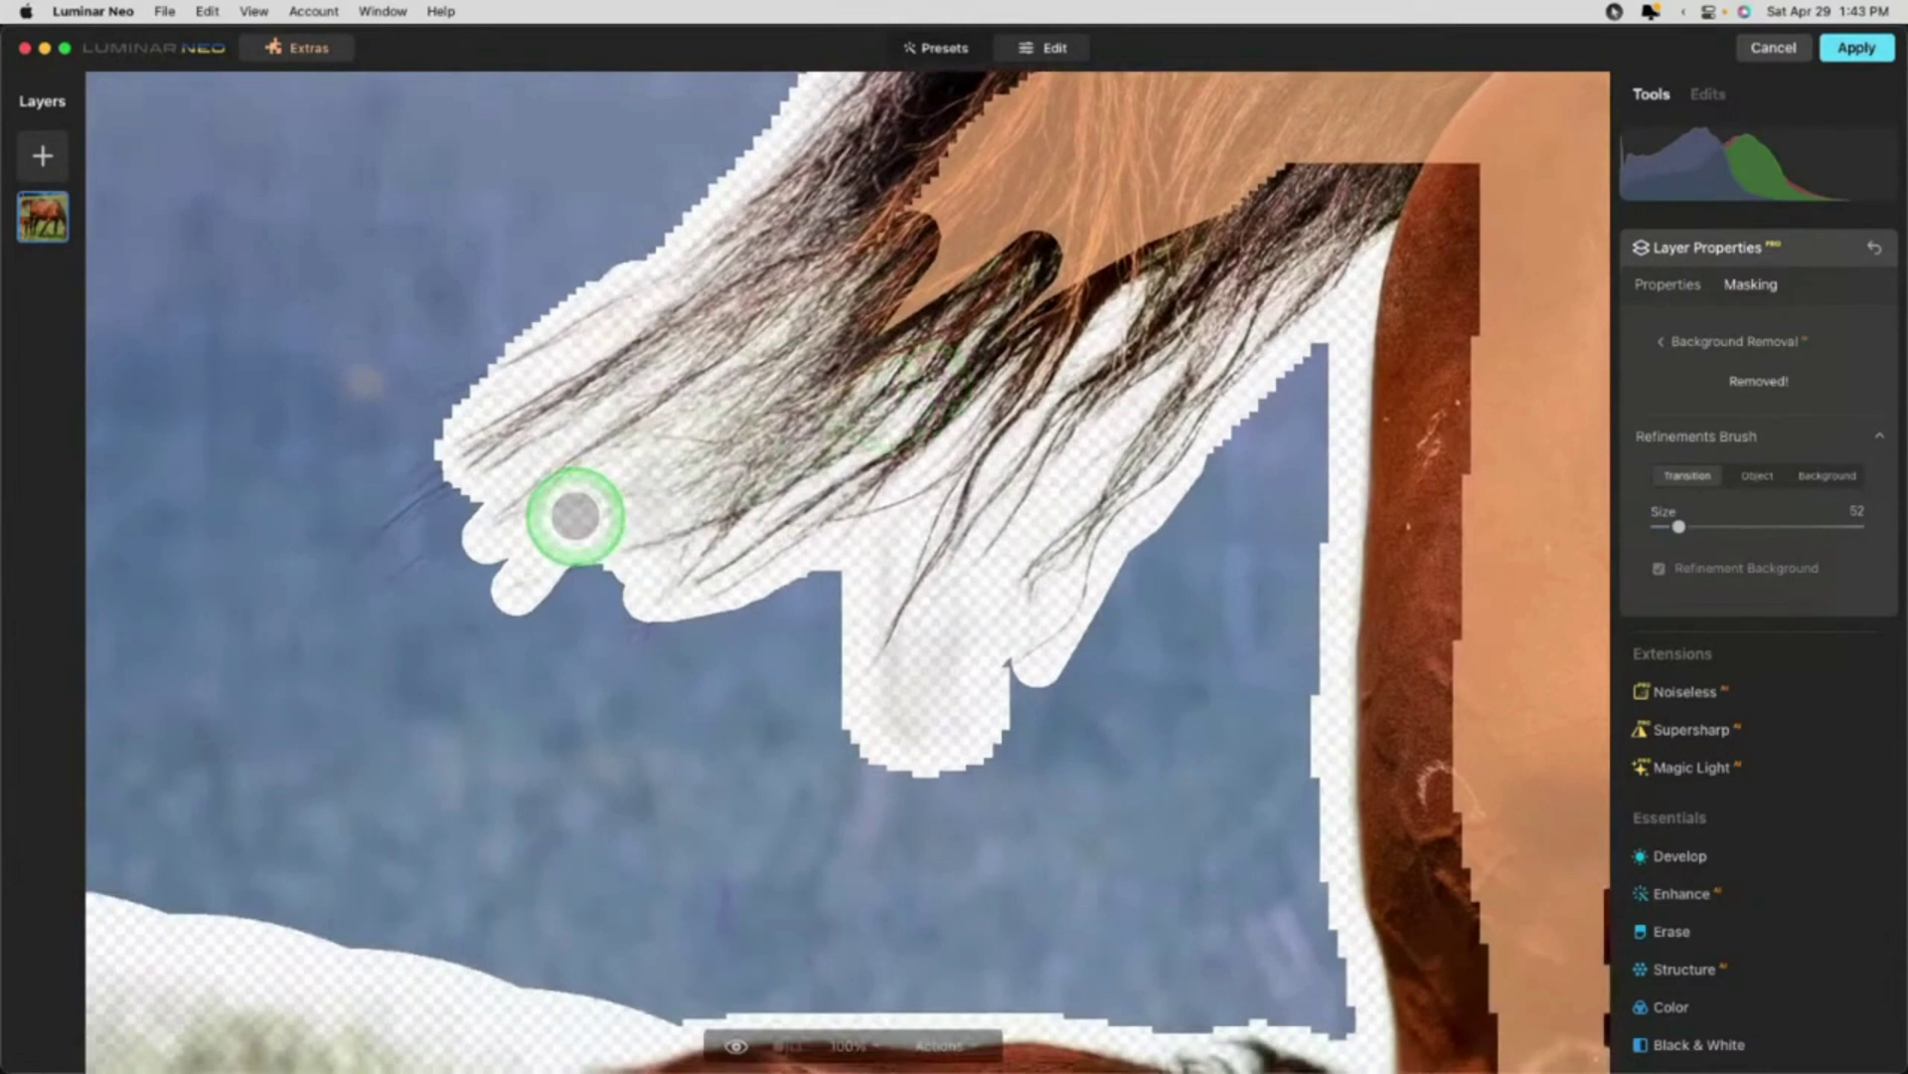
pyautogui.moveTo(468, 458); pyautogui.dragTo(284, 596)
pyautogui.moveTo(283, 597)
pyautogui.mouseDown()
pyautogui.moveTo(533, 402)
pyautogui.moveTo(443, 420)
pyautogui.moveTo(269, 521)
pyautogui.moveTo(294, 493)
pyautogui.moveTo(613, 322)
pyautogui.moveTo(360, 604)
pyautogui.moveTo(519, 526)
pyautogui.moveTo(417, 607)
pyautogui.moveTo(757, 465)
pyautogui.moveTo(528, 558)
pyautogui.moveTo(592, 454)
pyautogui.moveTo(522, 517)
pyautogui.moveTo(653, 459)
pyautogui.mouseUp()
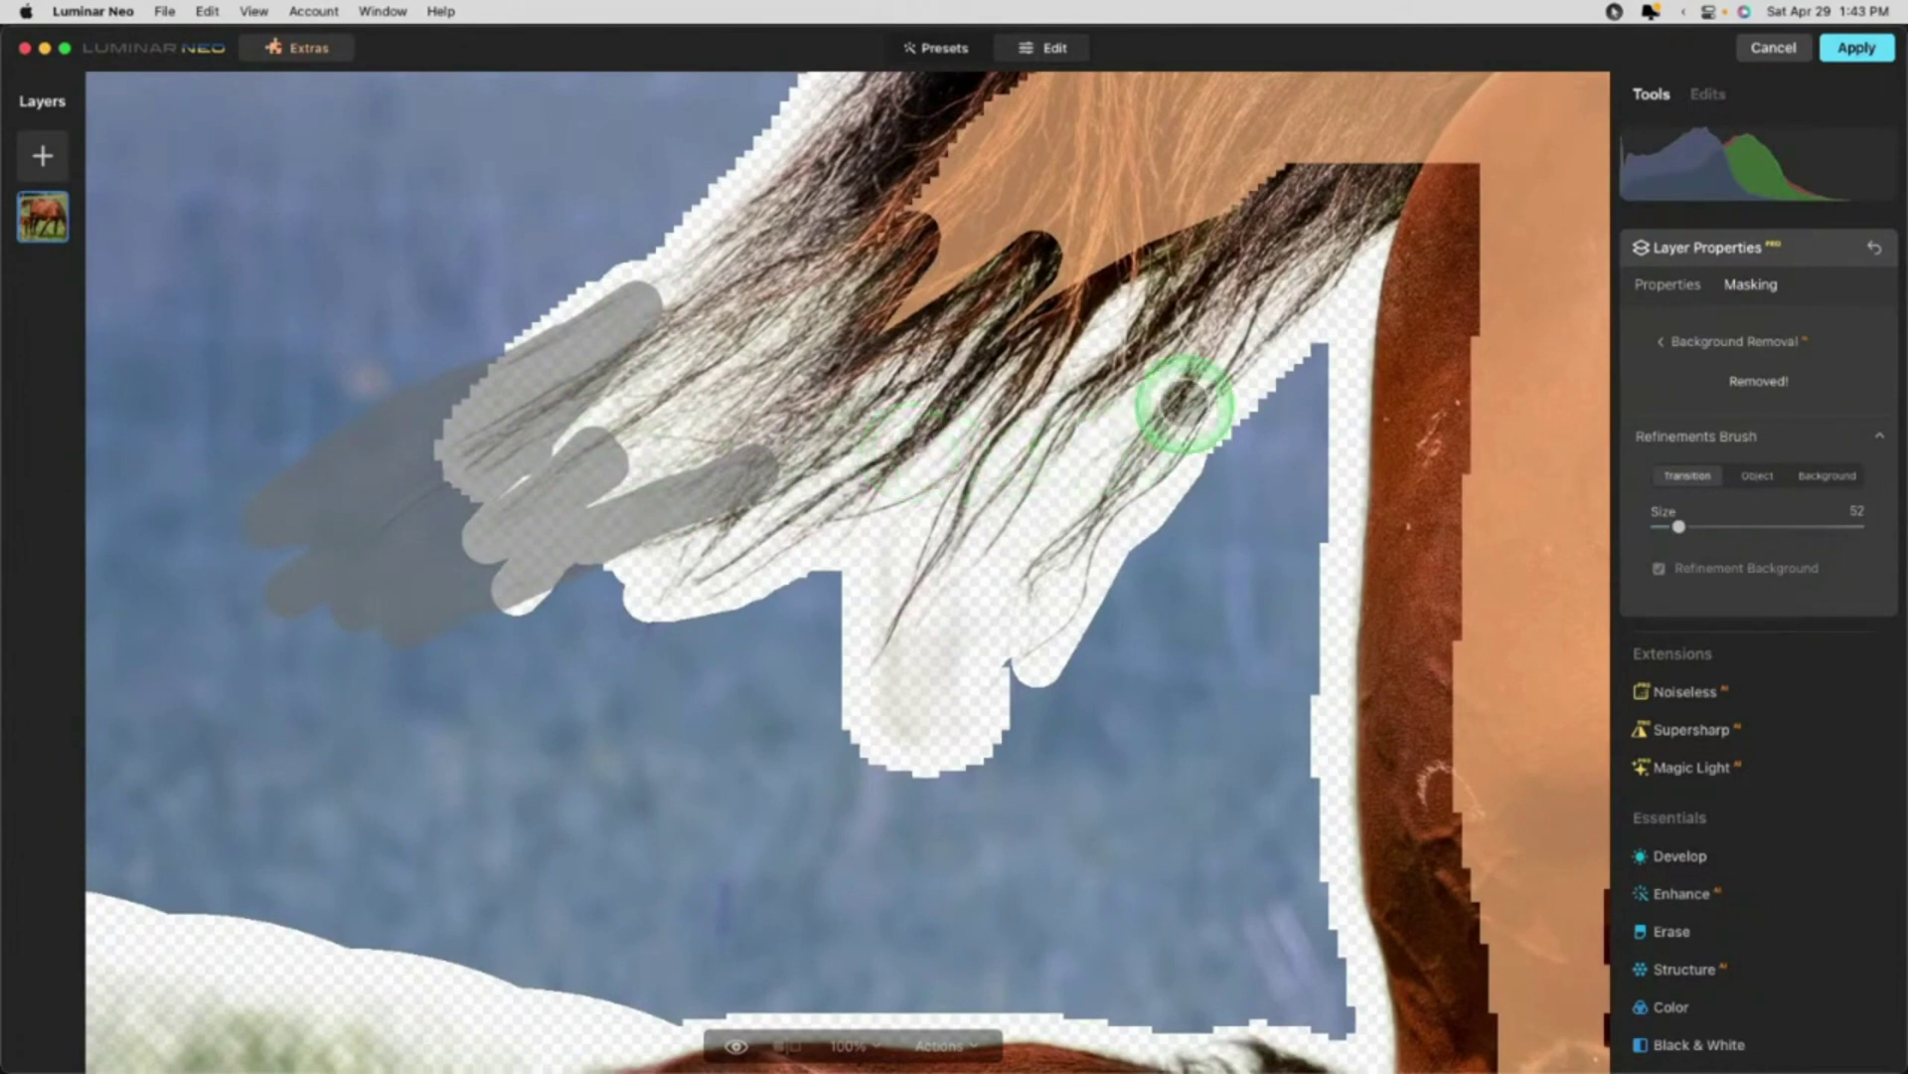
# Step: Paint leftover area beneath the mane as Background to remove it
pyautogui.click(1827, 475)
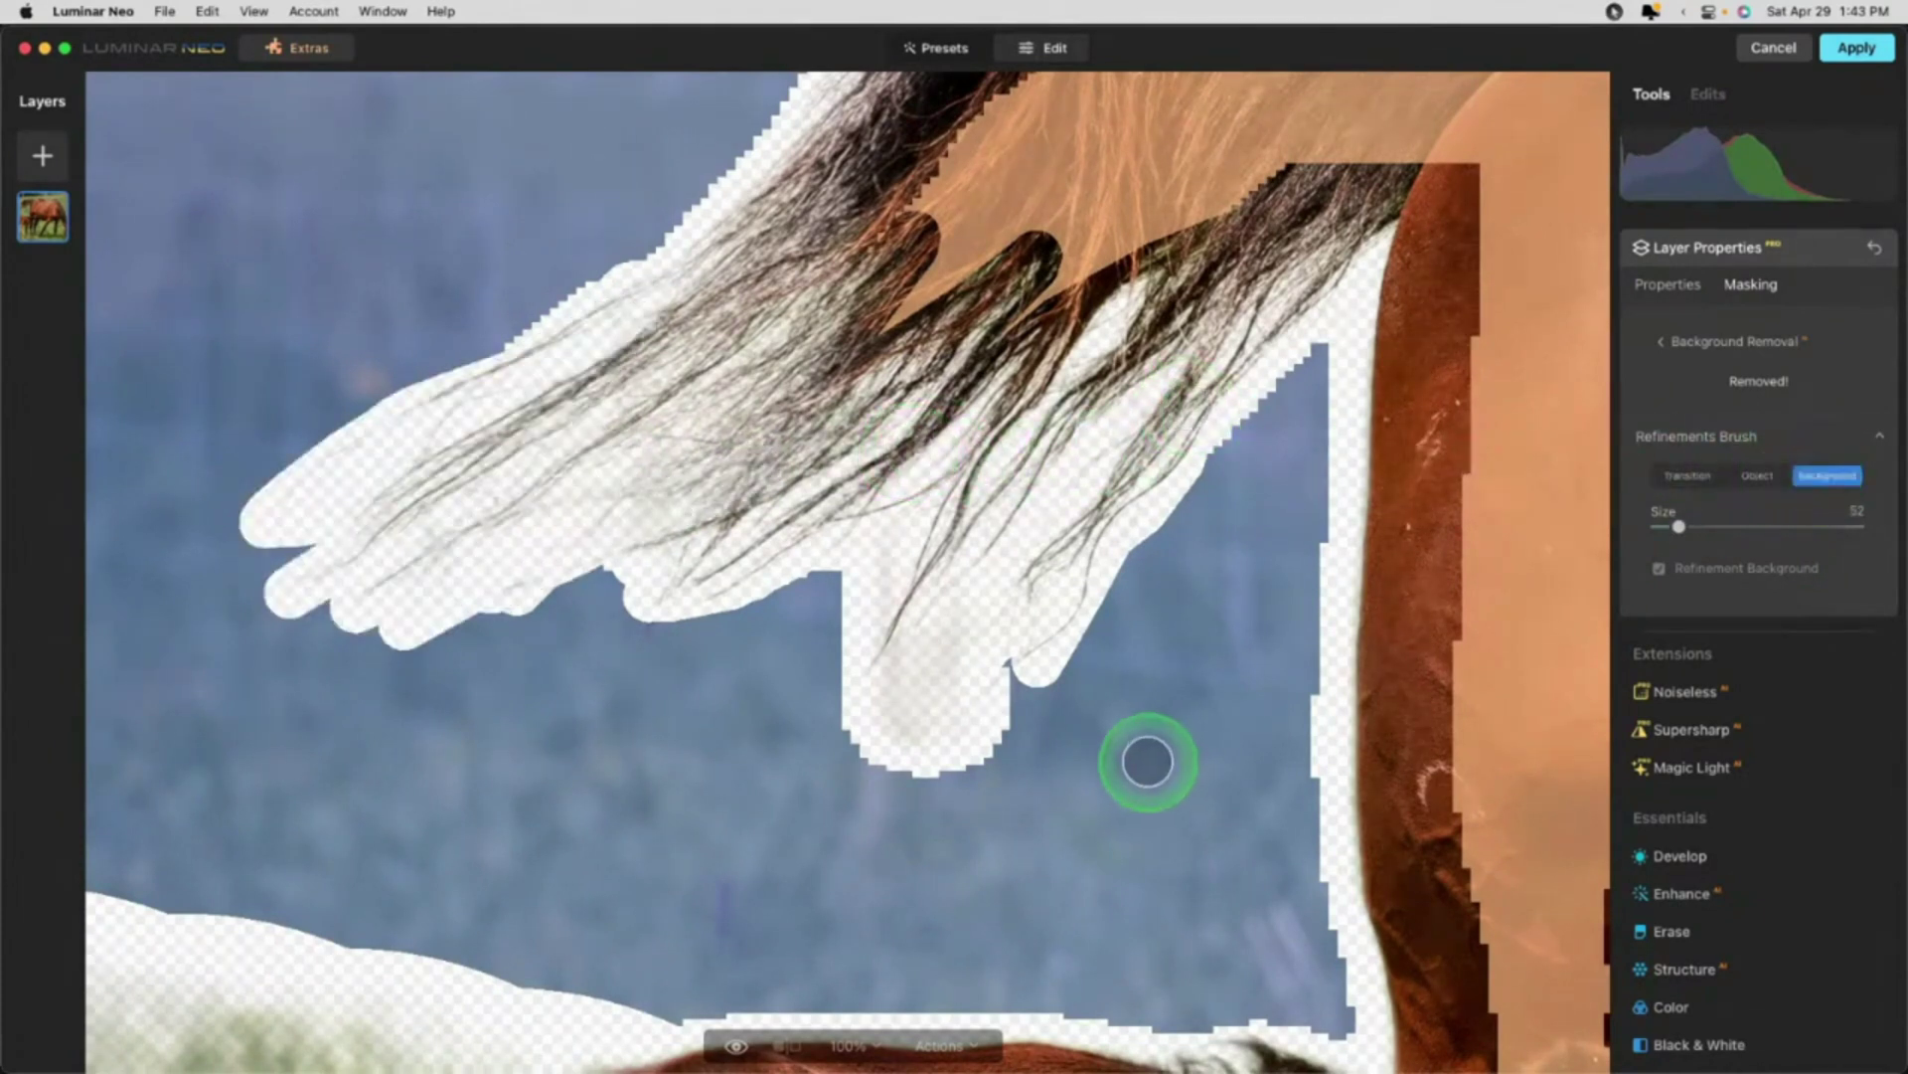
pyautogui.moveTo(927, 767)
pyautogui.mouseDown()
pyautogui.moveTo(944, 641)
pyautogui.moveTo(886, 762)
pyautogui.moveTo(802, 743)
pyautogui.moveTo(999, 749)
pyautogui.moveTo(1043, 716)
pyautogui.moveTo(942, 735)
pyautogui.moveTo(945, 696)
pyautogui.moveTo(868, 722)
pyautogui.moveTo(717, 712)
pyautogui.moveTo(845, 582)
pyautogui.moveTo(832, 672)
pyautogui.moveTo(666, 699)
pyautogui.mouseUp()
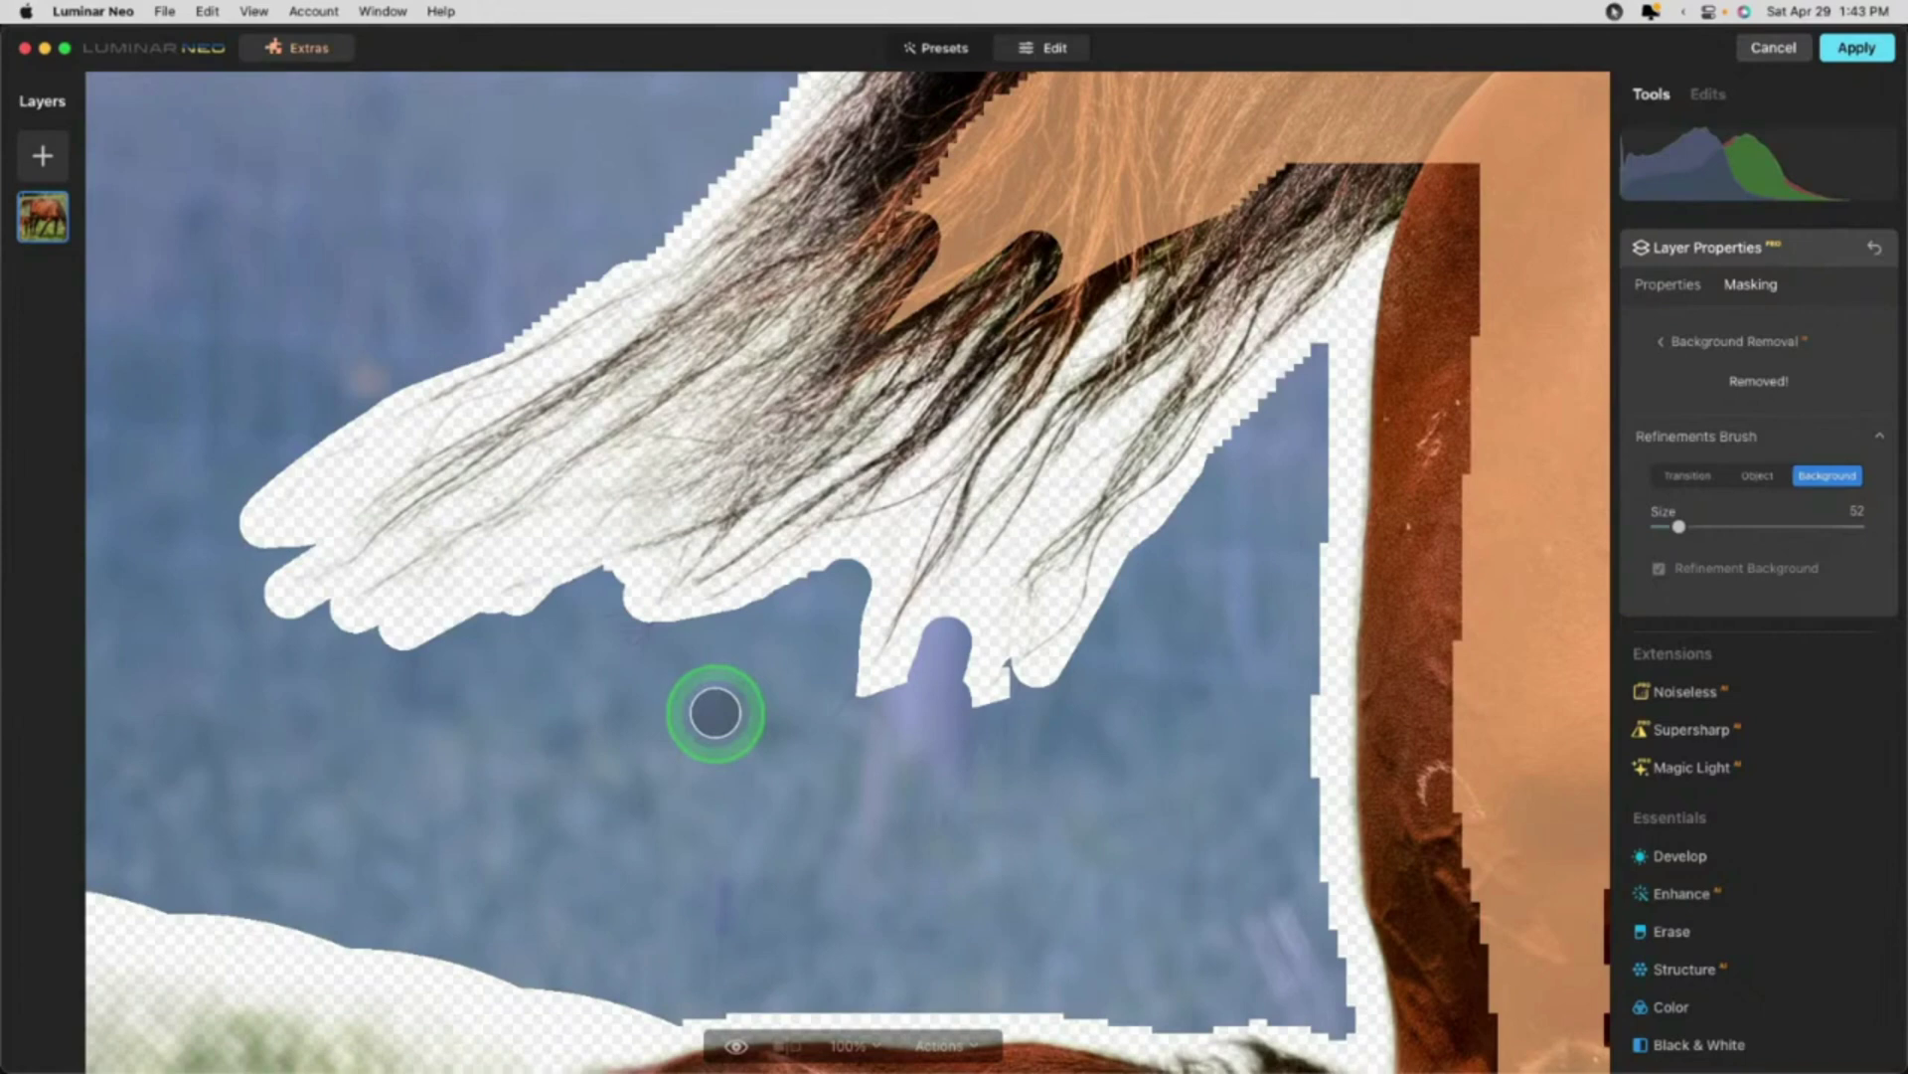
pyautogui.scroll(5, 1001, 392)
pyautogui.hscroll(6, 1001, 392)
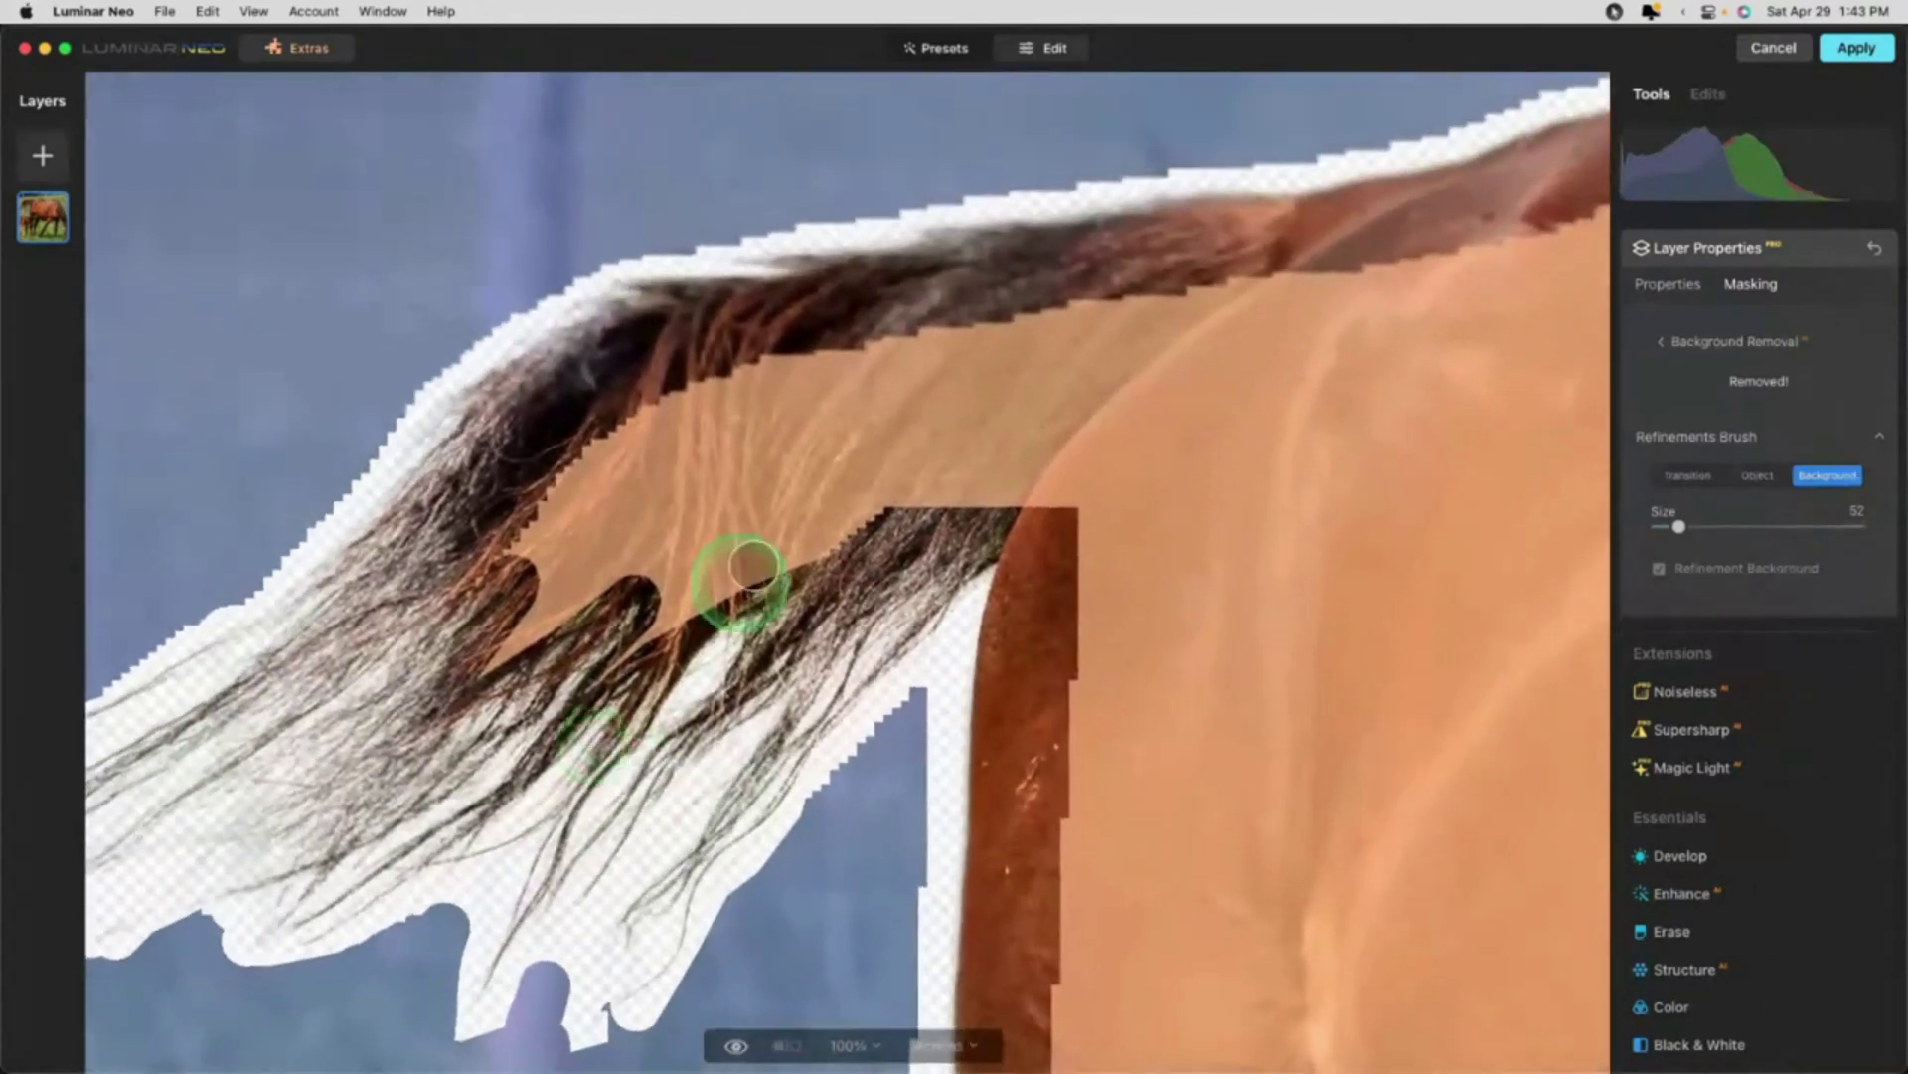
# Step: Refine the mane's top edge against the sky with a Transition stroke
pyautogui.click(1687, 475)
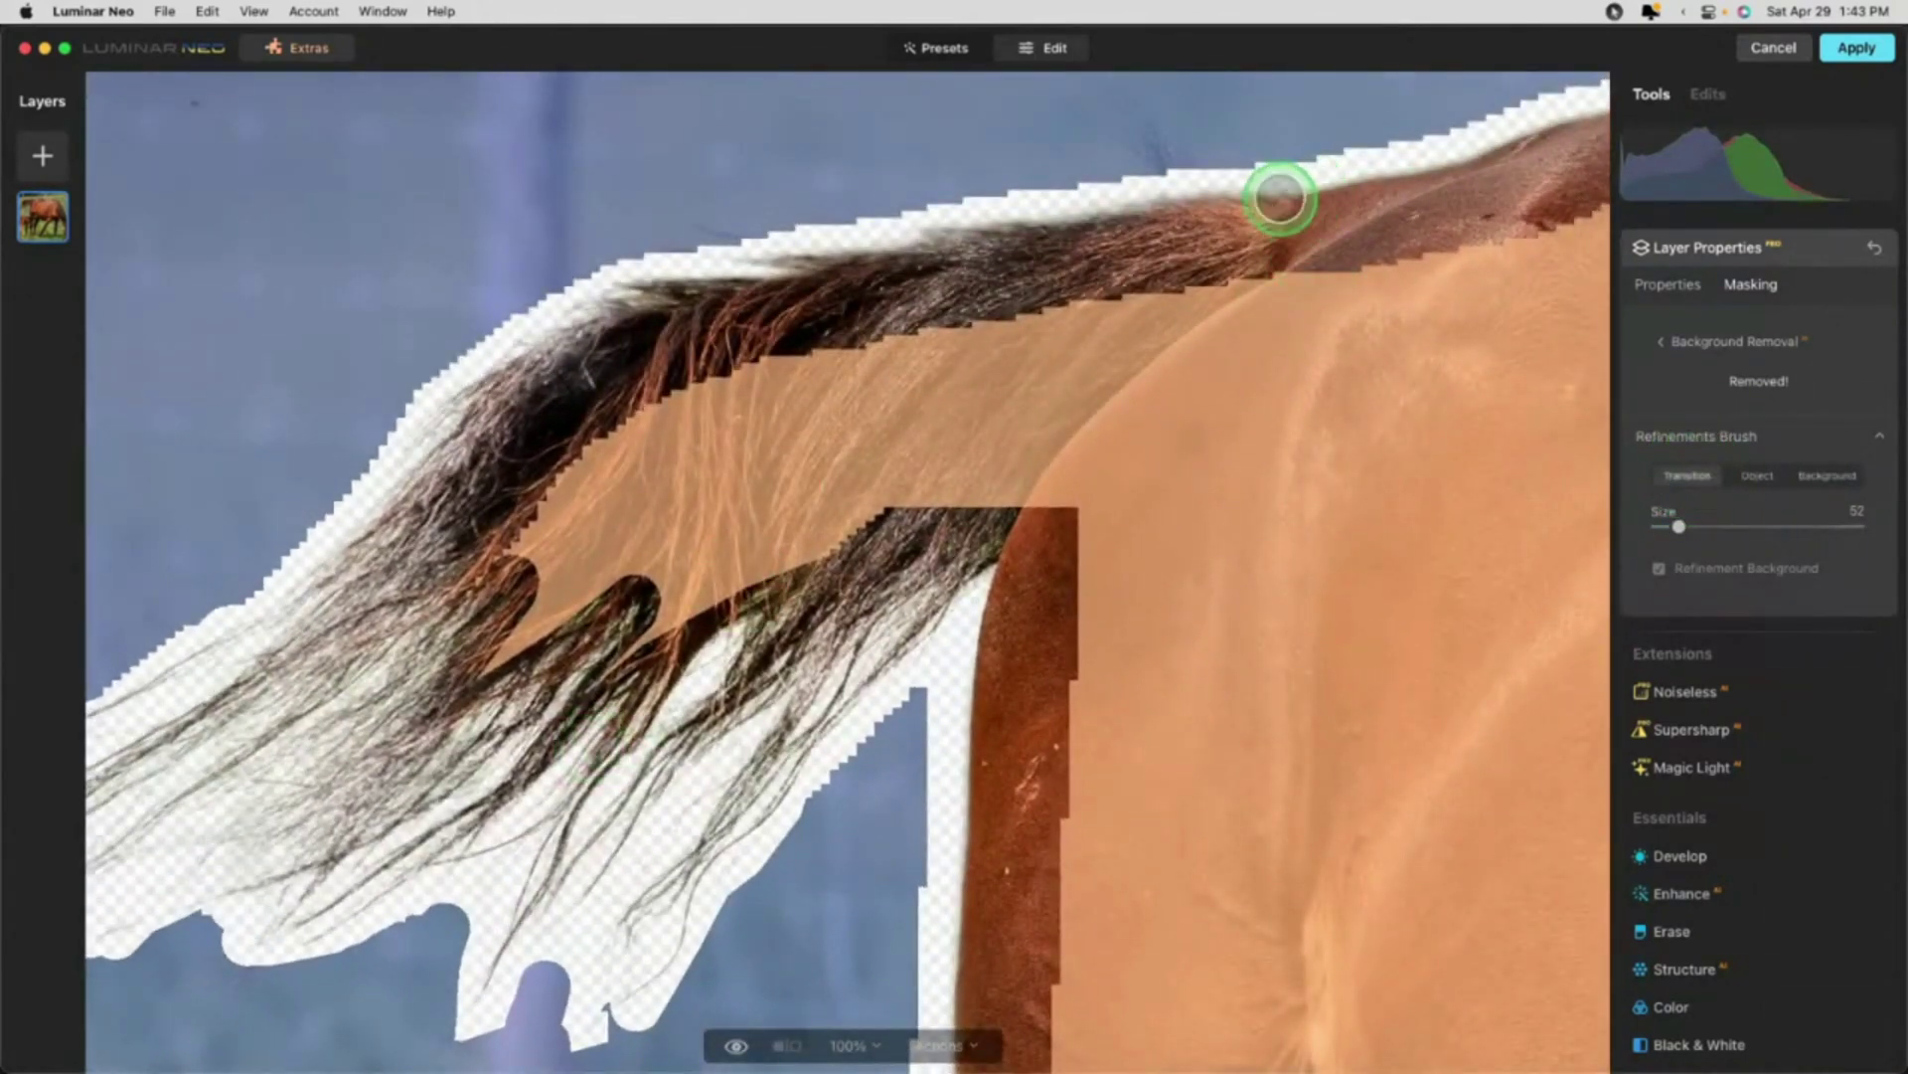
pyautogui.moveTo(1280, 199)
pyautogui.mouseDown()
pyautogui.moveTo(727, 271)
pyautogui.moveTo(611, 303)
pyautogui.moveTo(475, 380)
pyautogui.mouseUp()
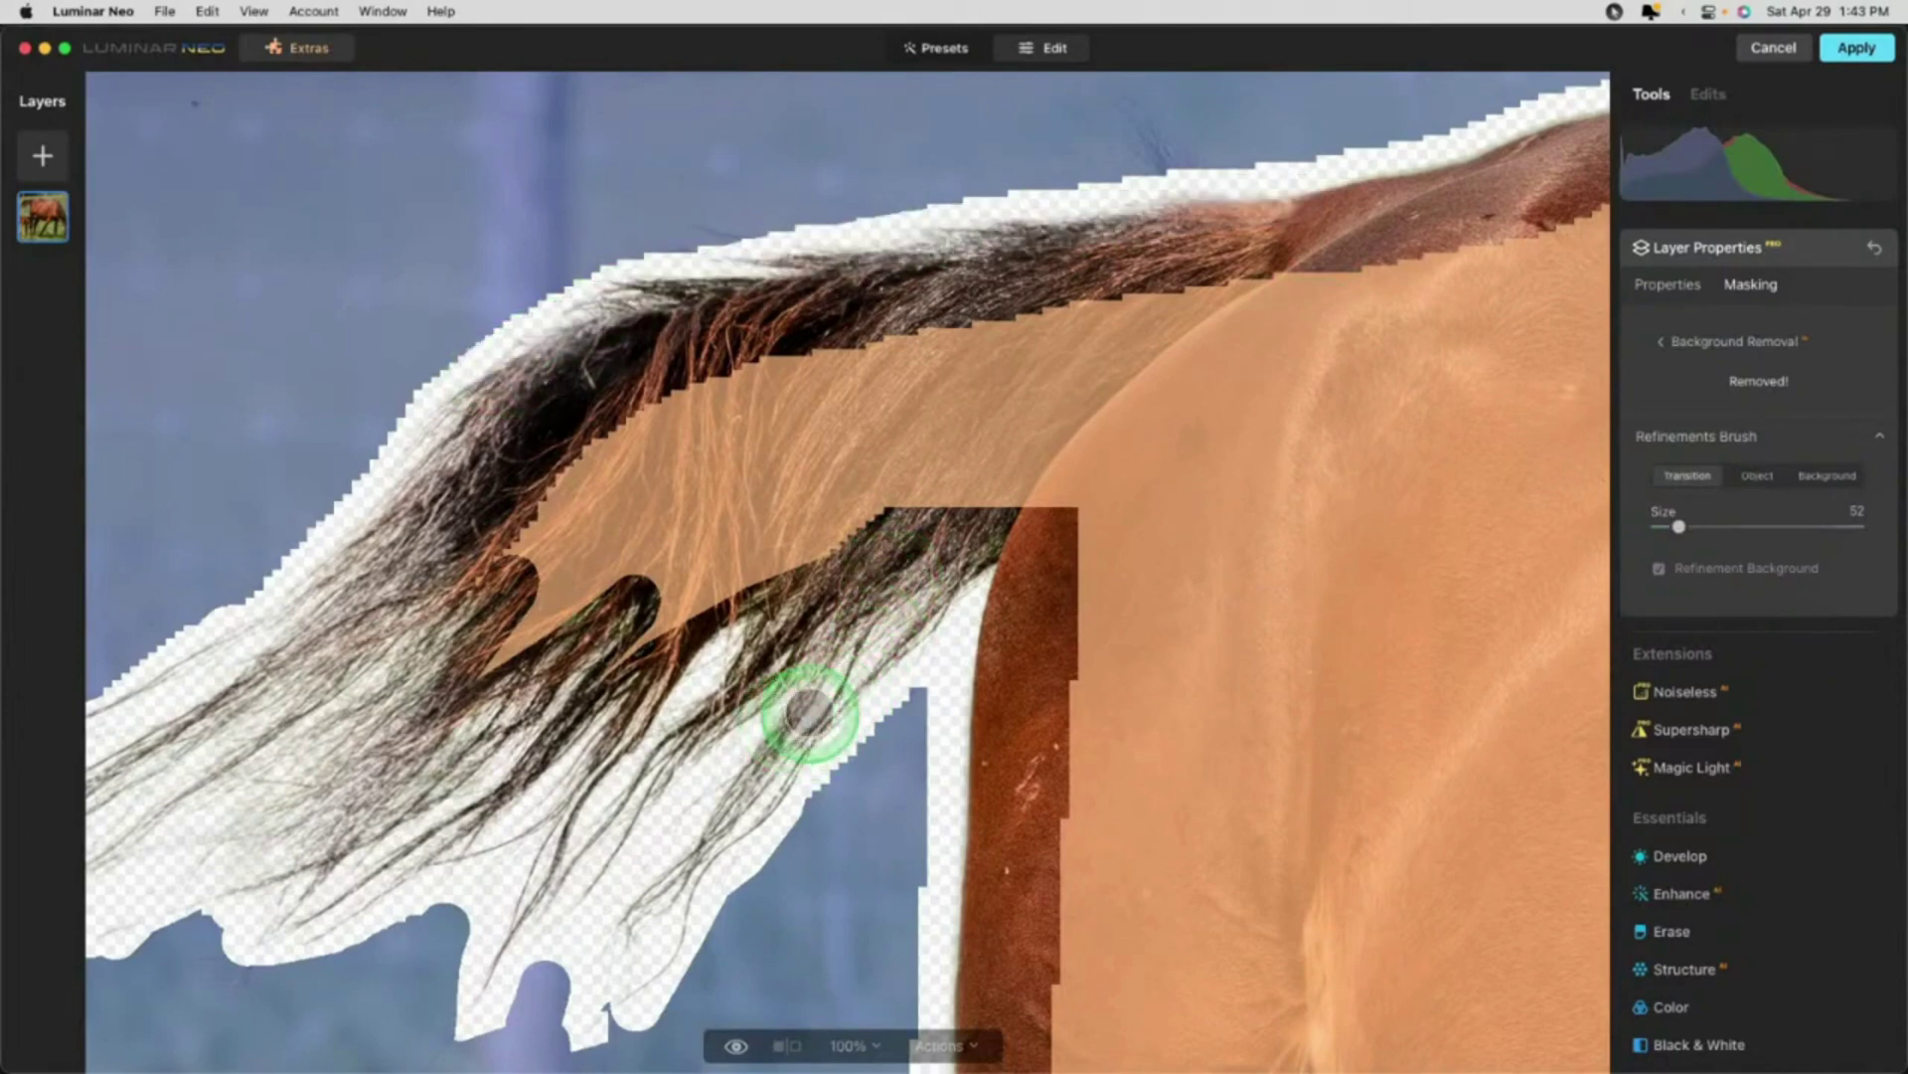
pyautogui.click(1679, 437)
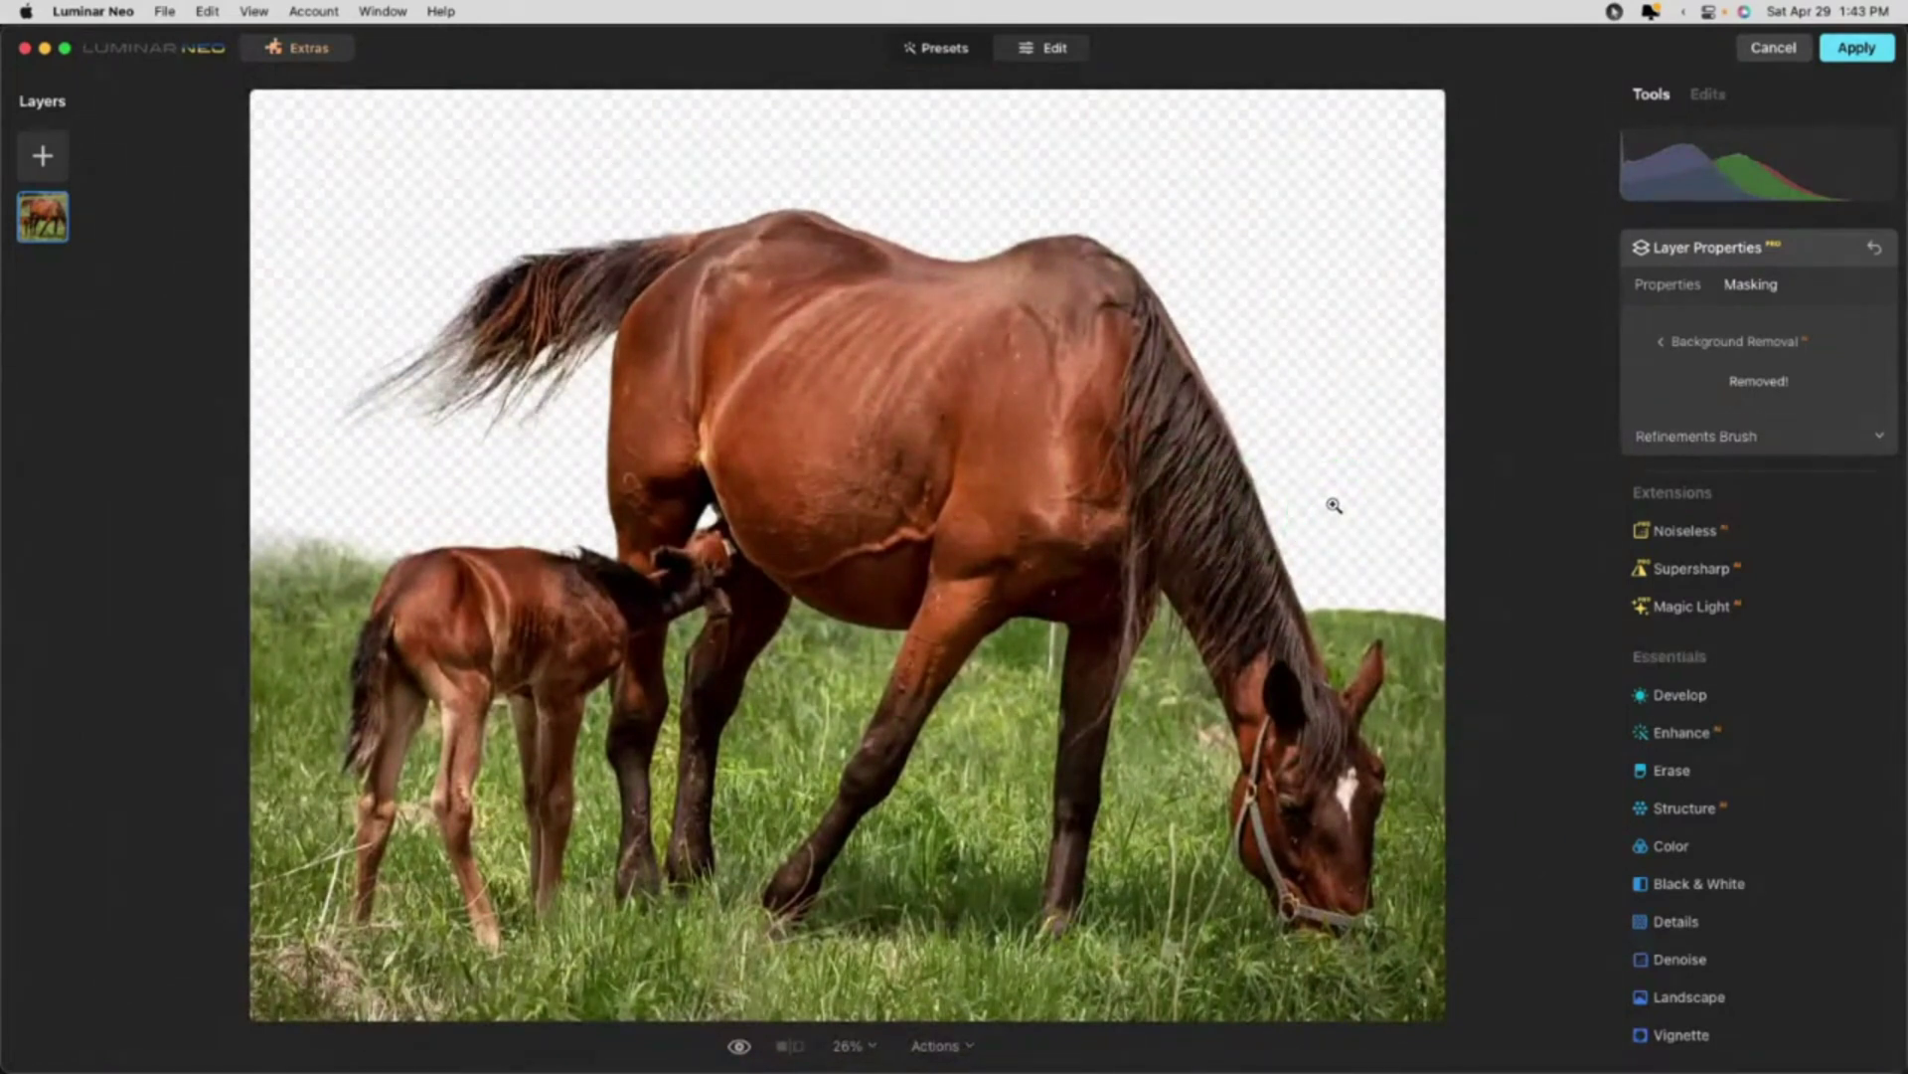
# Step: Paint Object along the mare's neck, above the foal's head and back, and into the belly gap
pyautogui.click(1684, 434)
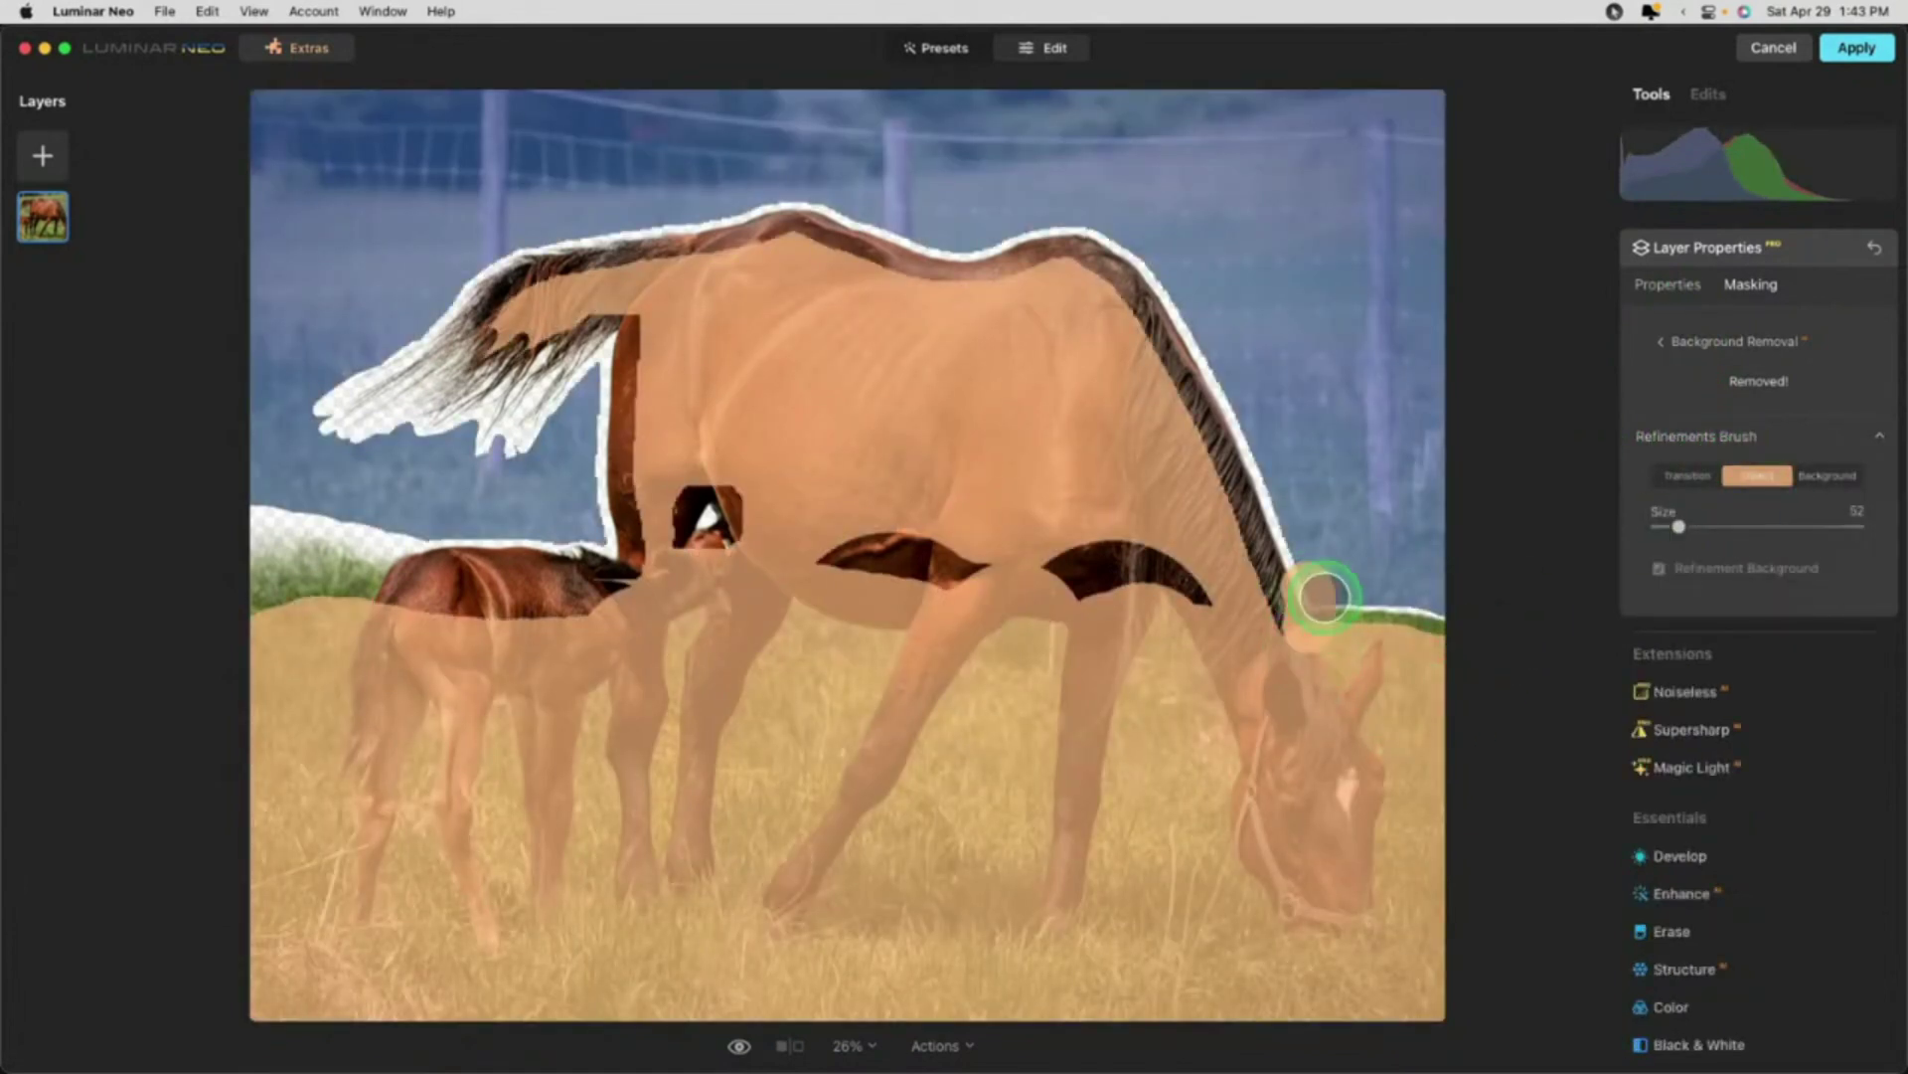
pyautogui.moveTo(1346, 612)
pyautogui.mouseDown()
pyautogui.moveTo(1365, 578)
pyautogui.moveTo(1415, 630)
pyautogui.mouseUp()
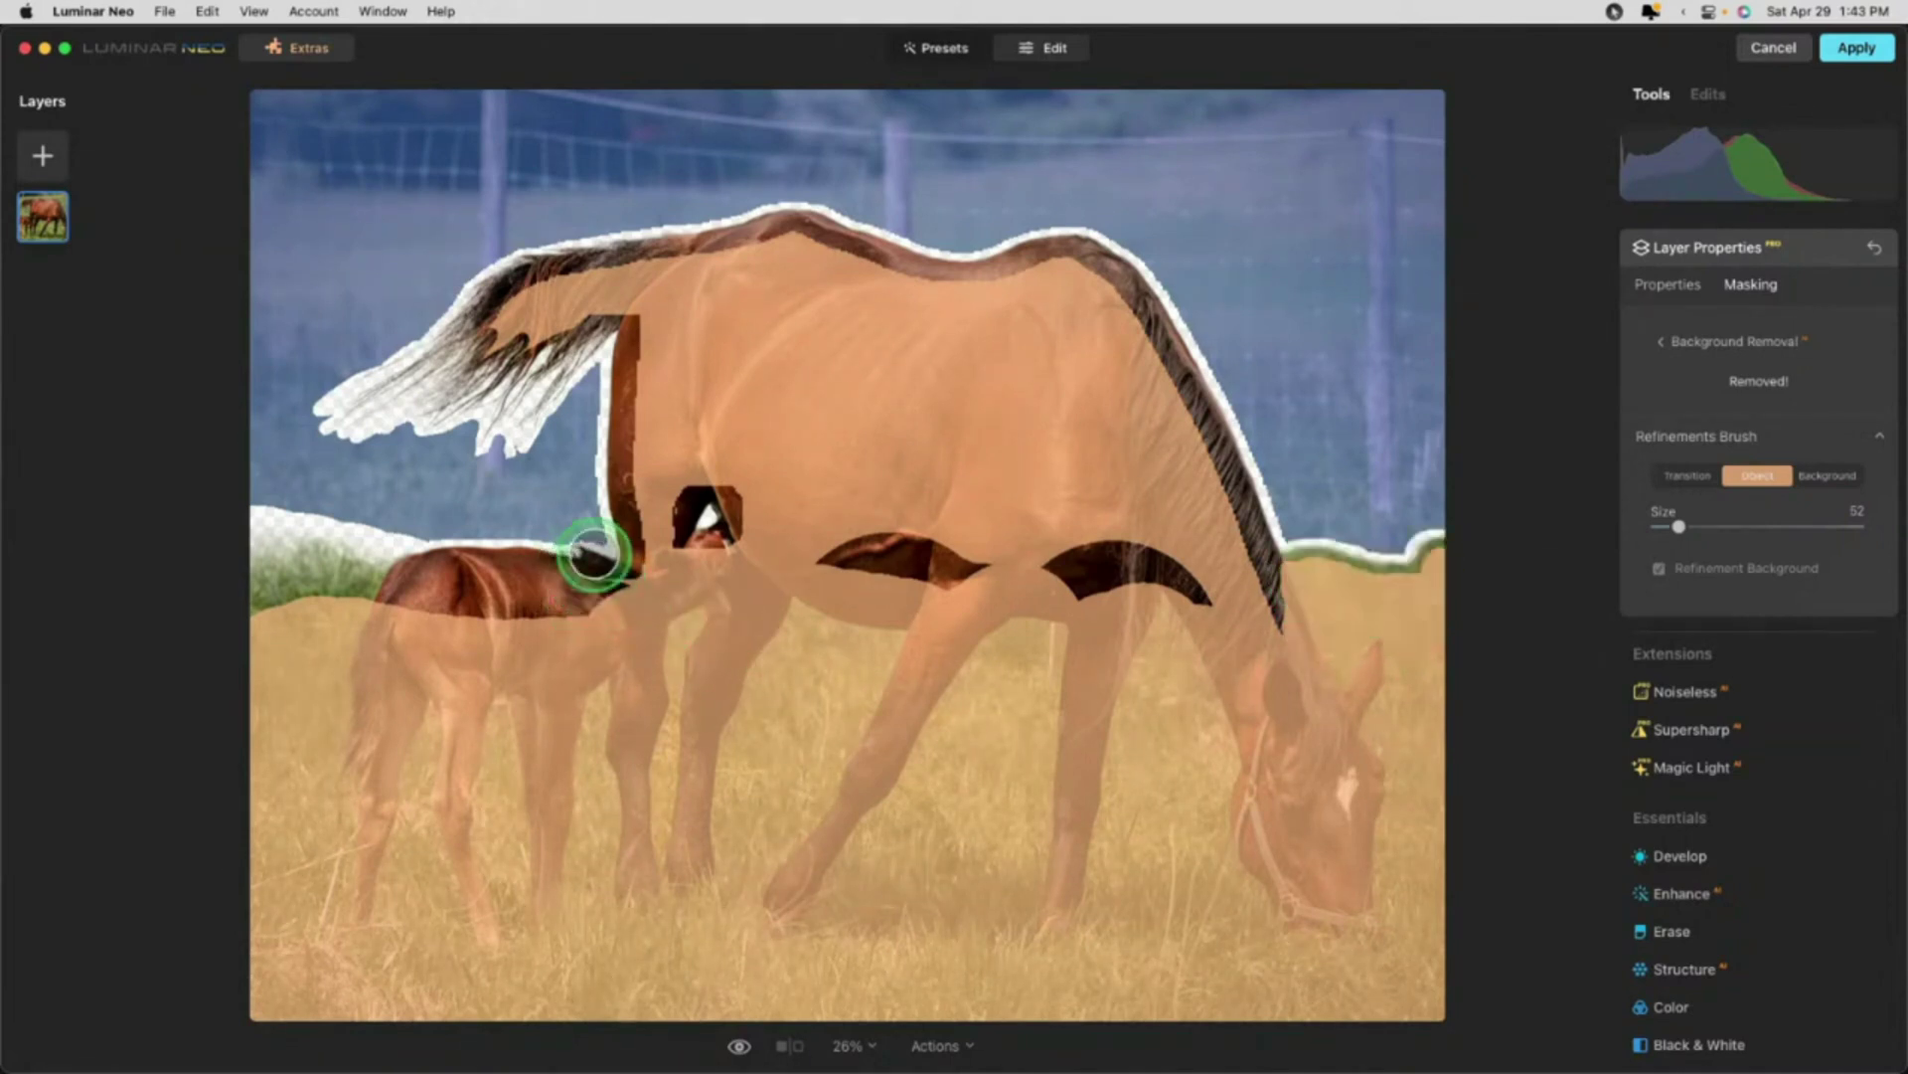
pyautogui.moveTo(588, 546)
pyautogui.mouseDown()
pyautogui.moveTo(482, 539)
pyautogui.moveTo(434, 536)
pyautogui.moveTo(424, 513)
pyautogui.moveTo(372, 531)
pyautogui.moveTo(255, 521)
pyautogui.moveTo(419, 546)
pyautogui.moveTo(282, 559)
pyautogui.moveTo(352, 569)
pyautogui.moveTo(258, 595)
pyautogui.mouseUp()
pyautogui.moveTo(265, 517)
pyautogui.mouseDown()
pyautogui.moveTo(438, 522)
pyautogui.moveTo(368, 524)
pyautogui.moveTo(302, 490)
pyautogui.mouseUp()
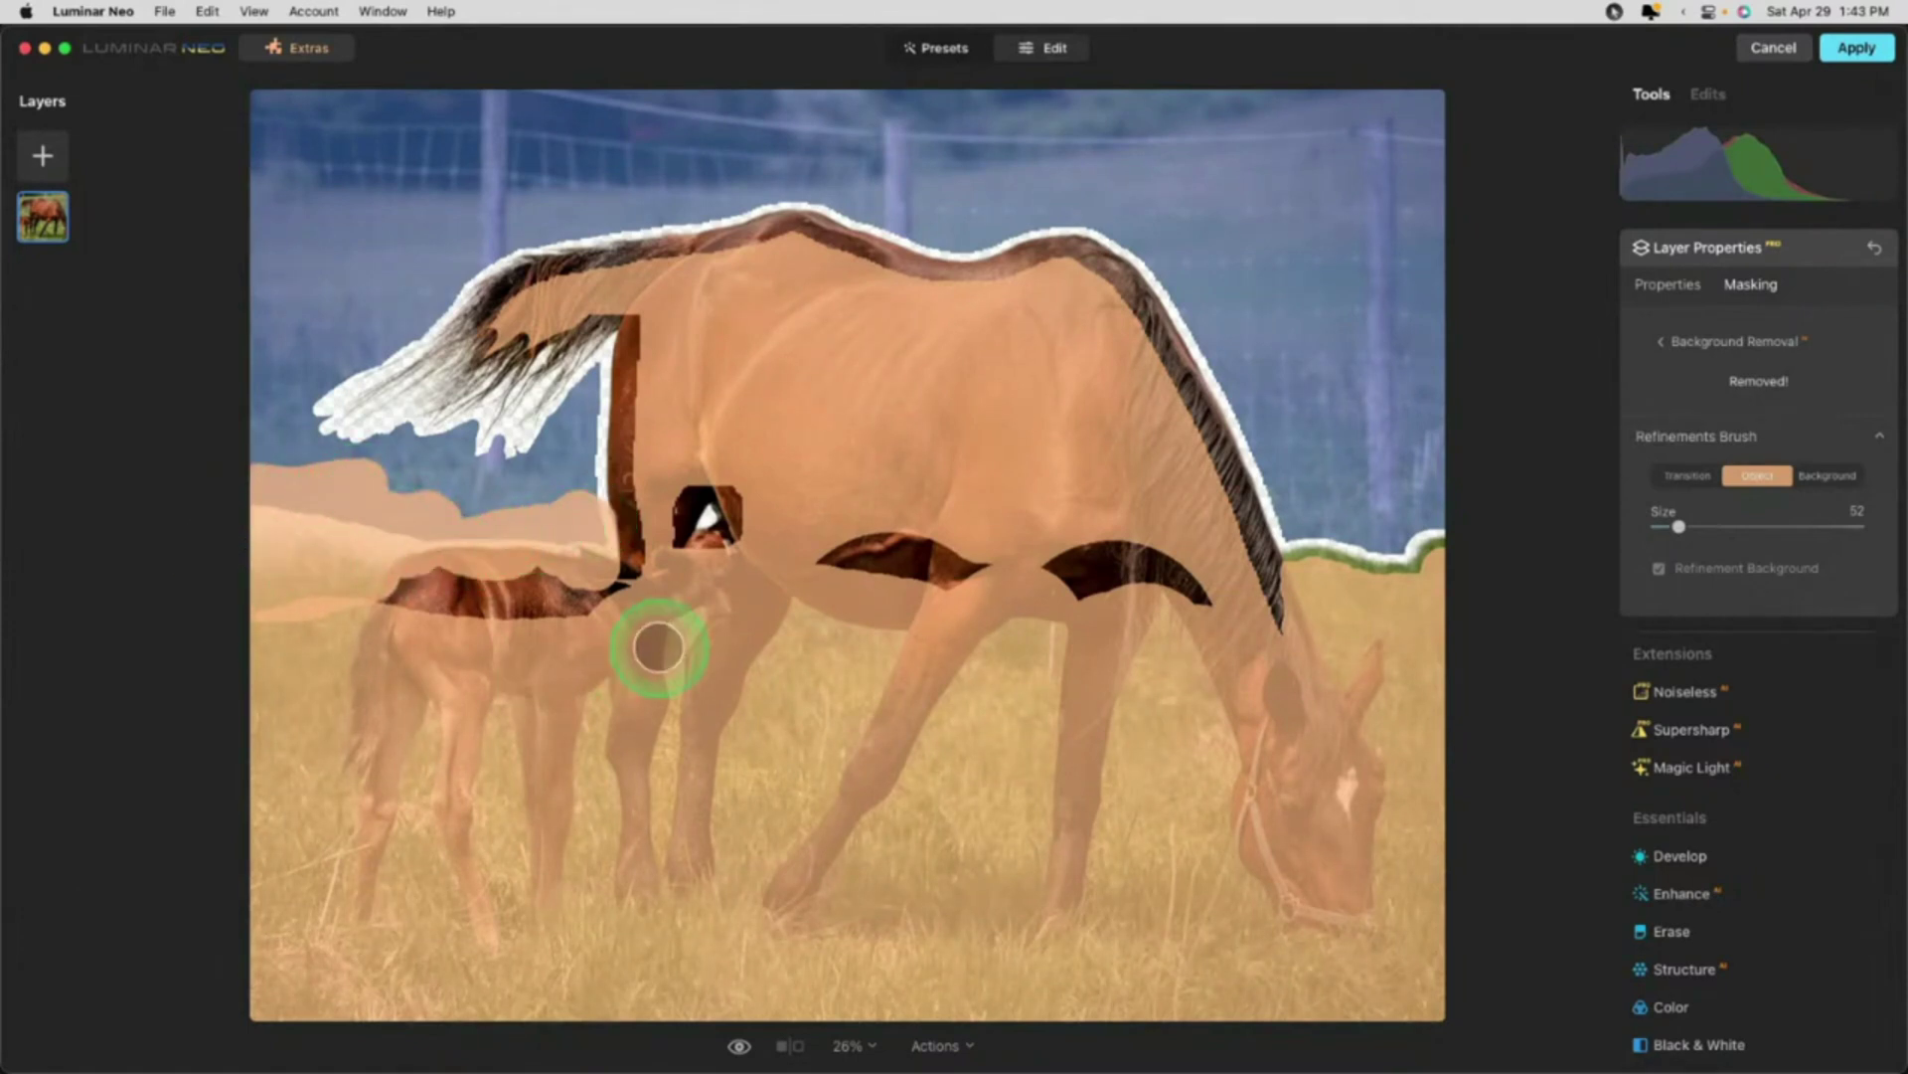
pyautogui.moveTo(652, 652)
pyautogui.mouseDown()
pyautogui.moveTo(689, 524)
pyautogui.moveTo(675, 535)
pyautogui.moveTo(716, 510)
pyautogui.mouseUp()
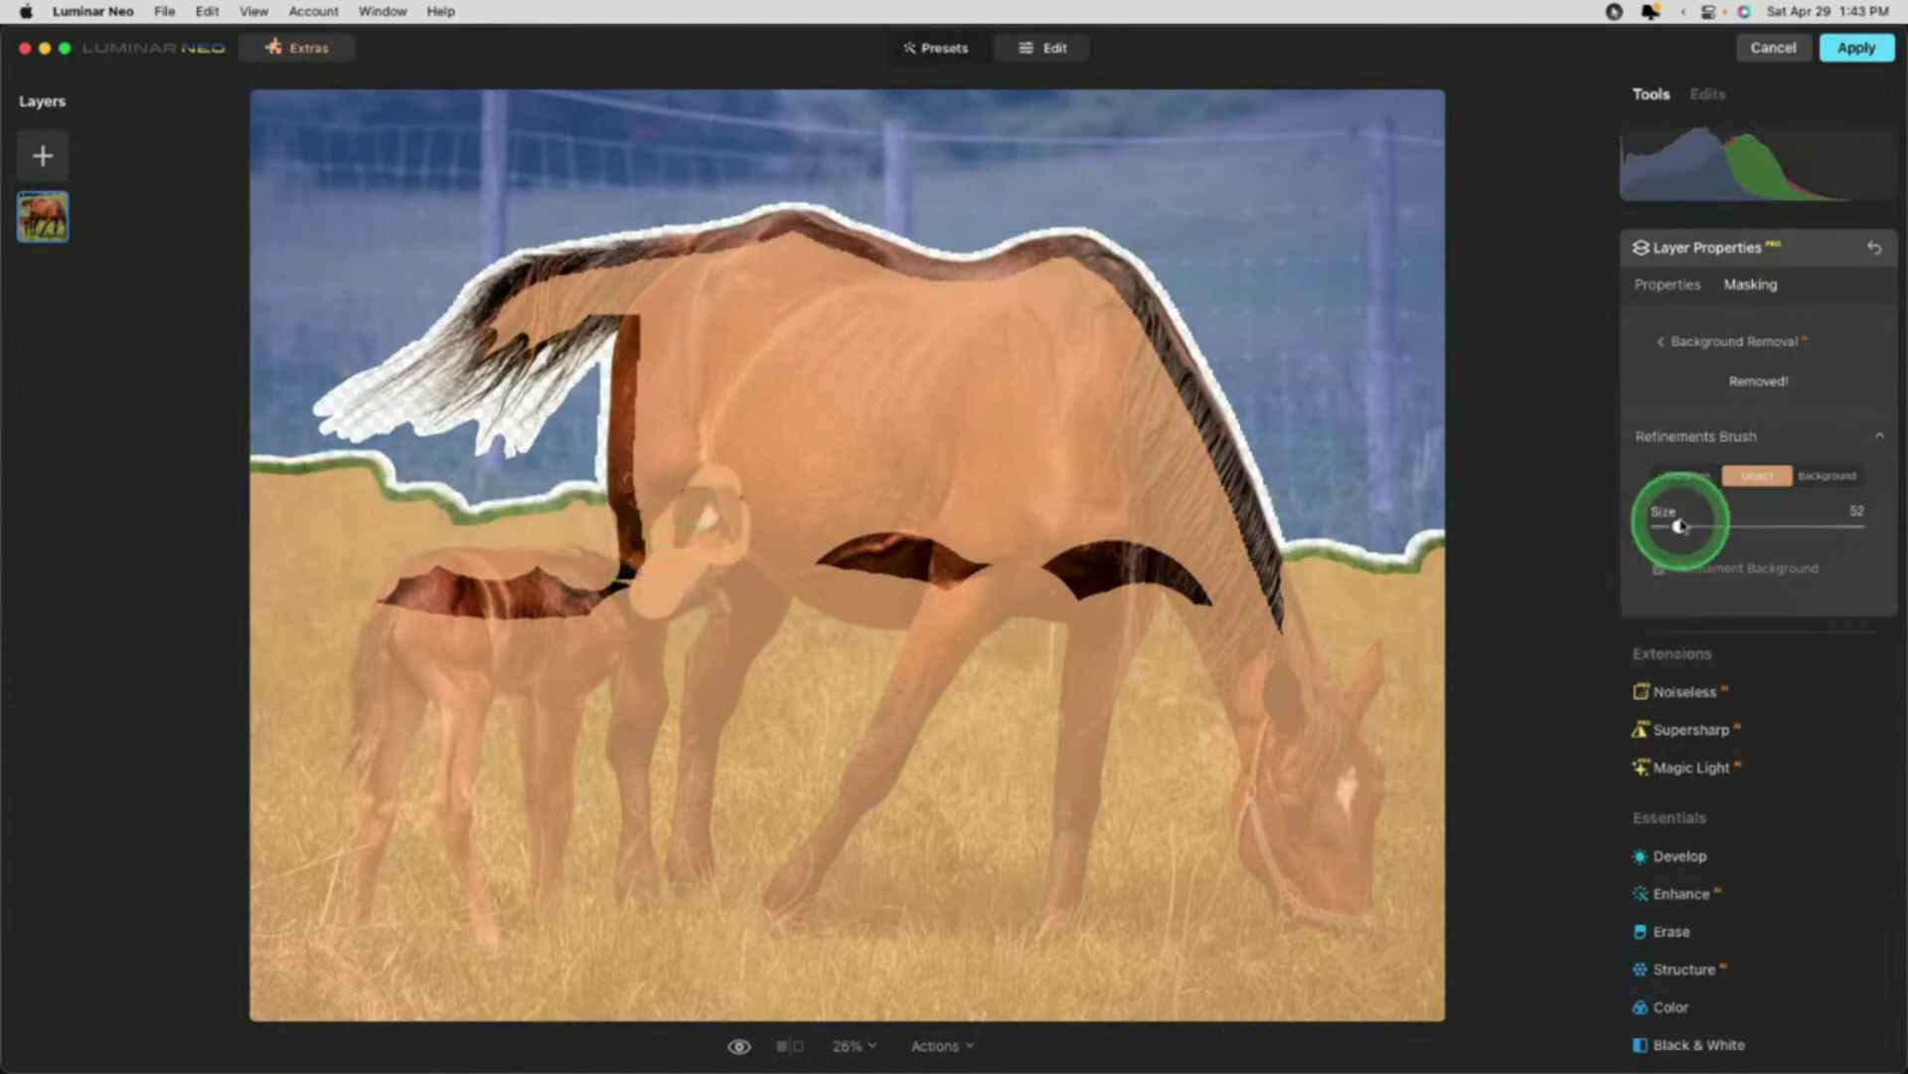
pyautogui.click(1704, 439)
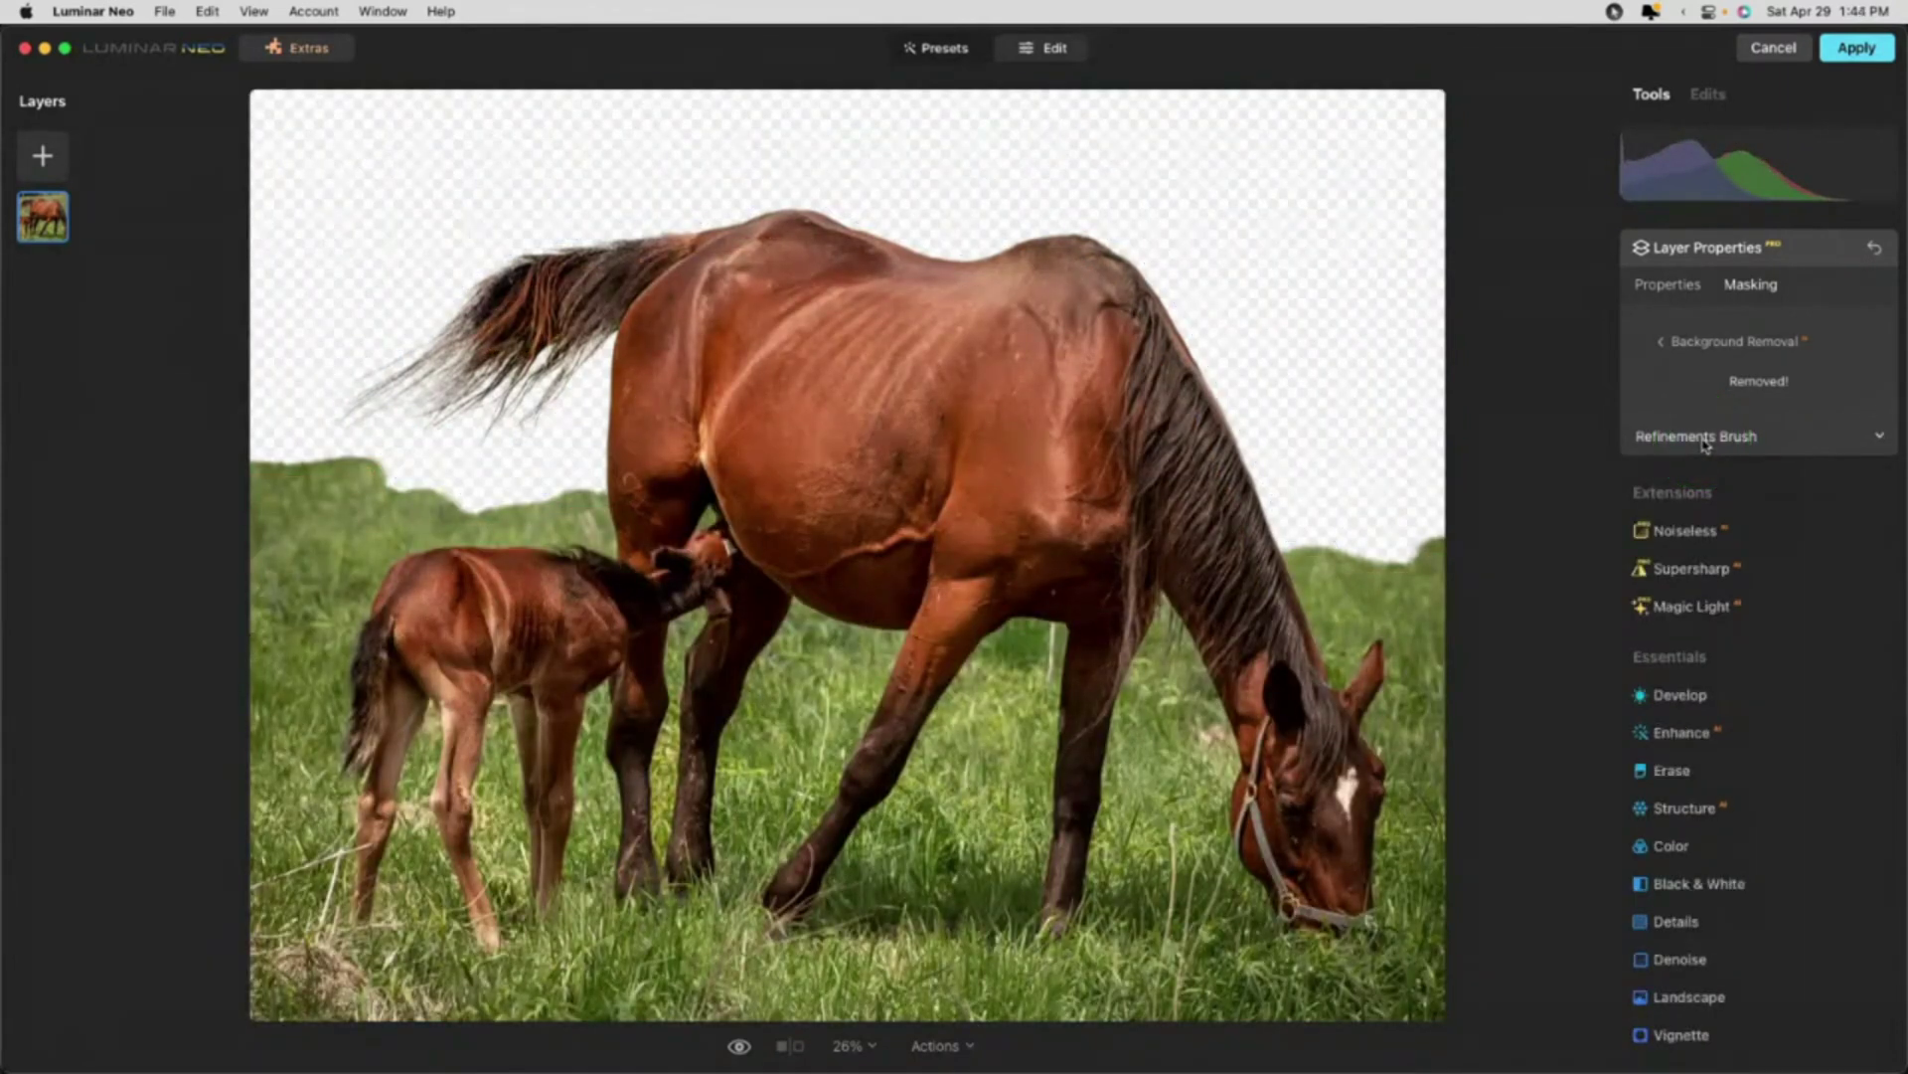
# Step: Paint a Transition stroke along the left hilltop to soften the grass horizon
pyautogui.click(1705, 440)
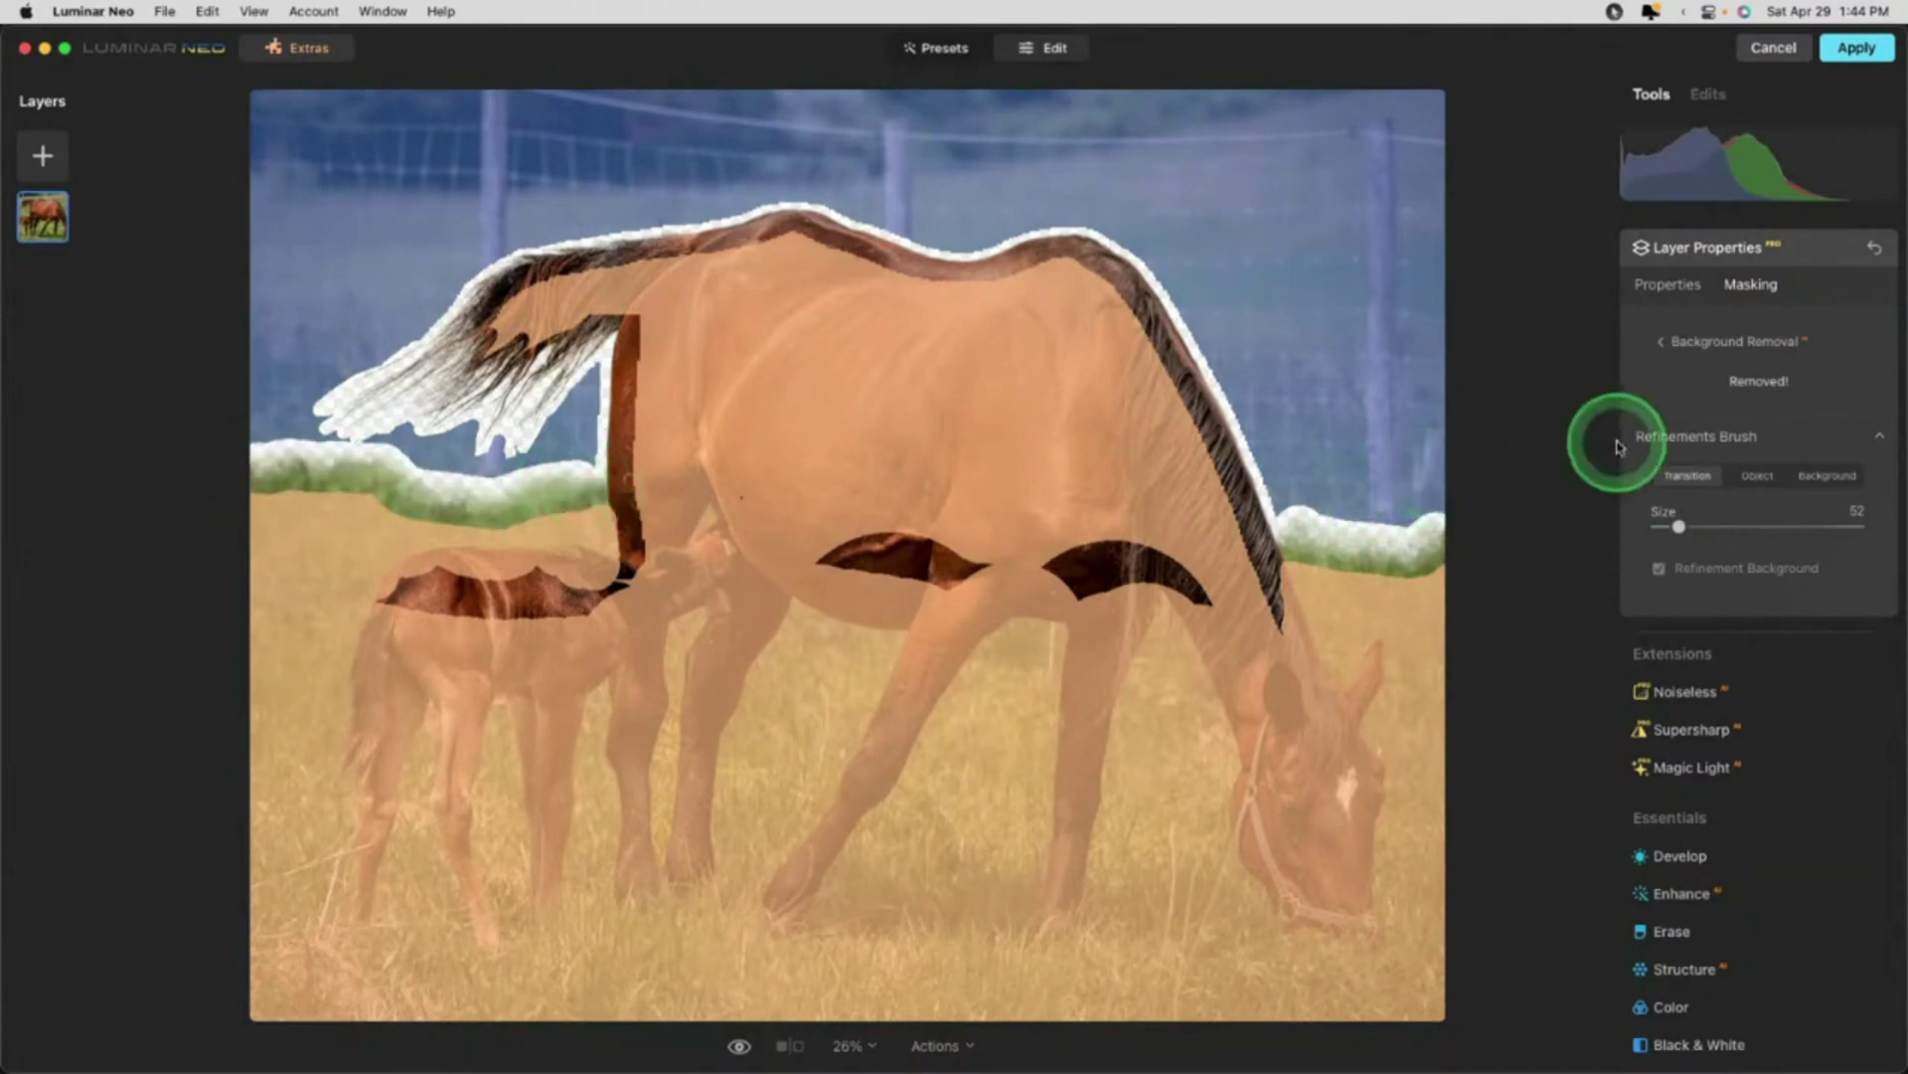
pyautogui.click(1668, 436)
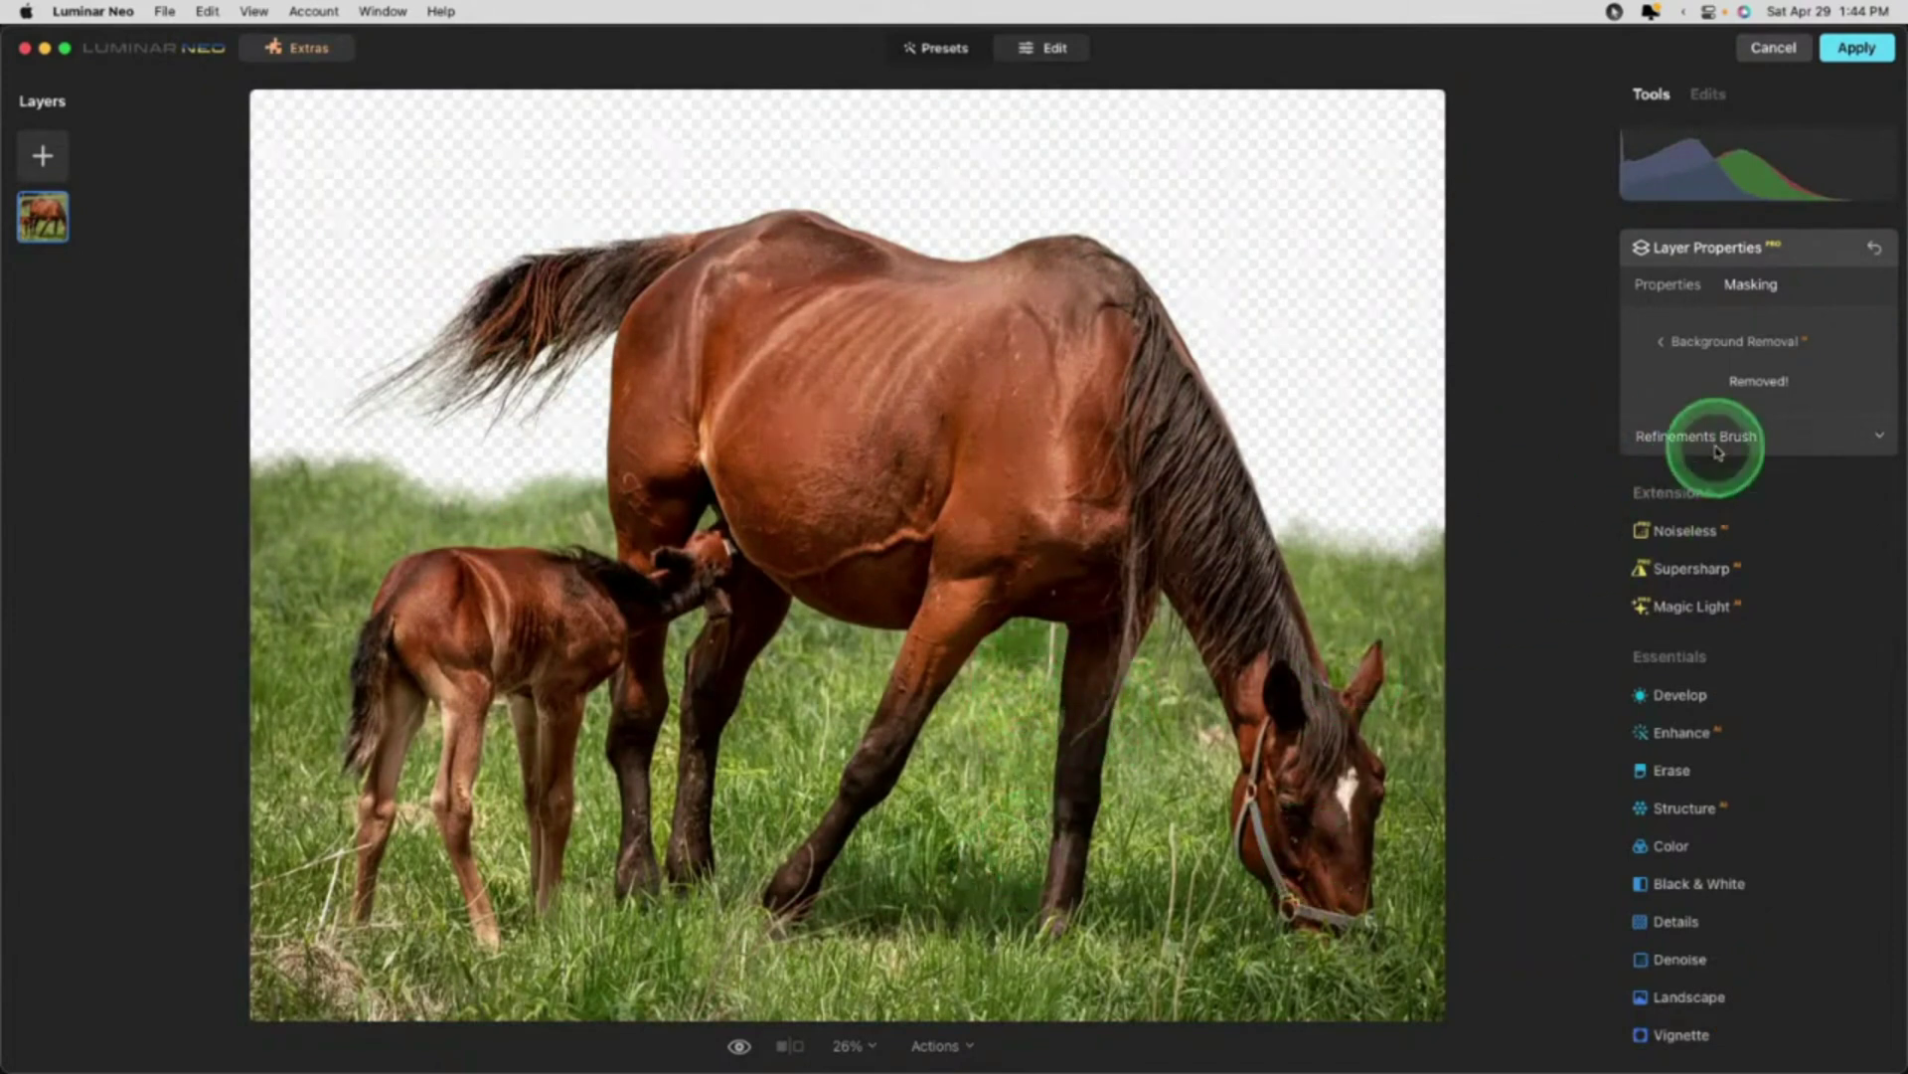
# Step: Zoom in with the Erase tool and erase the pale stick under the mare's belly
pyautogui.click(1807, 271)
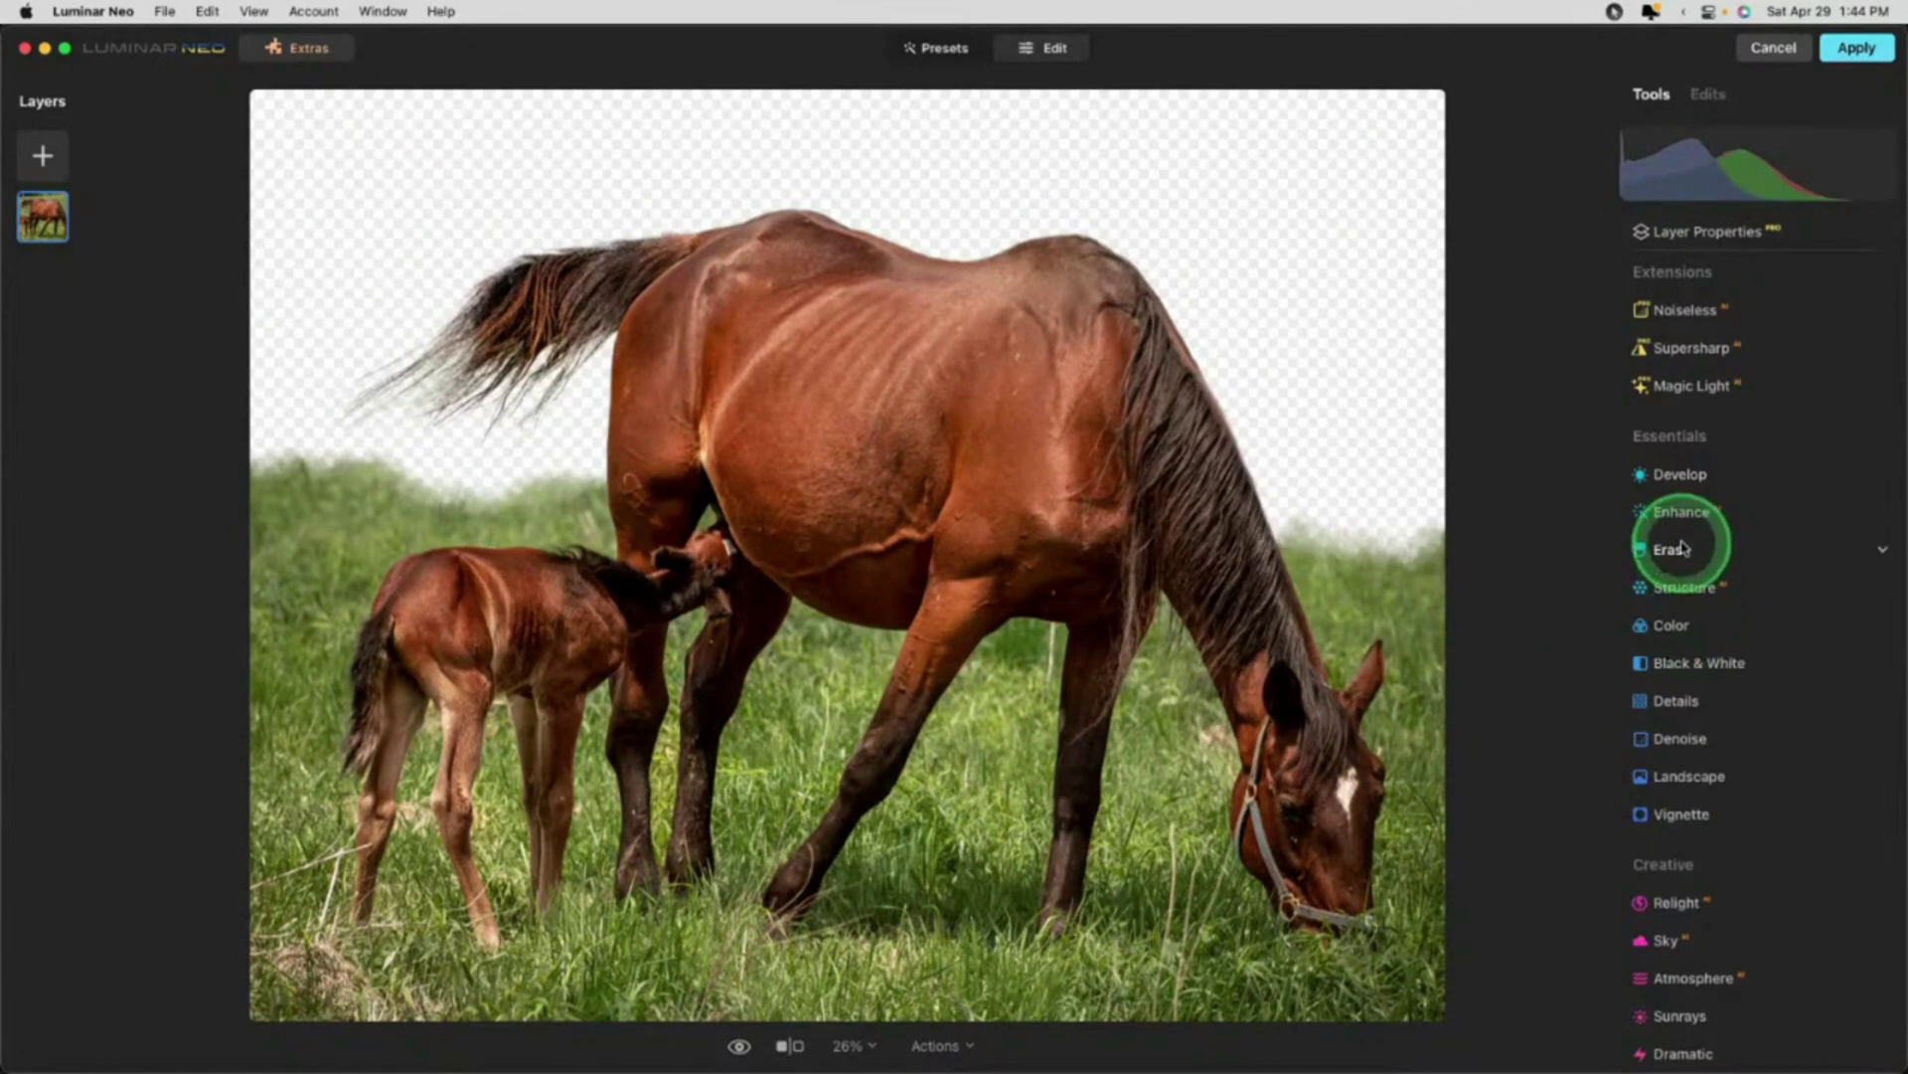
pyautogui.click(1650, 553)
pyautogui.press('z')
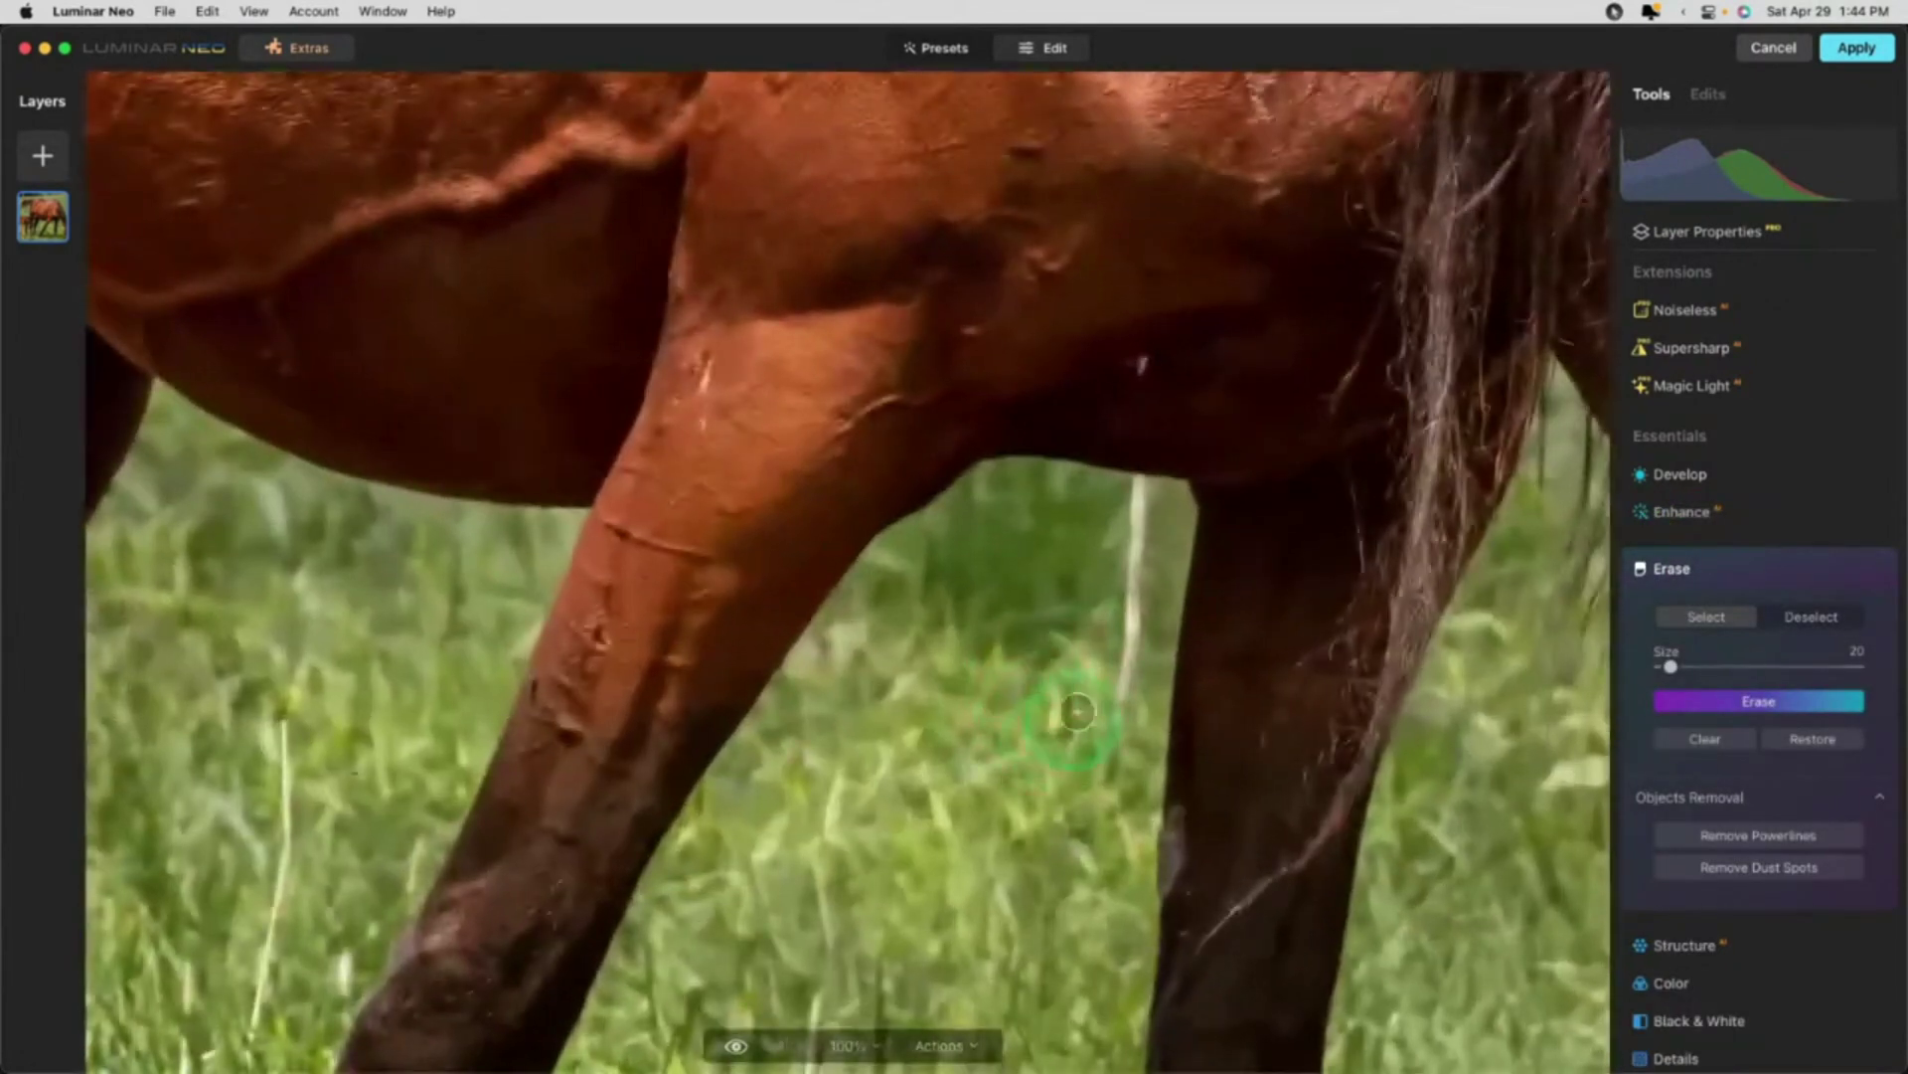
pyautogui.moveTo(1129, 553); pyautogui.dragTo(1124, 658)
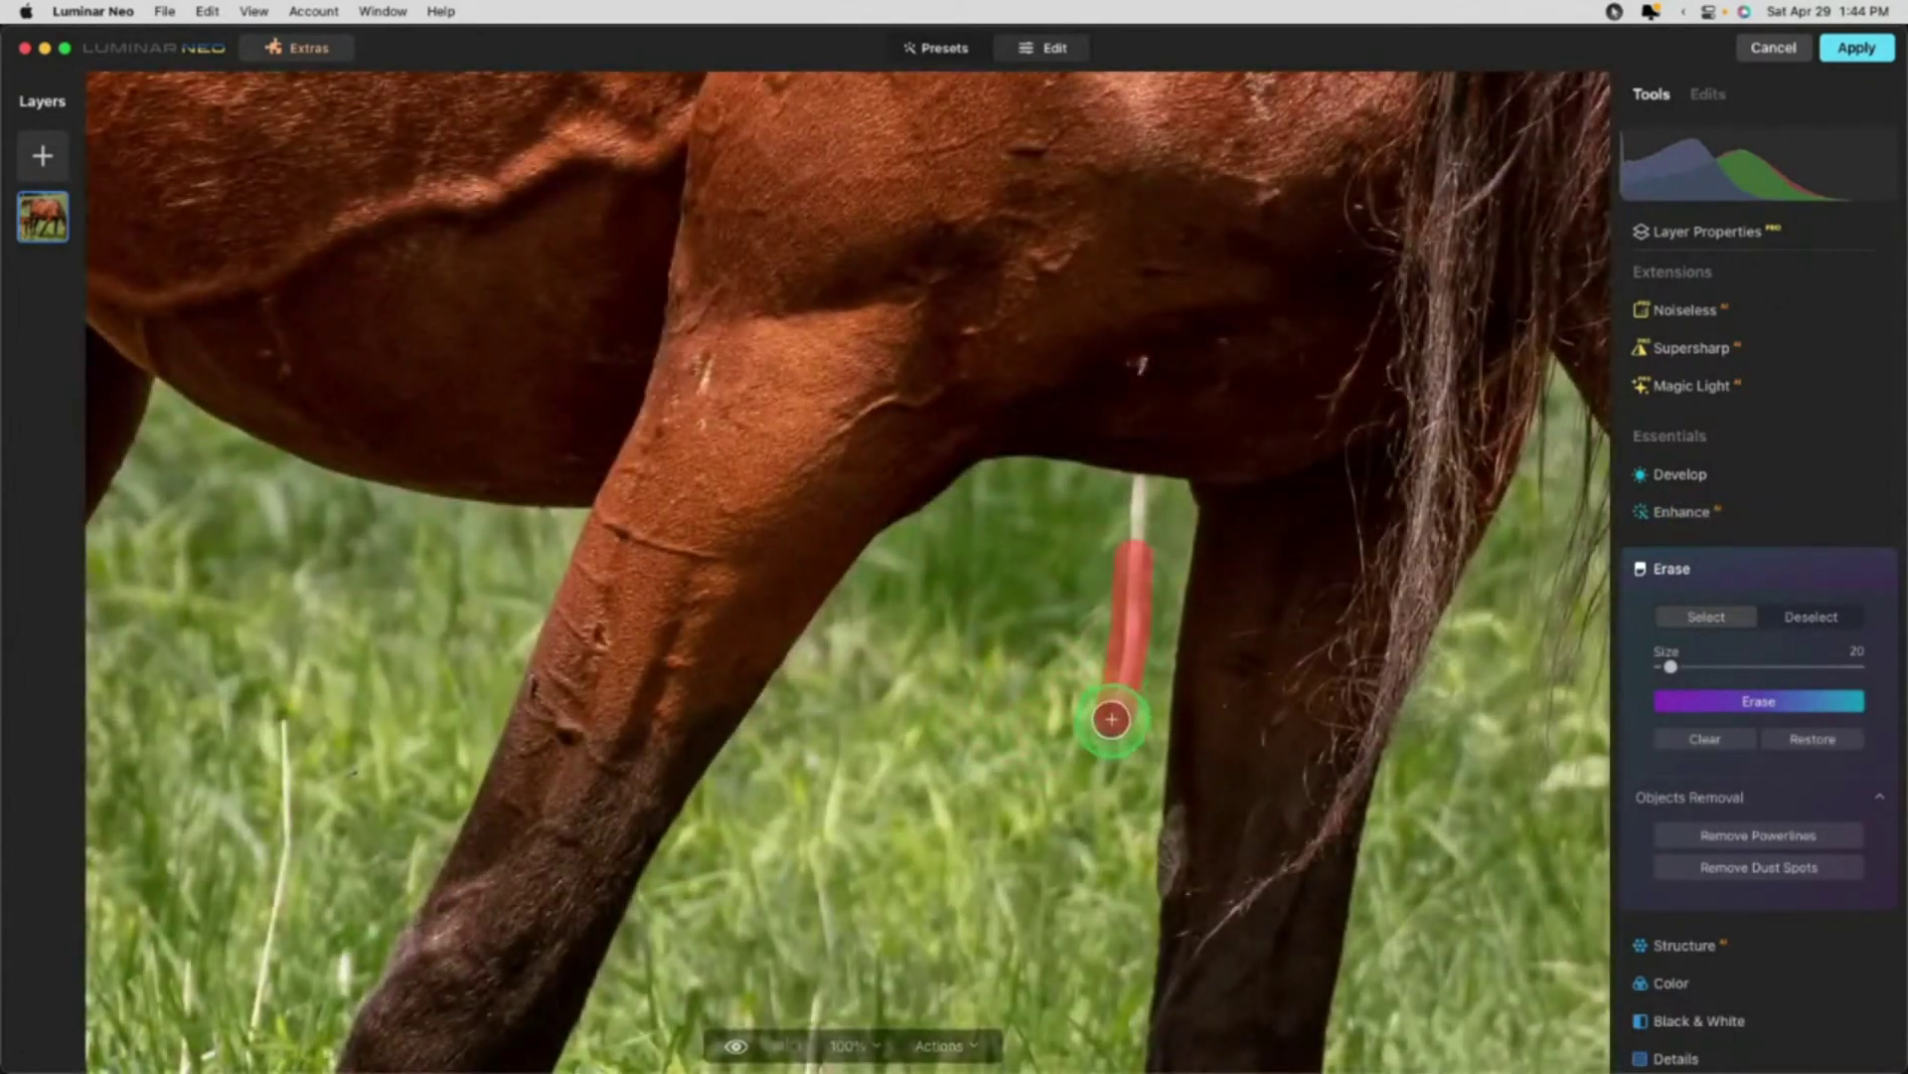
pyautogui.click(1705, 700)
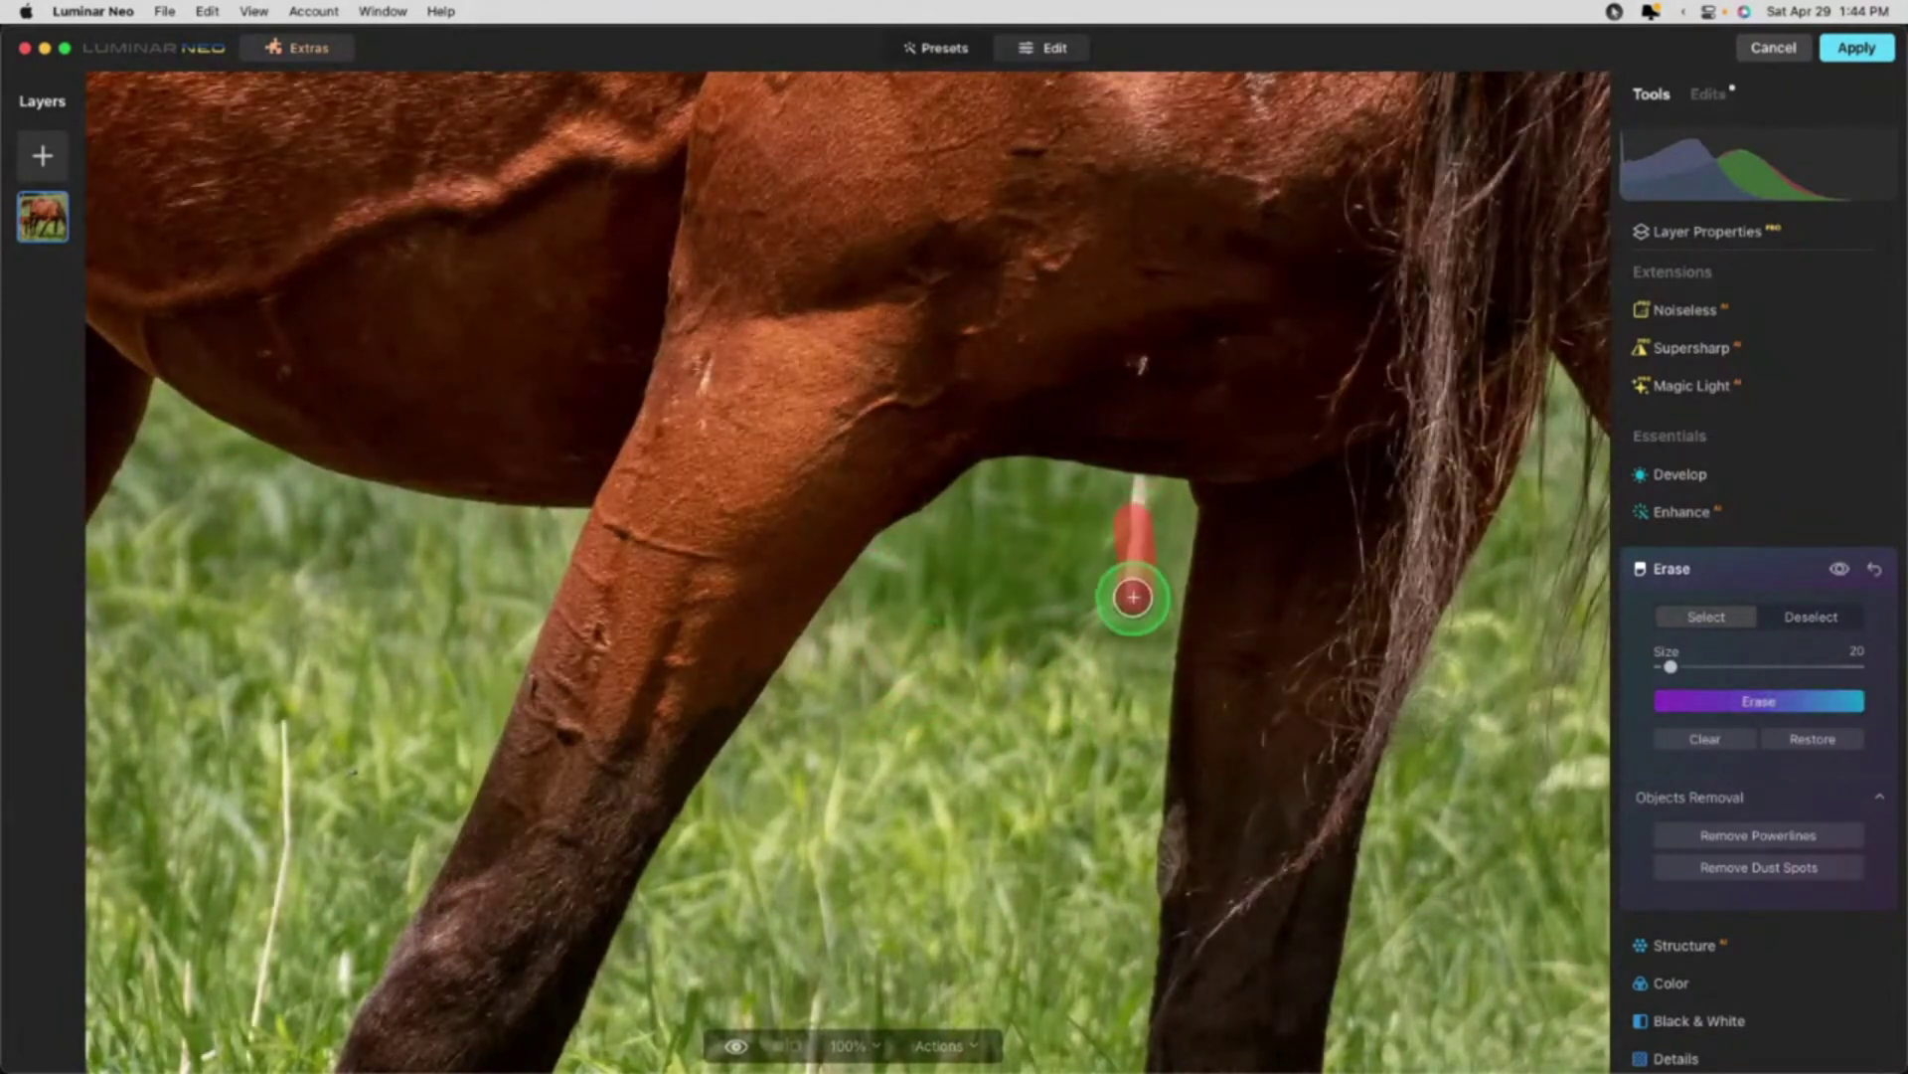
pyautogui.click(1724, 698)
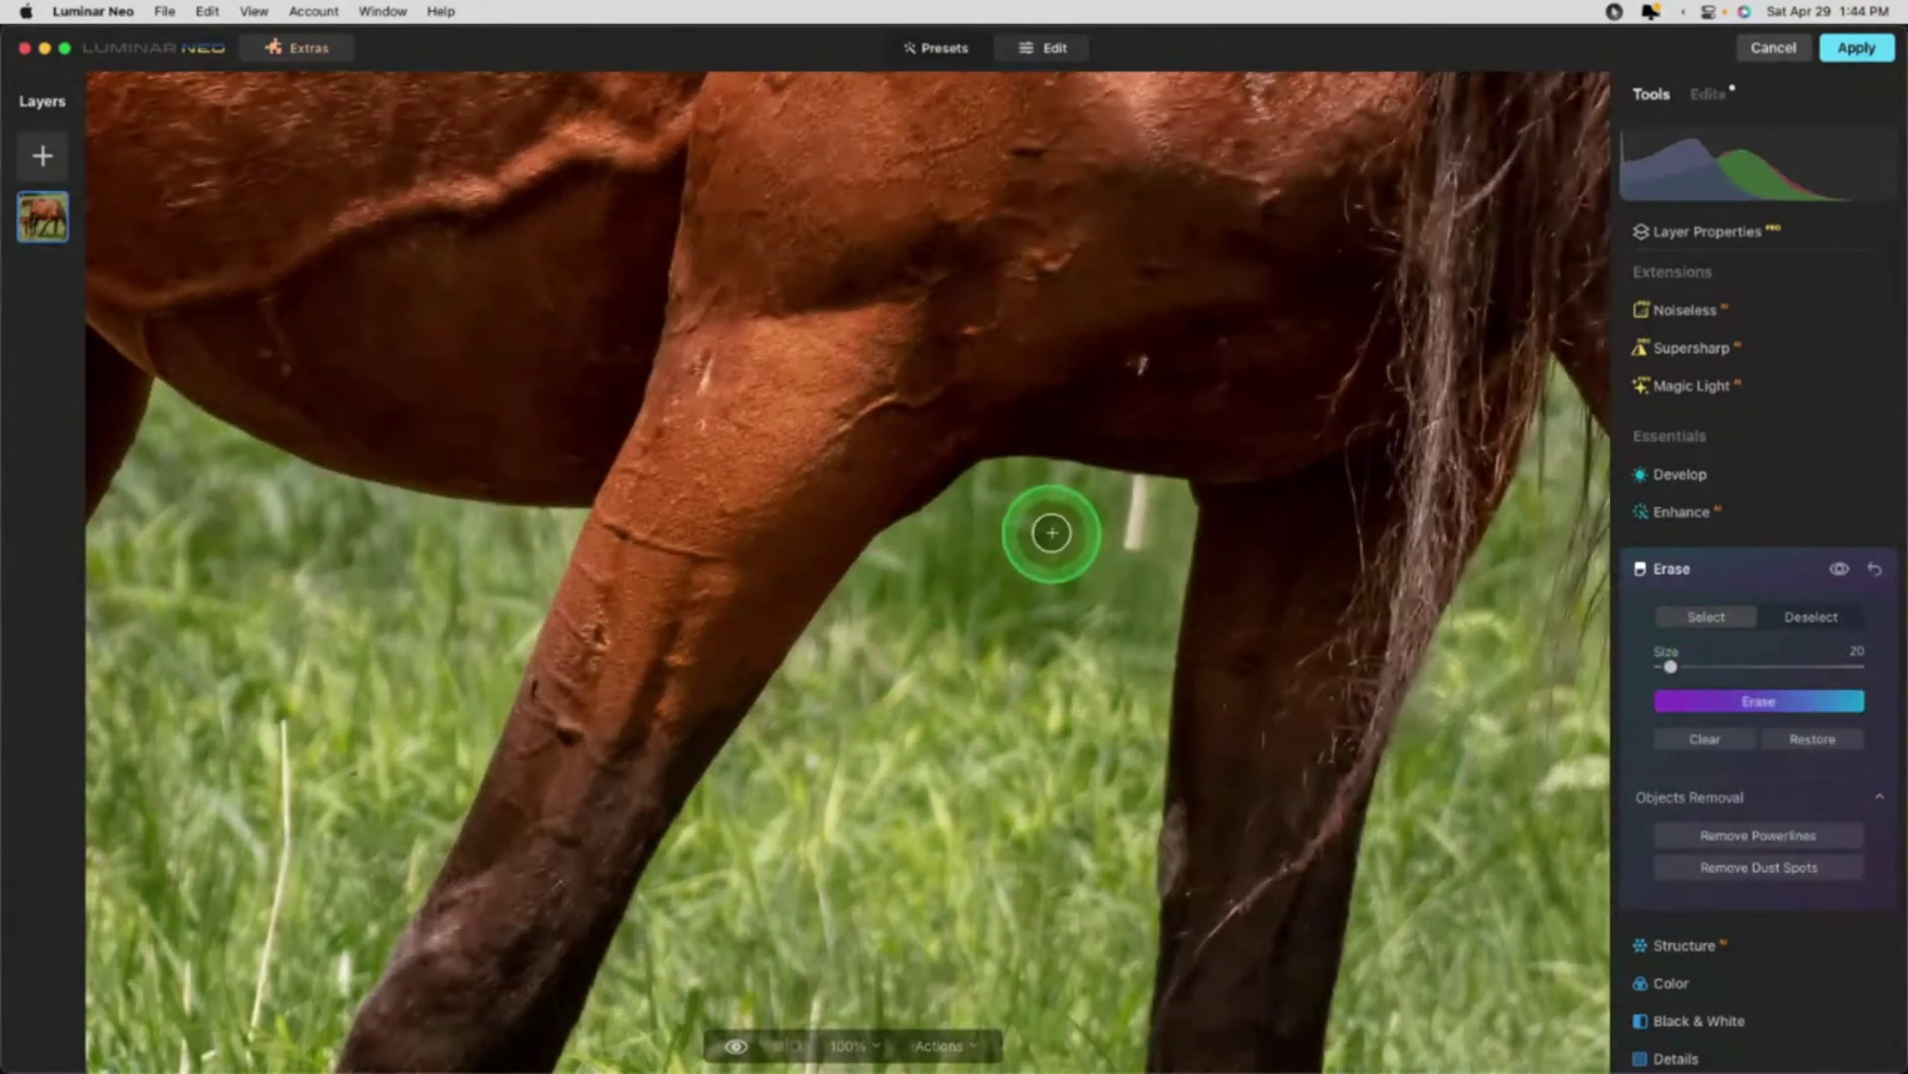
# Step: Erase the leftover stick piece and the light and dark belly spots, then zoom out
pyautogui.moveTo(1141, 505); pyautogui.dragTo(1133, 561)
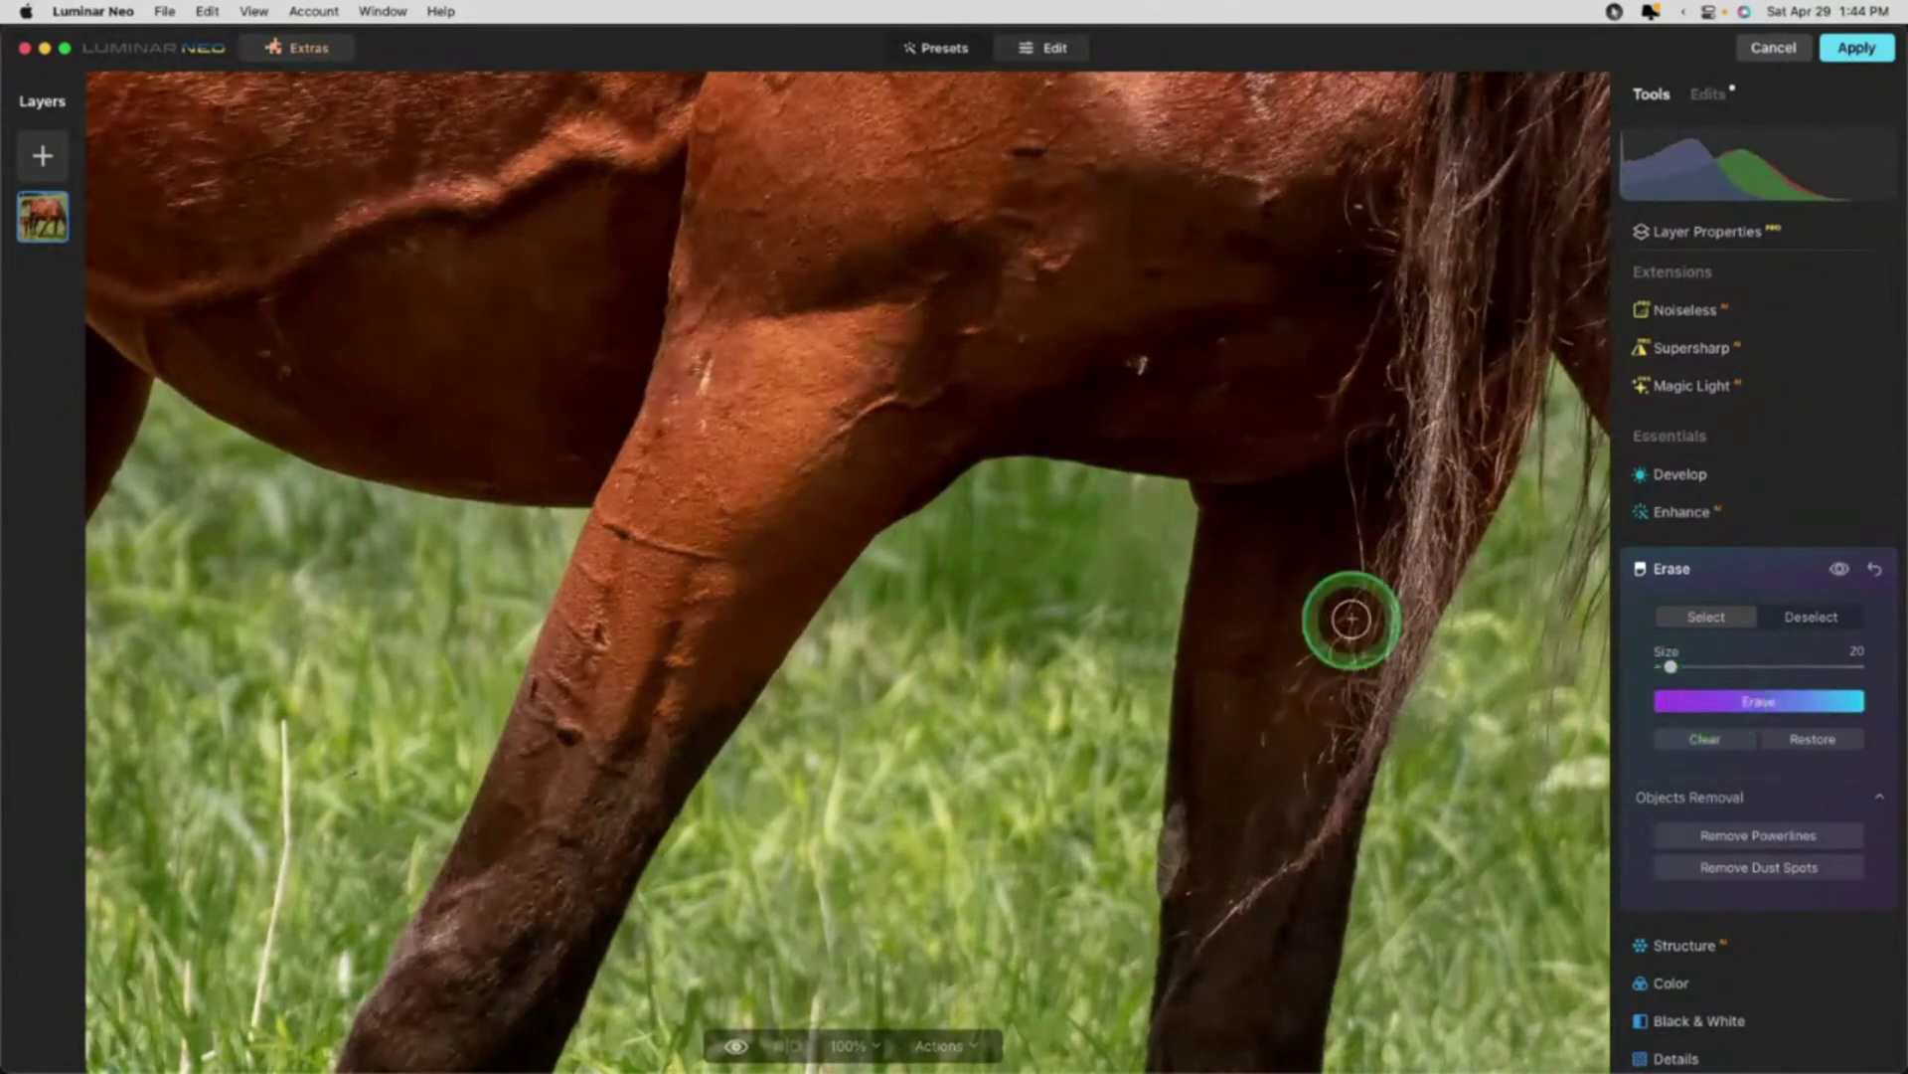
pyautogui.click(1142, 368)
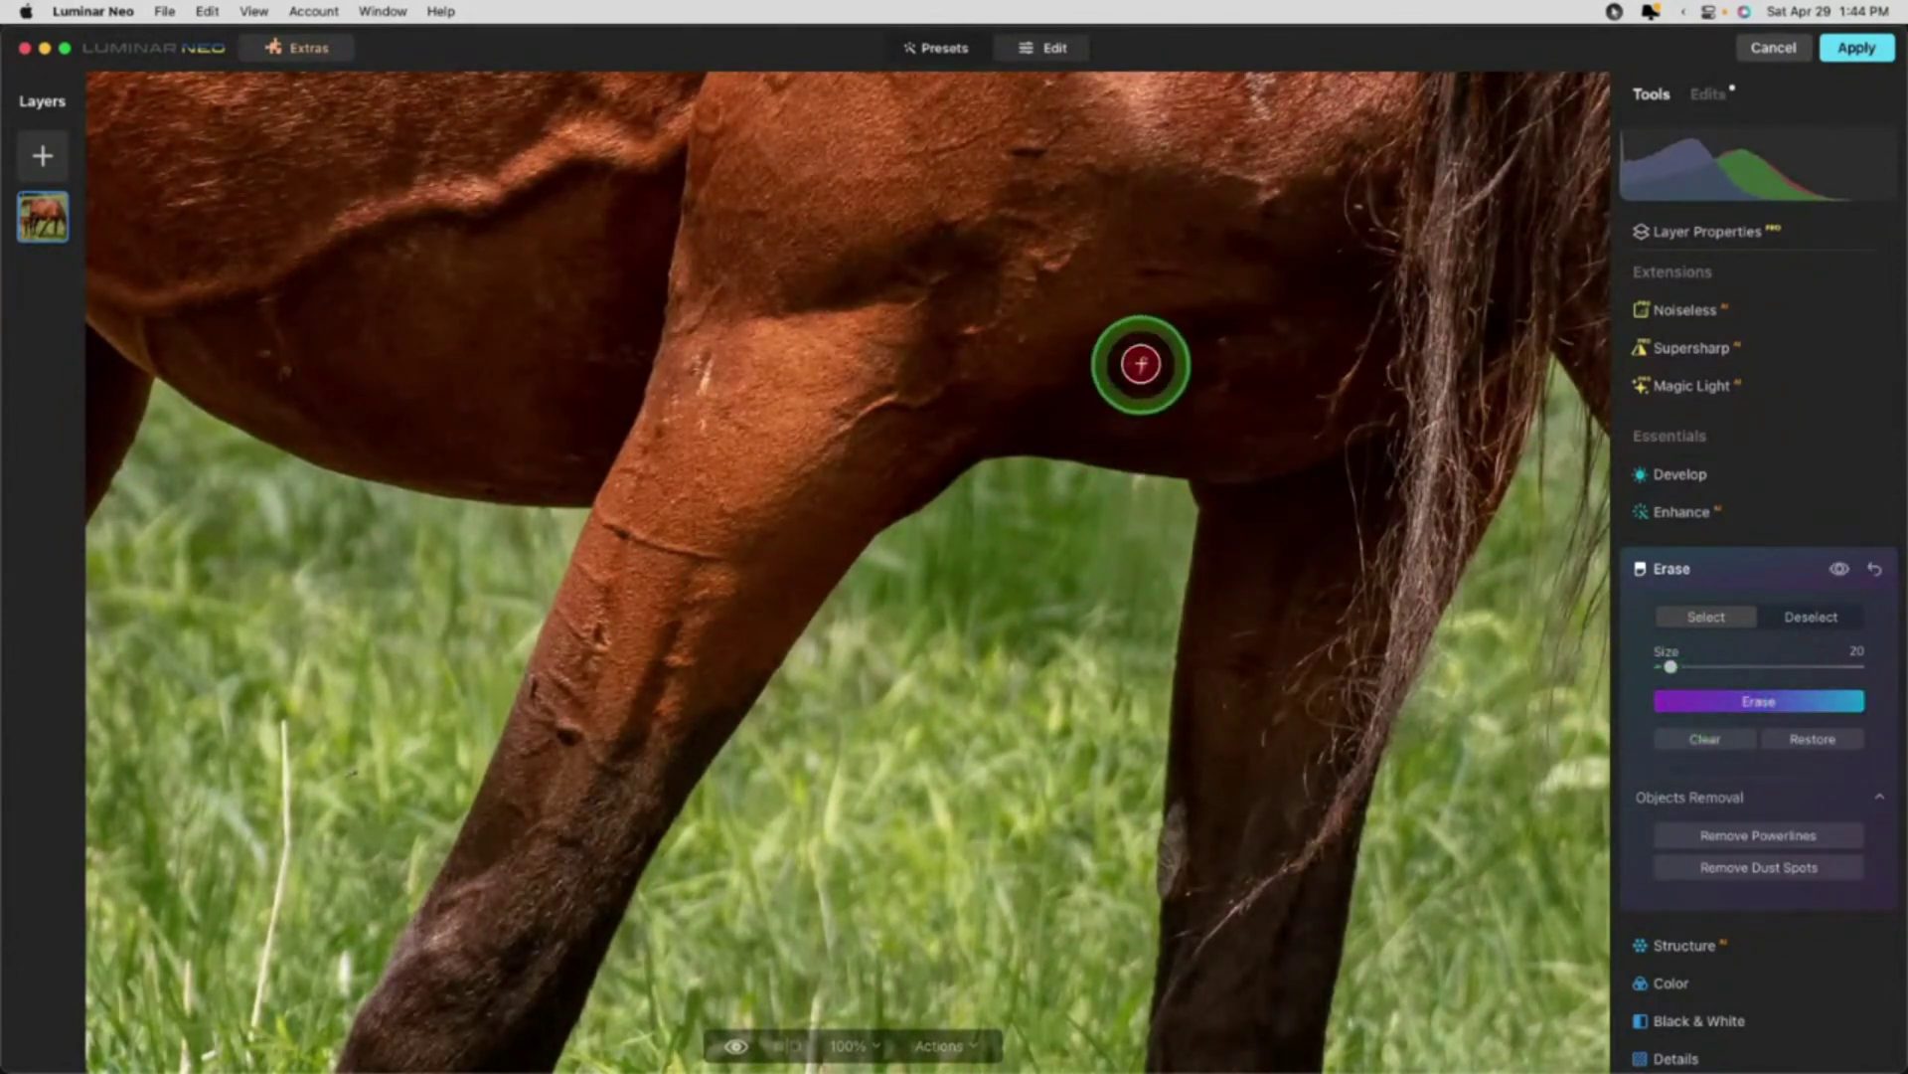
pyautogui.click(1696, 702)
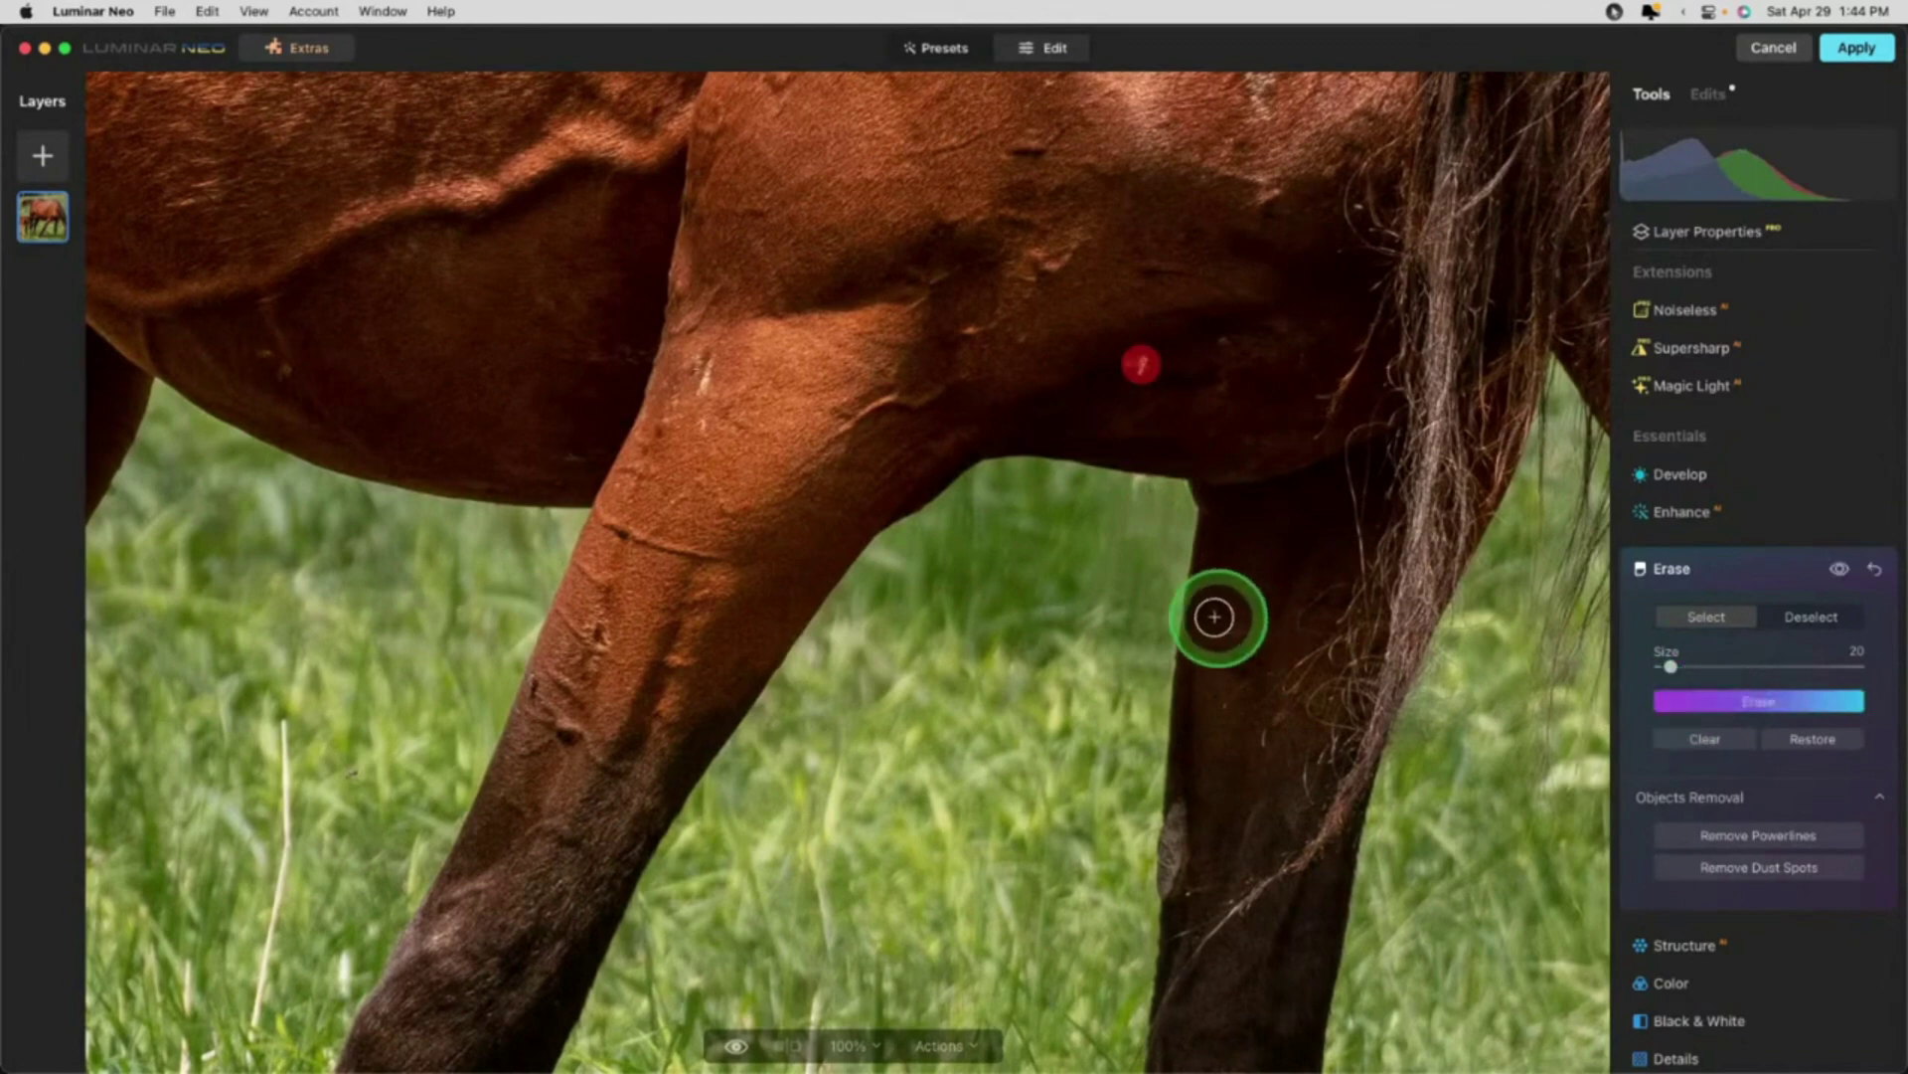
pyautogui.click(1133, 492)
pyautogui.click(1741, 702)
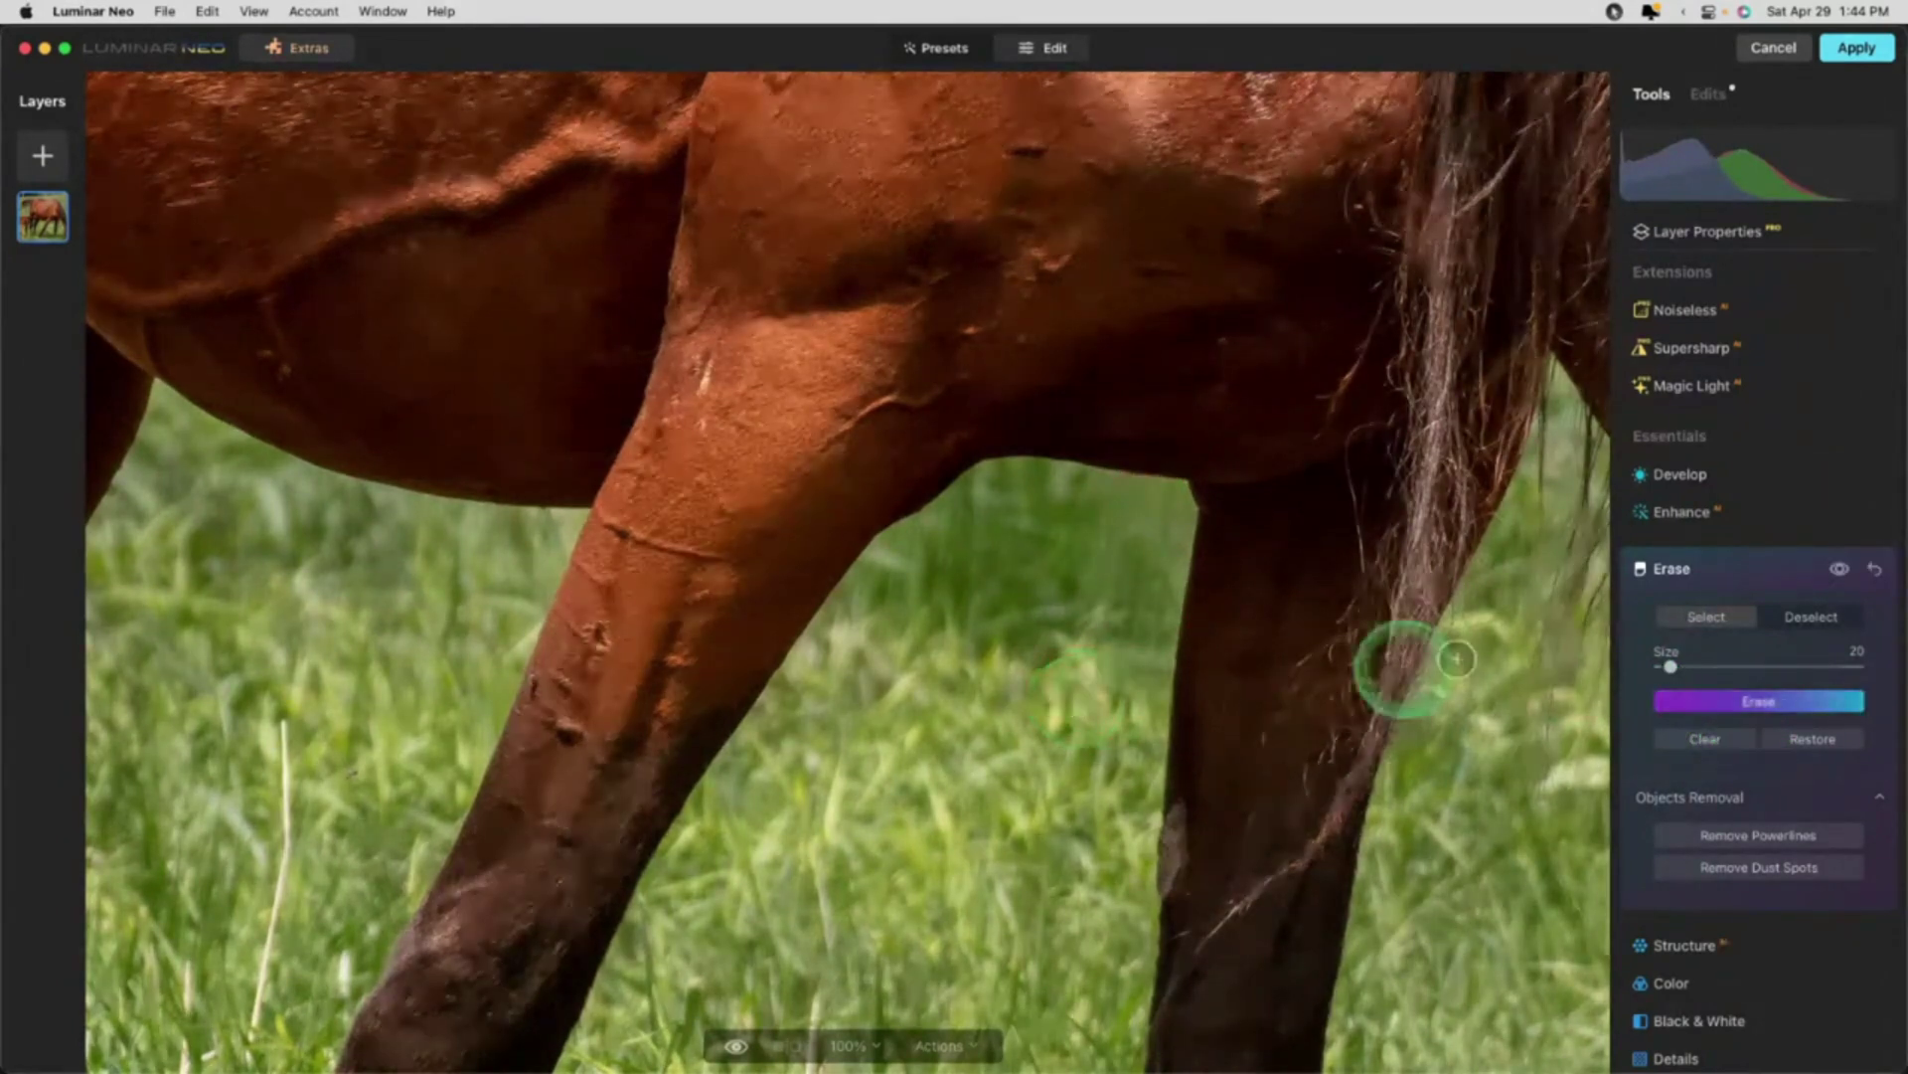
pyautogui.click(1726, 563)
pyautogui.press('super+0')
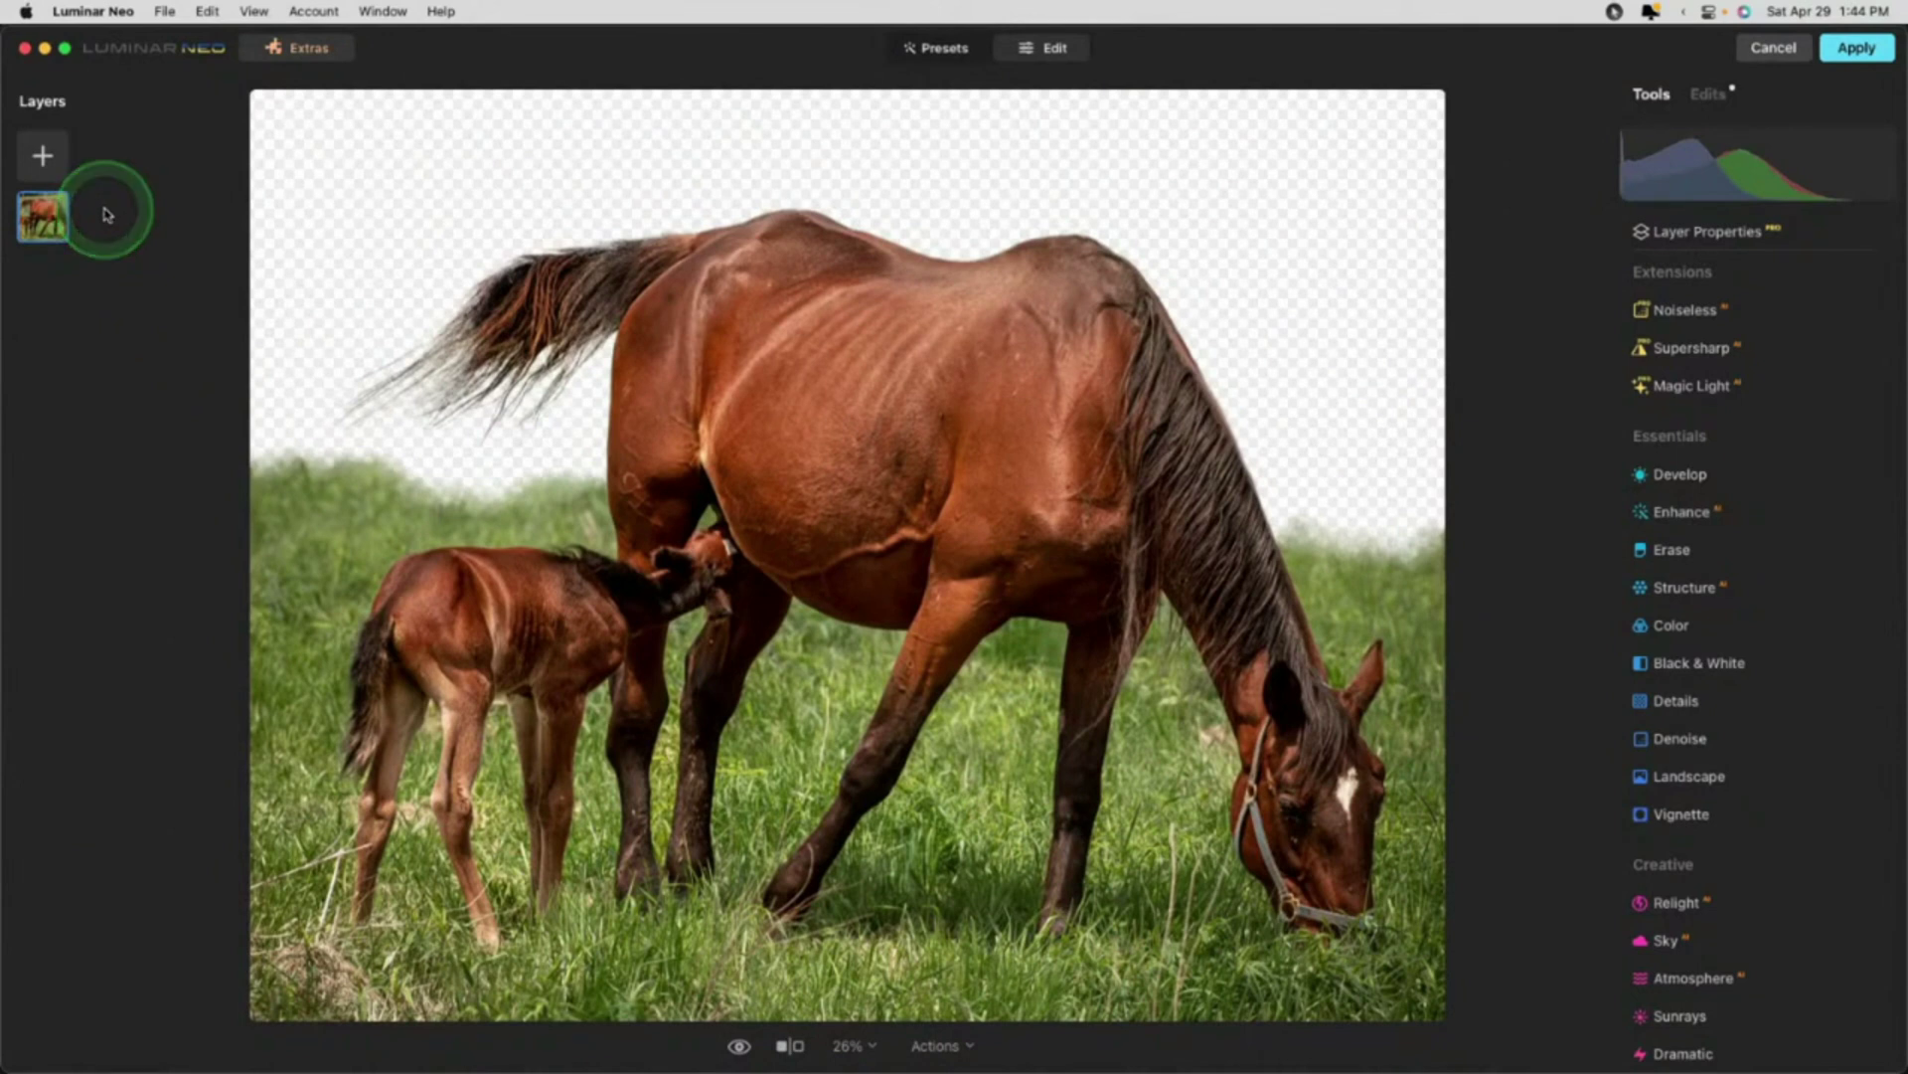
# Step: Open the Load Image panel with the Layers + button
pyautogui.click(42, 155)
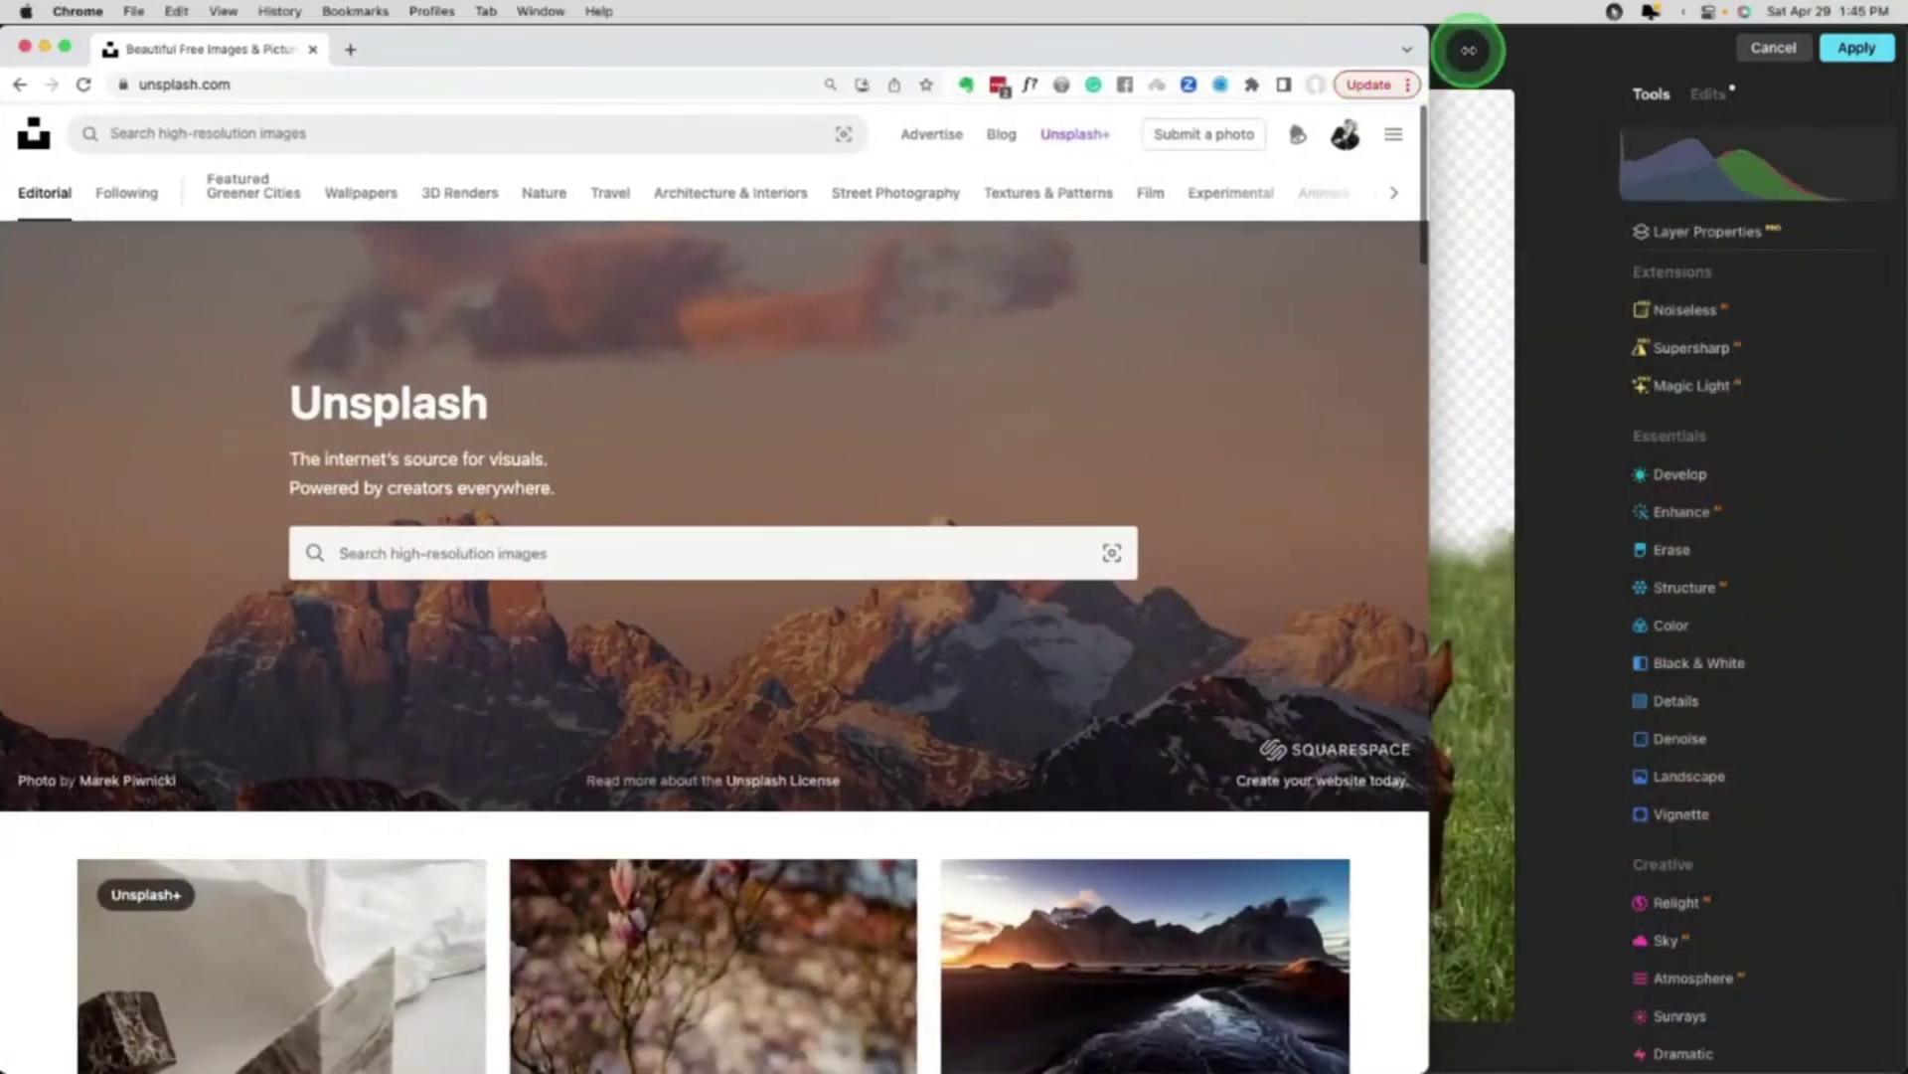
# Step: Search Unsplash full-screen for grass photos, filtered to landscape orientation
pyautogui.moveTo(1461, 51); pyautogui.dragTo(1874, 50)
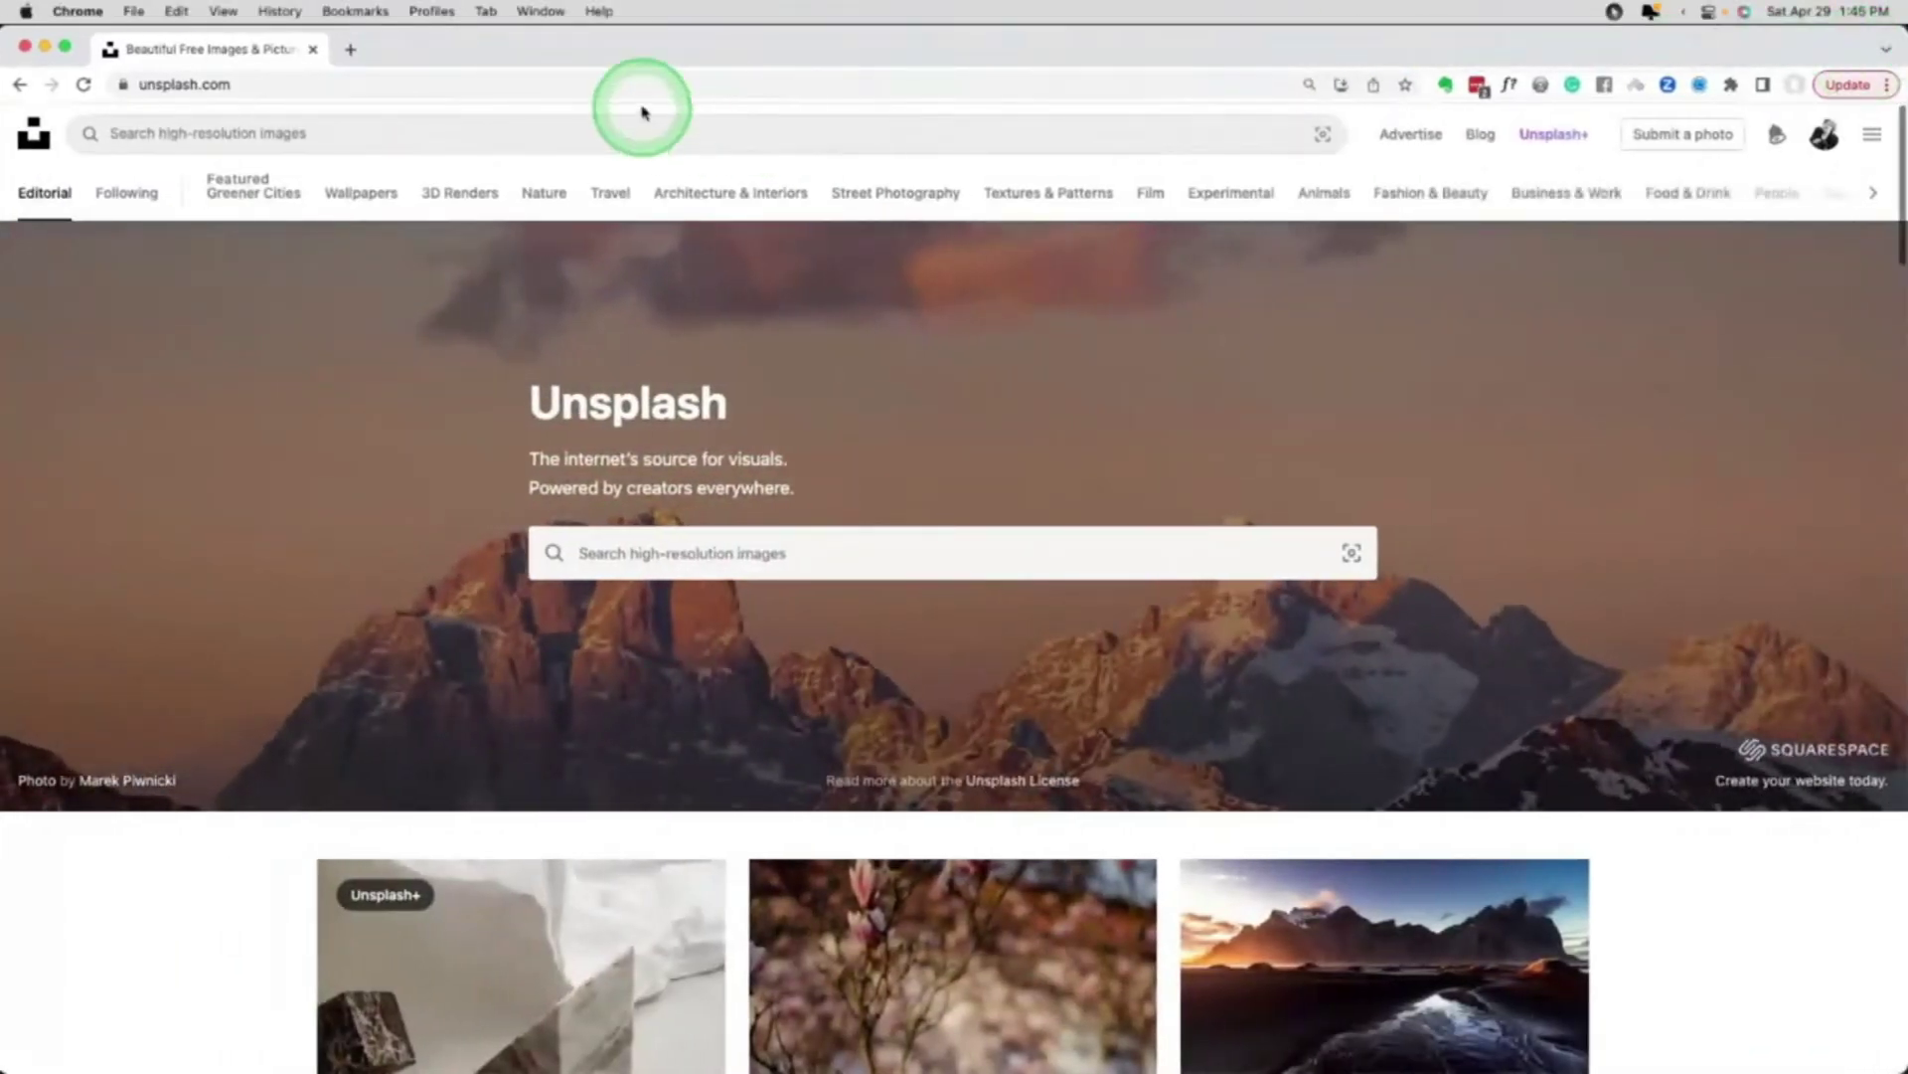
pyautogui.click(613, 130)
pyautogui.write('ga')
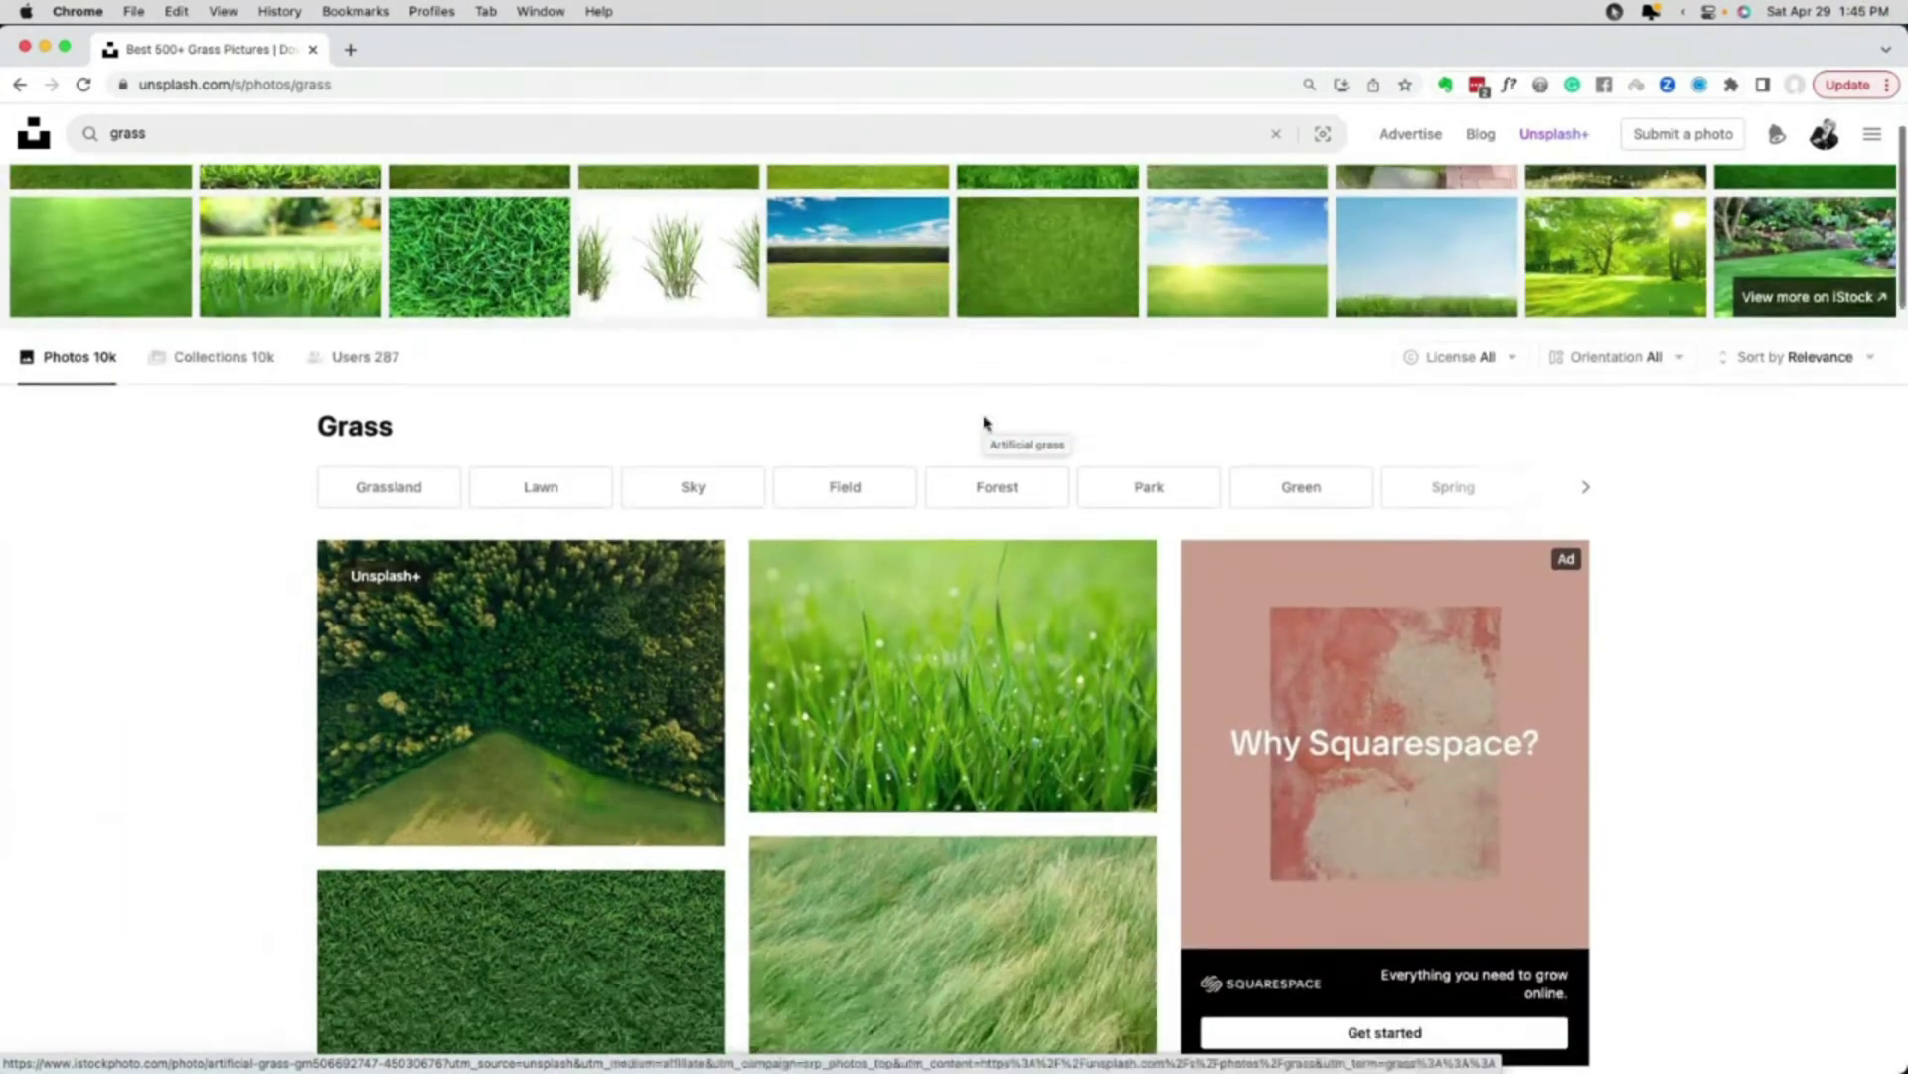
pyautogui.click(1610, 360)
pyautogui.click(1602, 475)
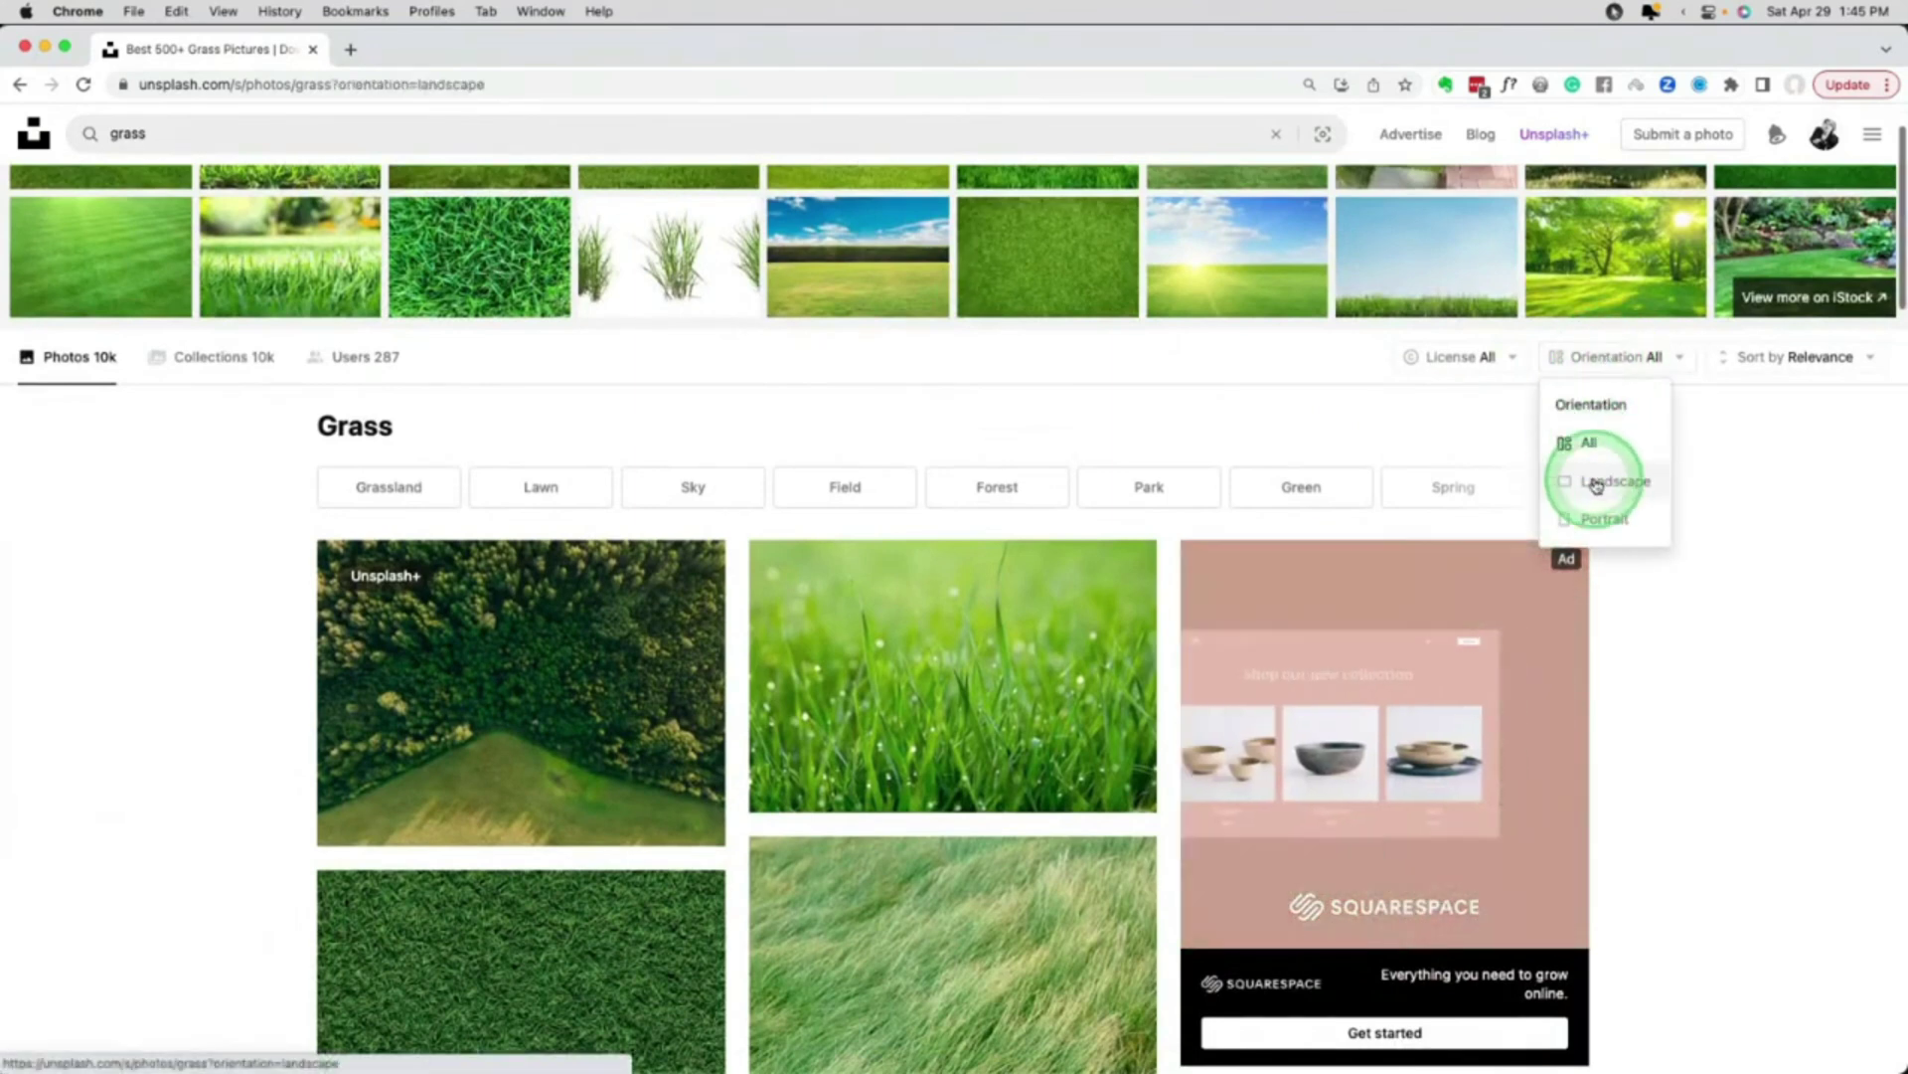
# Step: Browse down the landscape grass results, then return to Luminar Neo
pyautogui.scroll(-8, 1699, 478)
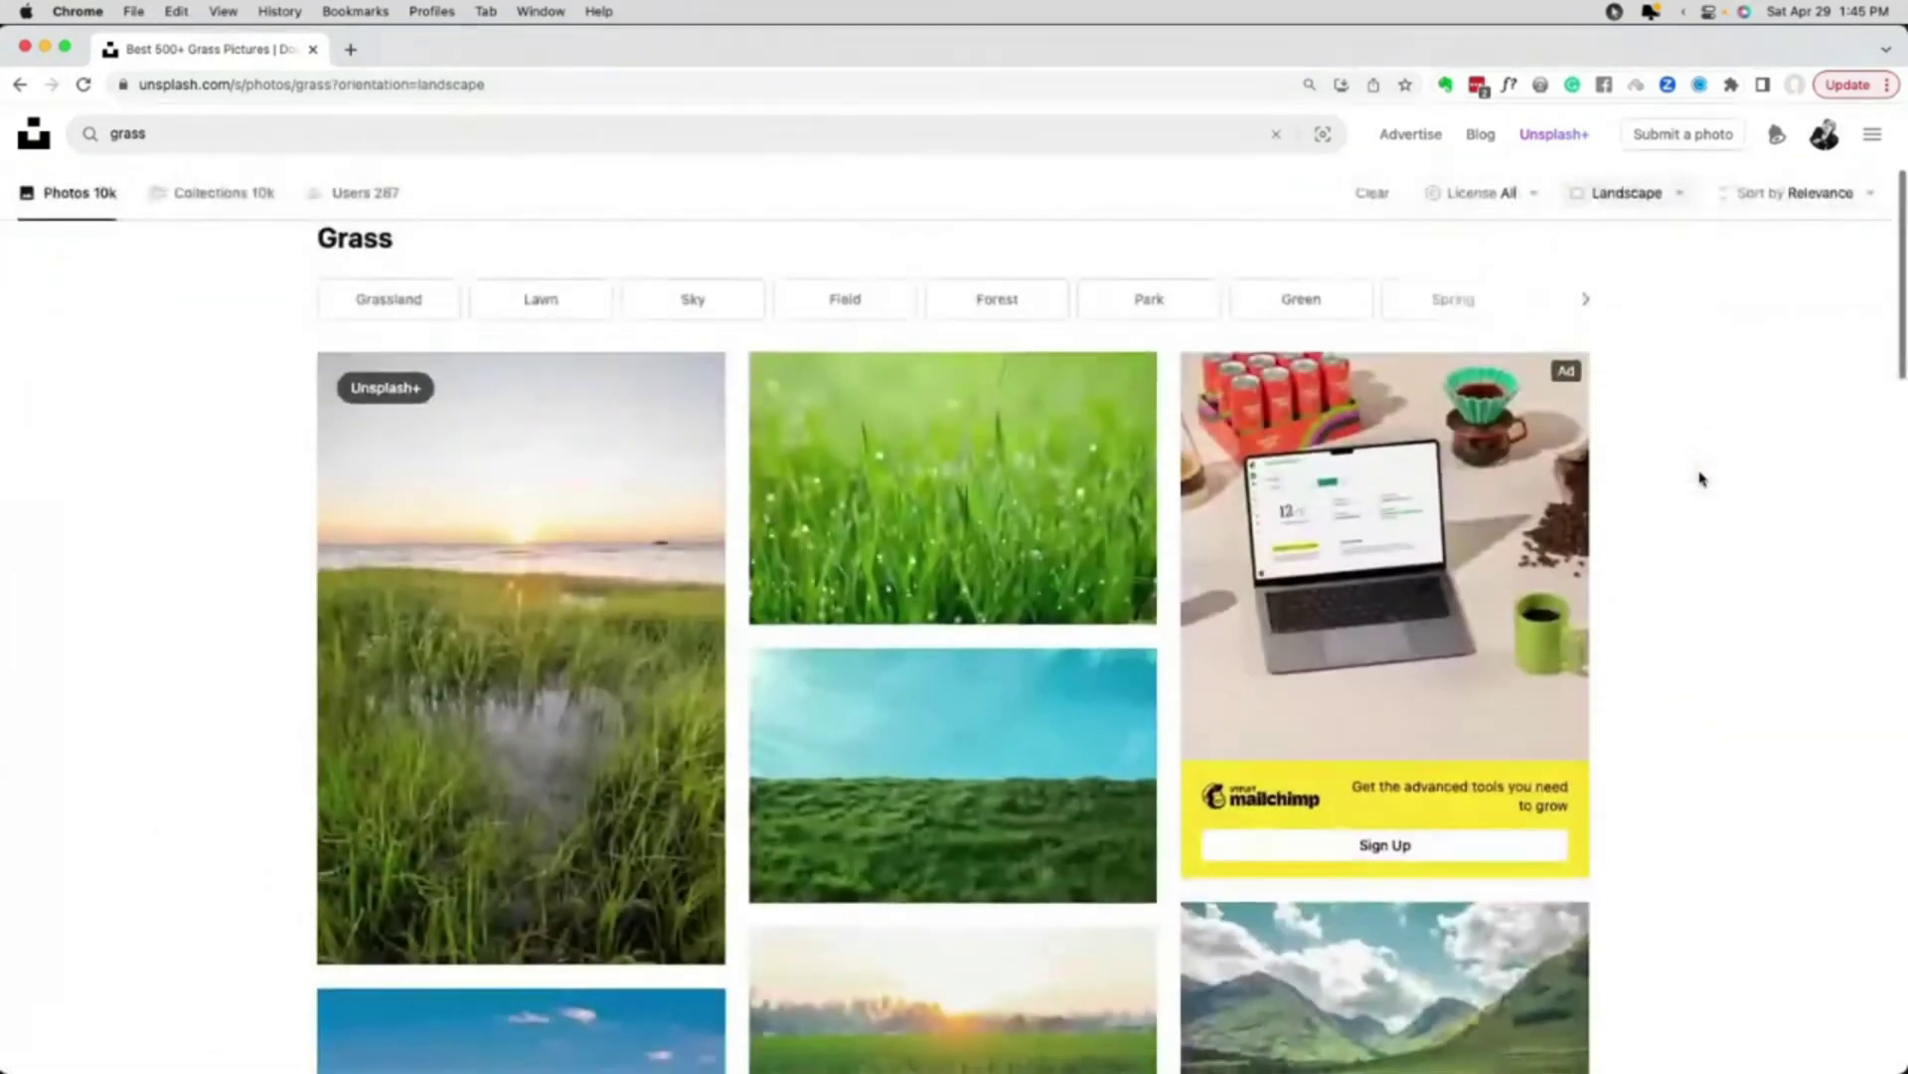
pyautogui.scroll(-1, 1700, 478)
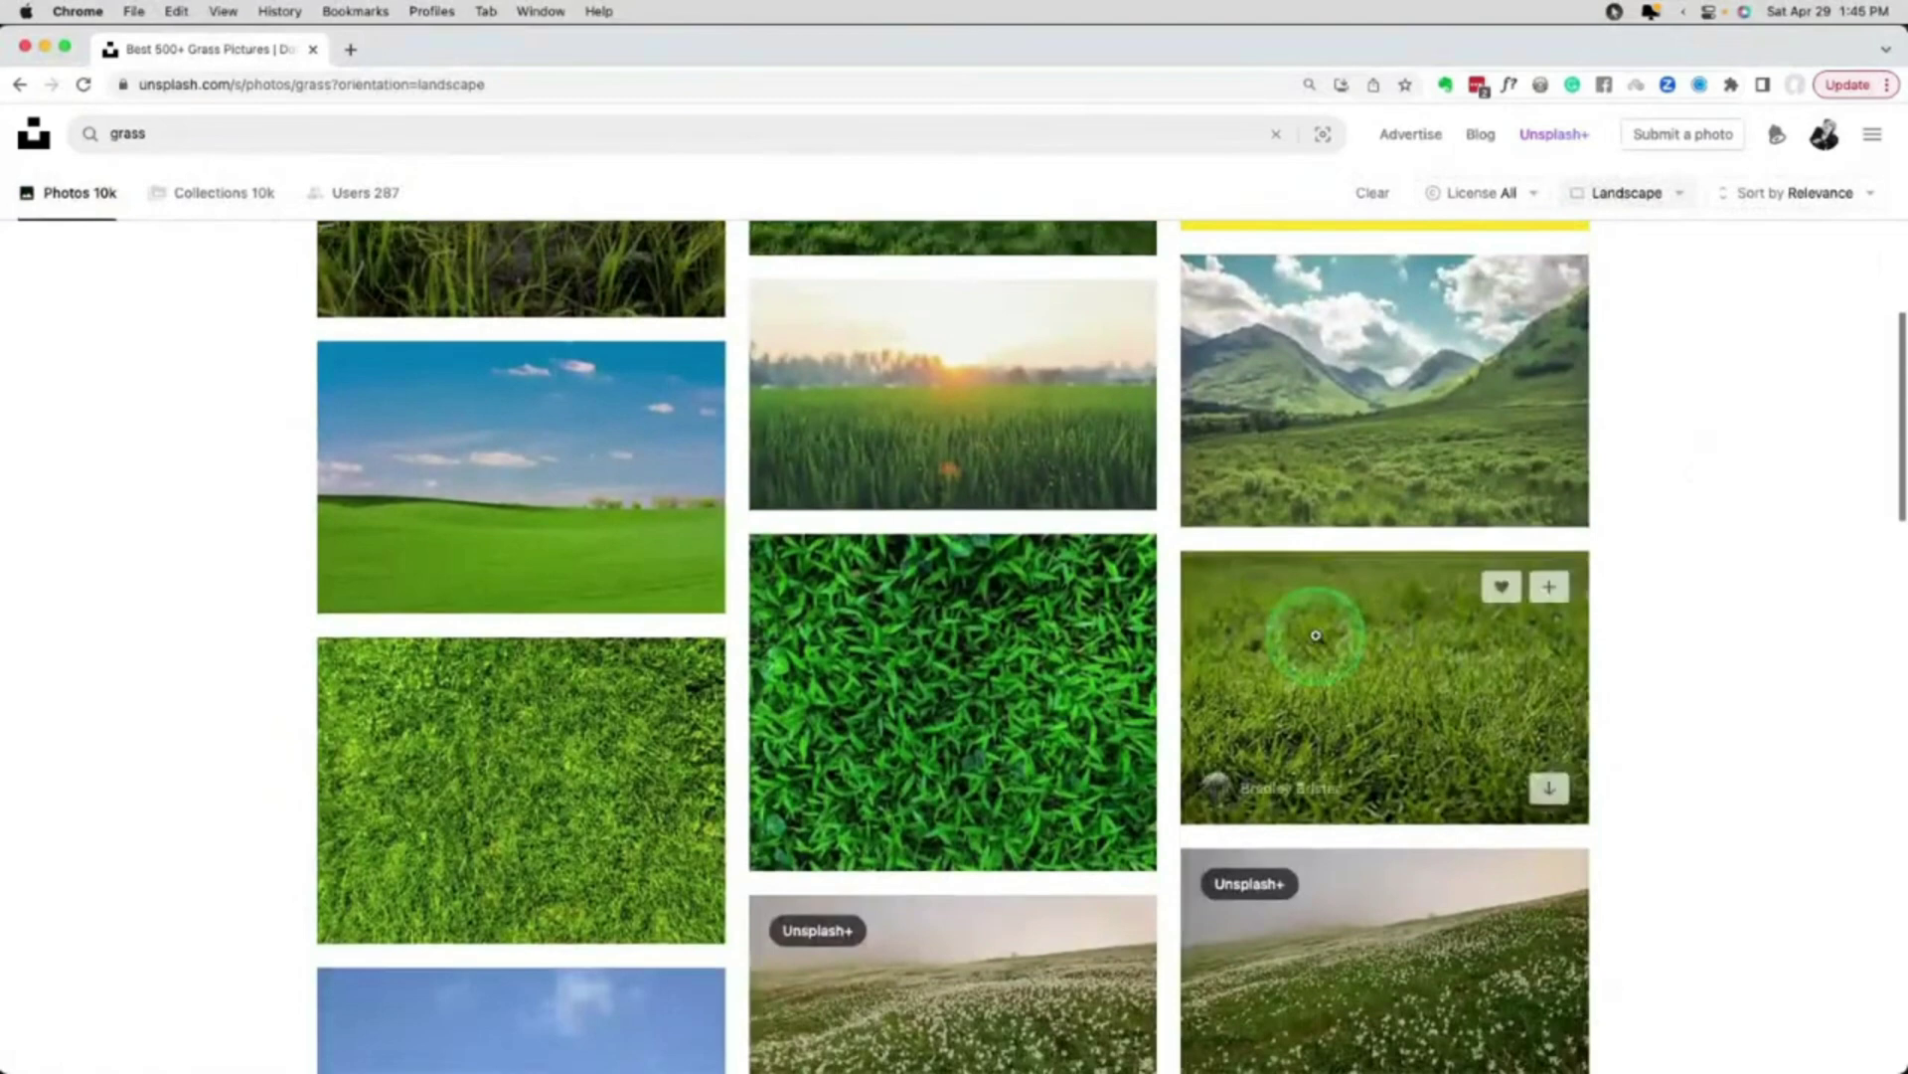
pyautogui.scroll(-1, 1805, 452)
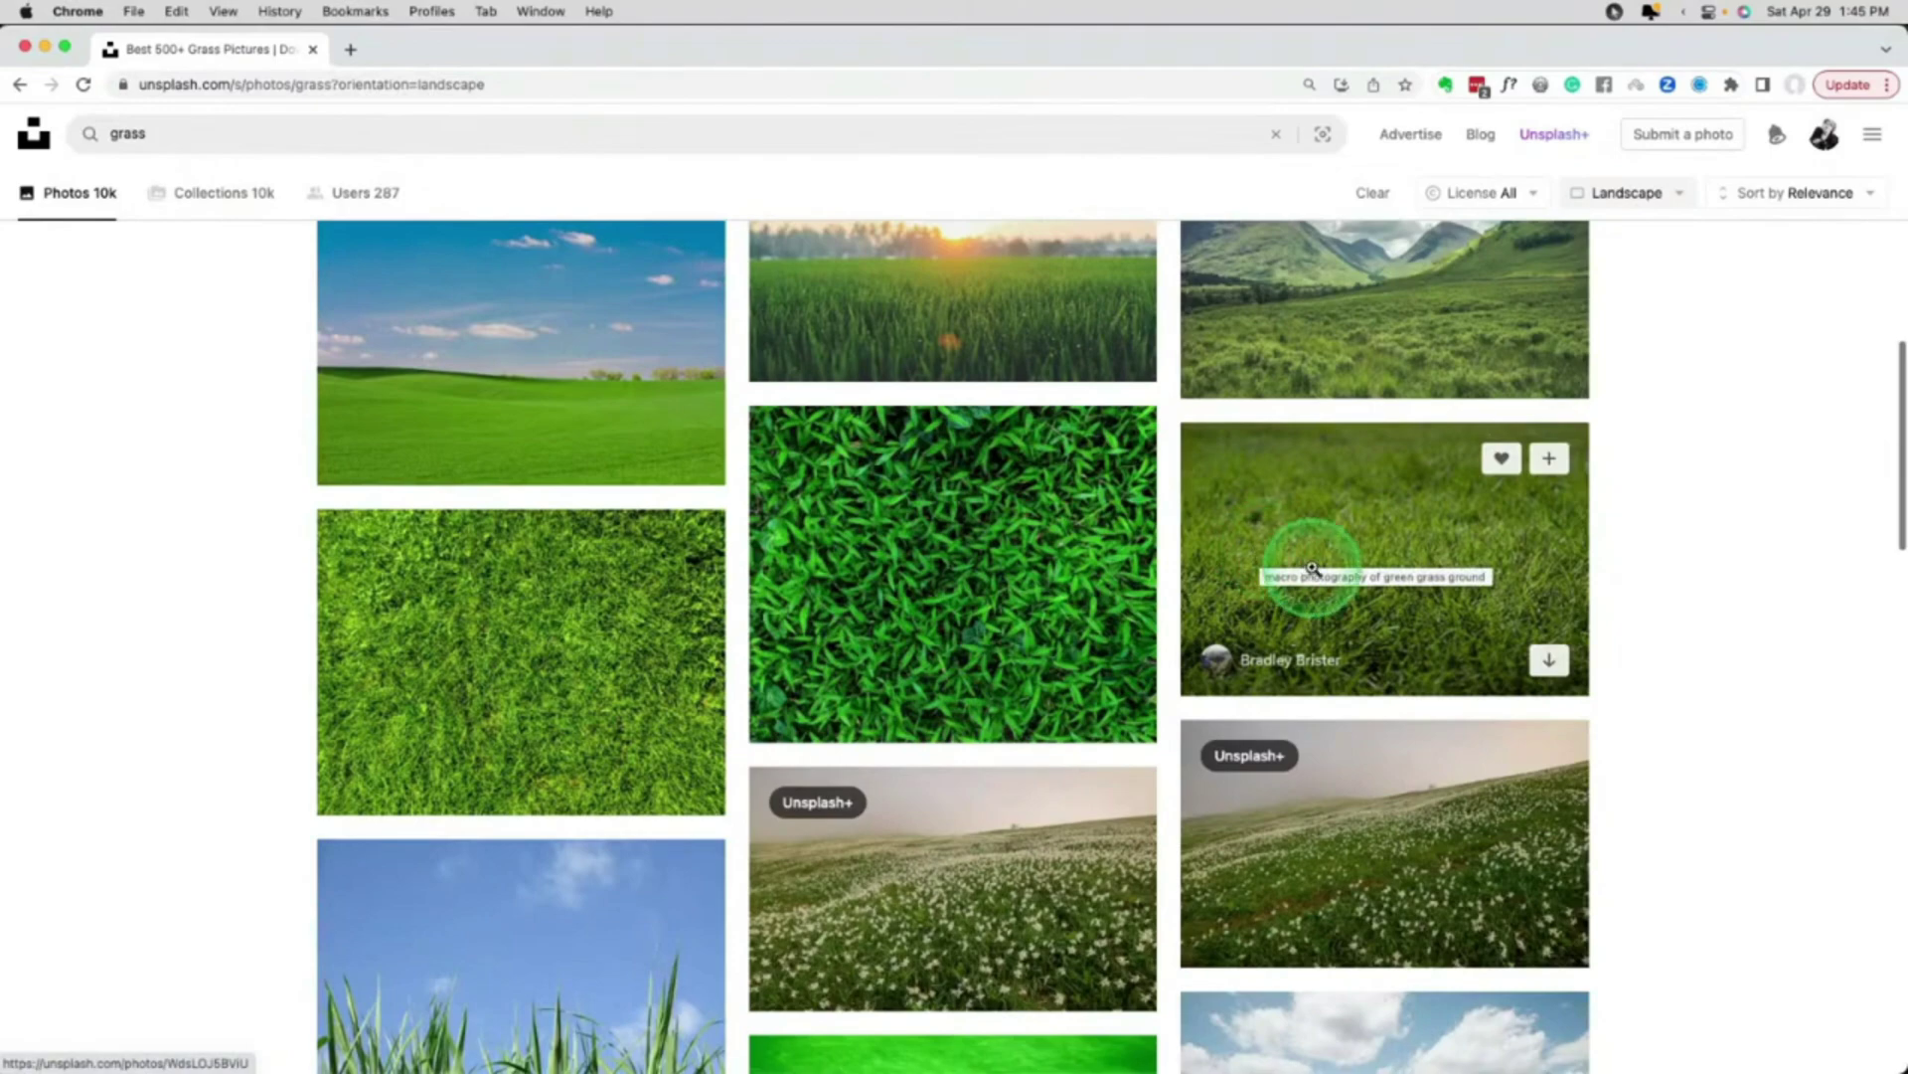
pyautogui.press('super+Tab')
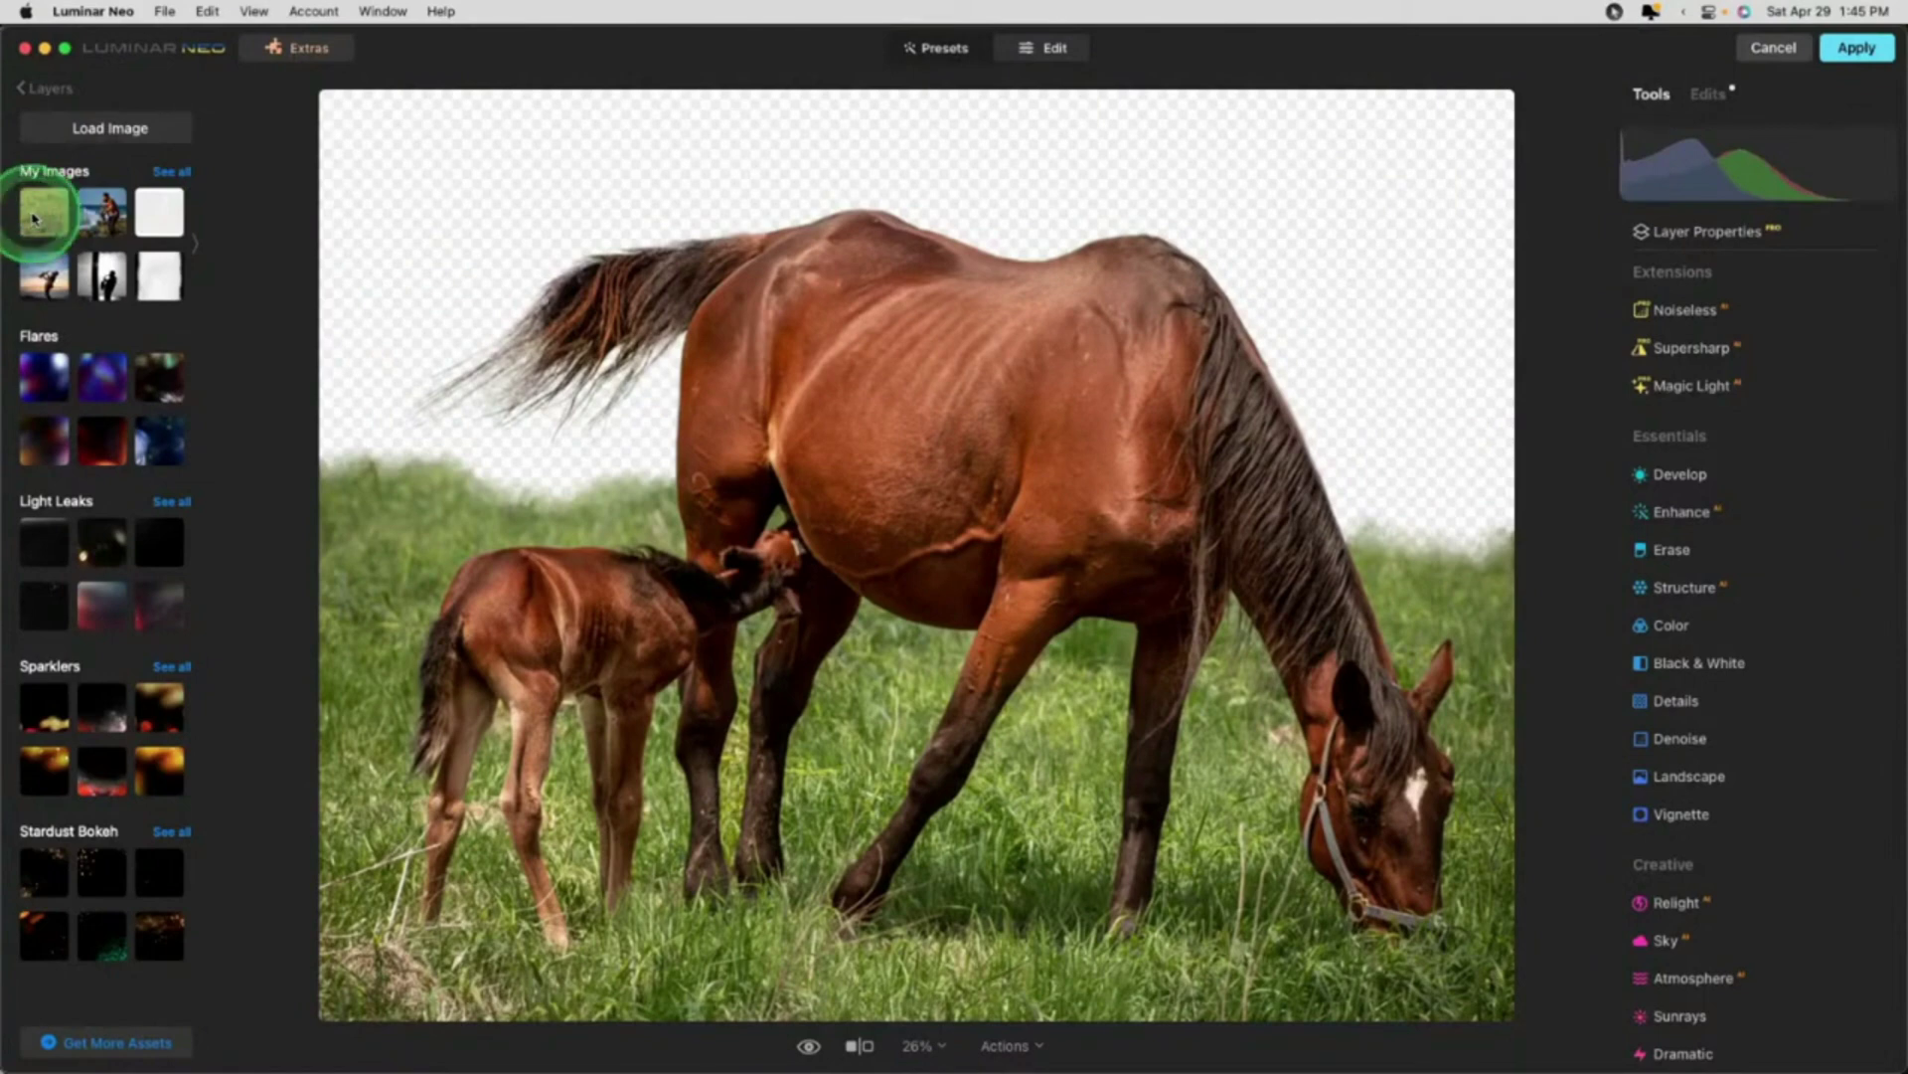
# Step: Add the Unsplash grass photo as a layer at 100 opacity, stretched to the canvas top and bottom
pyautogui.click(33, 218)
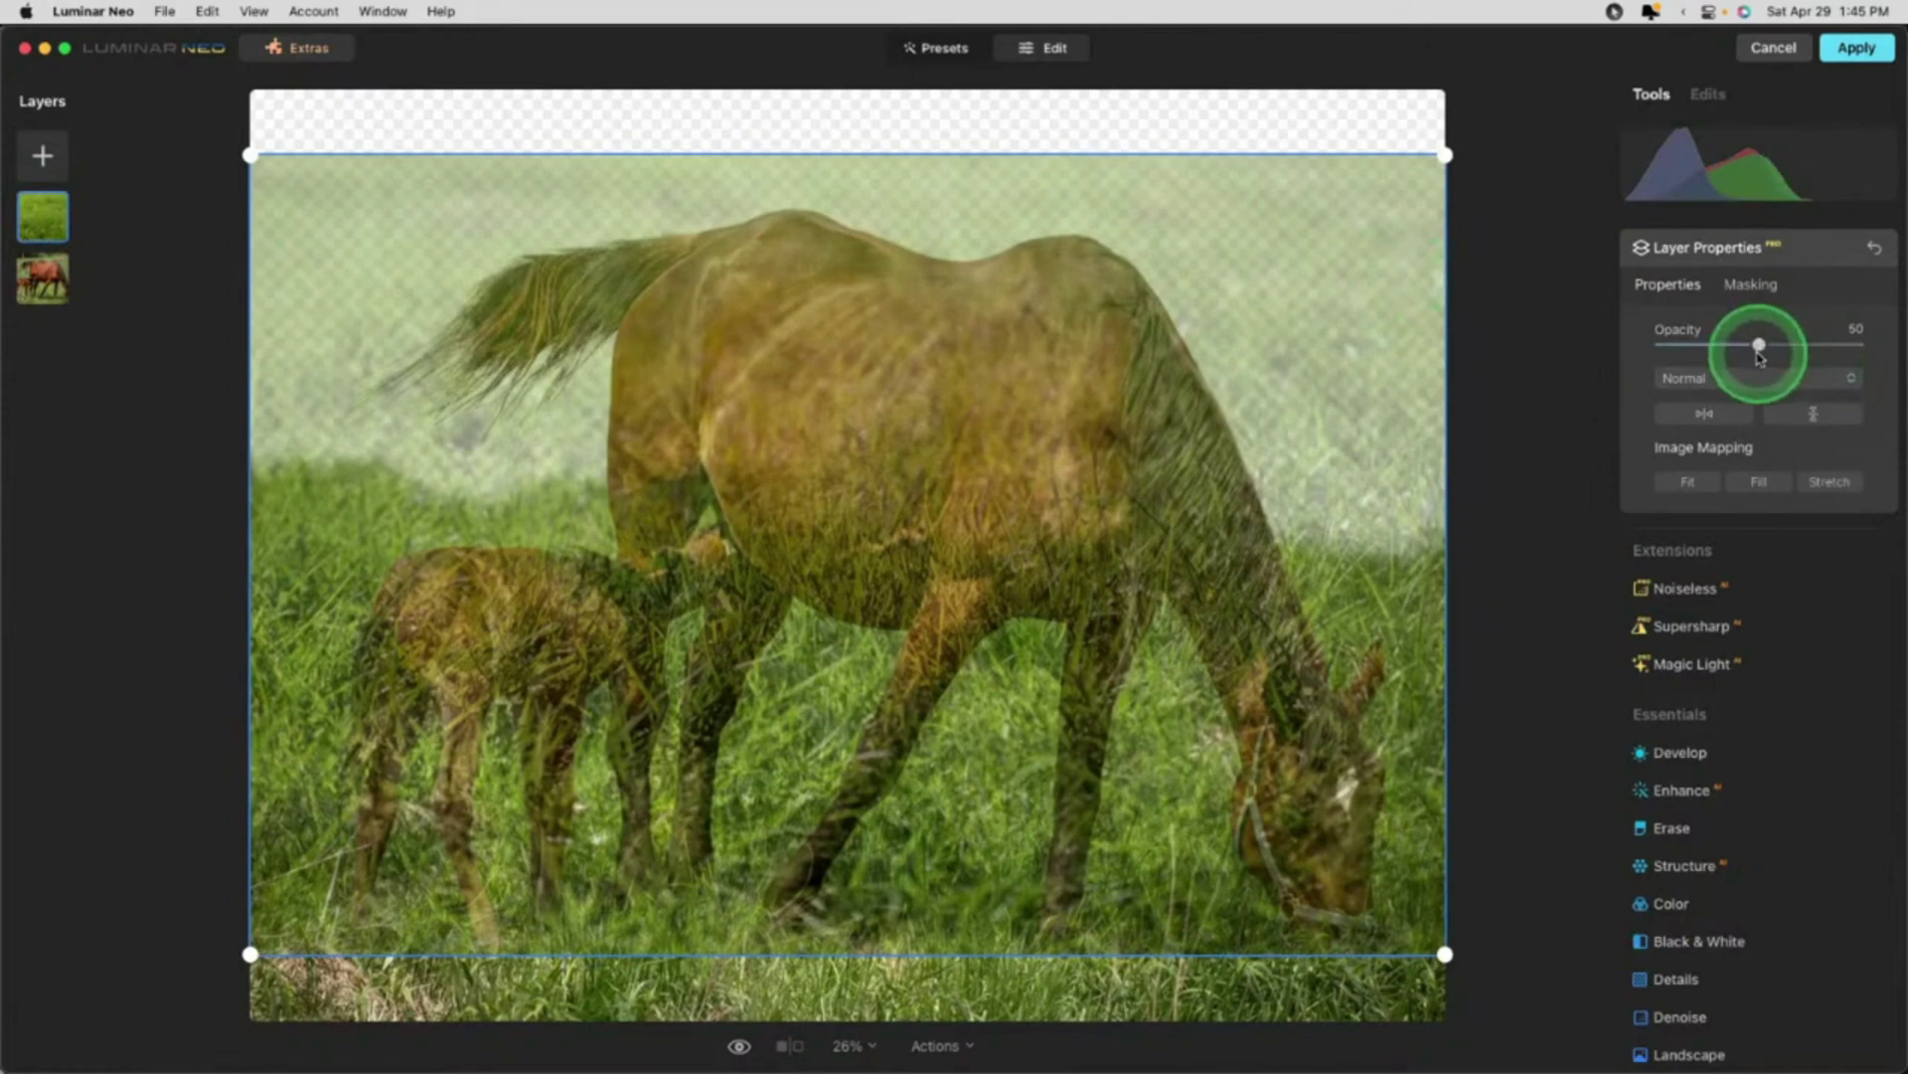
pyautogui.moveTo(1760, 344); pyautogui.dragTo(1875, 342)
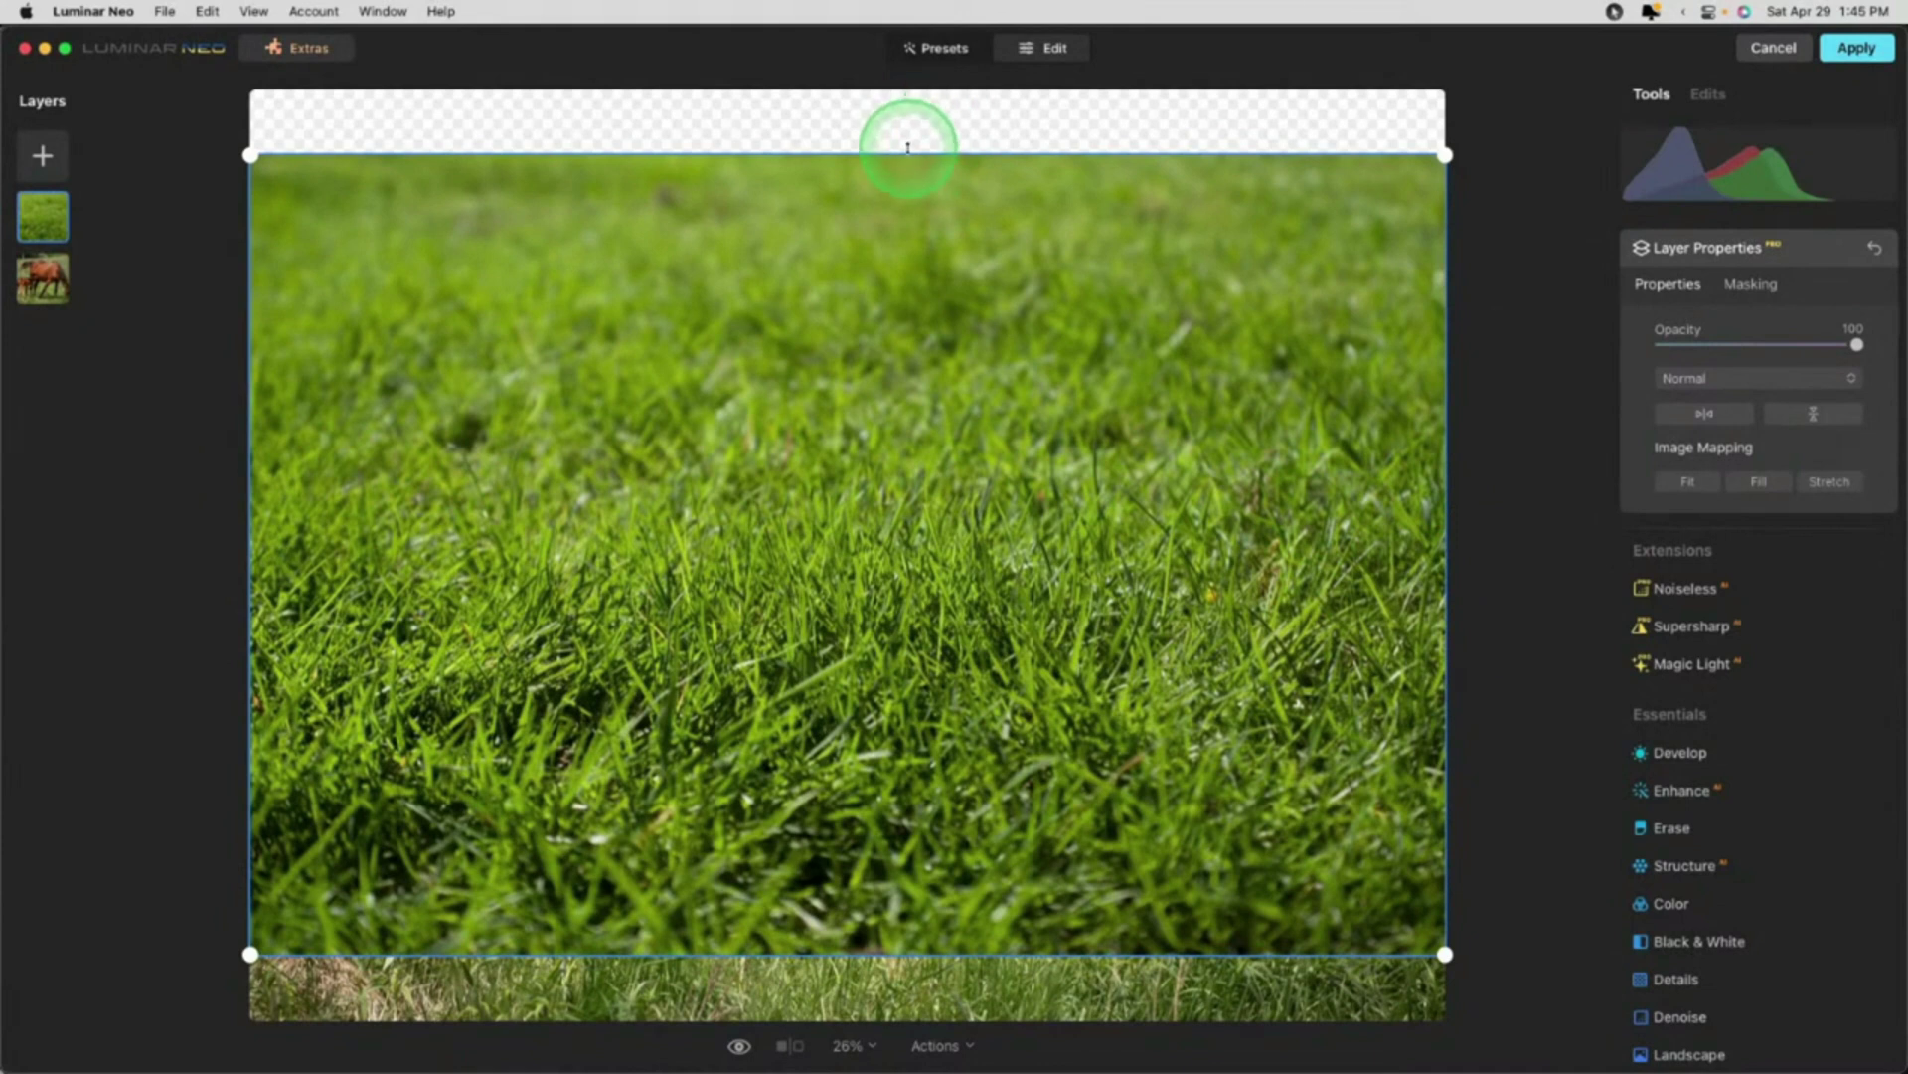
pyautogui.moveTo(908, 148); pyautogui.dragTo(910, 81)
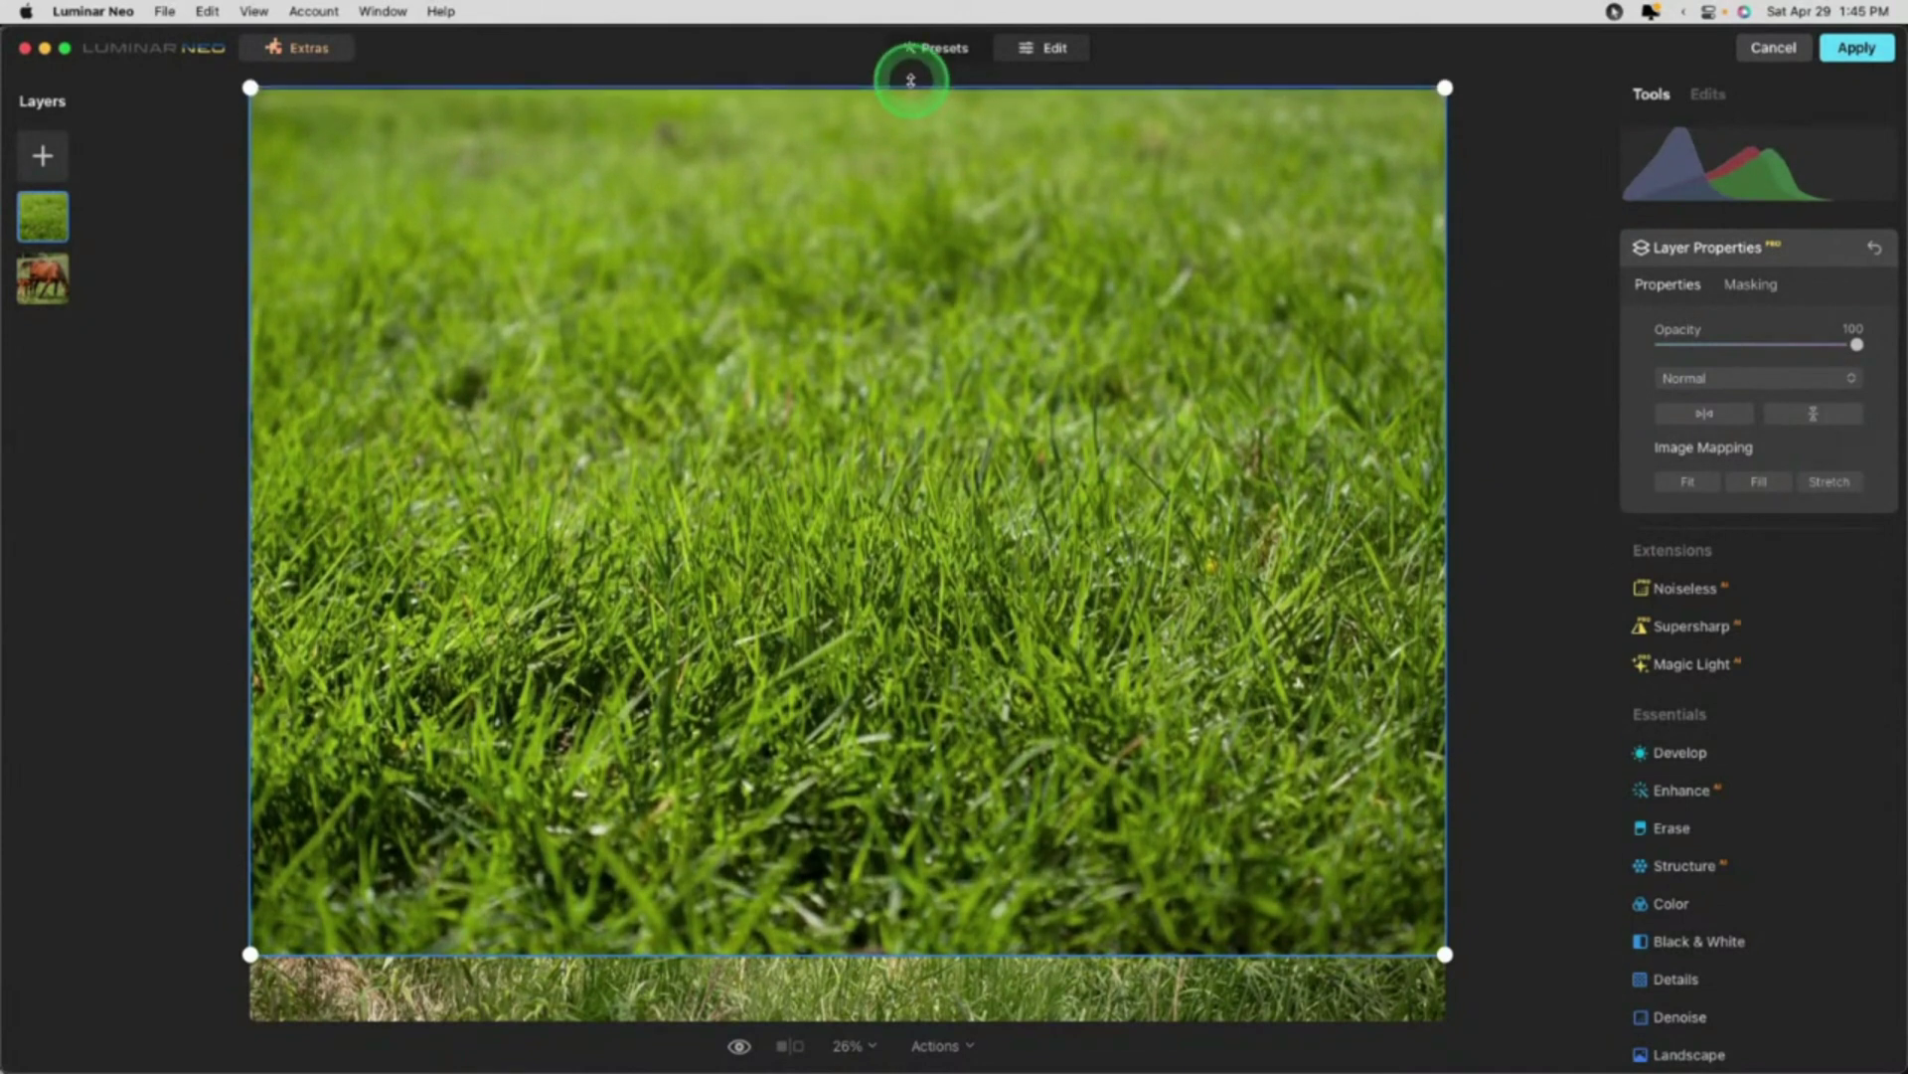
pyautogui.moveTo(893, 956); pyautogui.dragTo(883, 1050)
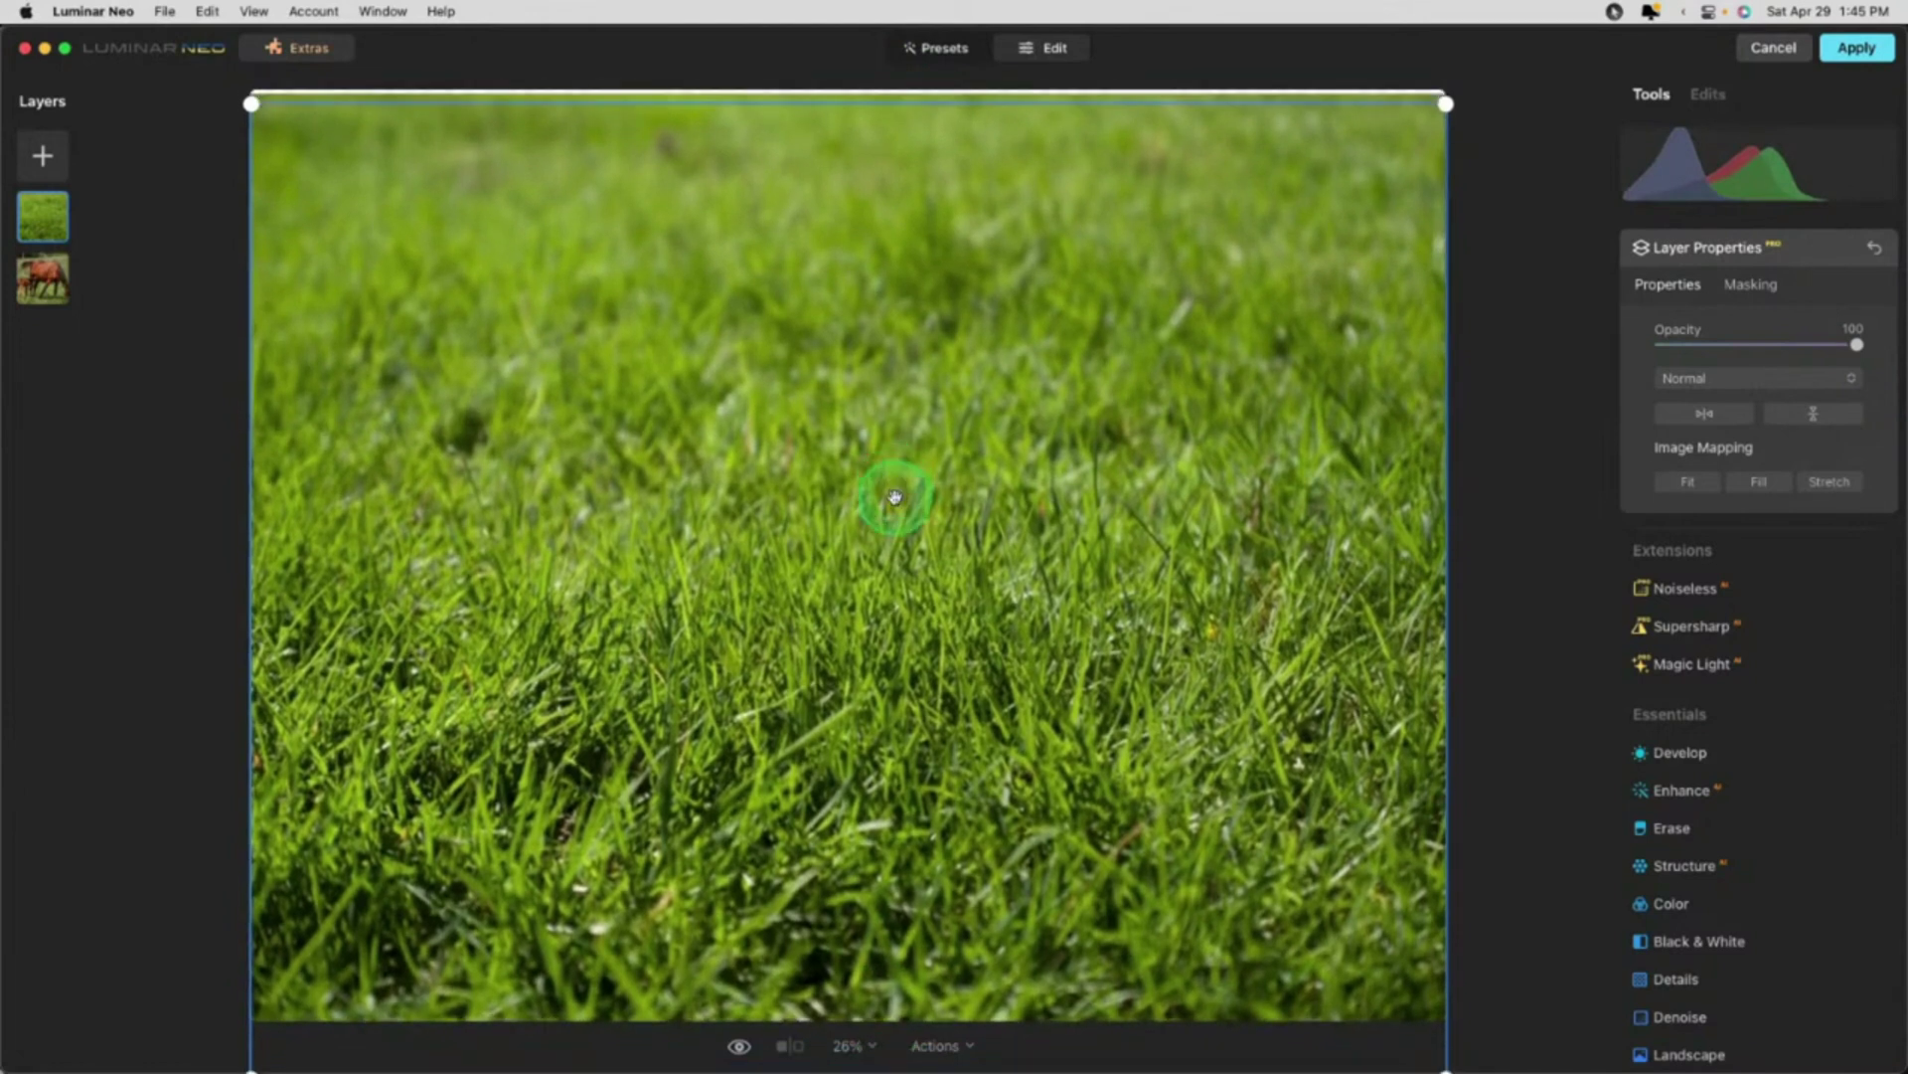
pyautogui.moveTo(893, 481); pyautogui.dragTo(892, 505)
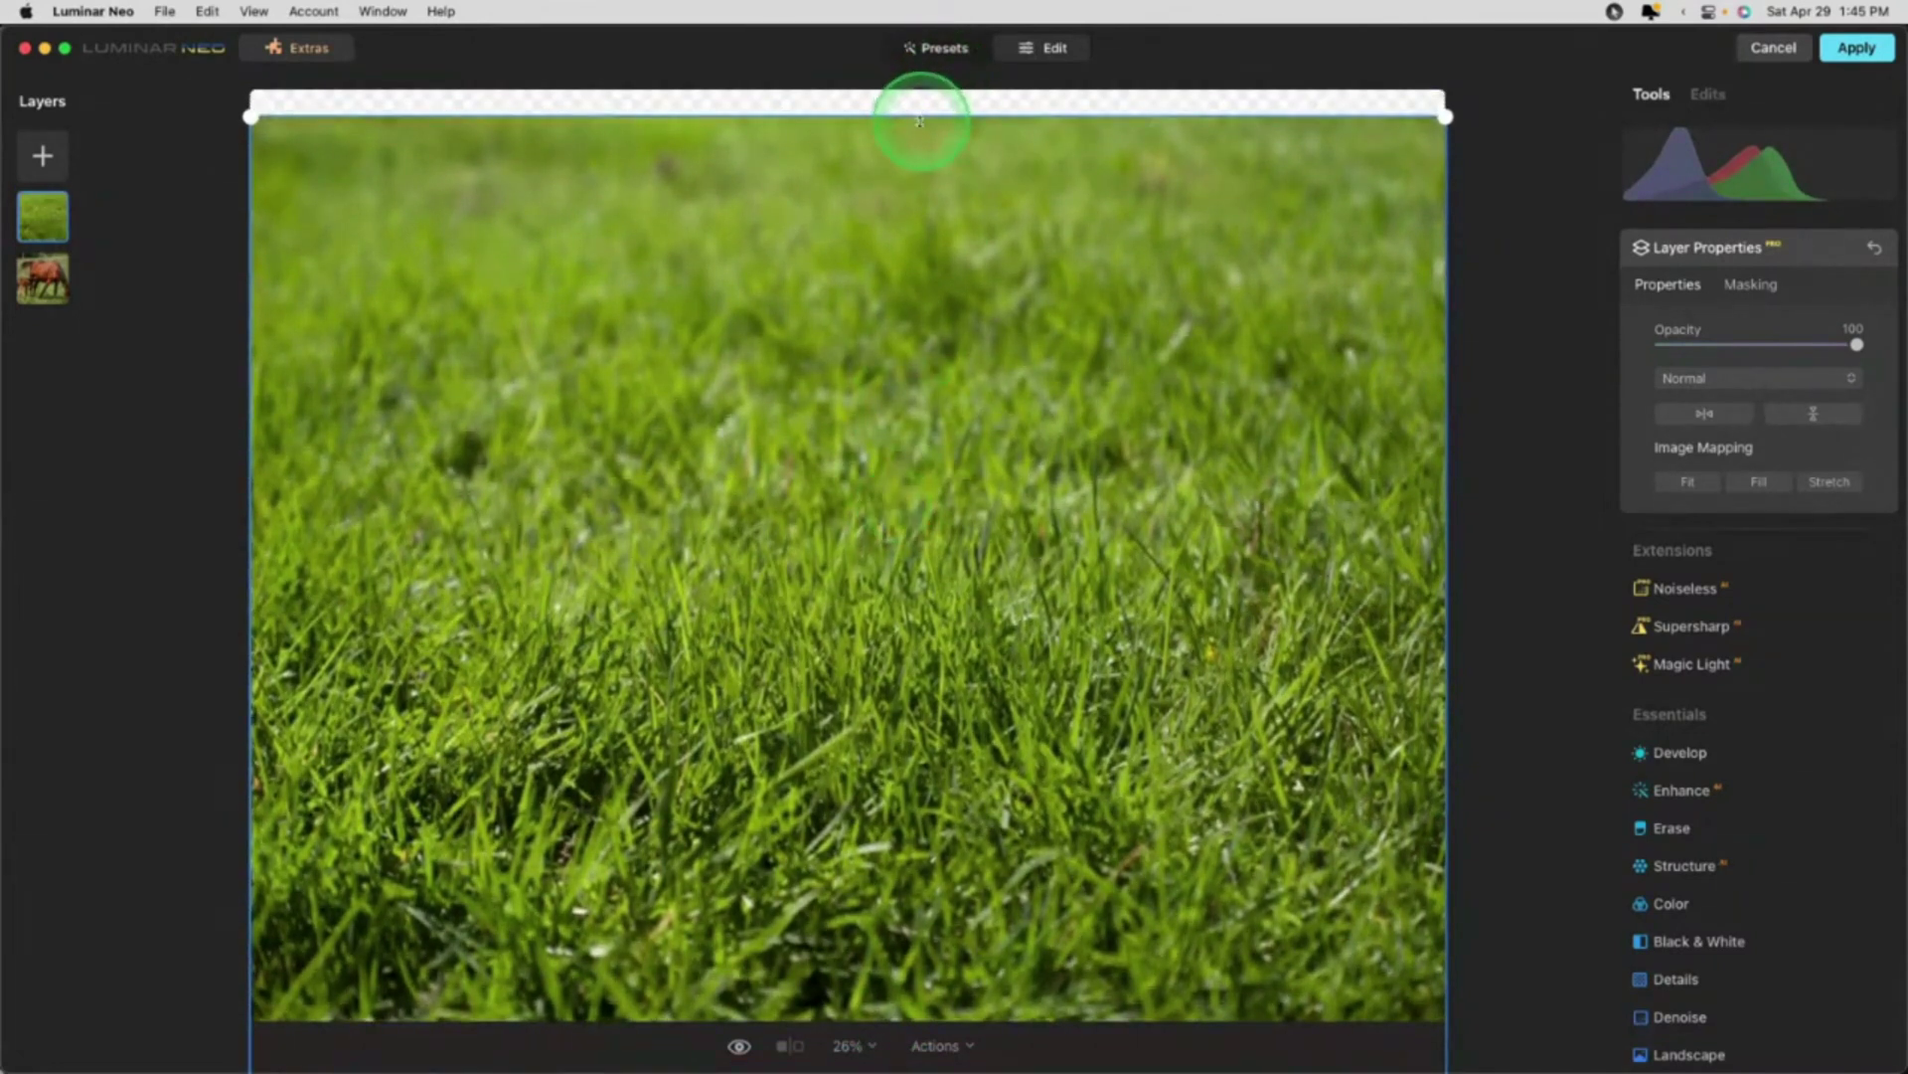
pyautogui.moveTo(919, 121); pyautogui.dragTo(921, 88)
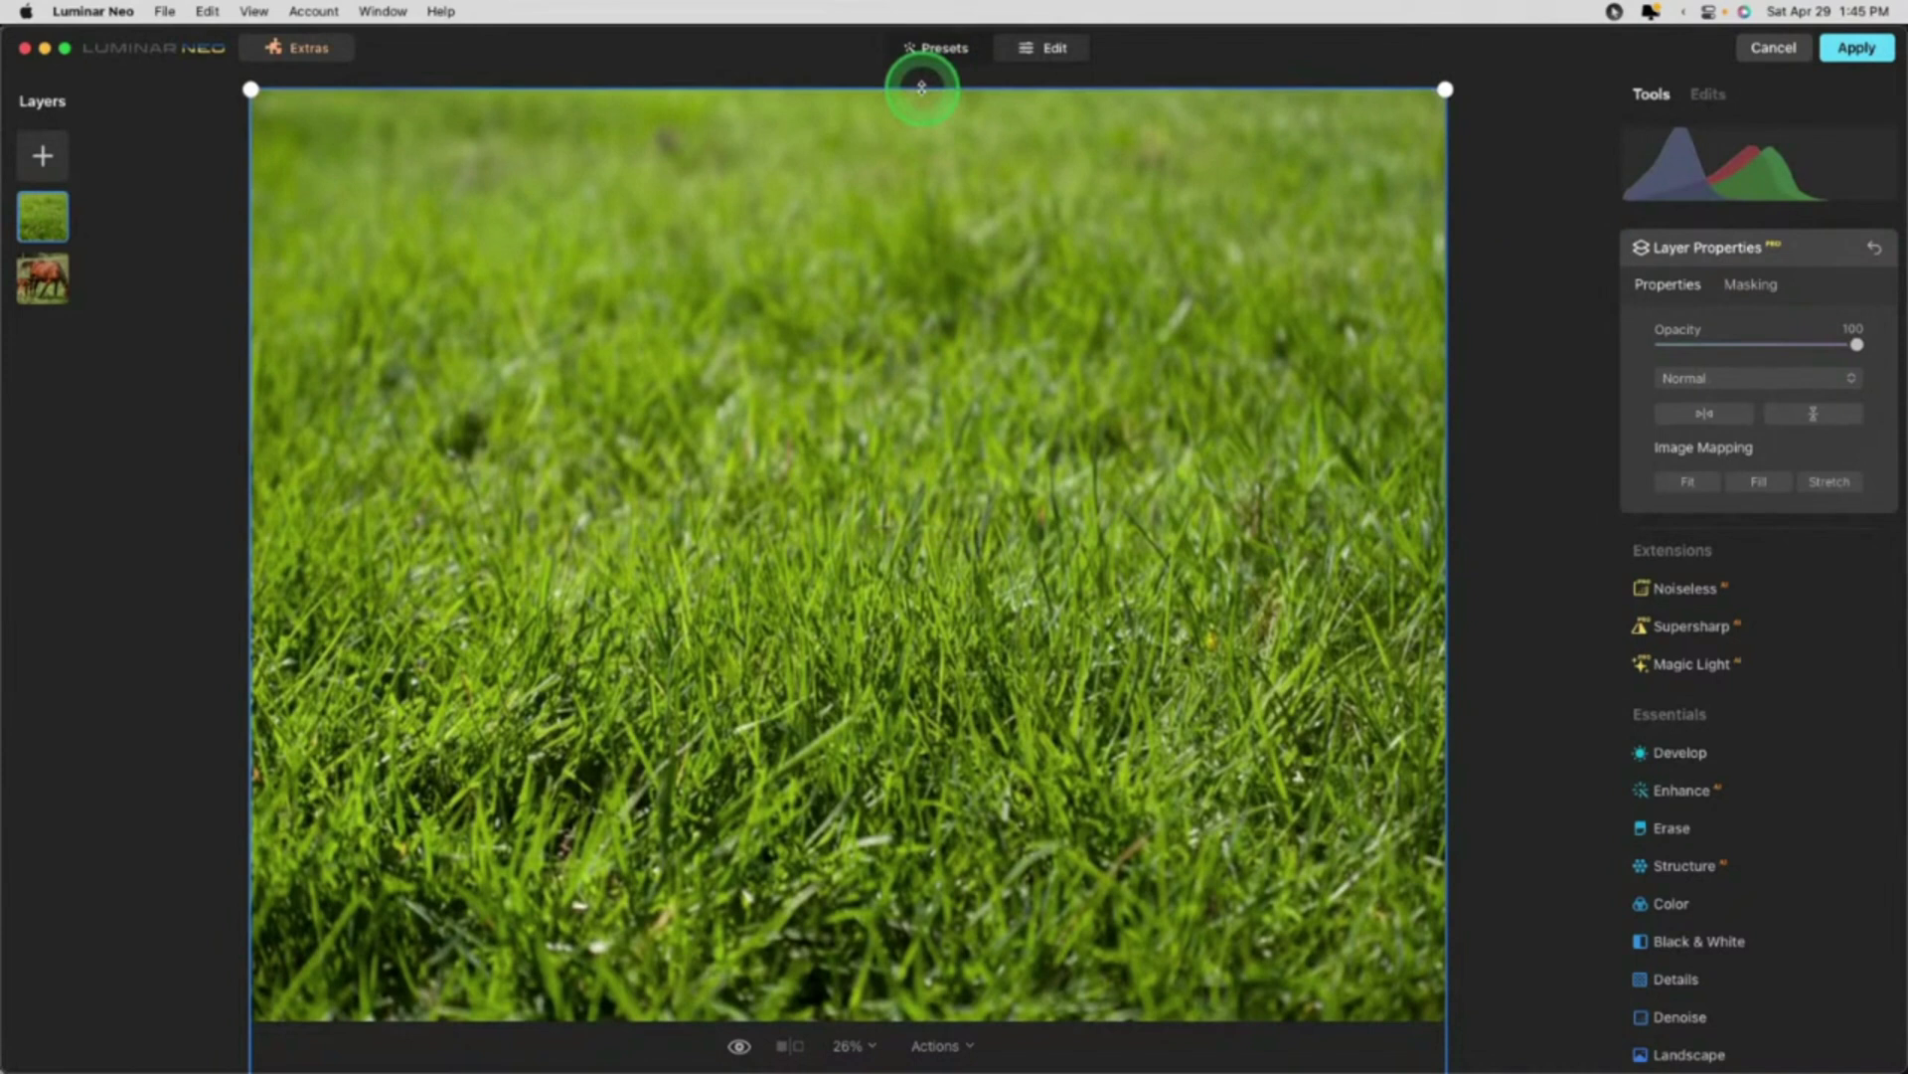
# Step: Move the grass layer beneath the horse layer in the Layers panel
pyautogui.click(1789, 248)
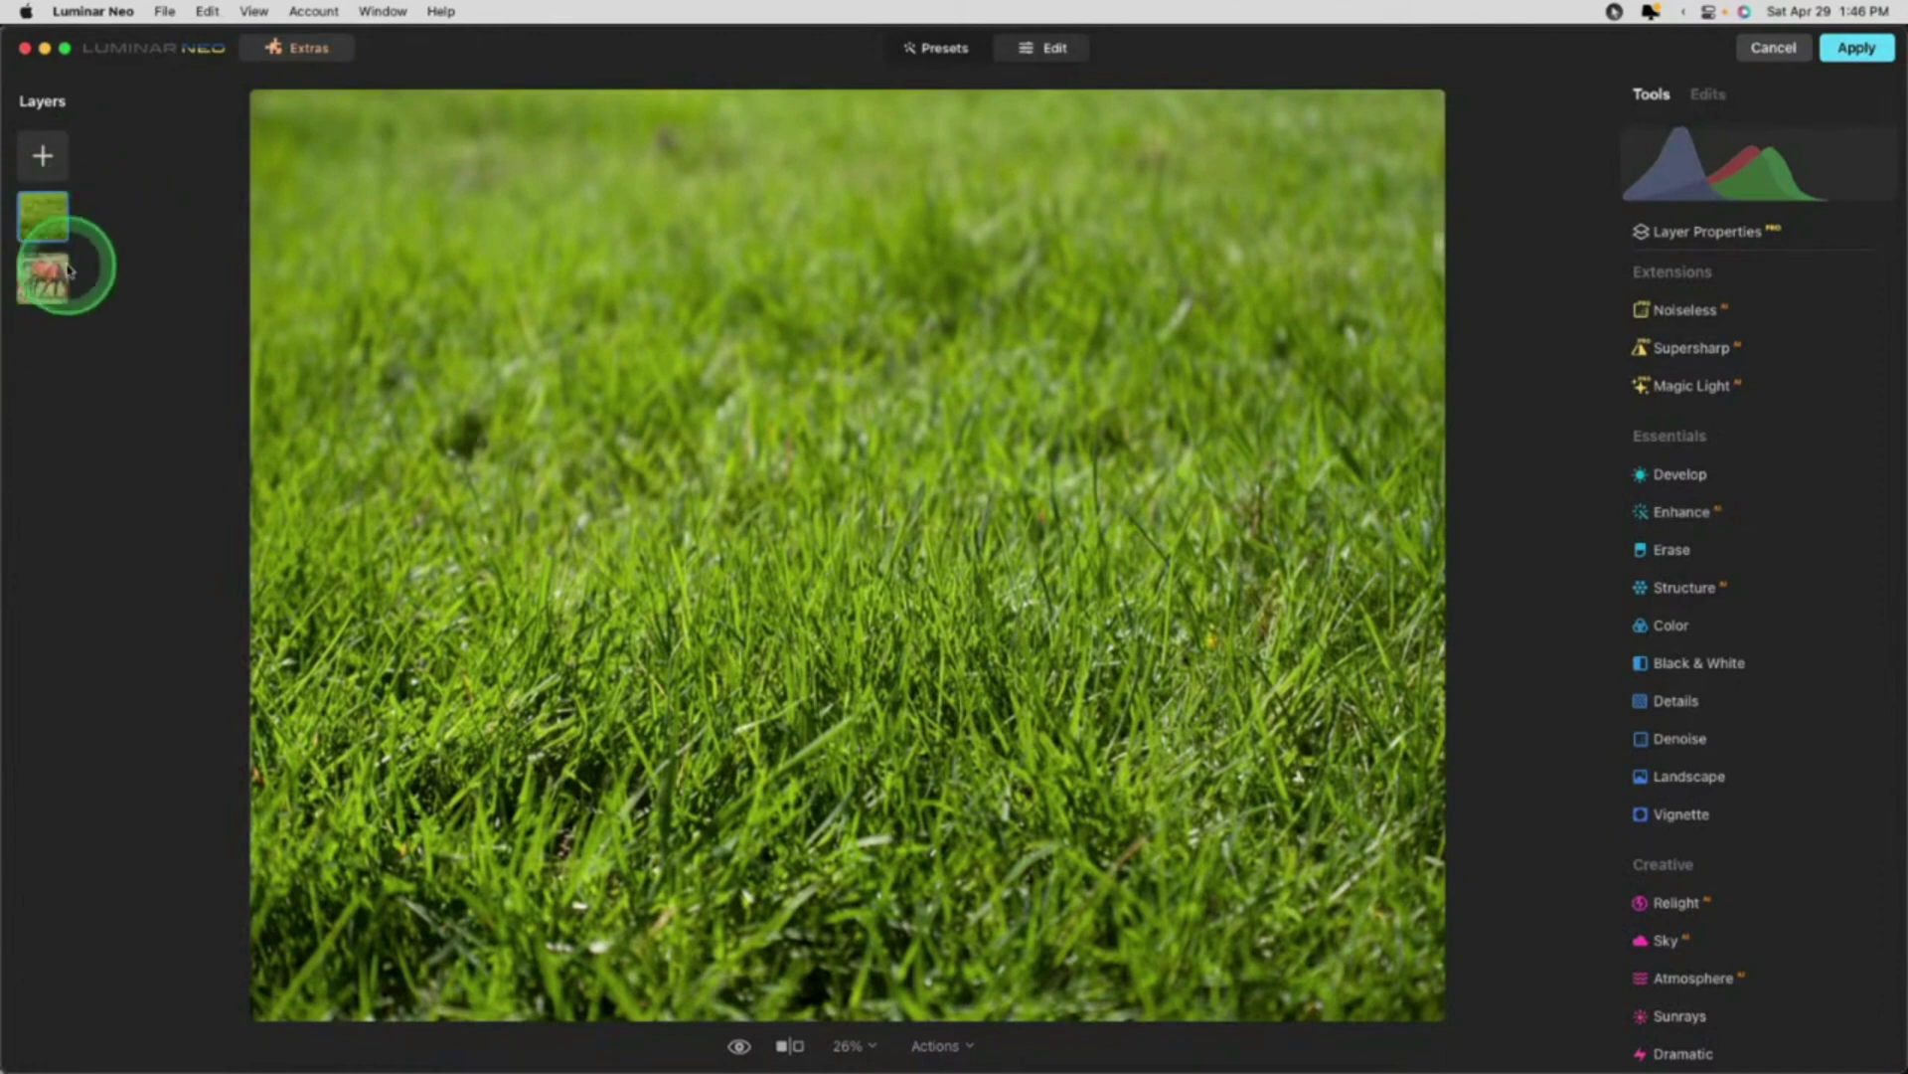
pyautogui.moveTo(36, 213); pyautogui.dragTo(38, 312)
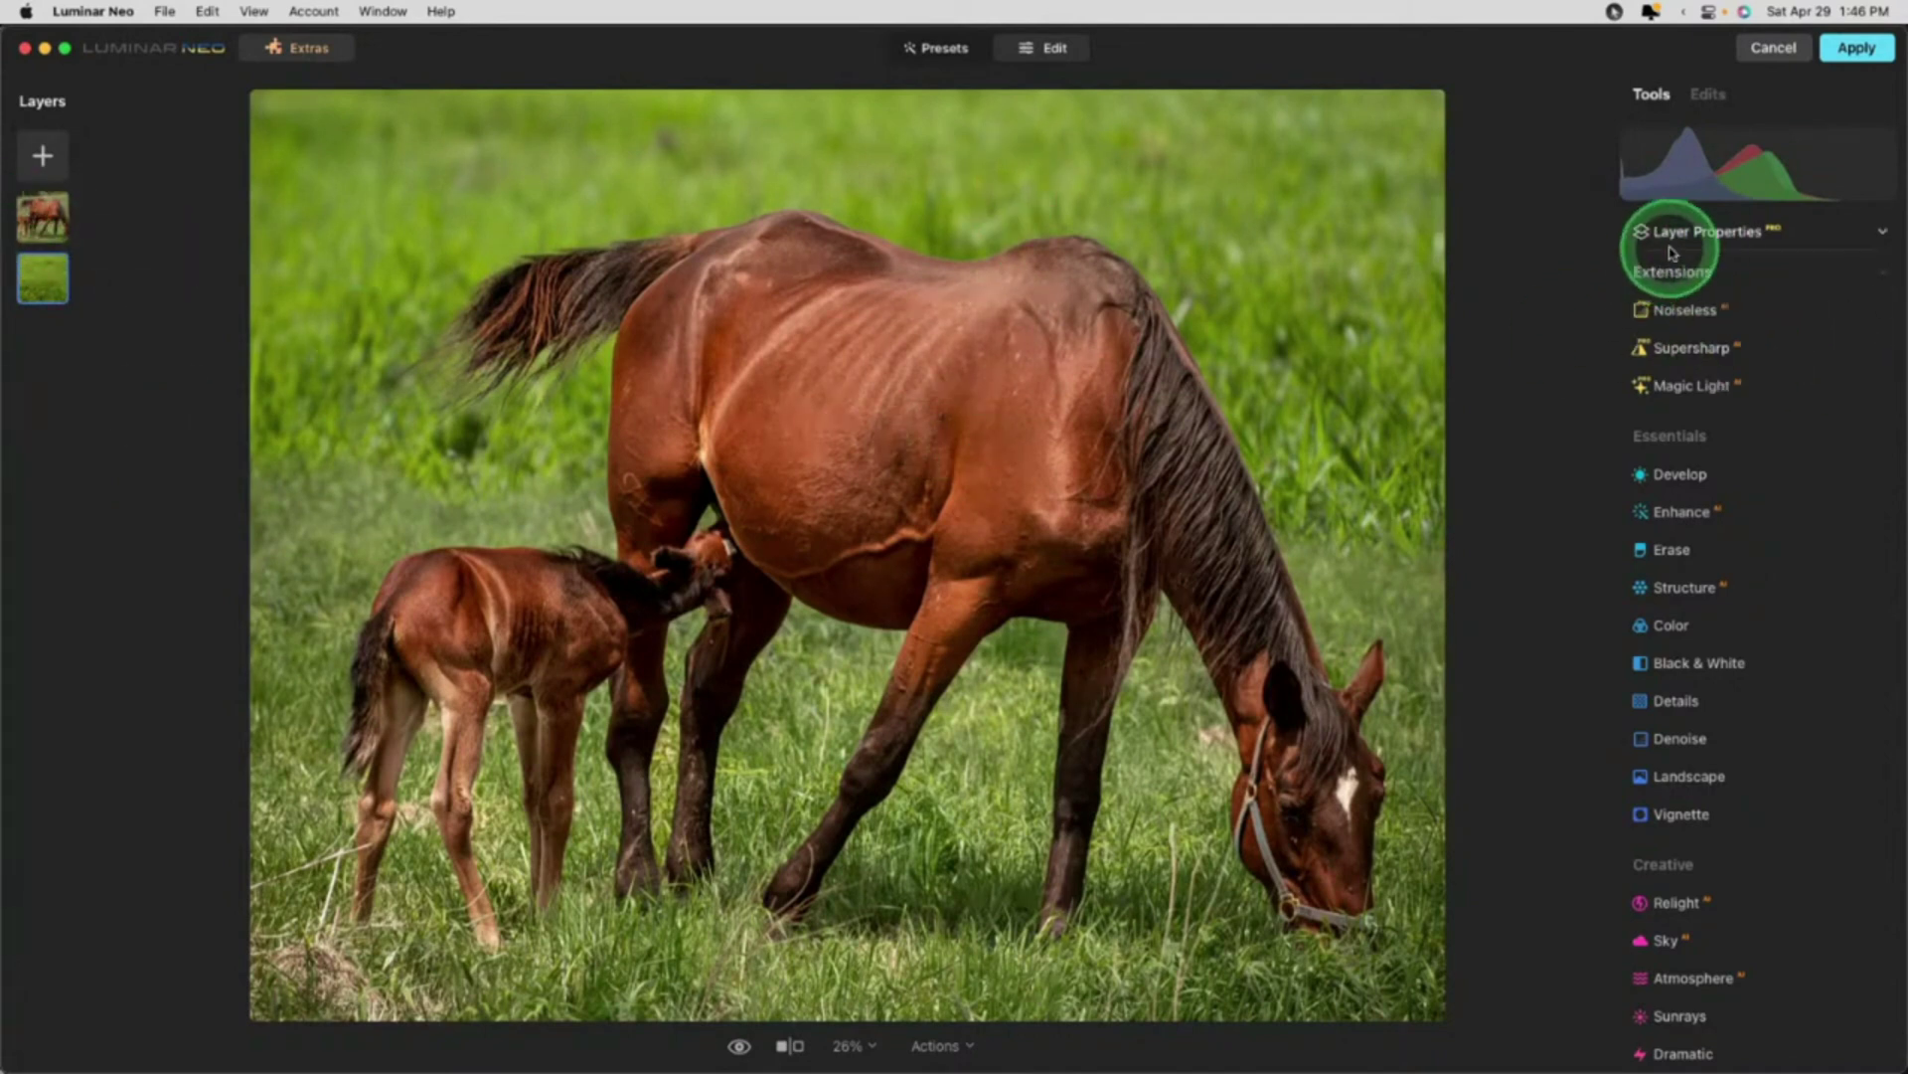
pyautogui.click(1700, 237)
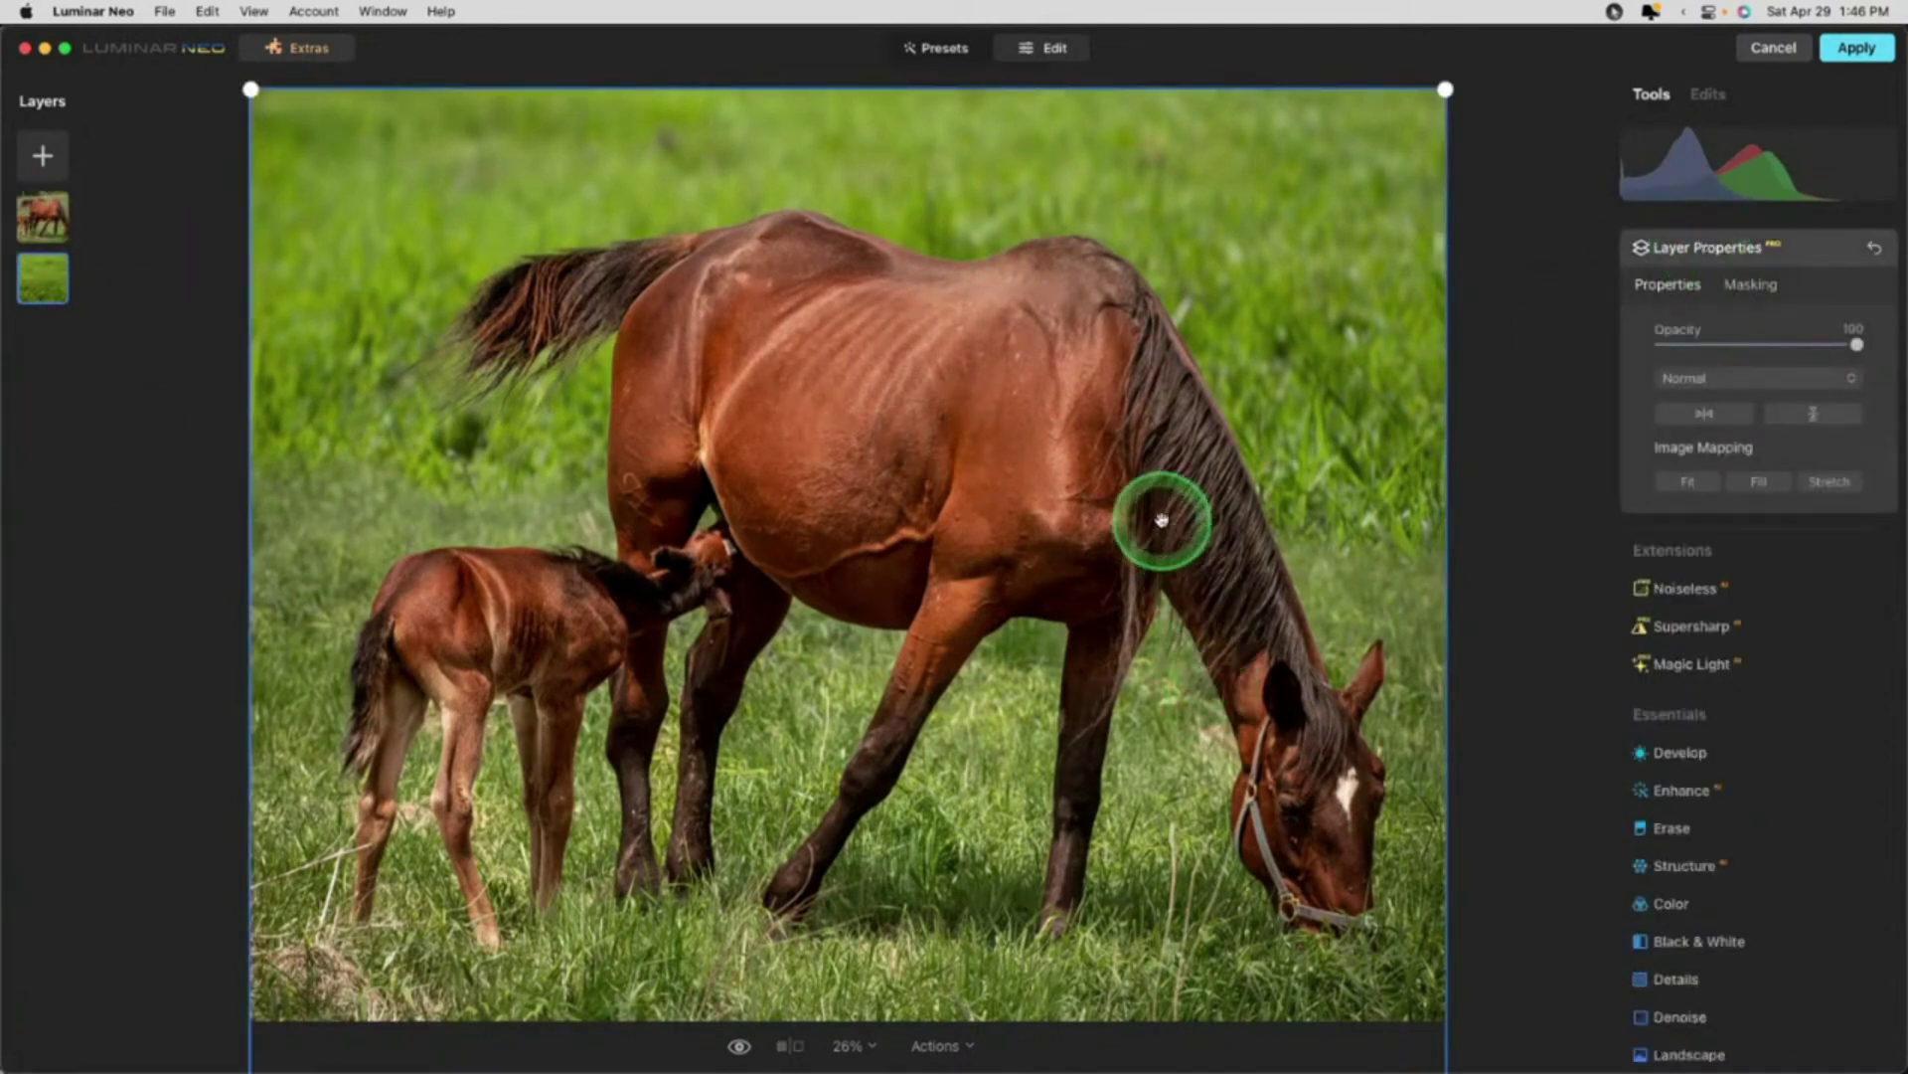
pyautogui.scroll(-1, 1160, 509)
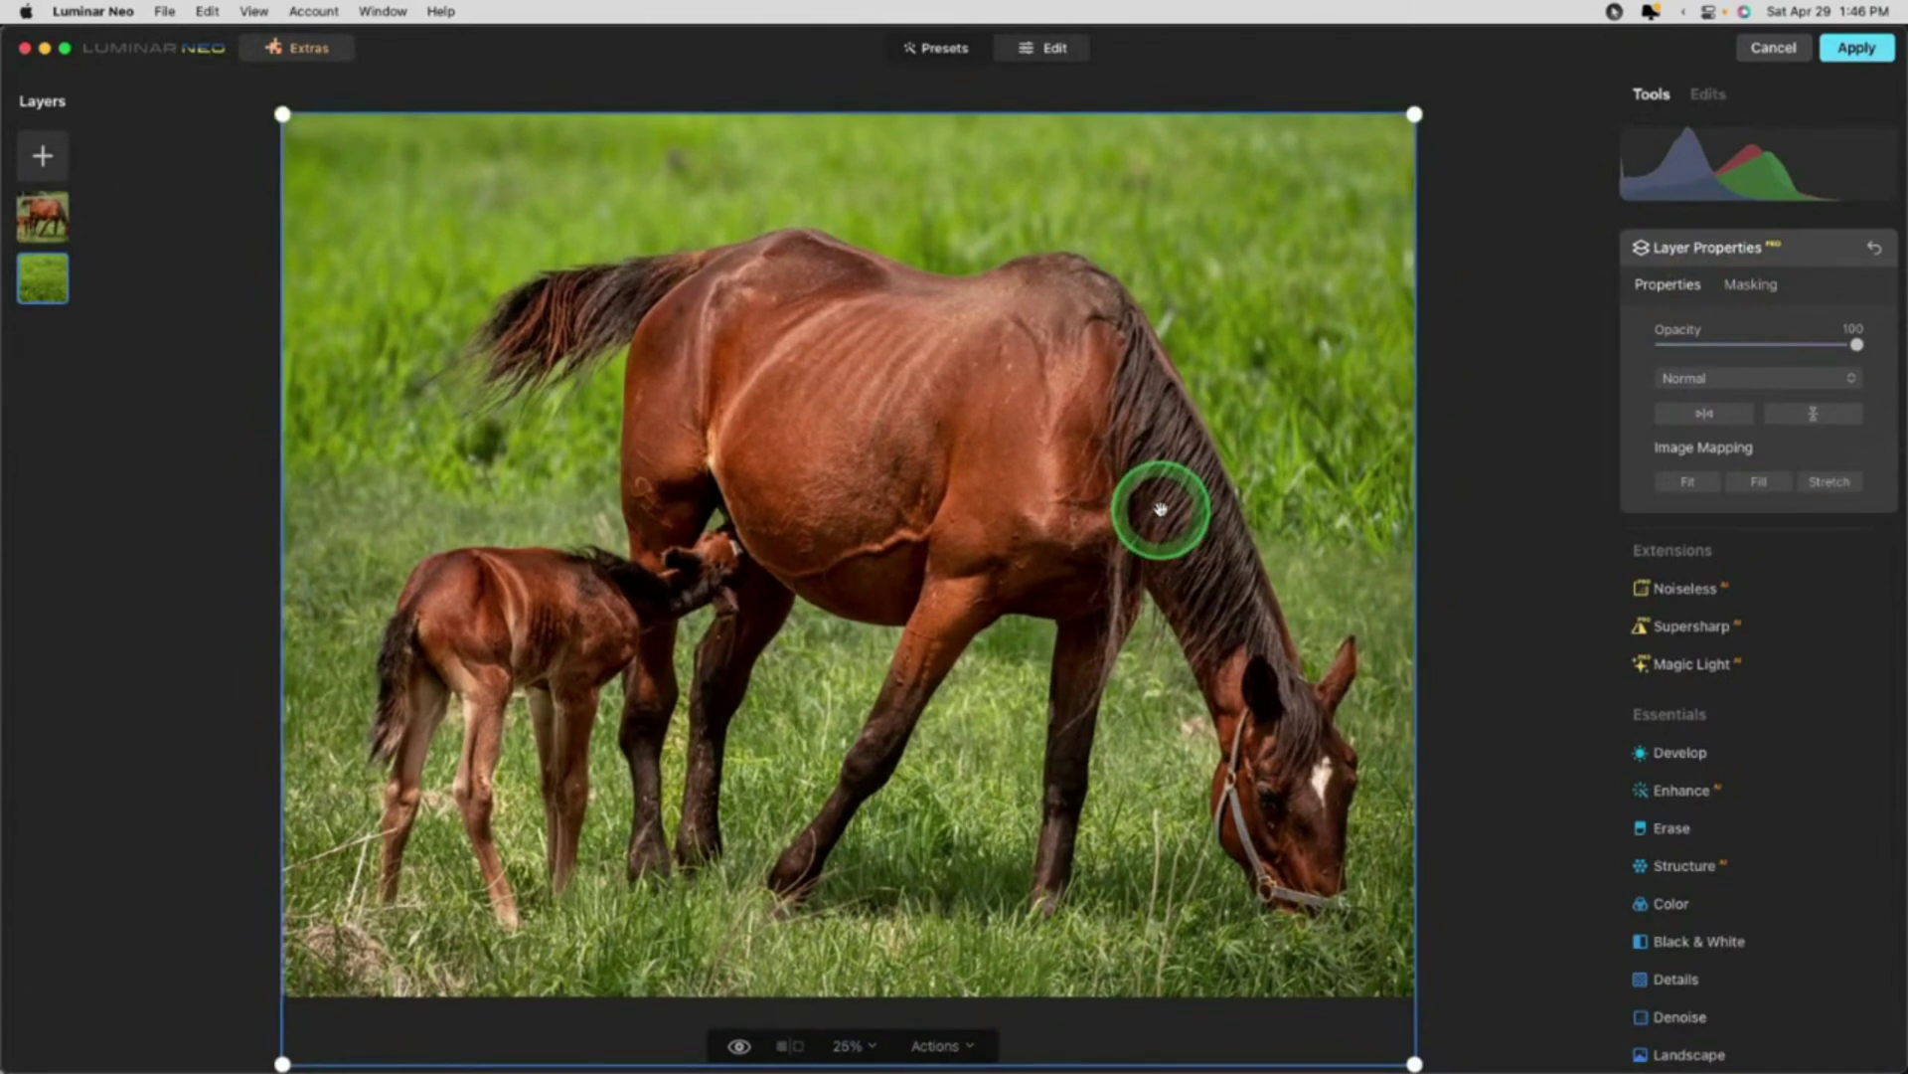
# Step: Resize and reposition the grass layer to fill the backdrop, widened past the right edge
pyautogui.moveTo(926, 107); pyautogui.dragTo(928, 9)
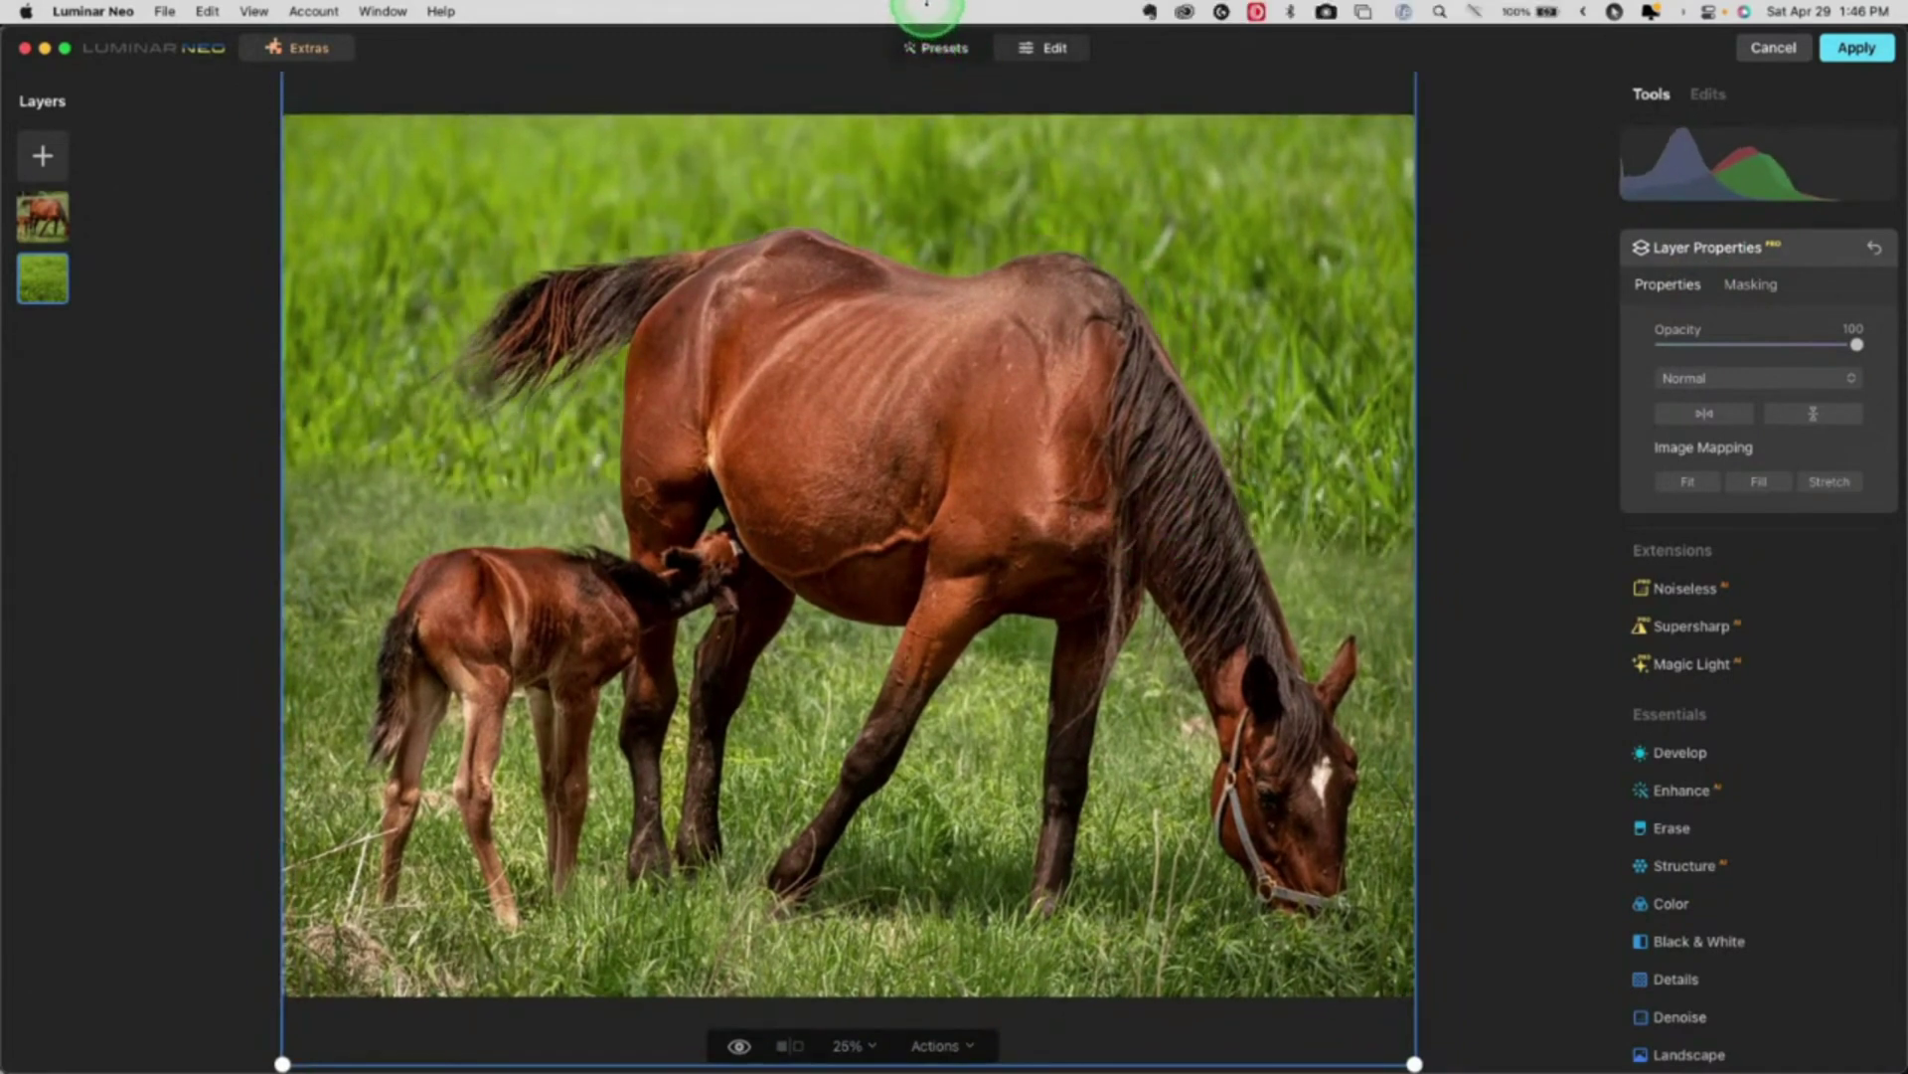
pyautogui.moveTo(912, 210); pyautogui.dragTo(908, 9)
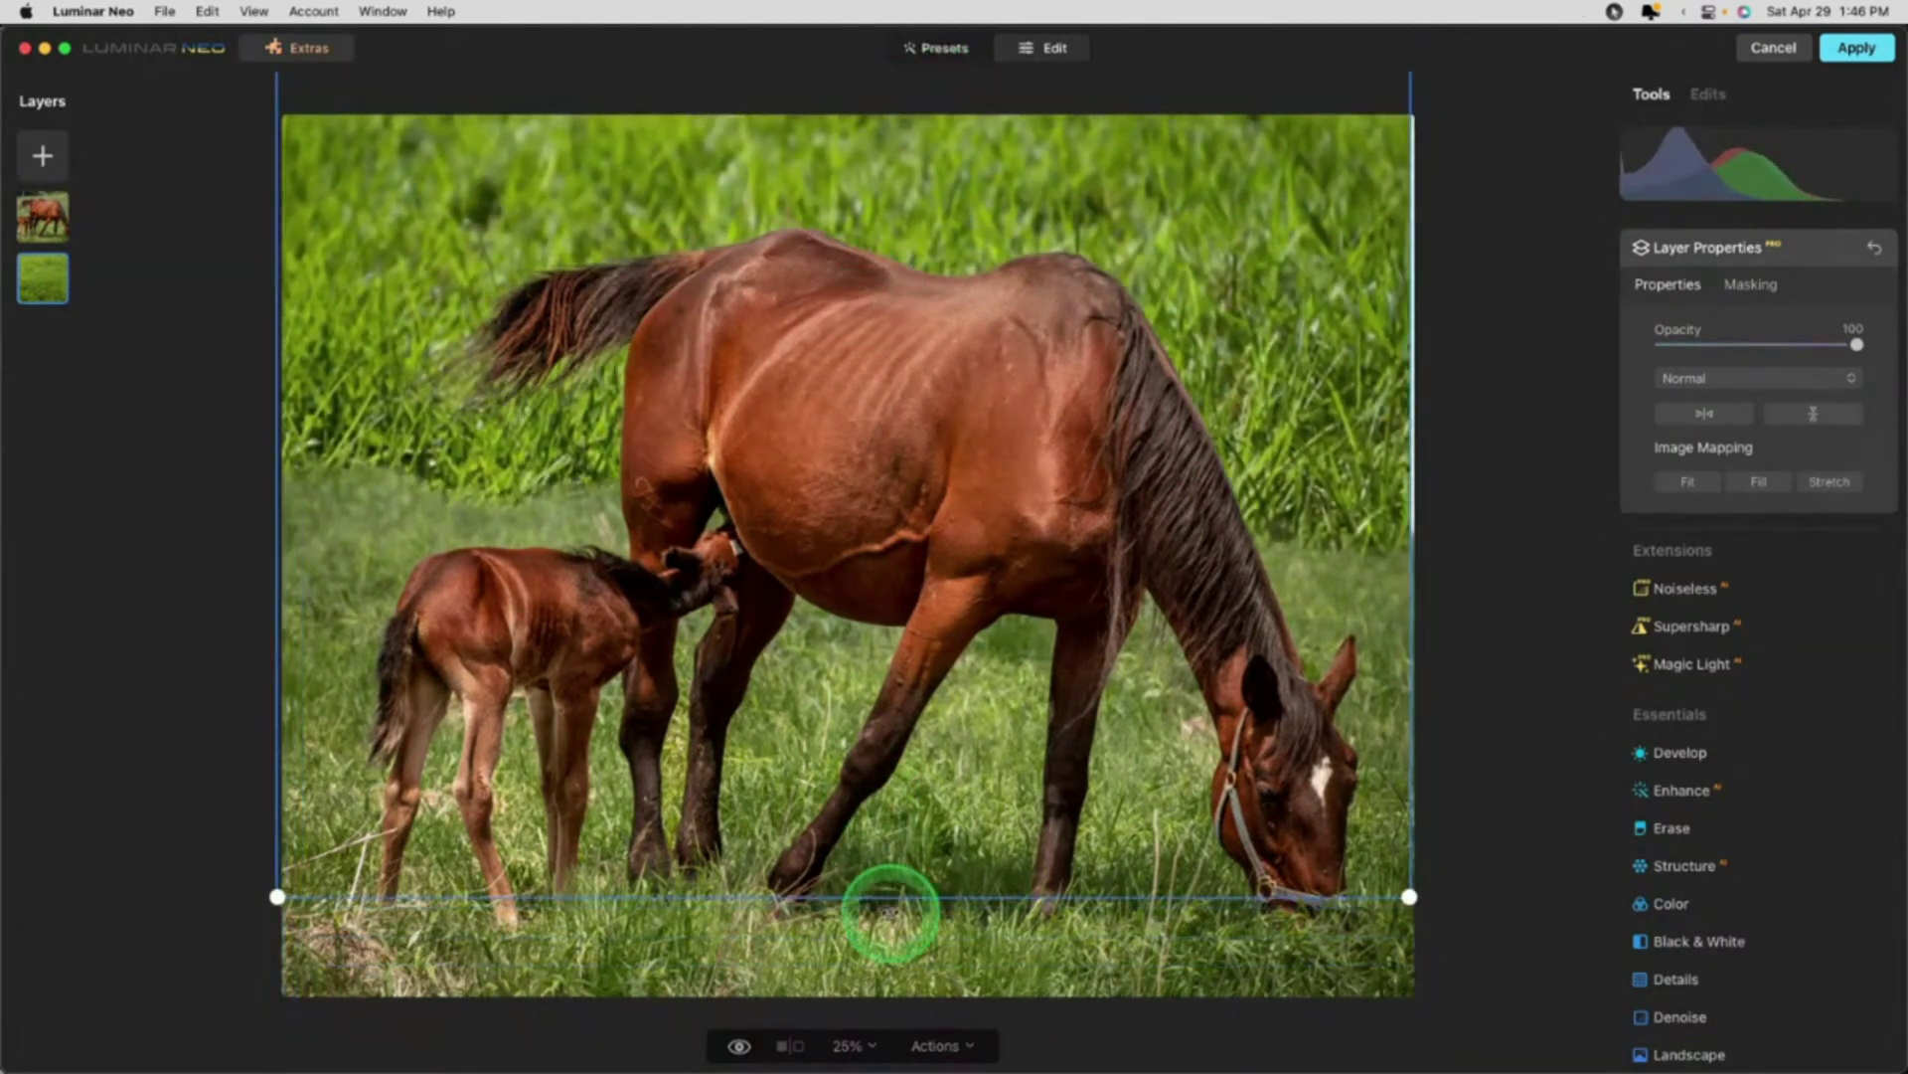
pyautogui.moveTo(889, 900); pyautogui.dragTo(883, 954)
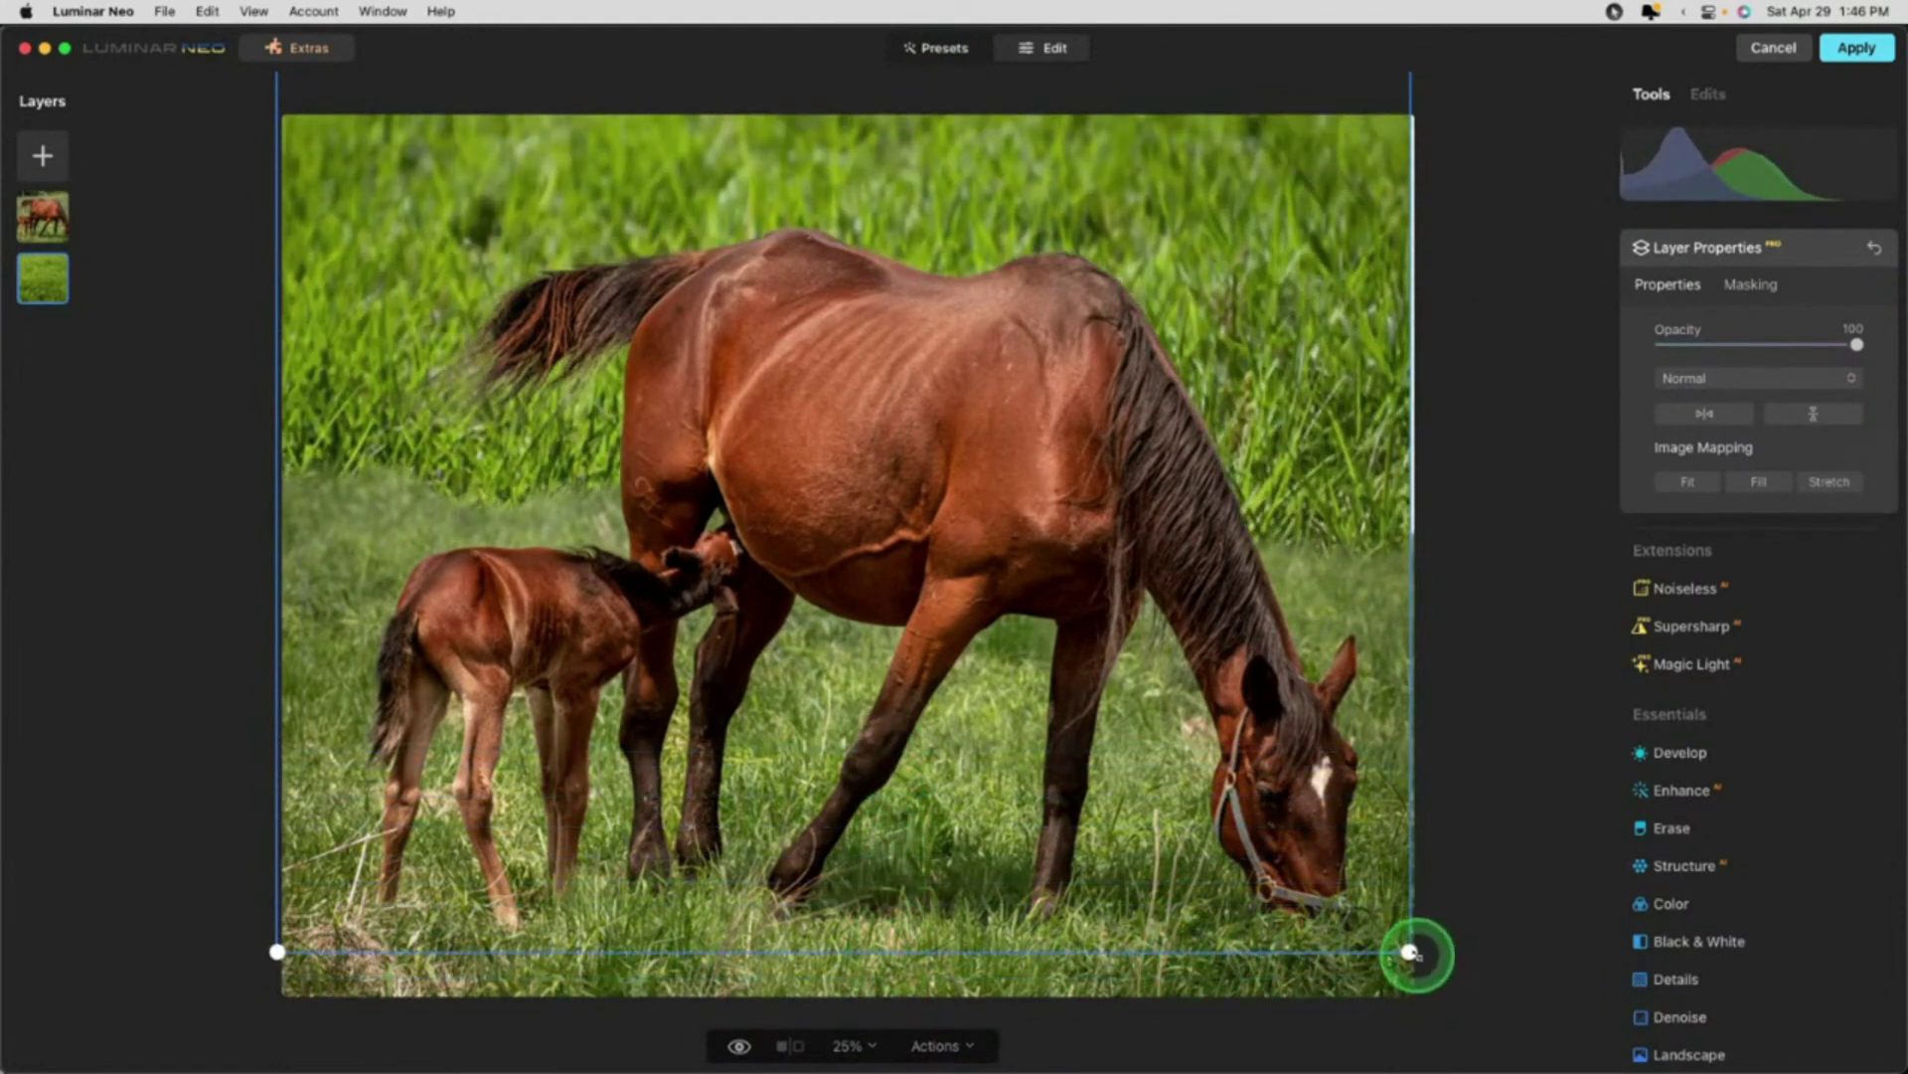
pyautogui.moveTo(1411, 955); pyautogui.dragTo(1428, 964)
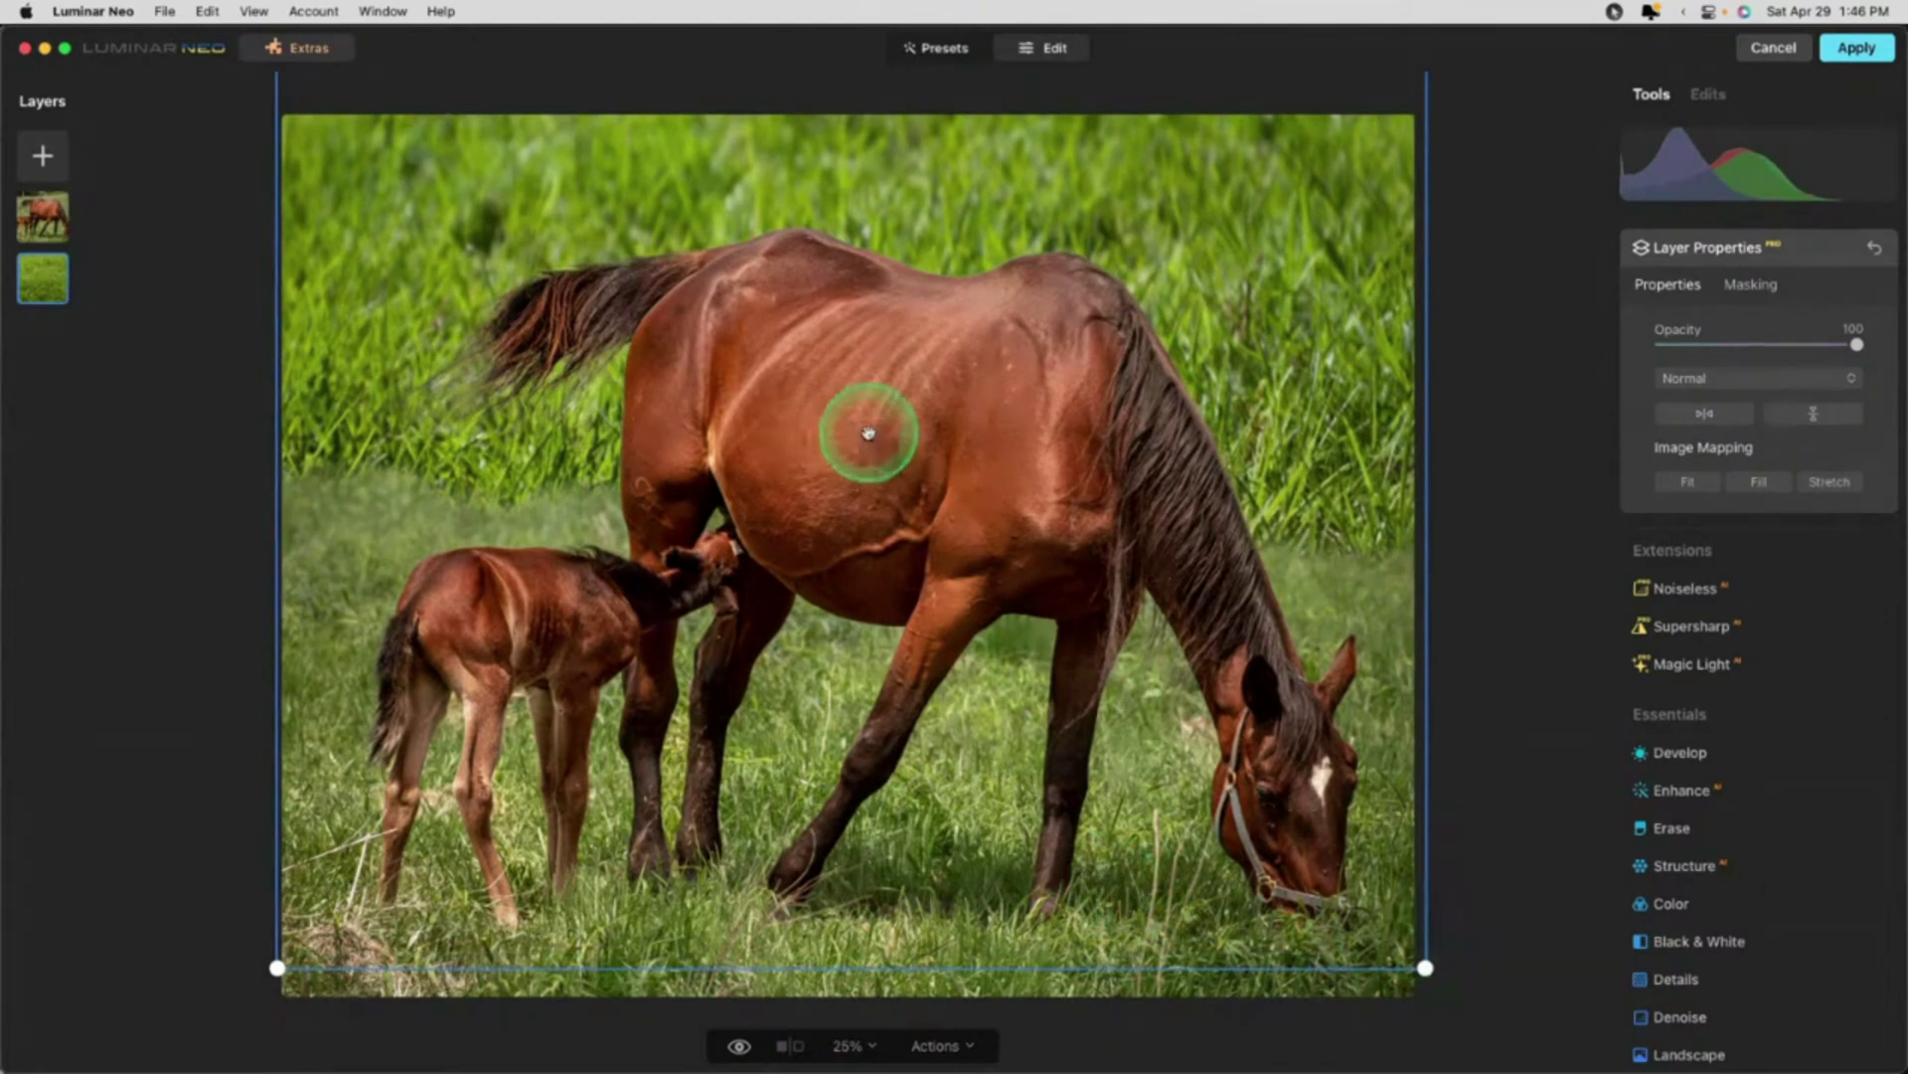
pyautogui.moveTo(877, 364); pyautogui.dragTo(877, 614)
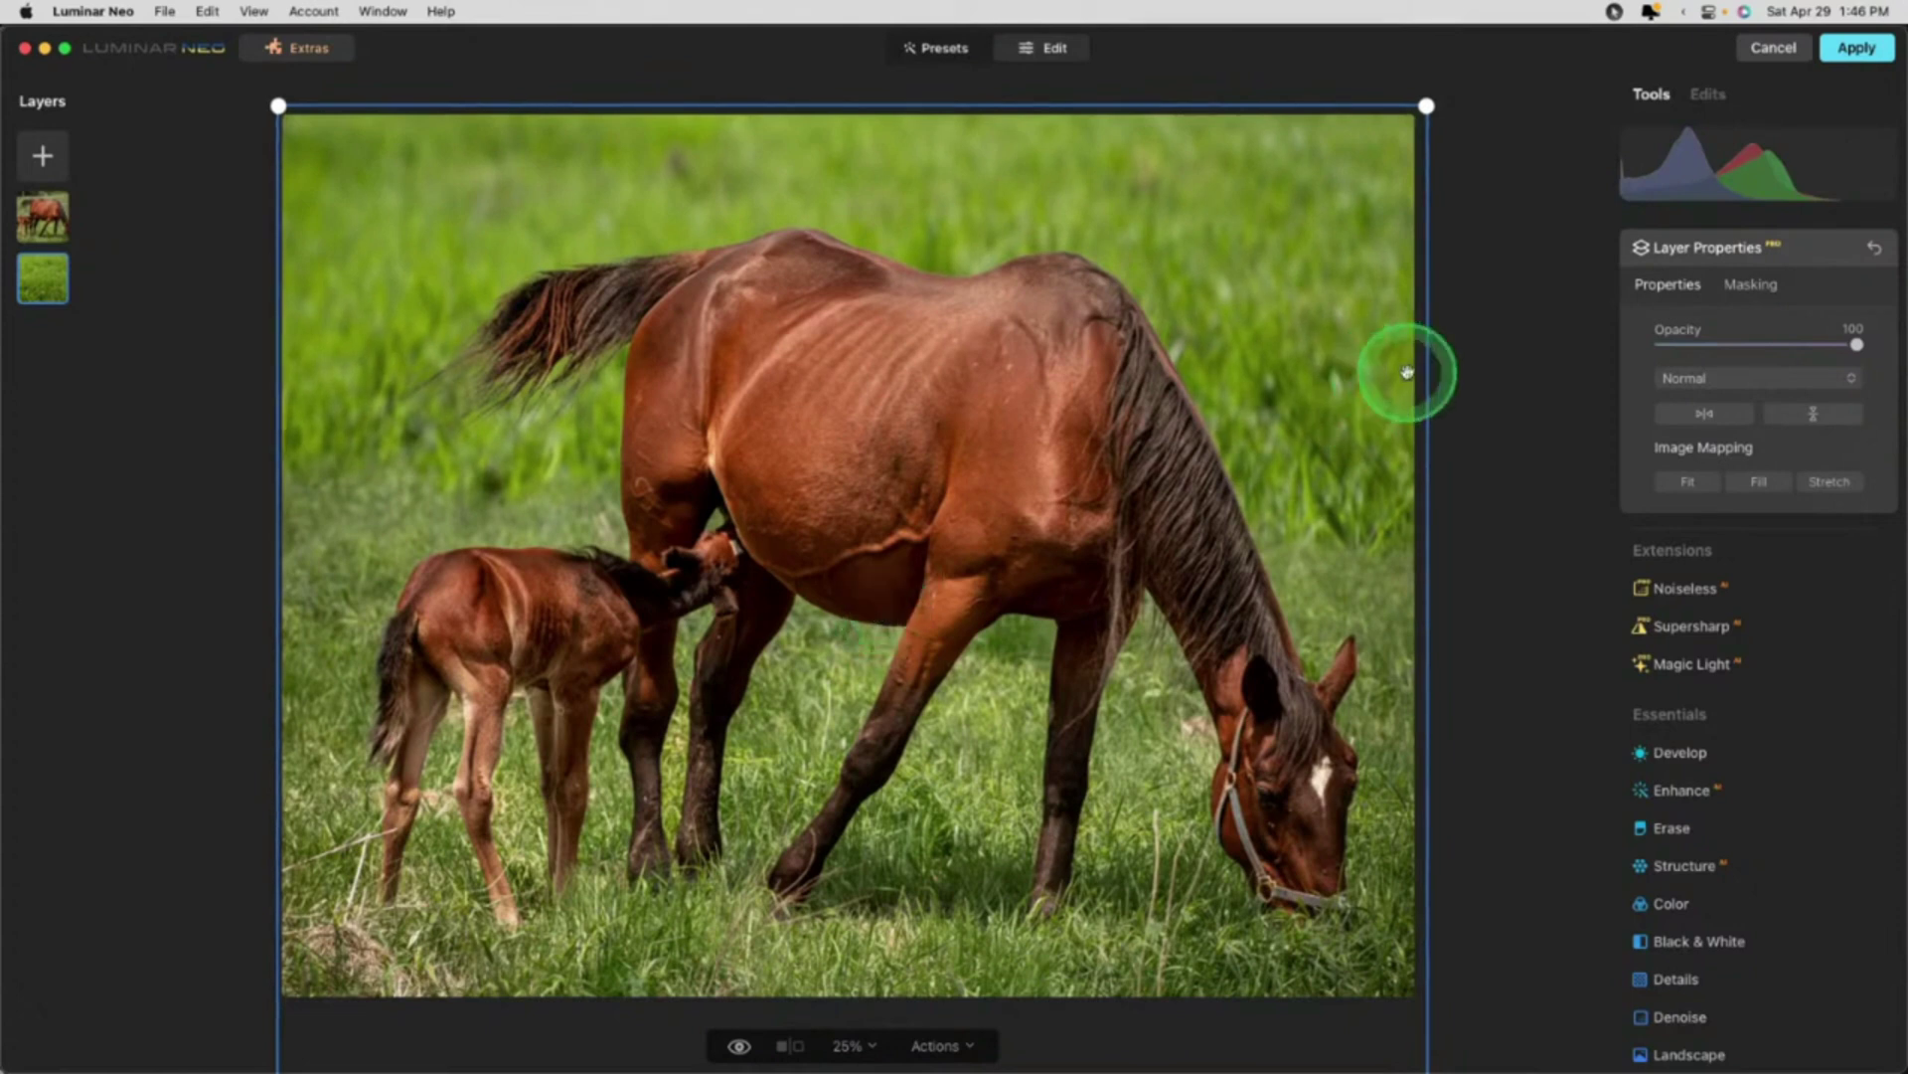
pyautogui.moveTo(1427, 364); pyautogui.dragTo(1565, 369)
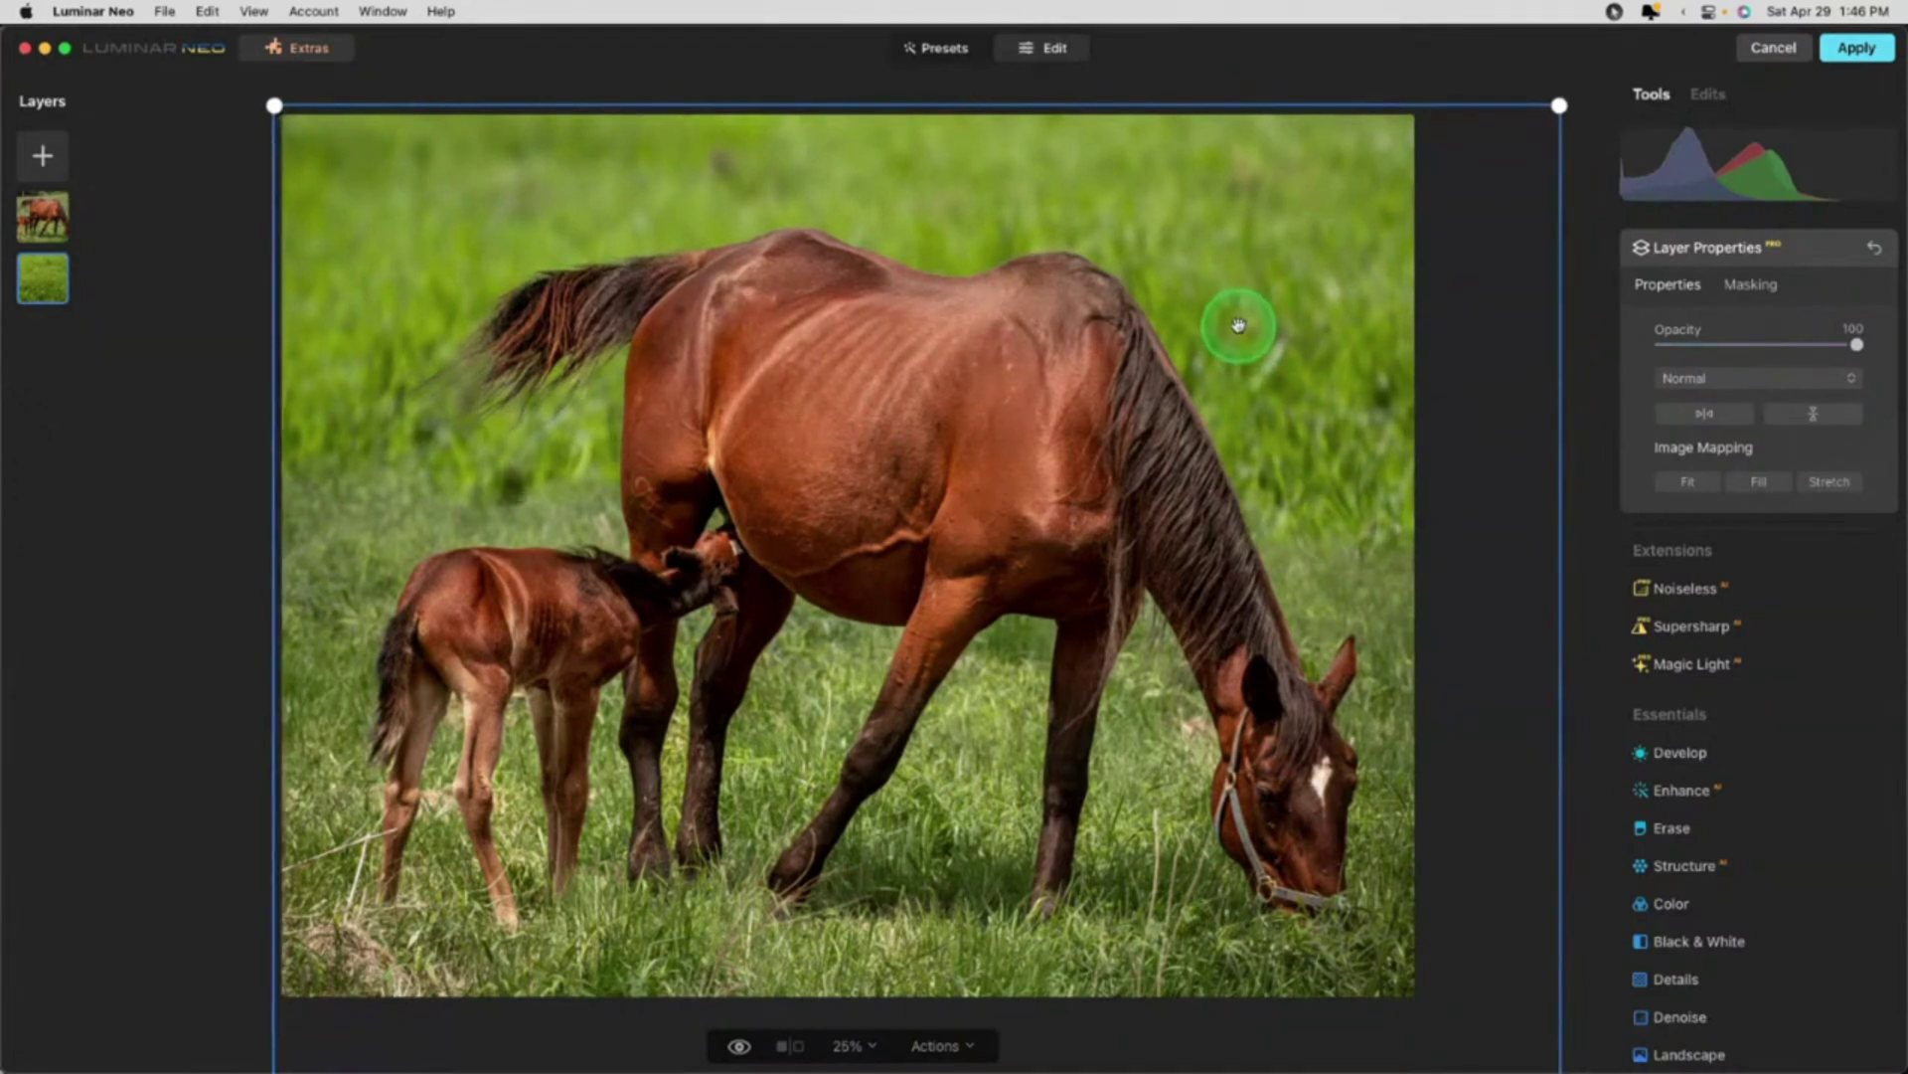
# Step: Lower the grass layer's Structure Amount to about -46 with Boost 19
pyautogui.click(1820, 250)
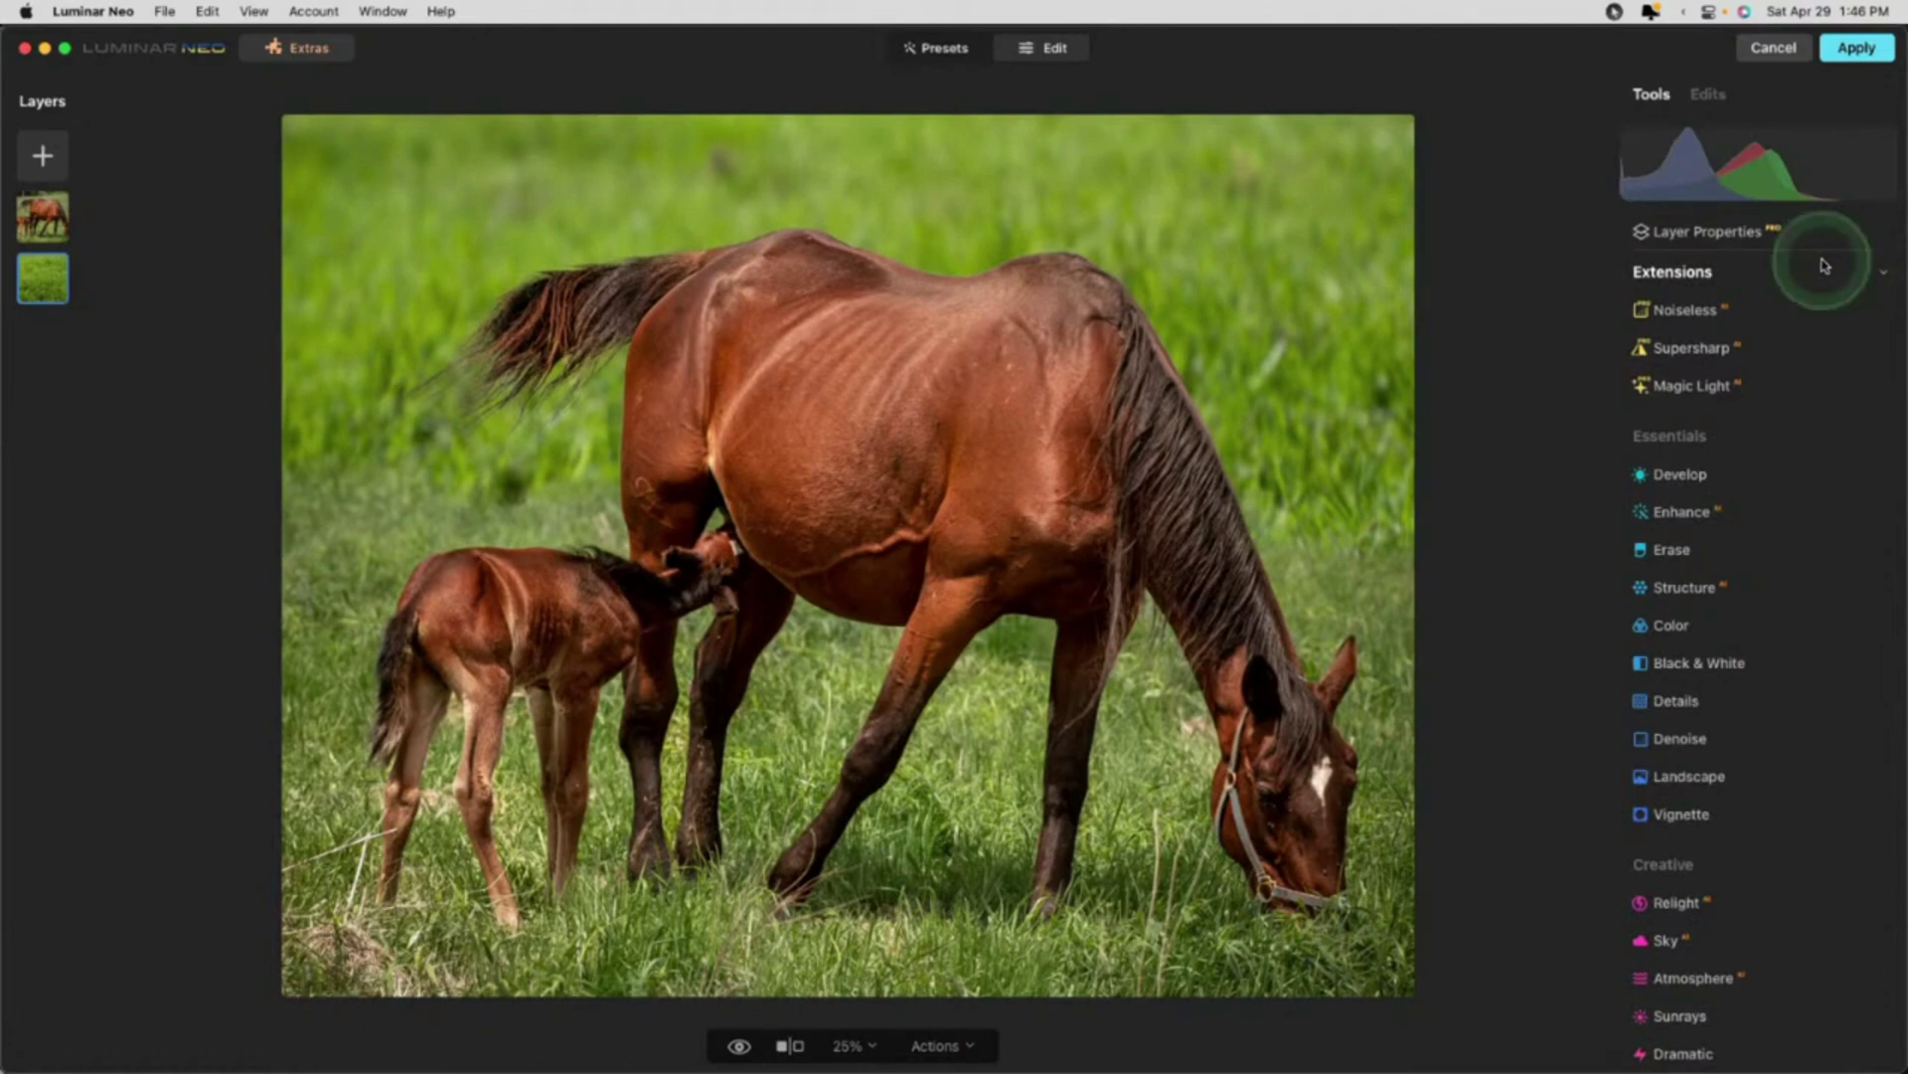
pyautogui.click(1695, 587)
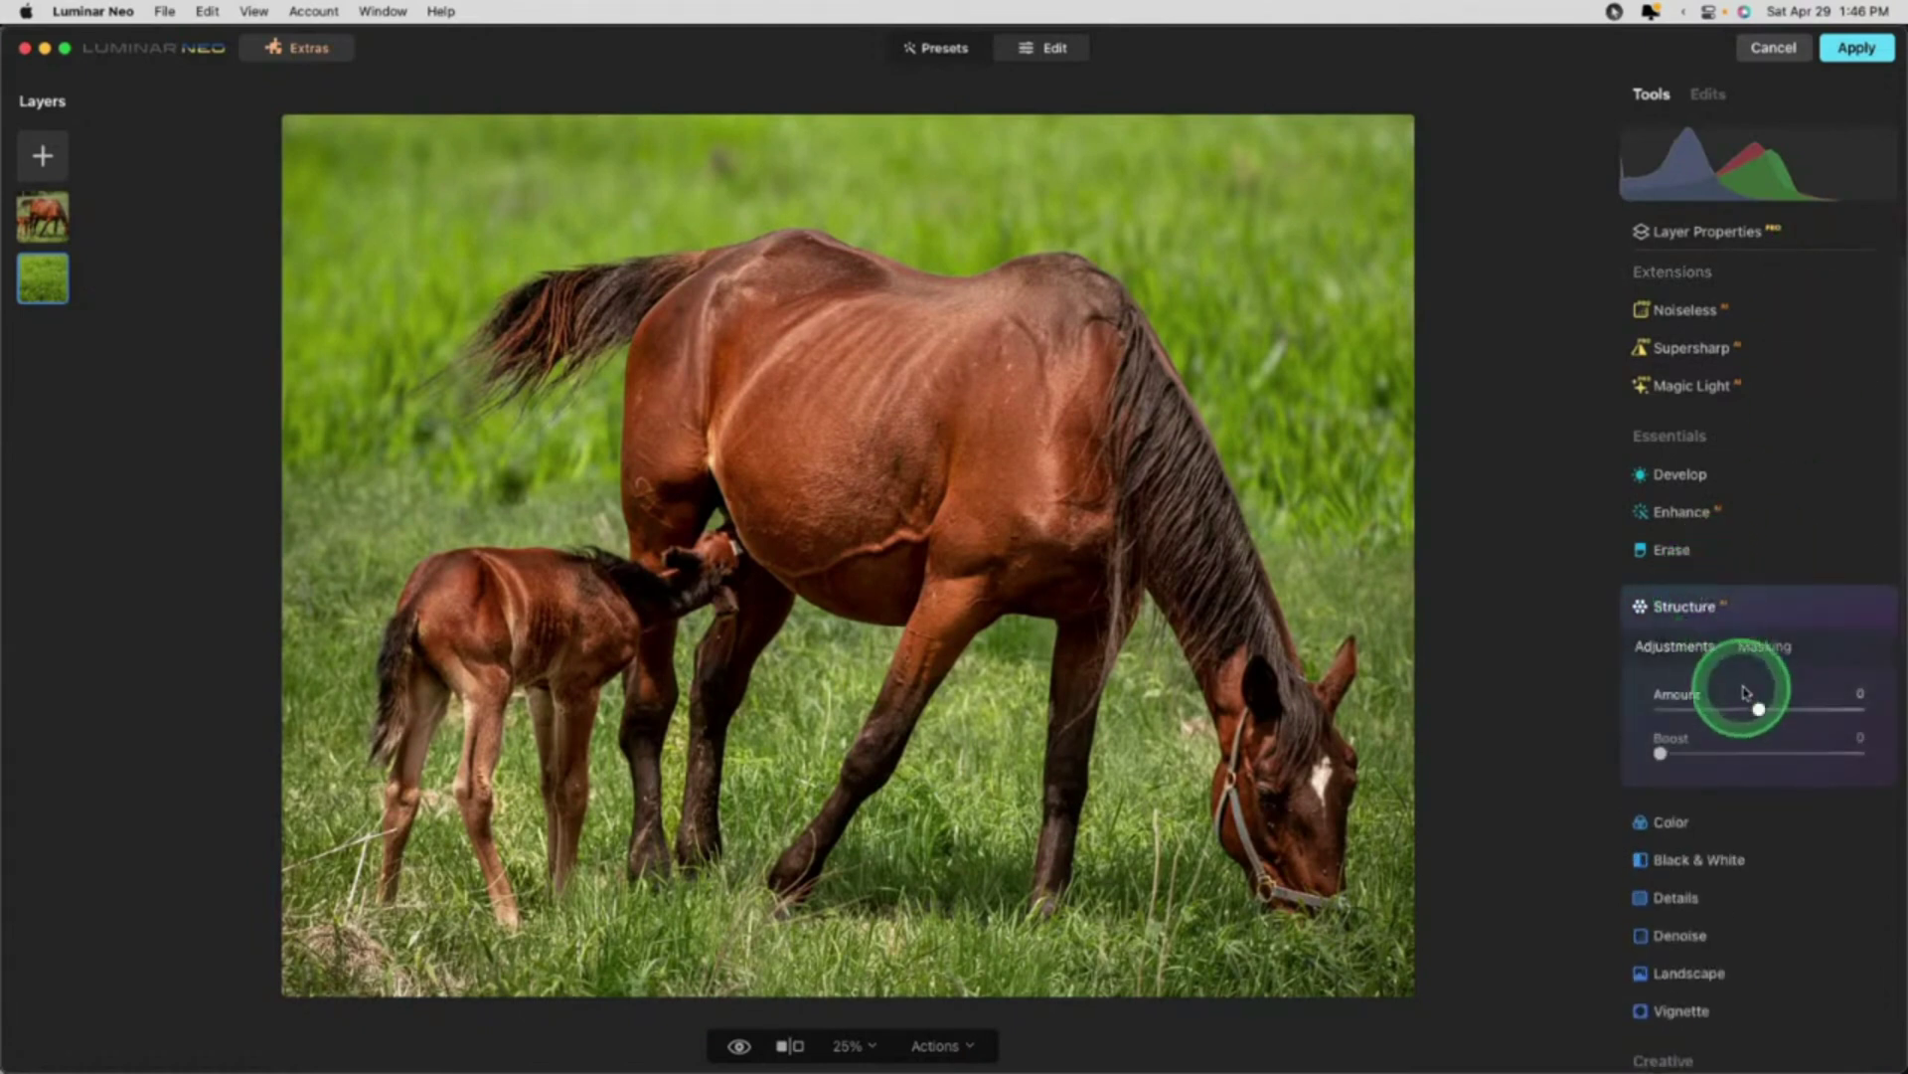
pyautogui.moveTo(1745, 690)
pyautogui.mouseDown()
pyautogui.moveTo(1756, 710)
pyautogui.moveTo(1717, 710)
pyautogui.mouseUp()
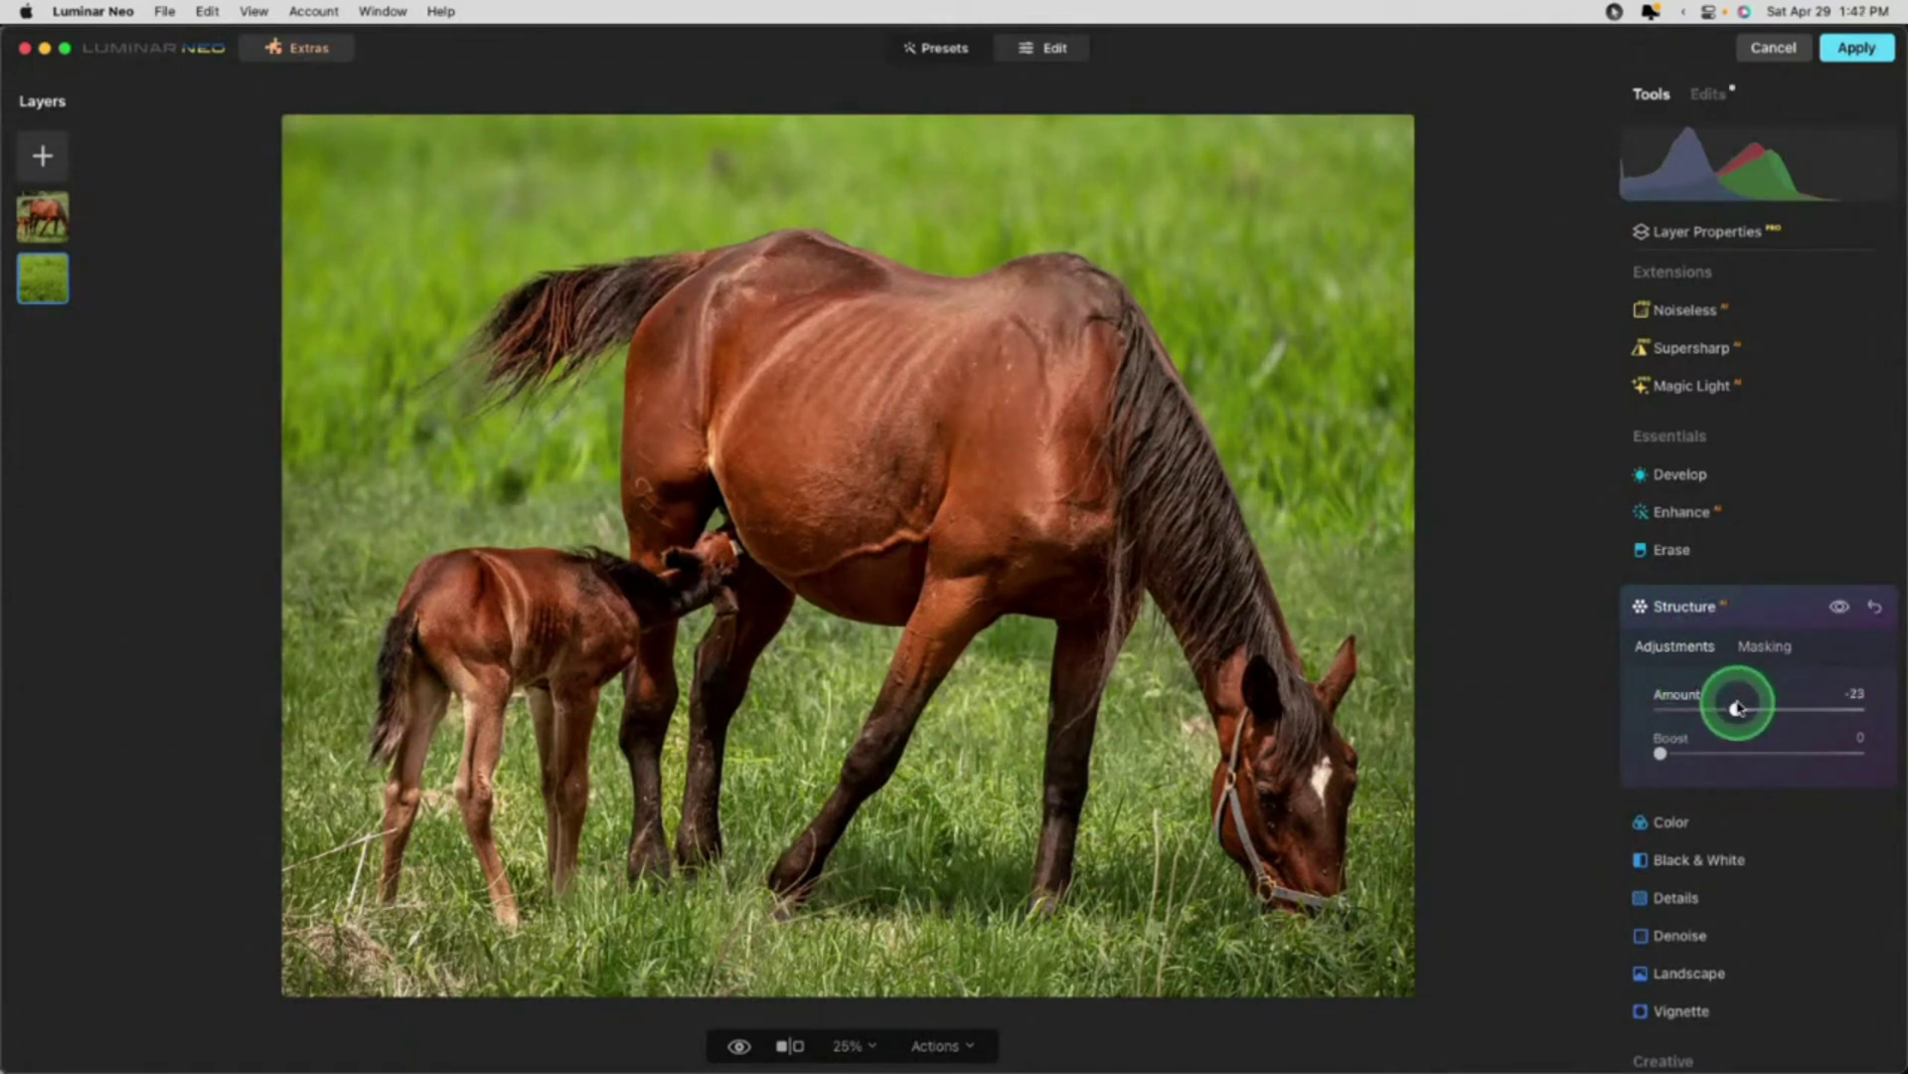
pyautogui.moveTo(1725, 708); pyautogui.dragTo(1700, 758)
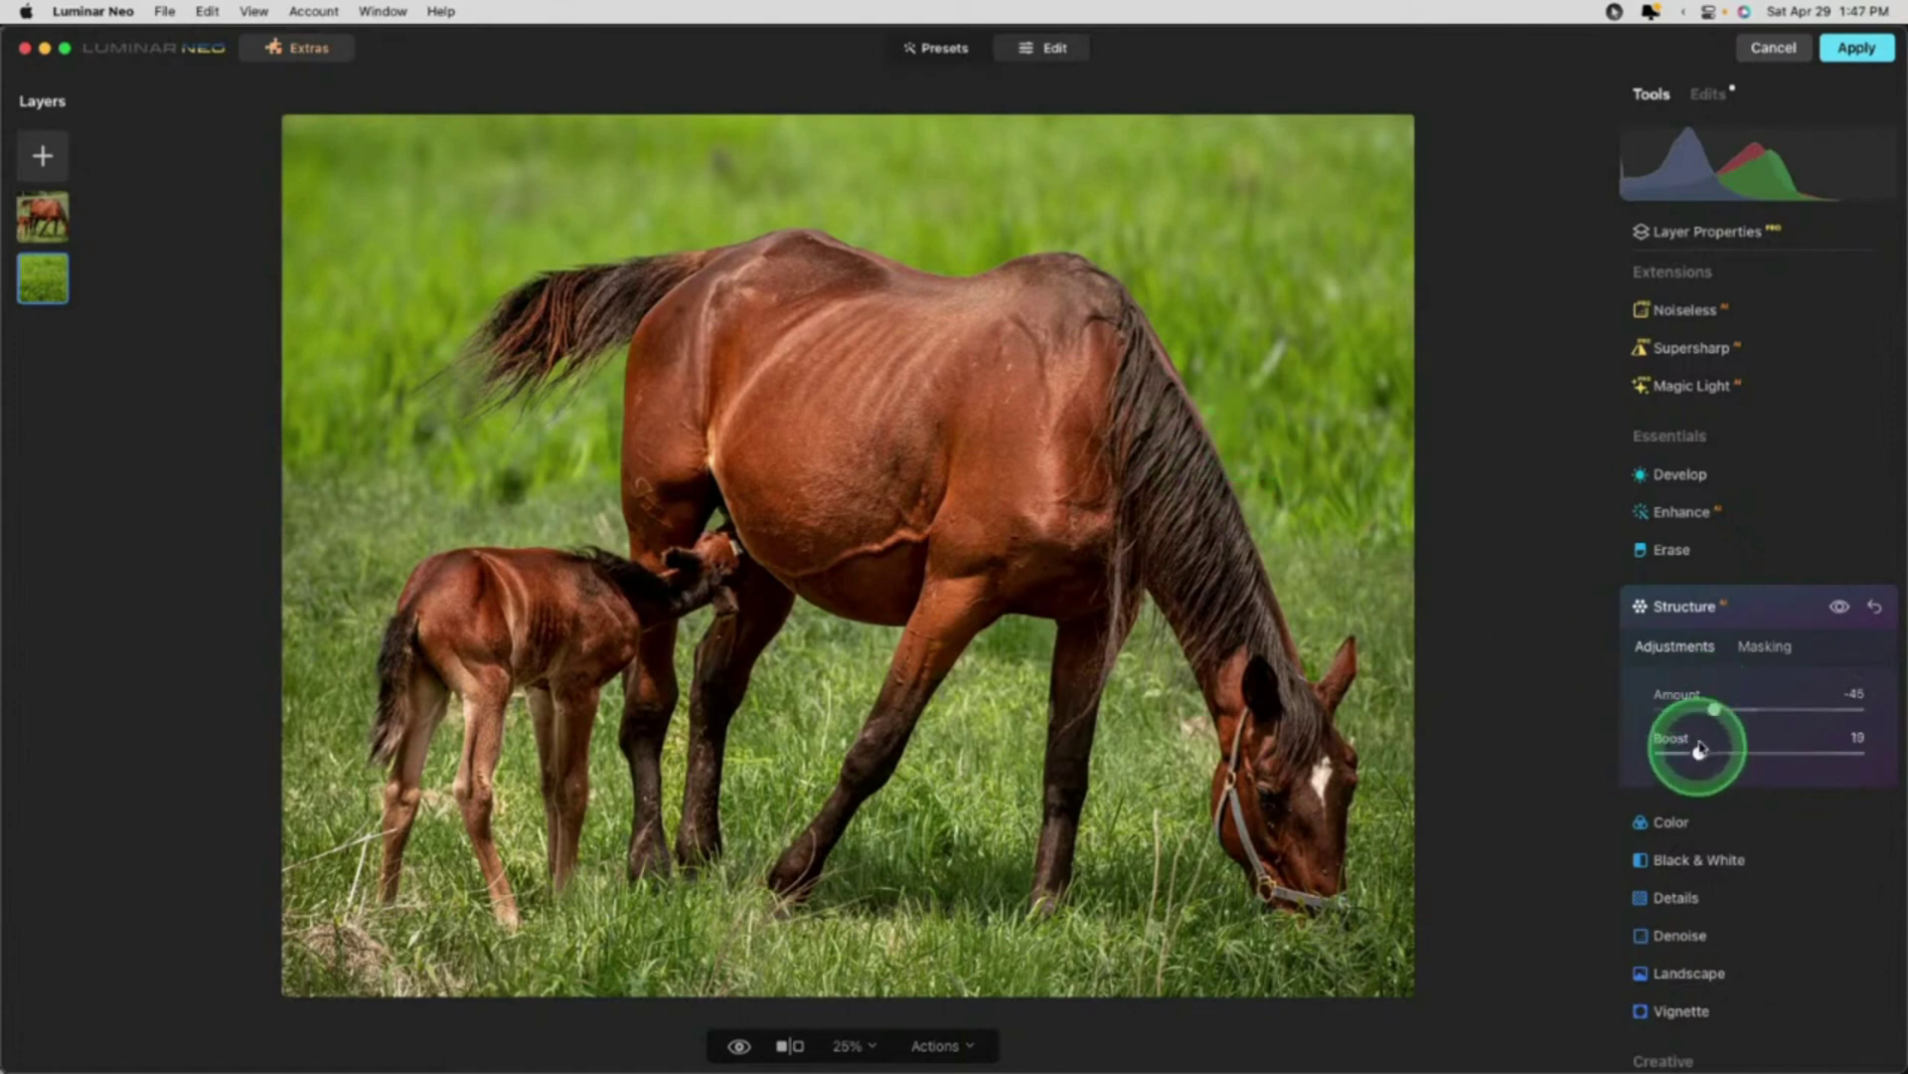
# Step: Mask the Structure effect with a linear gradient from the horse's belly up to its back
pyautogui.click(1764, 646)
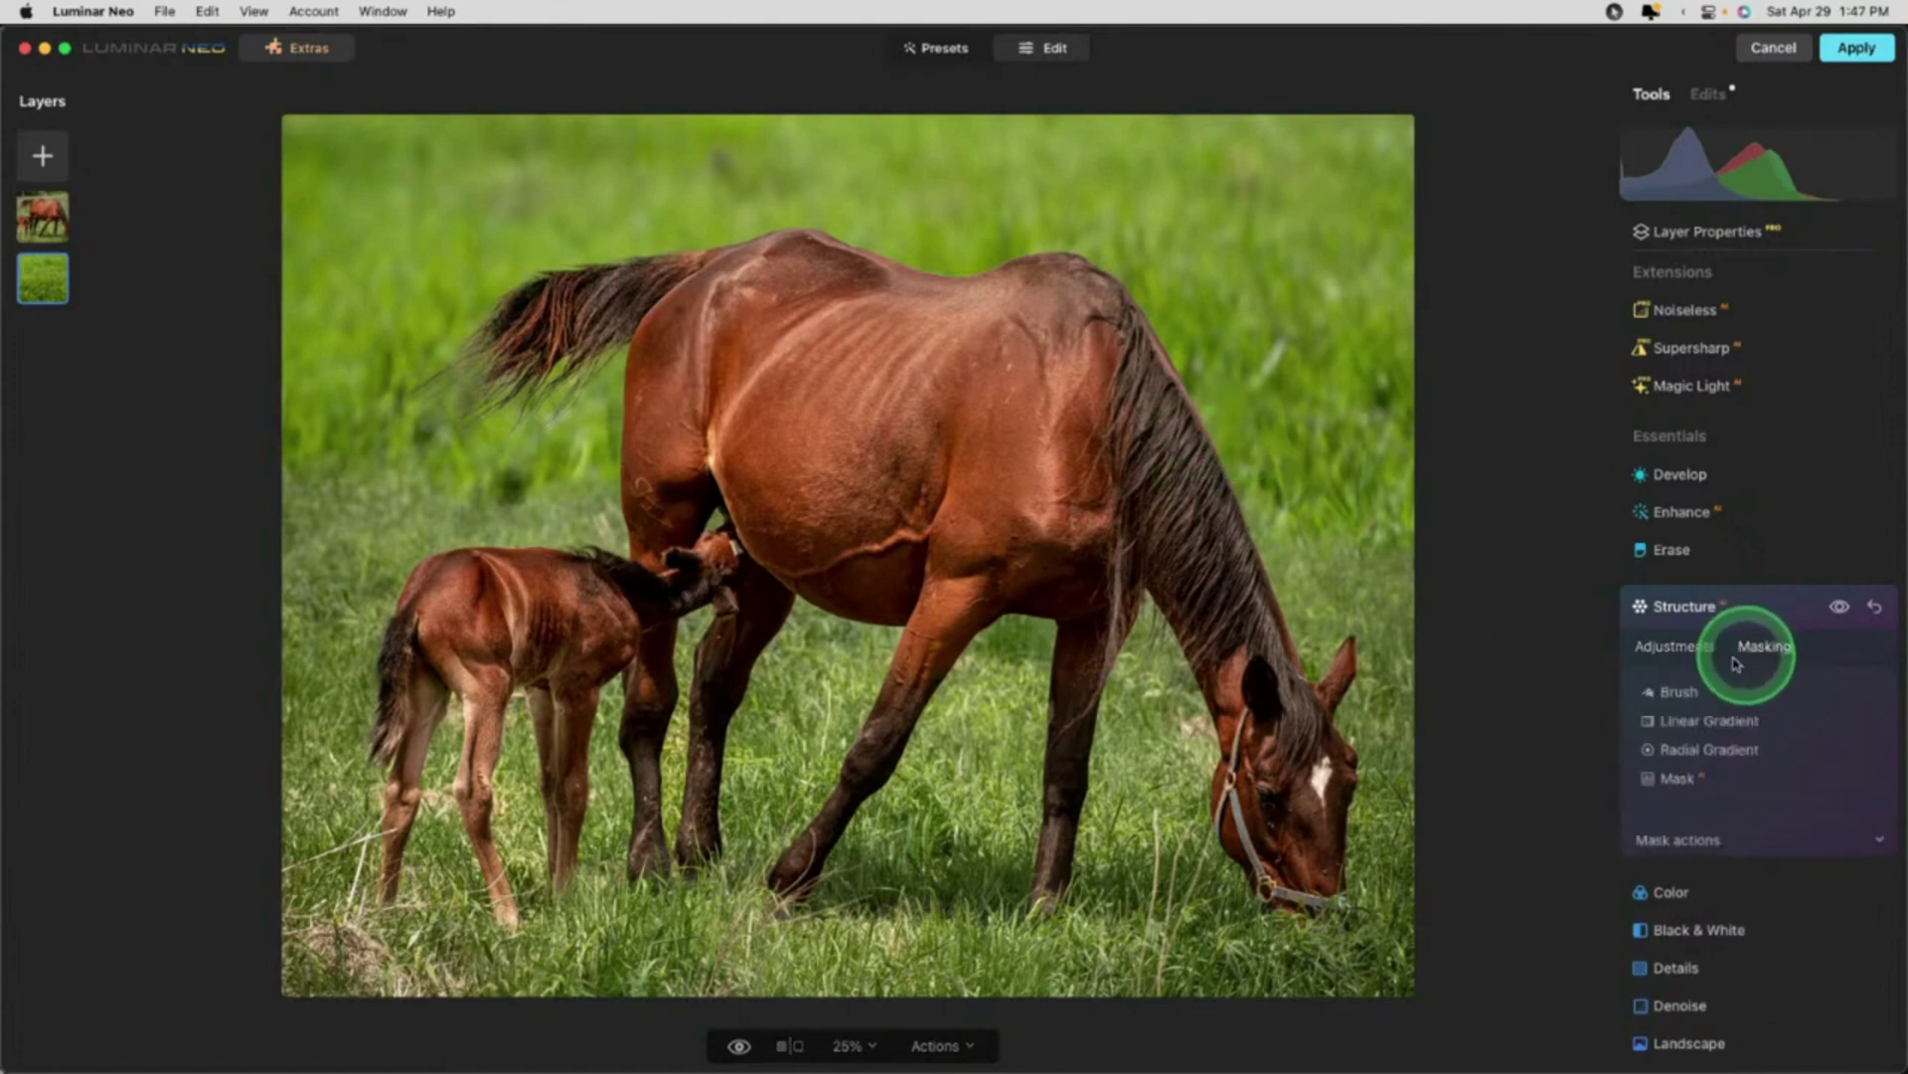
pyautogui.click(1680, 723)
pyautogui.moveTo(922, 507); pyautogui.dragTo(930, 246)
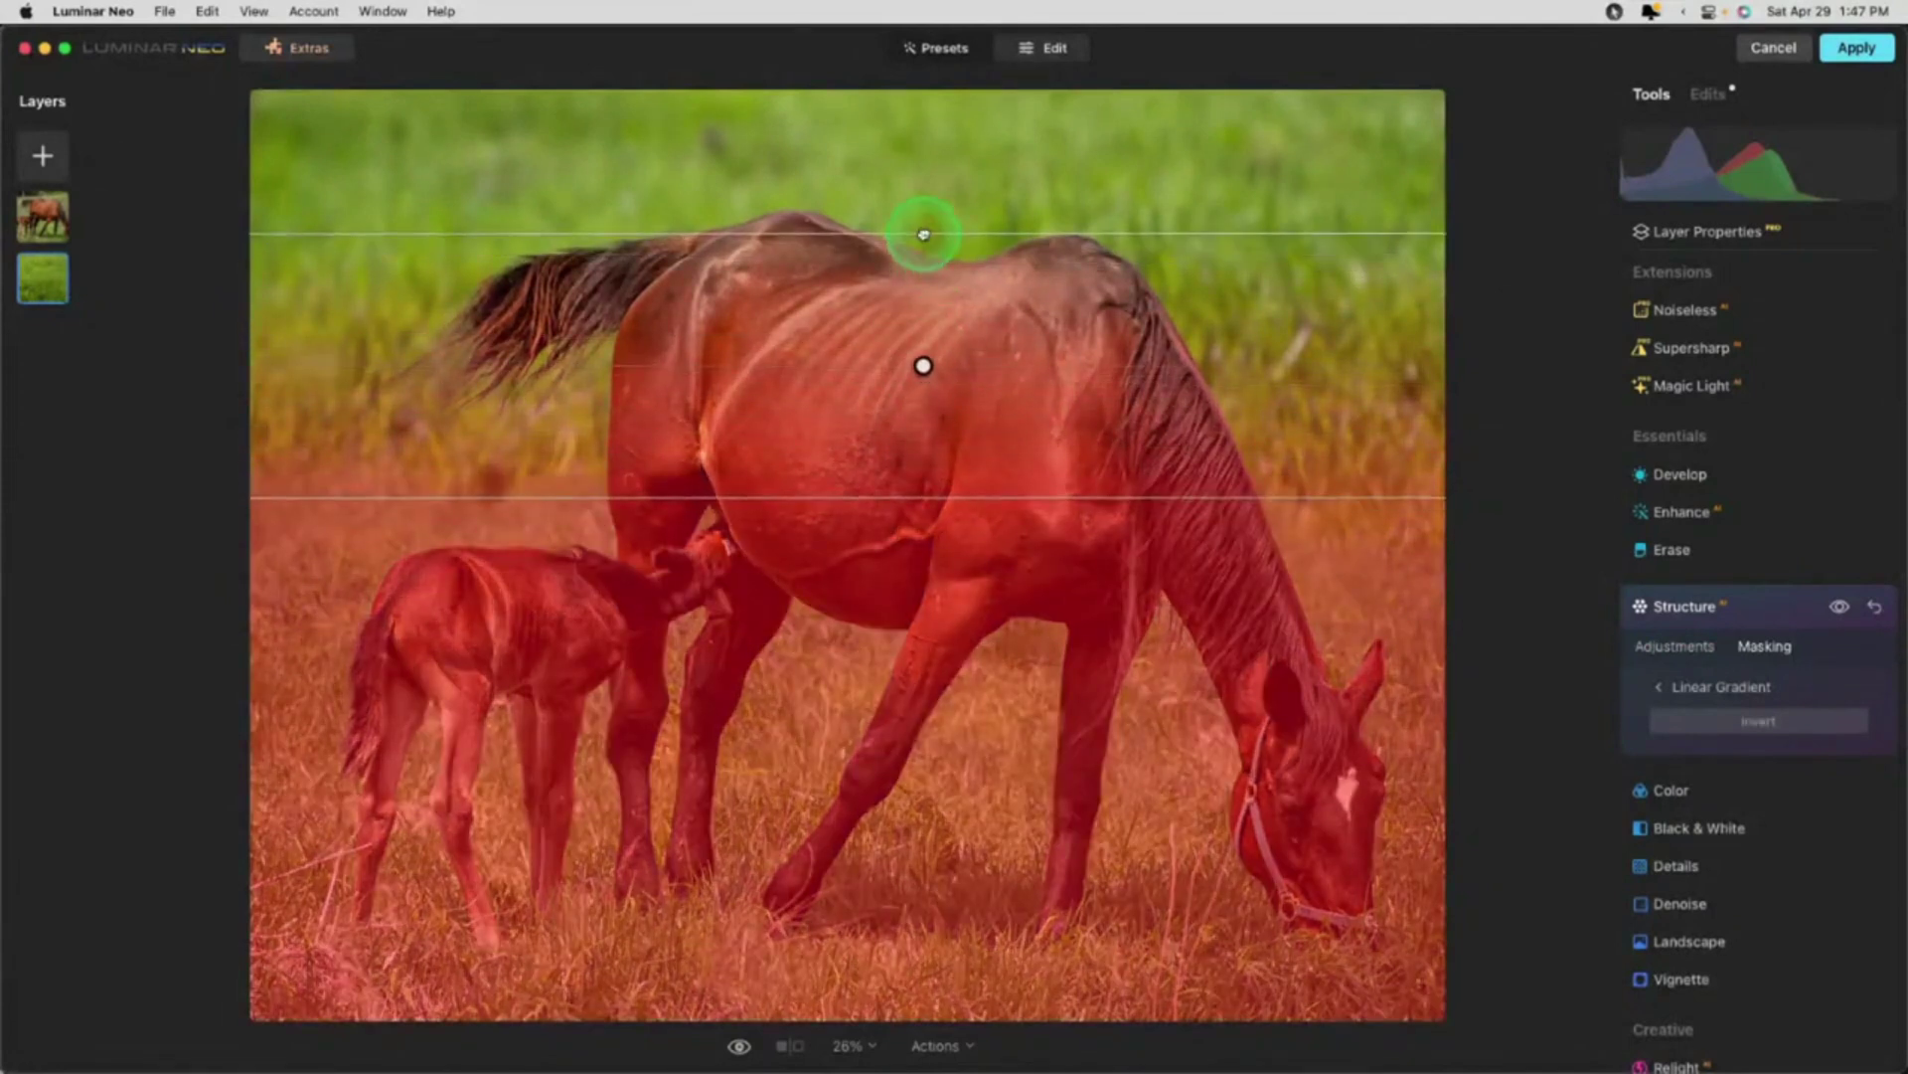
pyautogui.click(1771, 604)
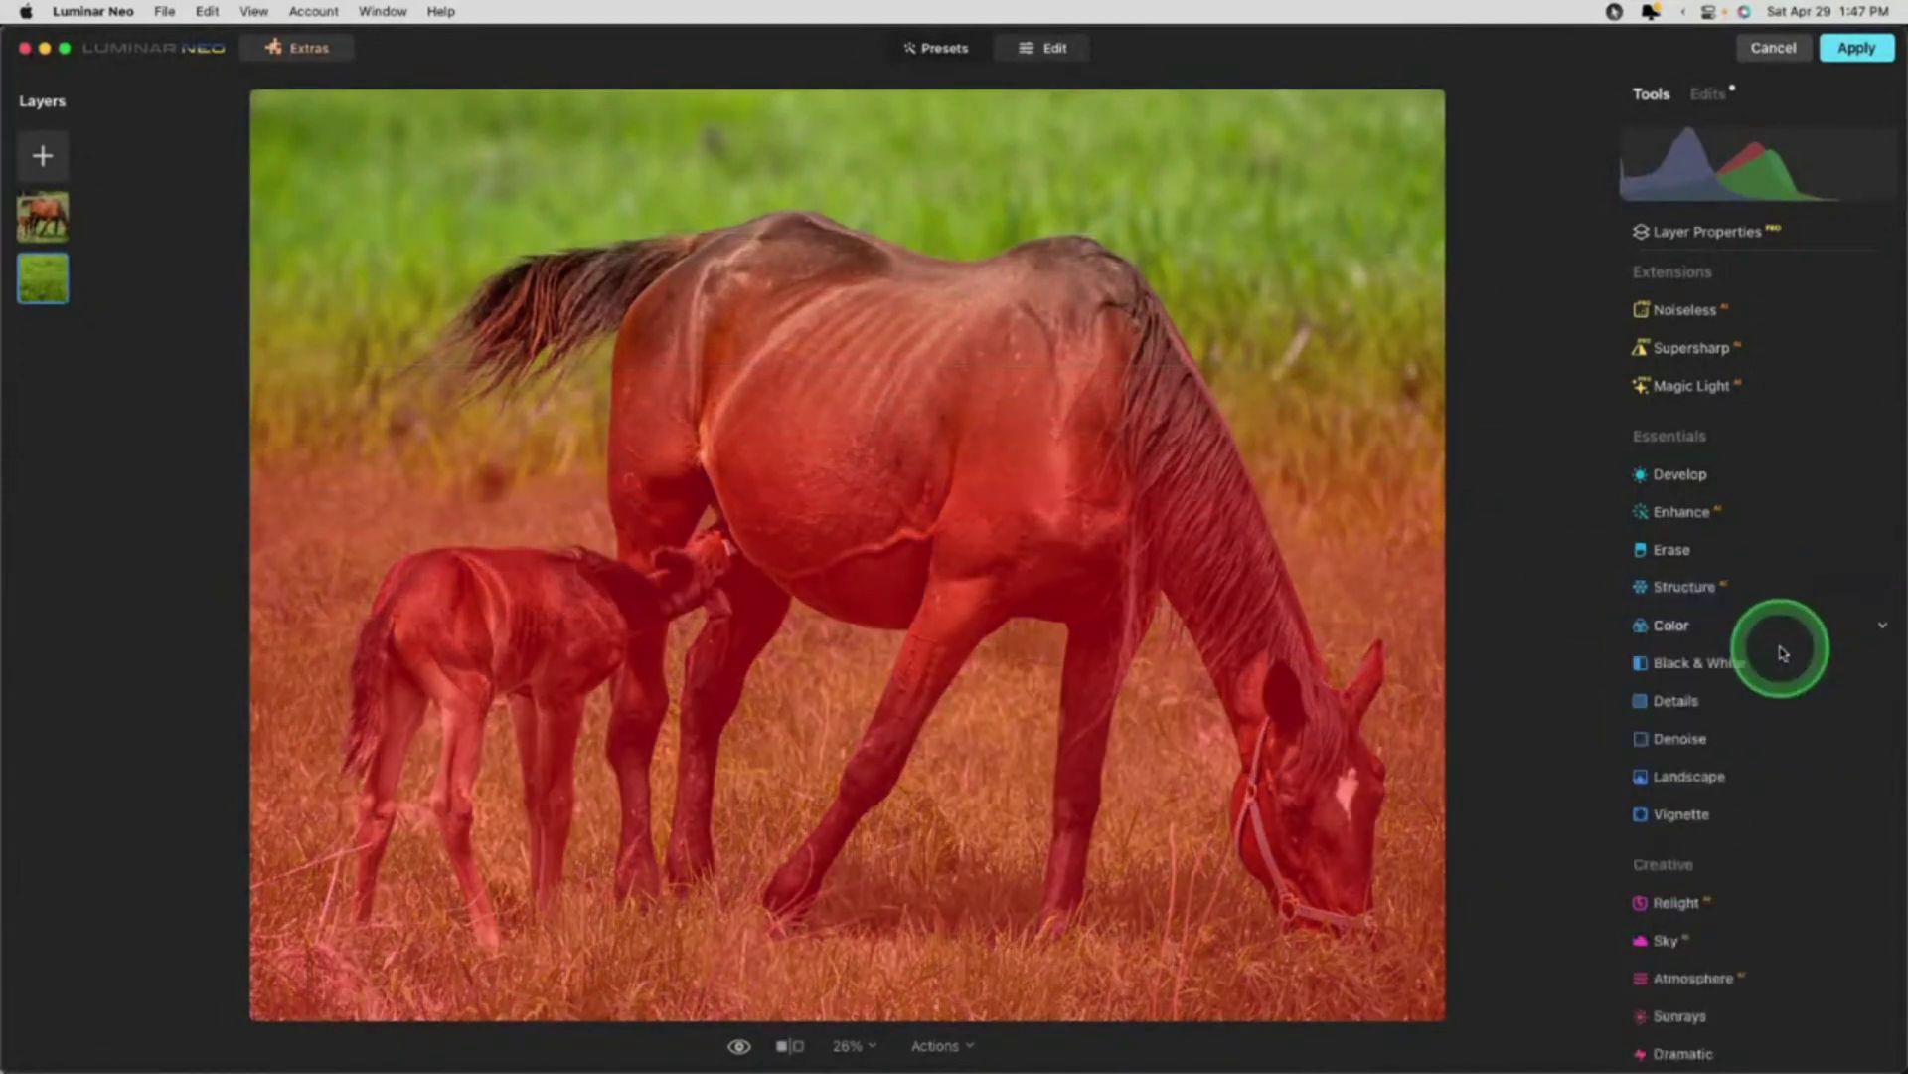
# Step: In the Color tool's HSL Hue mode, shift the Green hue to 11
pyautogui.scroll(-1, 1738, 766)
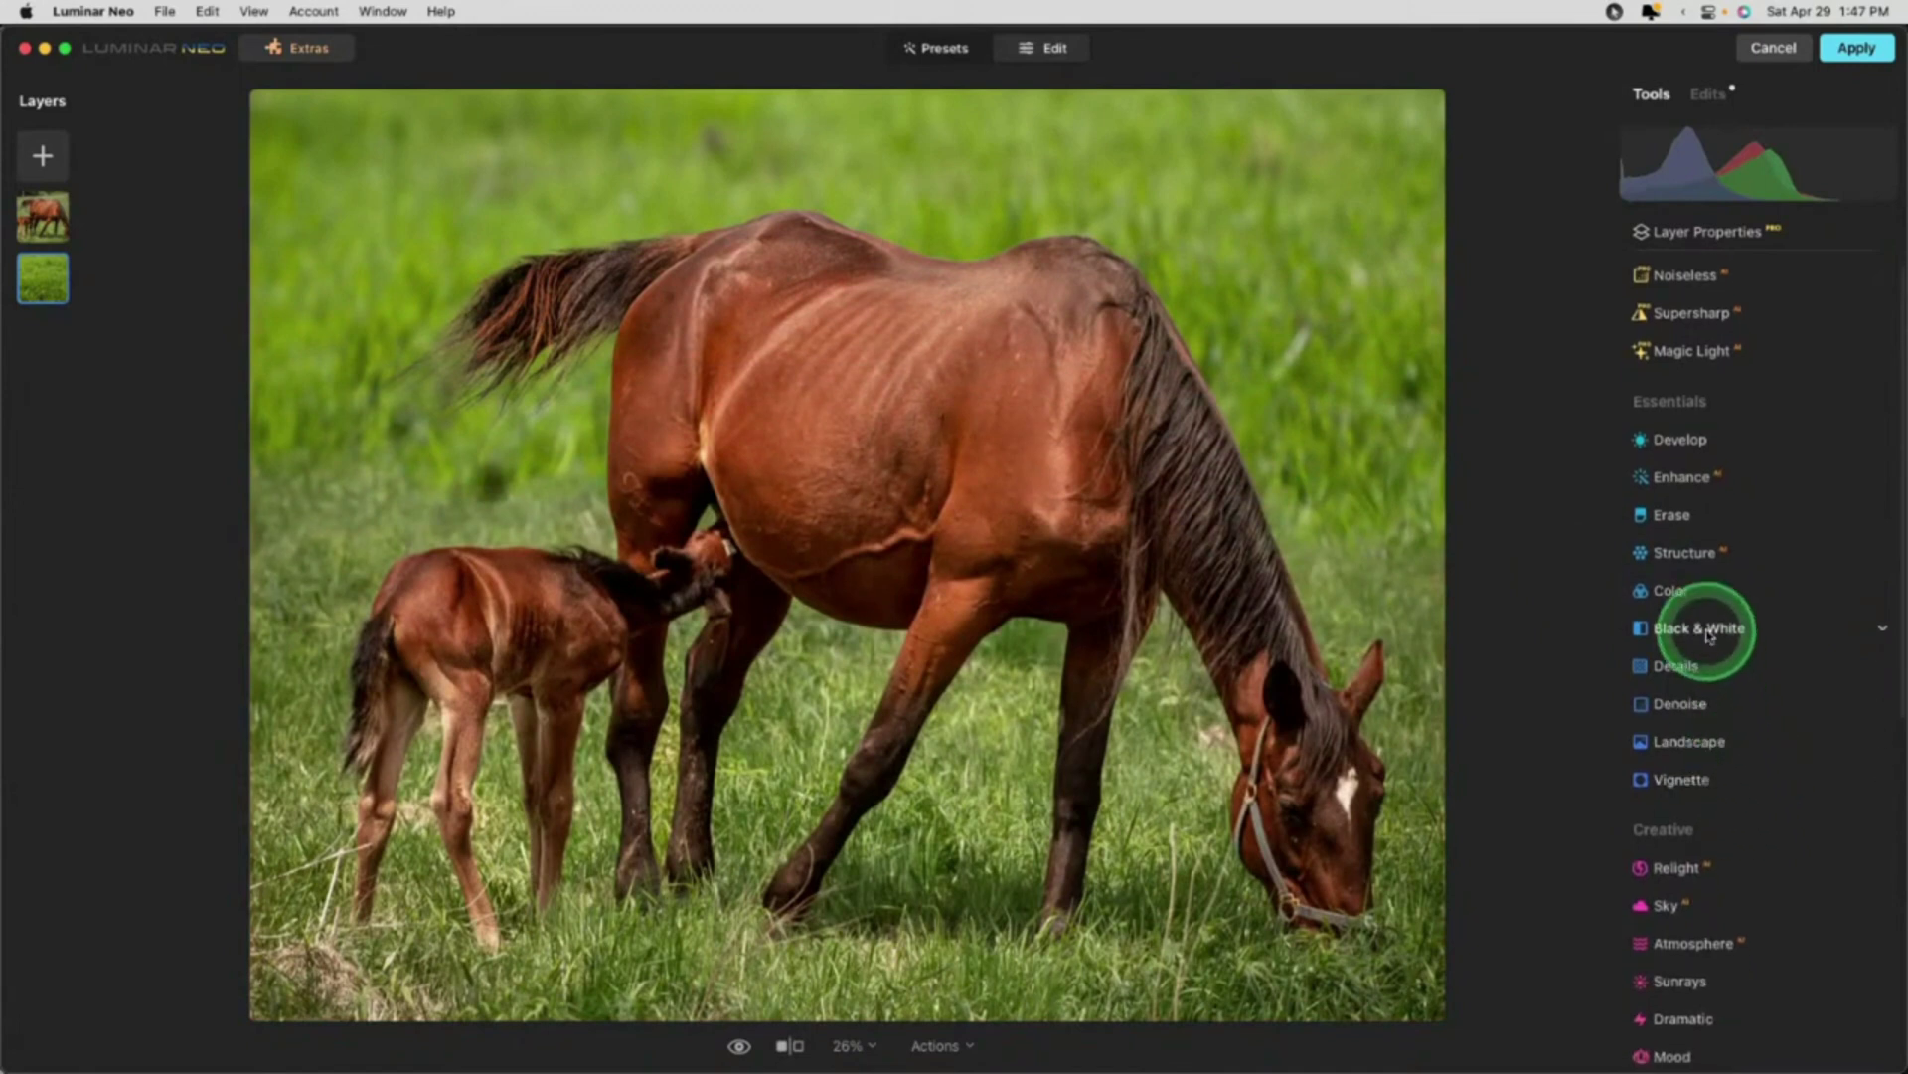
pyautogui.click(1695, 597)
pyautogui.click(1694, 736)
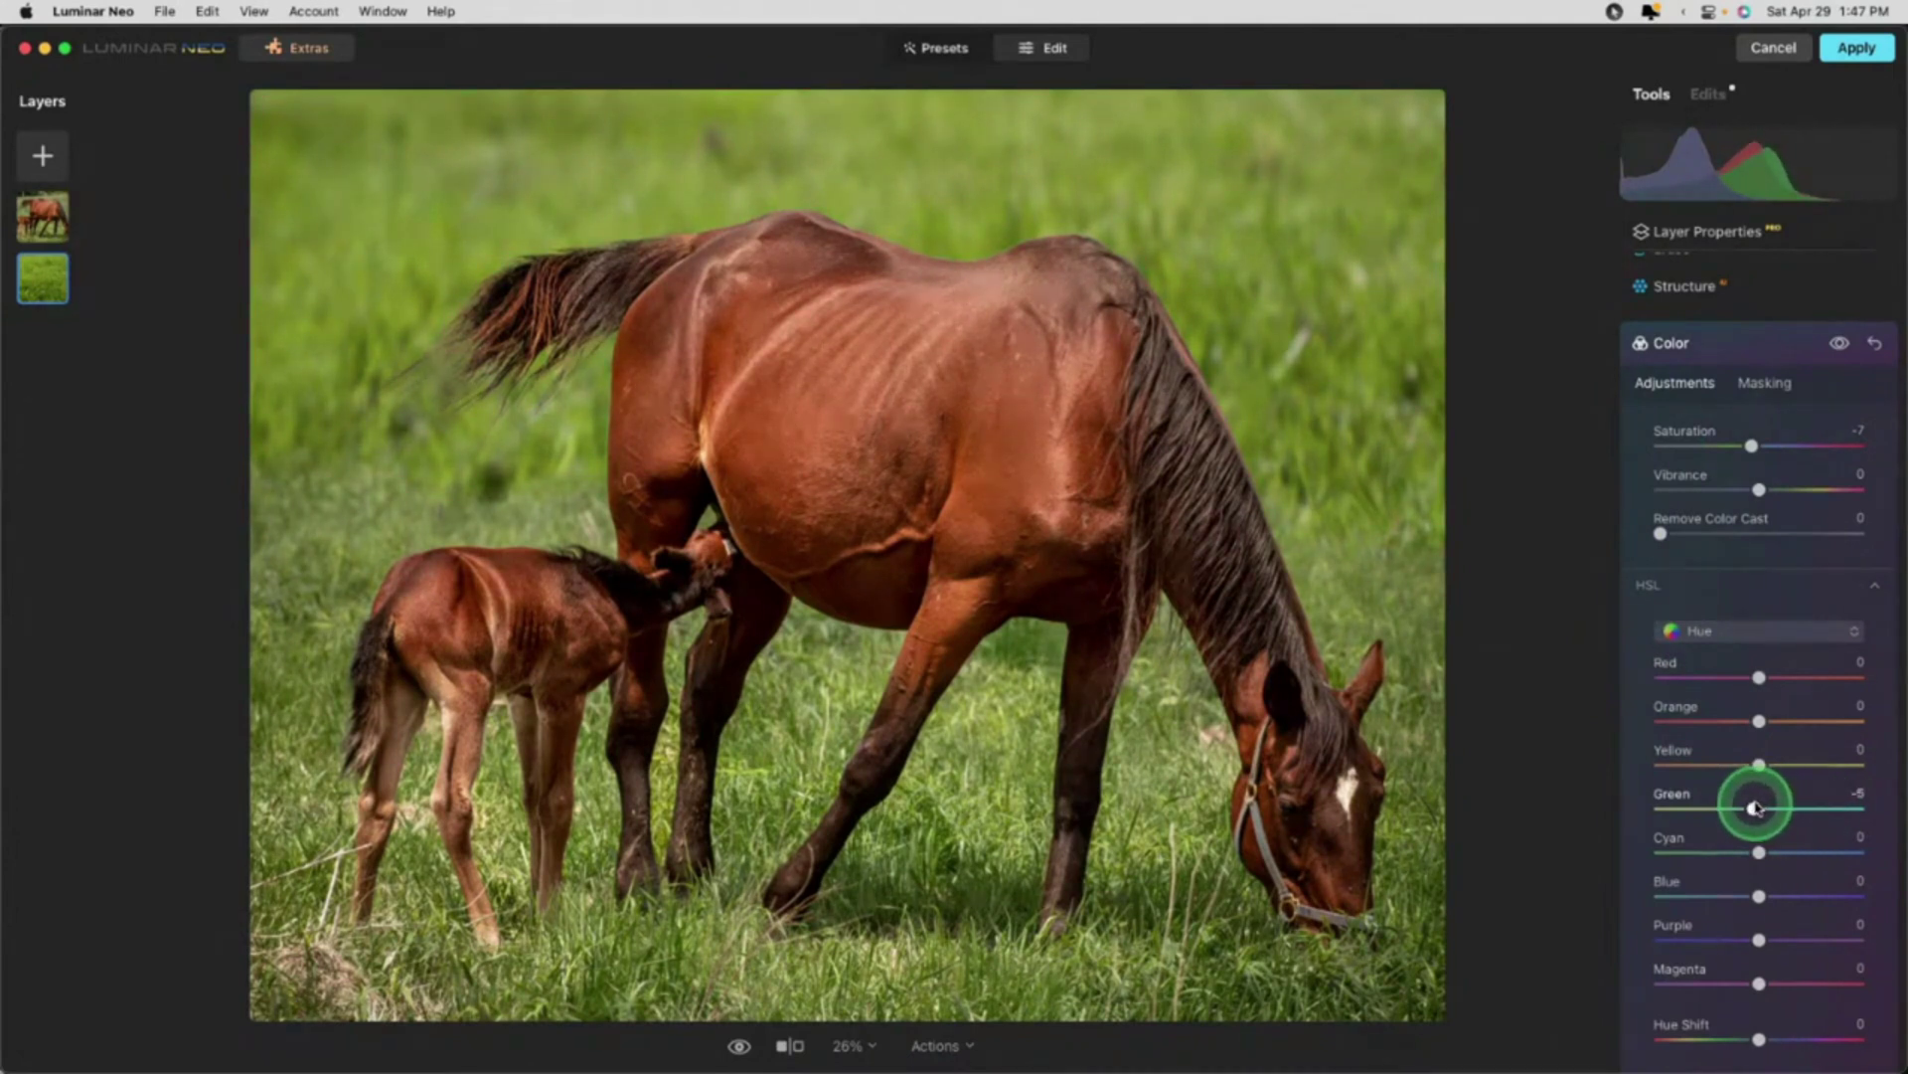
pyautogui.click(1740, 630)
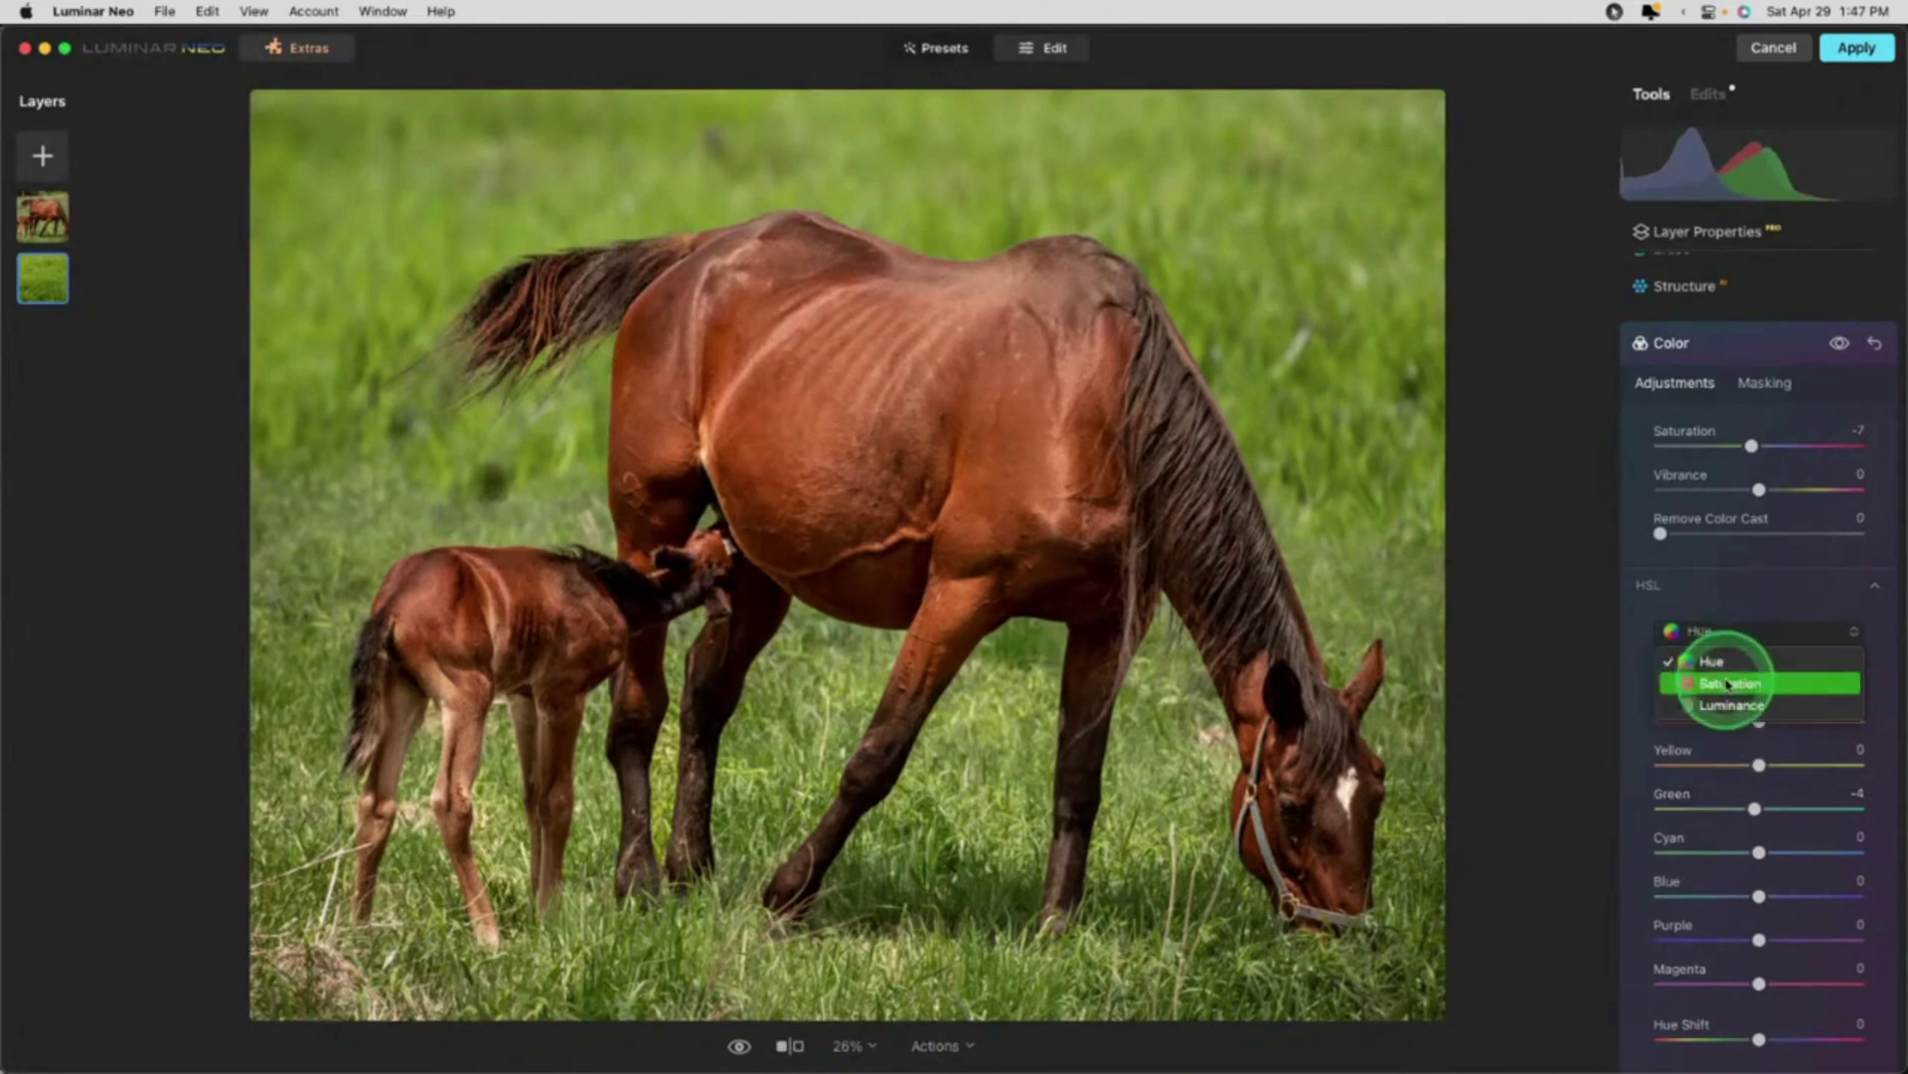
pyautogui.click(1765, 844)
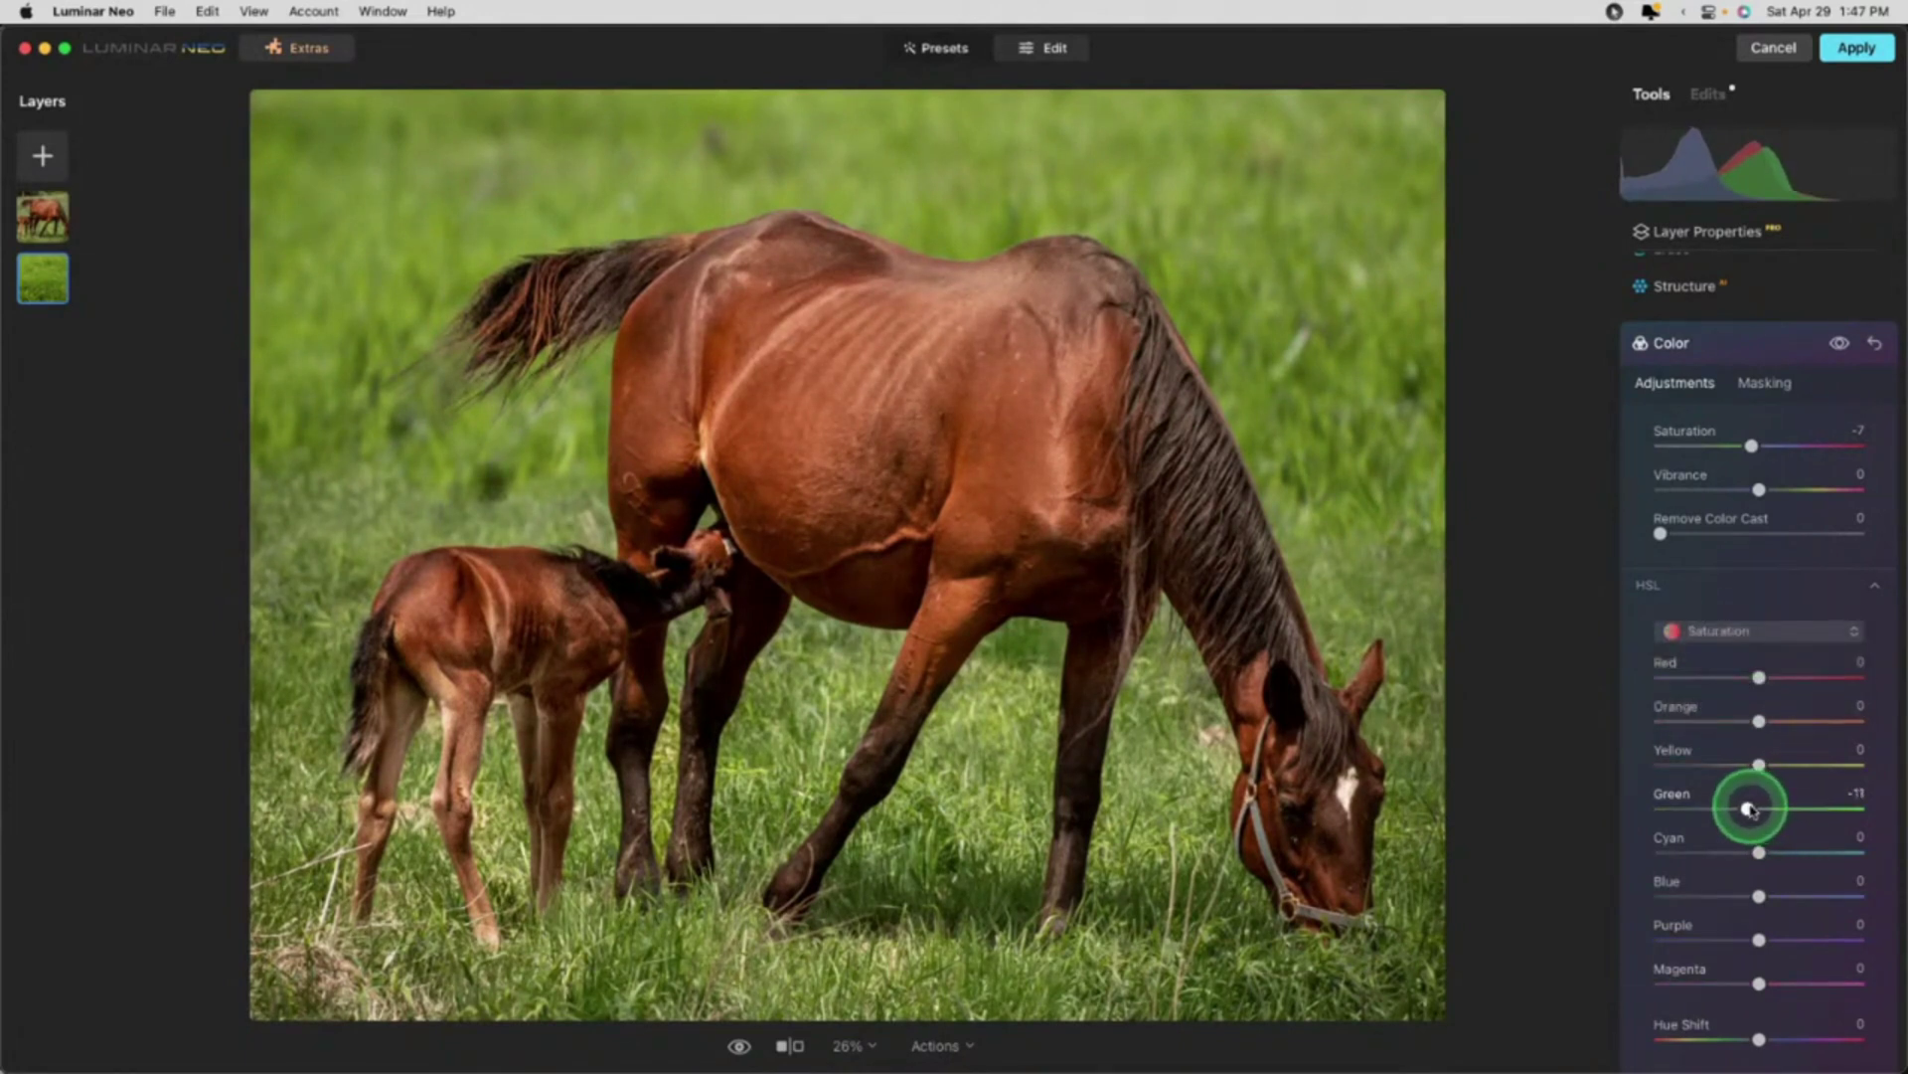
pyautogui.click(1728, 630)
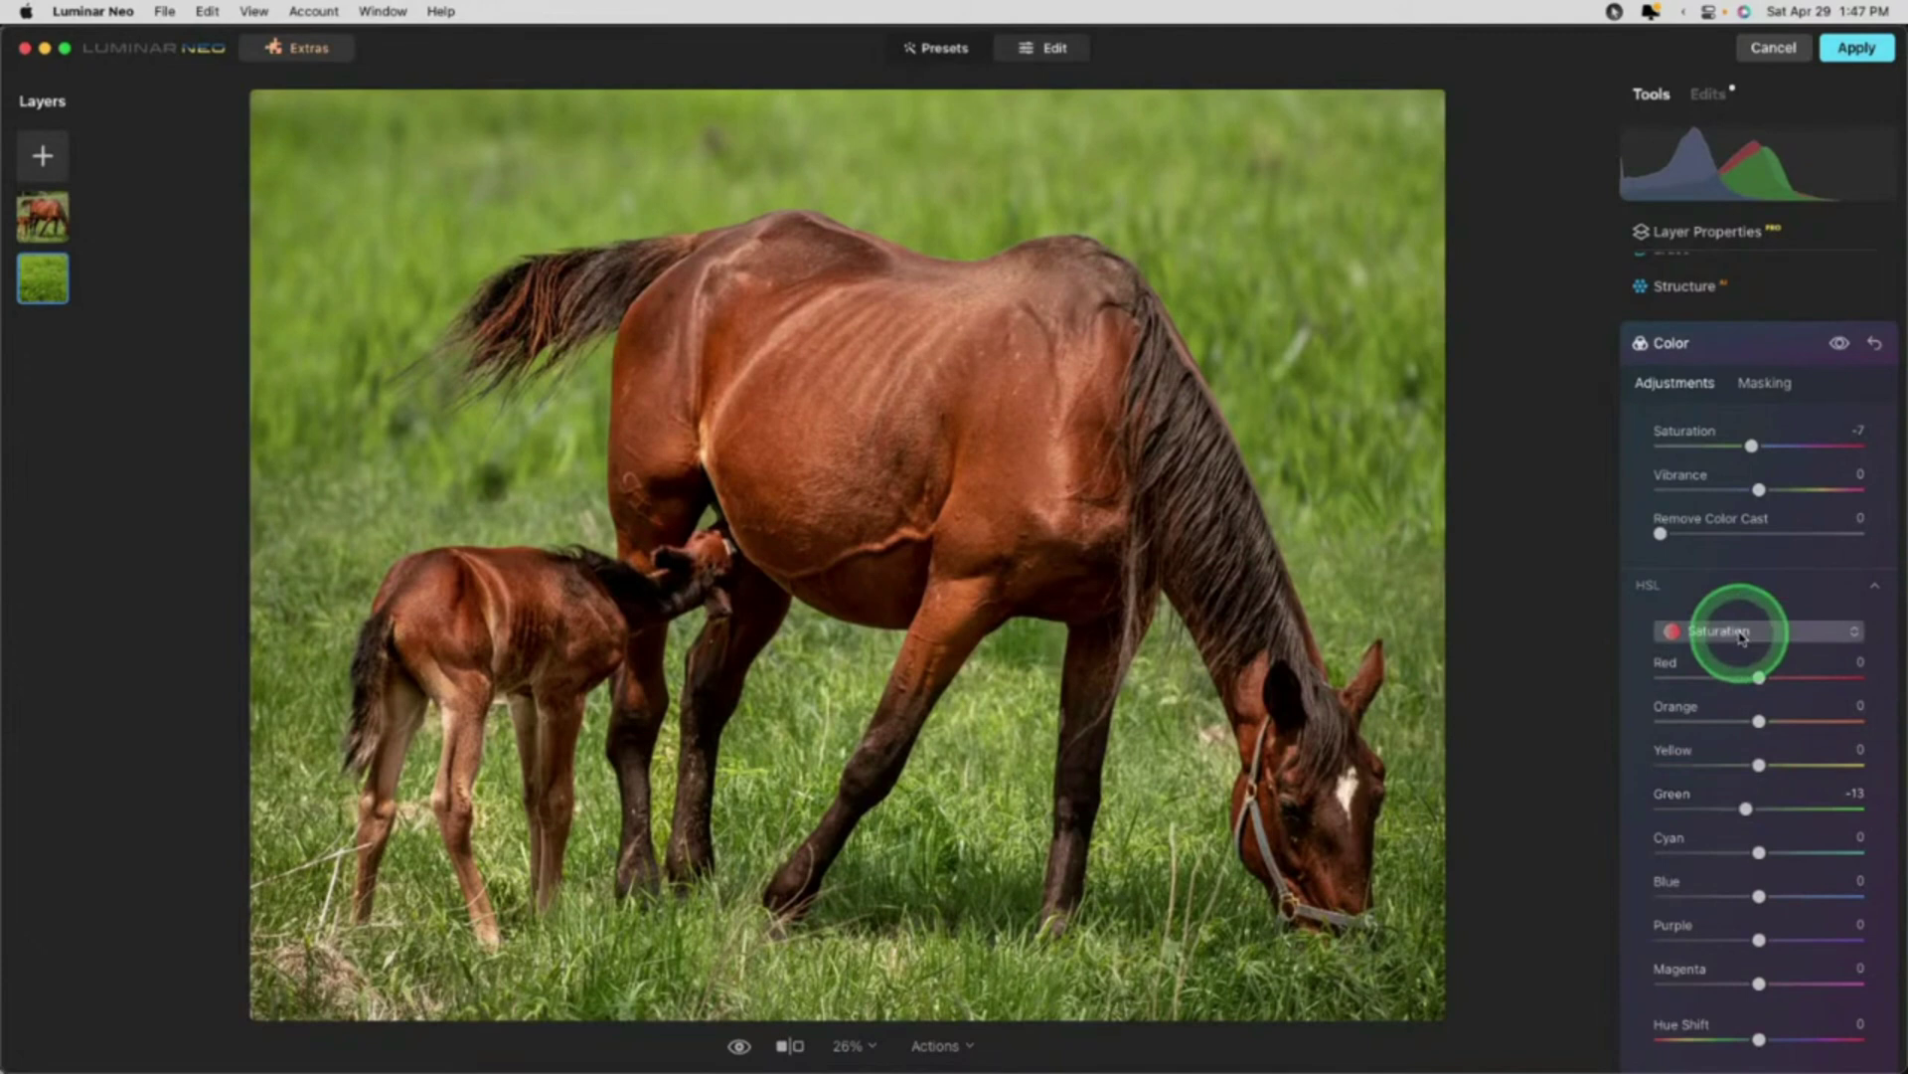
pyautogui.click(1712, 661)
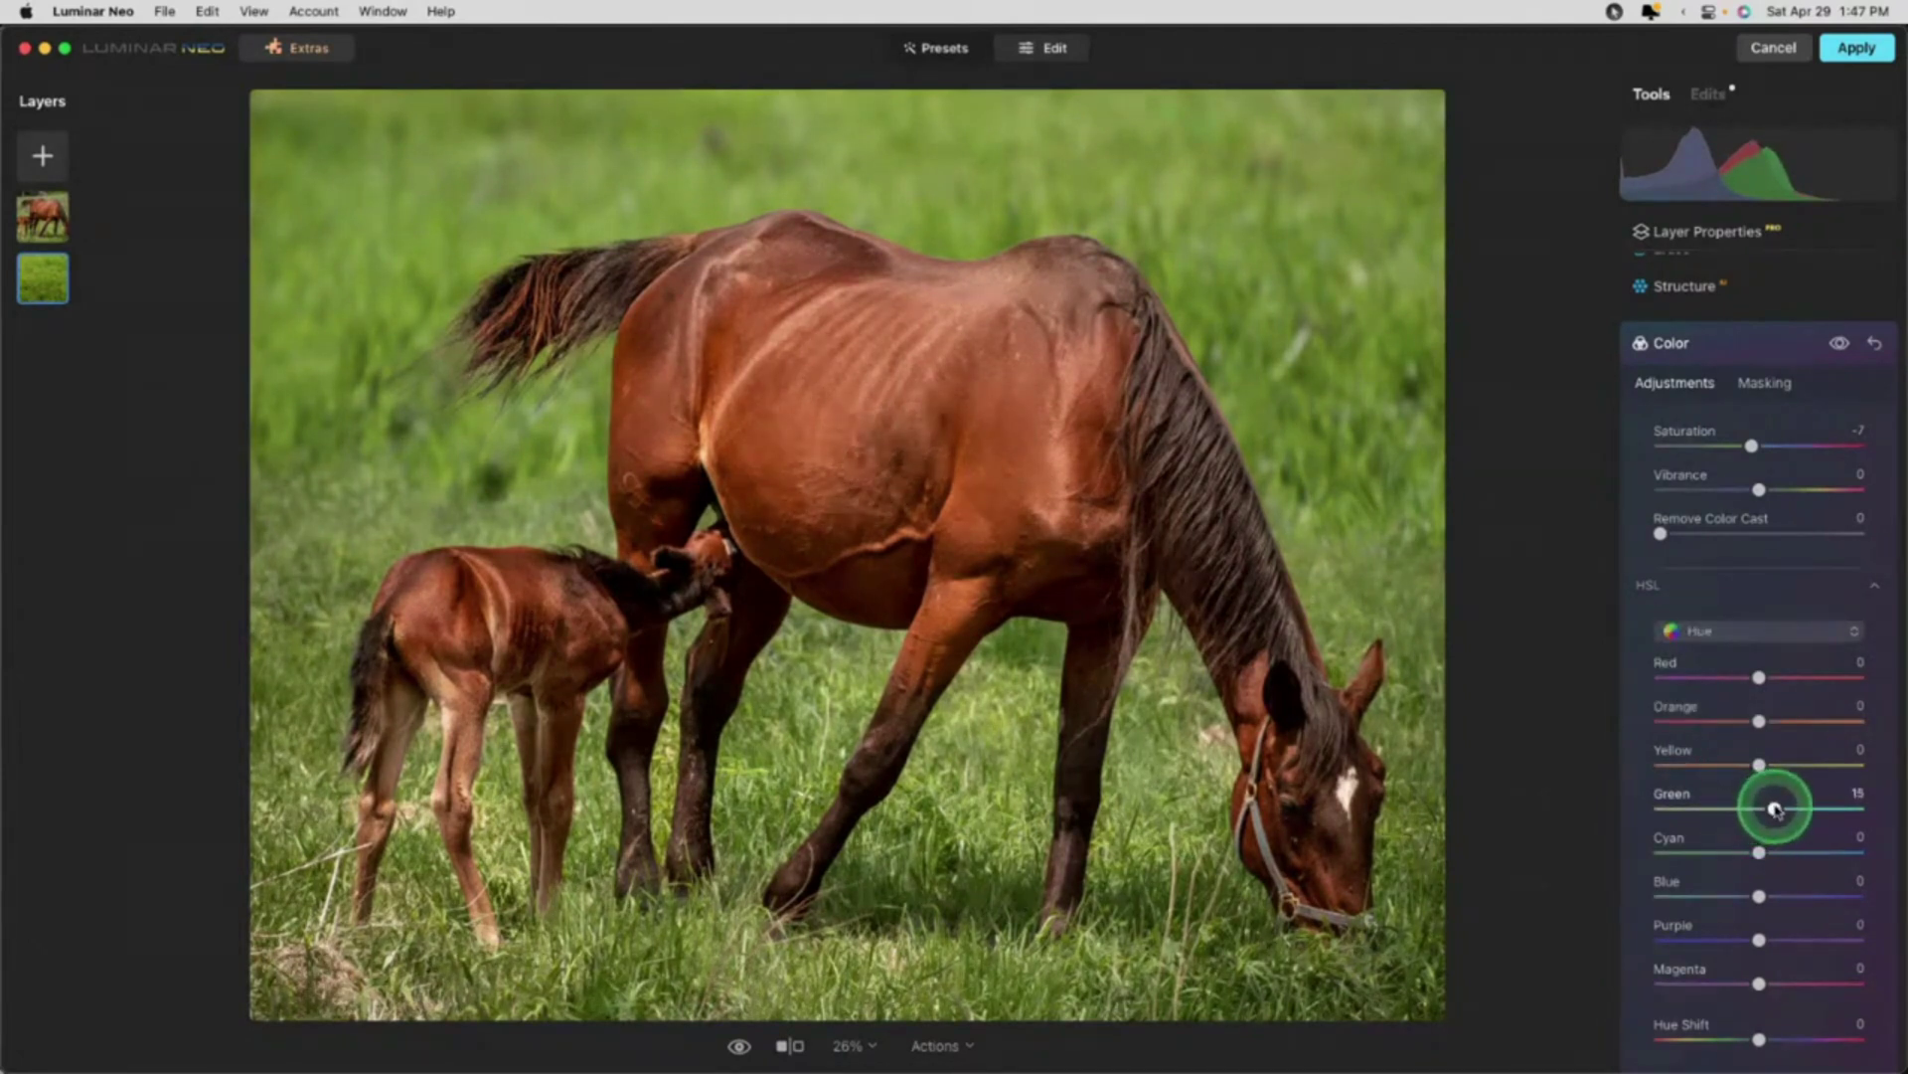
pyautogui.moveTo(1774, 811); pyautogui.dragTo(1770, 808)
# Step: In HSL Saturation mode, lower Yellow to -25 and Green to -13
pyautogui.click(1711, 636)
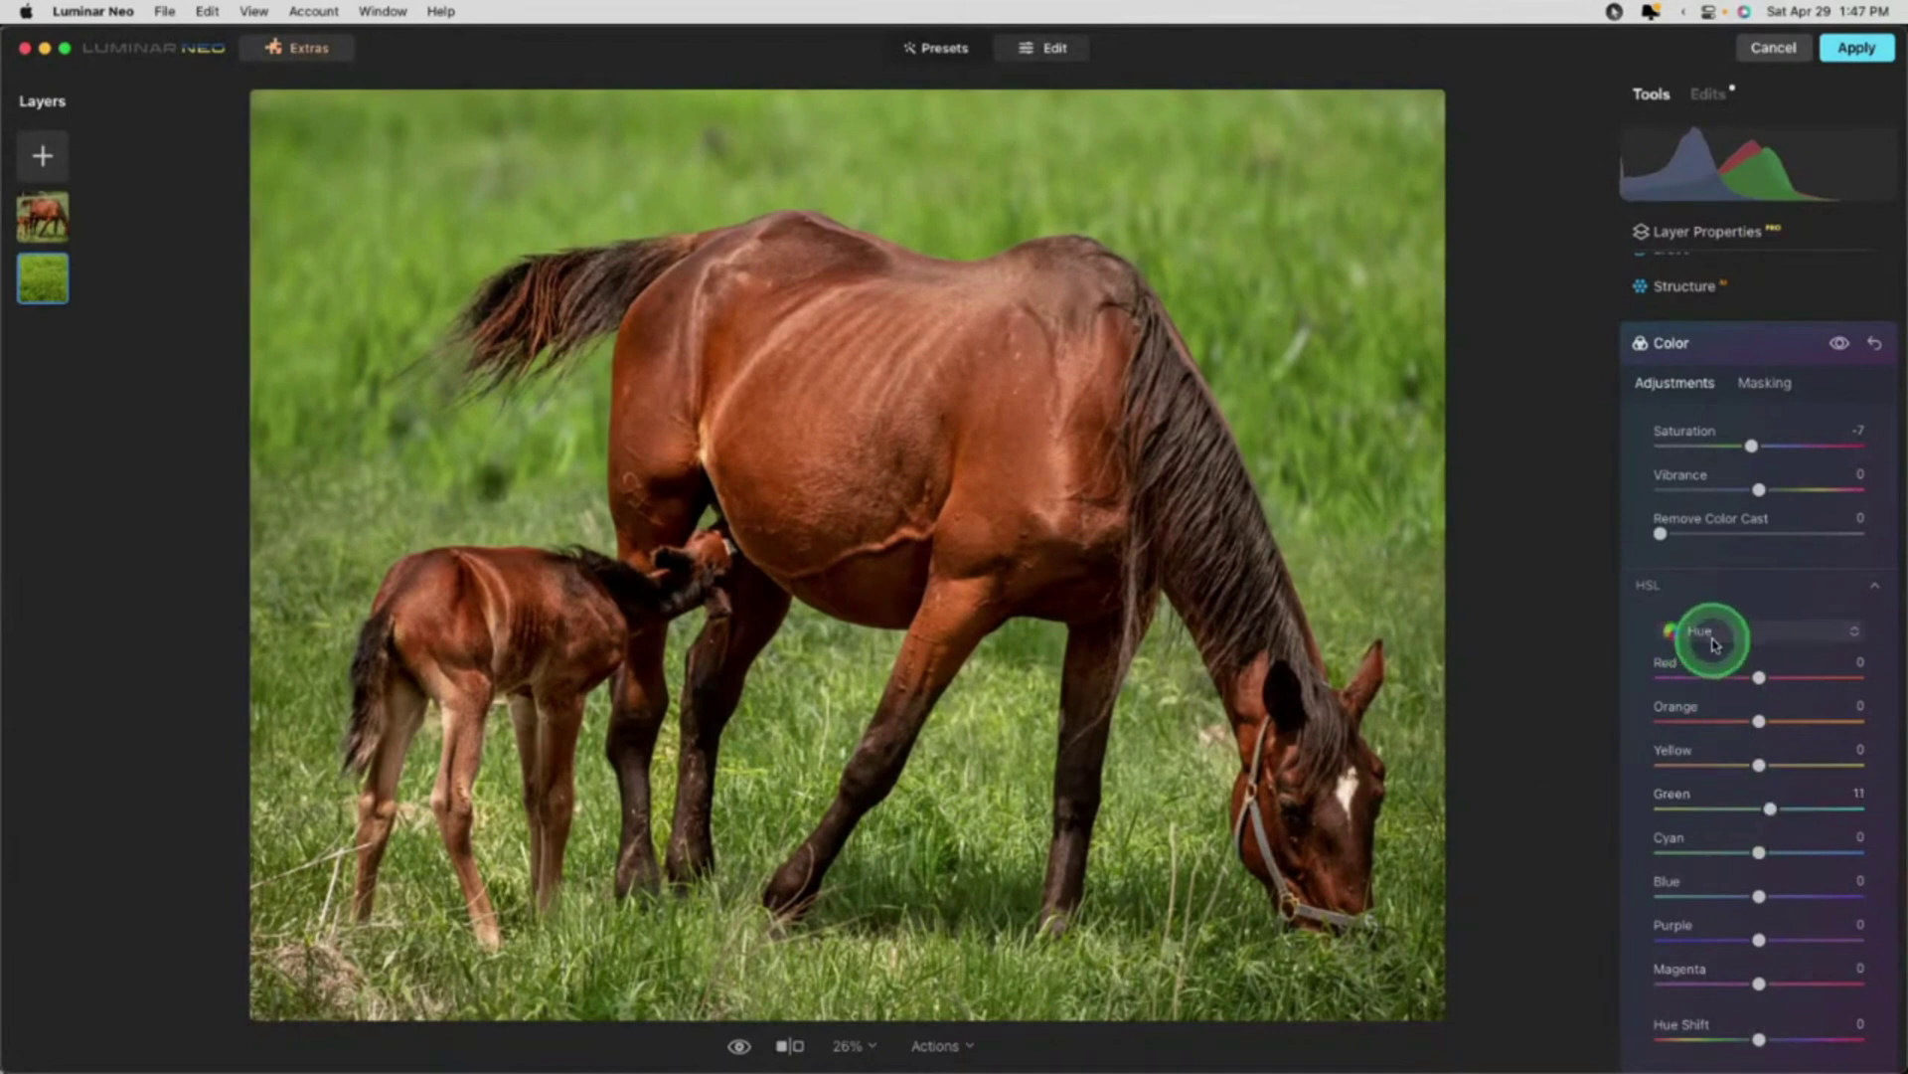
pyautogui.click(1725, 723)
pyautogui.click(1690, 631)
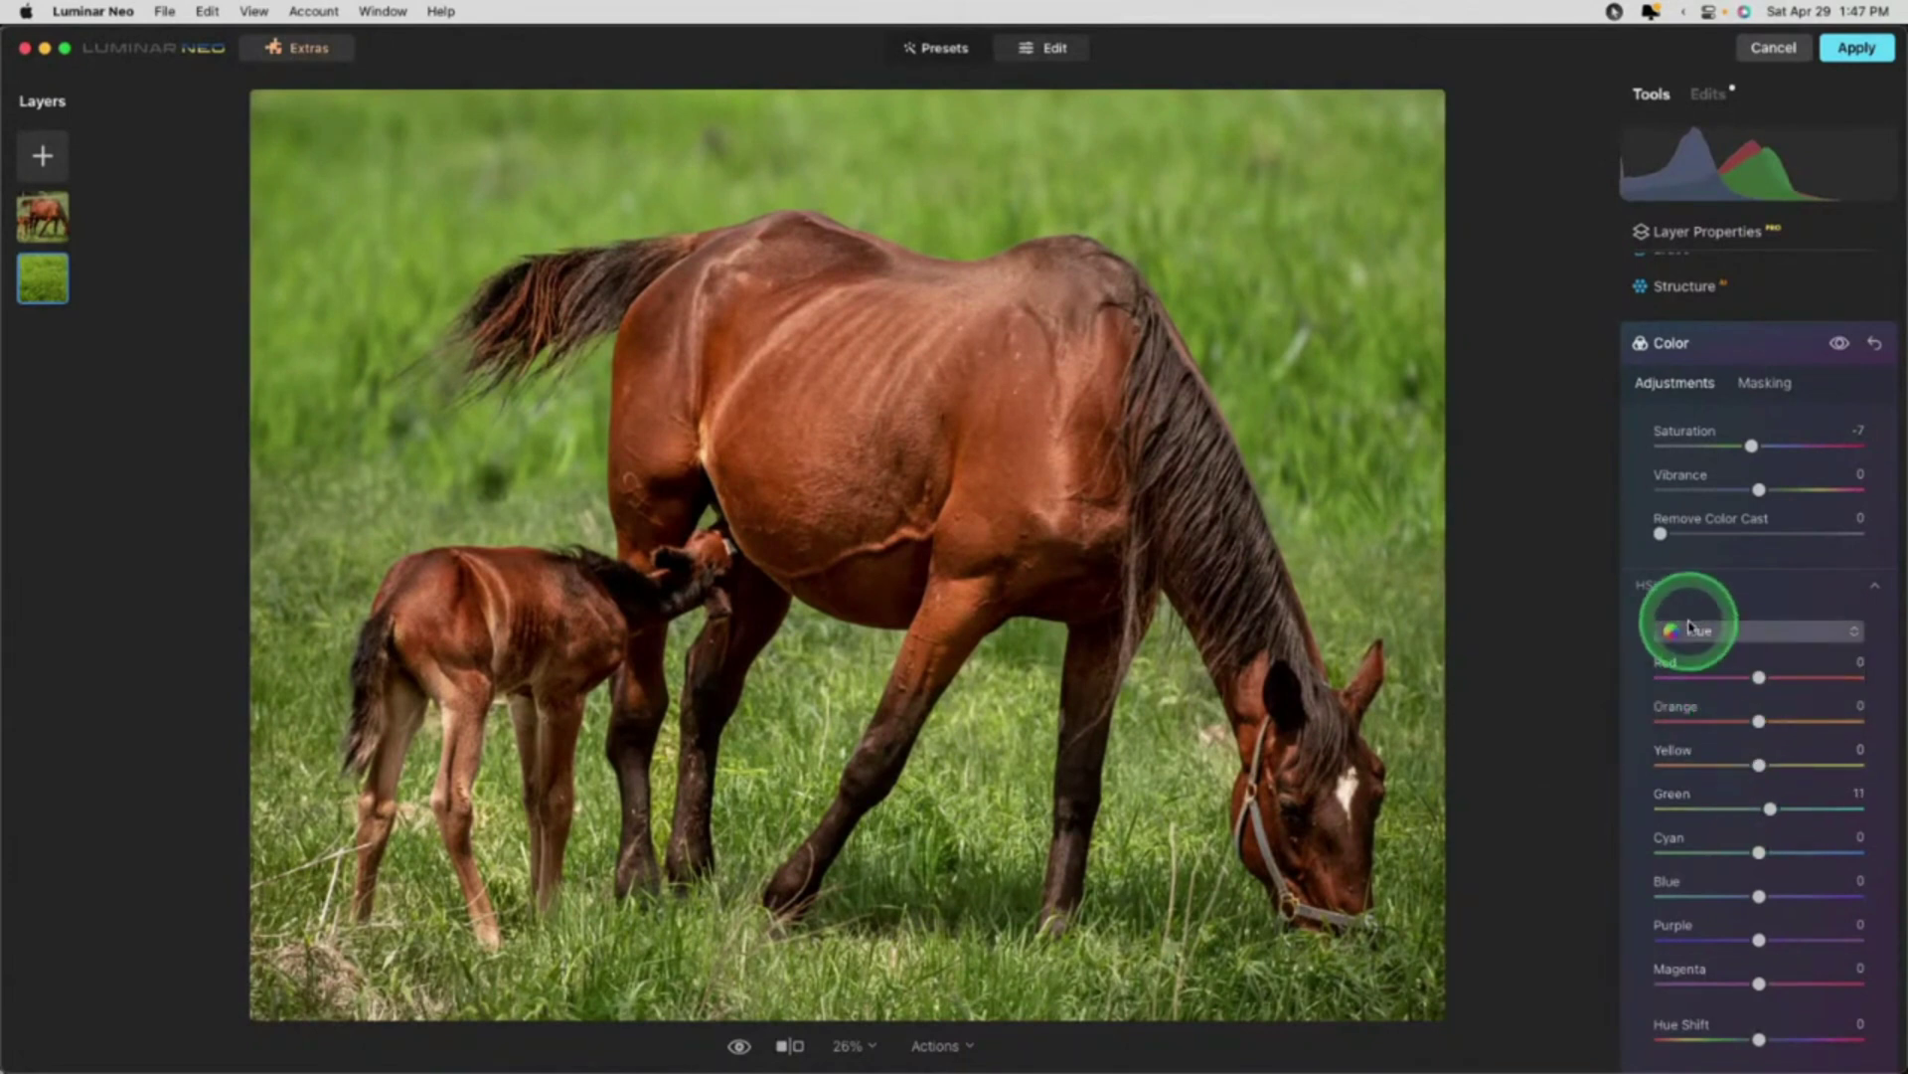
pyautogui.click(1712, 684)
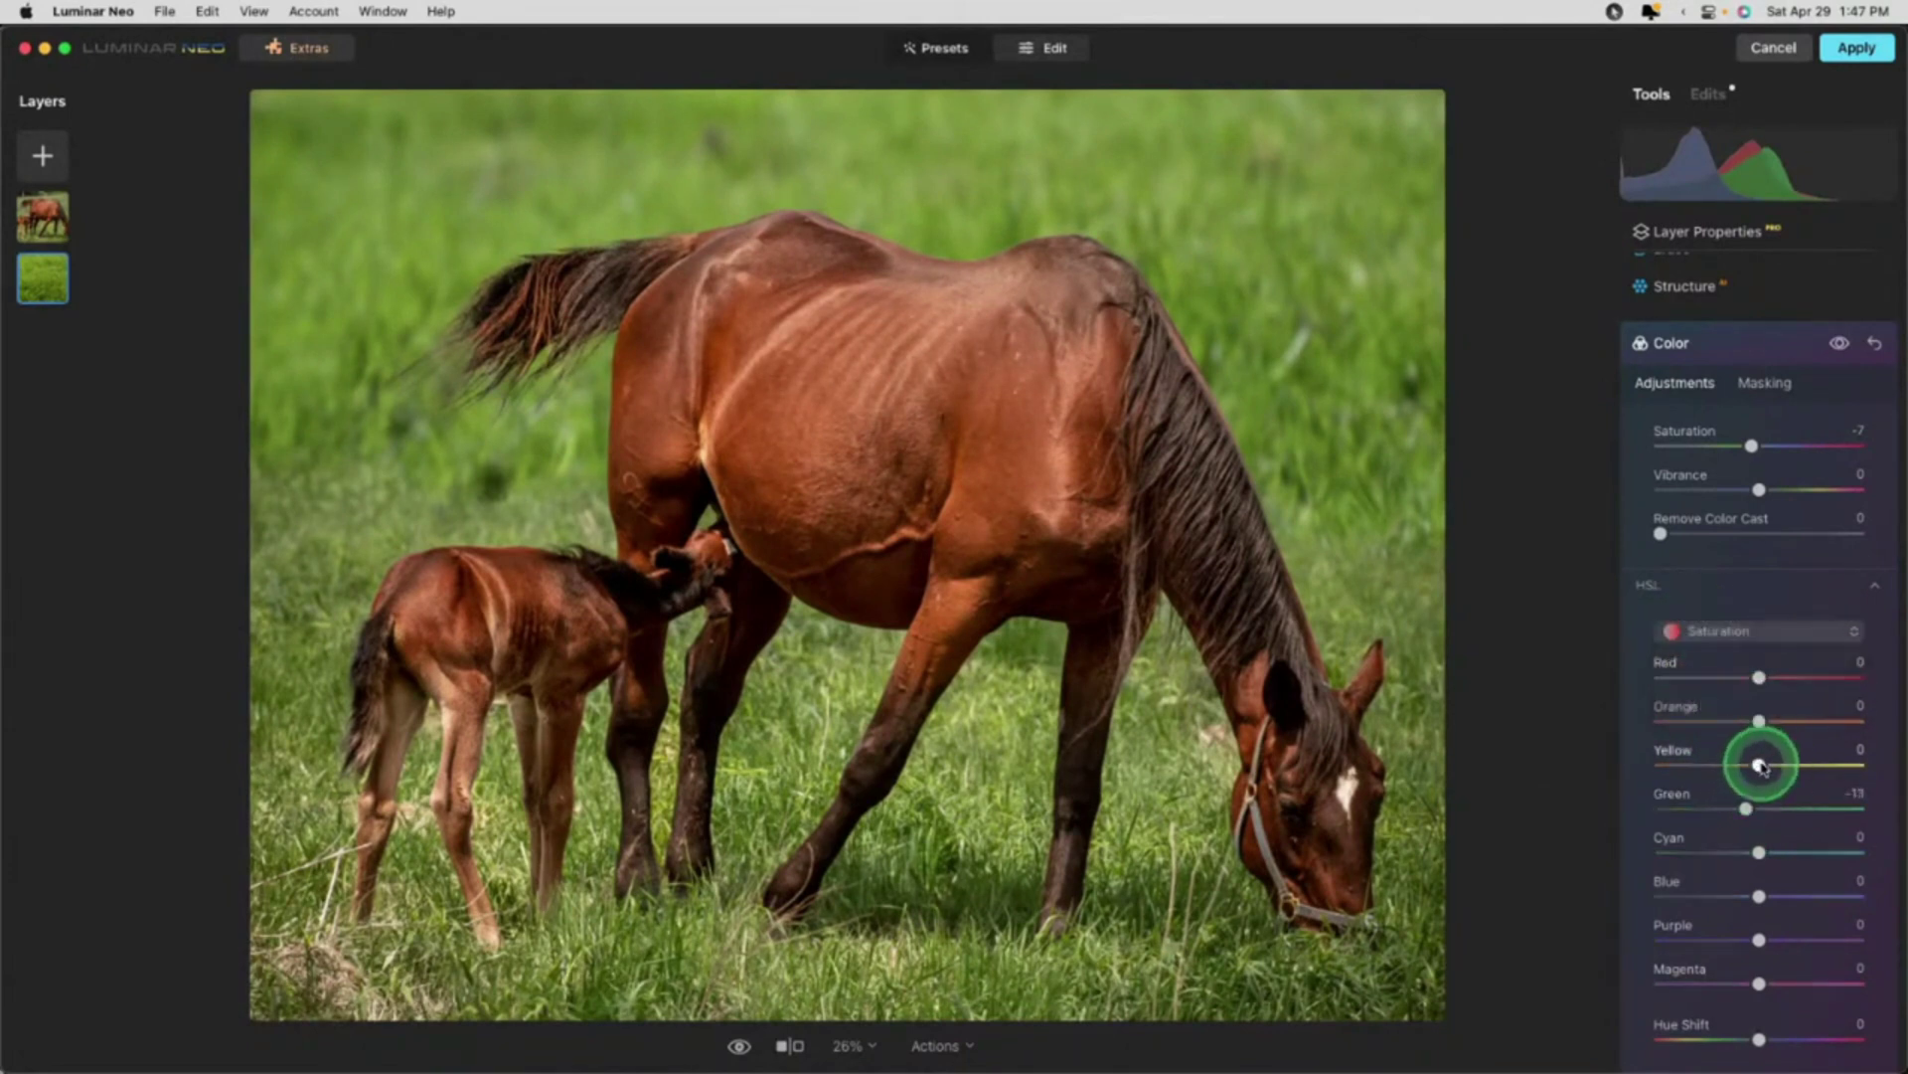
pyautogui.moveTo(1733, 763)
pyautogui.mouseDown()
pyautogui.moveTo(1858, 764)
pyautogui.moveTo(1515, 772)
pyautogui.moveTo(1857, 764)
pyautogui.moveTo(1554, 746)
pyautogui.moveTo(1744, 774)
pyautogui.mouseUp()
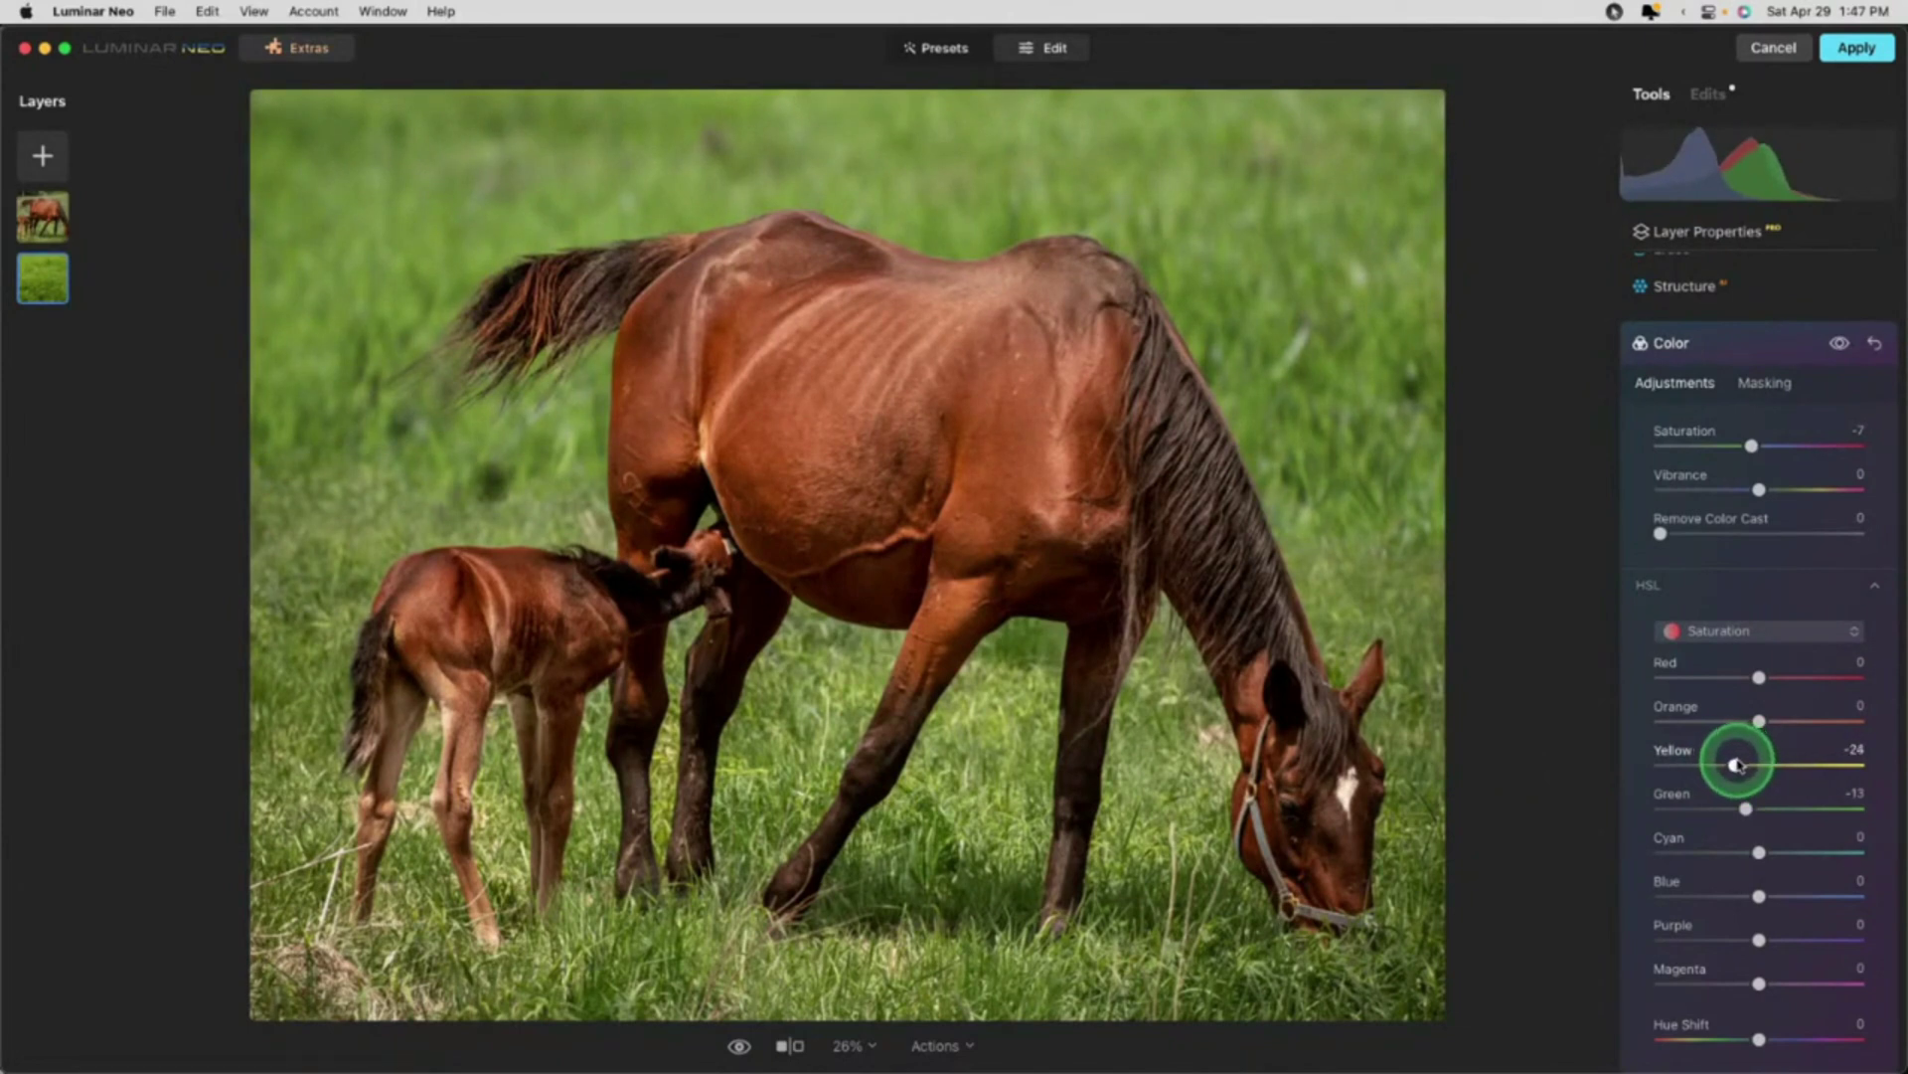
pyautogui.click(1747, 807)
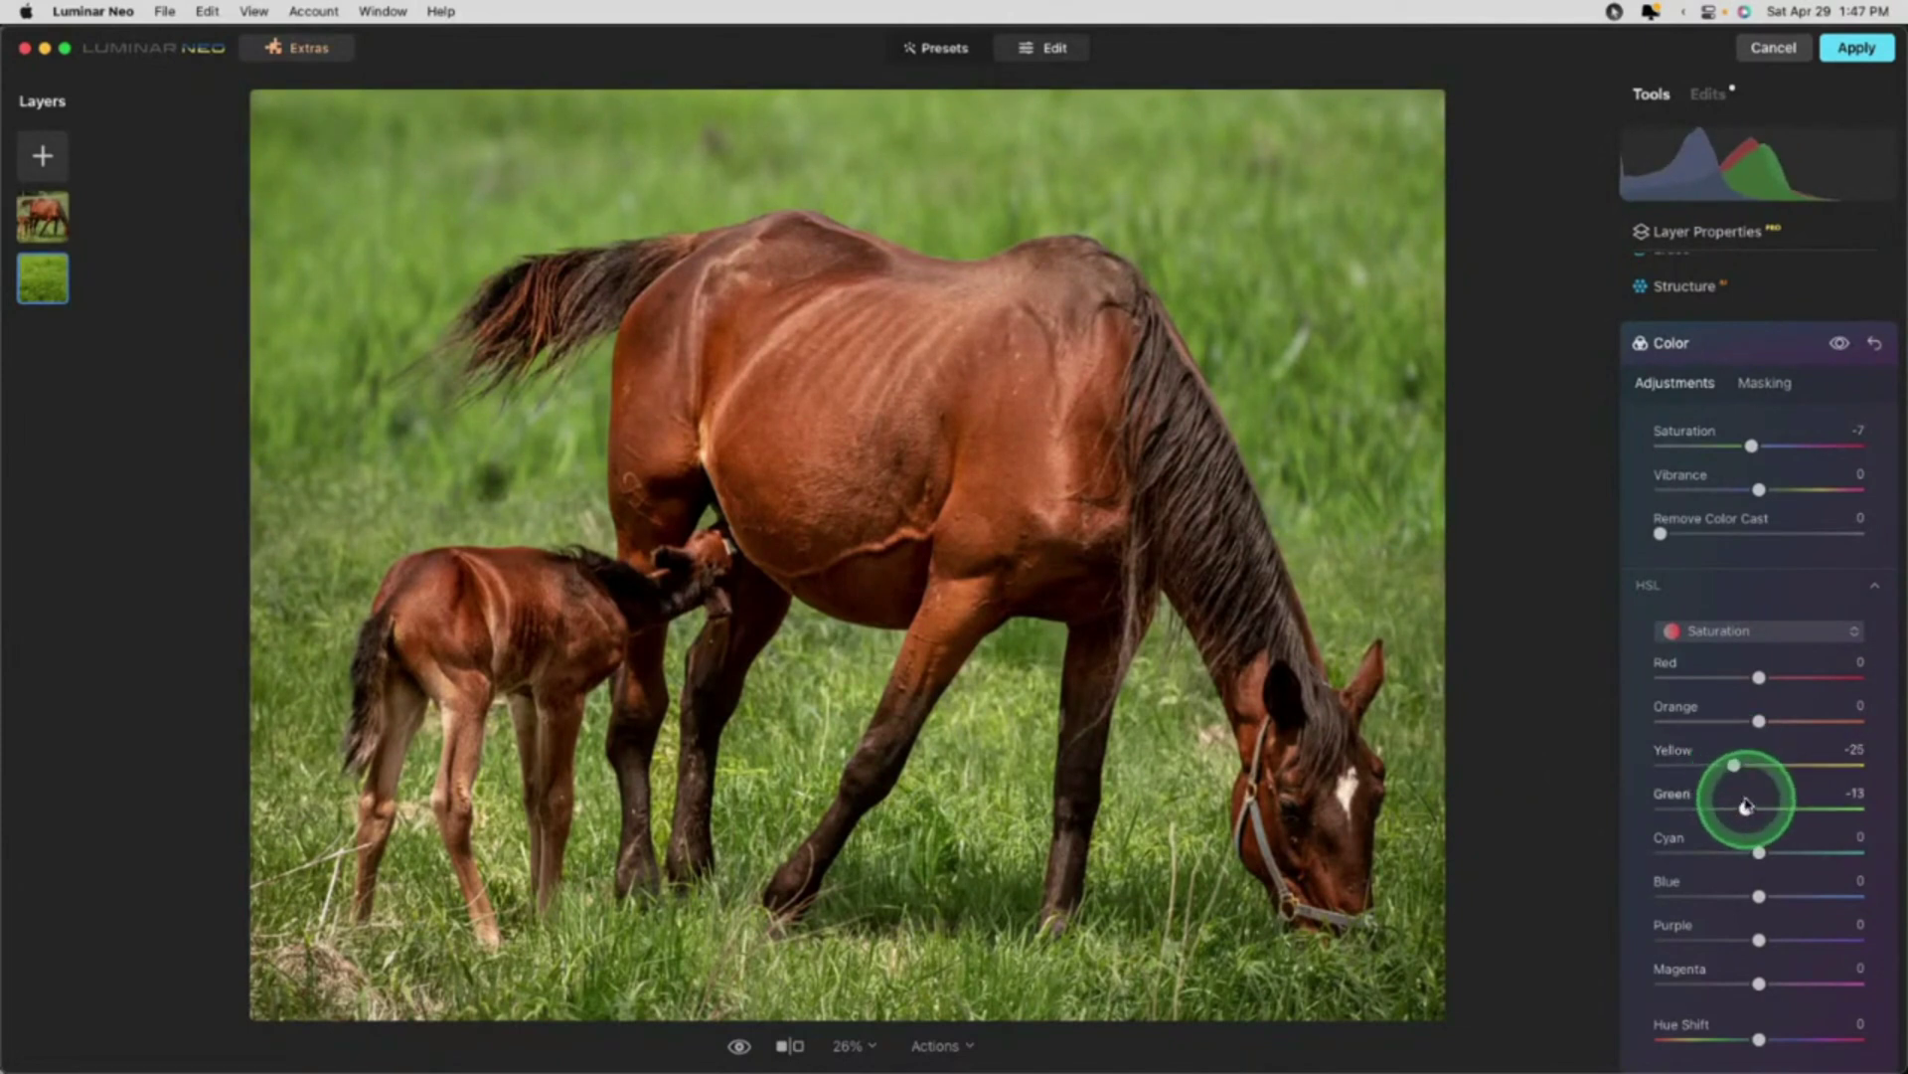
pyautogui.click(1729, 355)
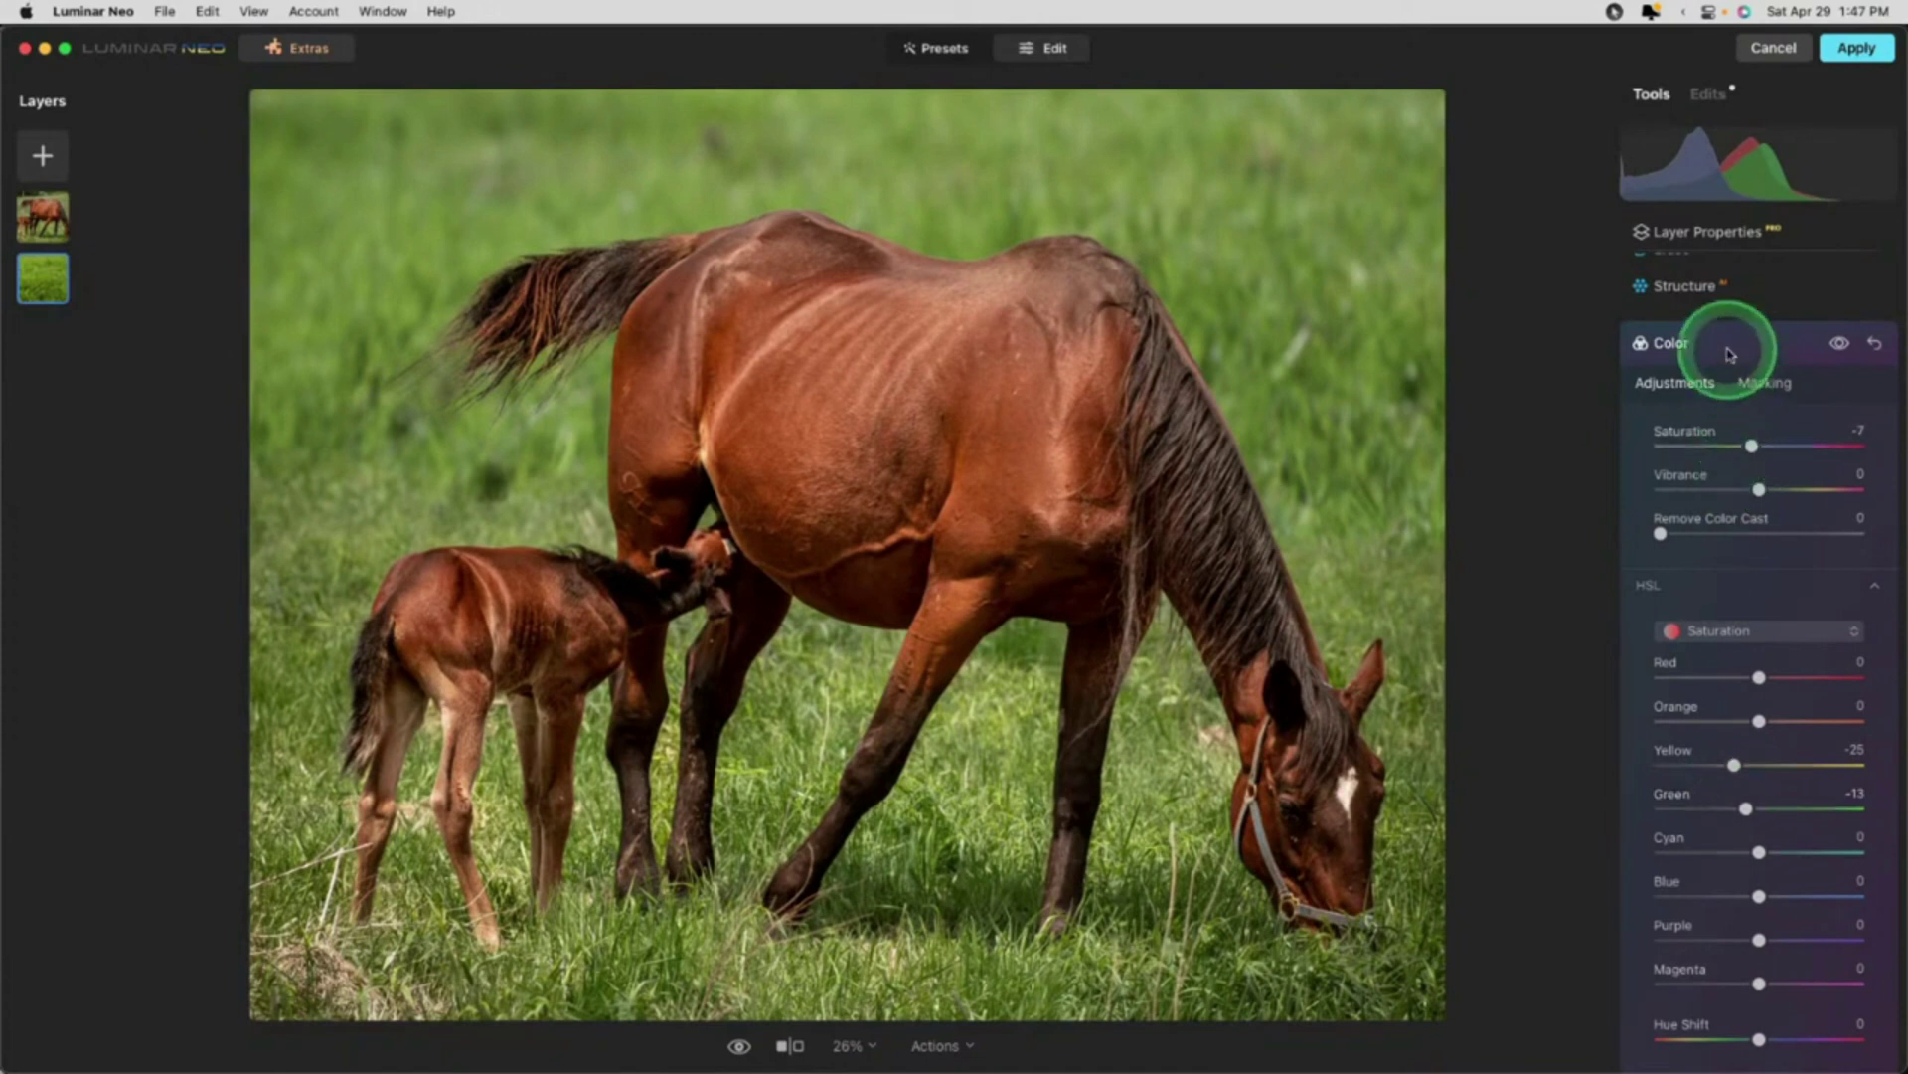
# Step: Try Convert to B&W on the grass layer, then reset it to keep full colour
pyautogui.click(1730, 353)
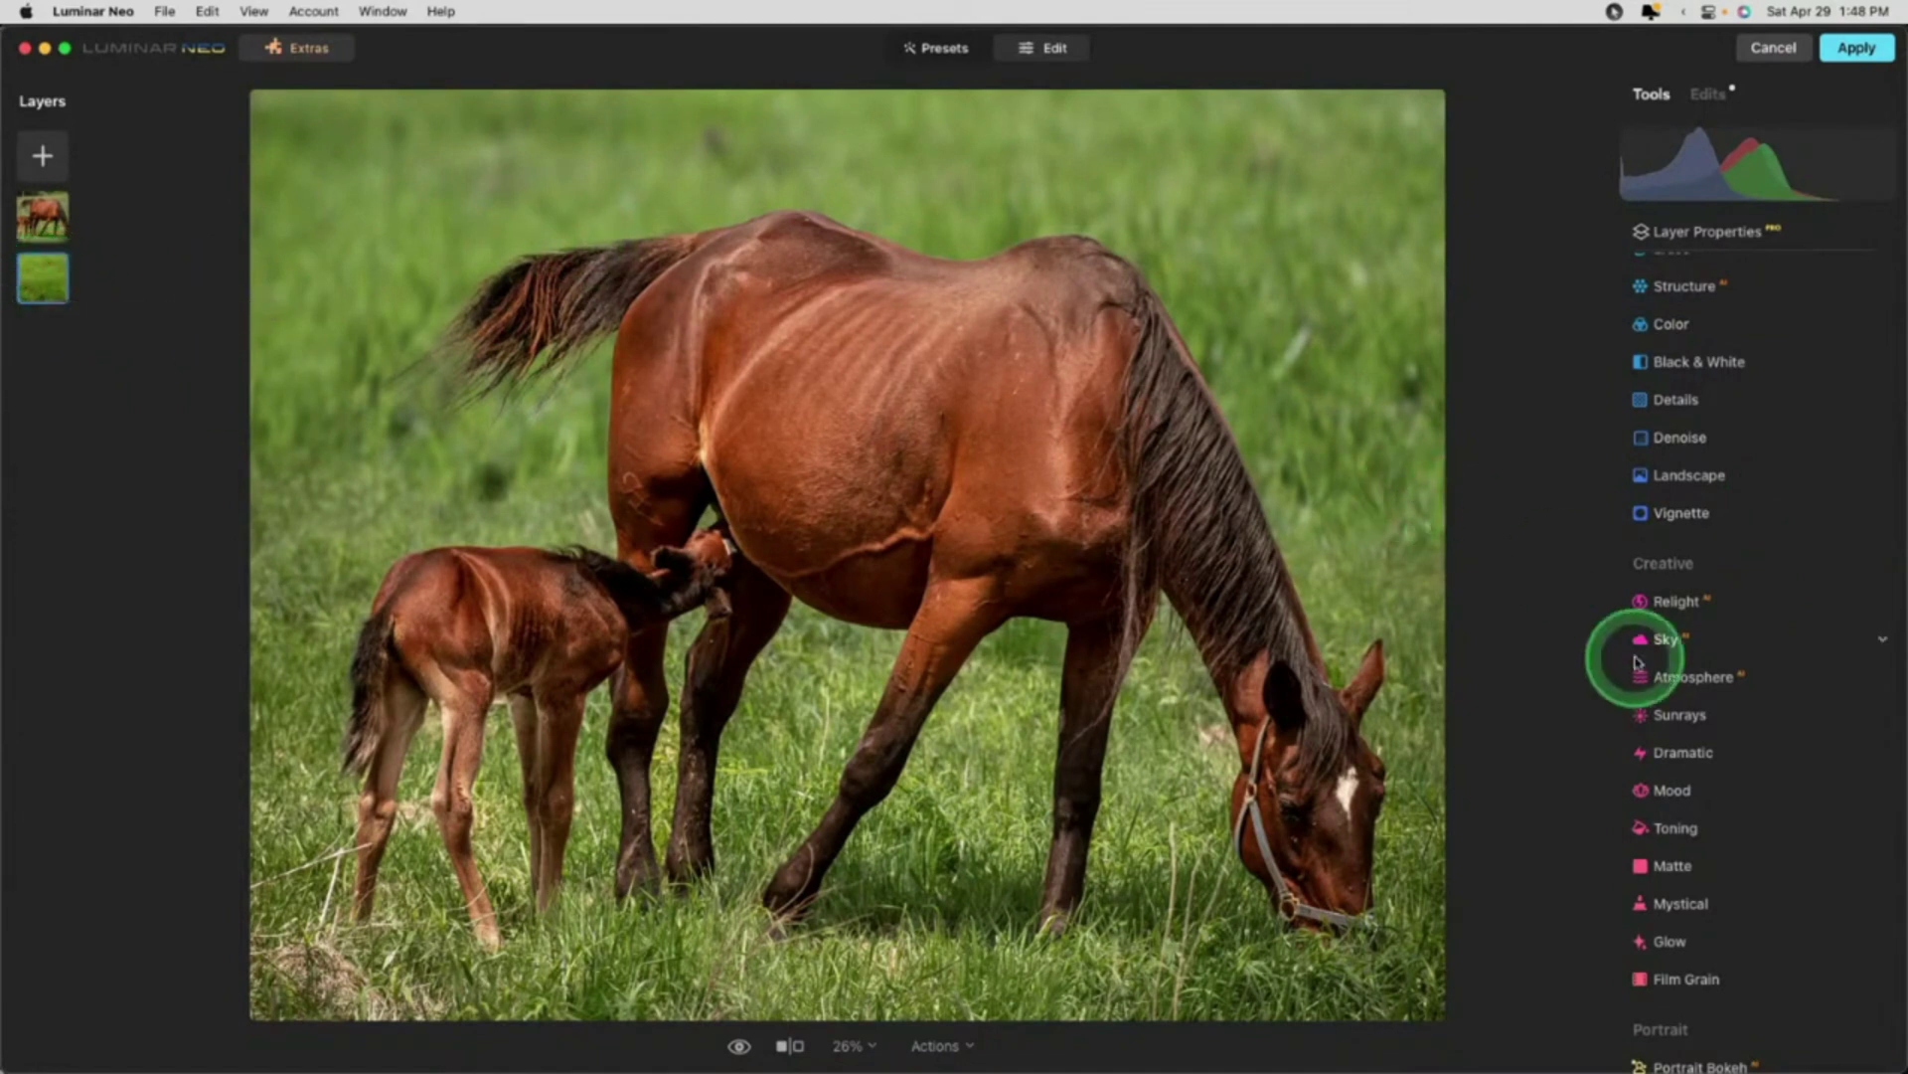
pyautogui.click(1709, 360)
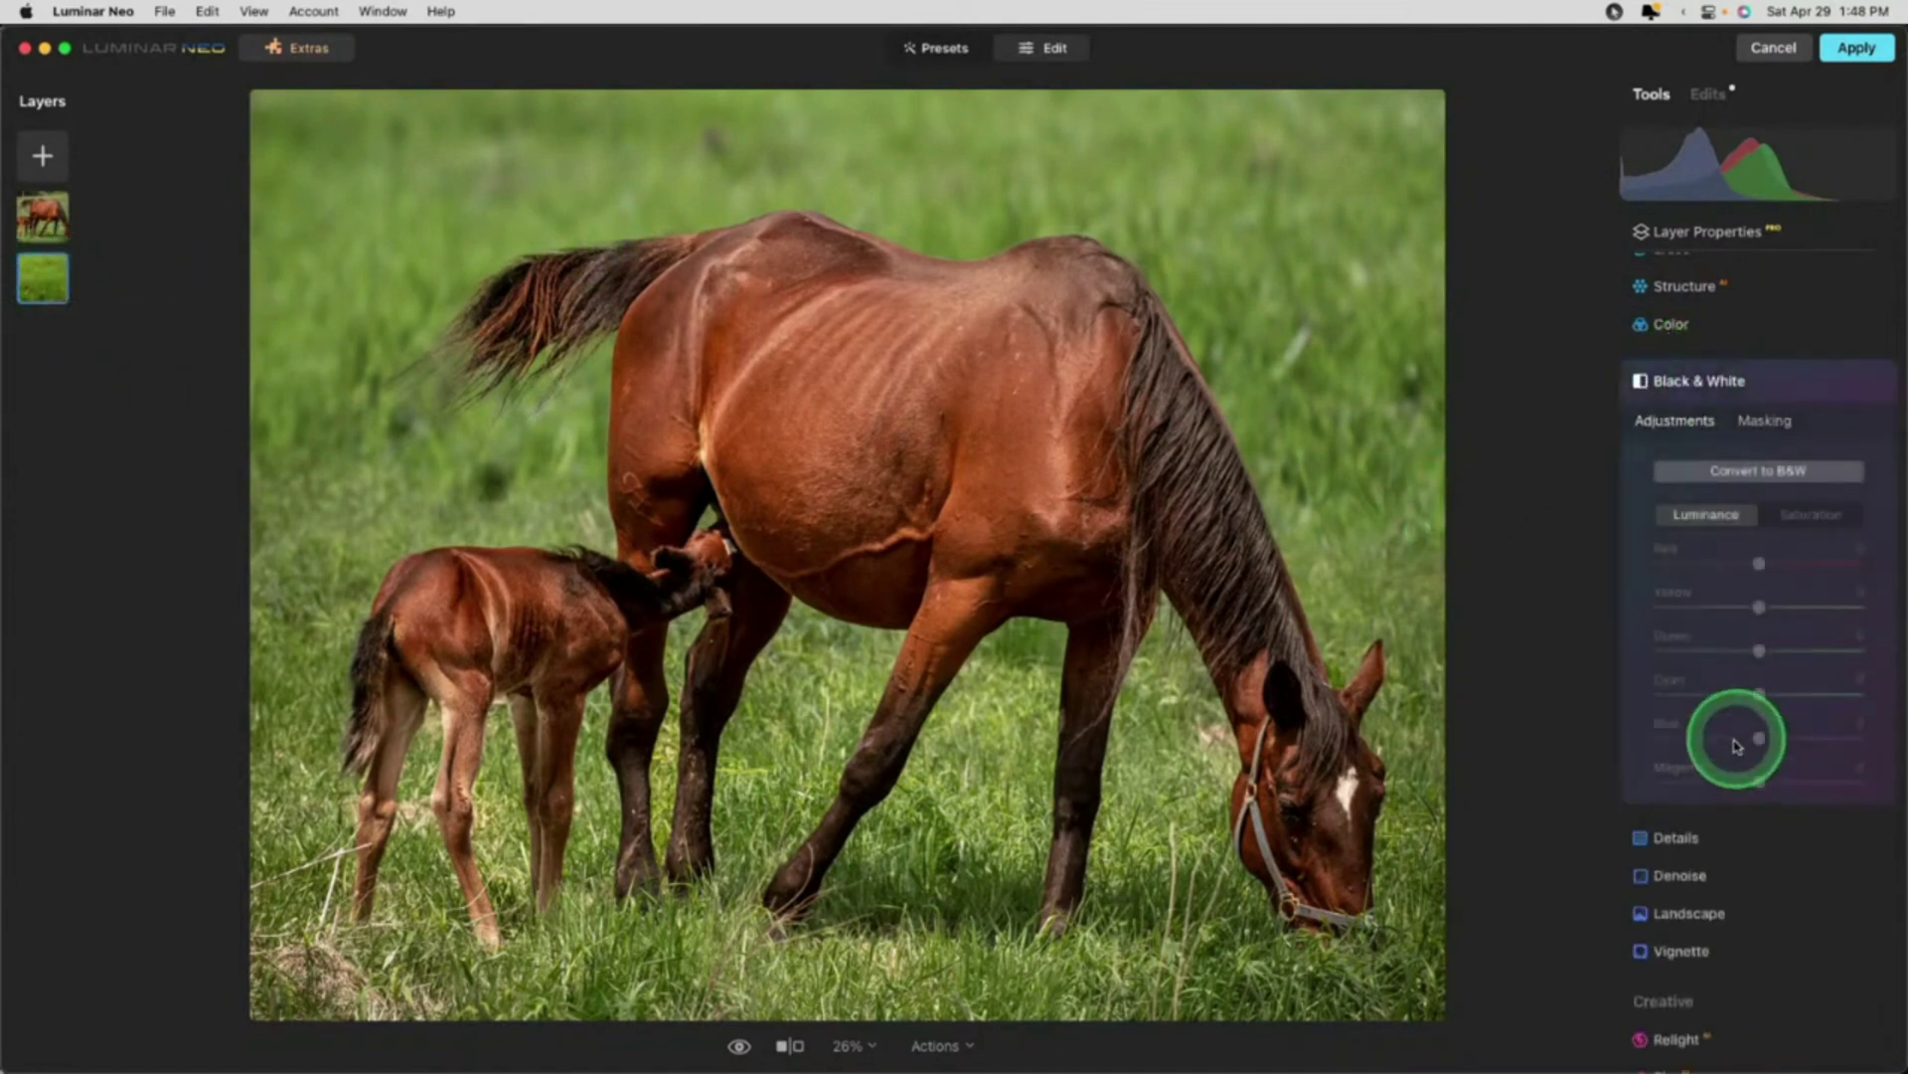
pyautogui.click(1767, 474)
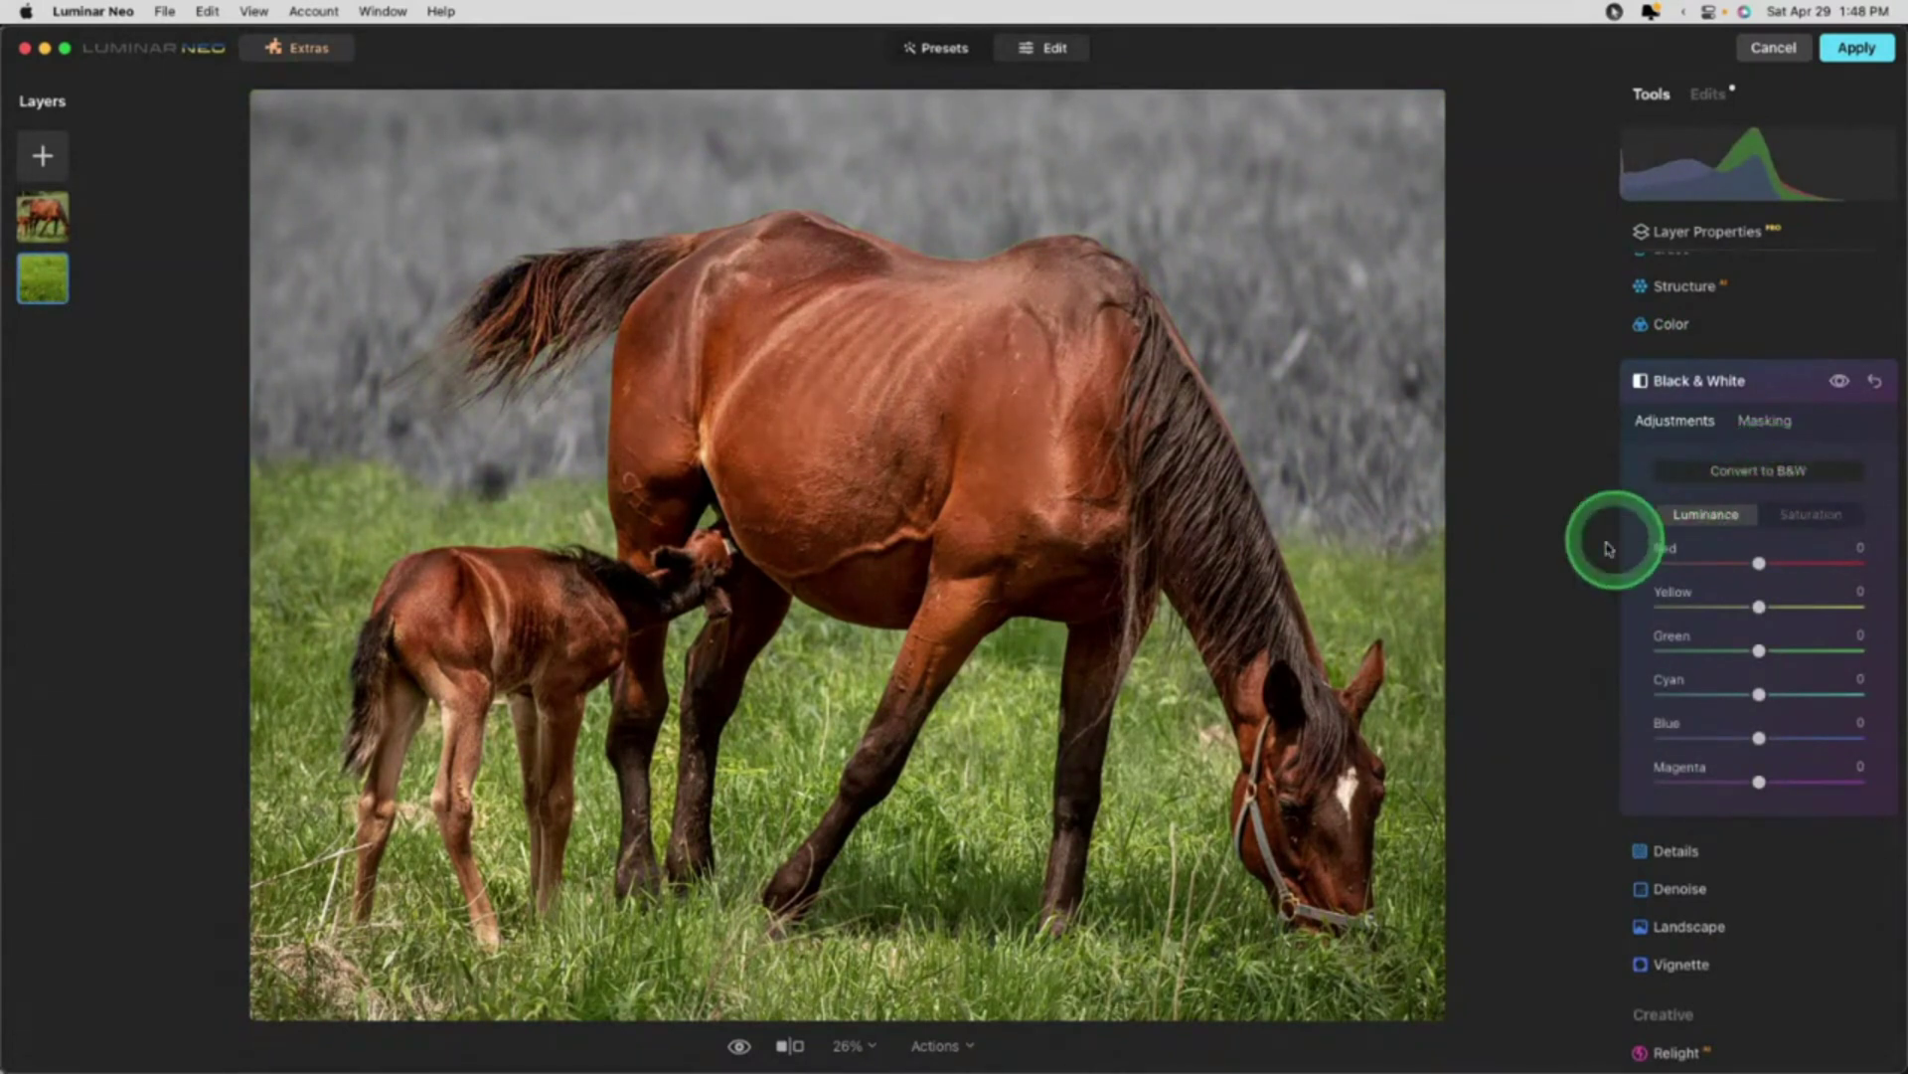
pyautogui.click(1873, 381)
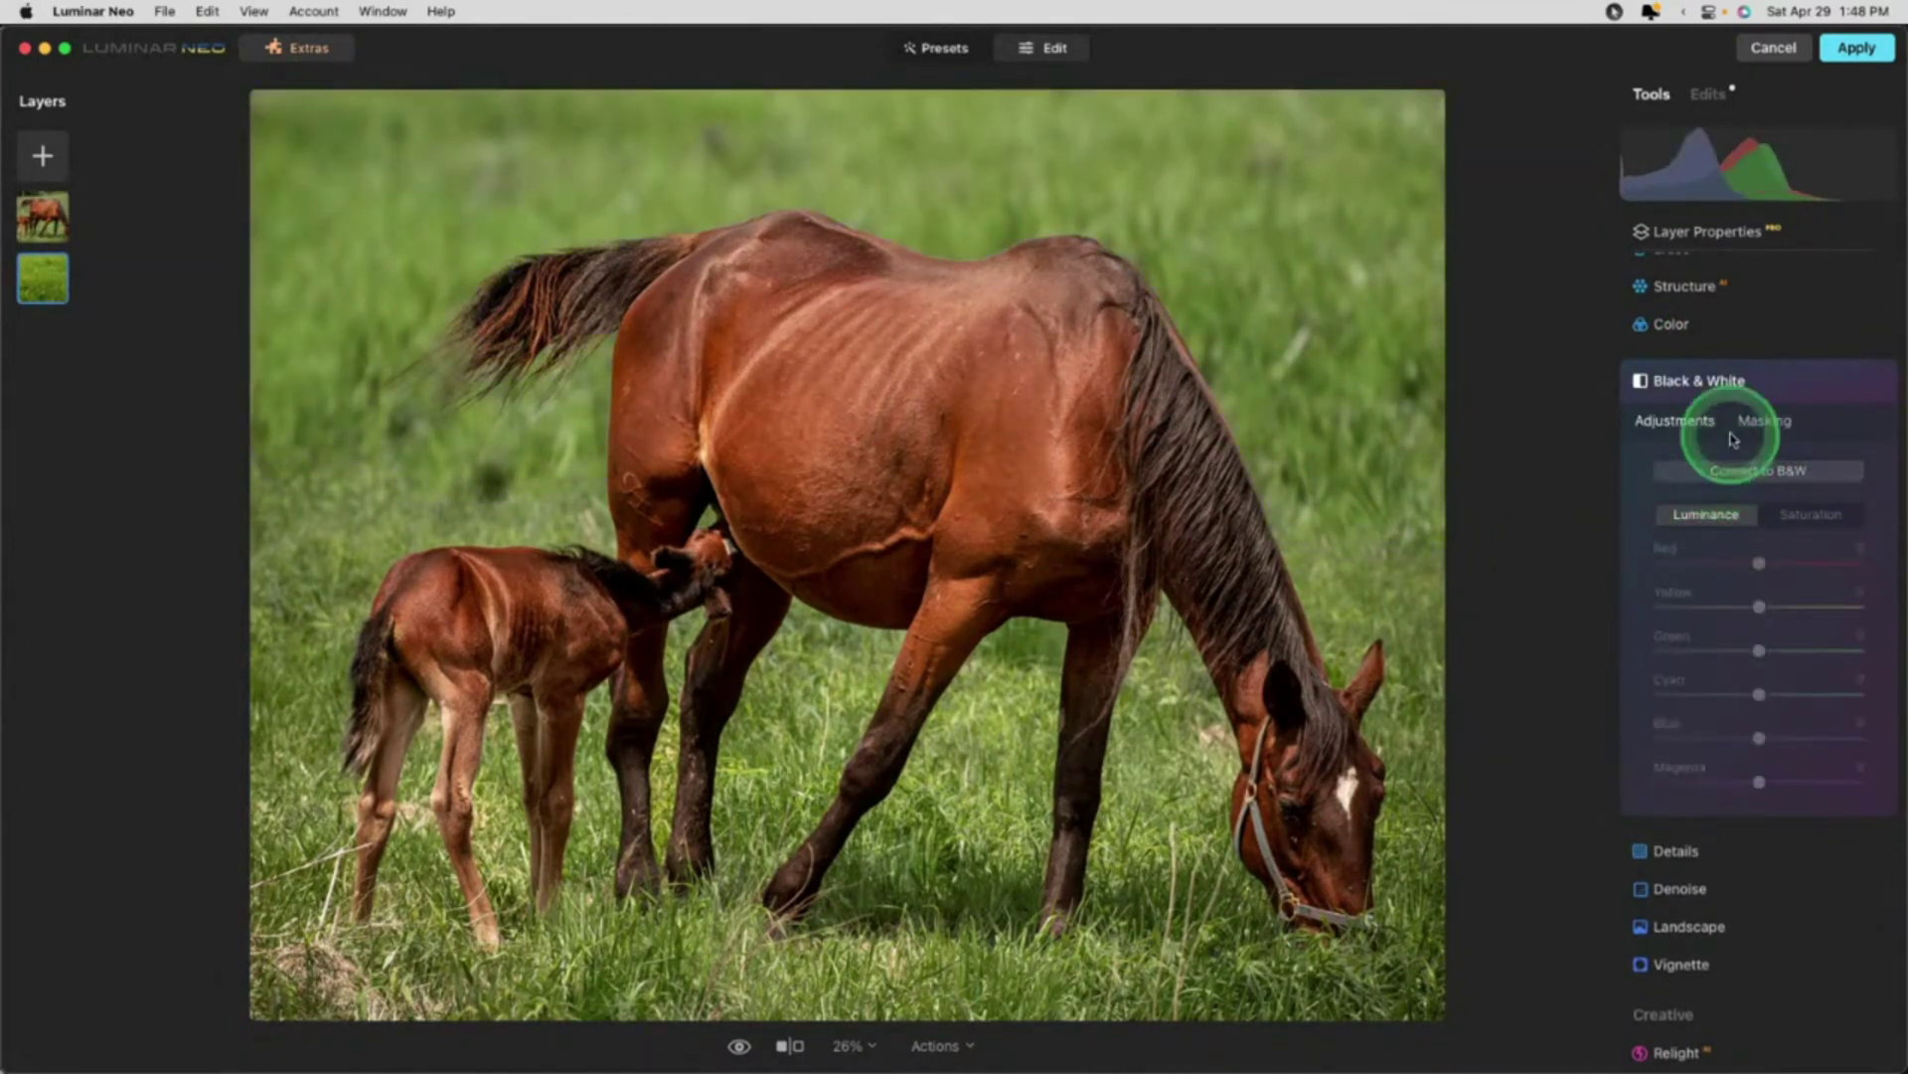
pyautogui.click(1764, 381)
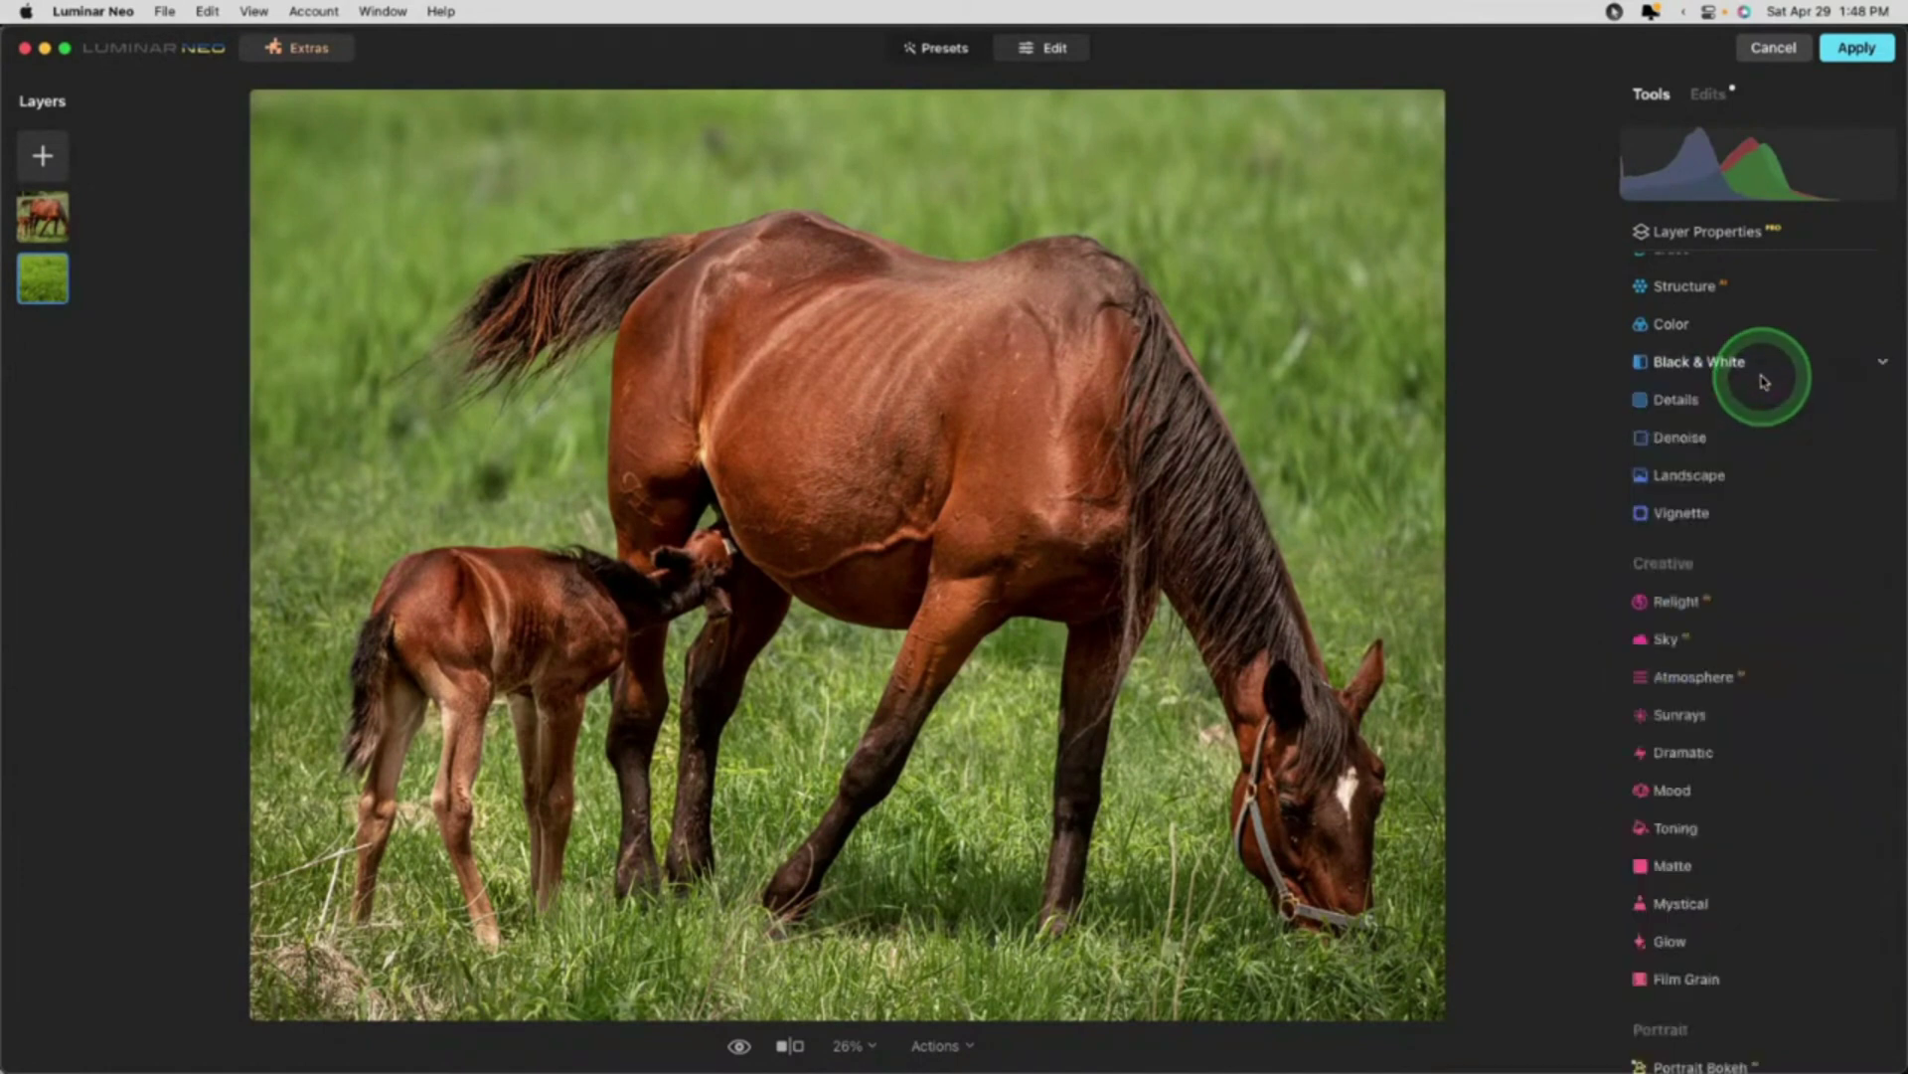
pyautogui.scroll(4, 1754, 408)
pyautogui.scroll(-10, 1739, 438)
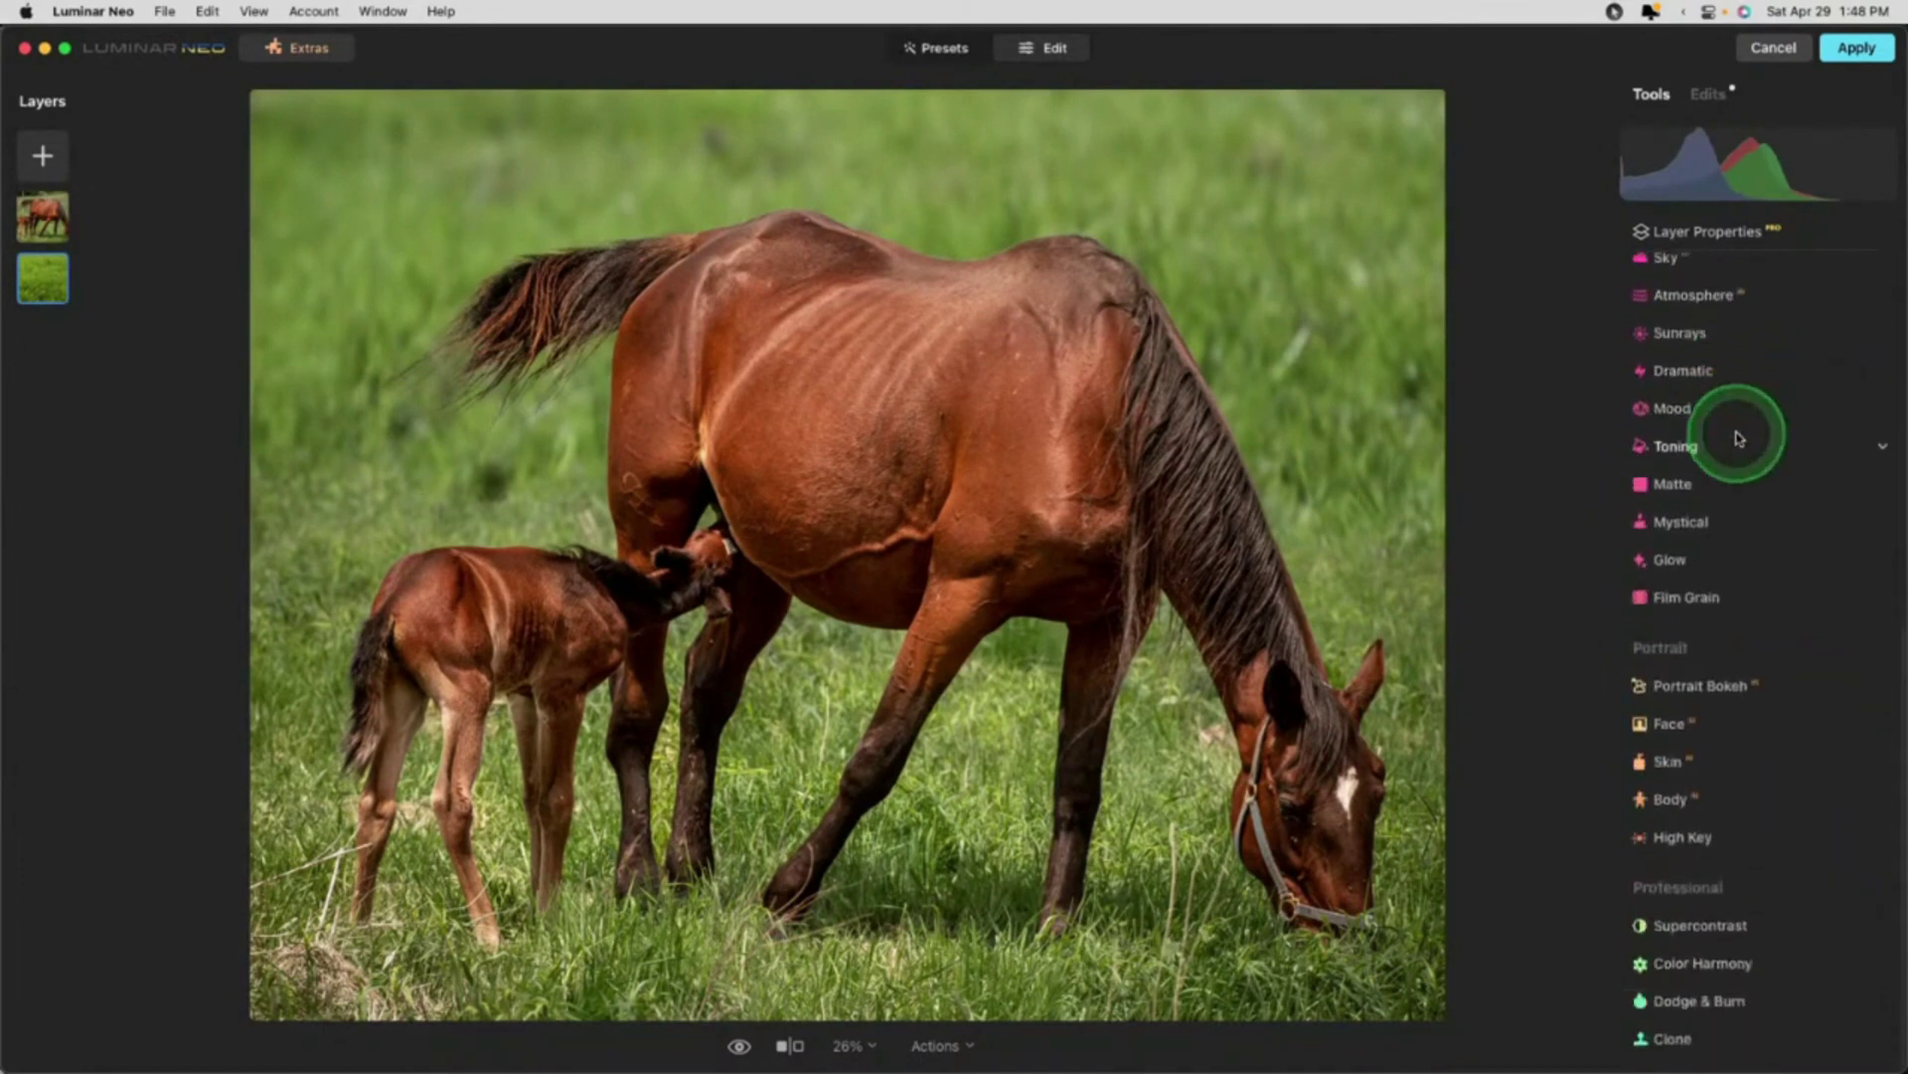
# Step: Add a Glow to the grass layer: Orton Effect Soft, Amount 84, Brightness -88
pyautogui.click(1677, 435)
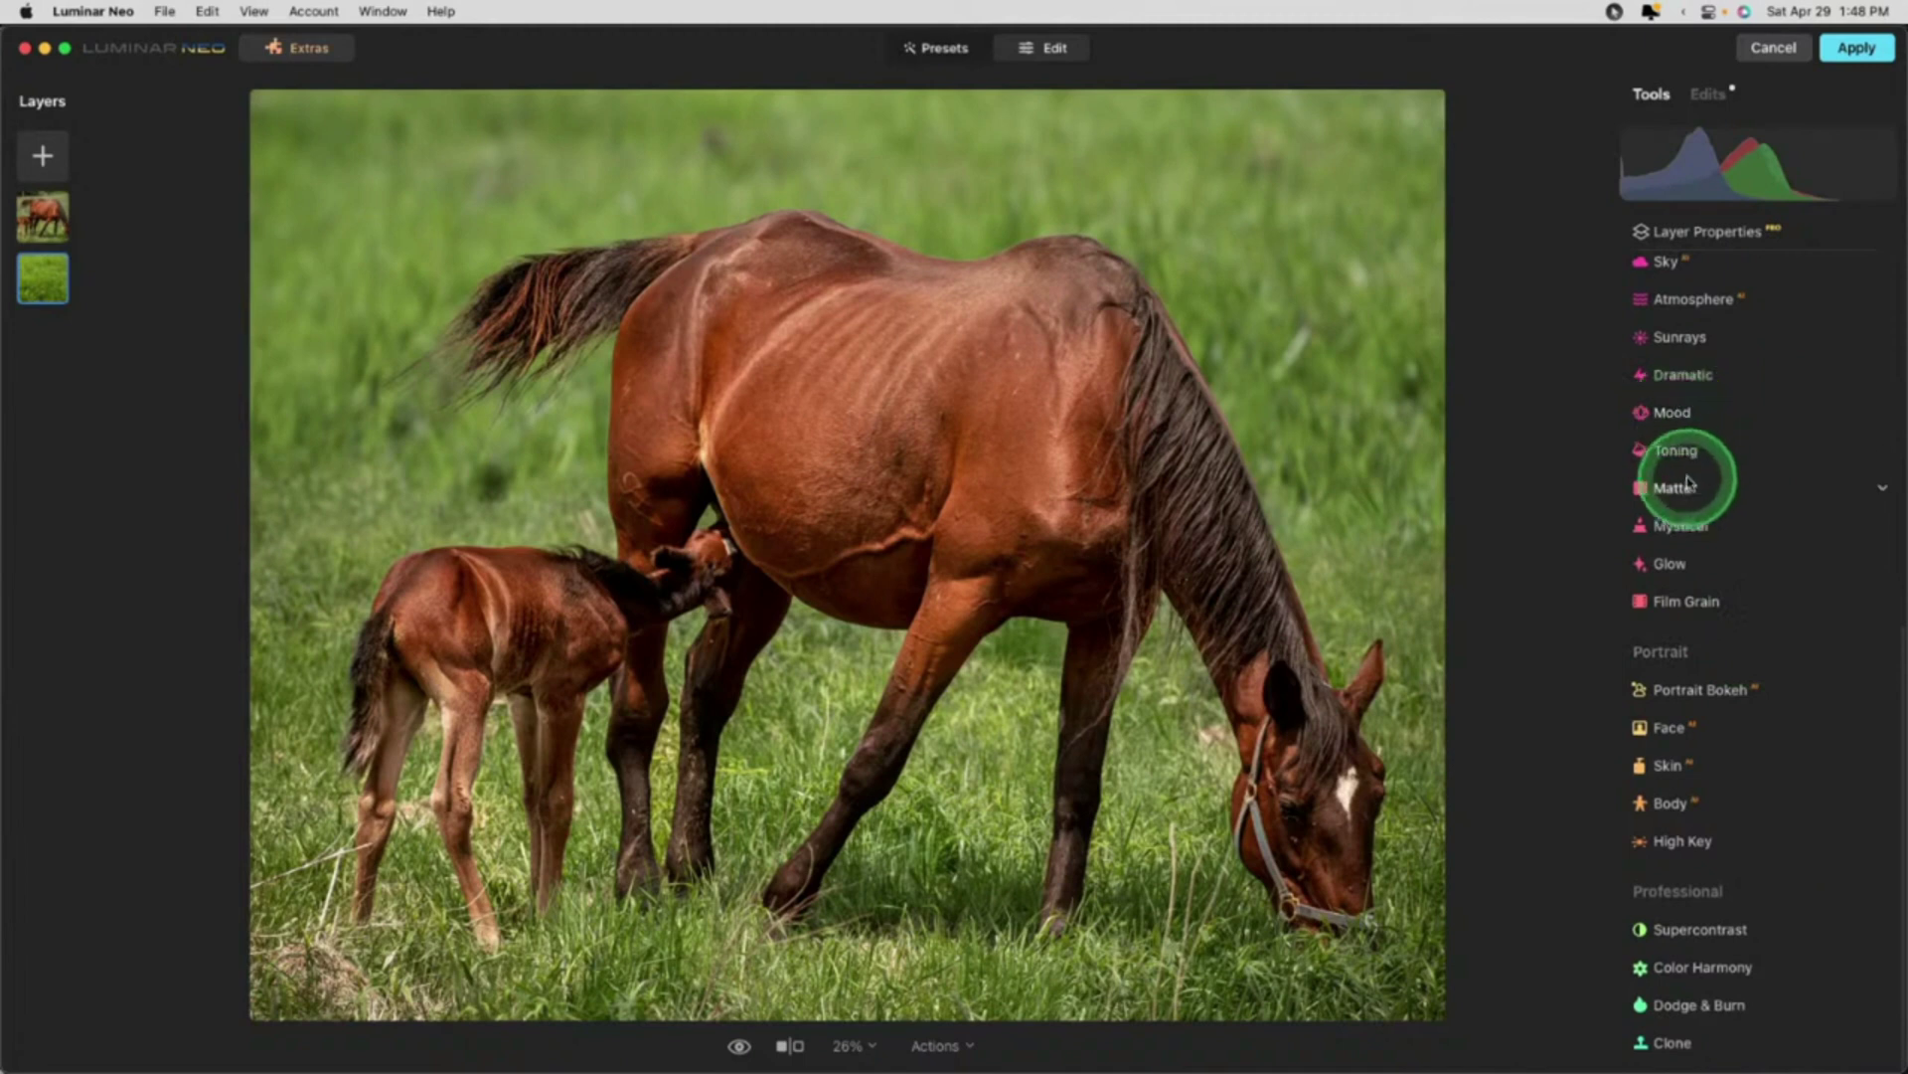
pyautogui.click(1680, 565)
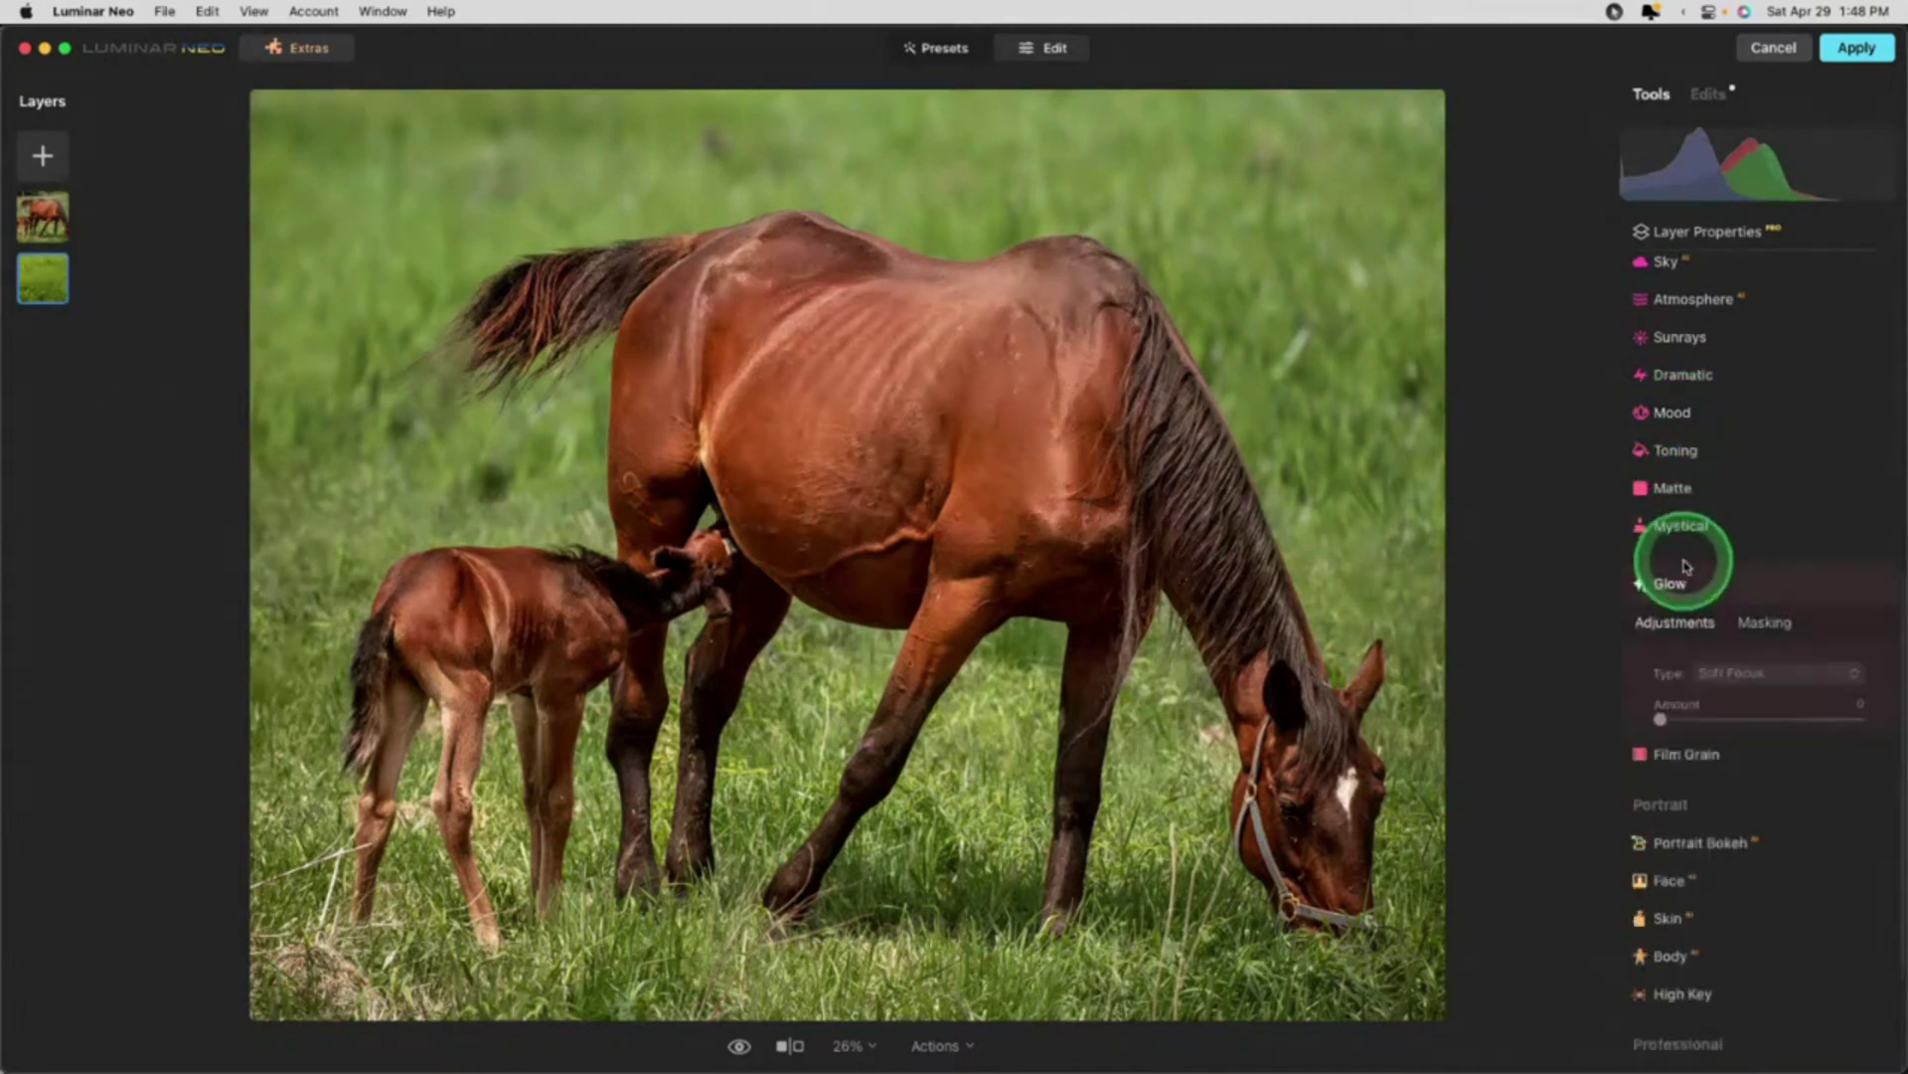
pyautogui.moveTo(1660, 658); pyautogui.dragTo(1795, 664)
pyautogui.moveTo(1760, 814); pyautogui.dragTo(1686, 813)
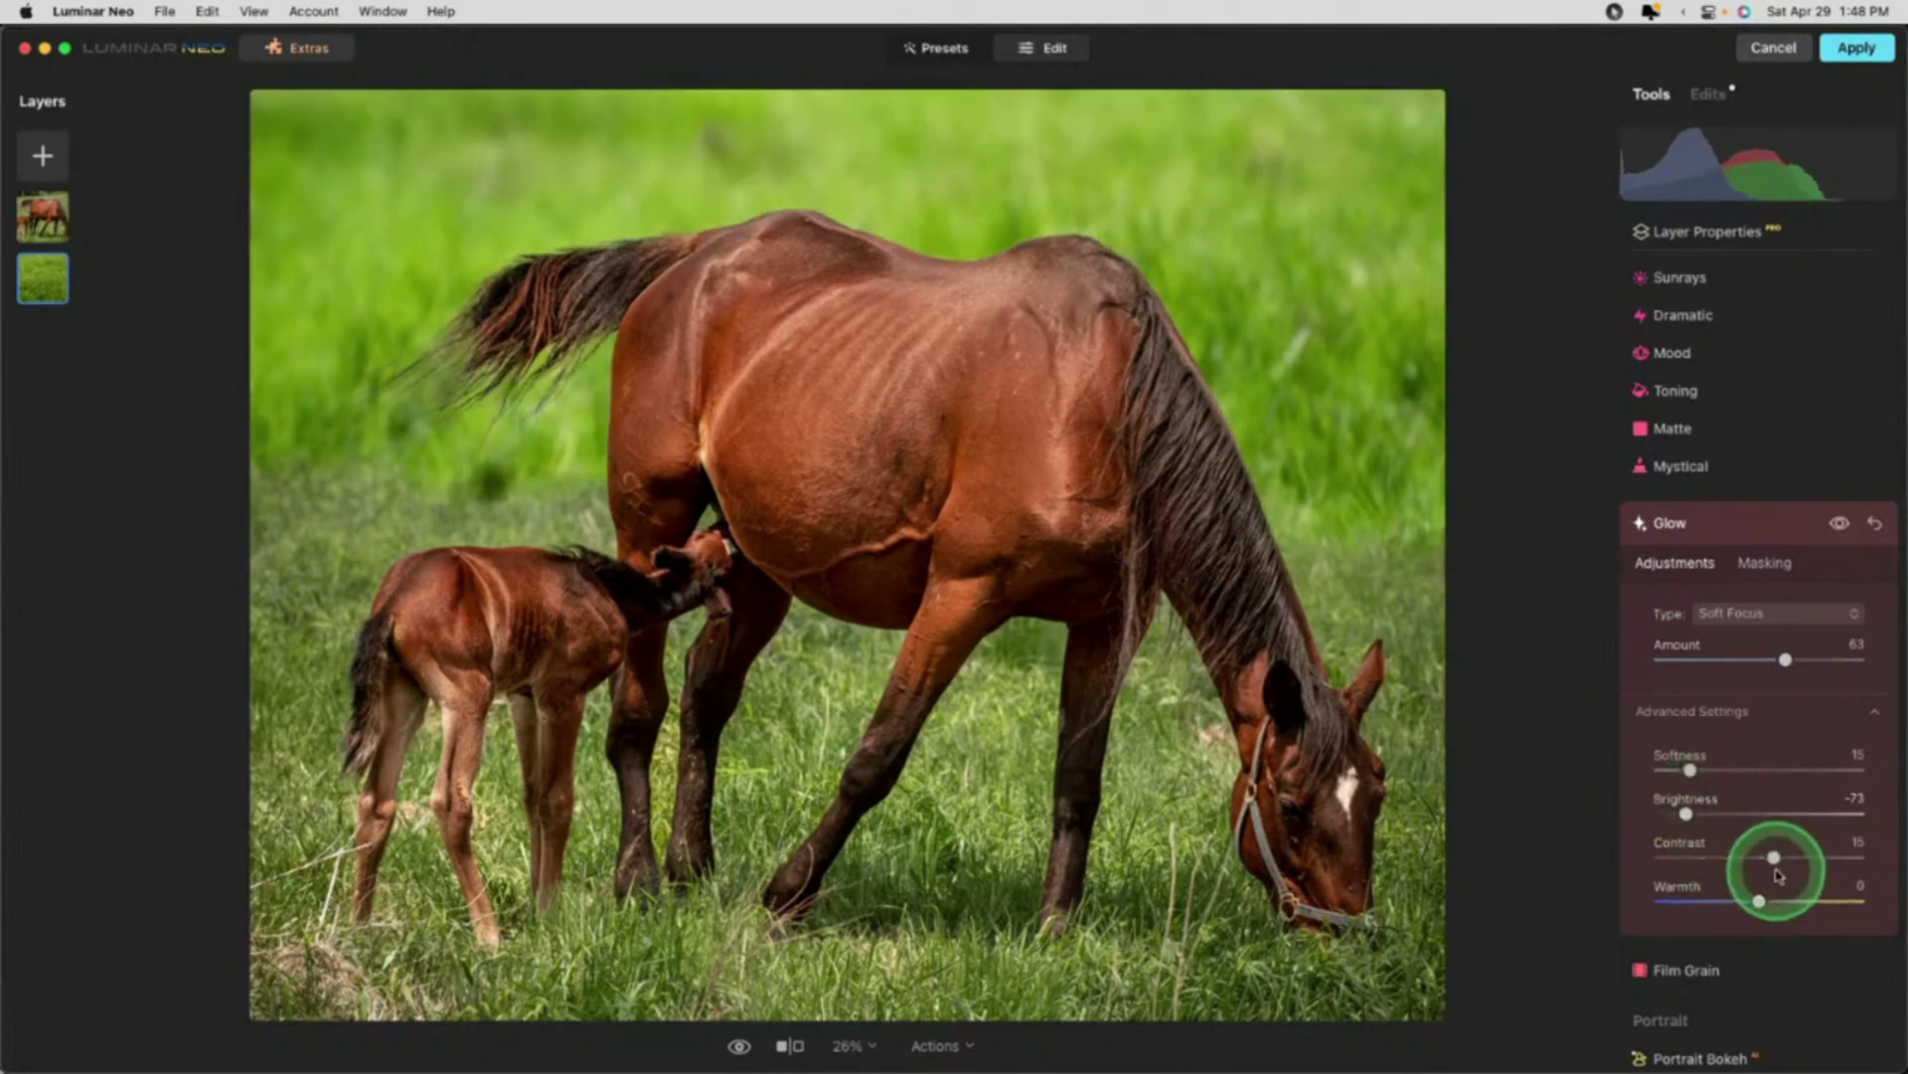
pyautogui.click(1735, 614)
pyautogui.click(1741, 686)
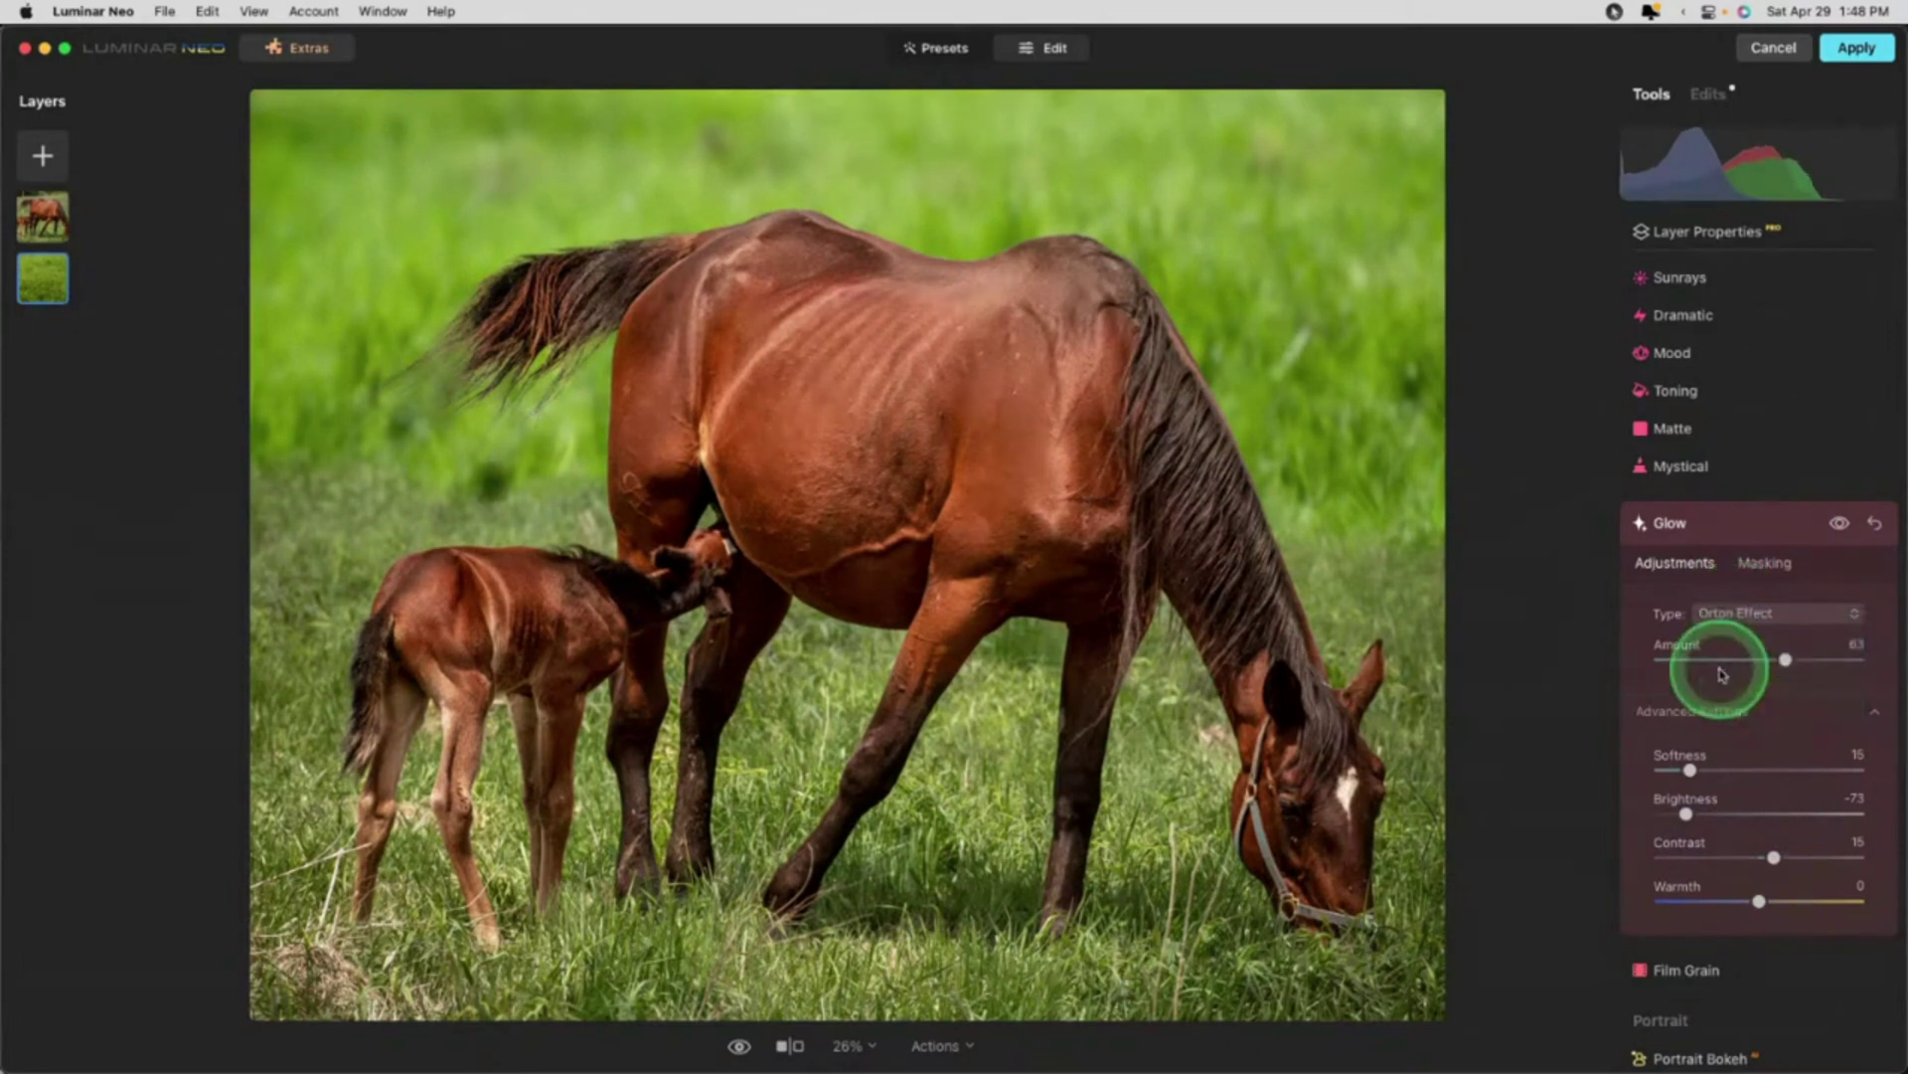
pyautogui.click(1730, 613)
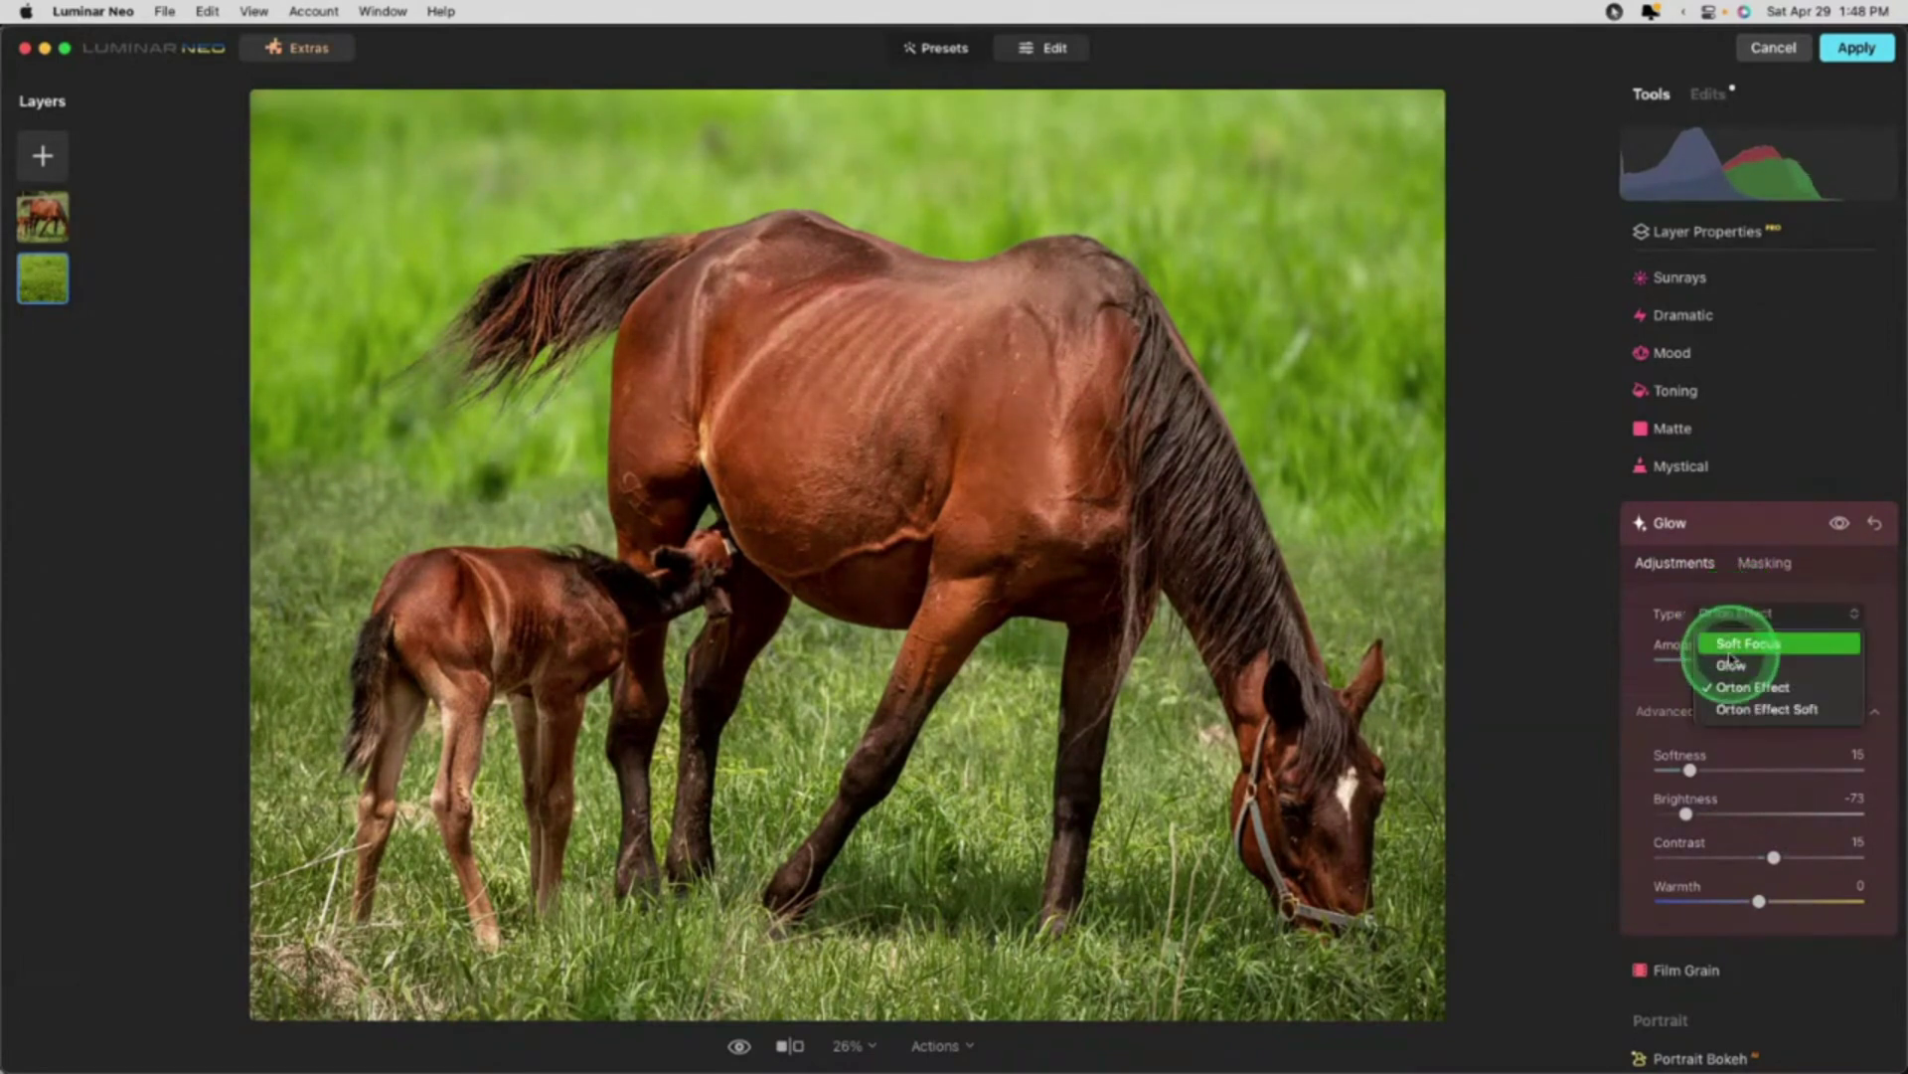
pyautogui.click(1741, 710)
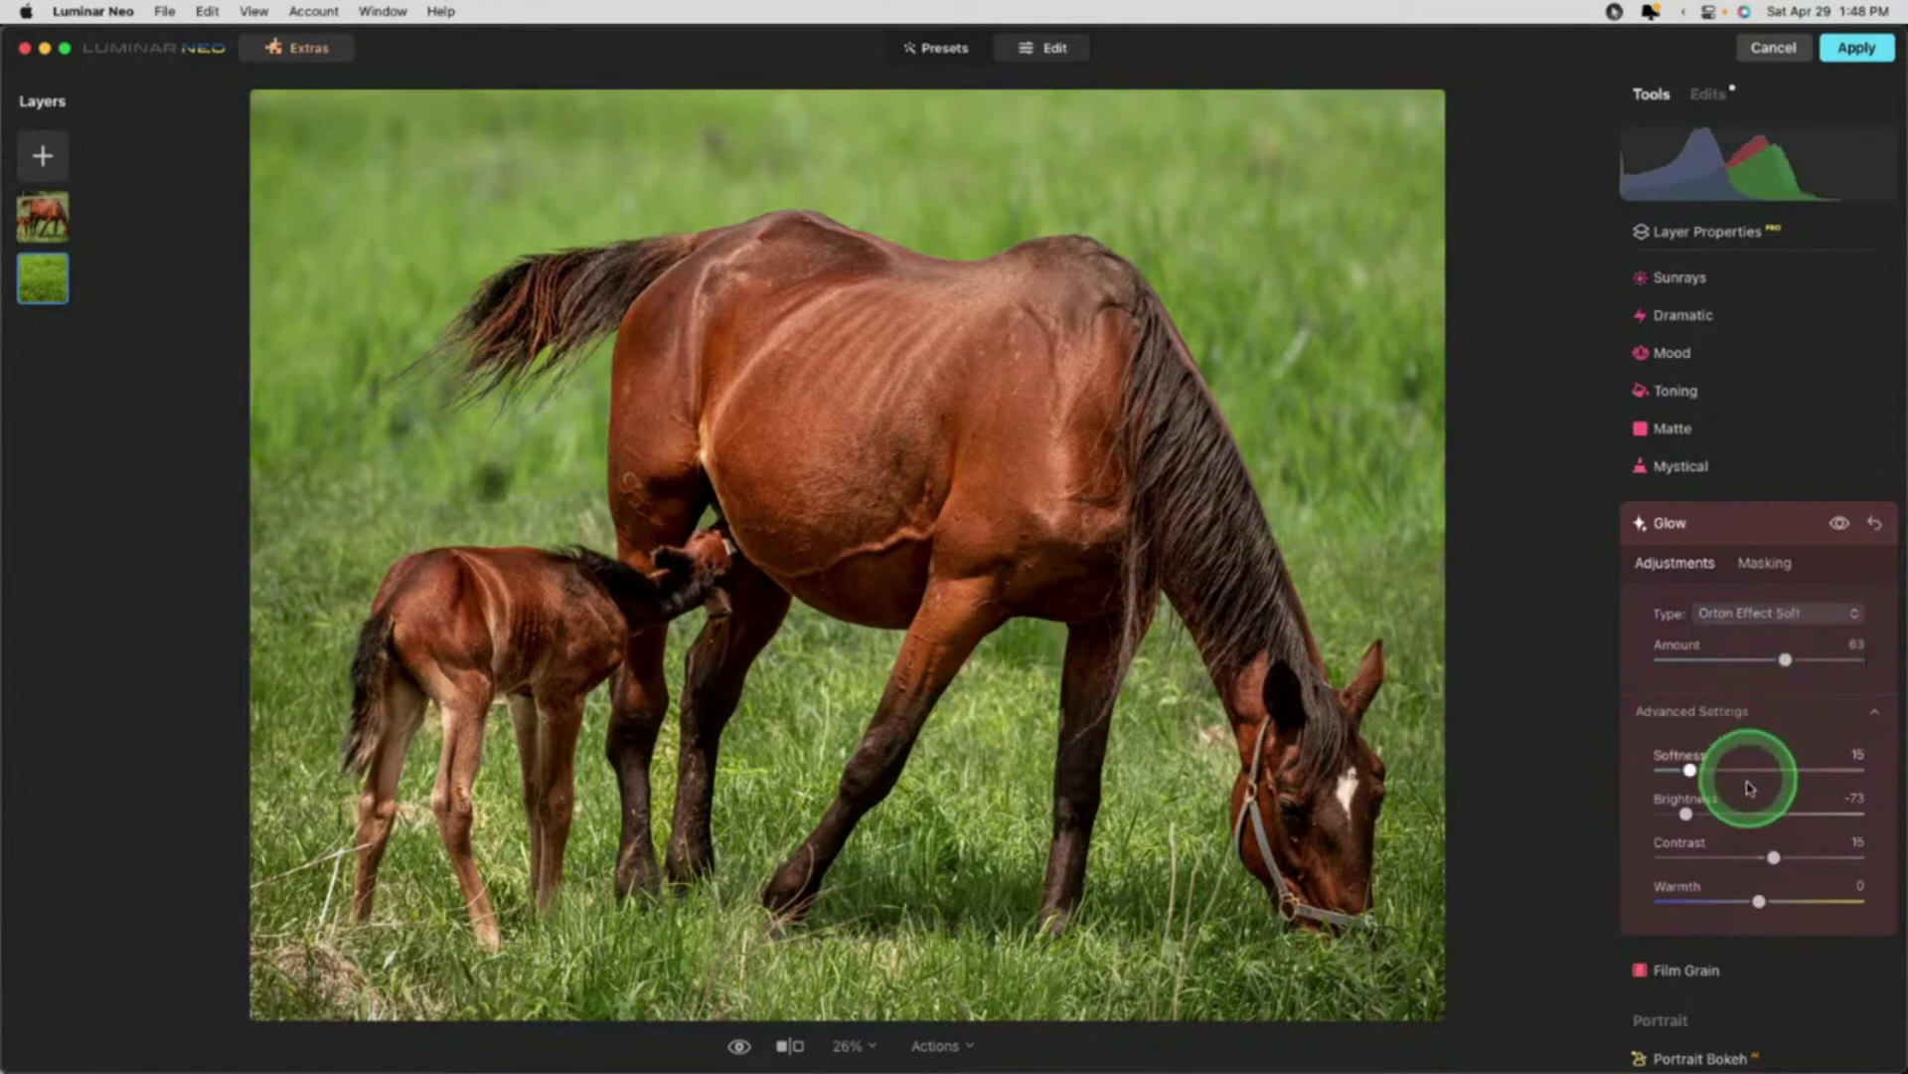
pyautogui.moveTo(1786, 660); pyautogui.dragTo(1821, 662)
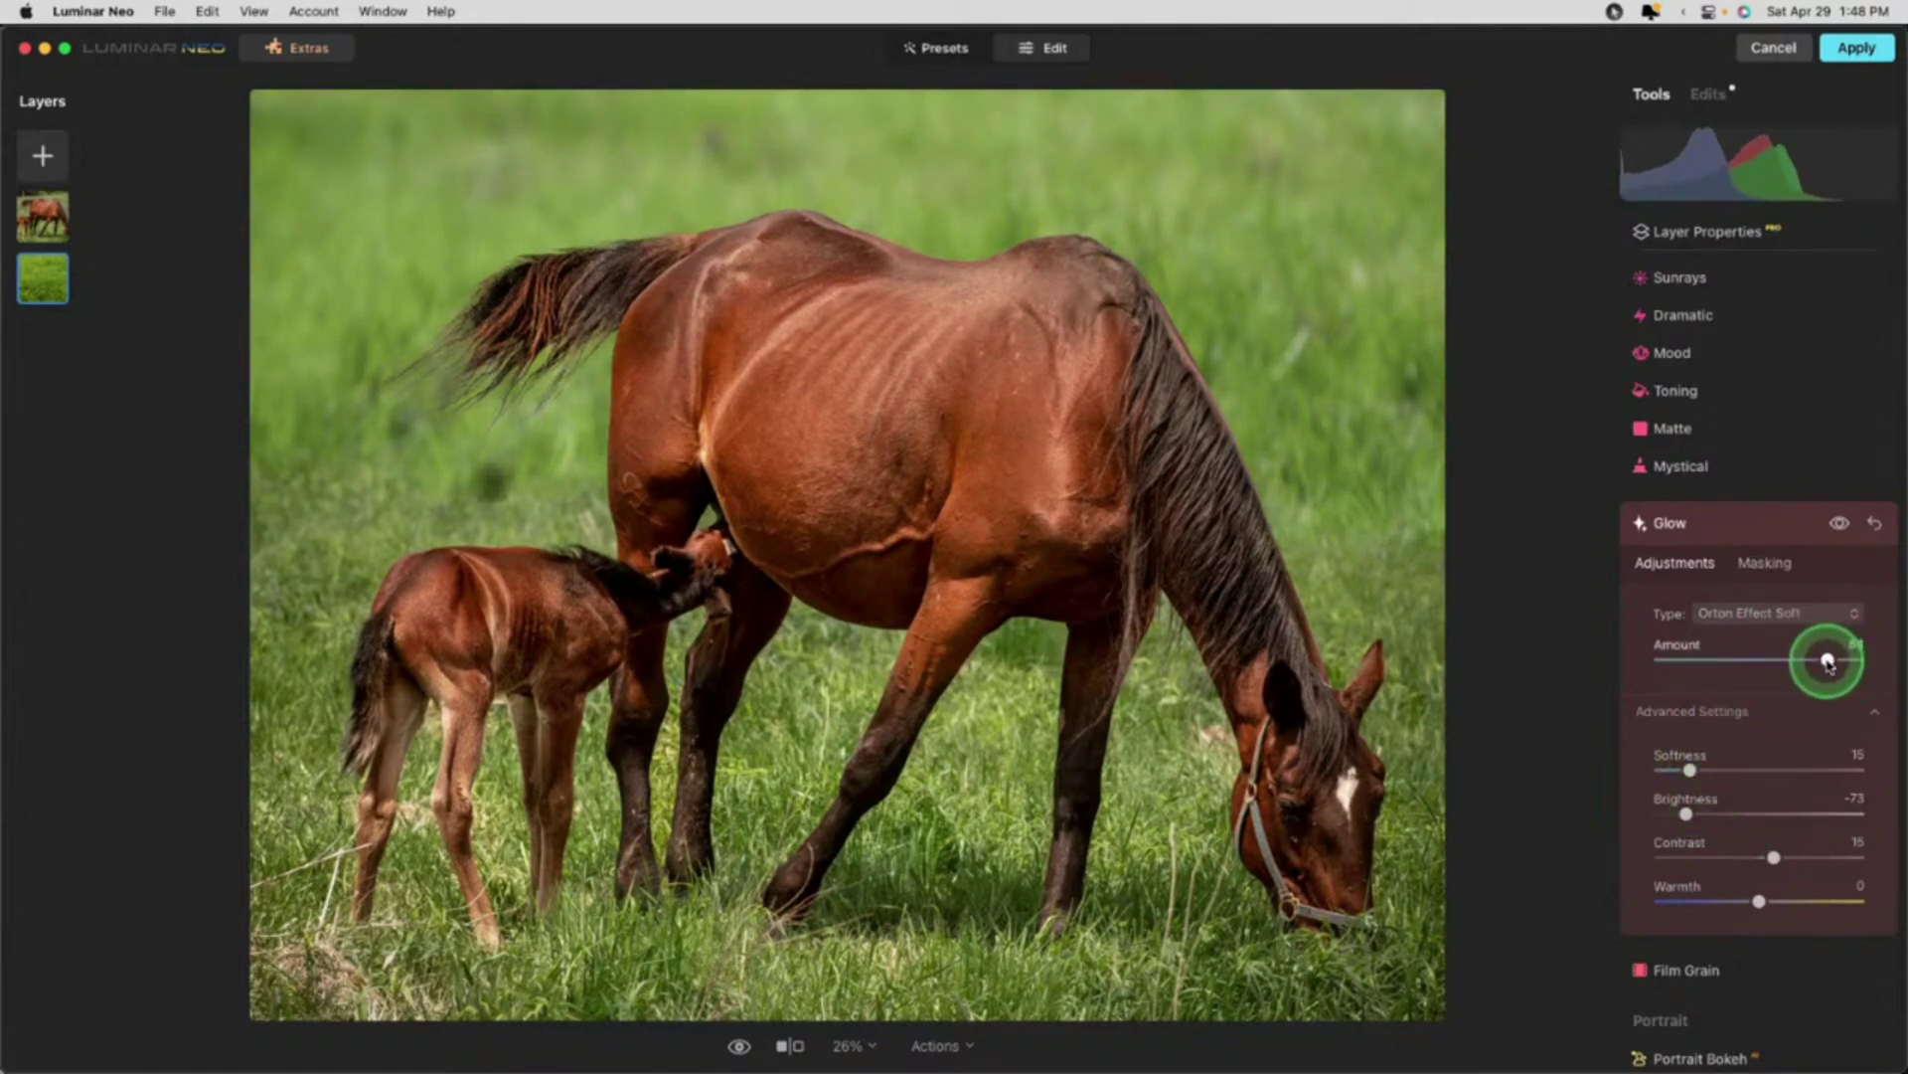
pyautogui.moveTo(1687, 813); pyautogui.dragTo(1676, 811)
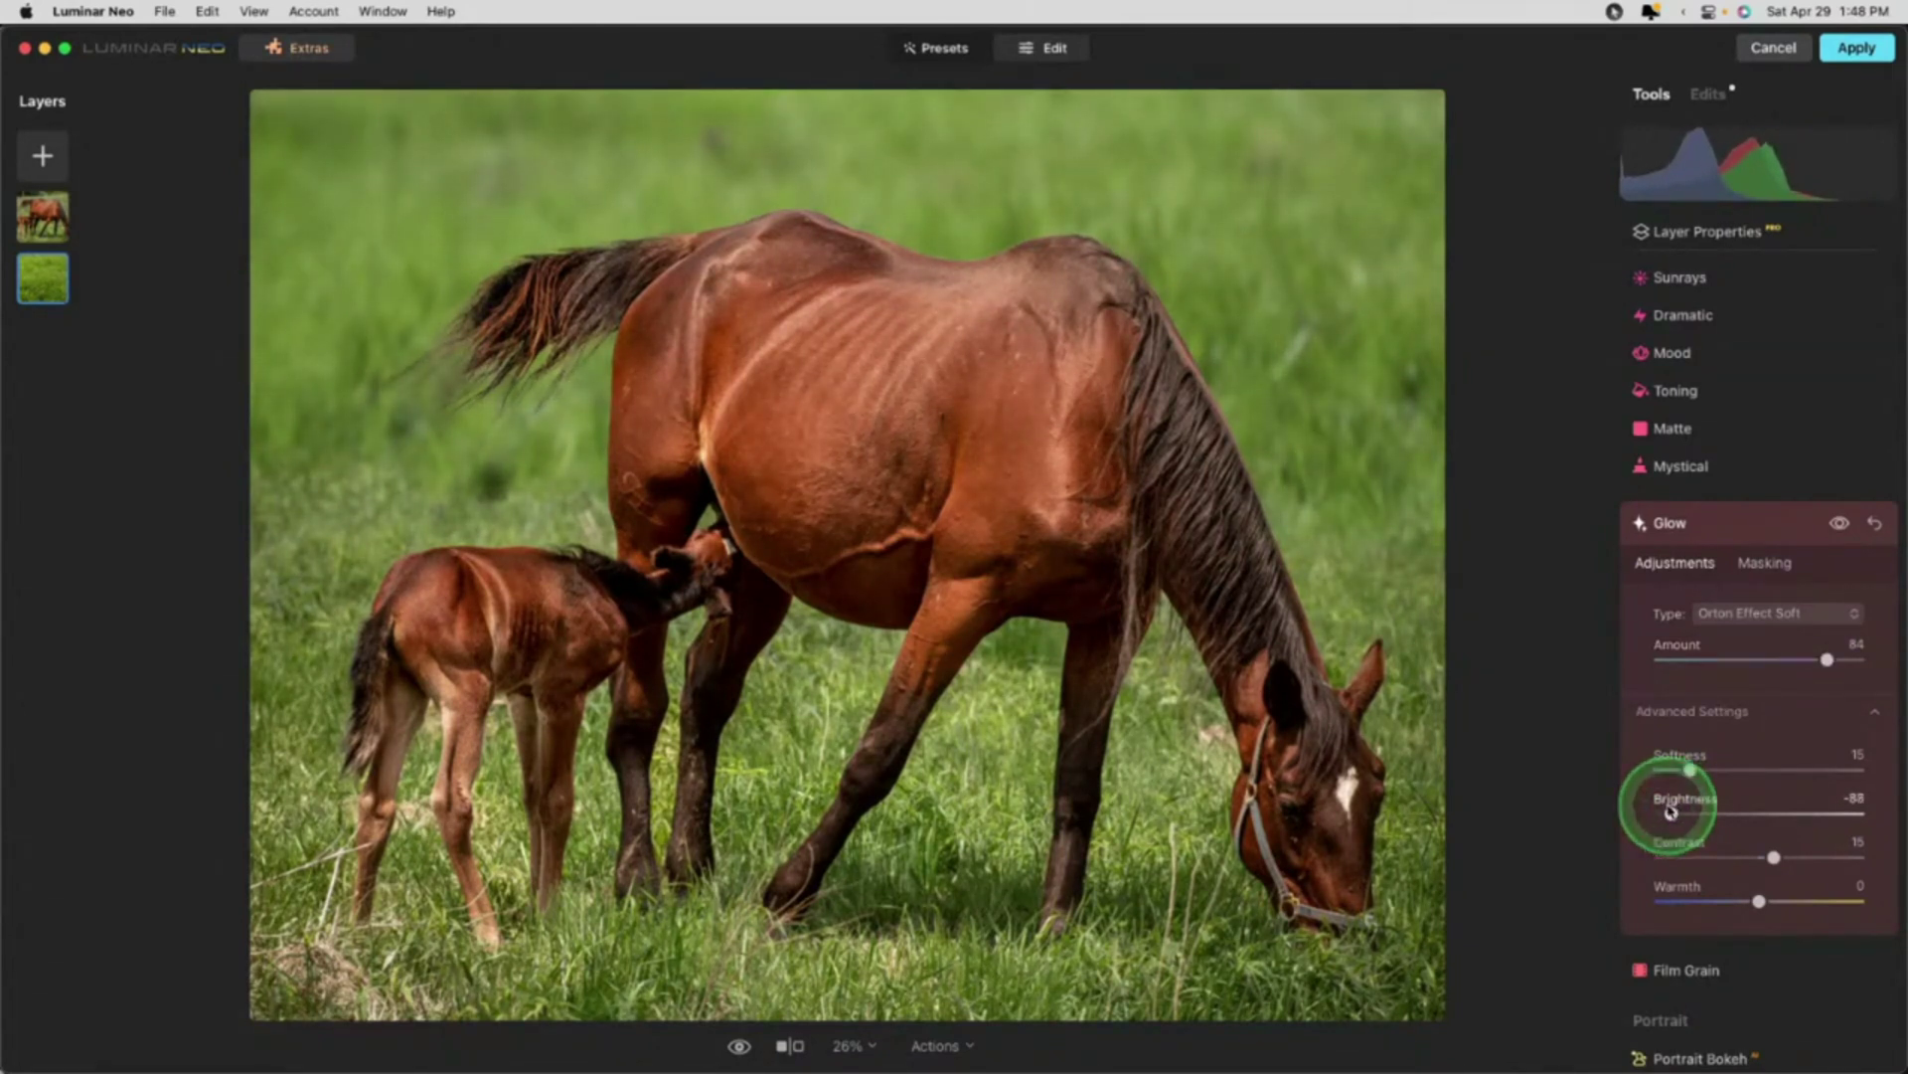
# Step: Limit the Glow with a linear gradient mask positioned near the top of the photo
pyautogui.click(1765, 563)
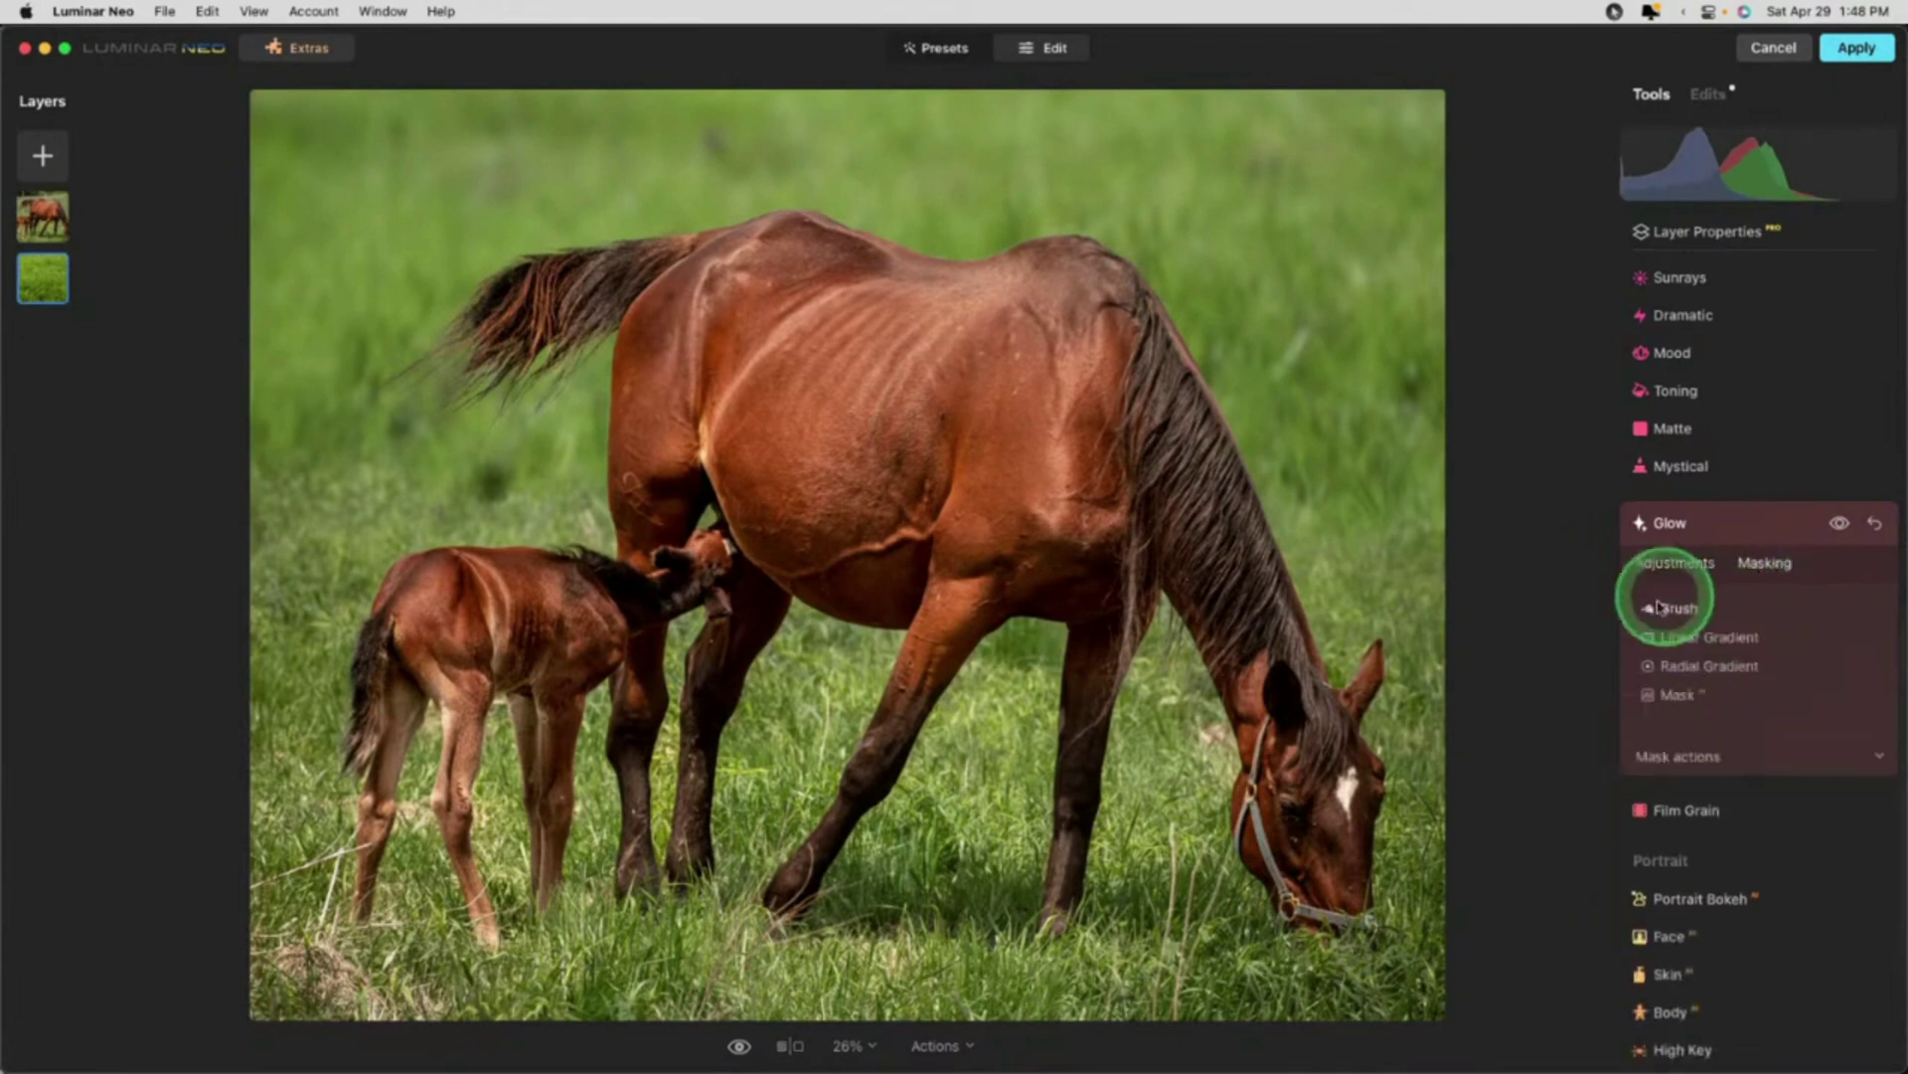
pyautogui.click(1679, 637)
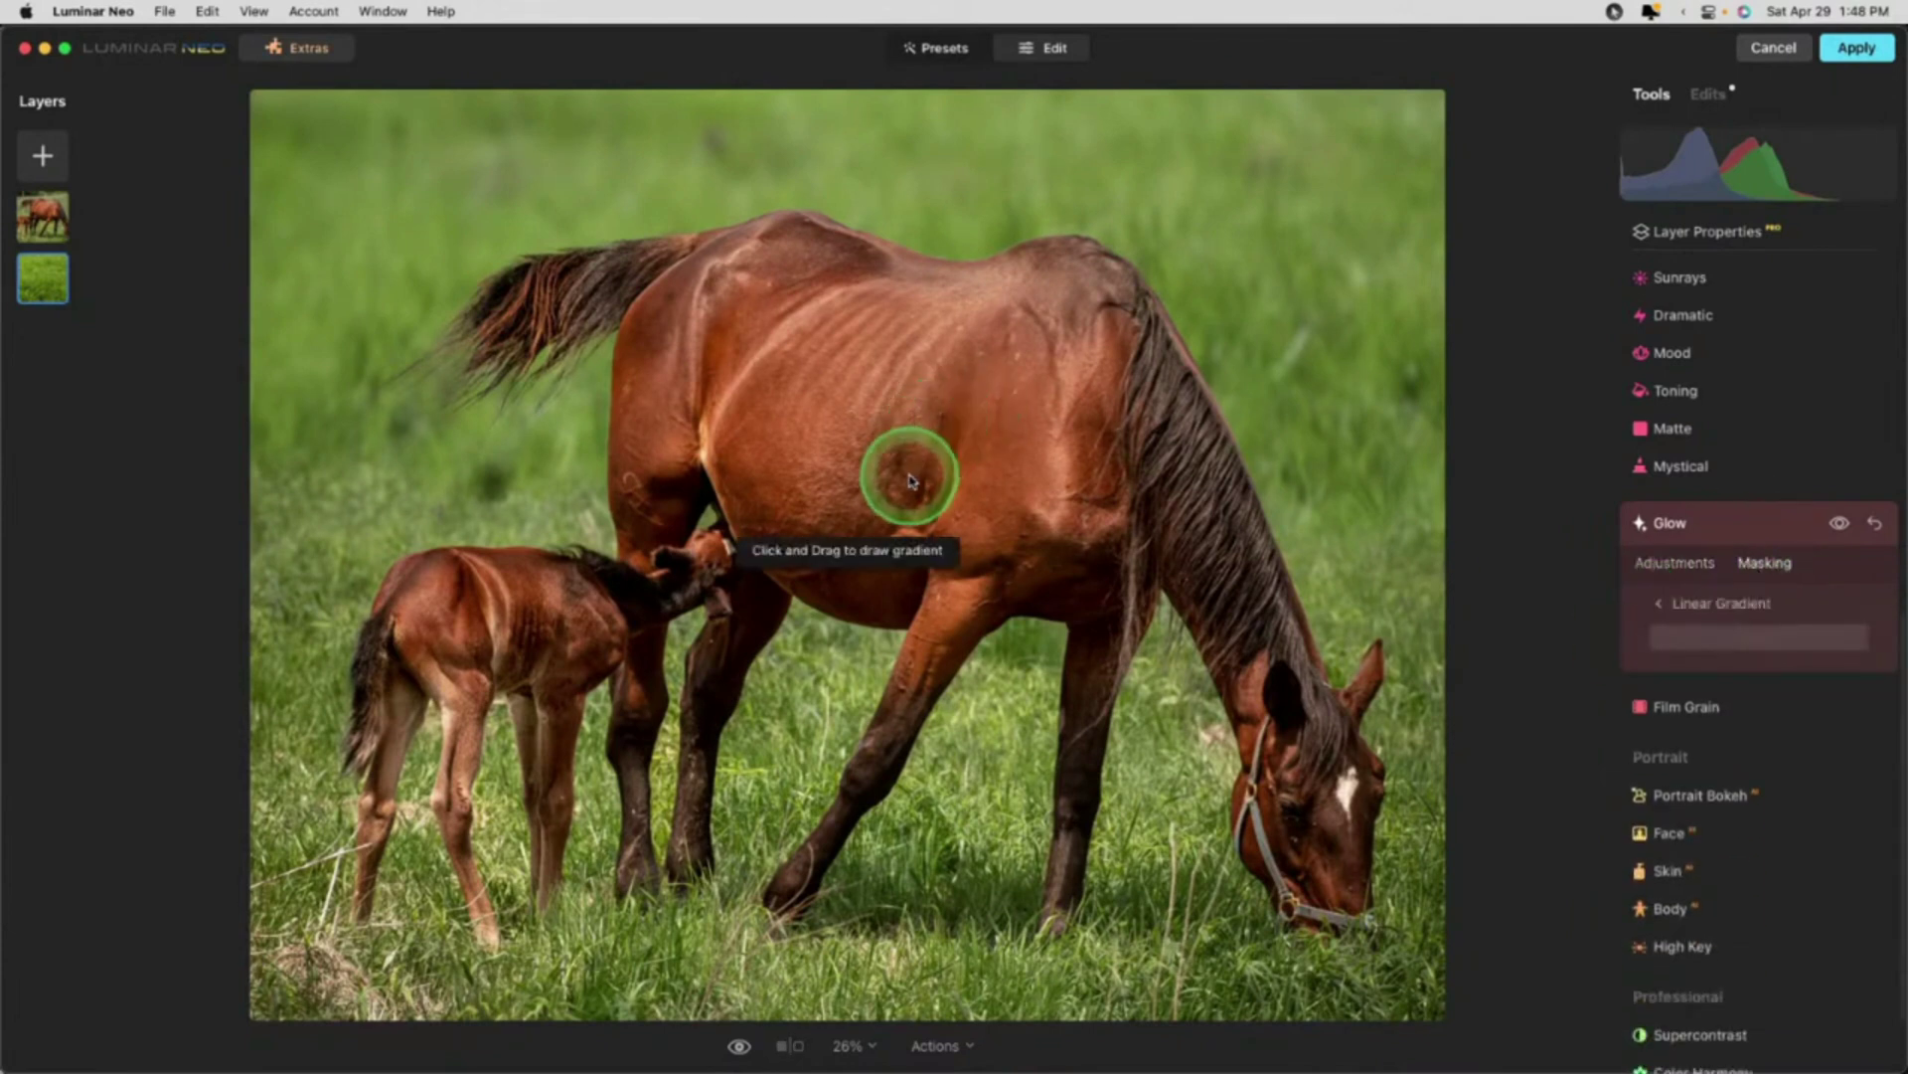
pyautogui.moveTo(908, 463); pyautogui.dragTo(903, 175)
pyautogui.click(912, 313)
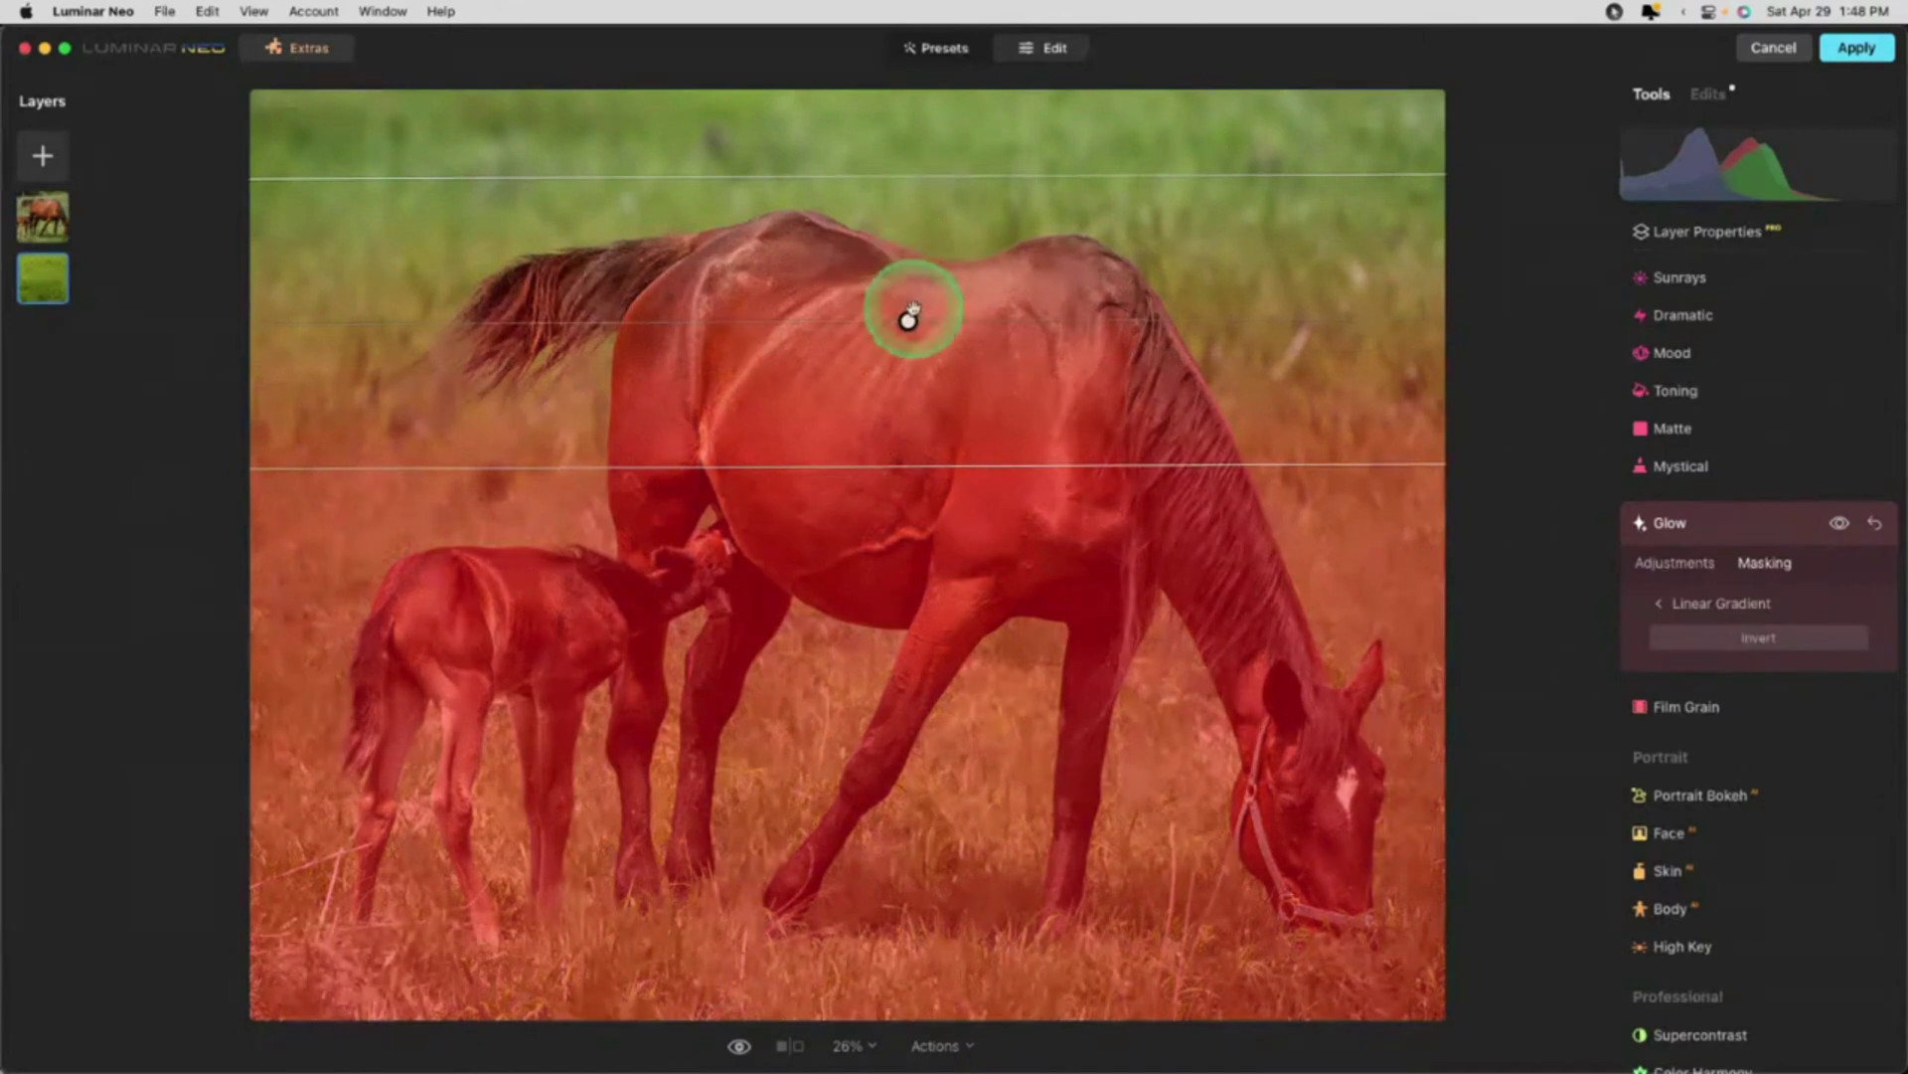
pyautogui.moveTo(908, 320); pyautogui.dragTo(898, 129)
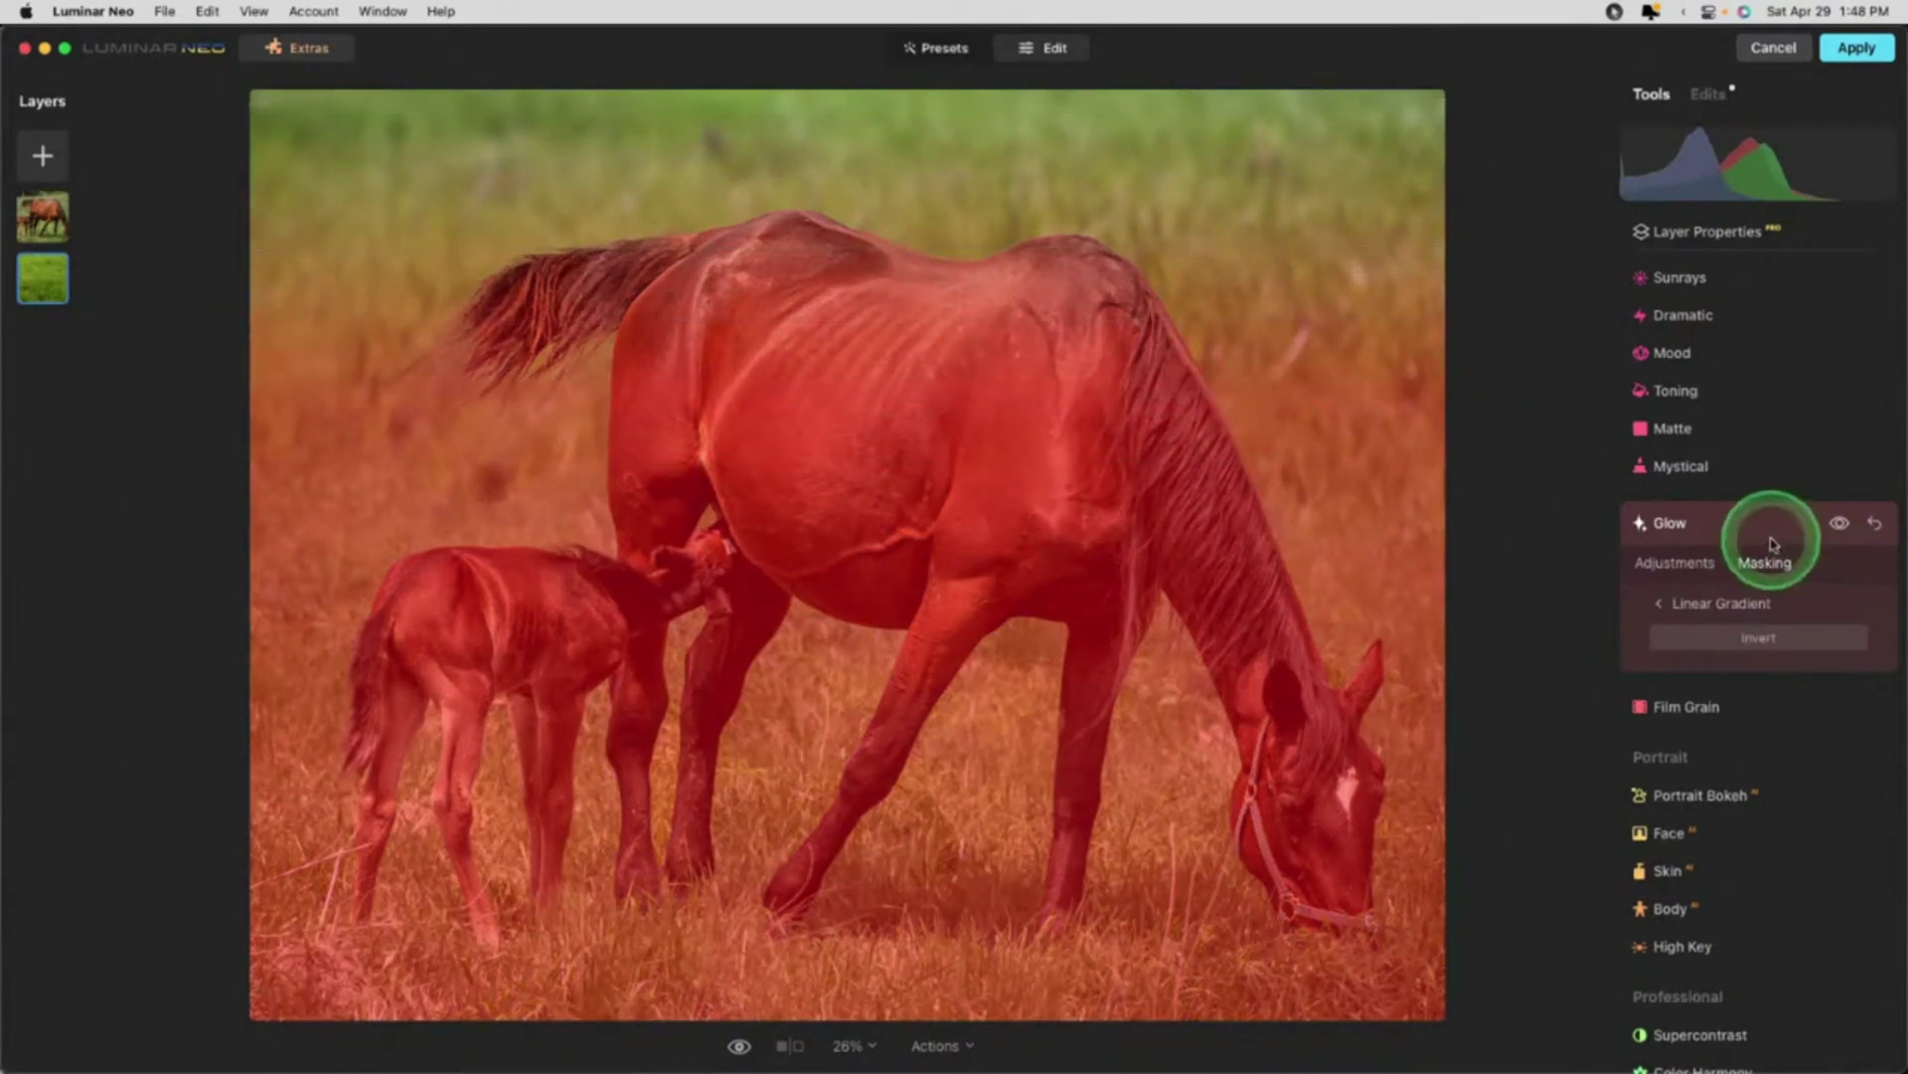
pyautogui.click(1667, 574)
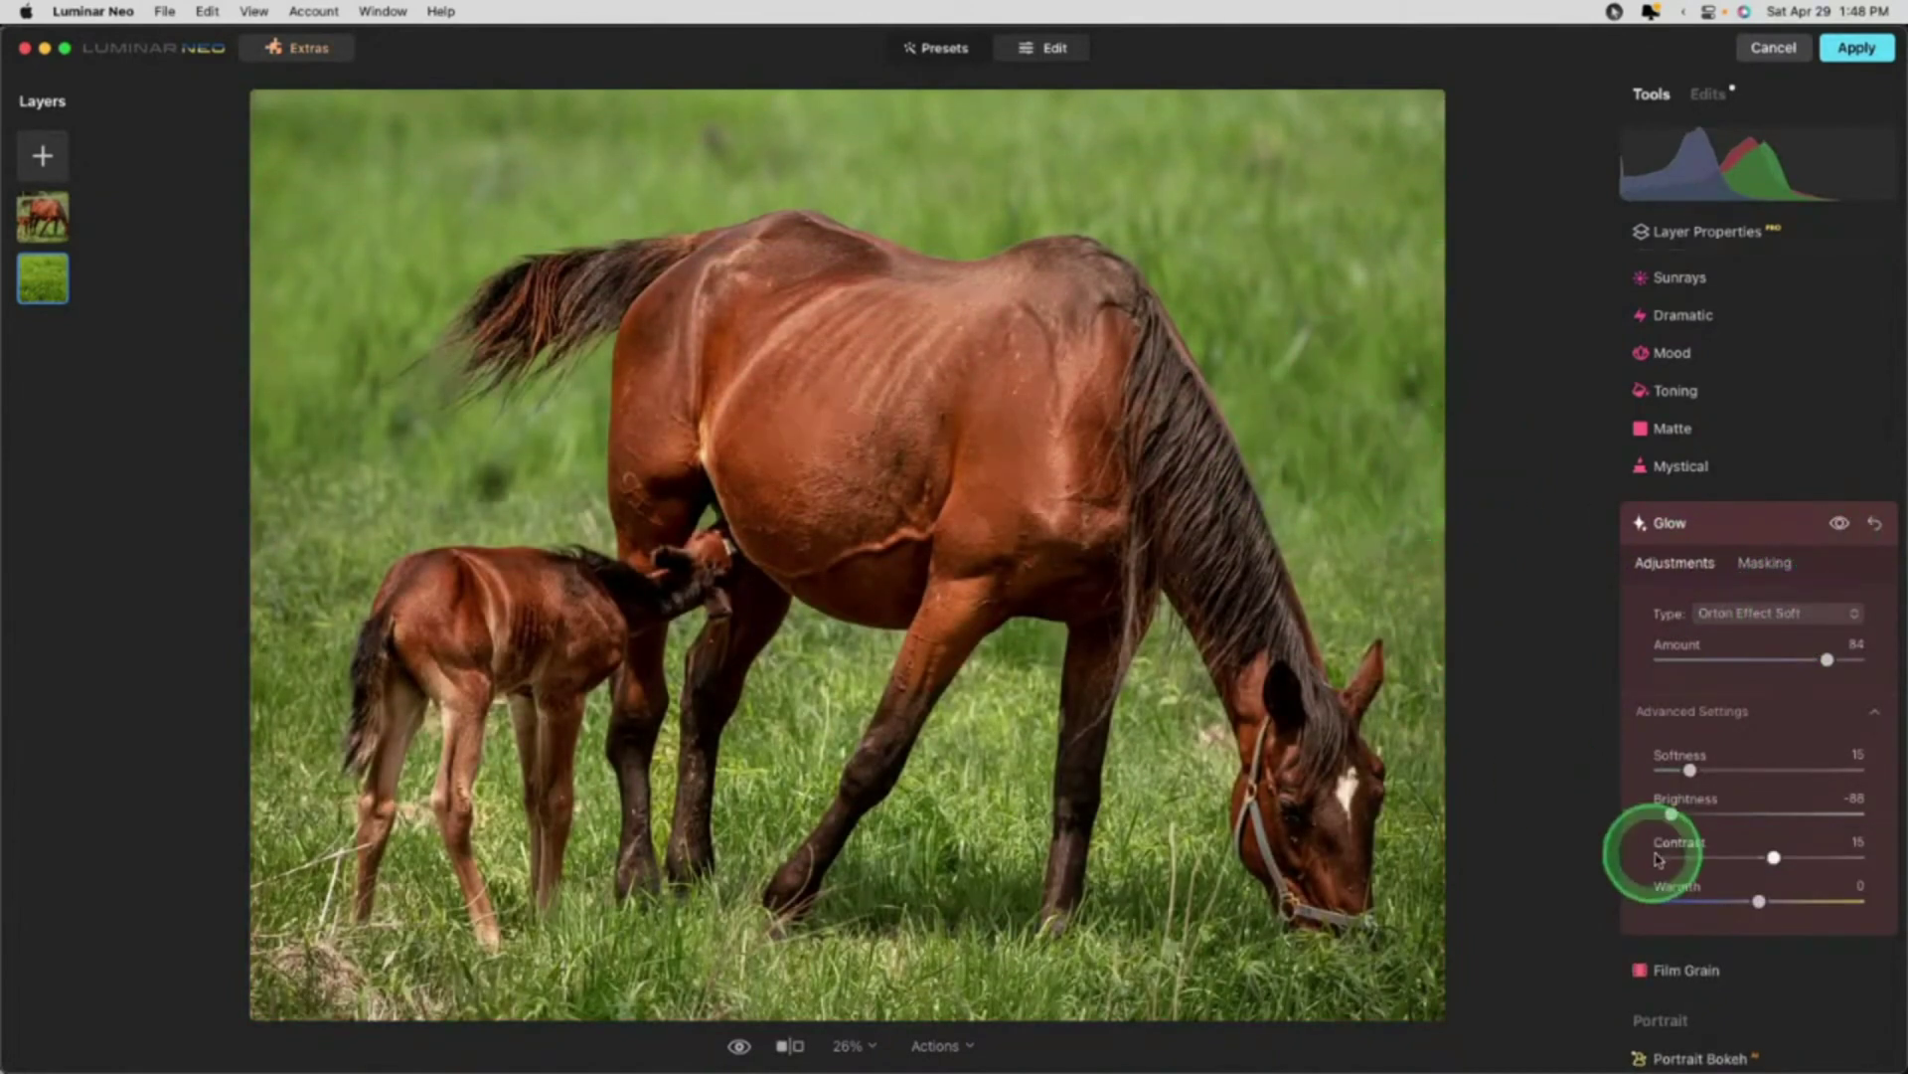
pyautogui.click(1729, 524)
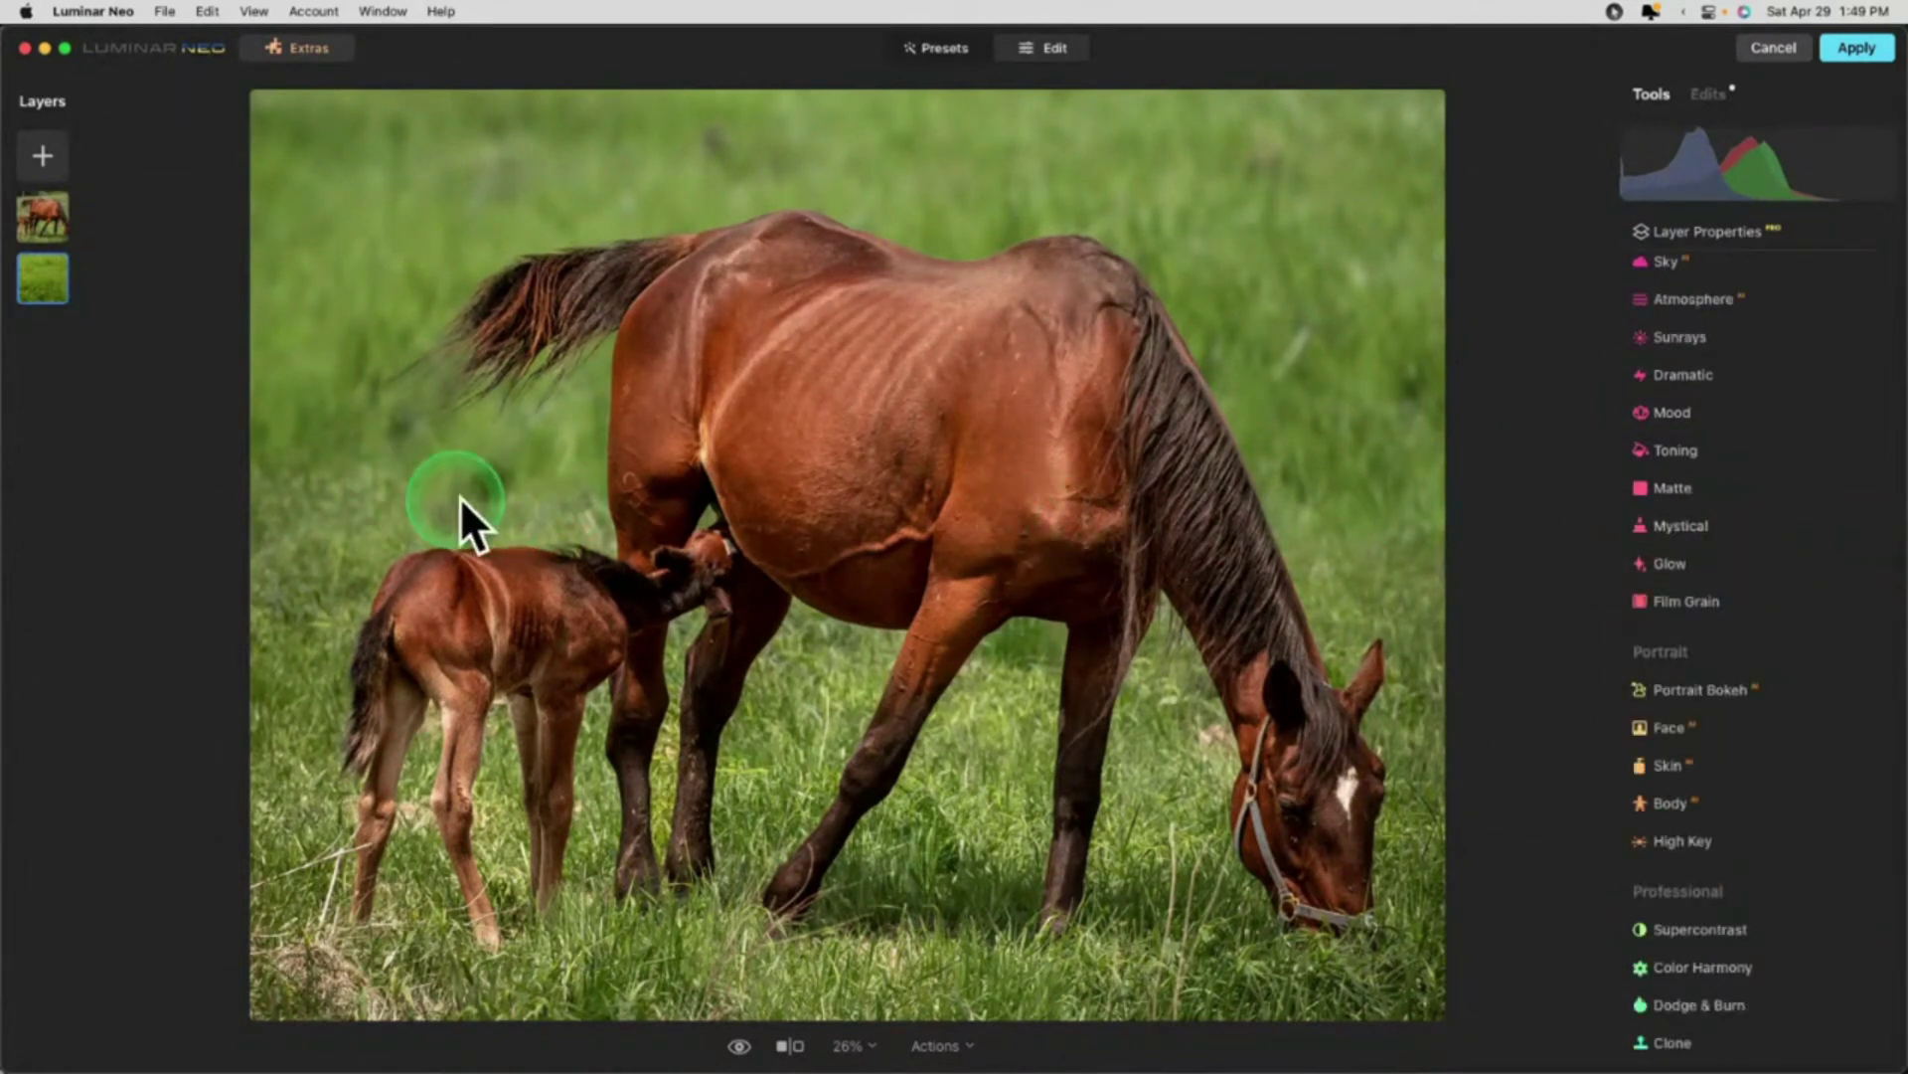
# Step: Select the mare-and-foal layer and run Masking > Background Removal > Remove
pyautogui.click(41, 224)
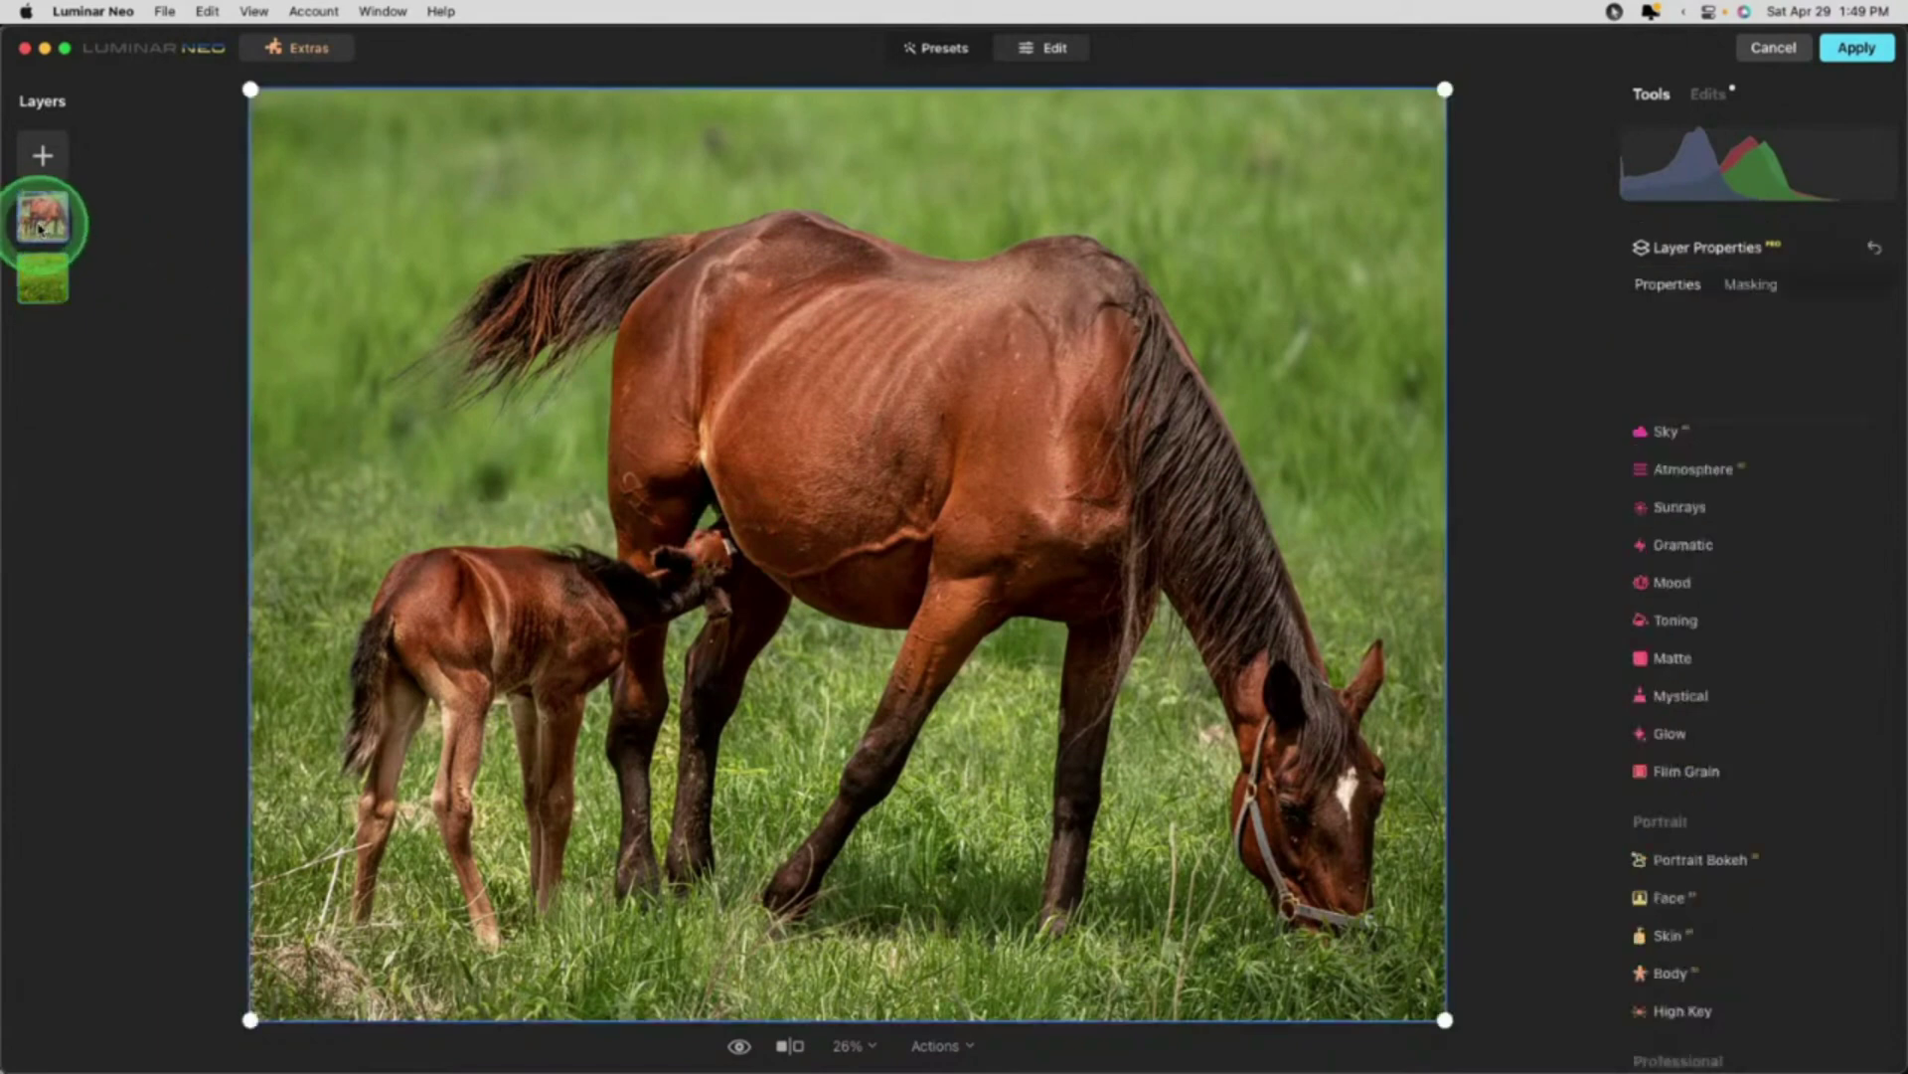
pyautogui.click(1751, 289)
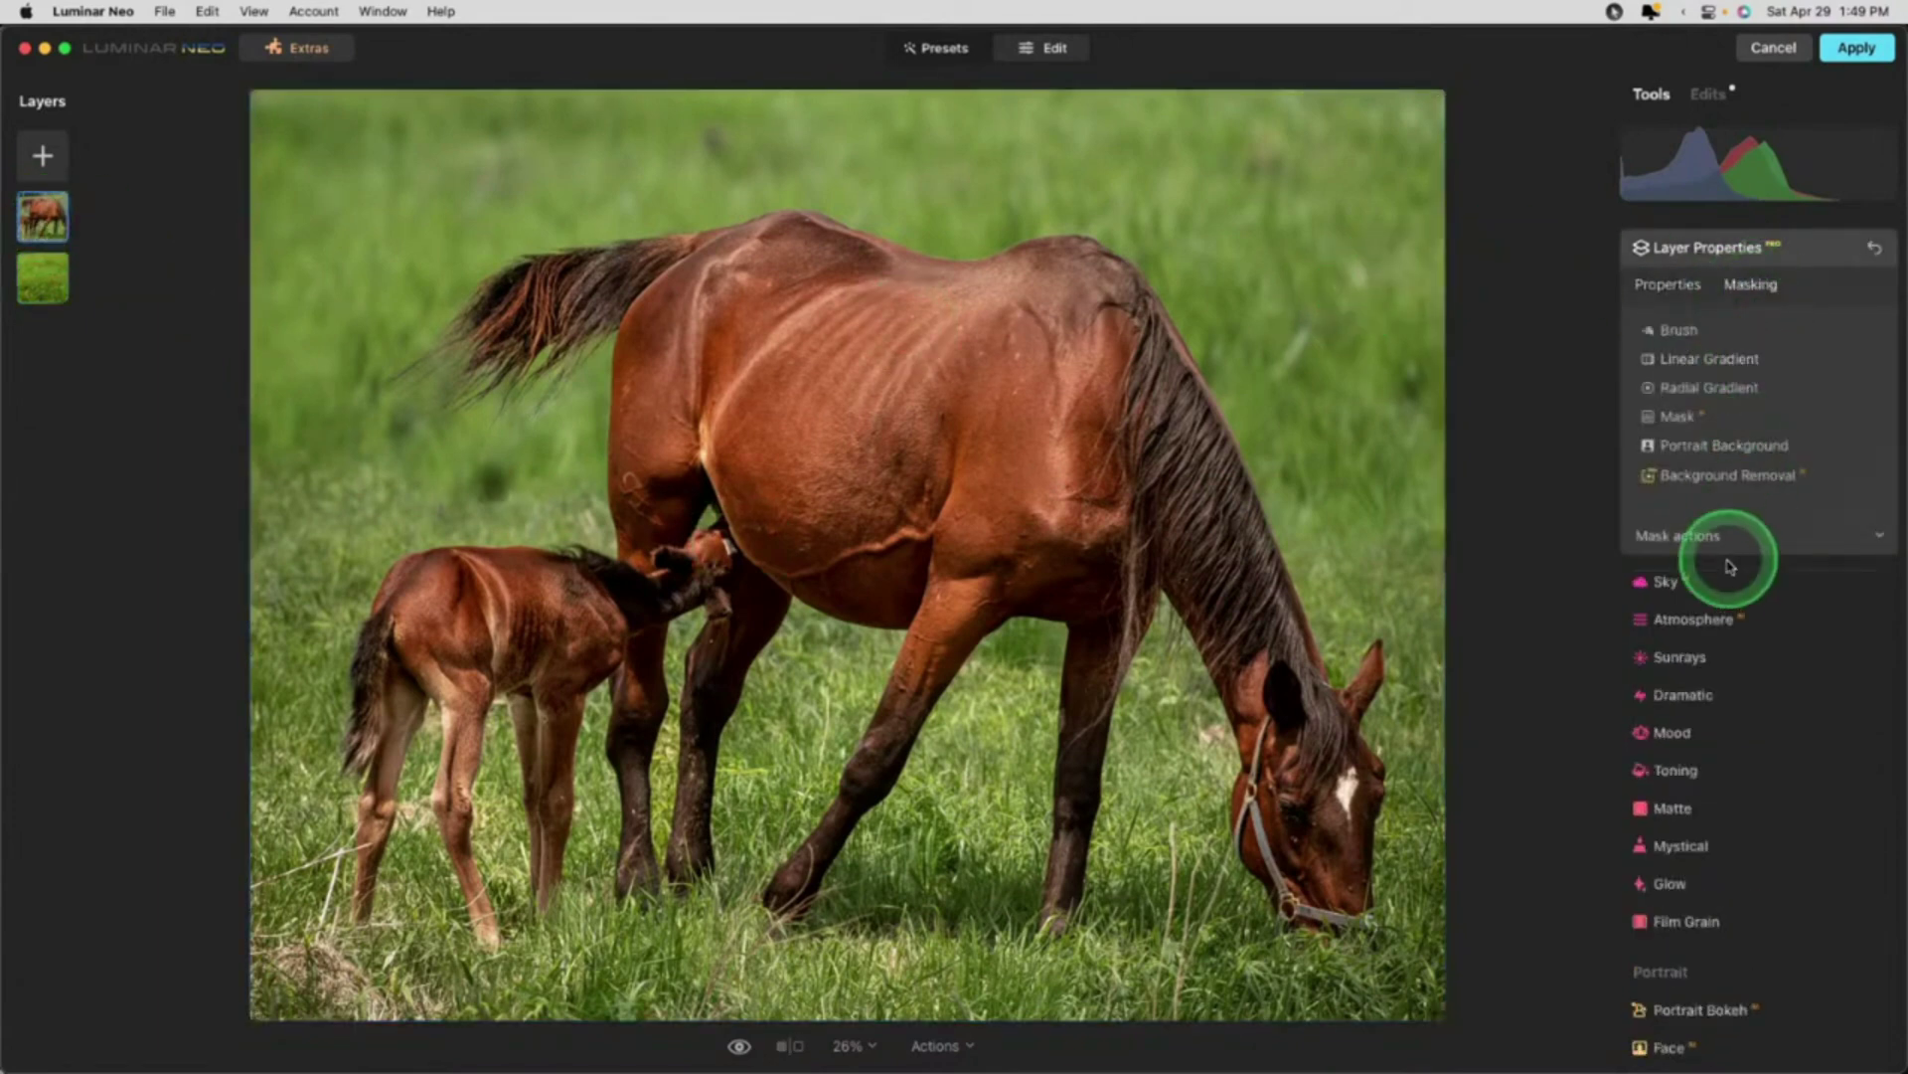
pyautogui.click(1702, 477)
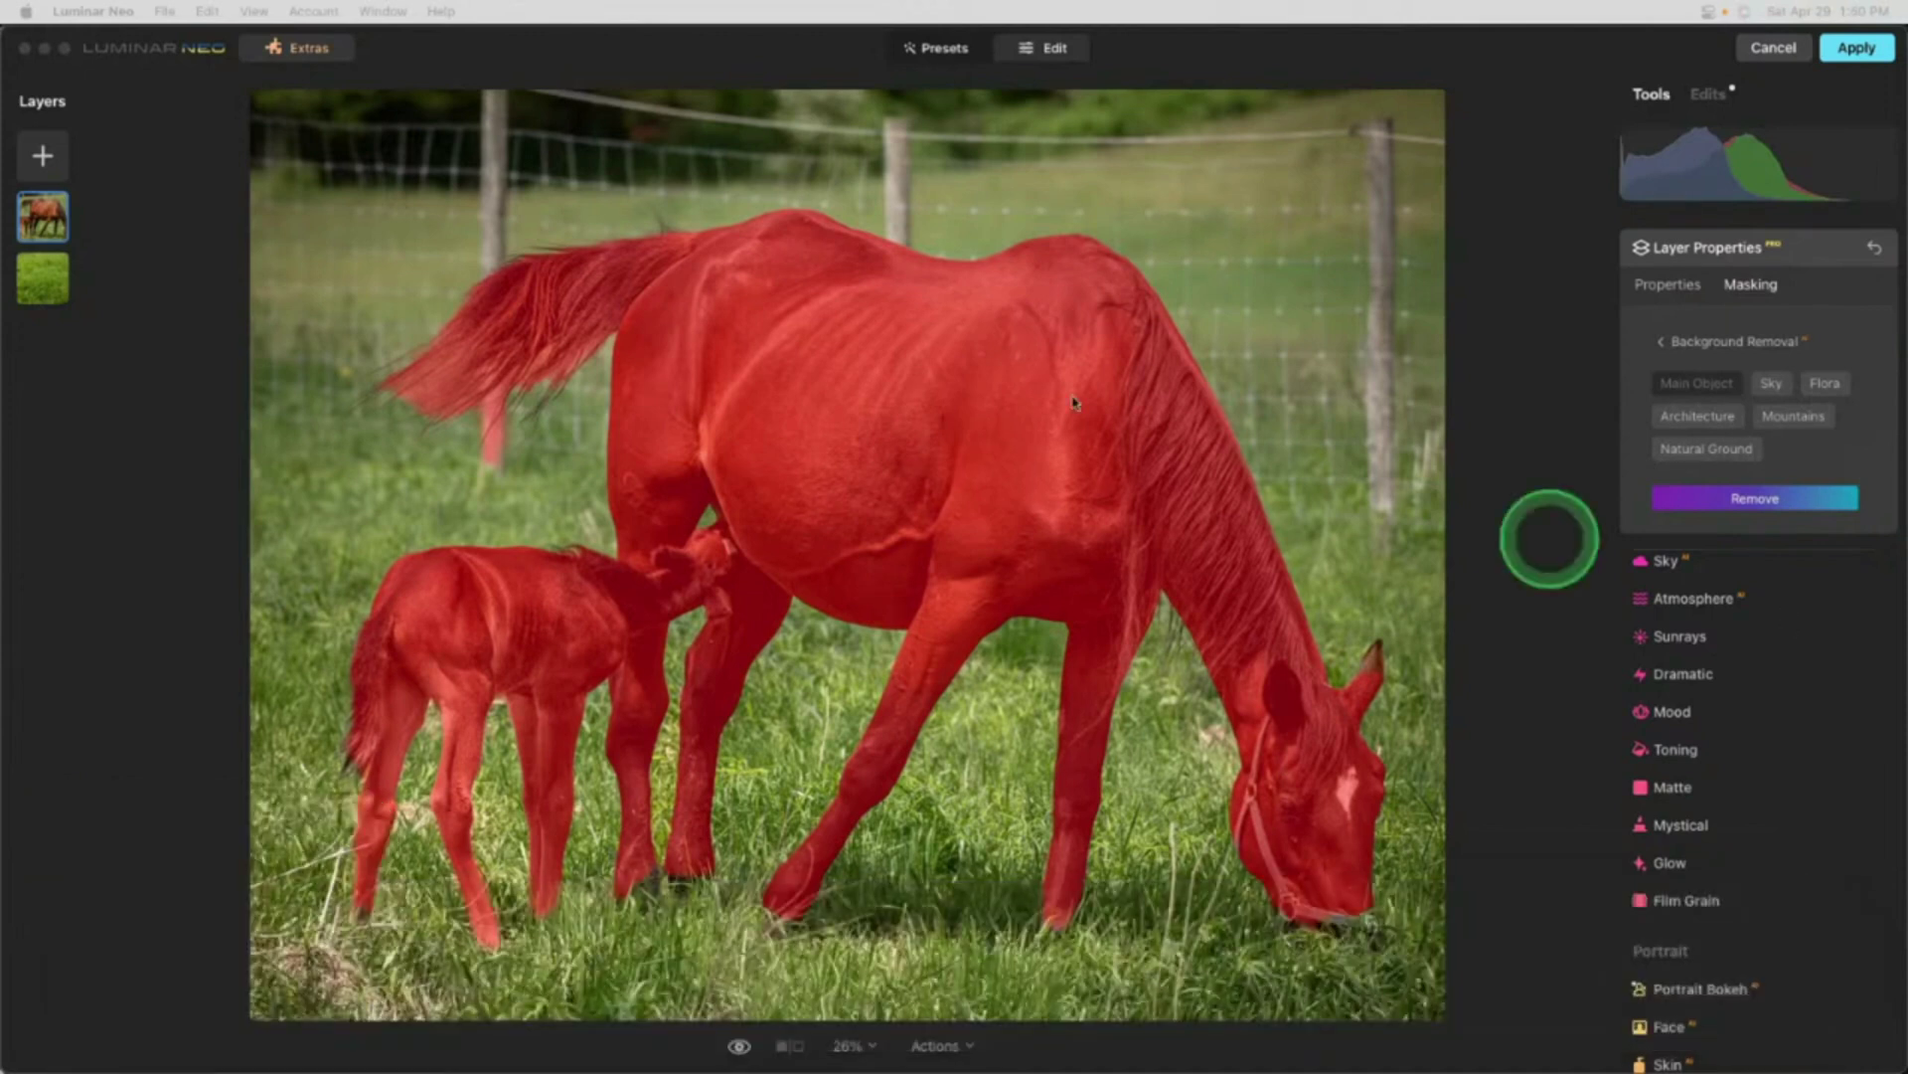
pyautogui.click(1719, 492)
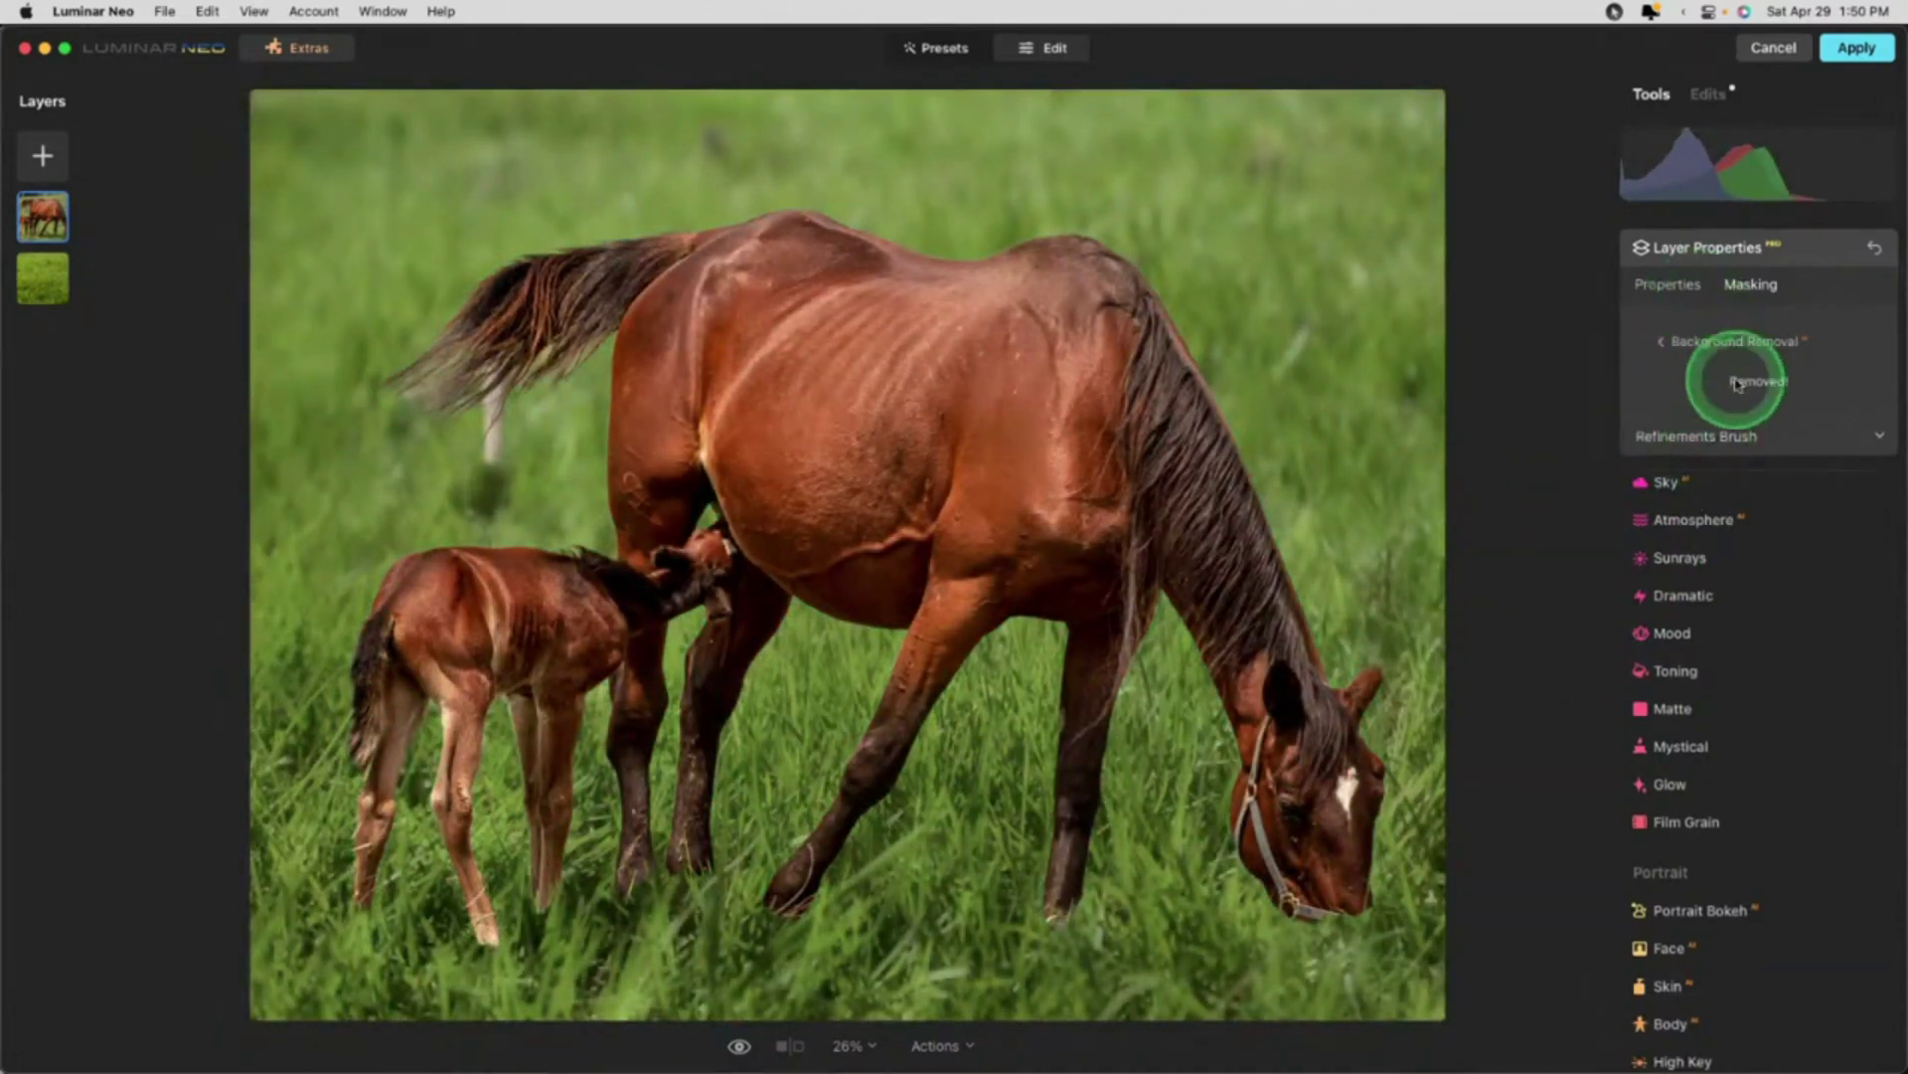
# Step: Paint the mare's neck and head into the subject with the Object refinement brush, enlarged to 148
pyautogui.click(1695, 436)
pyautogui.click(1755, 481)
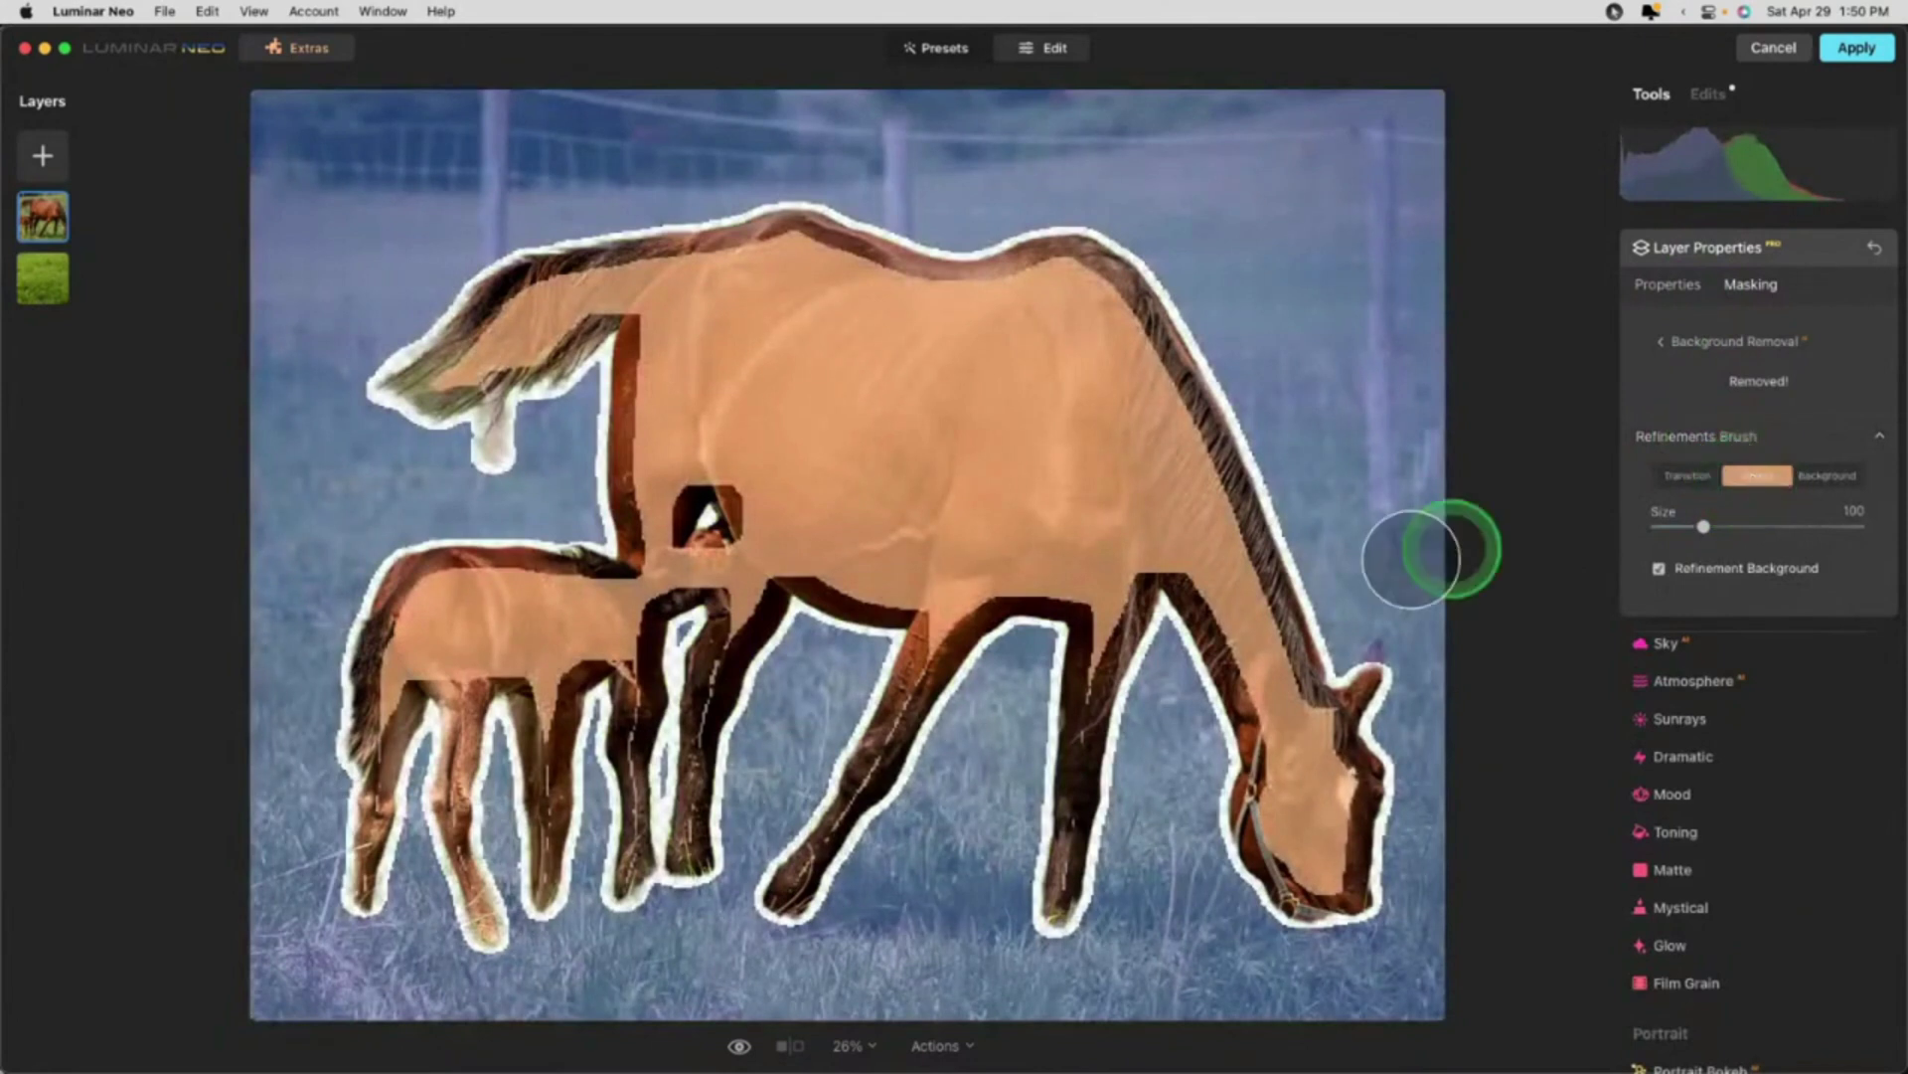
pyautogui.moveTo(1160, 682)
pyautogui.mouseDown()
pyautogui.moveTo(1159, 627)
pyautogui.moveTo(1191, 749)
pyautogui.moveTo(1411, 741)
pyautogui.mouseUp()
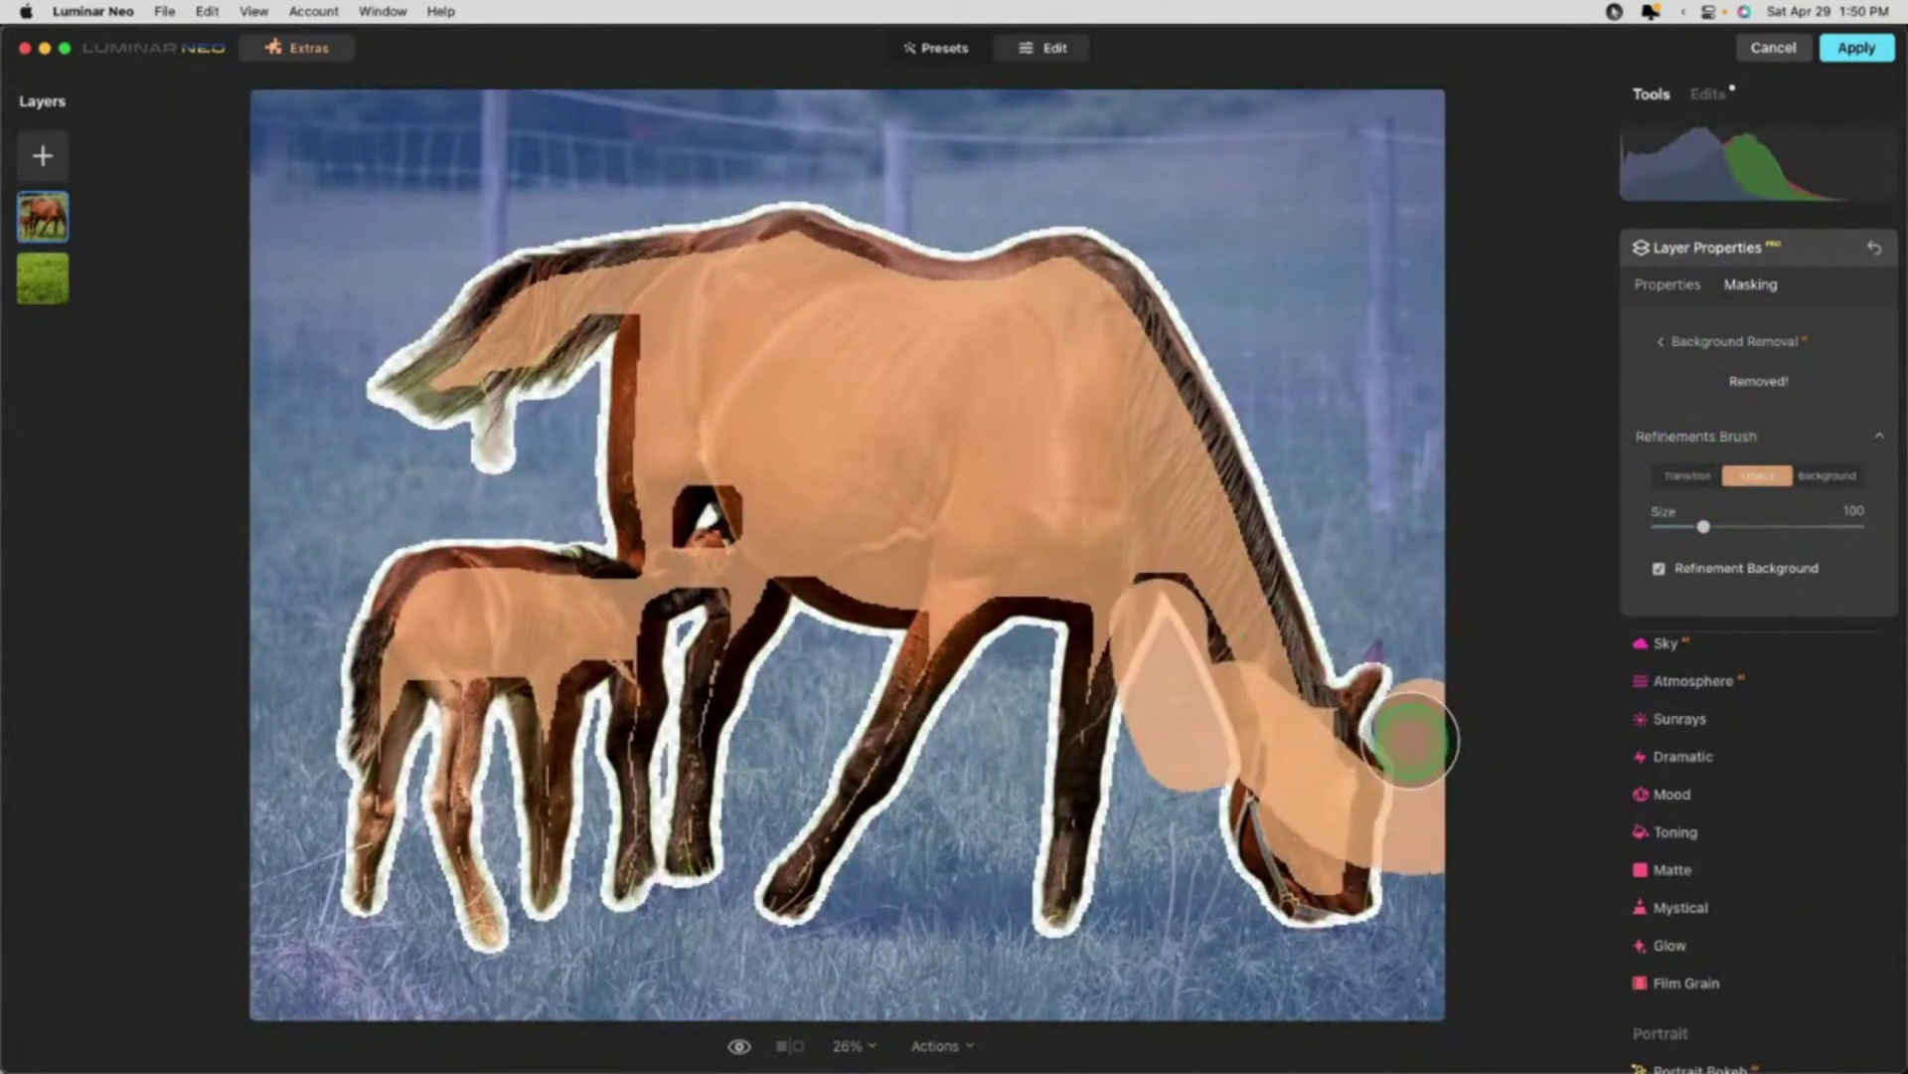
pyautogui.press(']')
pyautogui.press(']')
pyautogui.press(']')
pyautogui.press(']')
pyautogui.press(']')
pyautogui.moveTo(1362, 639)
pyautogui.mouseDown()
pyautogui.moveTo(1440, 669)
pyautogui.moveTo(1410, 639)
pyautogui.moveTo(1411, 860)
pyautogui.moveTo(954, 959)
pyautogui.moveTo(1232, 909)
pyautogui.moveTo(1114, 770)
pyautogui.moveTo(1153, 840)
pyautogui.moveTo(1009, 635)
pyautogui.moveTo(835, 676)
pyautogui.moveTo(696, 576)
pyautogui.moveTo(896, 682)
pyautogui.moveTo(788, 886)
pyautogui.moveTo(1116, 874)
pyautogui.moveTo(1010, 844)
pyautogui.moveTo(412, 786)
pyautogui.moveTo(647, 724)
pyautogui.moveTo(882, 839)
pyautogui.moveTo(771, 988)
pyautogui.moveTo(506, 975)
pyautogui.moveTo(304, 875)
pyautogui.moveTo(274, 771)
pyautogui.moveTo(460, 745)
pyautogui.moveTo(307, 616)
pyautogui.moveTo(651, 512)
pyautogui.moveTo(306, 584)
pyautogui.moveTo(551, 563)
pyautogui.moveTo(528, 503)
pyautogui.moveTo(264, 541)
pyautogui.moveTo(630, 586)
pyautogui.mouseUp()
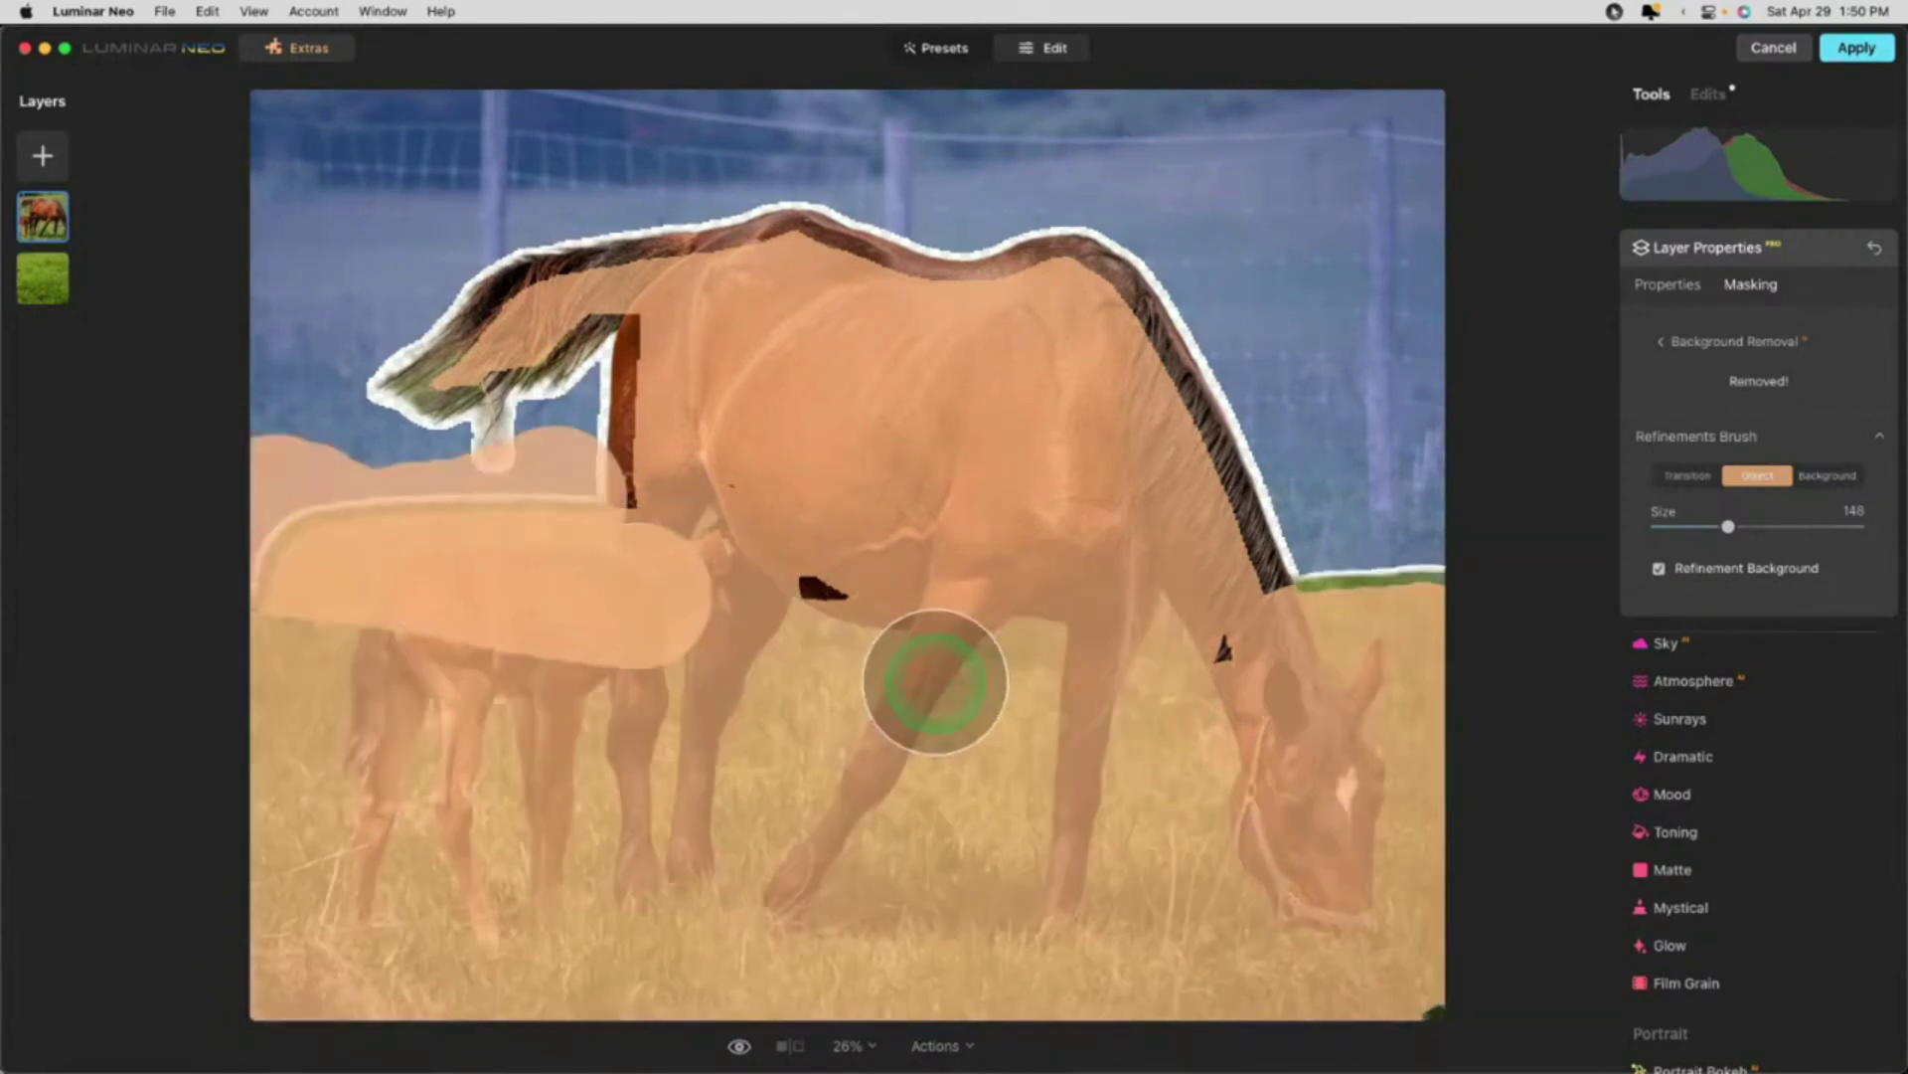
# Step: Paint Transition refinements at brush size 52 along the mane, tail, chest and horizon edges
pyautogui.click(1688, 476)
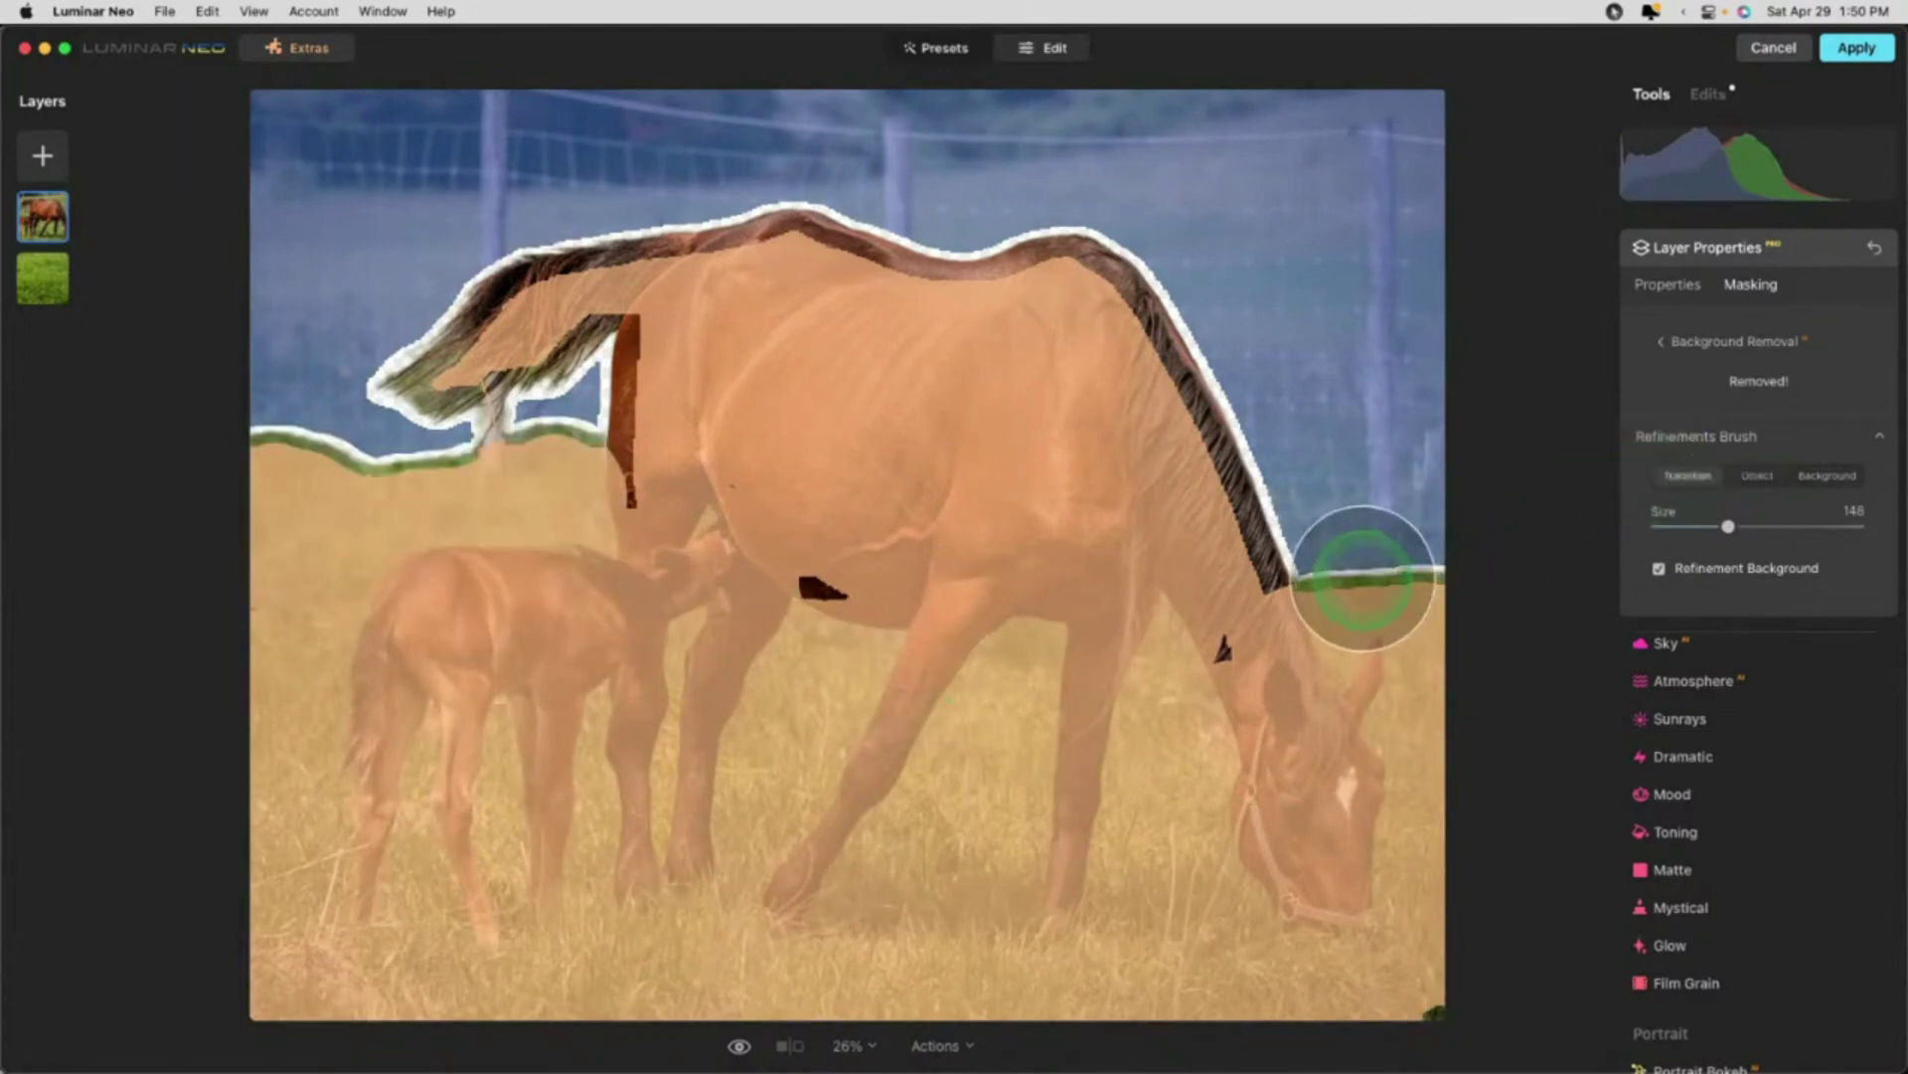
pyautogui.press('[')
pyautogui.press('[')
pyautogui.press('[')
pyautogui.press('[')
pyautogui.press('[')
pyautogui.press('[')
pyautogui.press('[')
pyautogui.press('[')
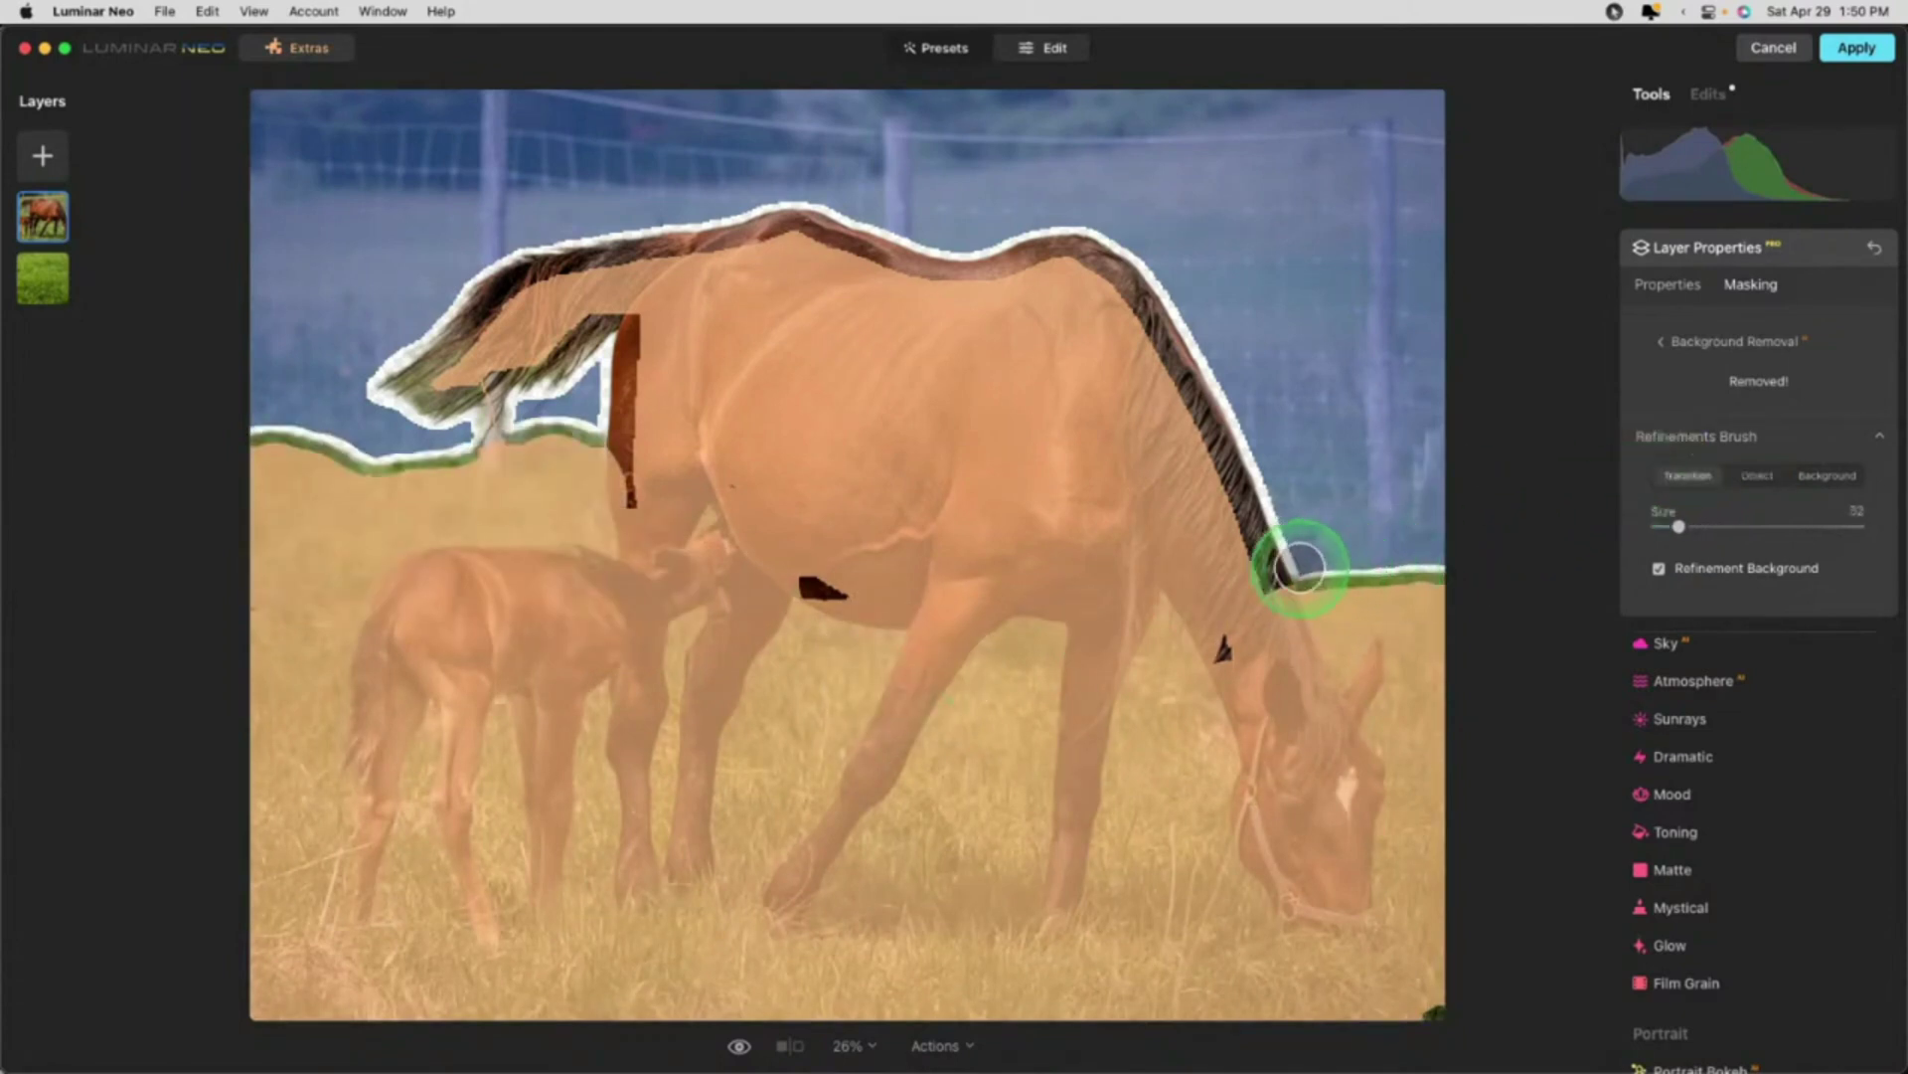
pyautogui.moveTo(1299, 552); pyautogui.dragTo(1491, 575)
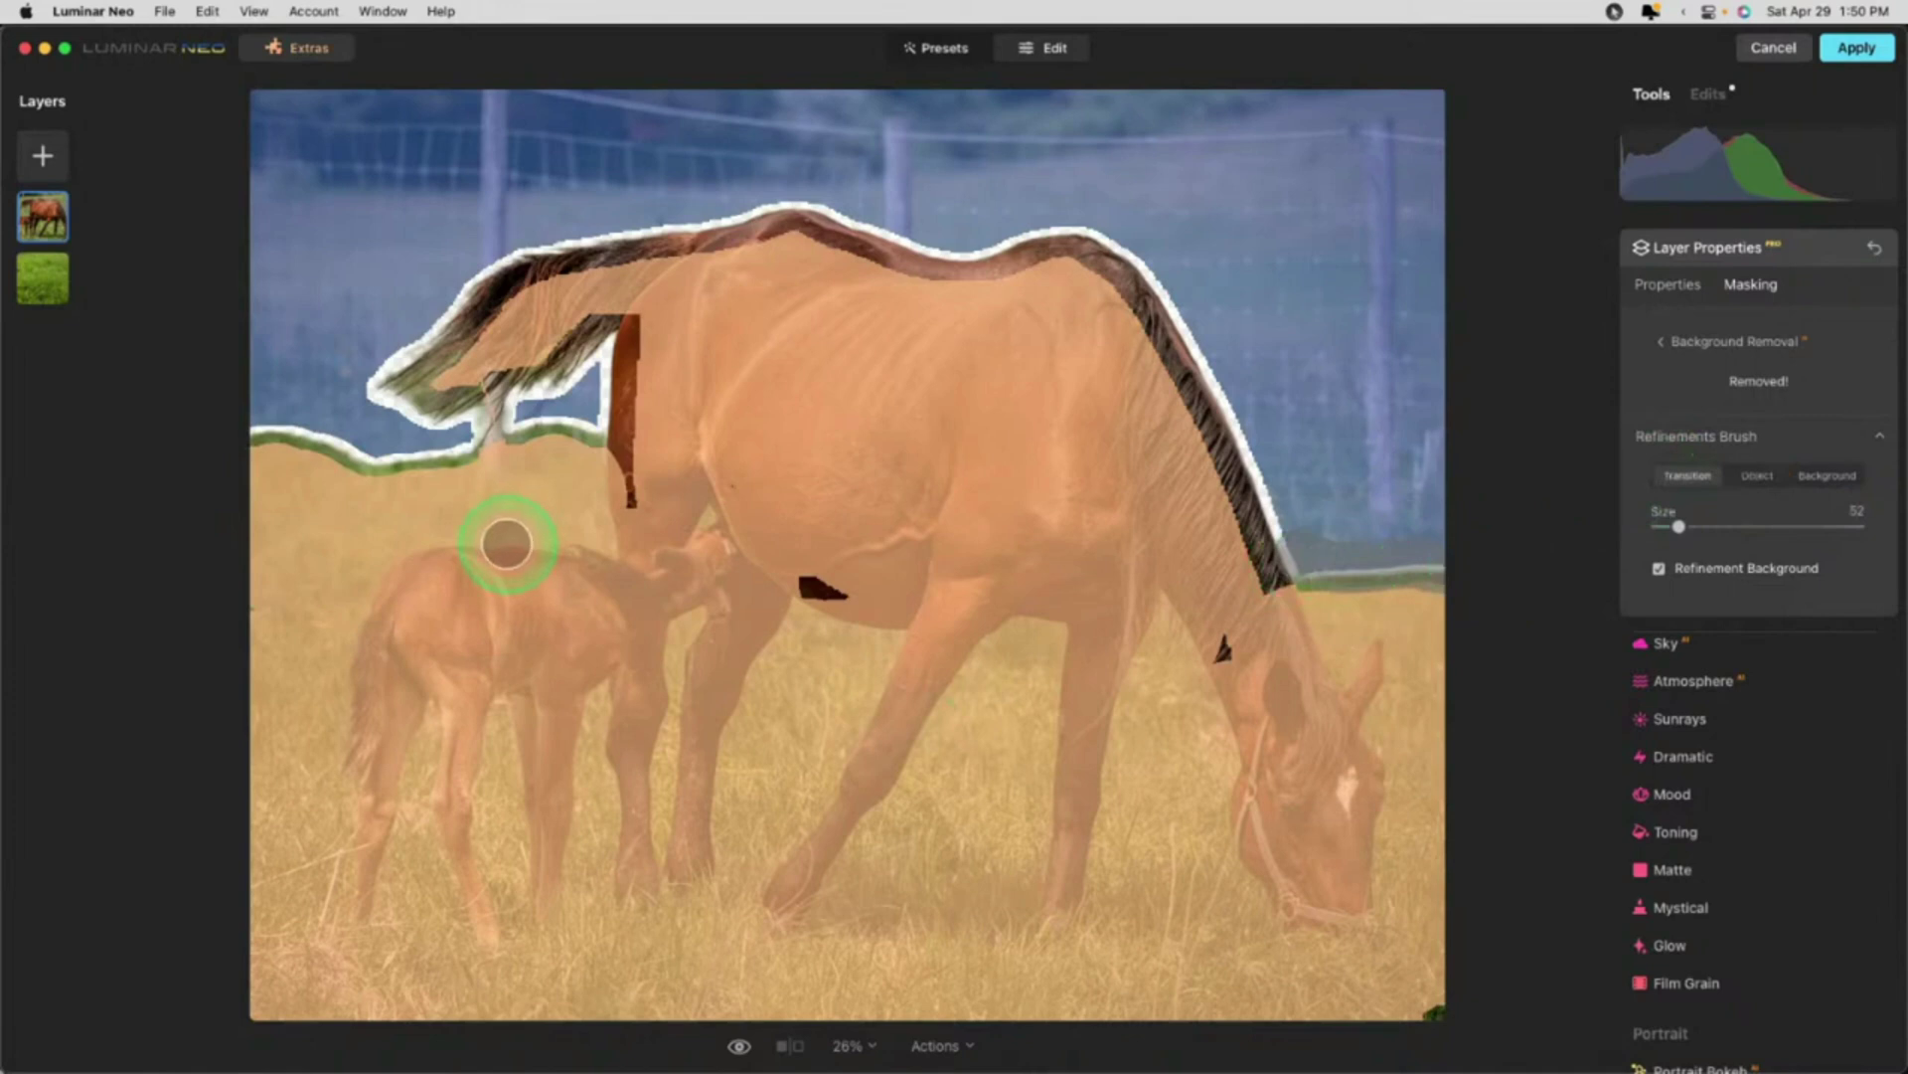
pyautogui.moveTo(557, 438)
pyautogui.mouseDown()
pyautogui.moveTo(591, 339)
pyautogui.moveTo(537, 386)
pyautogui.moveTo(443, 379)
pyautogui.moveTo(392, 404)
pyautogui.moveTo(397, 376)
pyautogui.moveTo(445, 338)
pyautogui.mouseUp()
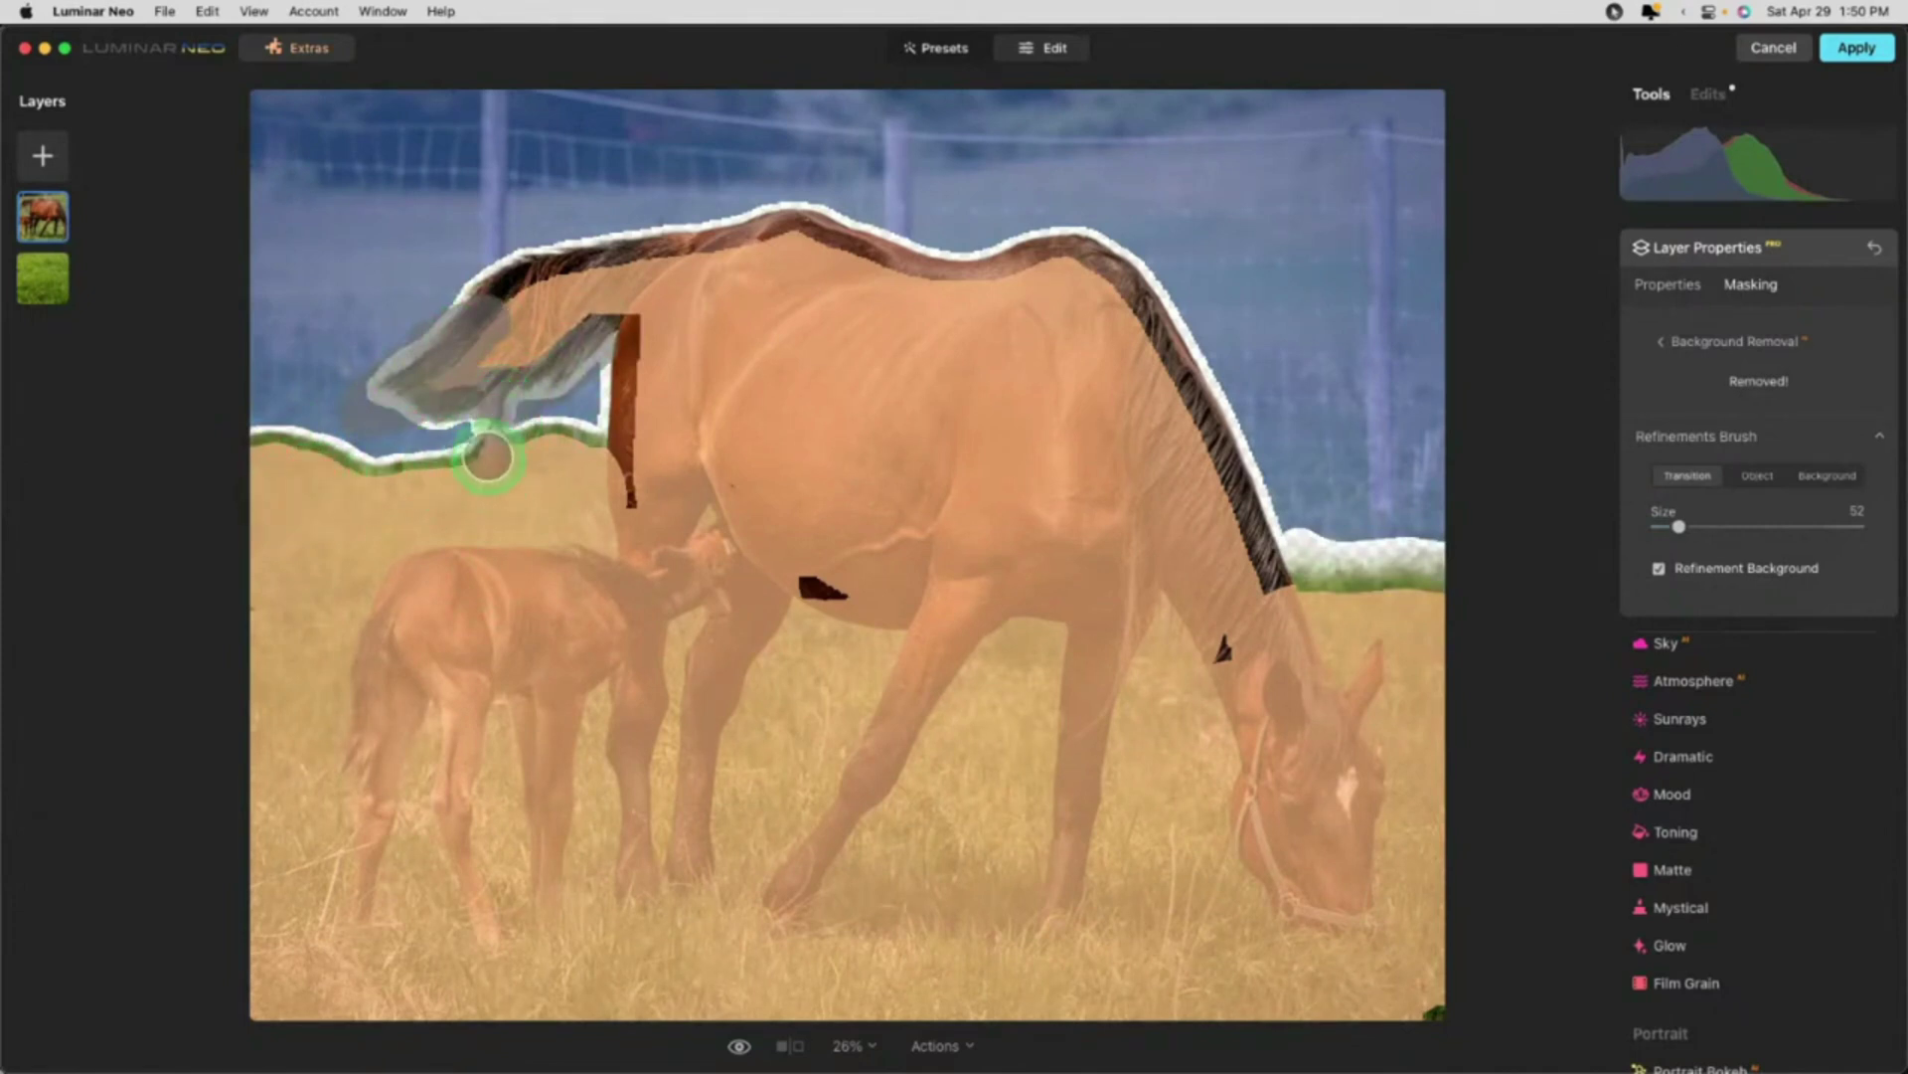
pyautogui.moveTo(487, 457); pyautogui.dragTo(417, 434)
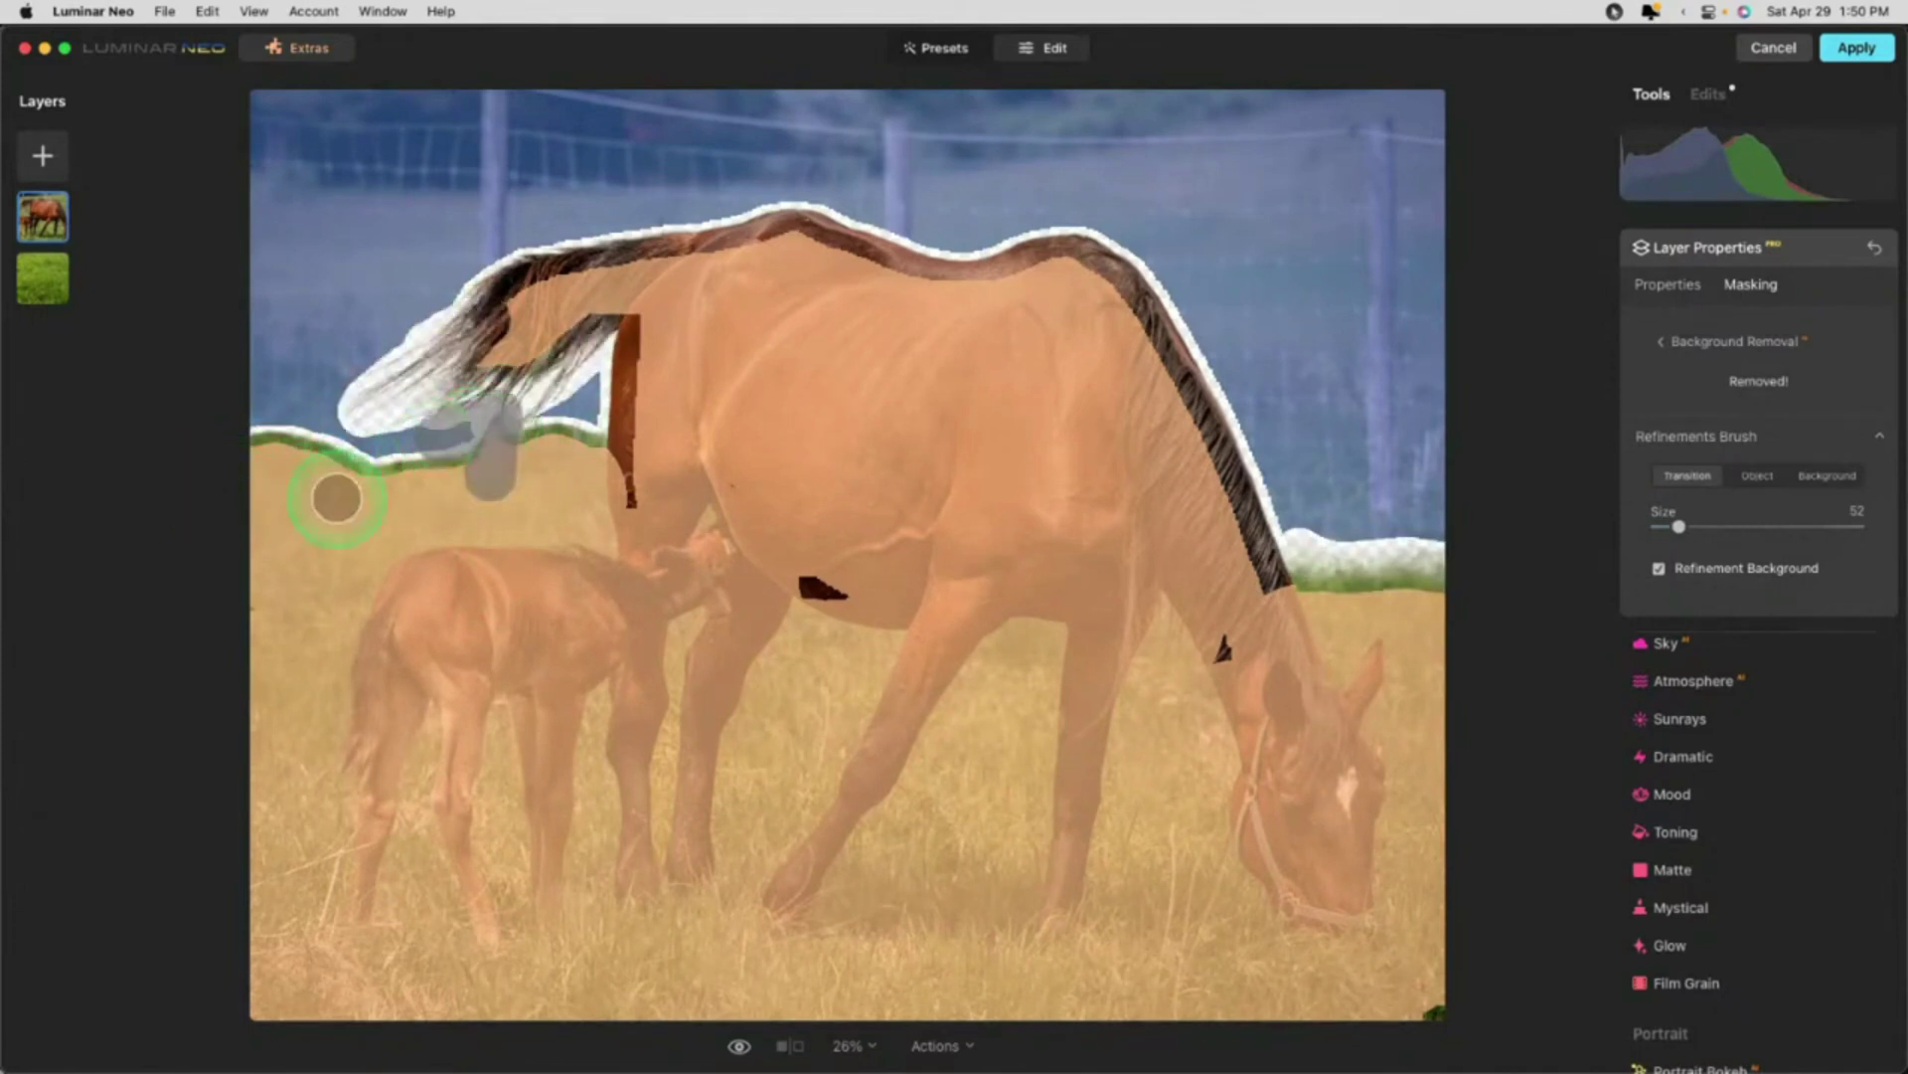
pyautogui.moveTo(259, 439); pyautogui.dragTo(392, 481)
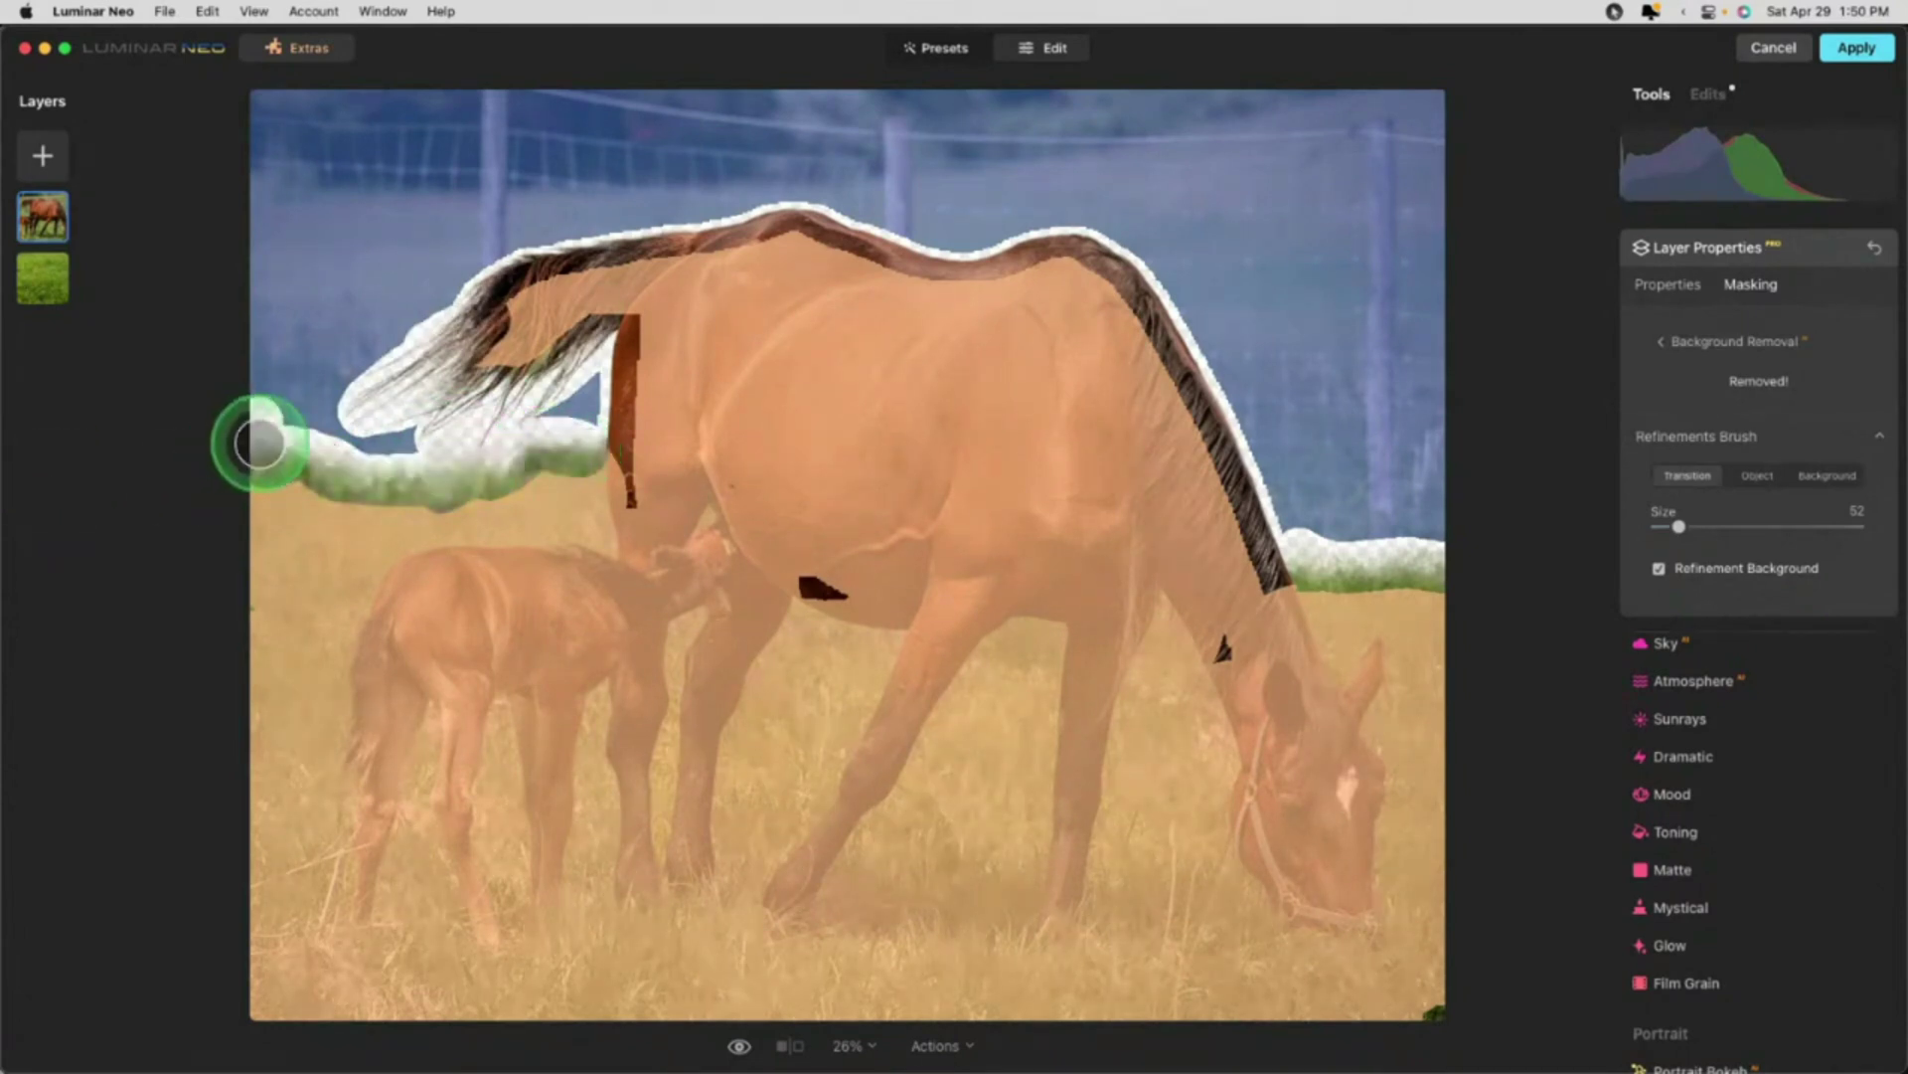
pyautogui.moveTo(275, 463); pyautogui.dragTo(264, 447)
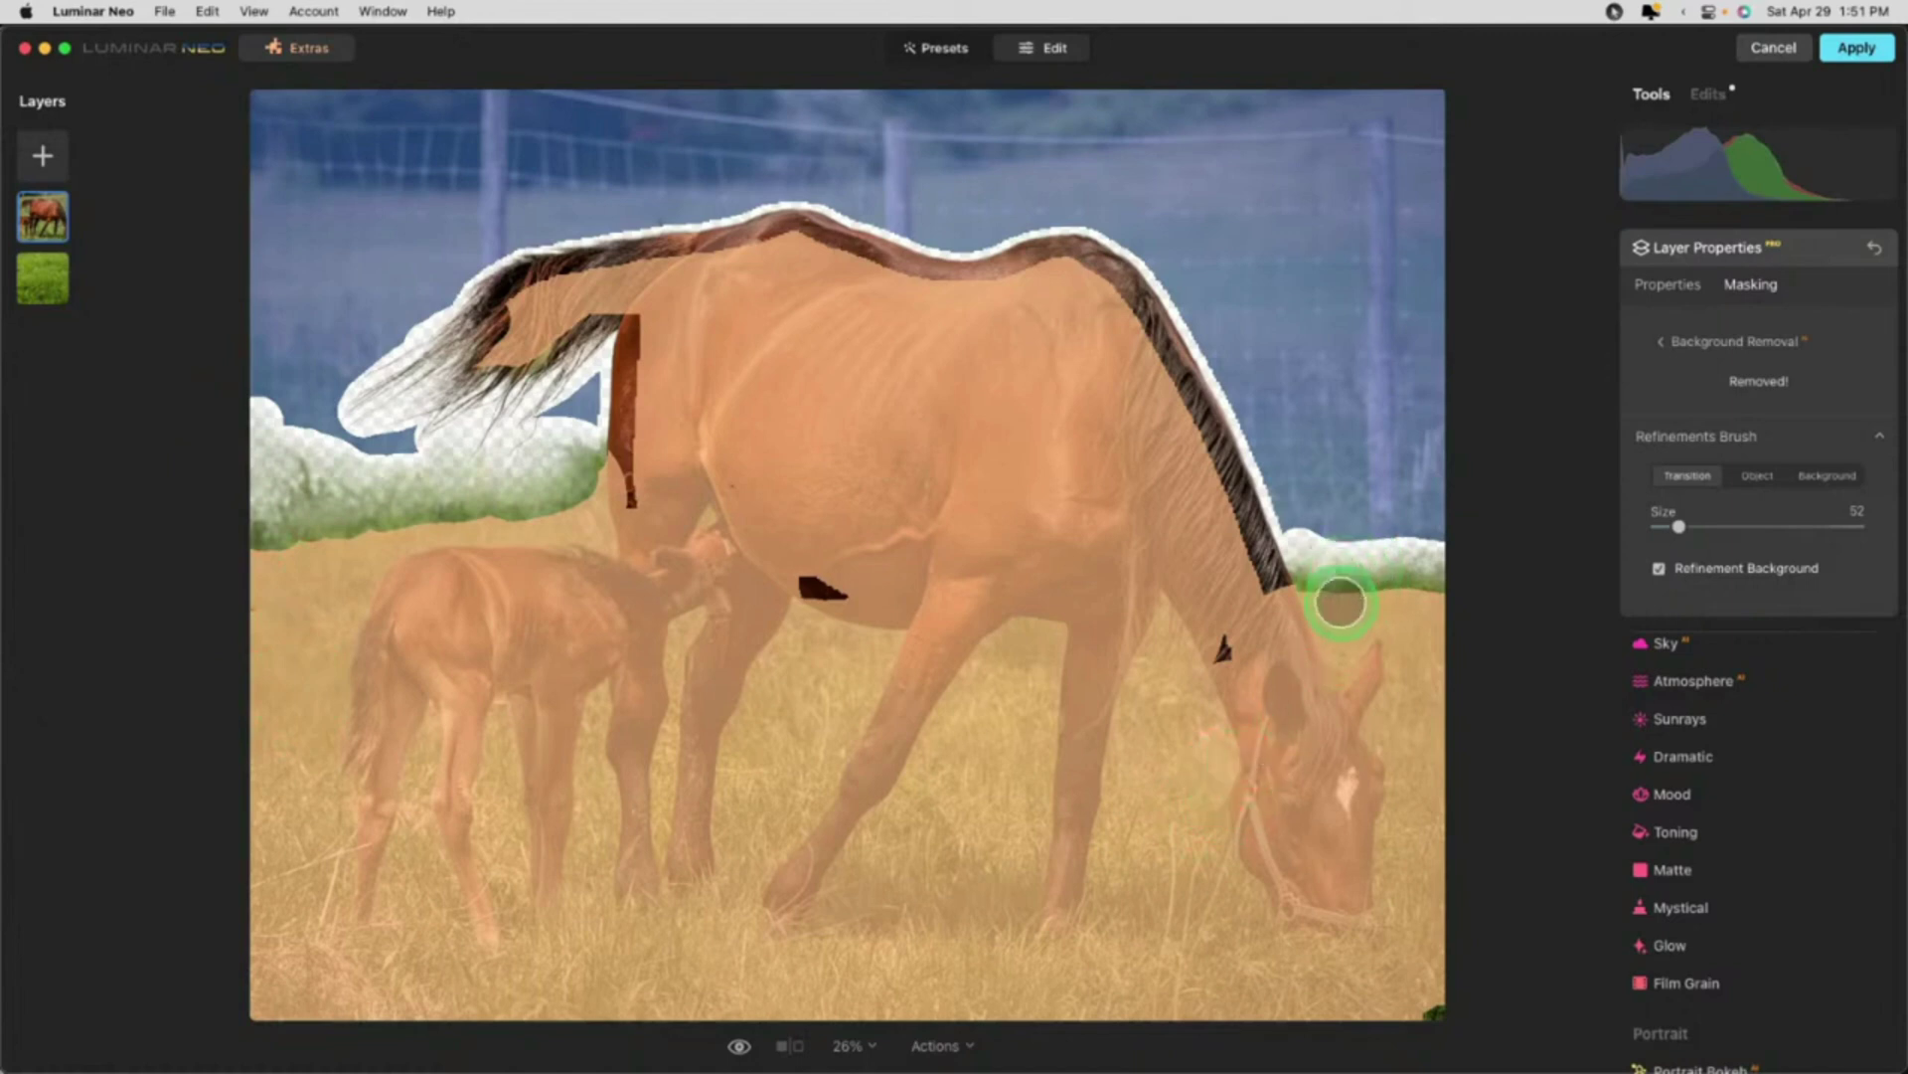
pyautogui.moveTo(1341, 602); pyautogui.dragTo(1406, 584)
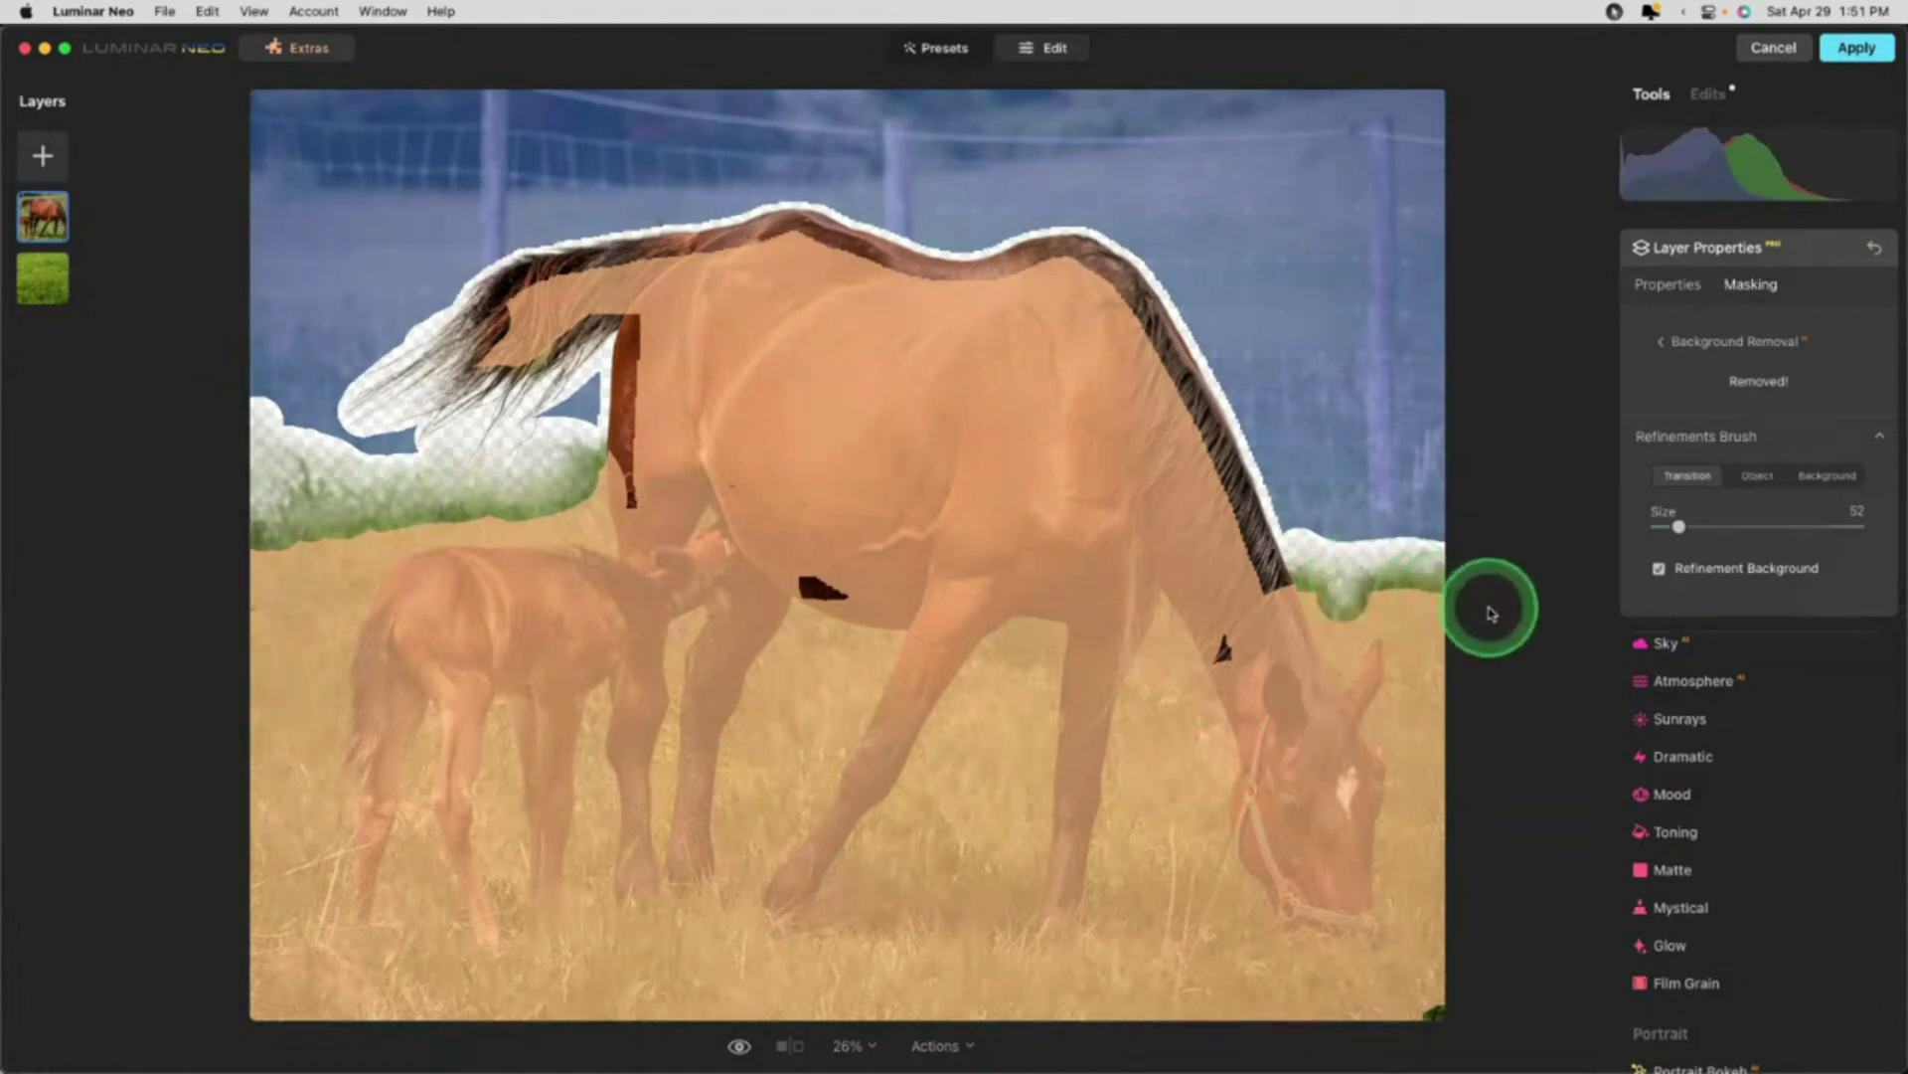
pyautogui.click(1406, 594)
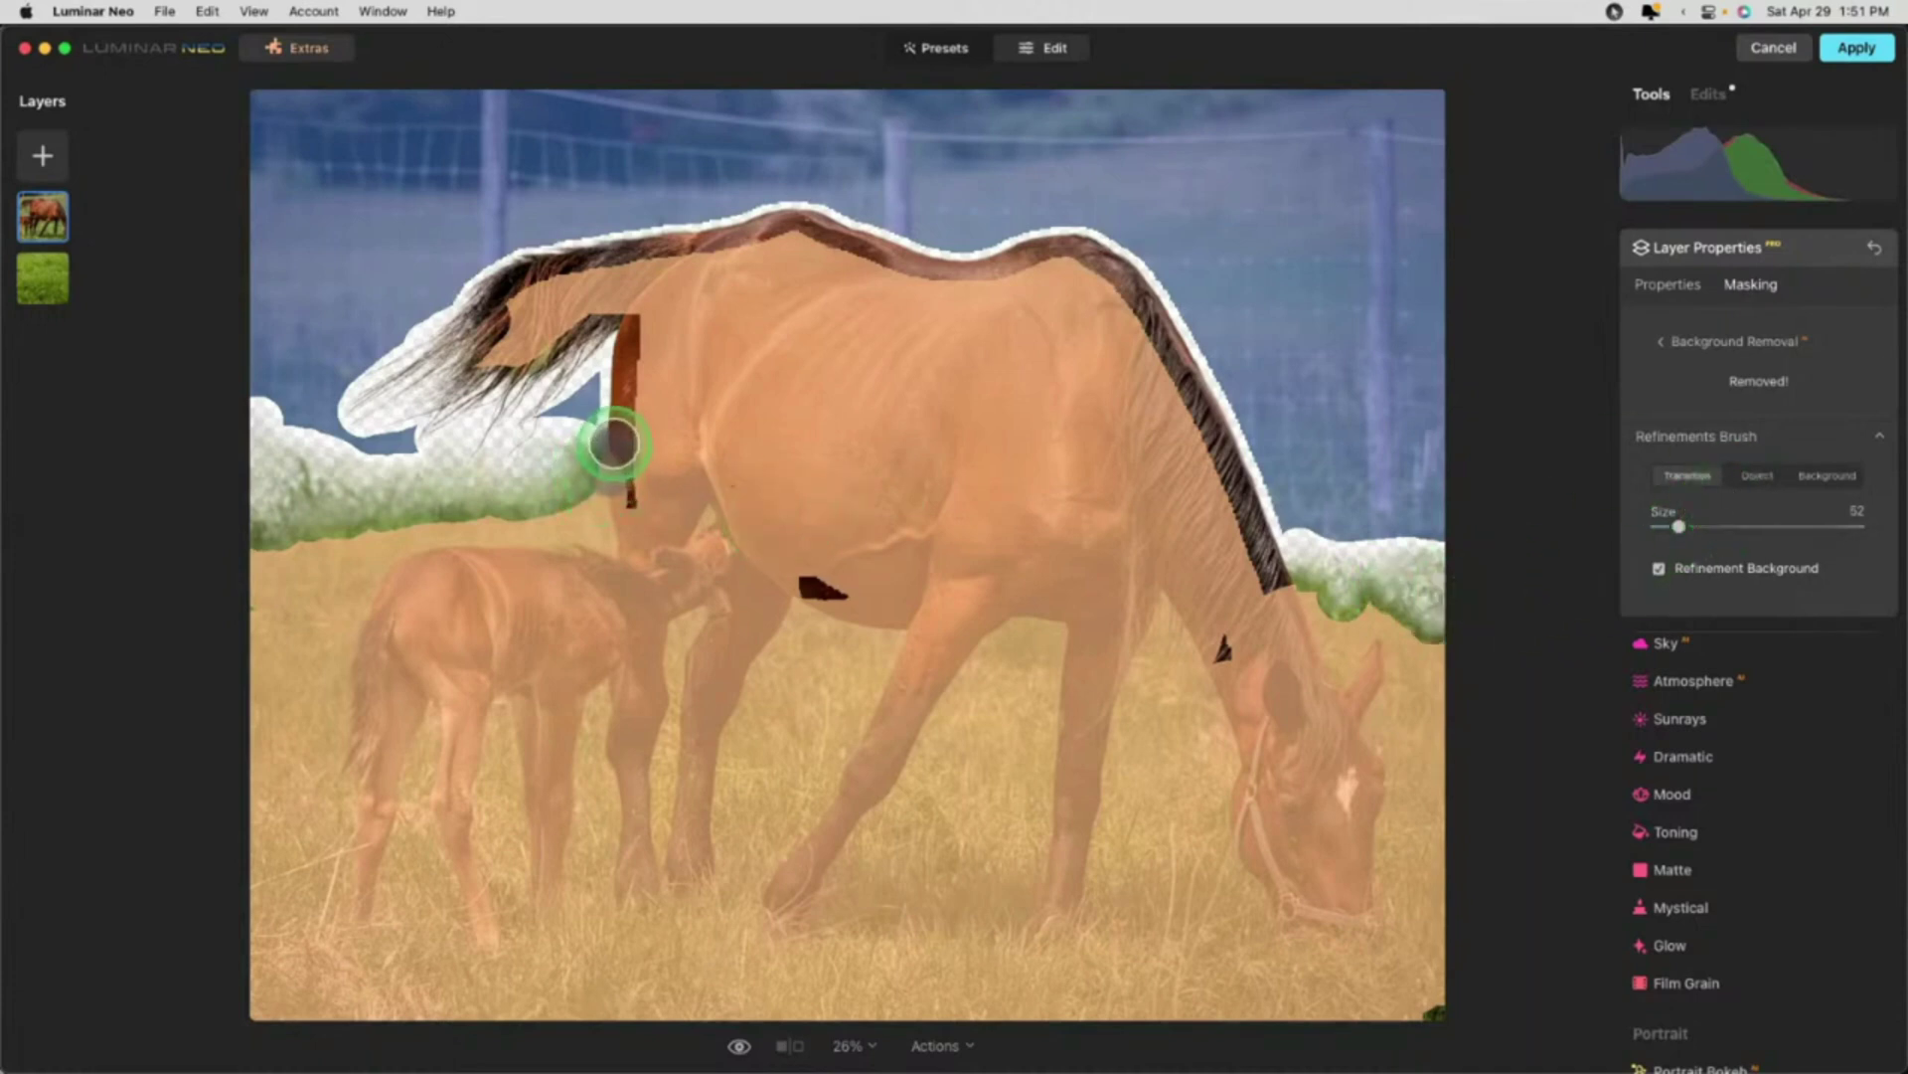
pyautogui.click(613, 443)
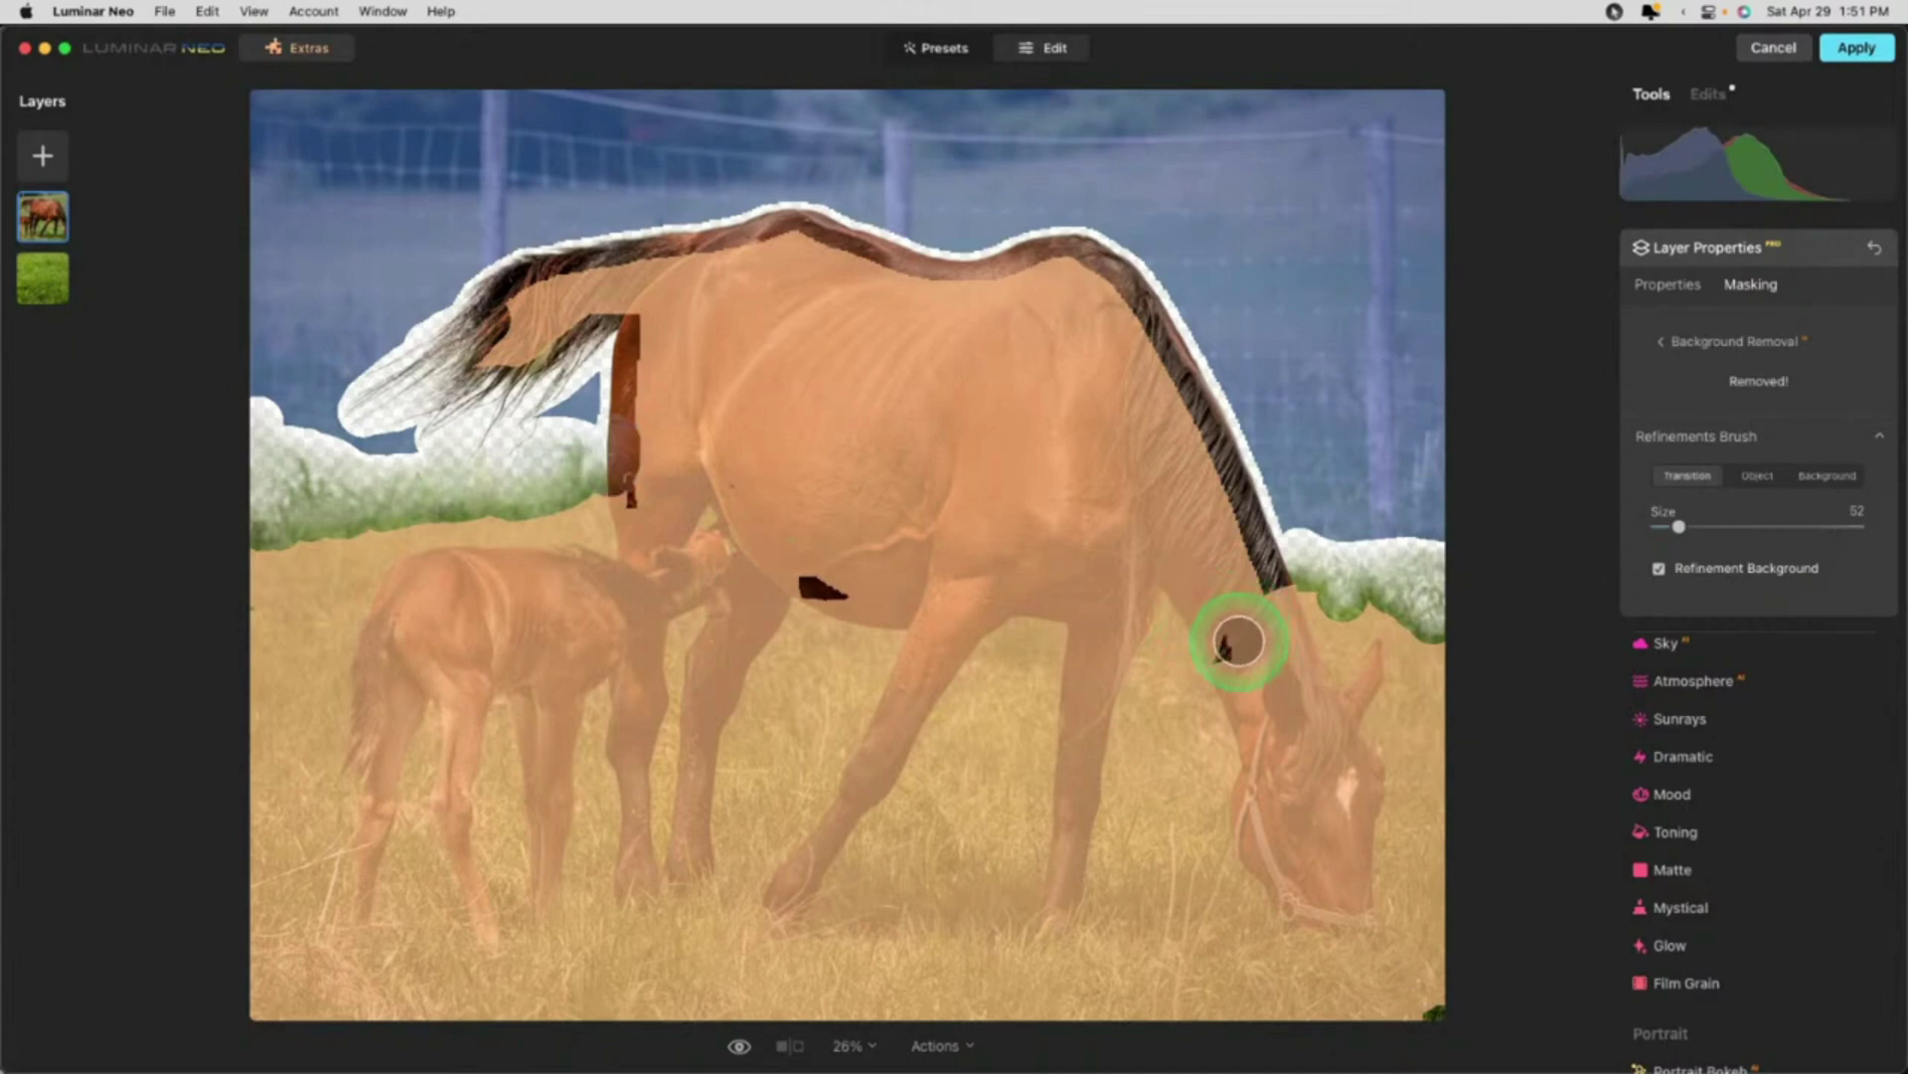
pyautogui.click(1701, 436)
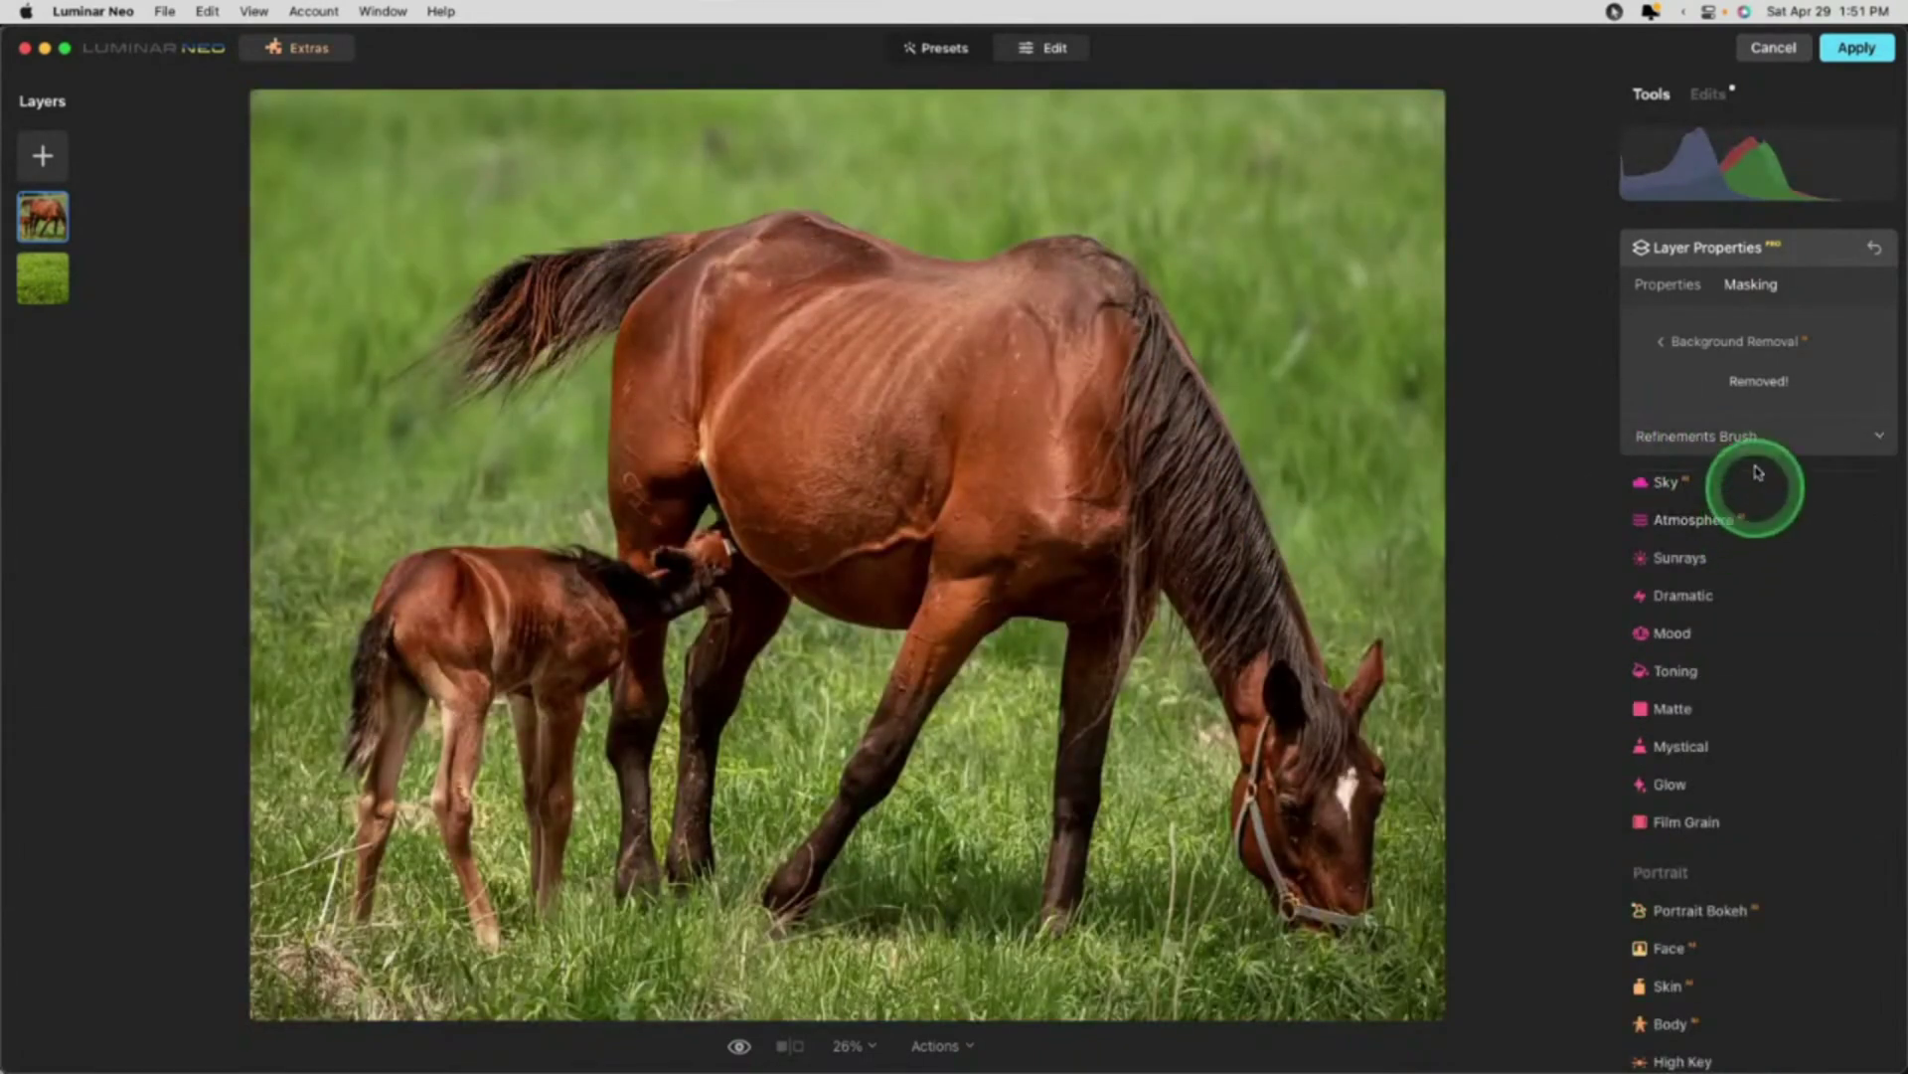
# Step: Select the grass background layer and collapse its layer properties
pyautogui.click(1789, 247)
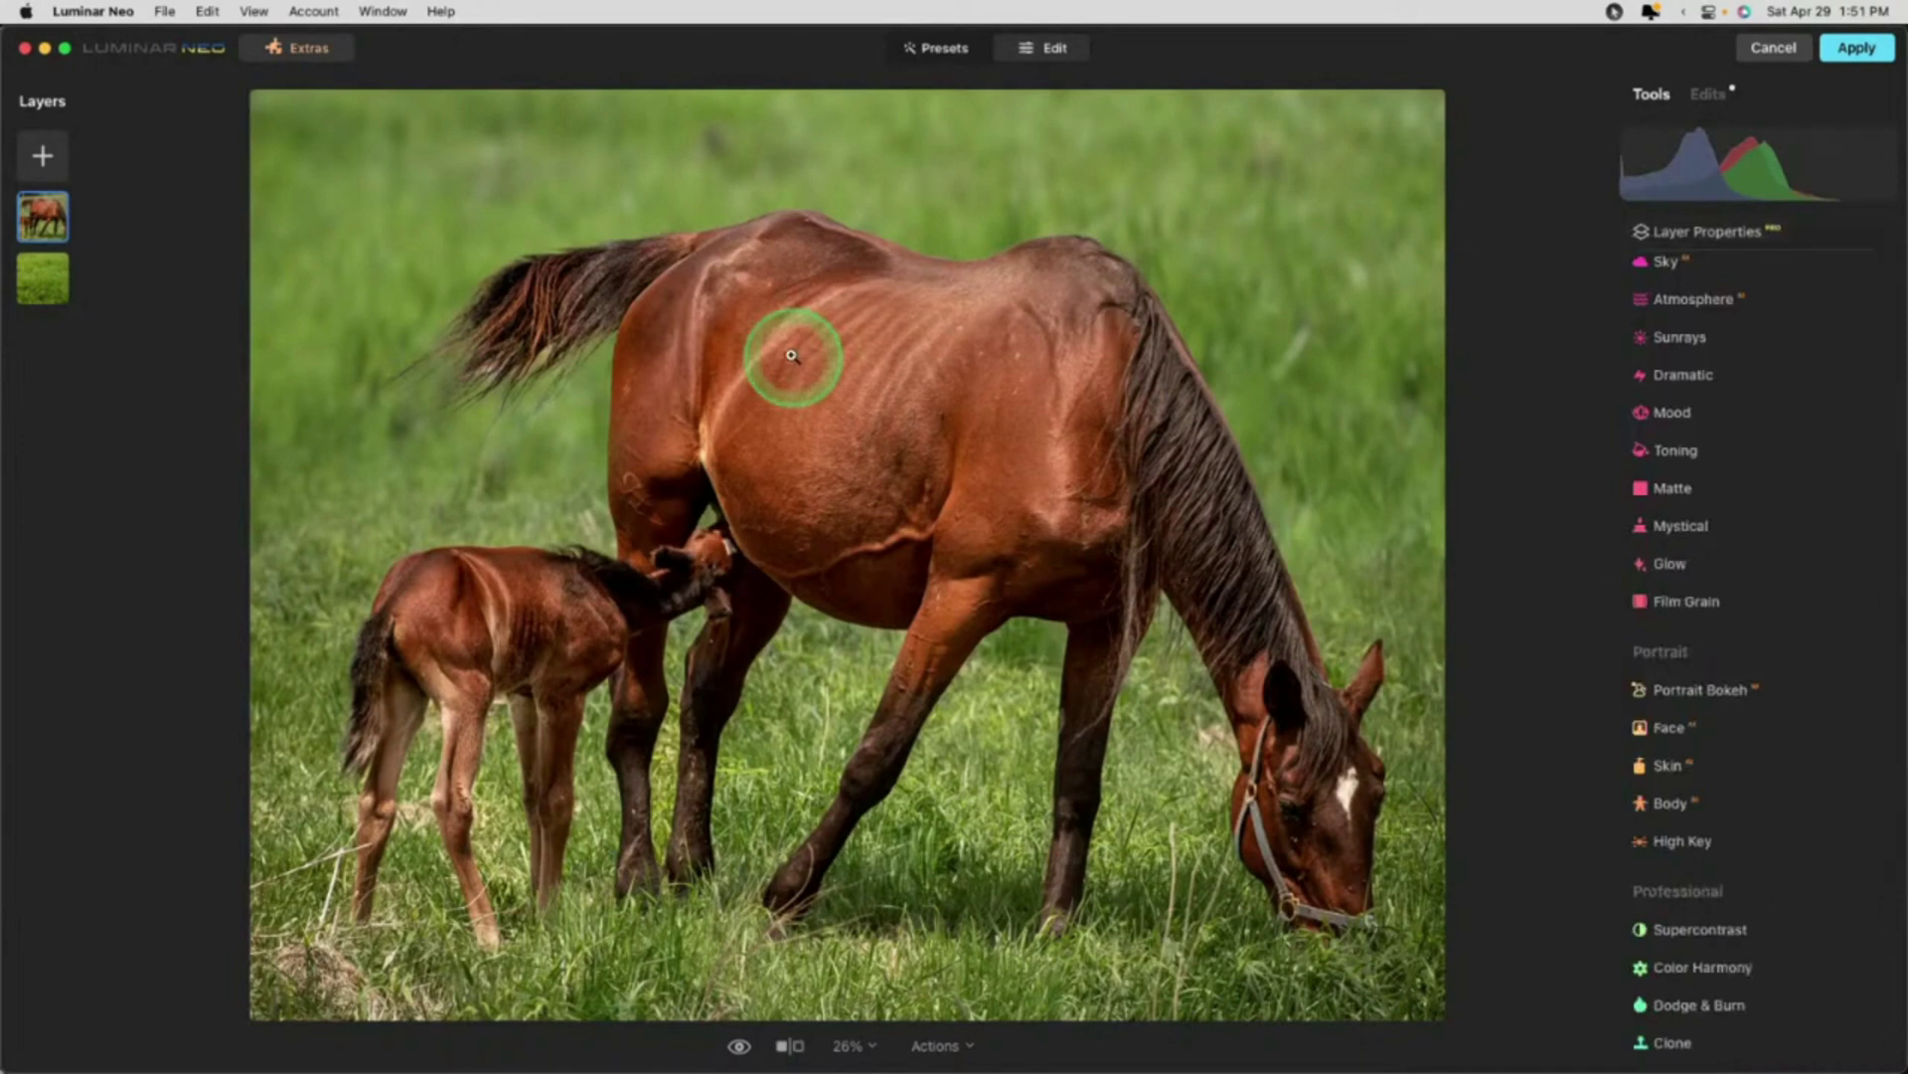
pyautogui.click(45, 280)
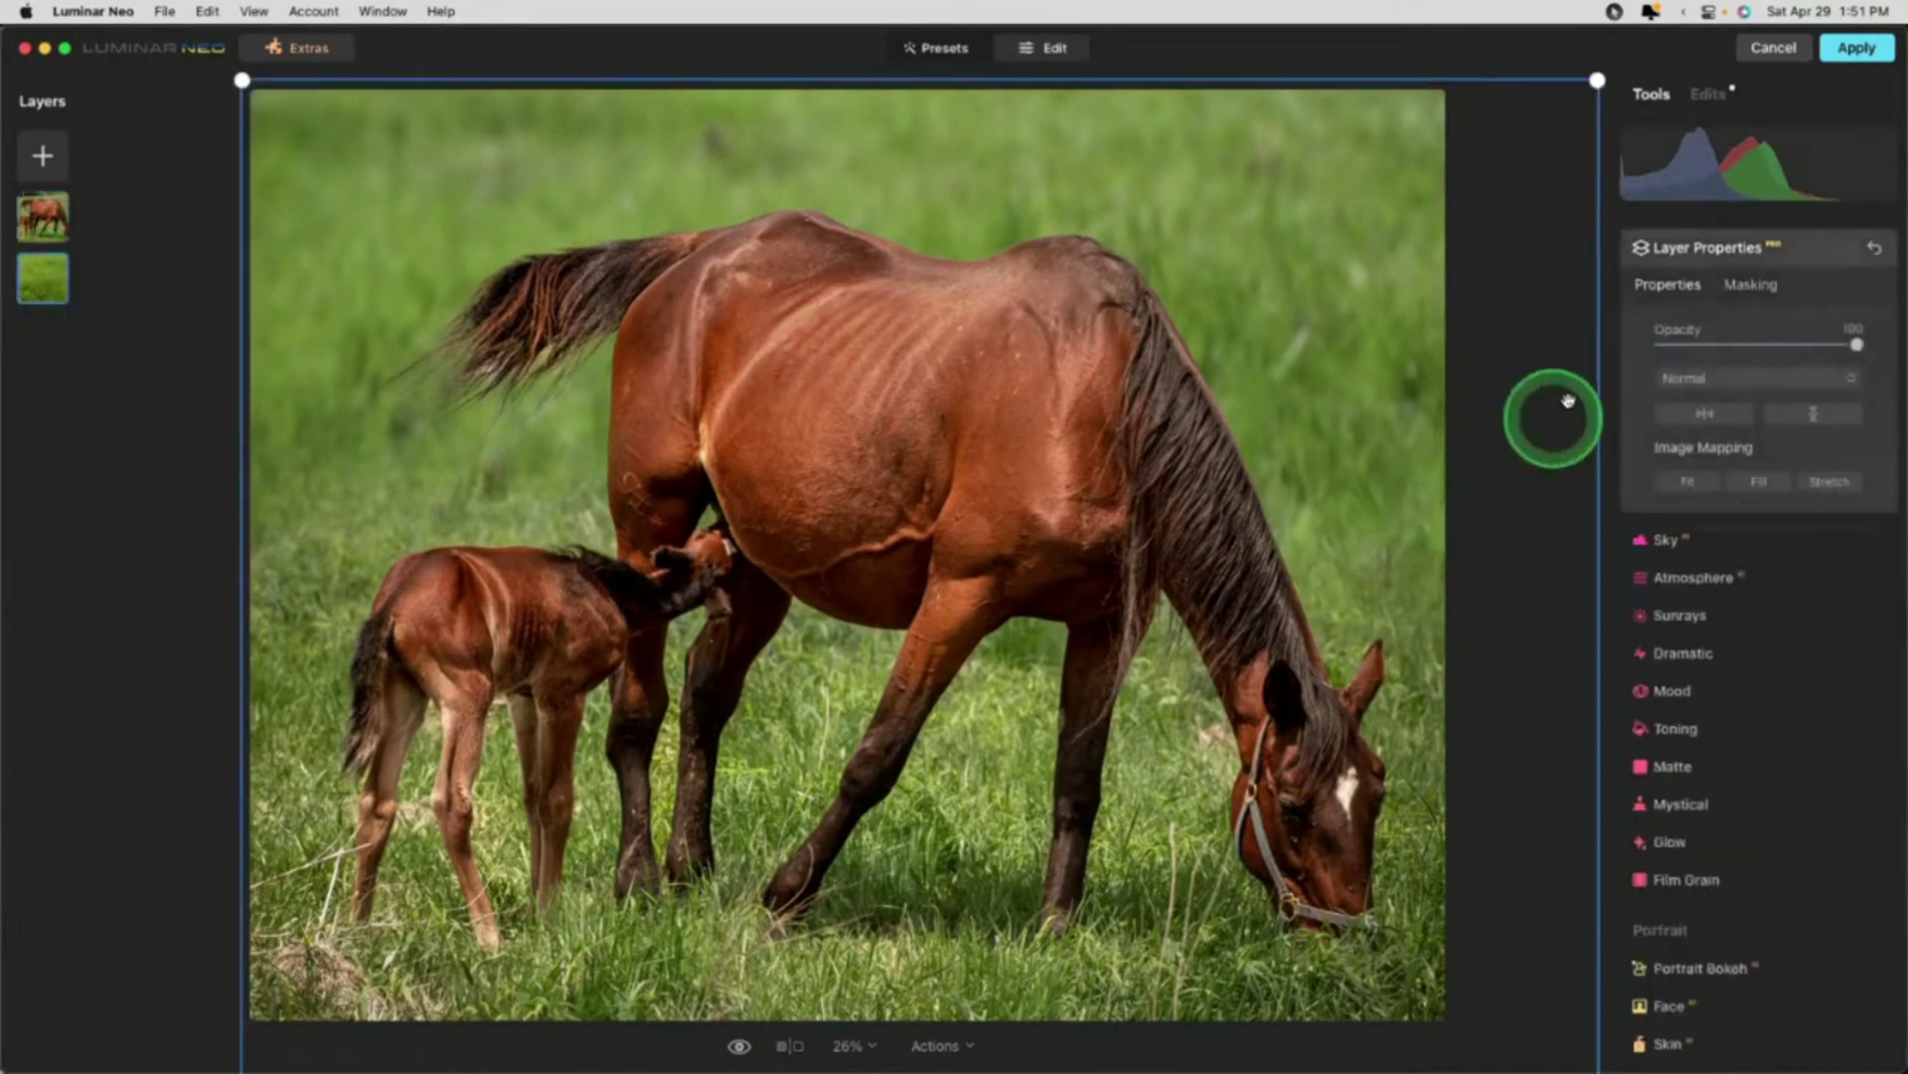
pyautogui.click(1789, 247)
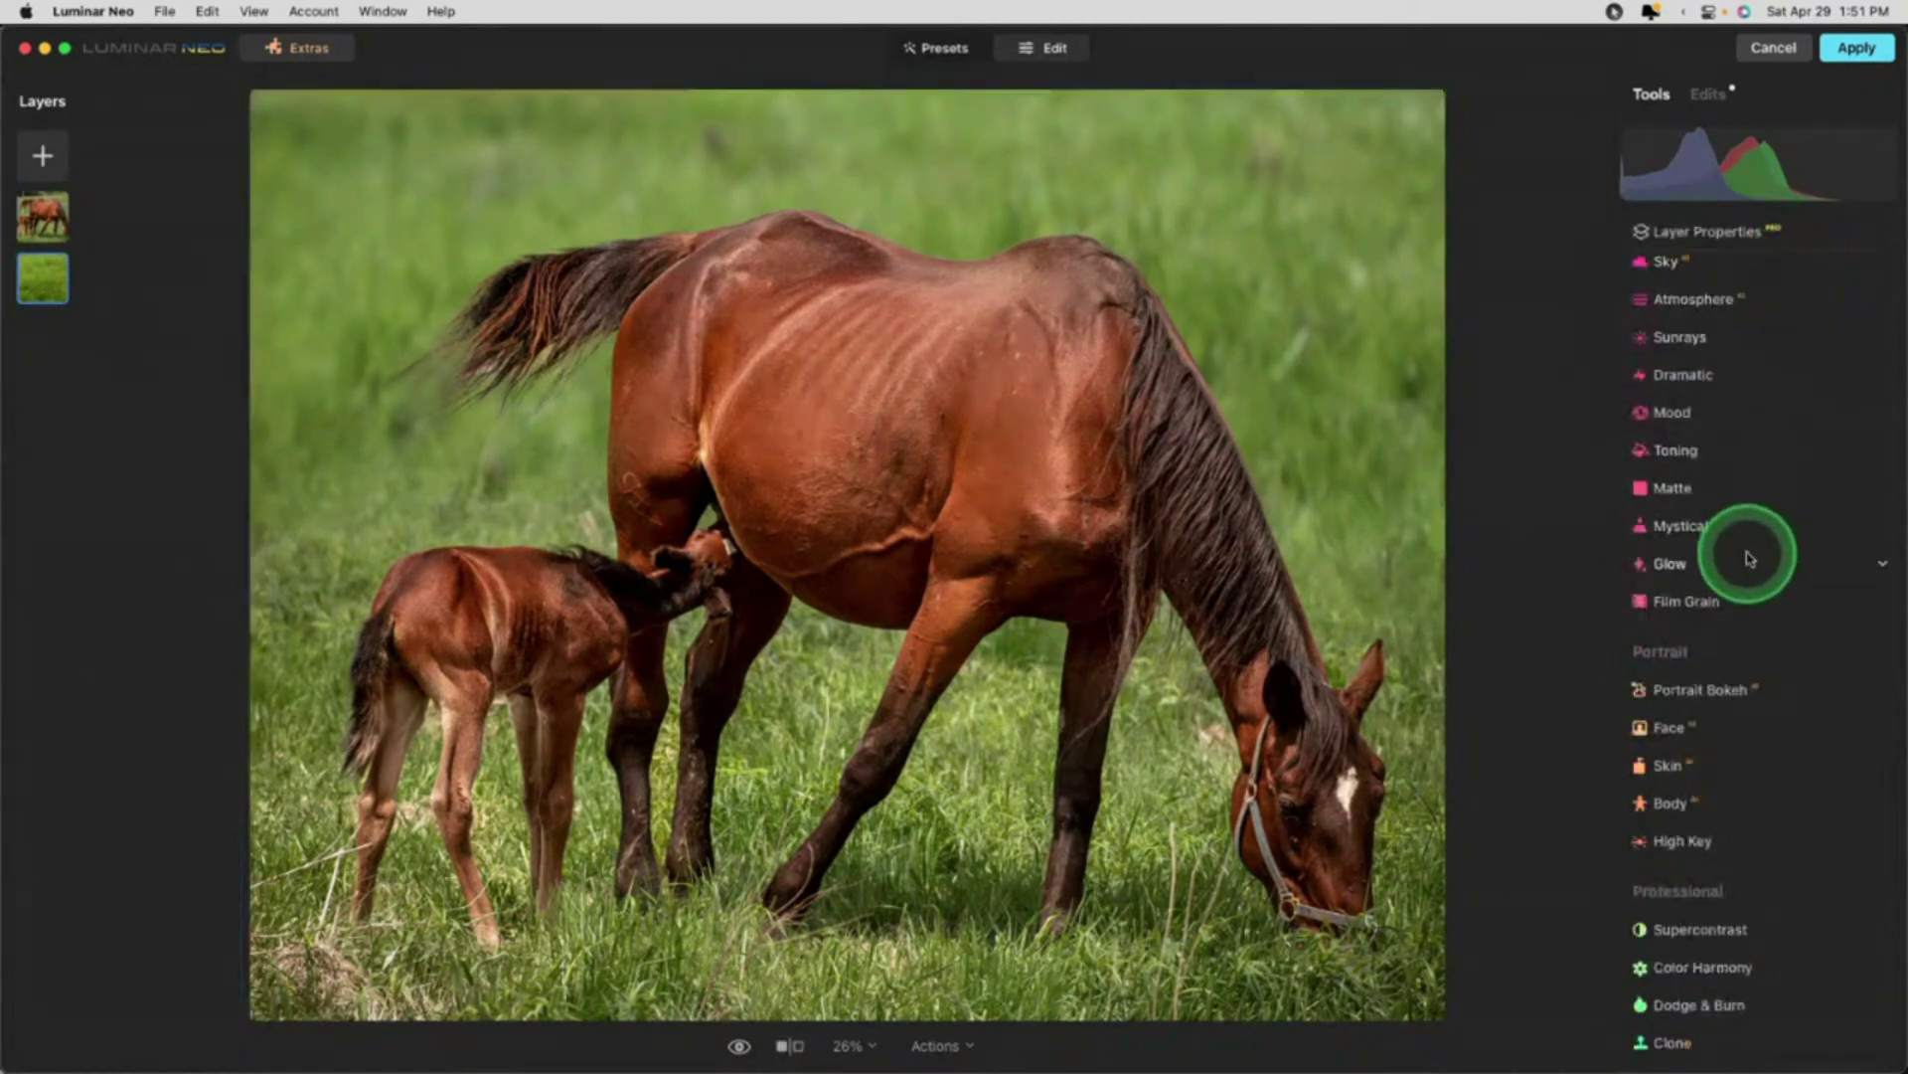
pyautogui.scroll(5, 1720, 664)
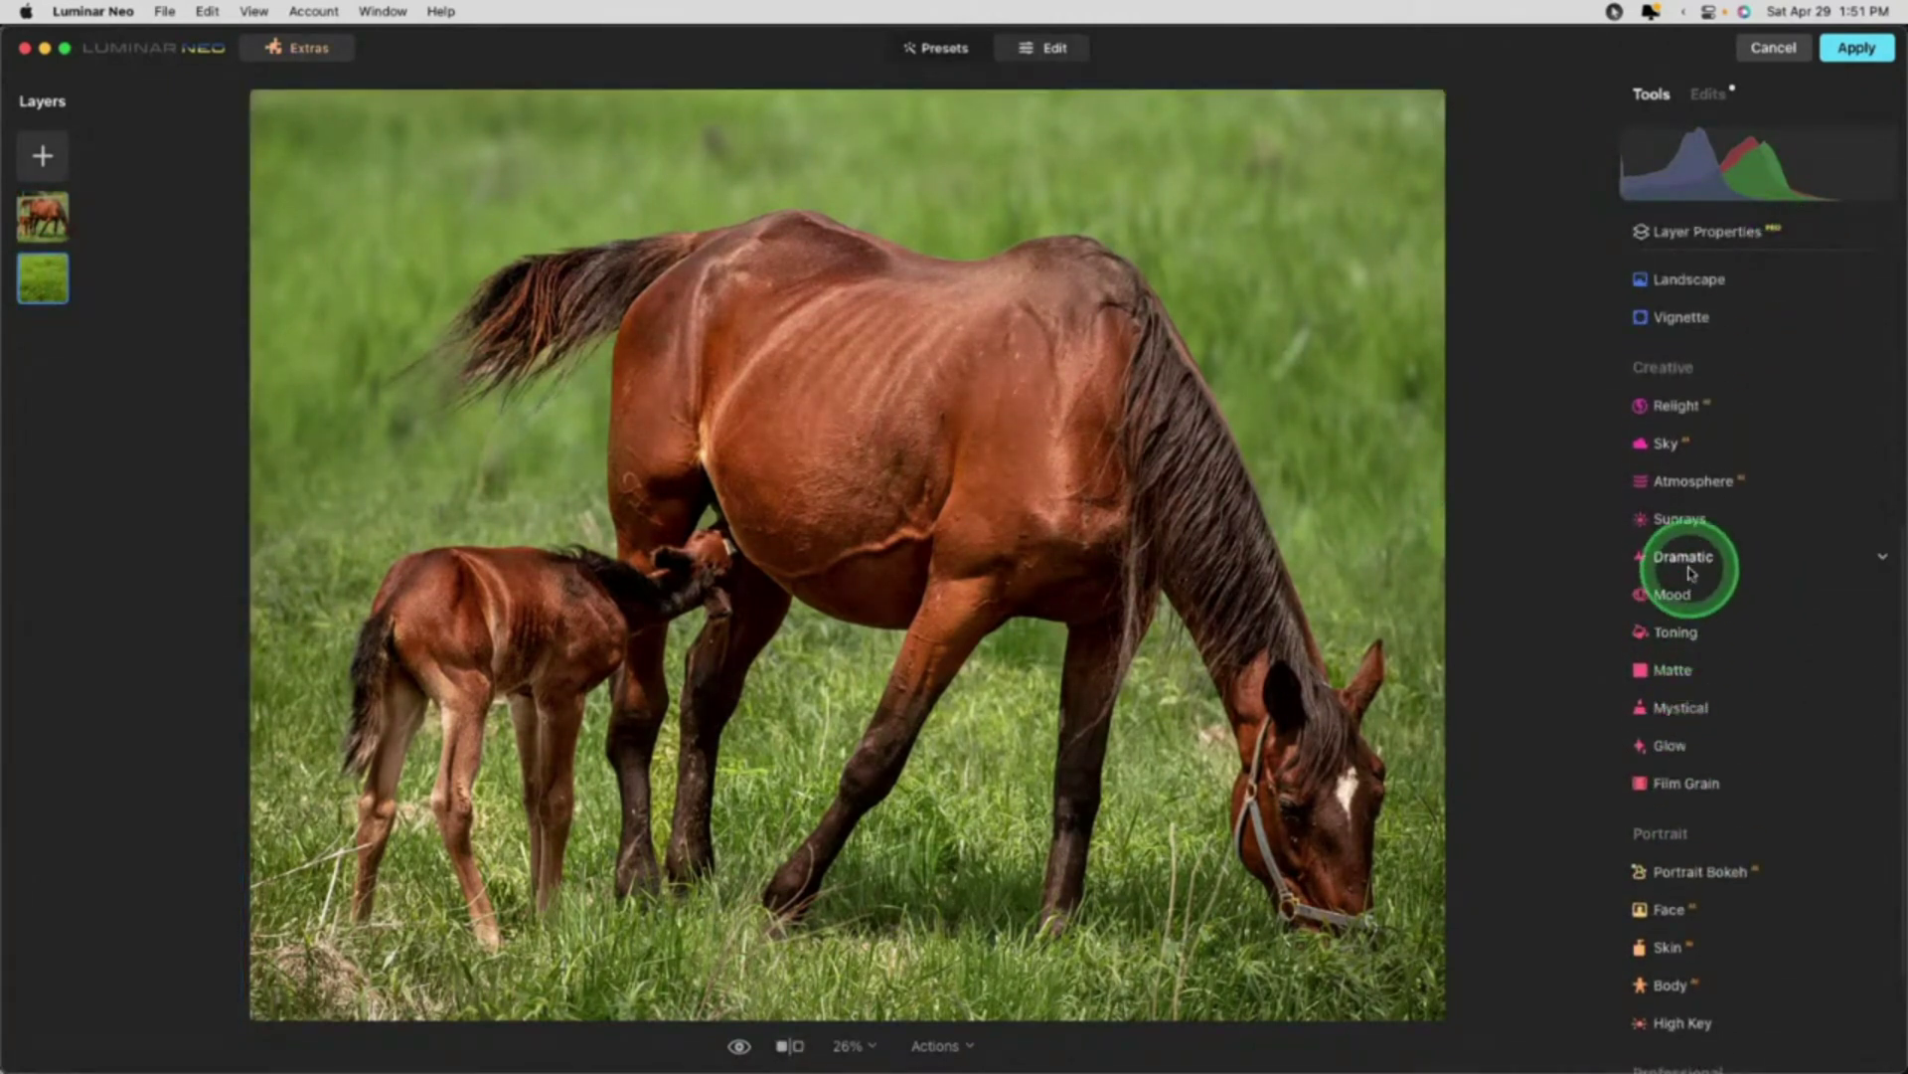
pyautogui.scroll(10, 1690, 572)
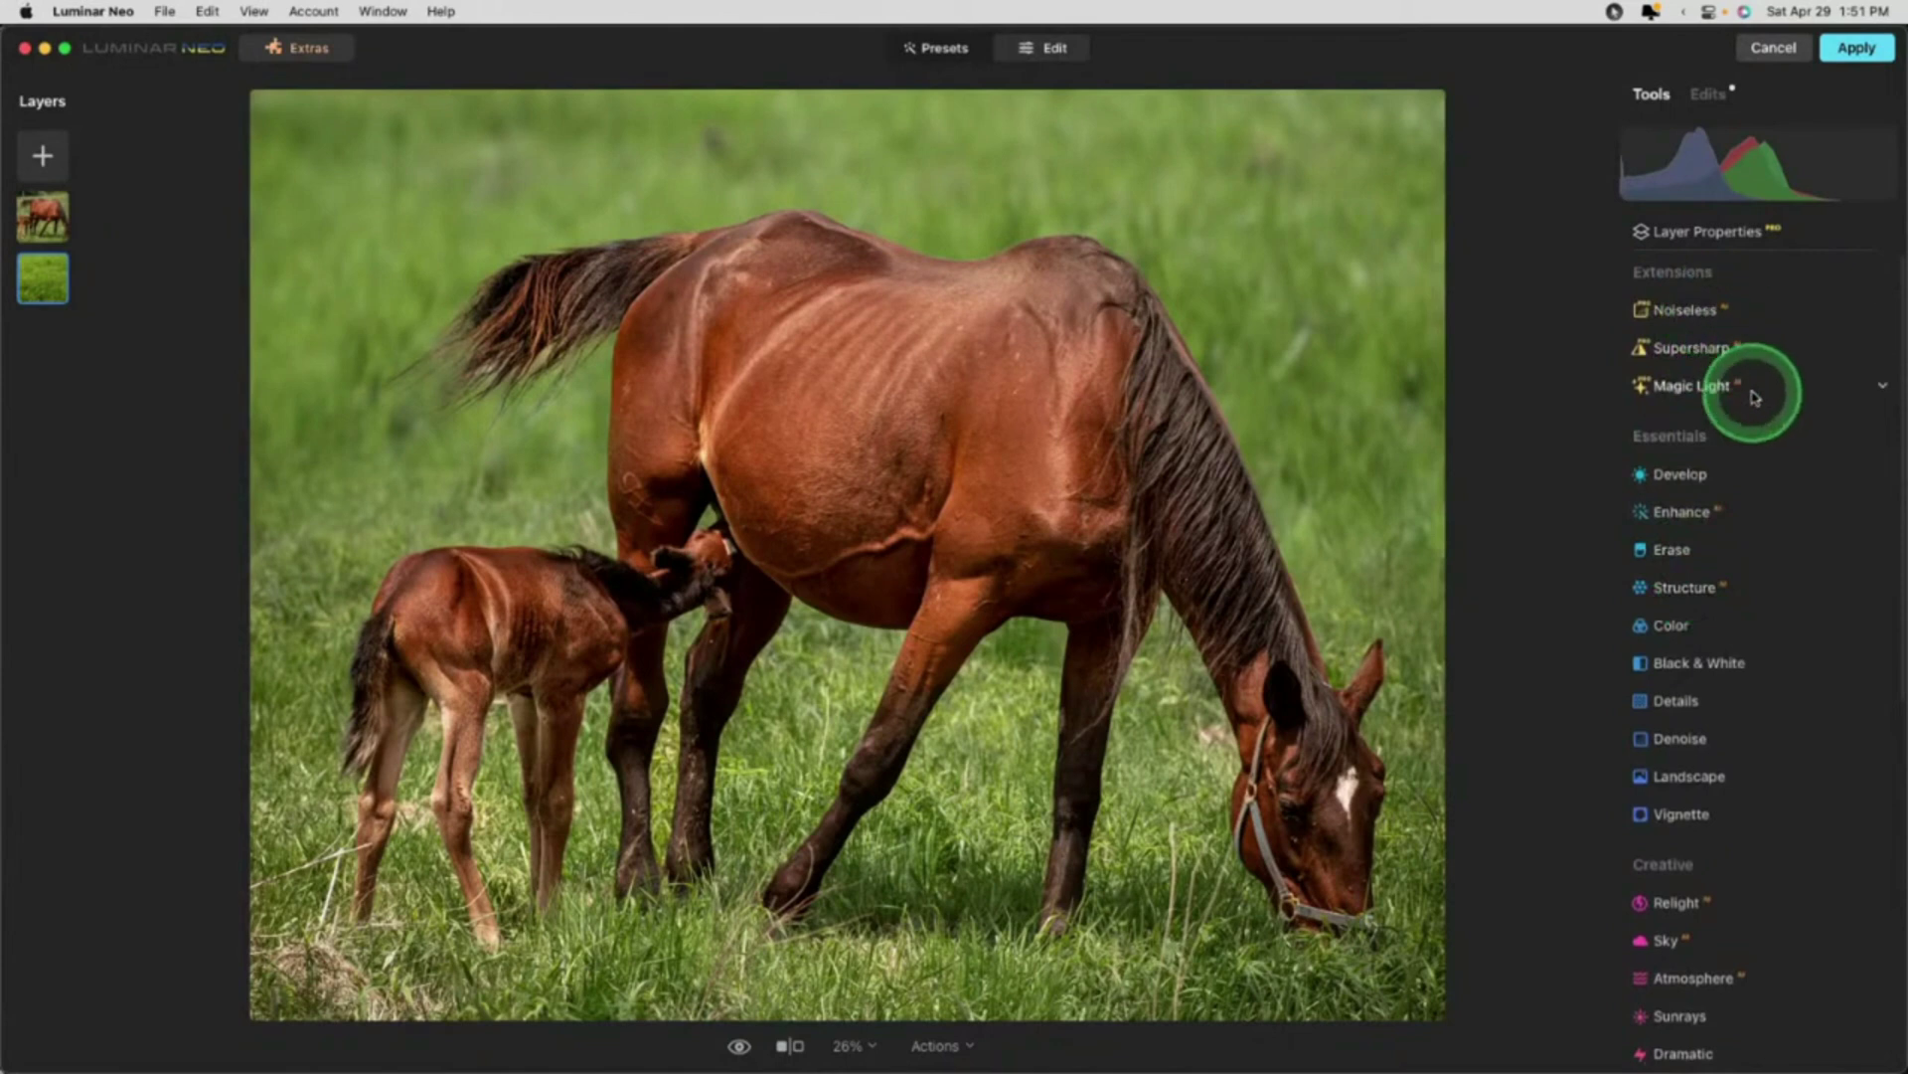
pyautogui.scroll(-14, 1749, 397)
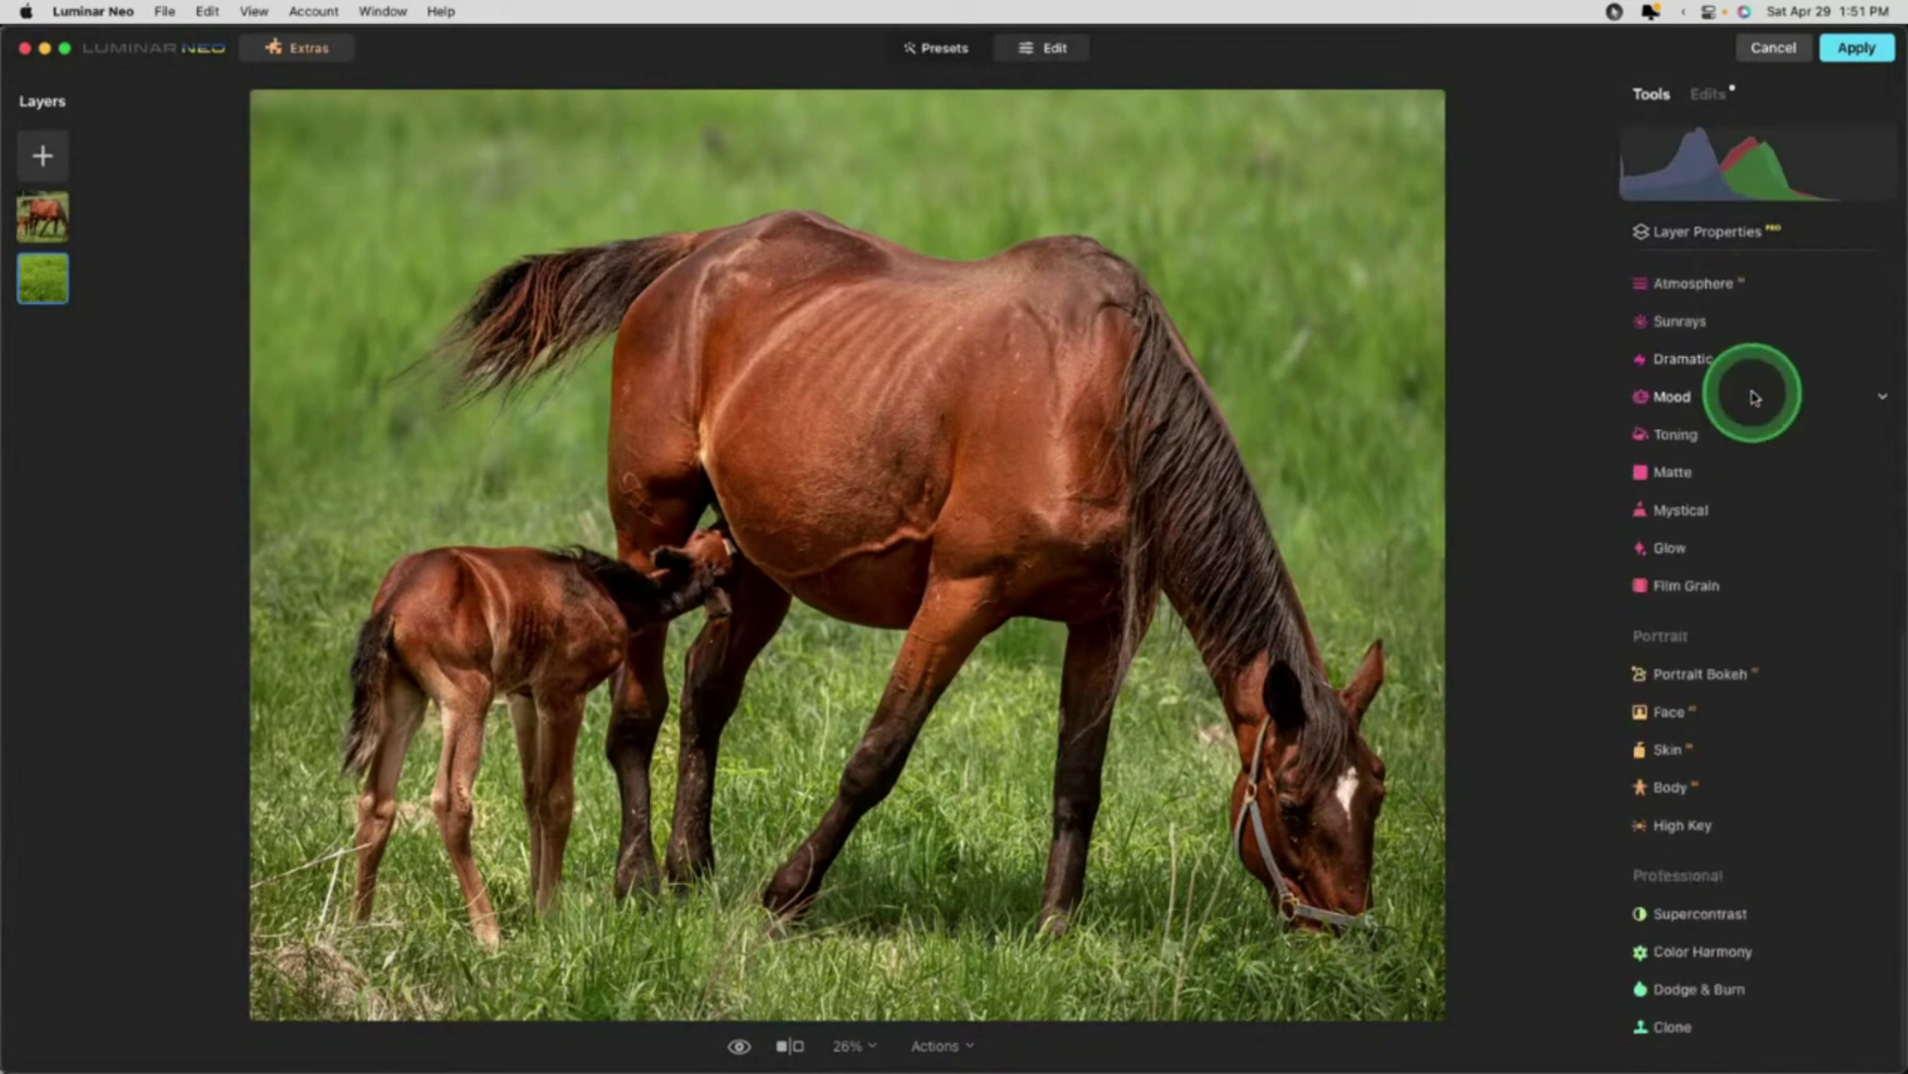
# Step: Apply the Creative > Sepia LUT in Mood to the grass at Amount 17
pyautogui.click(1685, 418)
pyautogui.click(1733, 525)
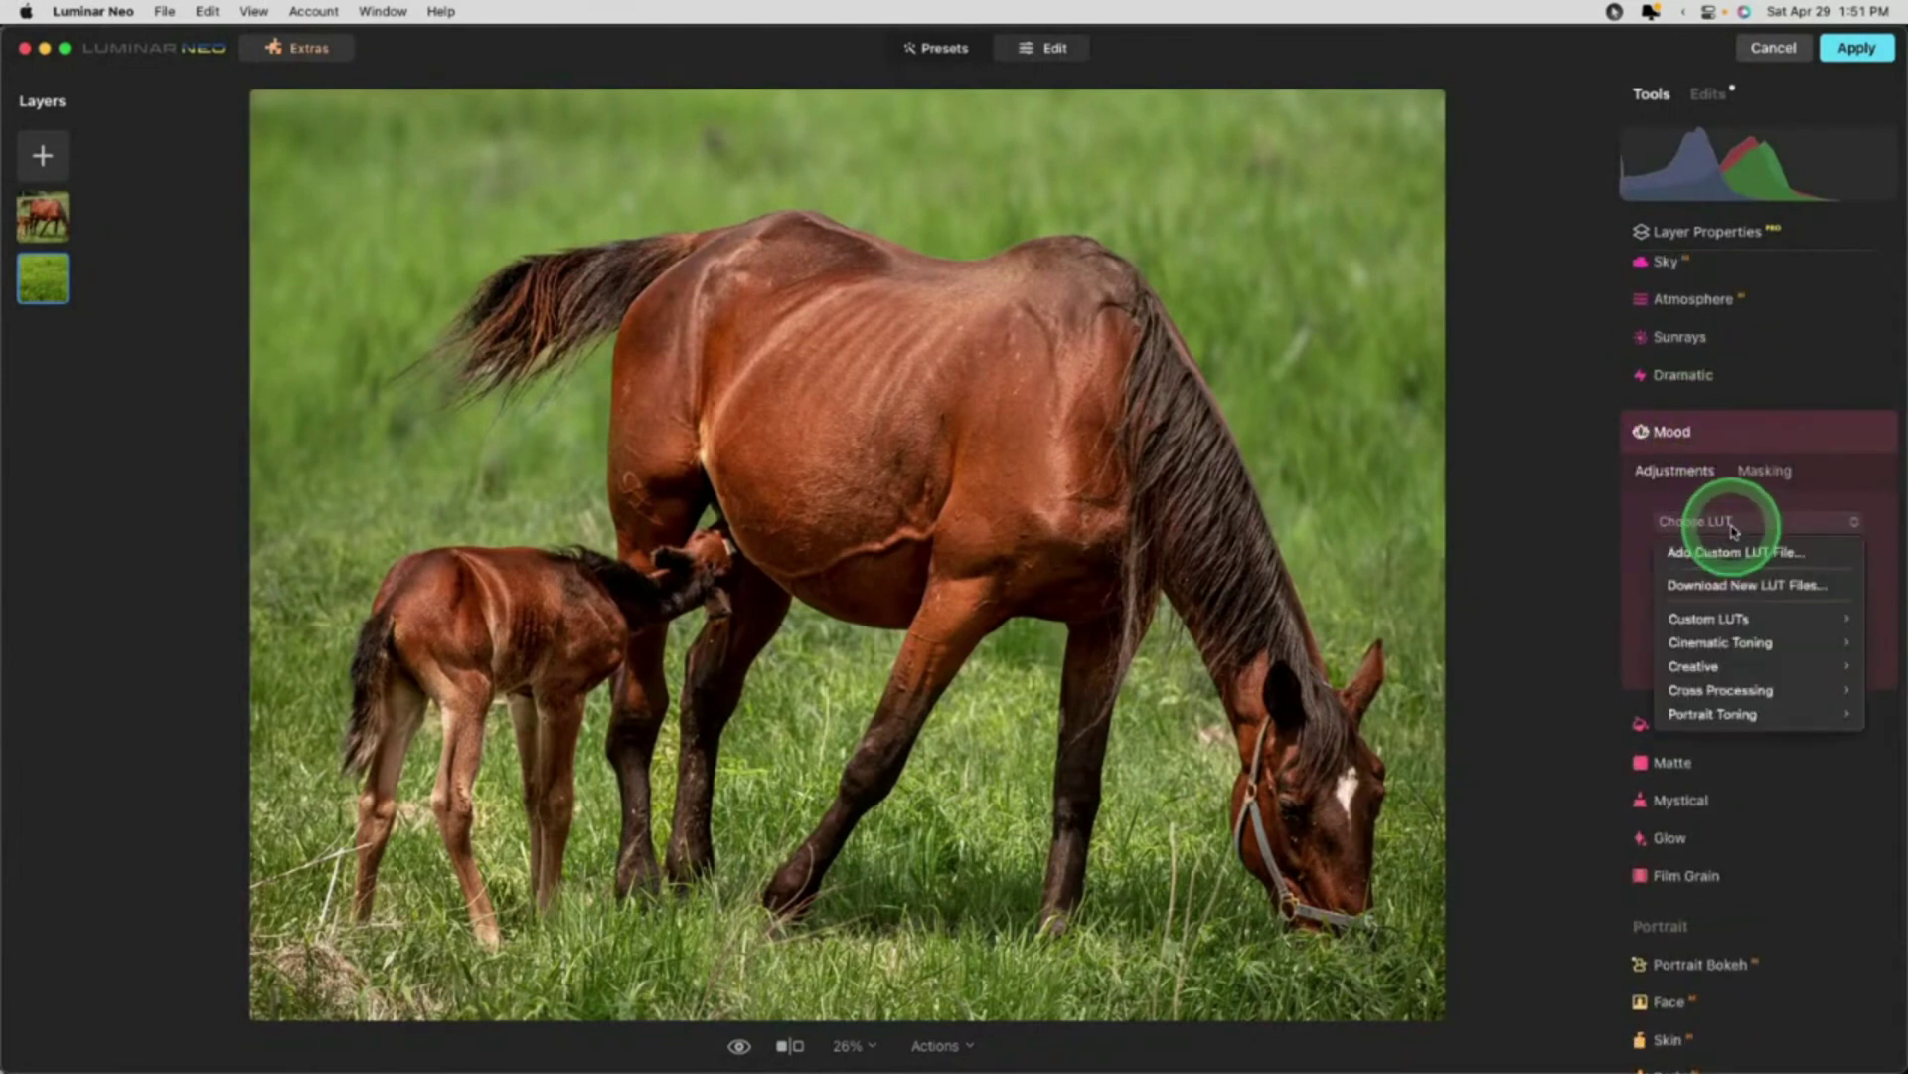
pyautogui.click(1735, 617)
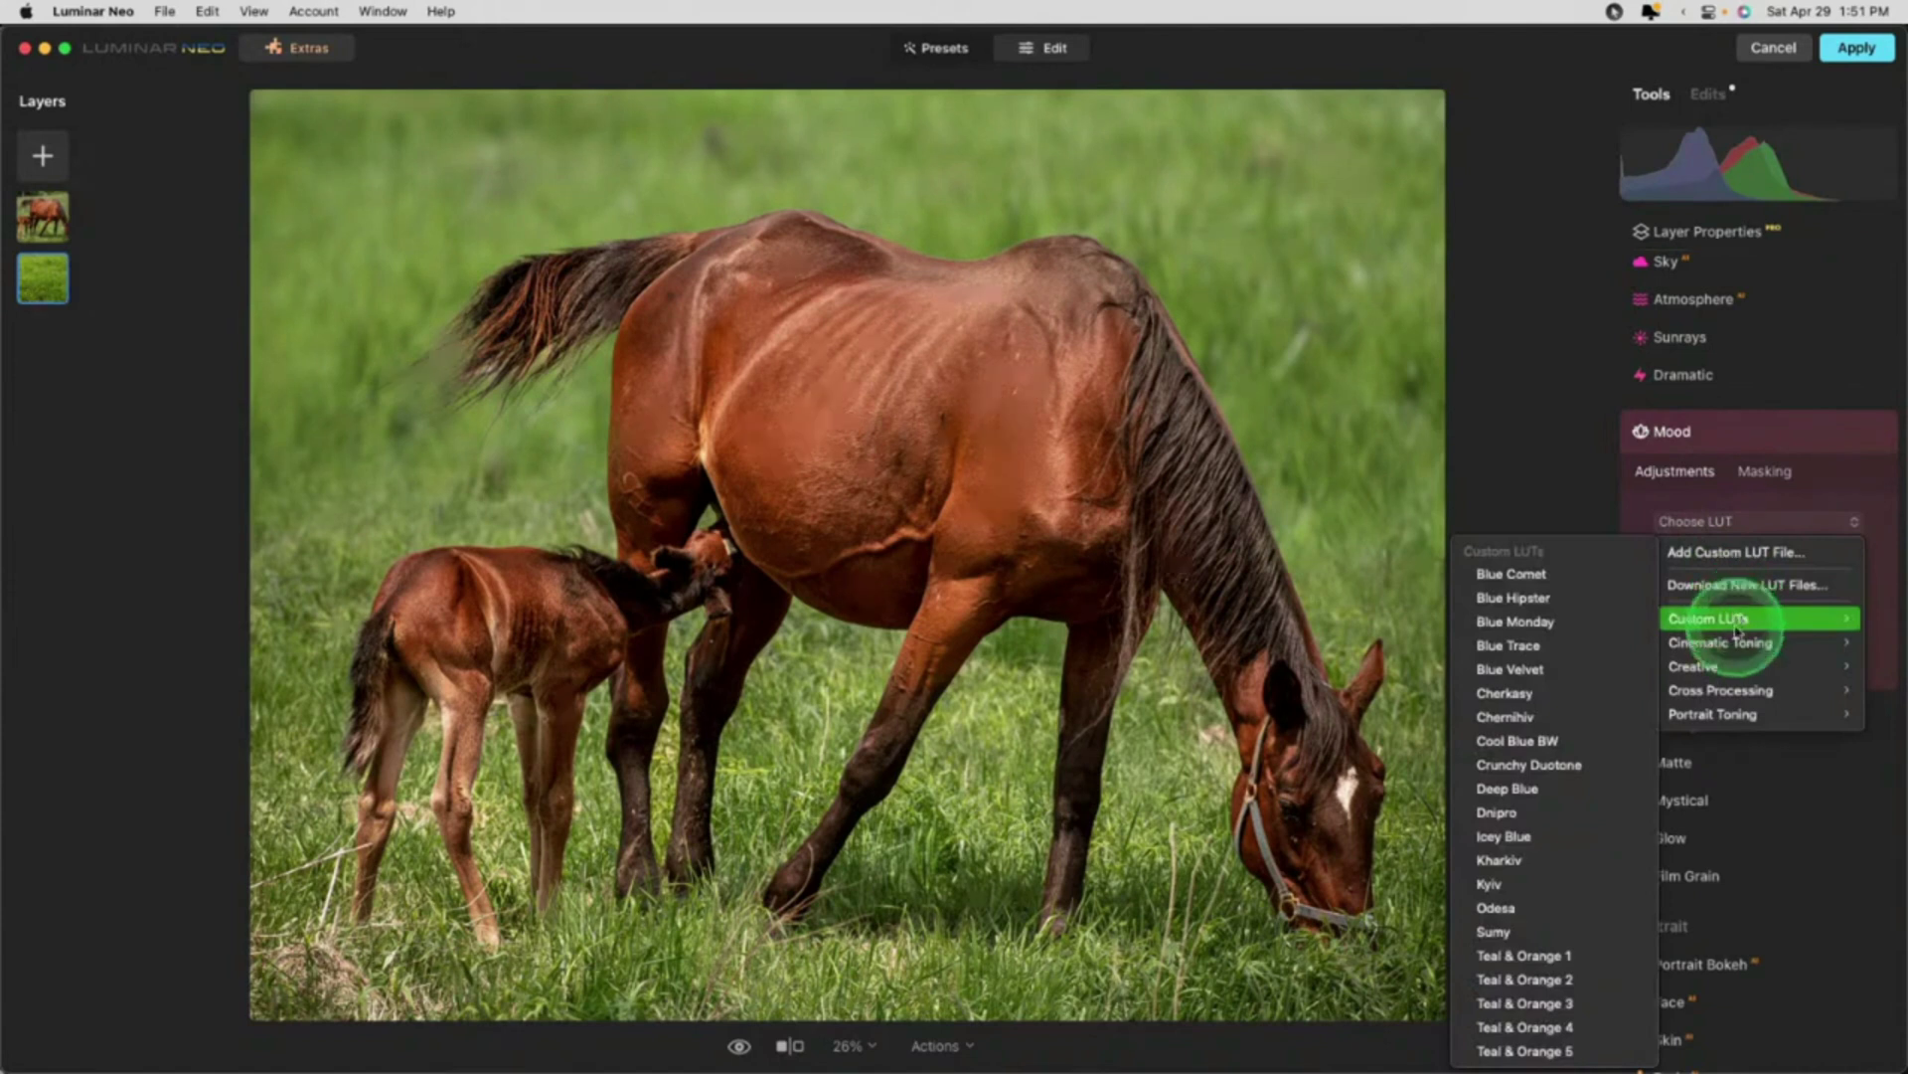
pyautogui.moveTo(1738, 639)
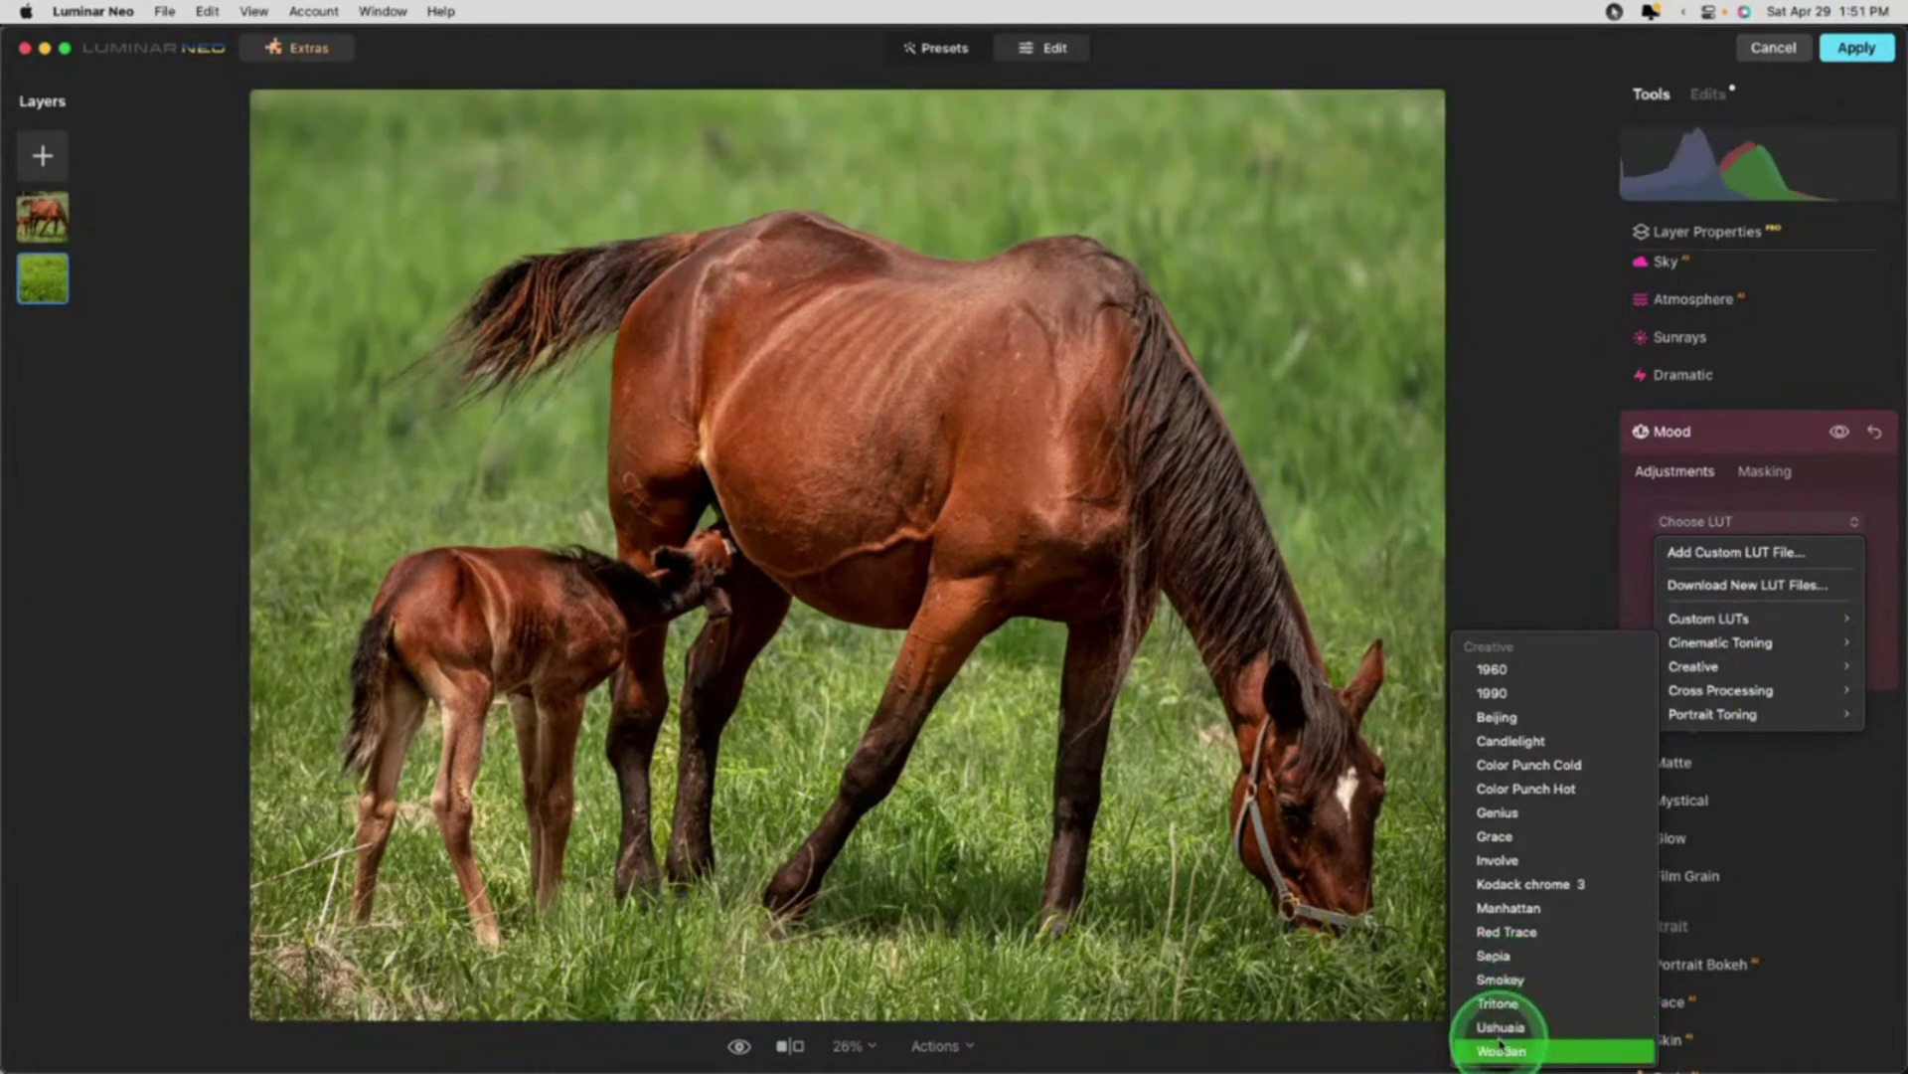
pyautogui.click(1501, 966)
pyautogui.moveTo(1849, 568); pyautogui.dragTo(1695, 567)
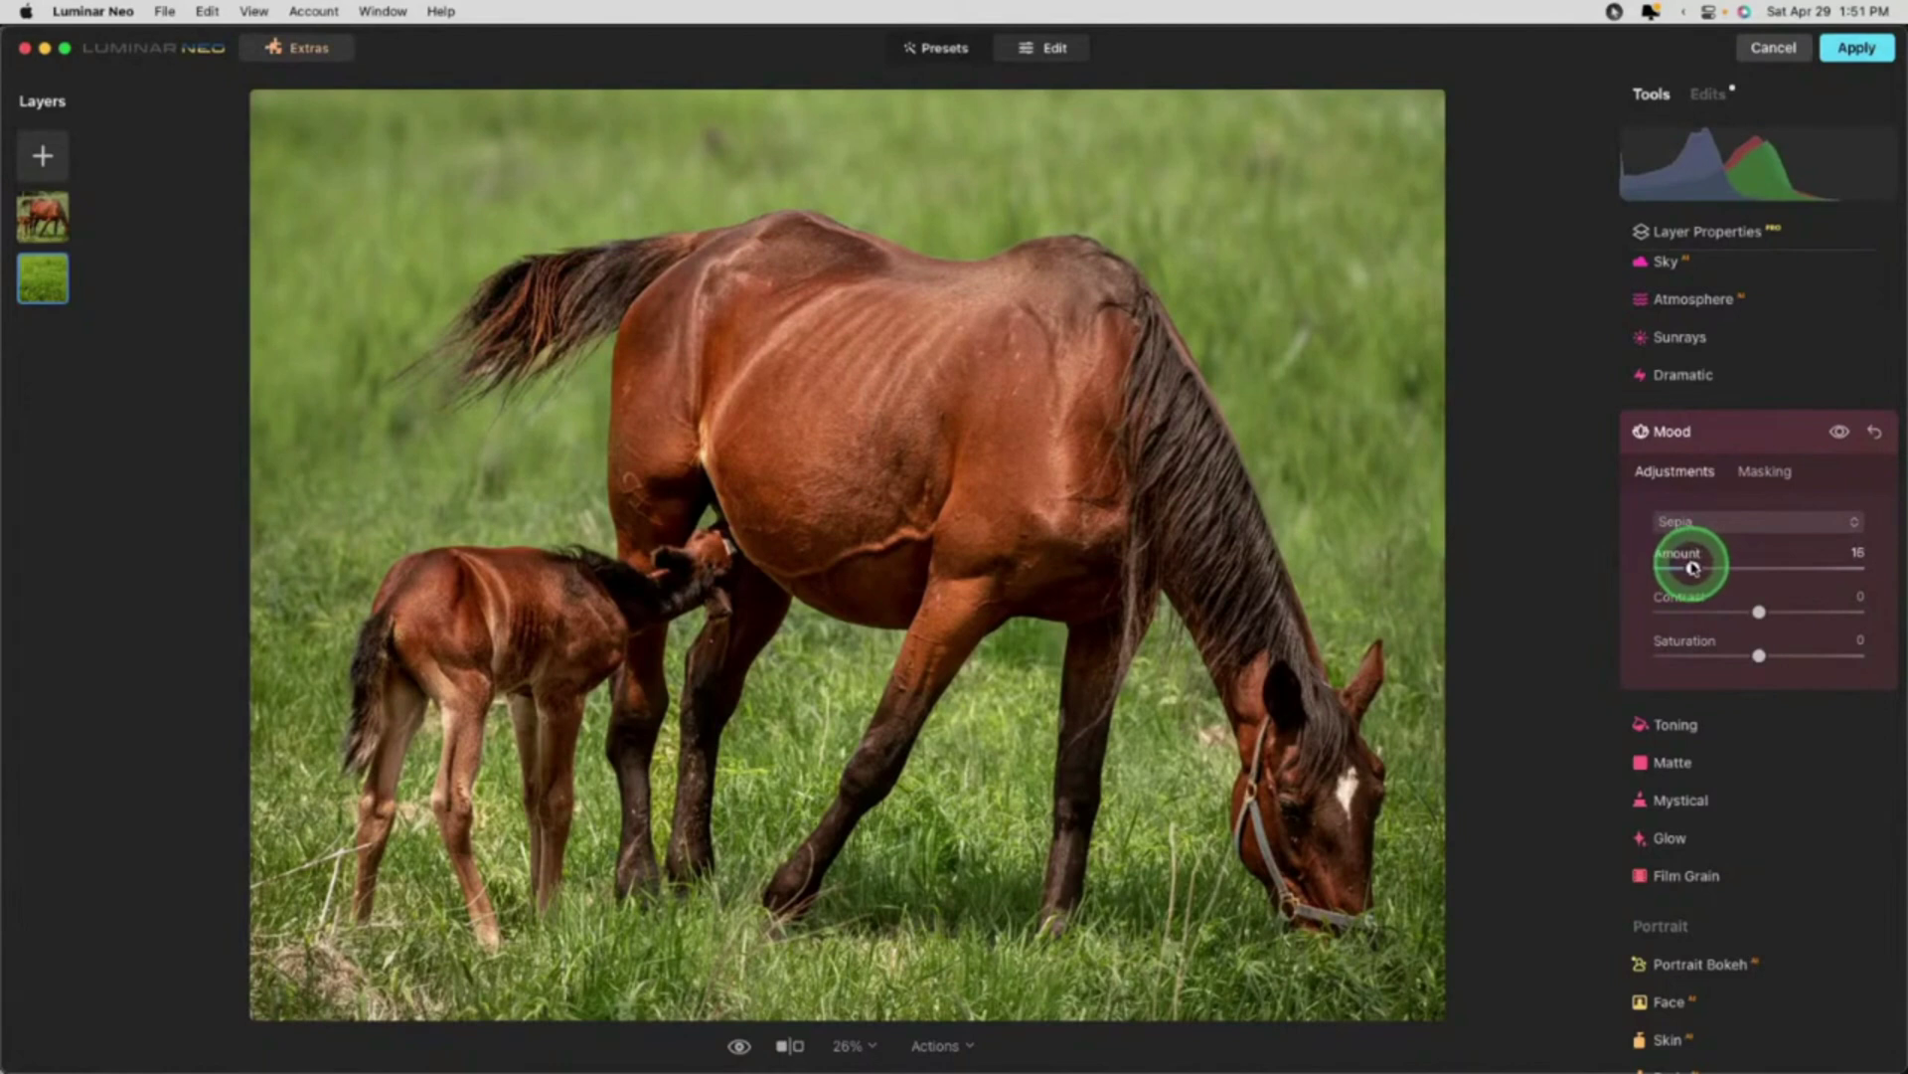
pyautogui.click(1734, 429)
# Step: Lower the grass layer's Develop Exposure to -0.22 and Highlights to -30
pyautogui.scroll(5, 1690, 497)
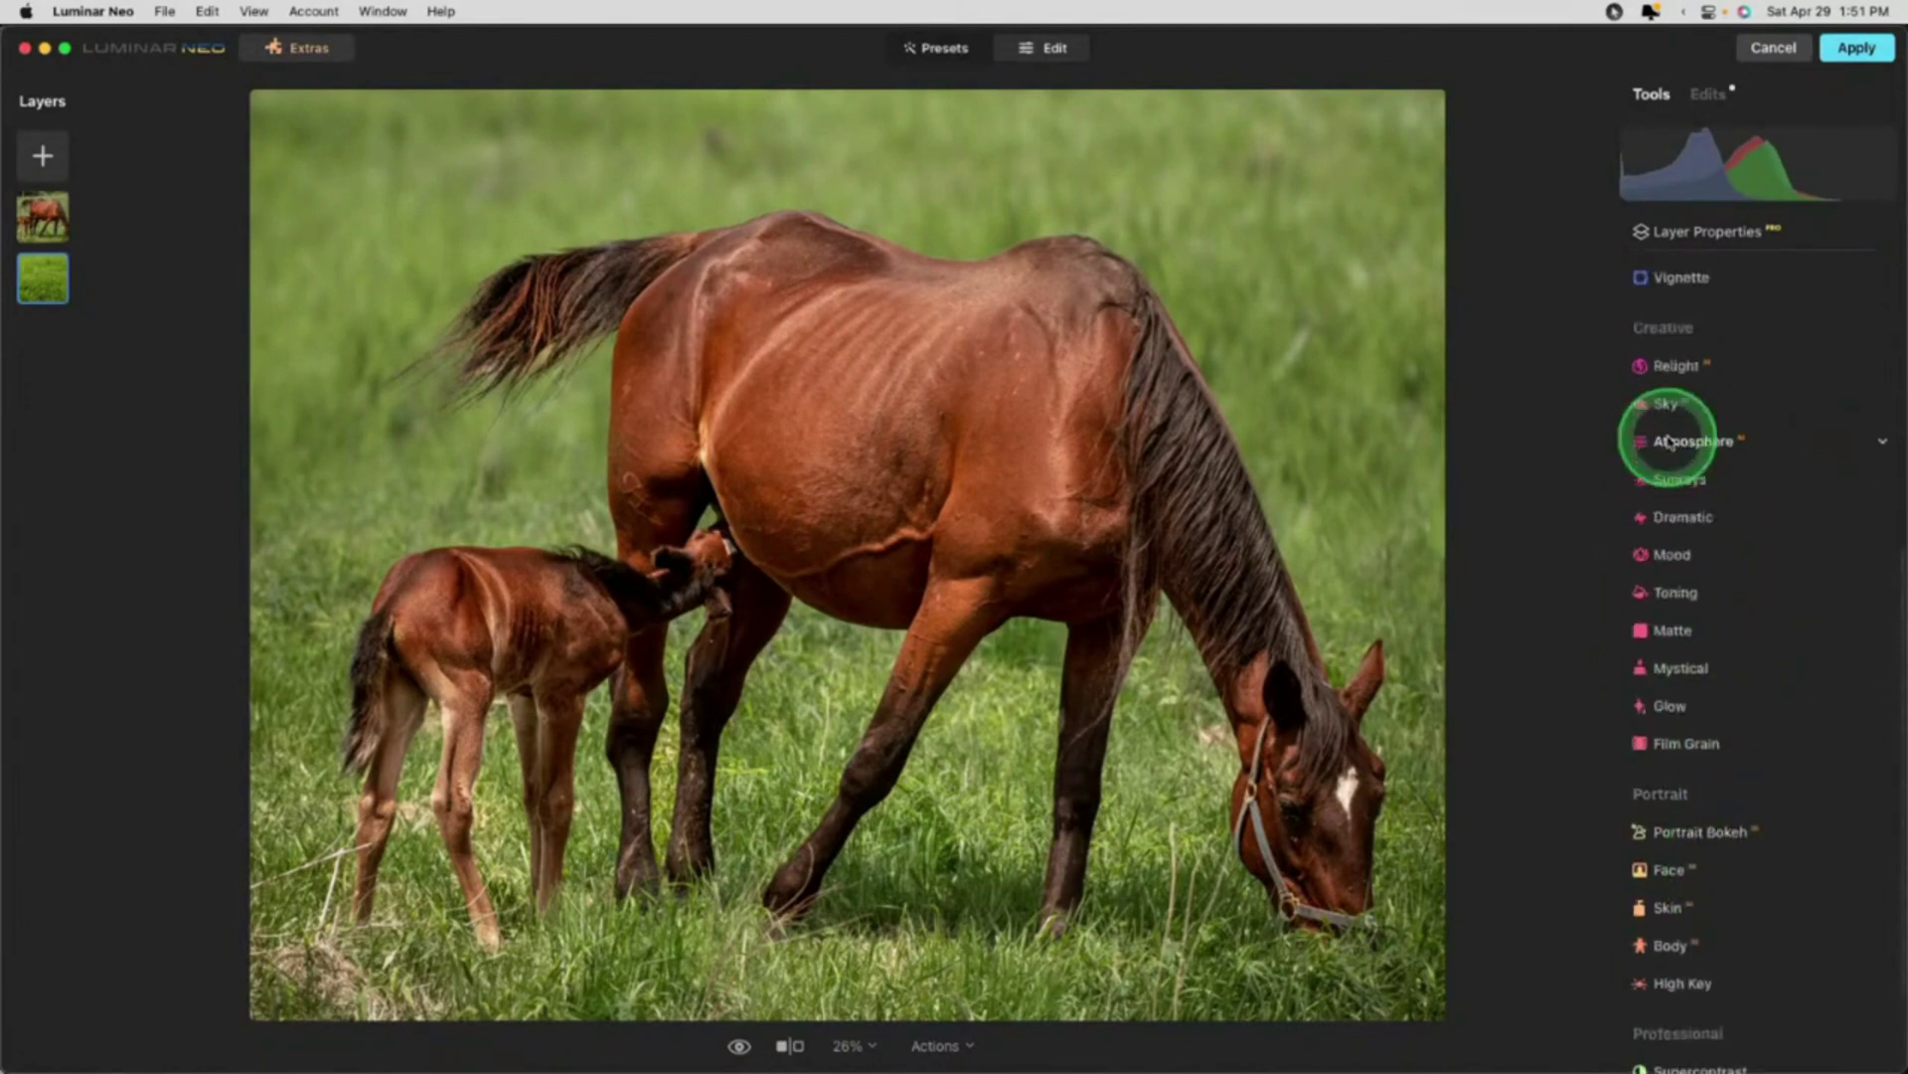
pyautogui.scroll(10, 1680, 438)
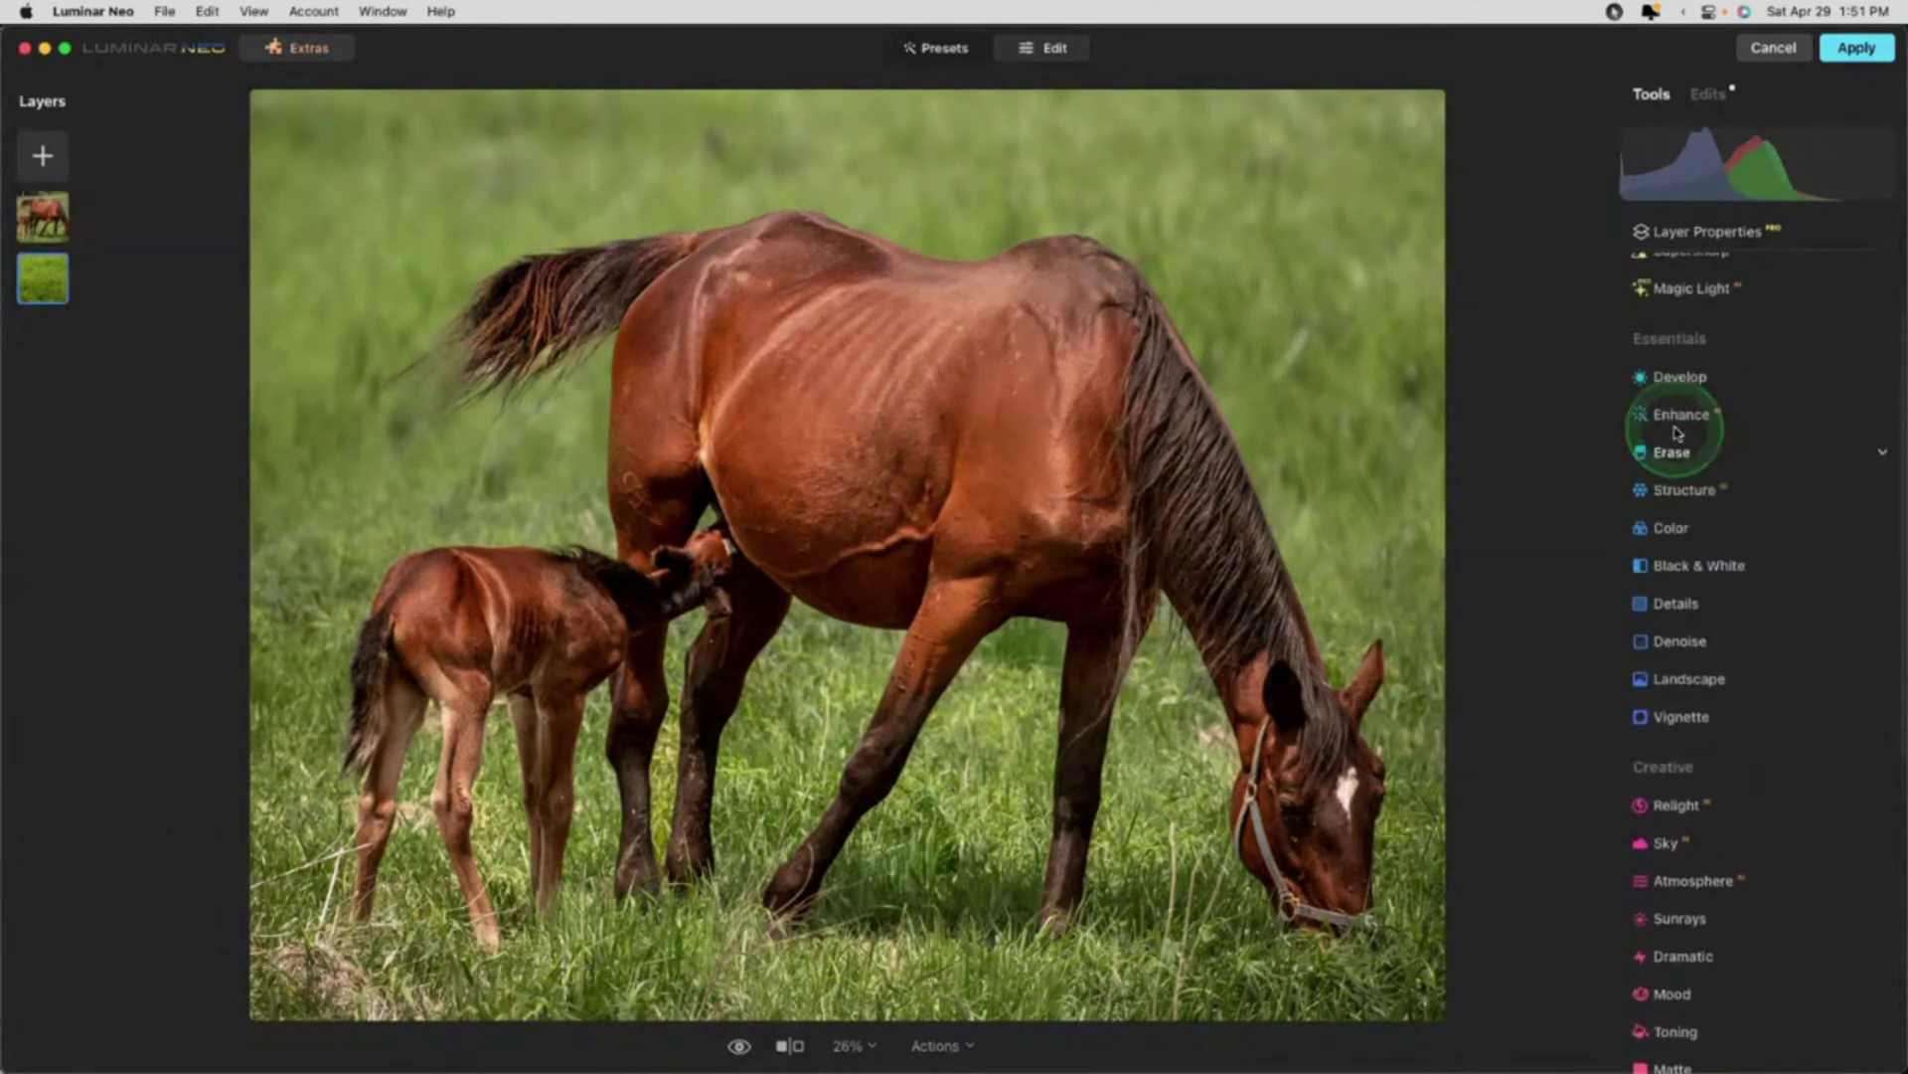
pyautogui.click(1689, 449)
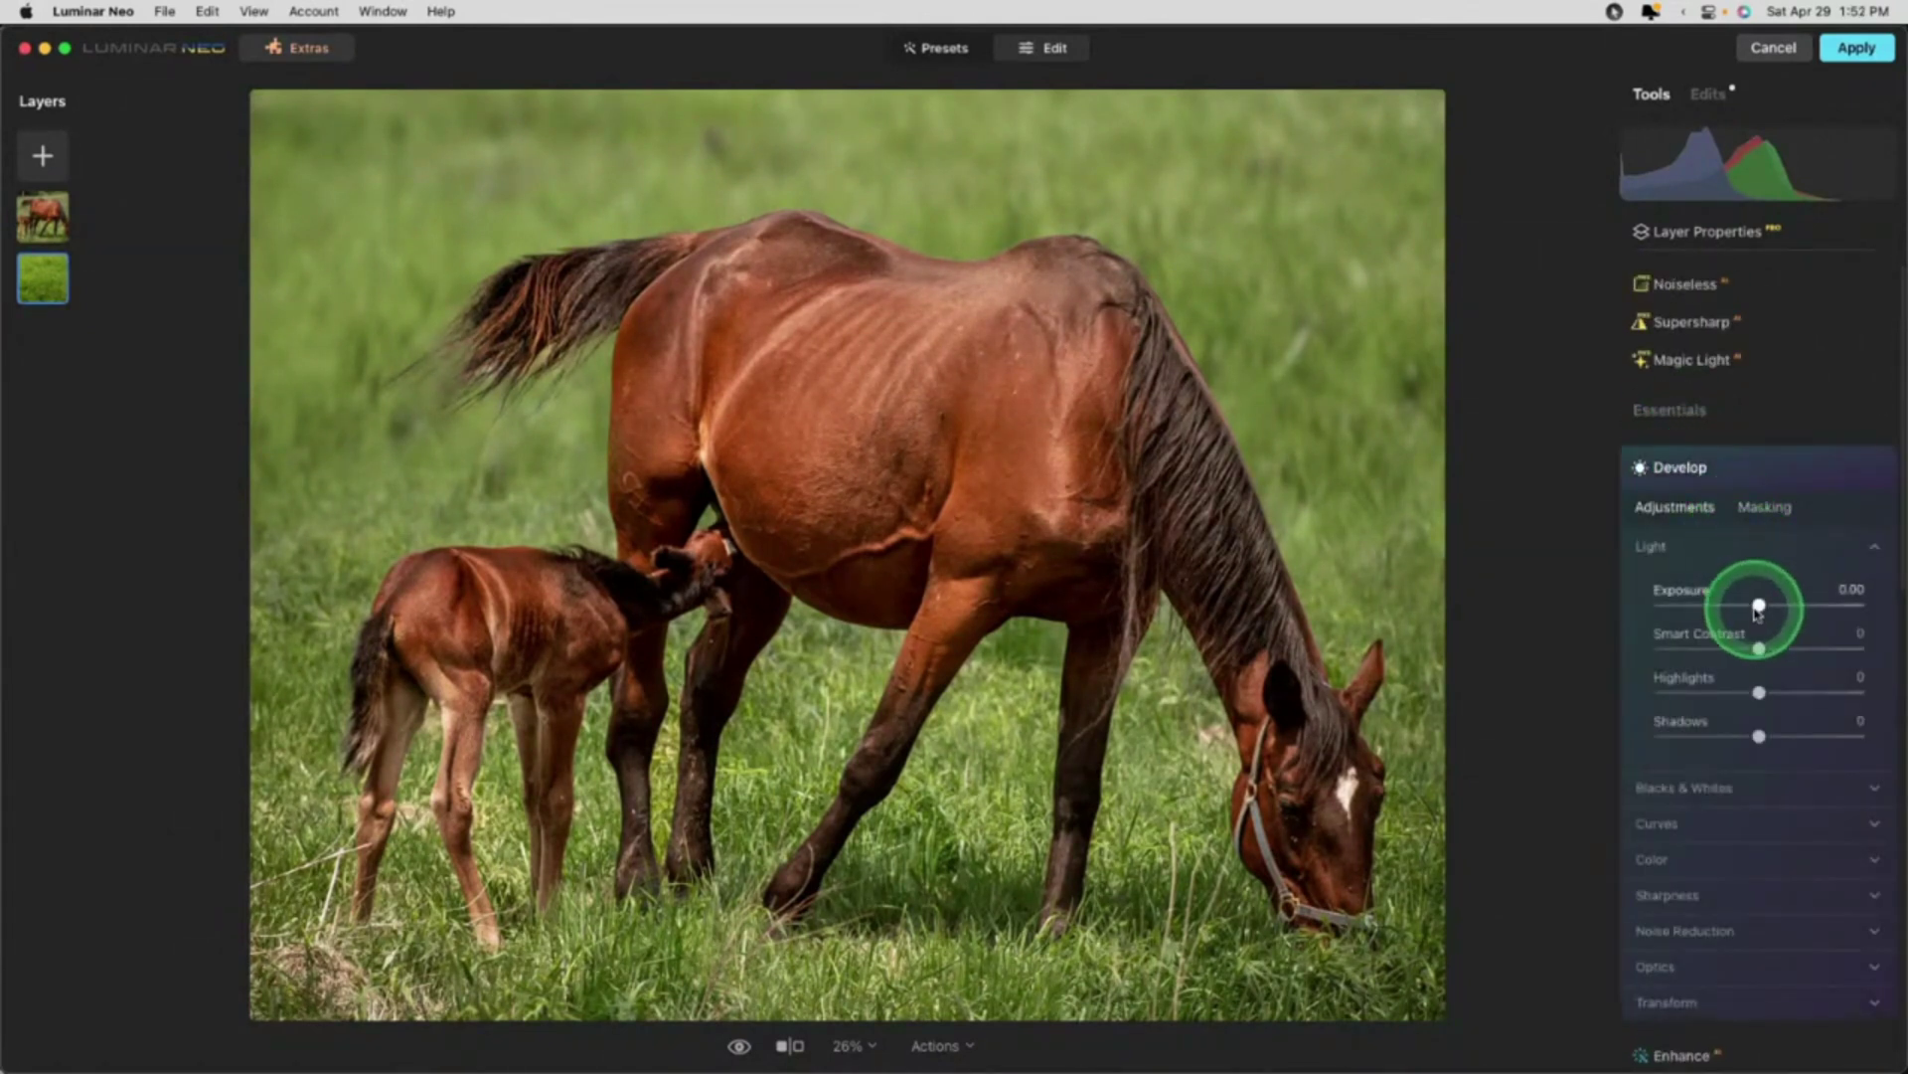
pyautogui.moveTo(1749, 606)
pyautogui.mouseDown()
pyautogui.moveTo(1806, 606)
pyautogui.moveTo(1696, 606)
pyautogui.moveTo(1756, 608)
pyautogui.mouseUp()
pyautogui.click(1755, 693)
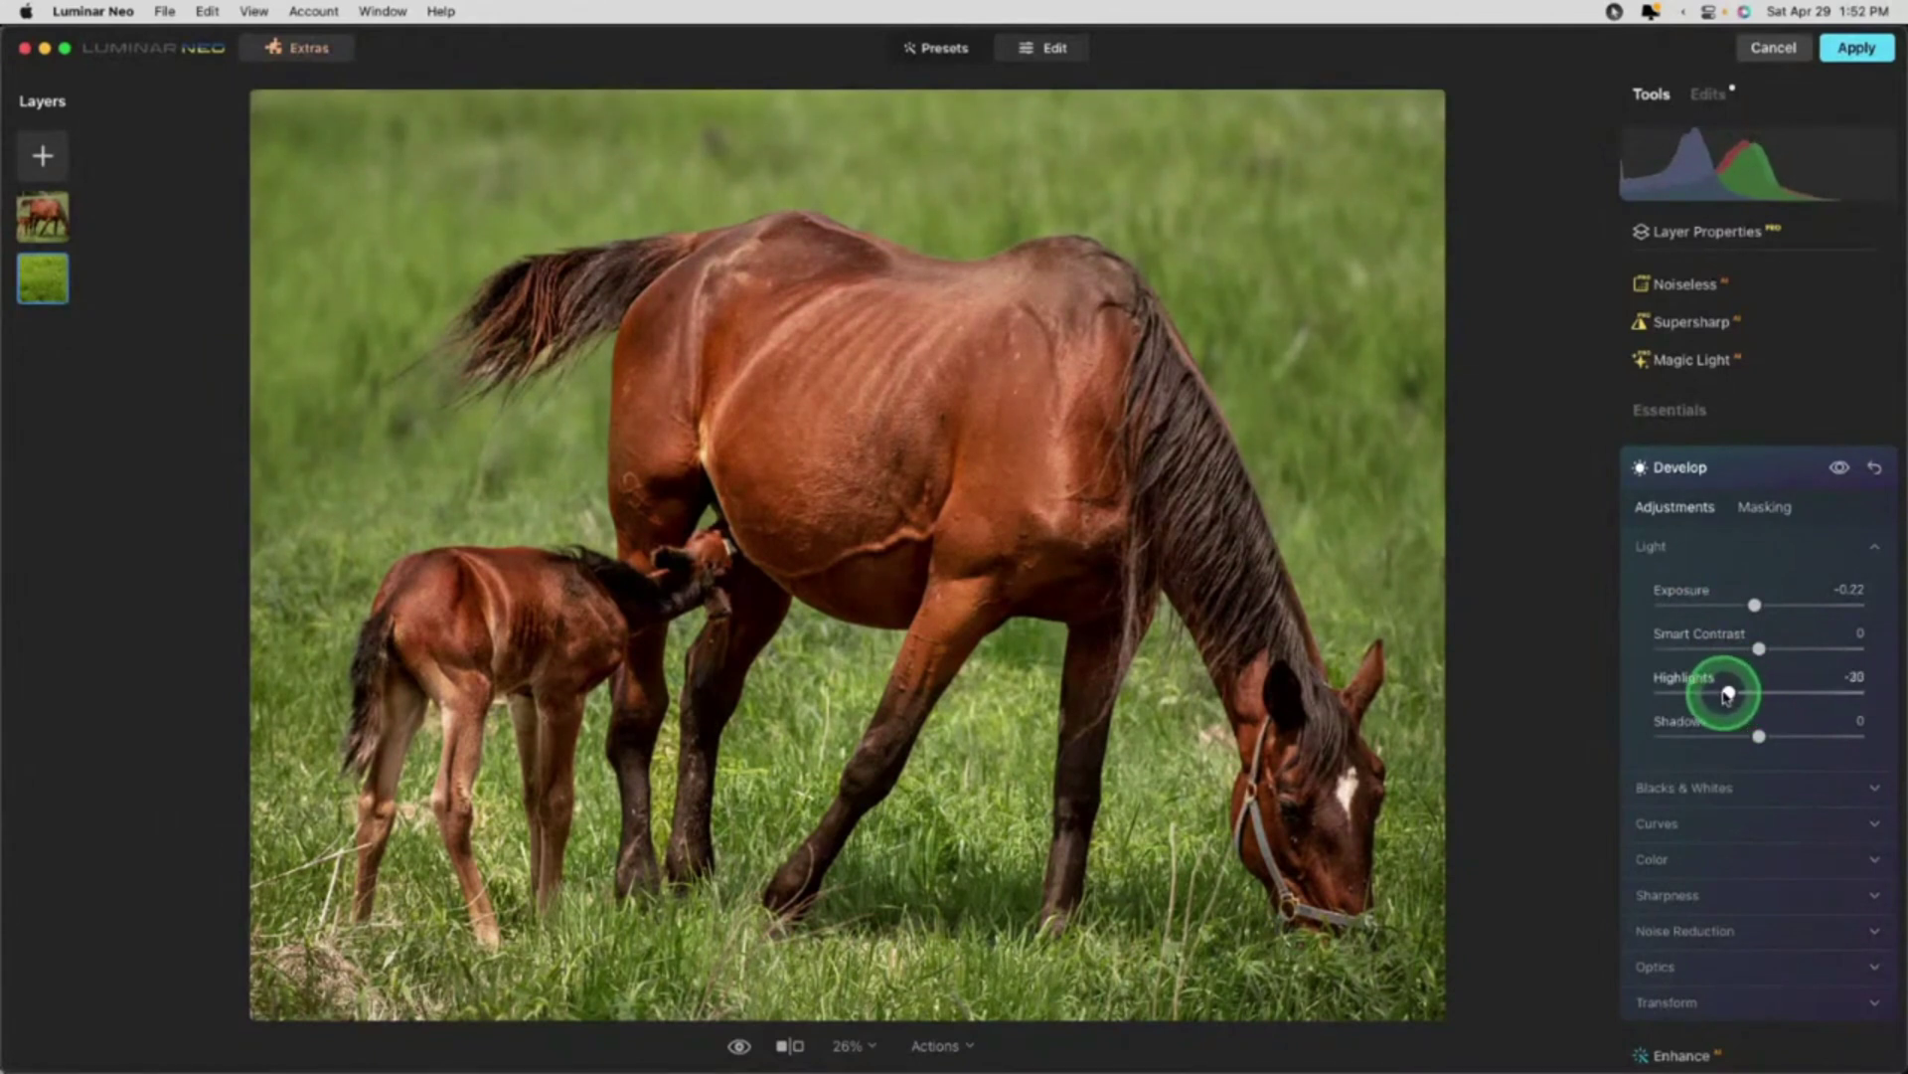
pyautogui.click(1750, 465)
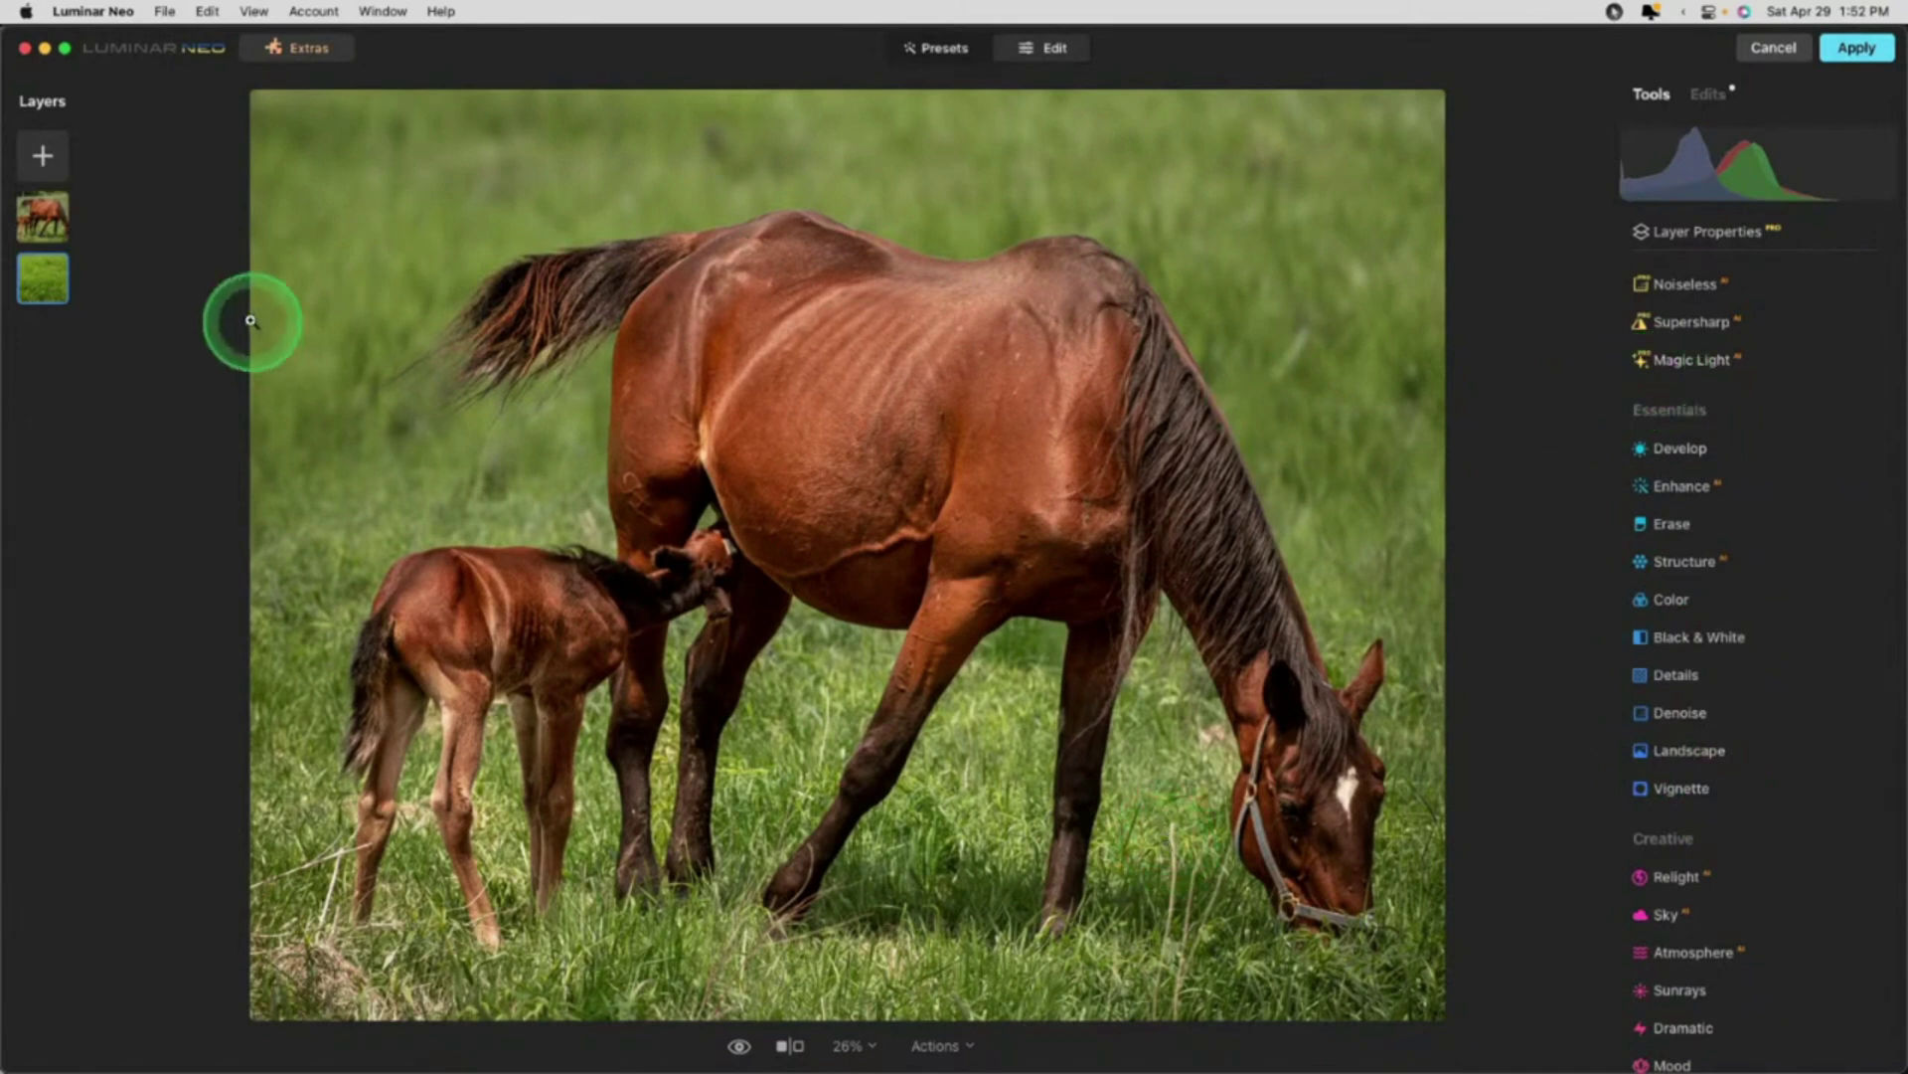
# Step: Select the horse photo layer, open Erase, and zoom to 100% on the mare's head
pyautogui.click(22, 210)
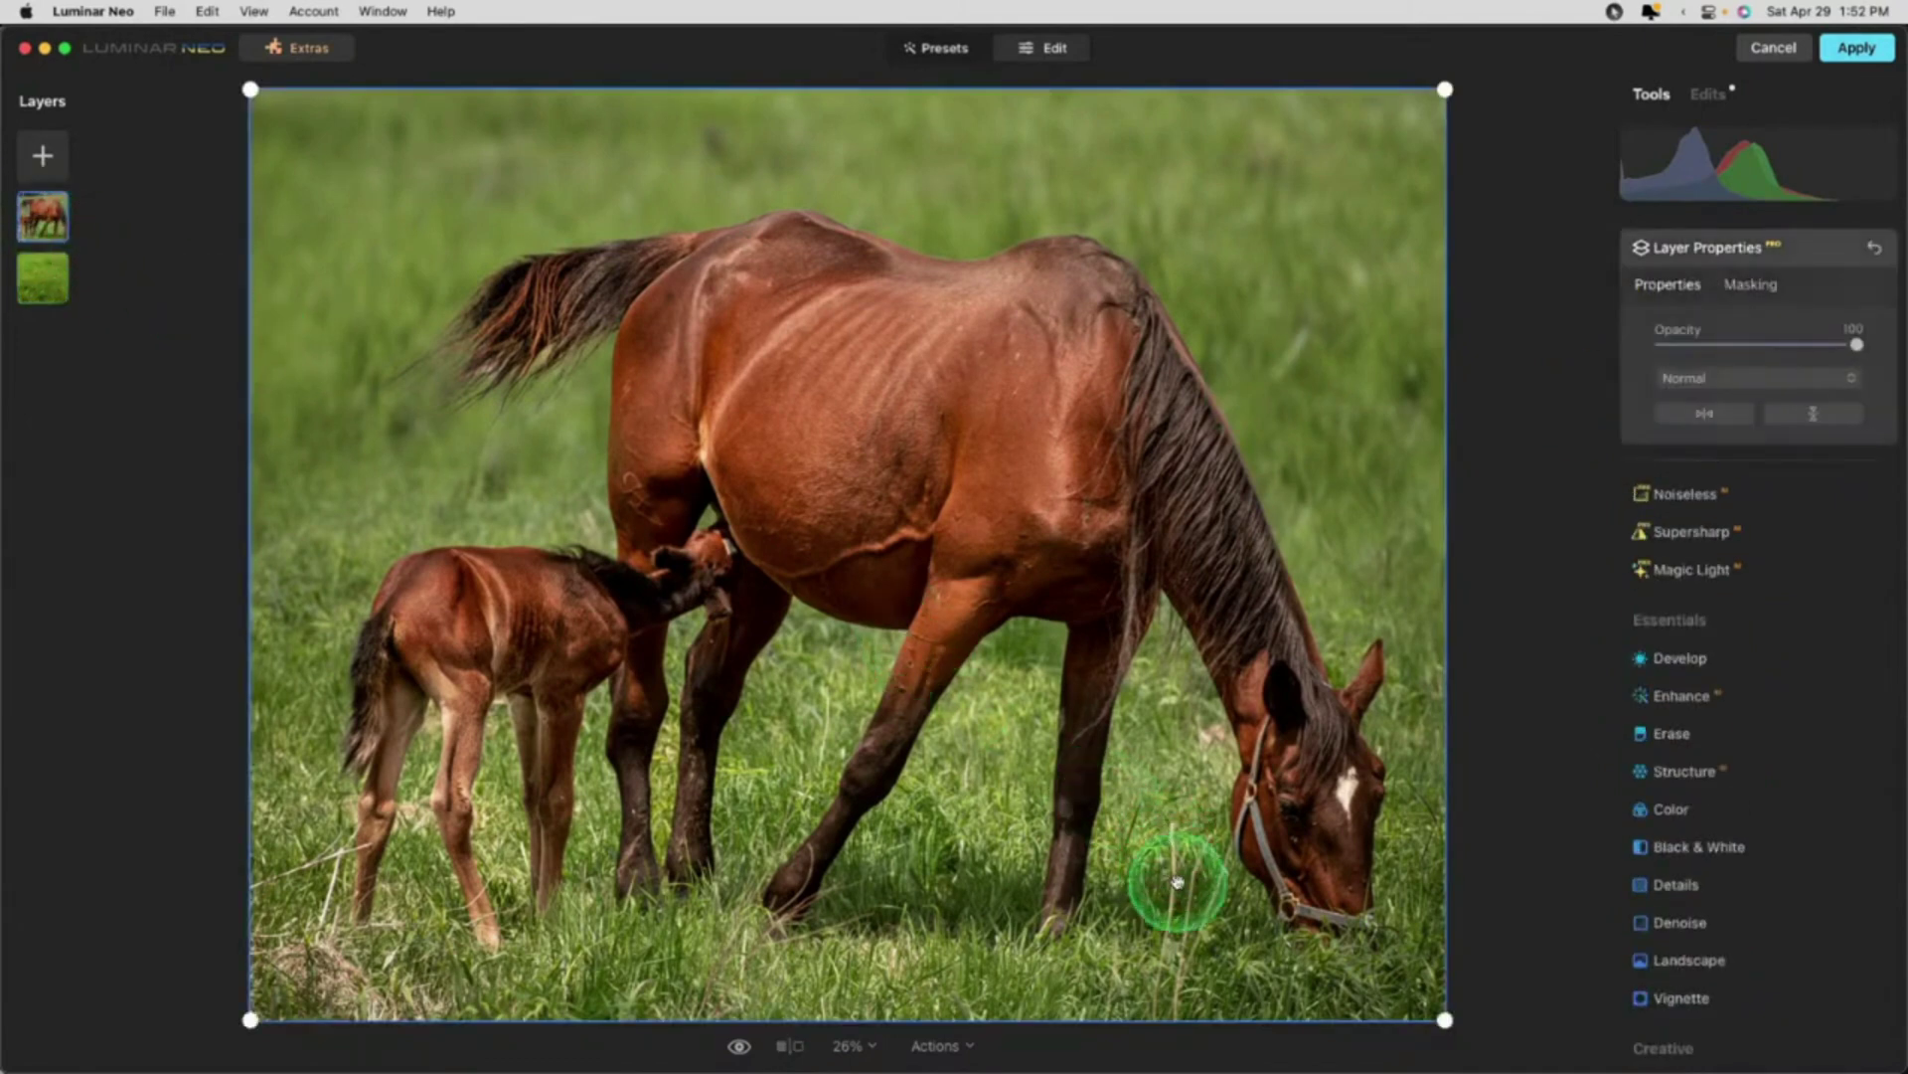
pyautogui.click(1810, 244)
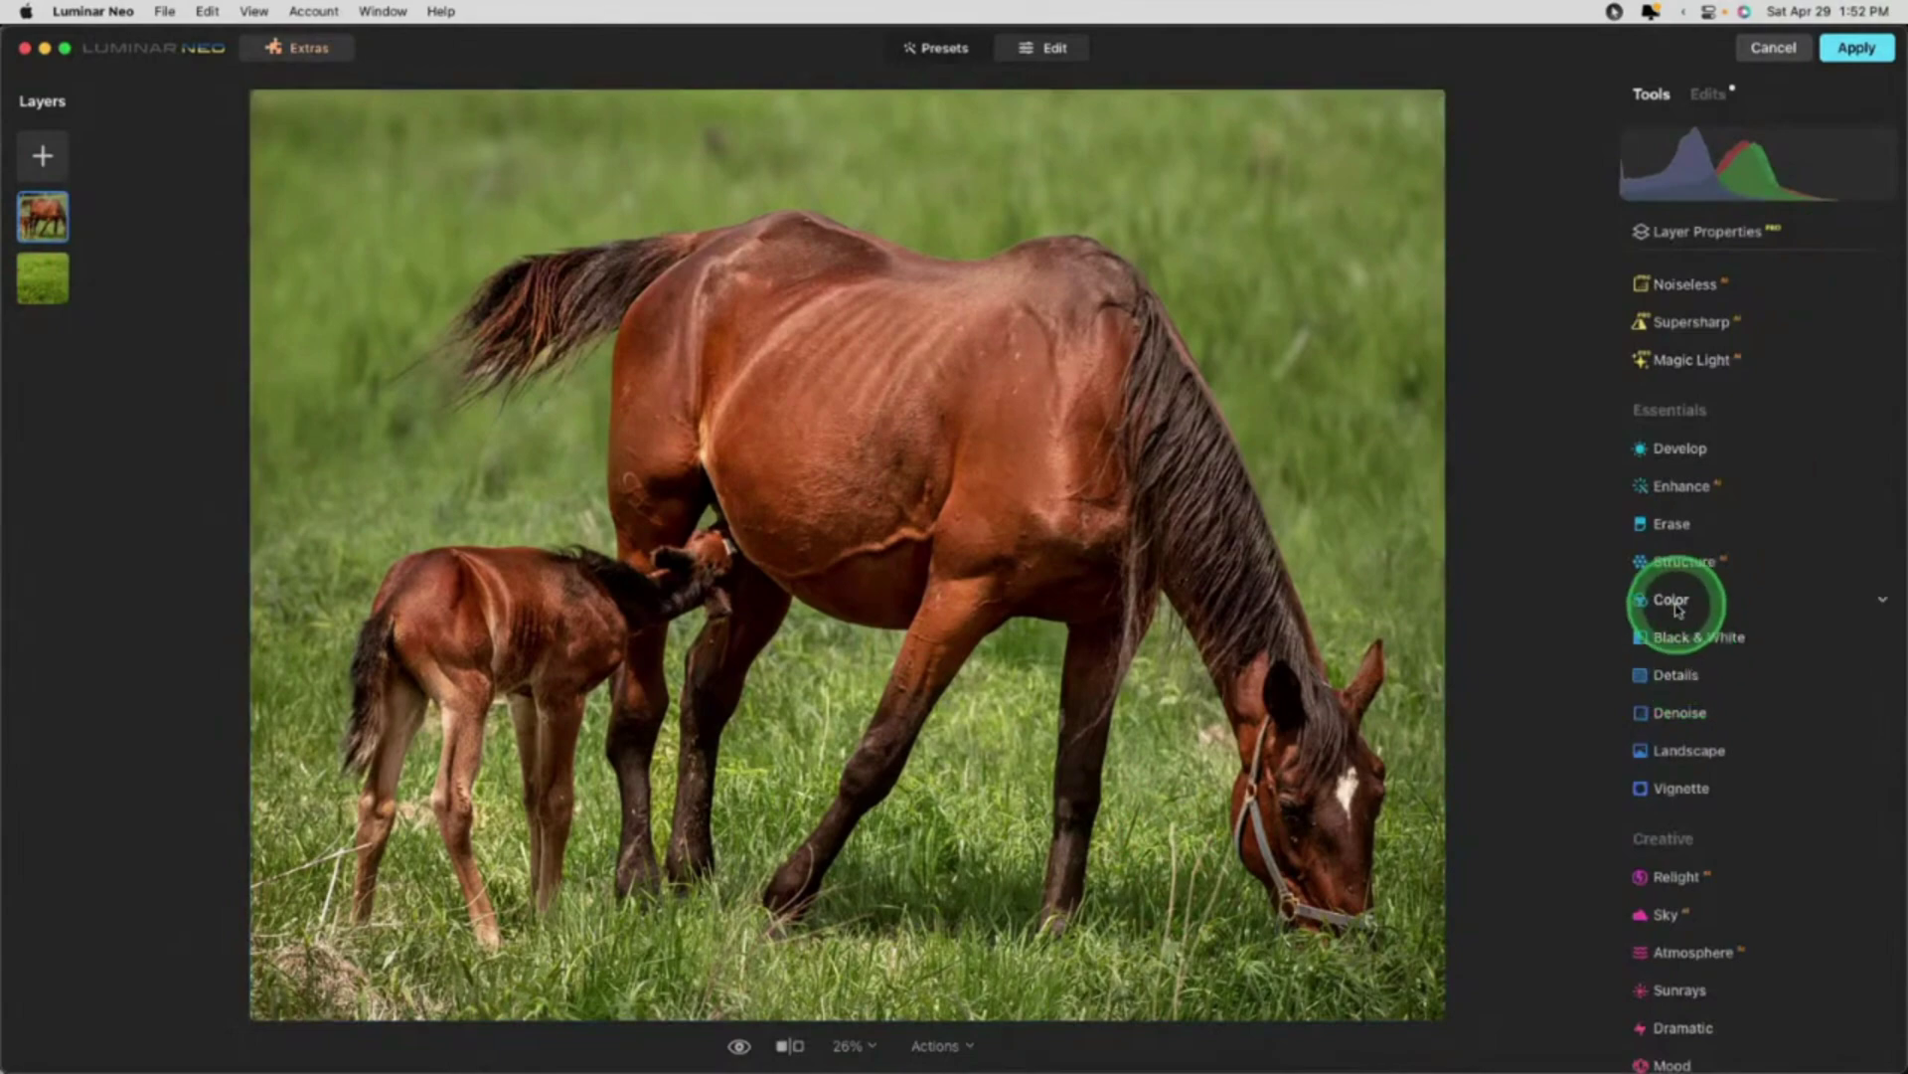
pyautogui.click(1672, 523)
pyautogui.press('z')
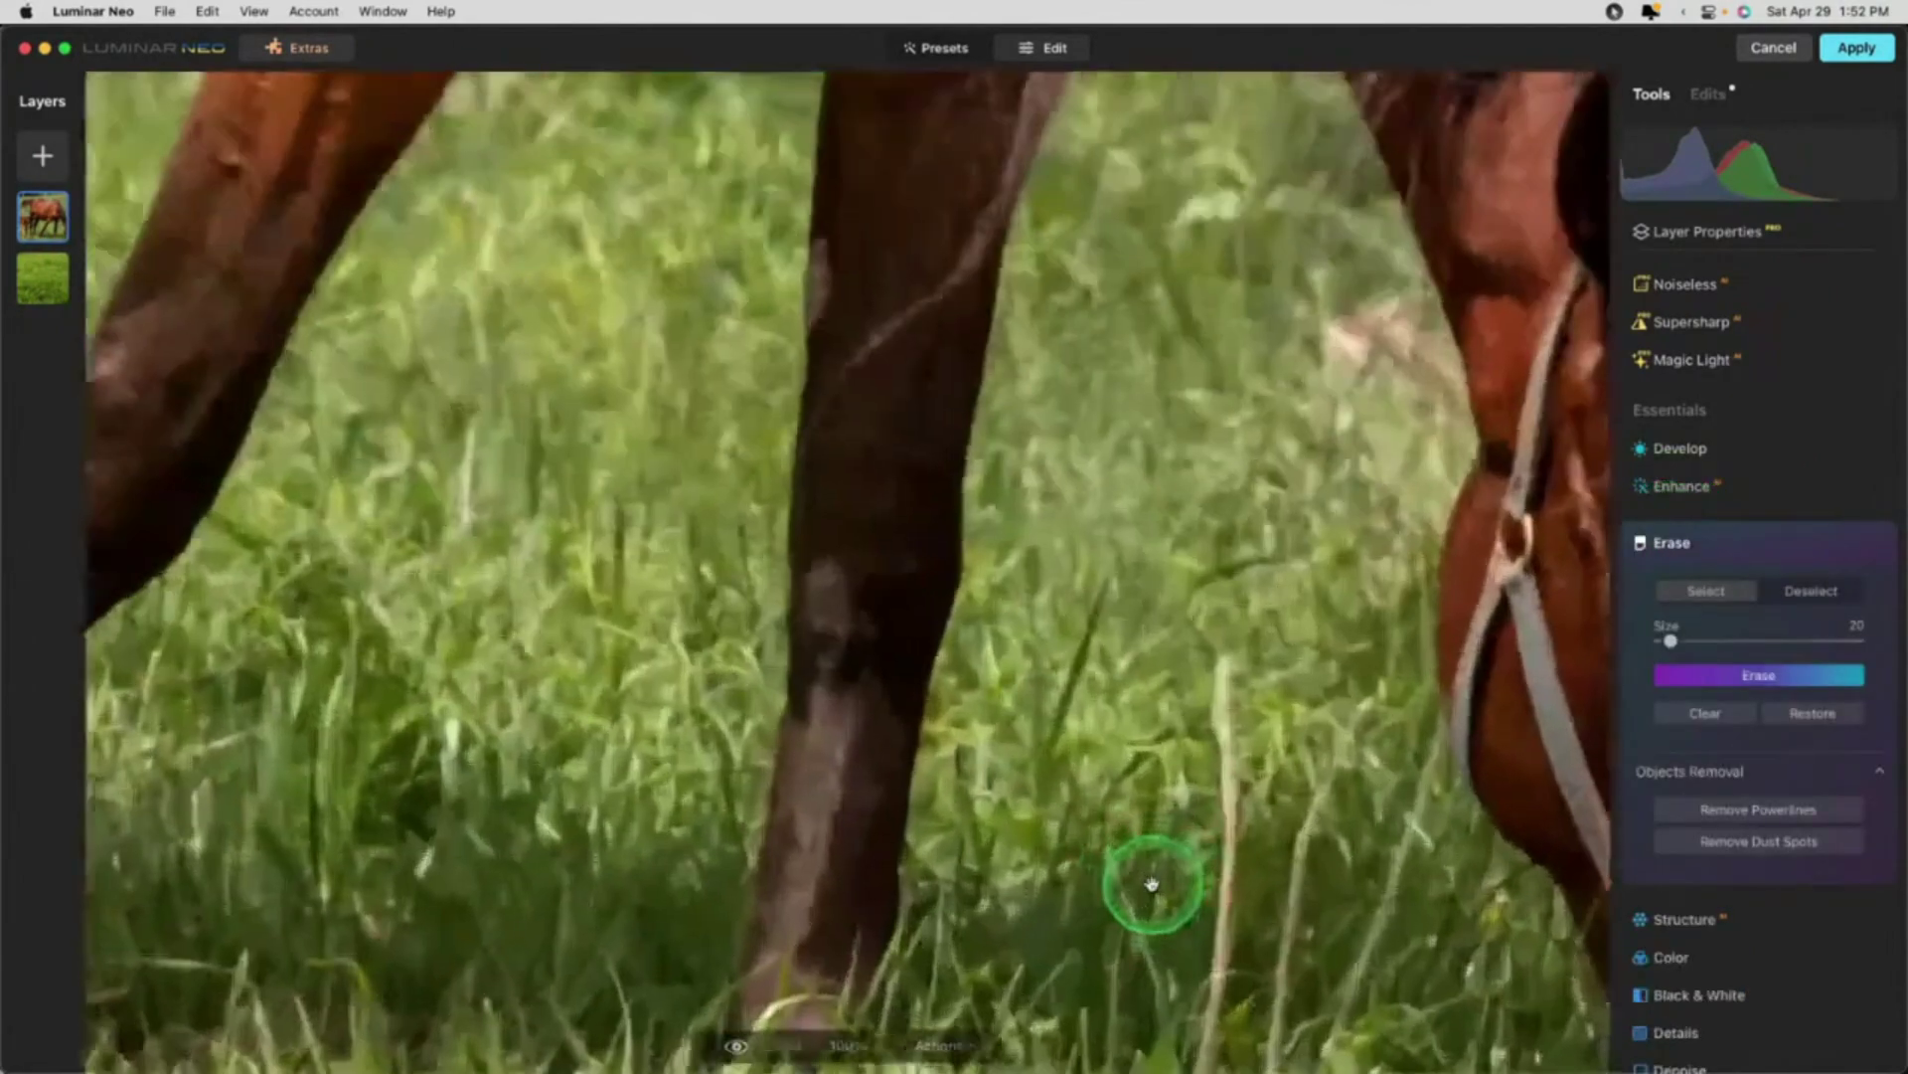
pyautogui.scroll(-5, 1179, 810)
pyautogui.hscroll(3, 1179, 810)
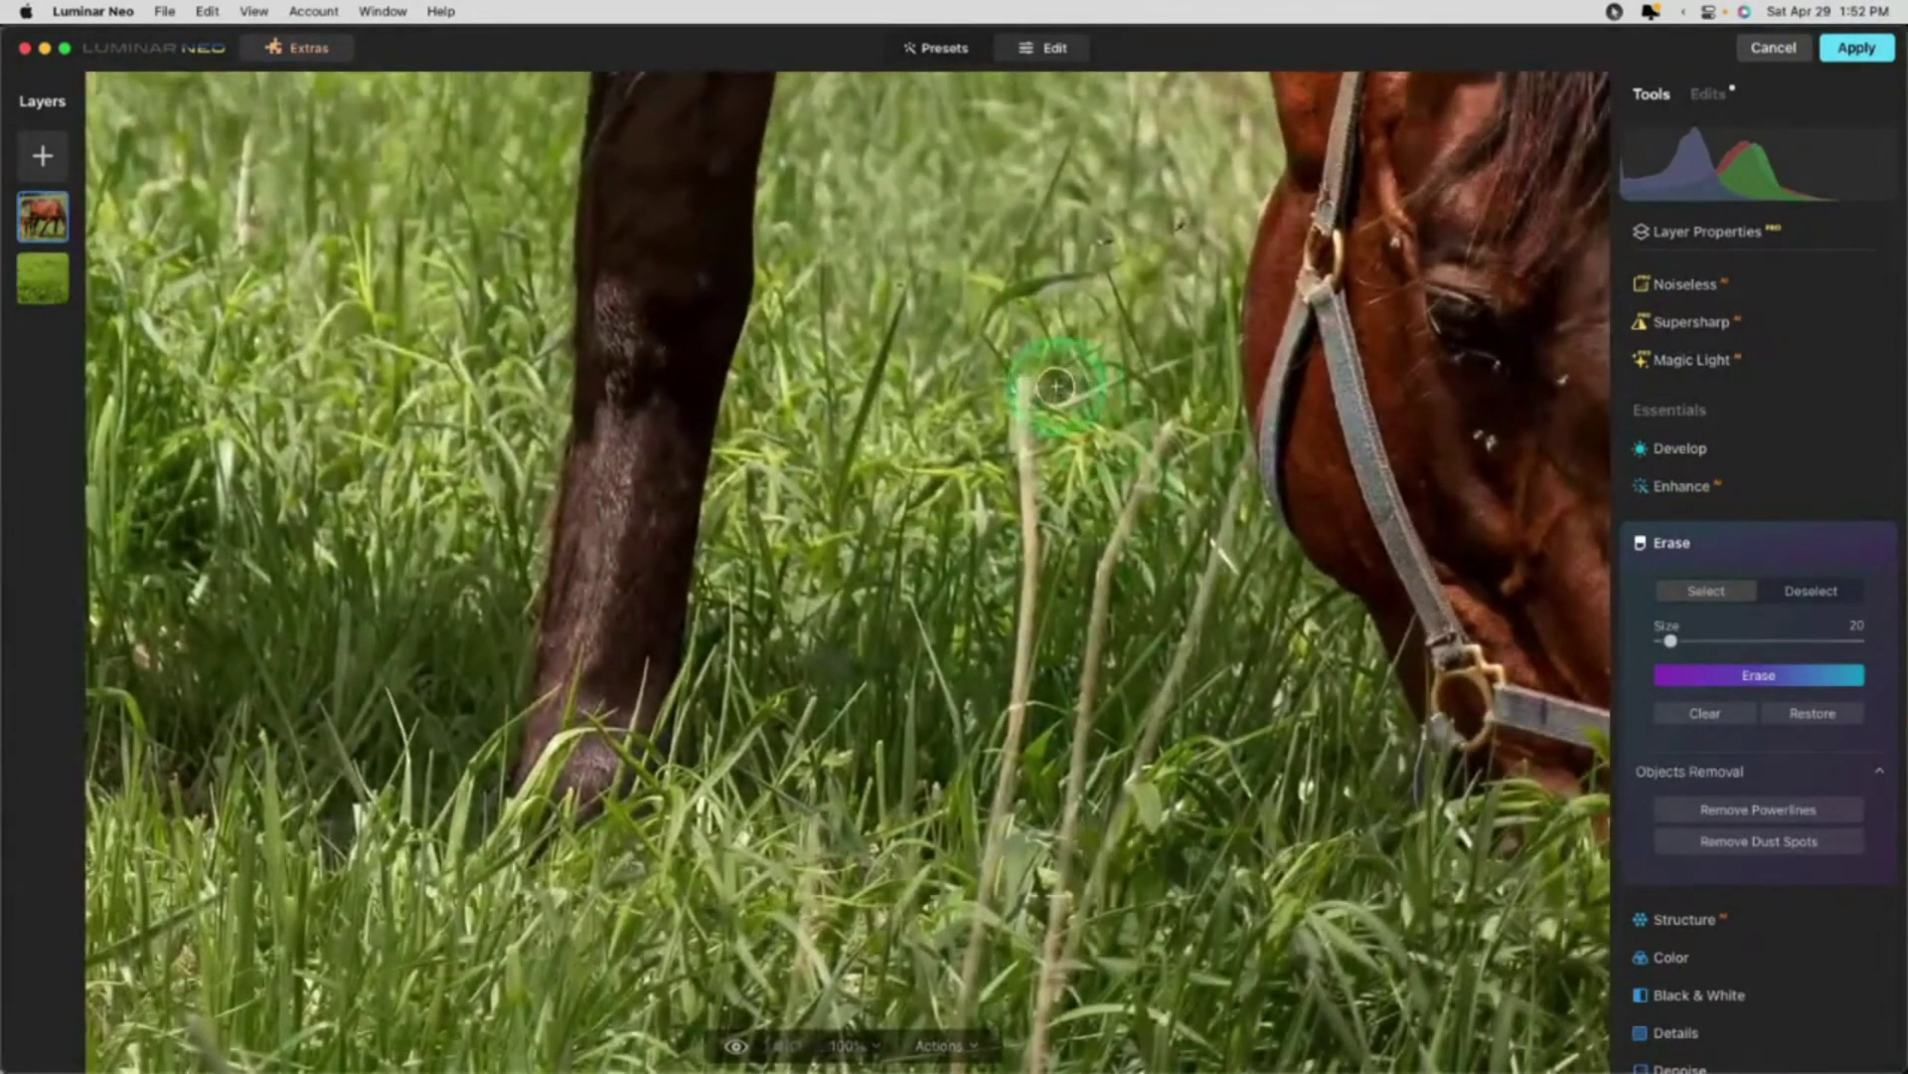
# Step: Erase the first few stray grass stems in front of the mare's lowered head
pyautogui.moveTo(1023, 481); pyautogui.dragTo(1021, 642)
pyautogui.click(1745, 676)
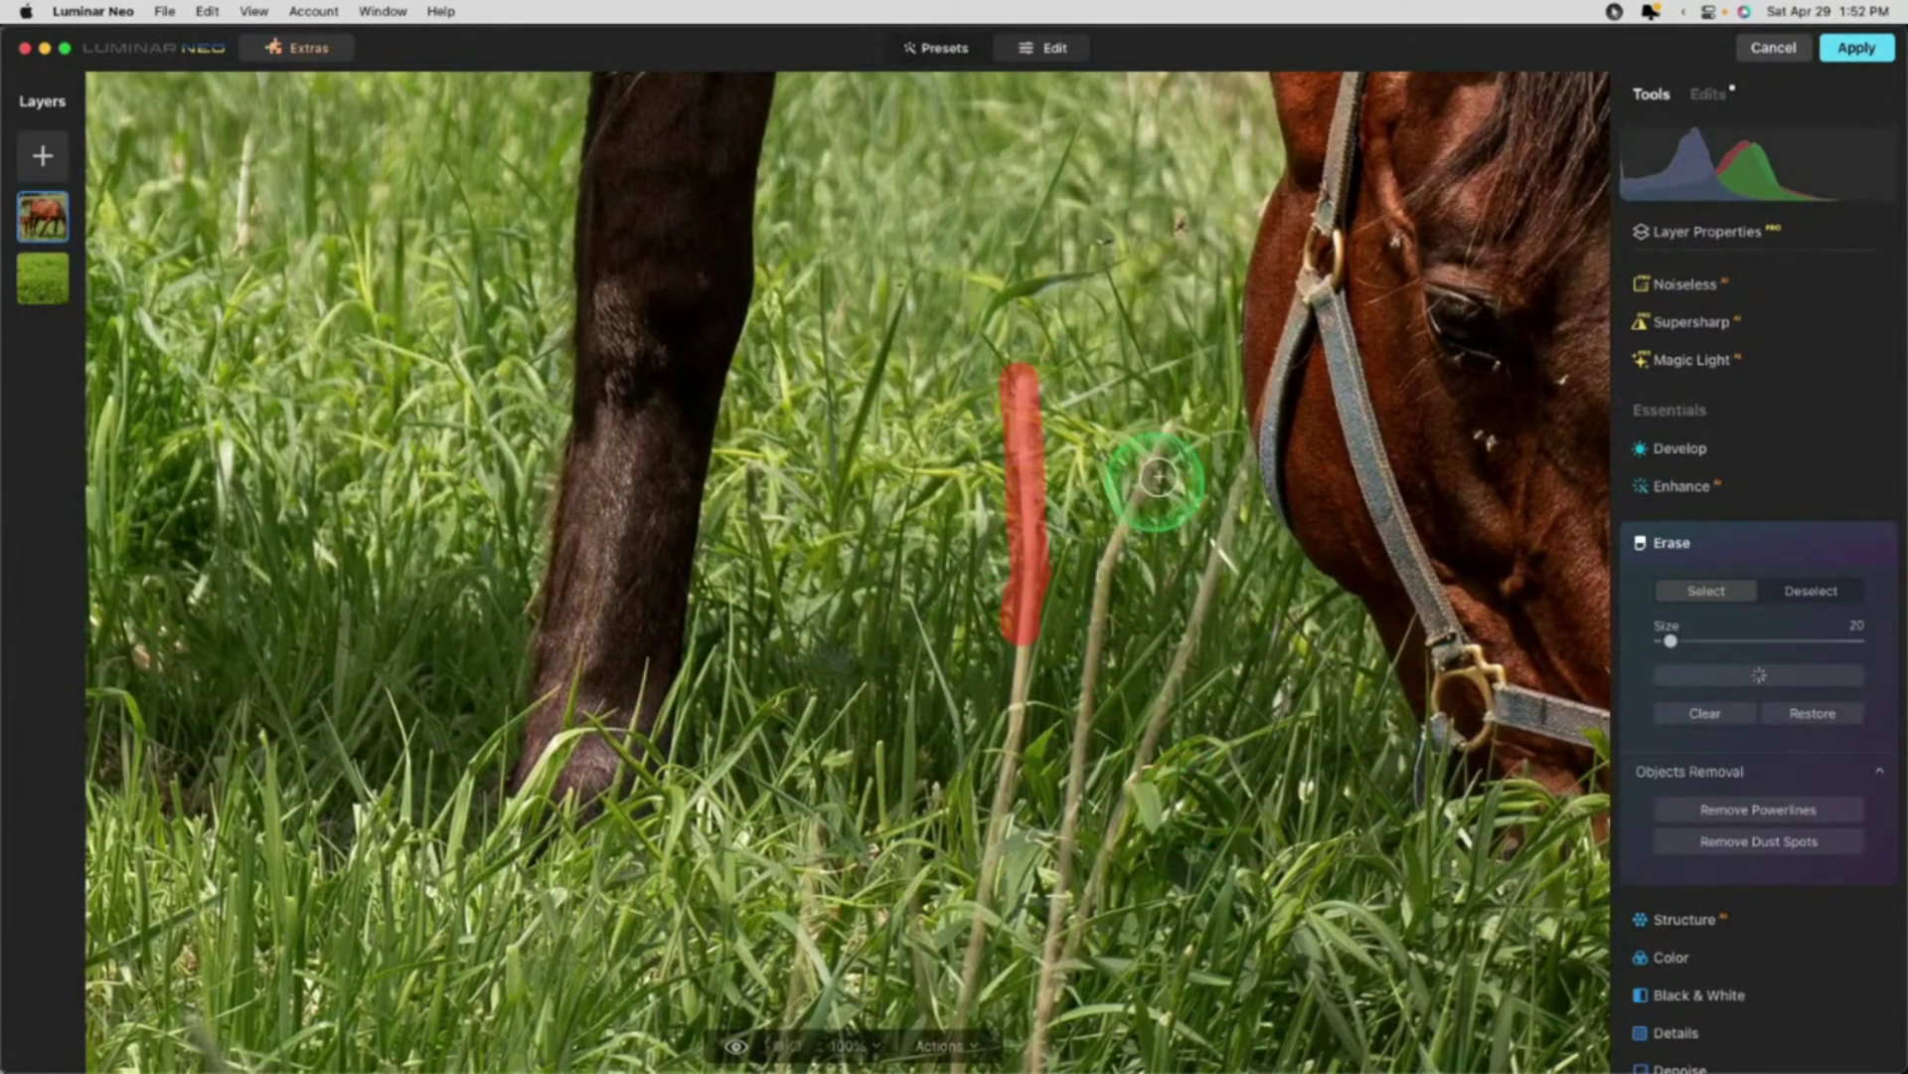
pyautogui.moveTo(1165, 438)
pyautogui.mouseDown()
pyautogui.moveTo(1114, 518)
pyautogui.moveTo(1098, 632)
pyautogui.mouseUp()
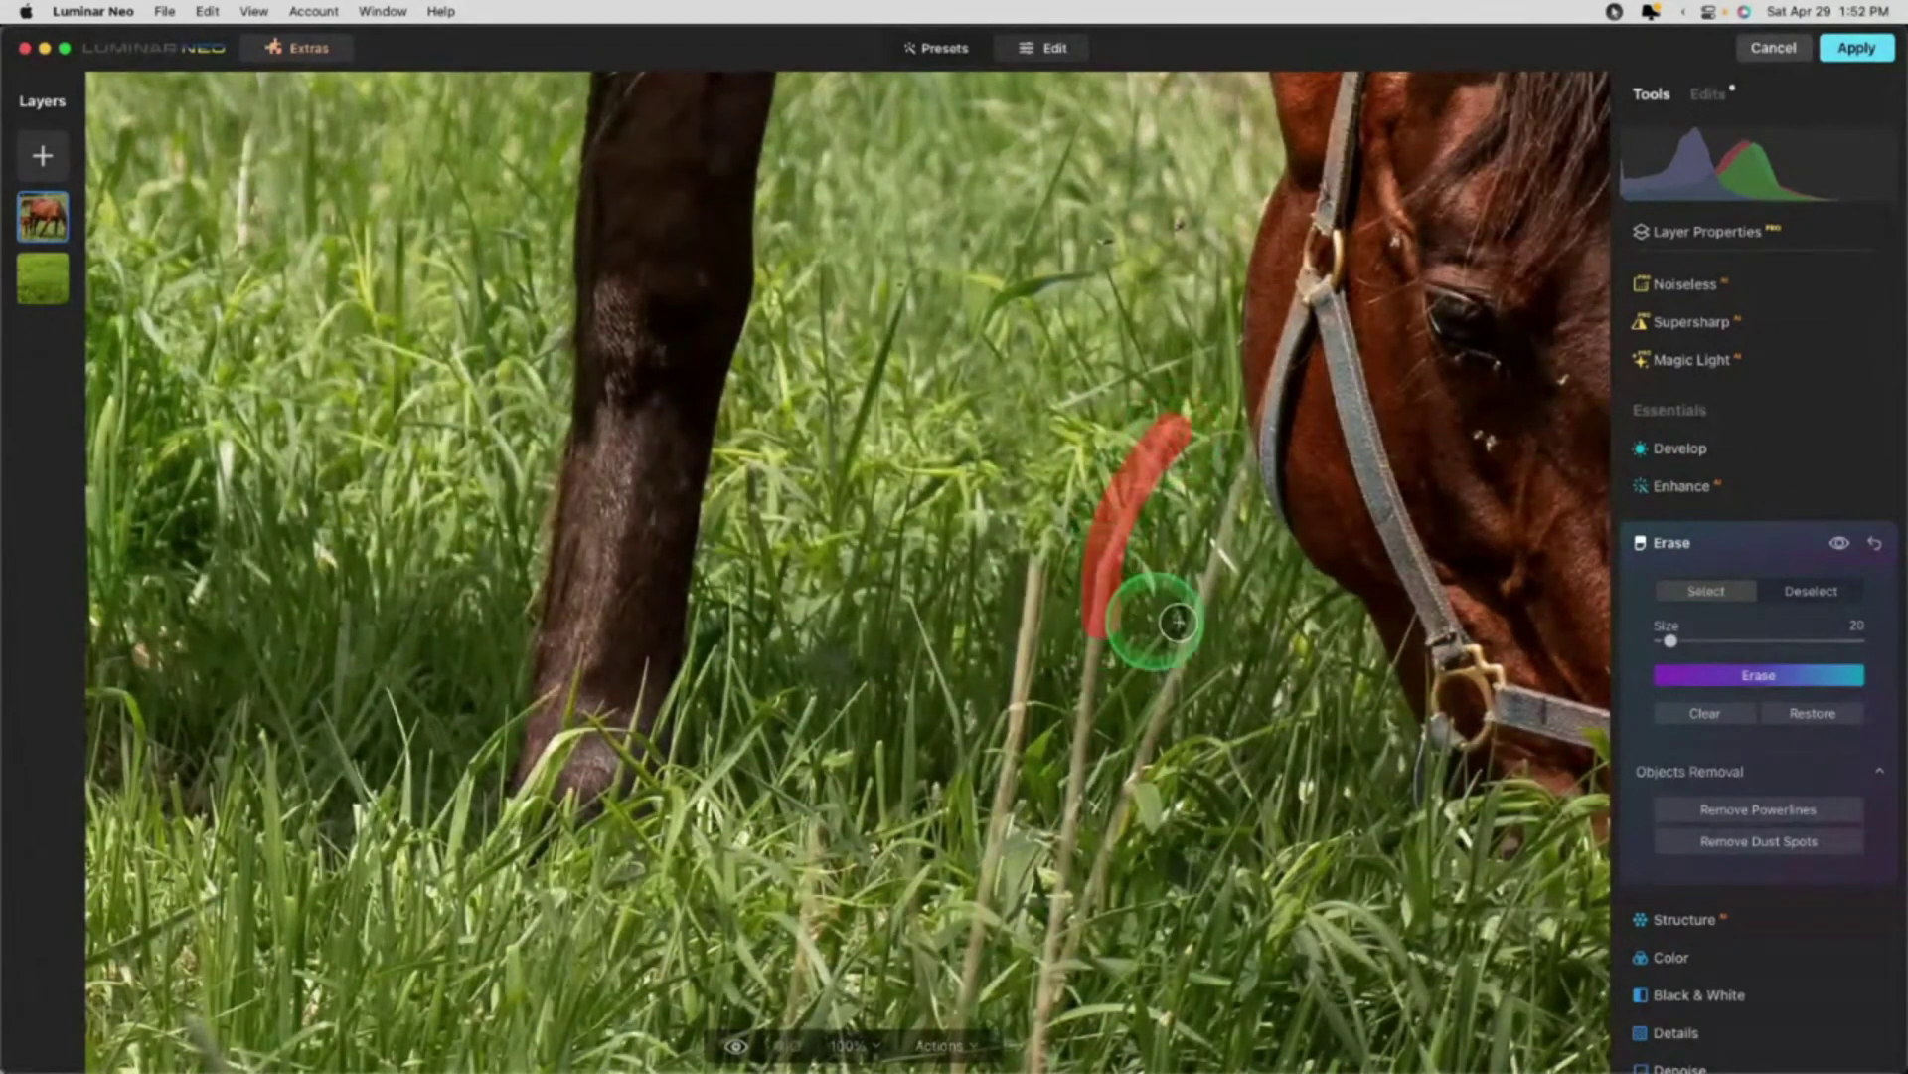
pyautogui.click(1691, 675)
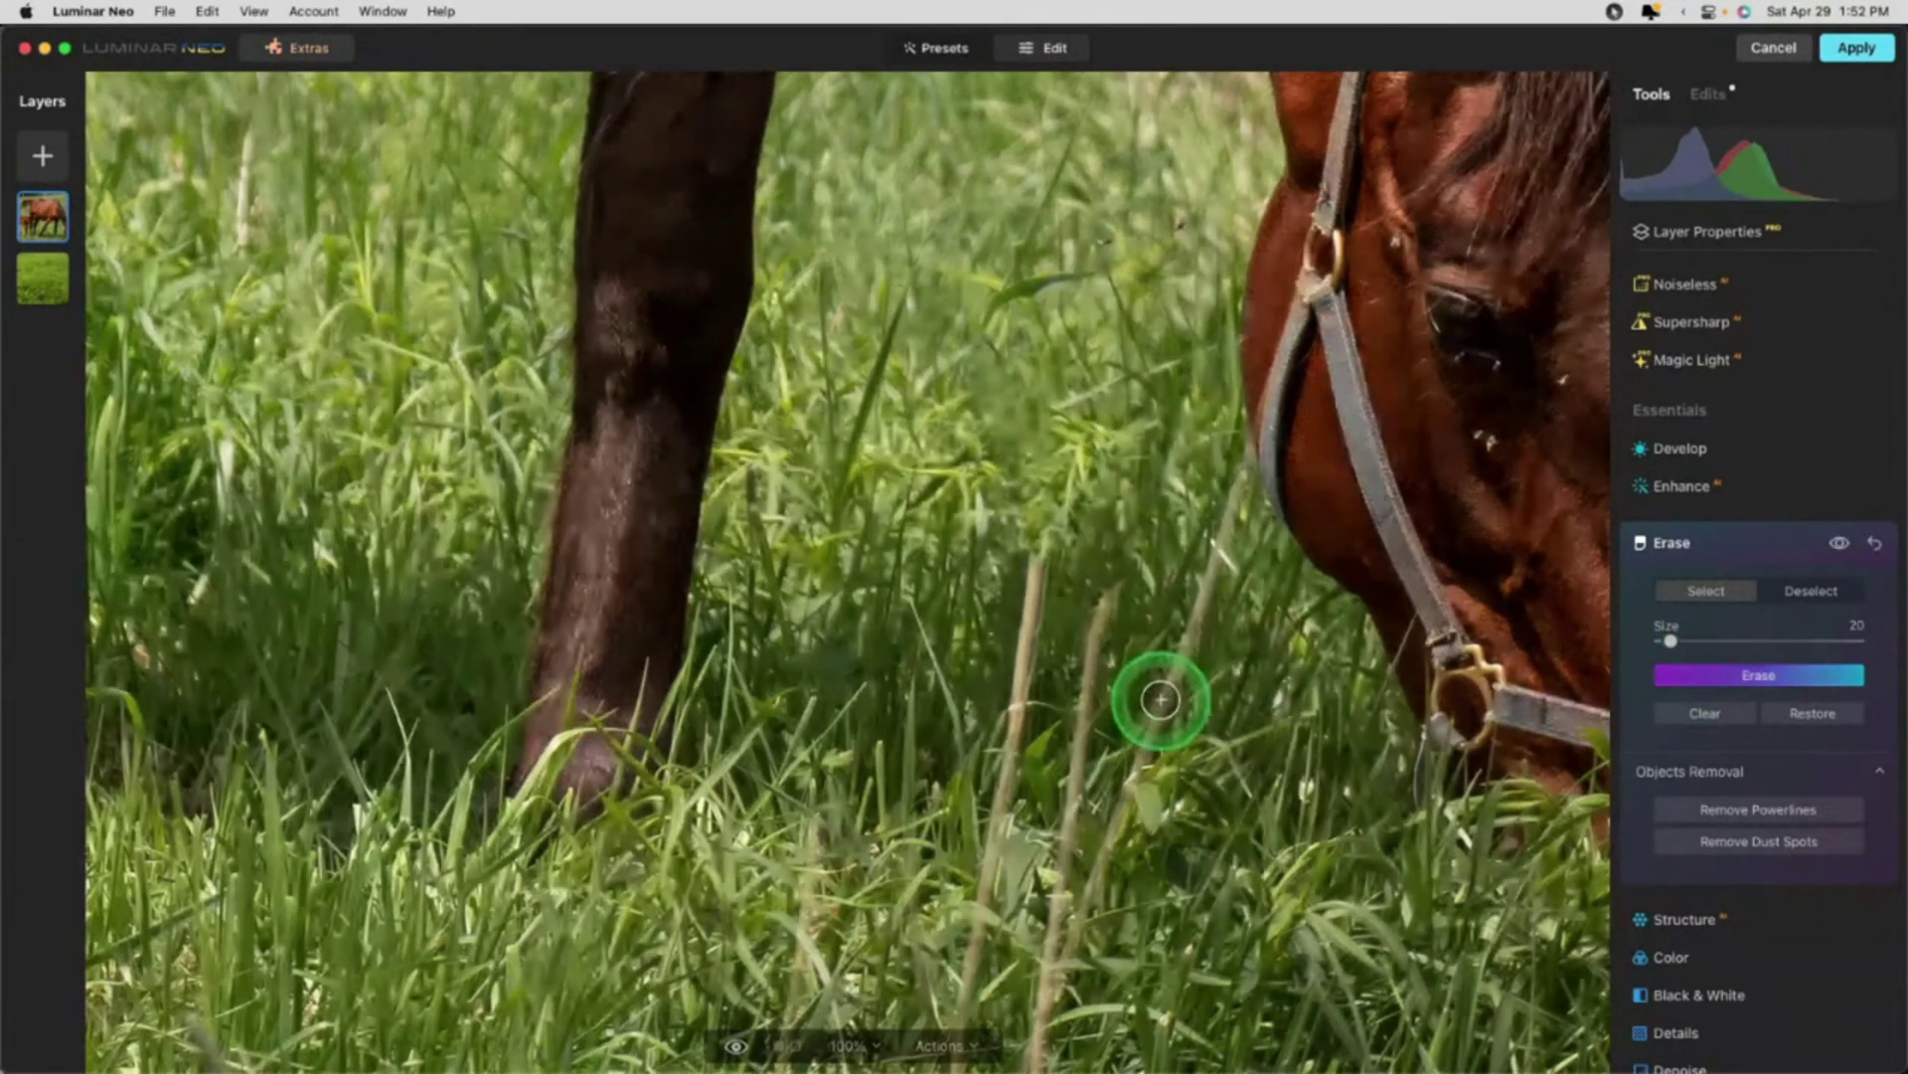
pyautogui.moveTo(1153, 701); pyautogui.dragTo(1222, 561)
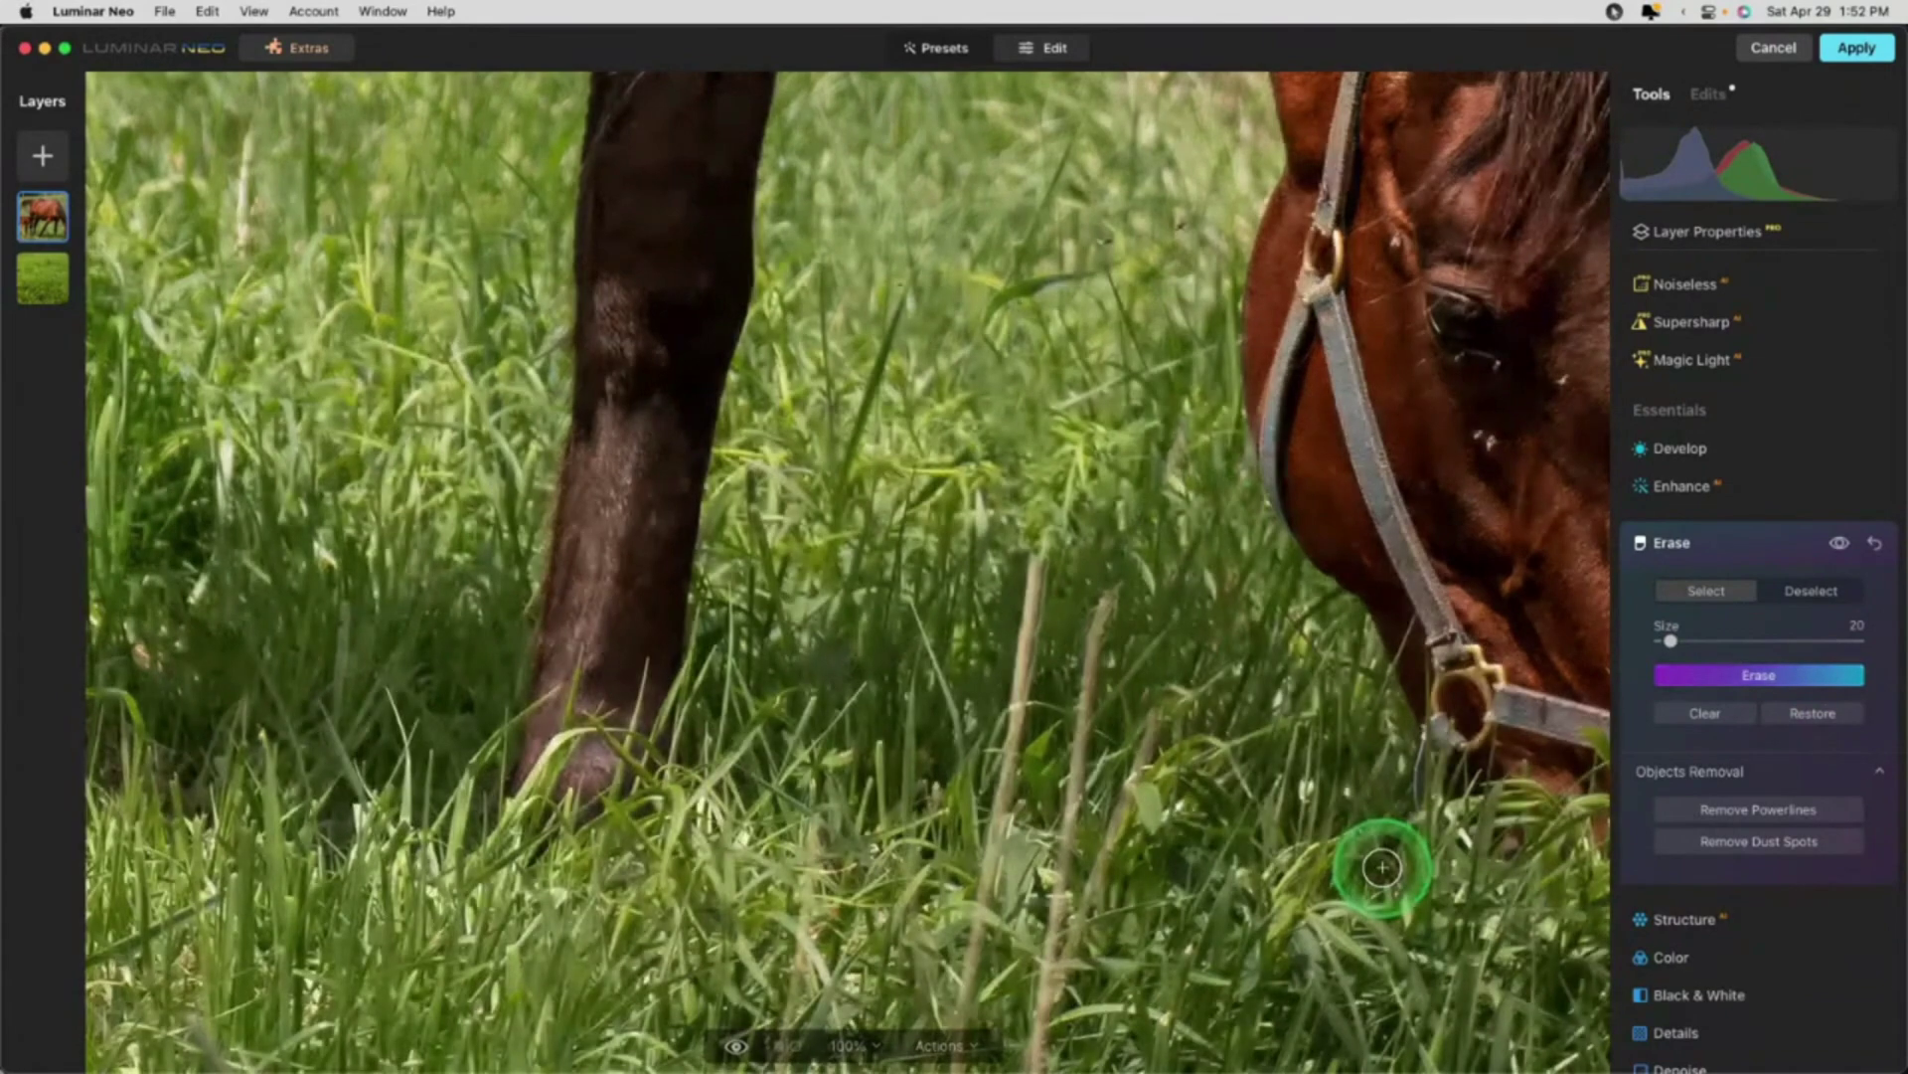
pyautogui.moveTo(1101, 589); pyautogui.dragTo(1093, 698)
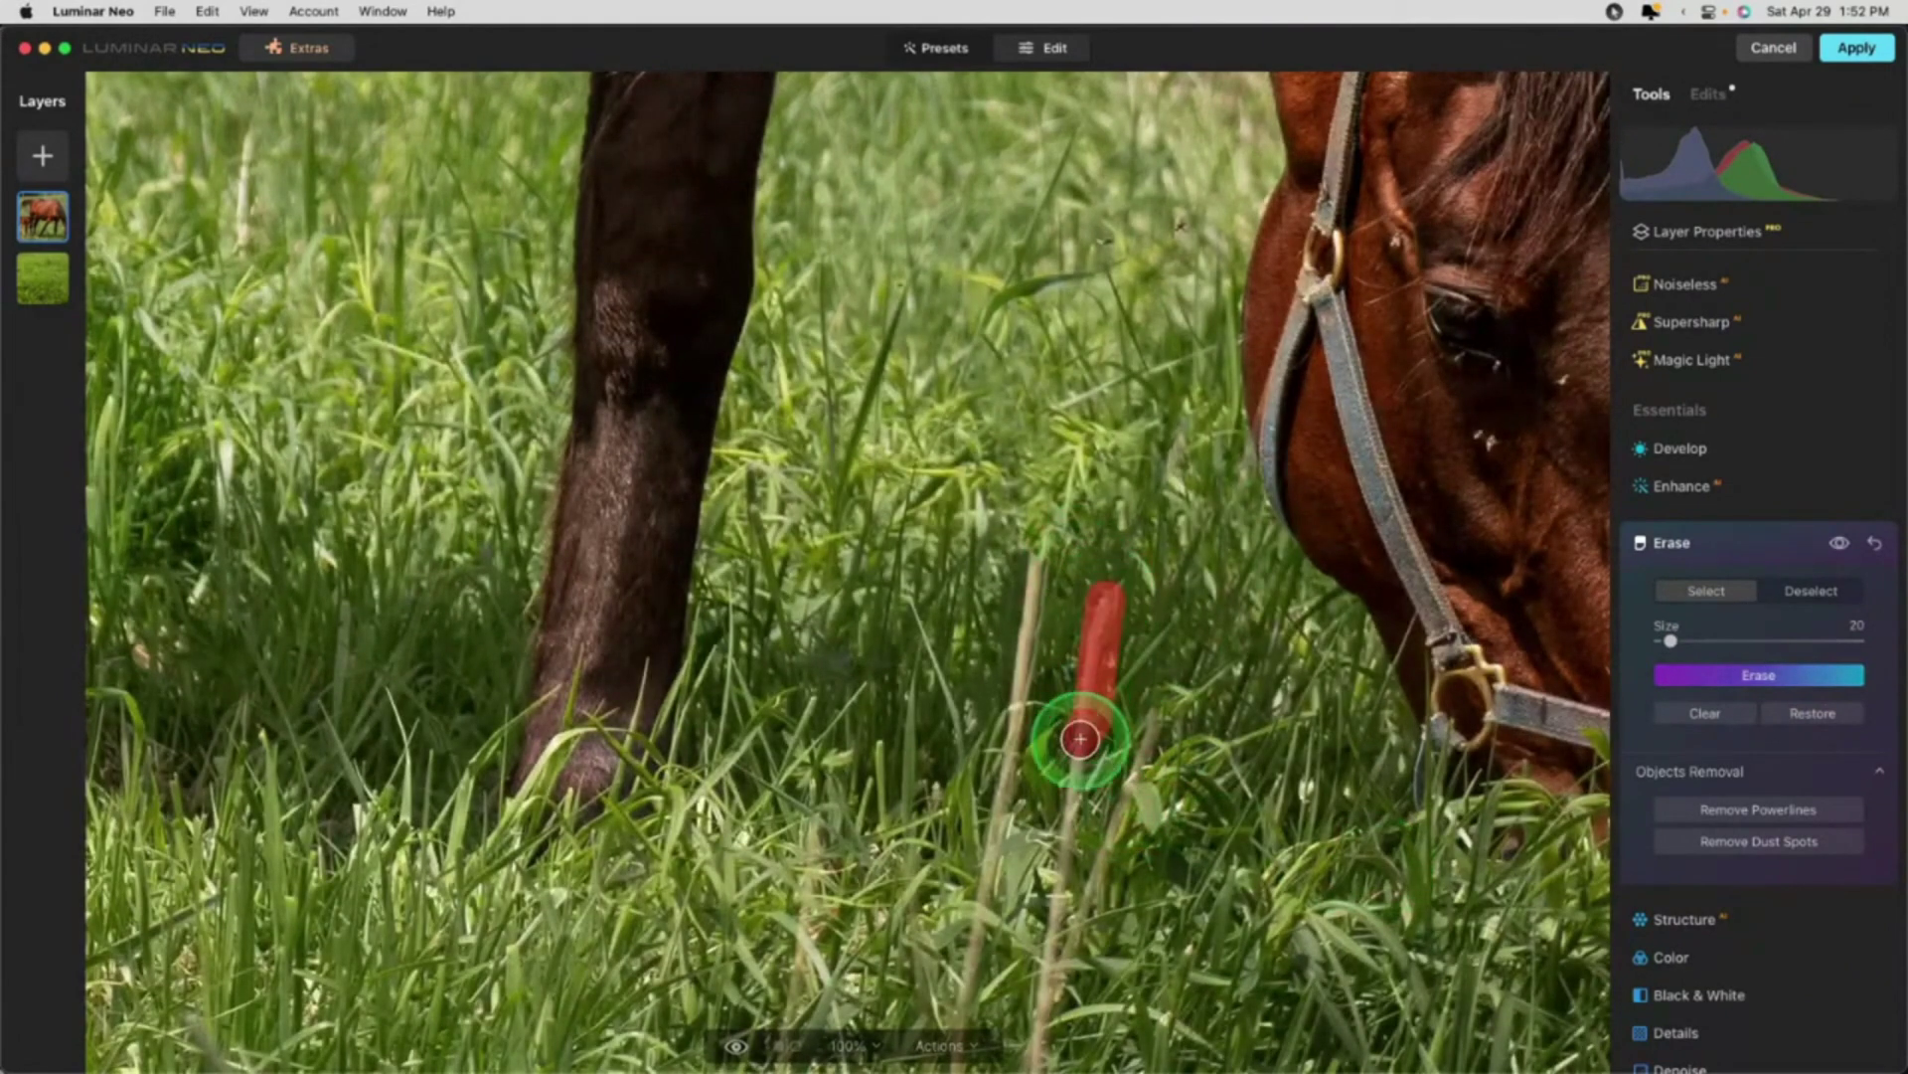
pyautogui.click(1703, 675)
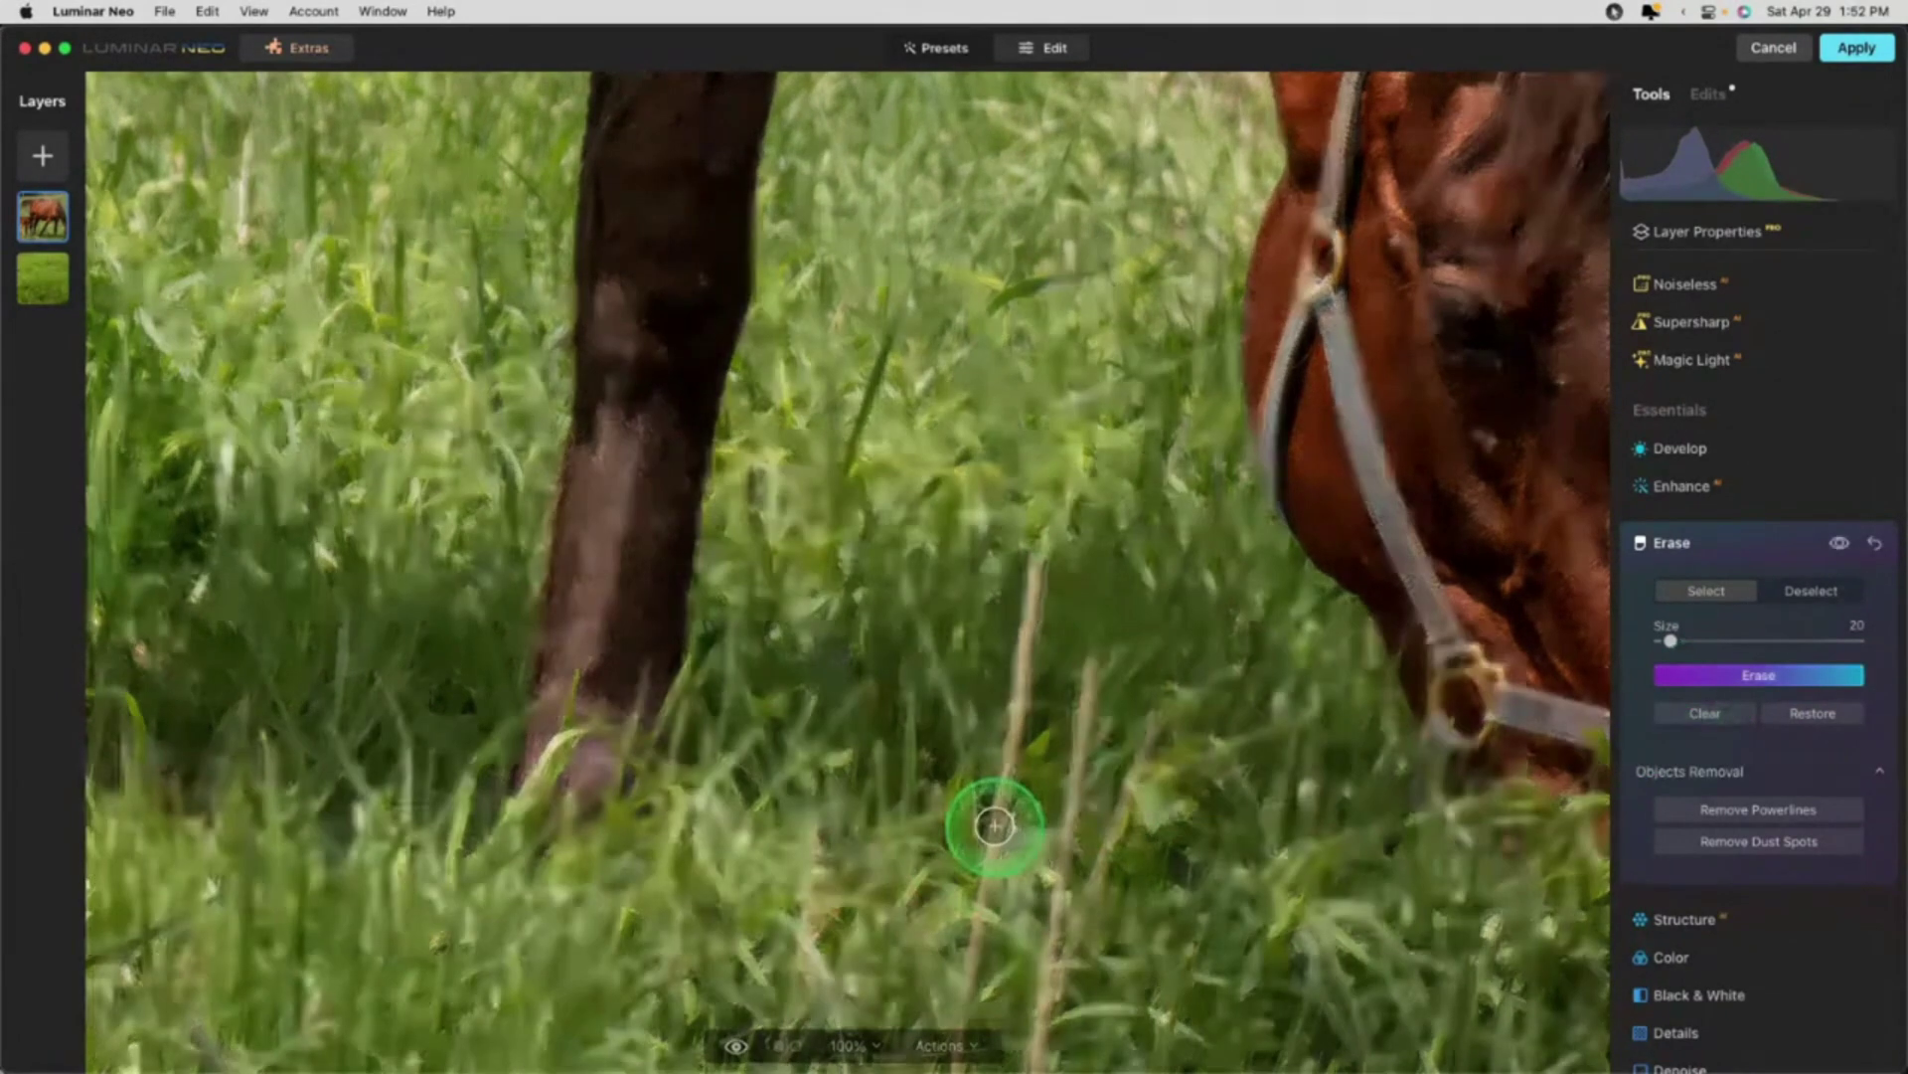
# Step: Erase the remaining stray stems and stem tops below the mare's head
pyautogui.moveTo(996, 828); pyautogui.dragTo(1035, 542)
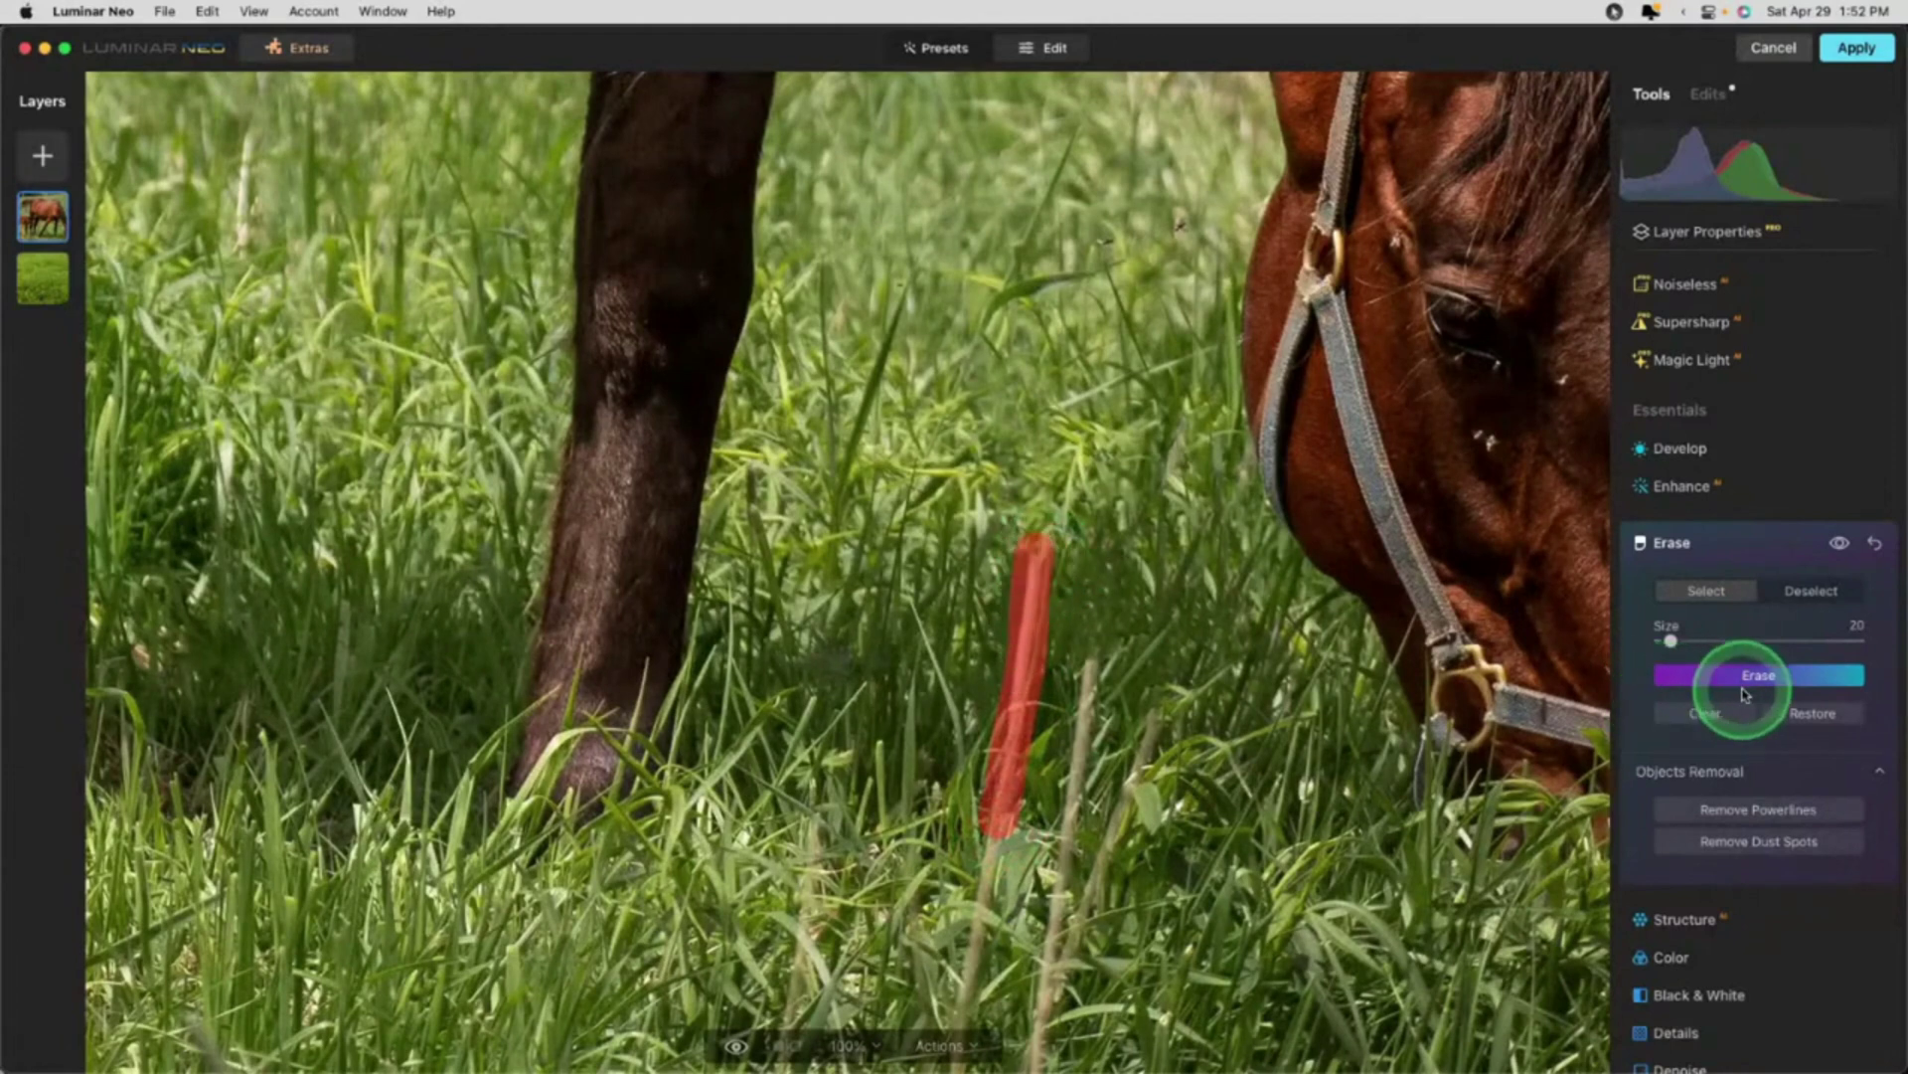
pyautogui.click(1744, 693)
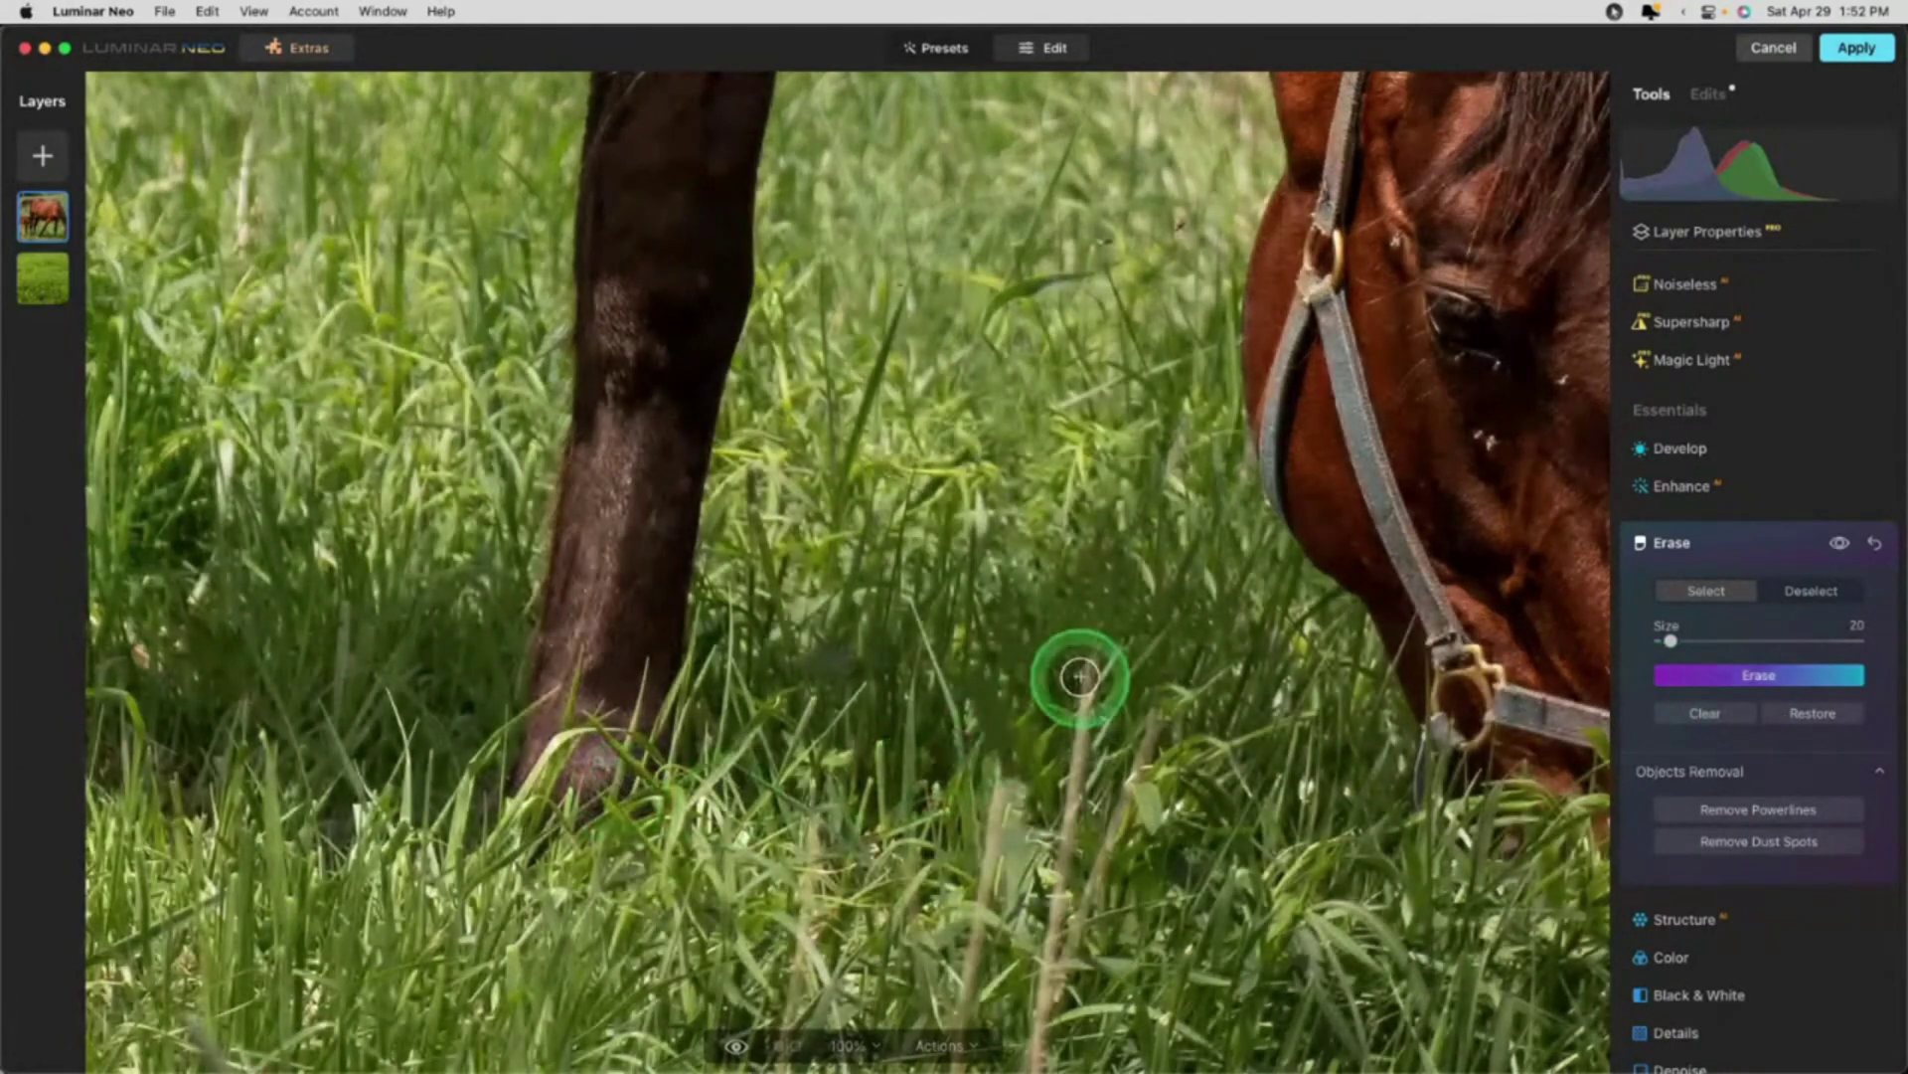
pyautogui.moveTo(1091, 646)
pyautogui.mouseDown()
pyautogui.moveTo(1075, 758)
pyautogui.moveTo(1149, 757)
pyautogui.moveTo(1184, 701)
pyautogui.mouseUp()
pyautogui.click(1702, 679)
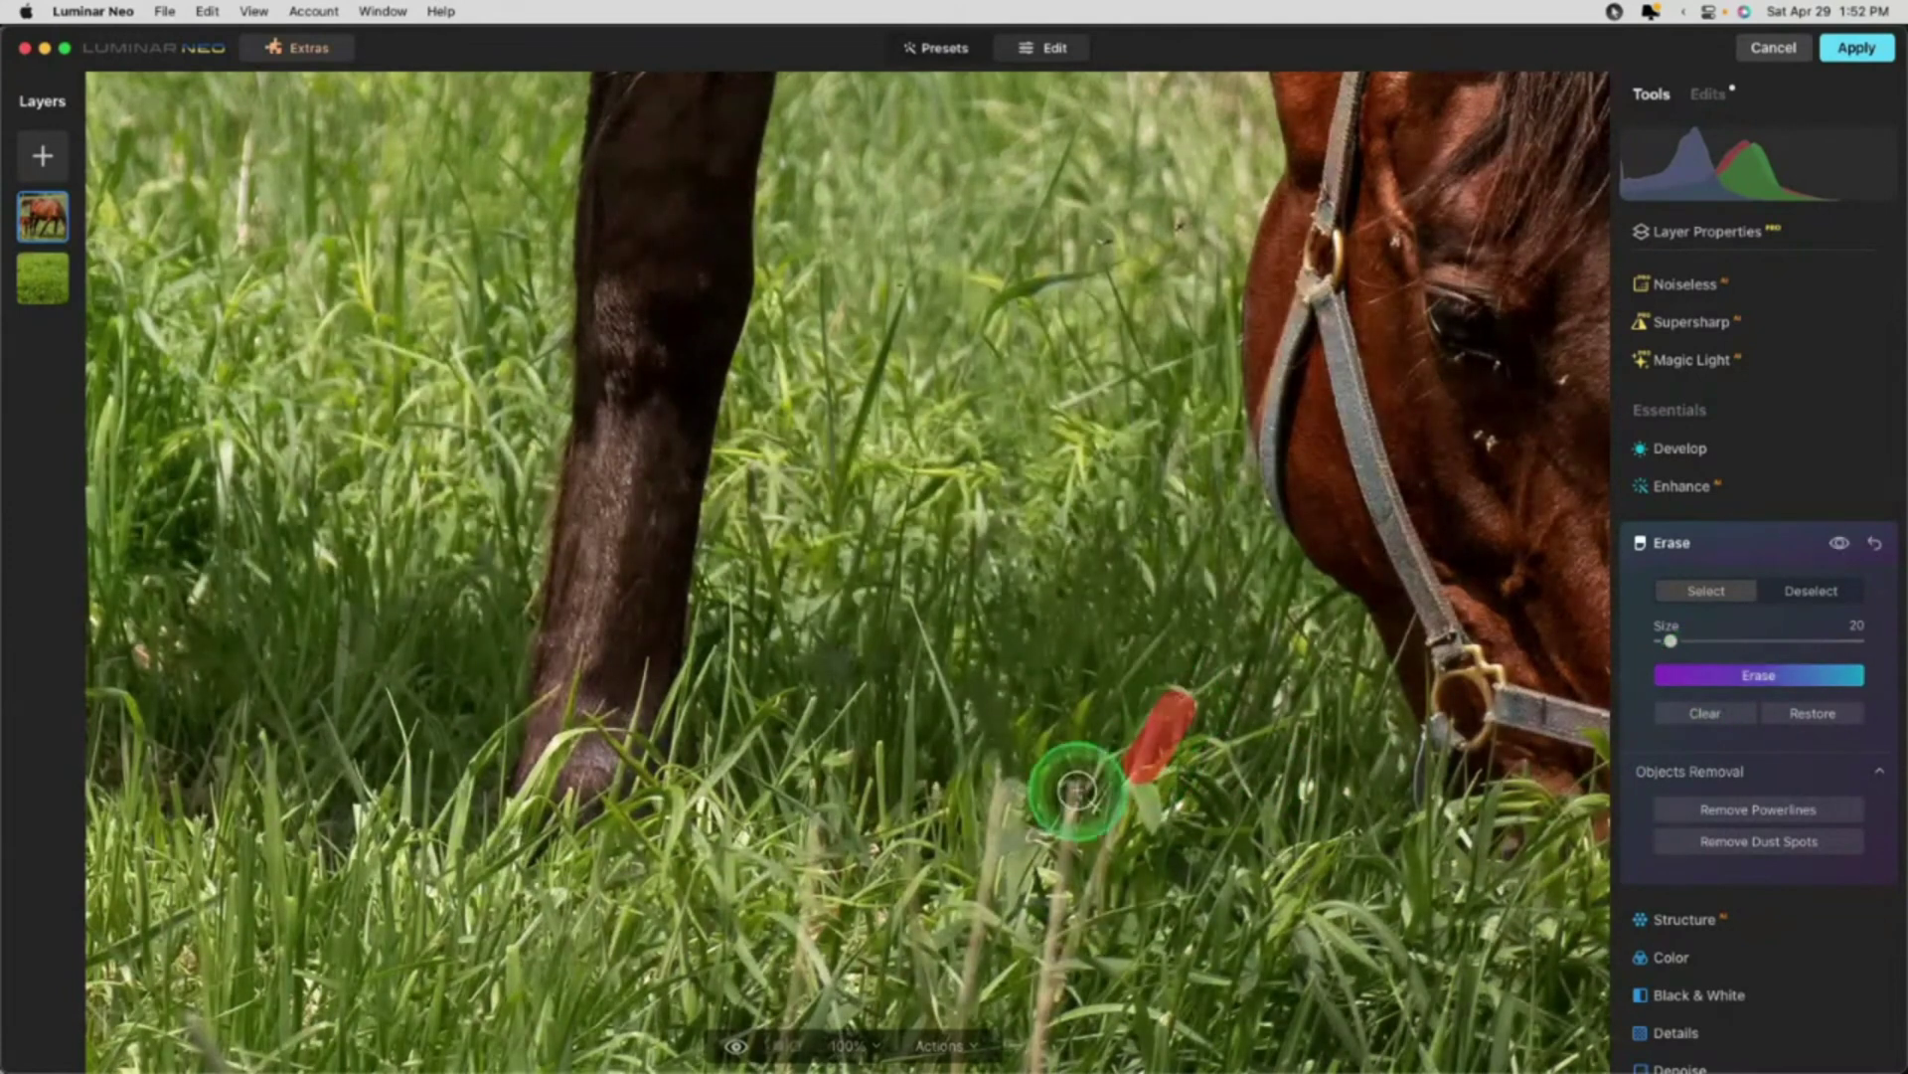
pyautogui.click(1704, 672)
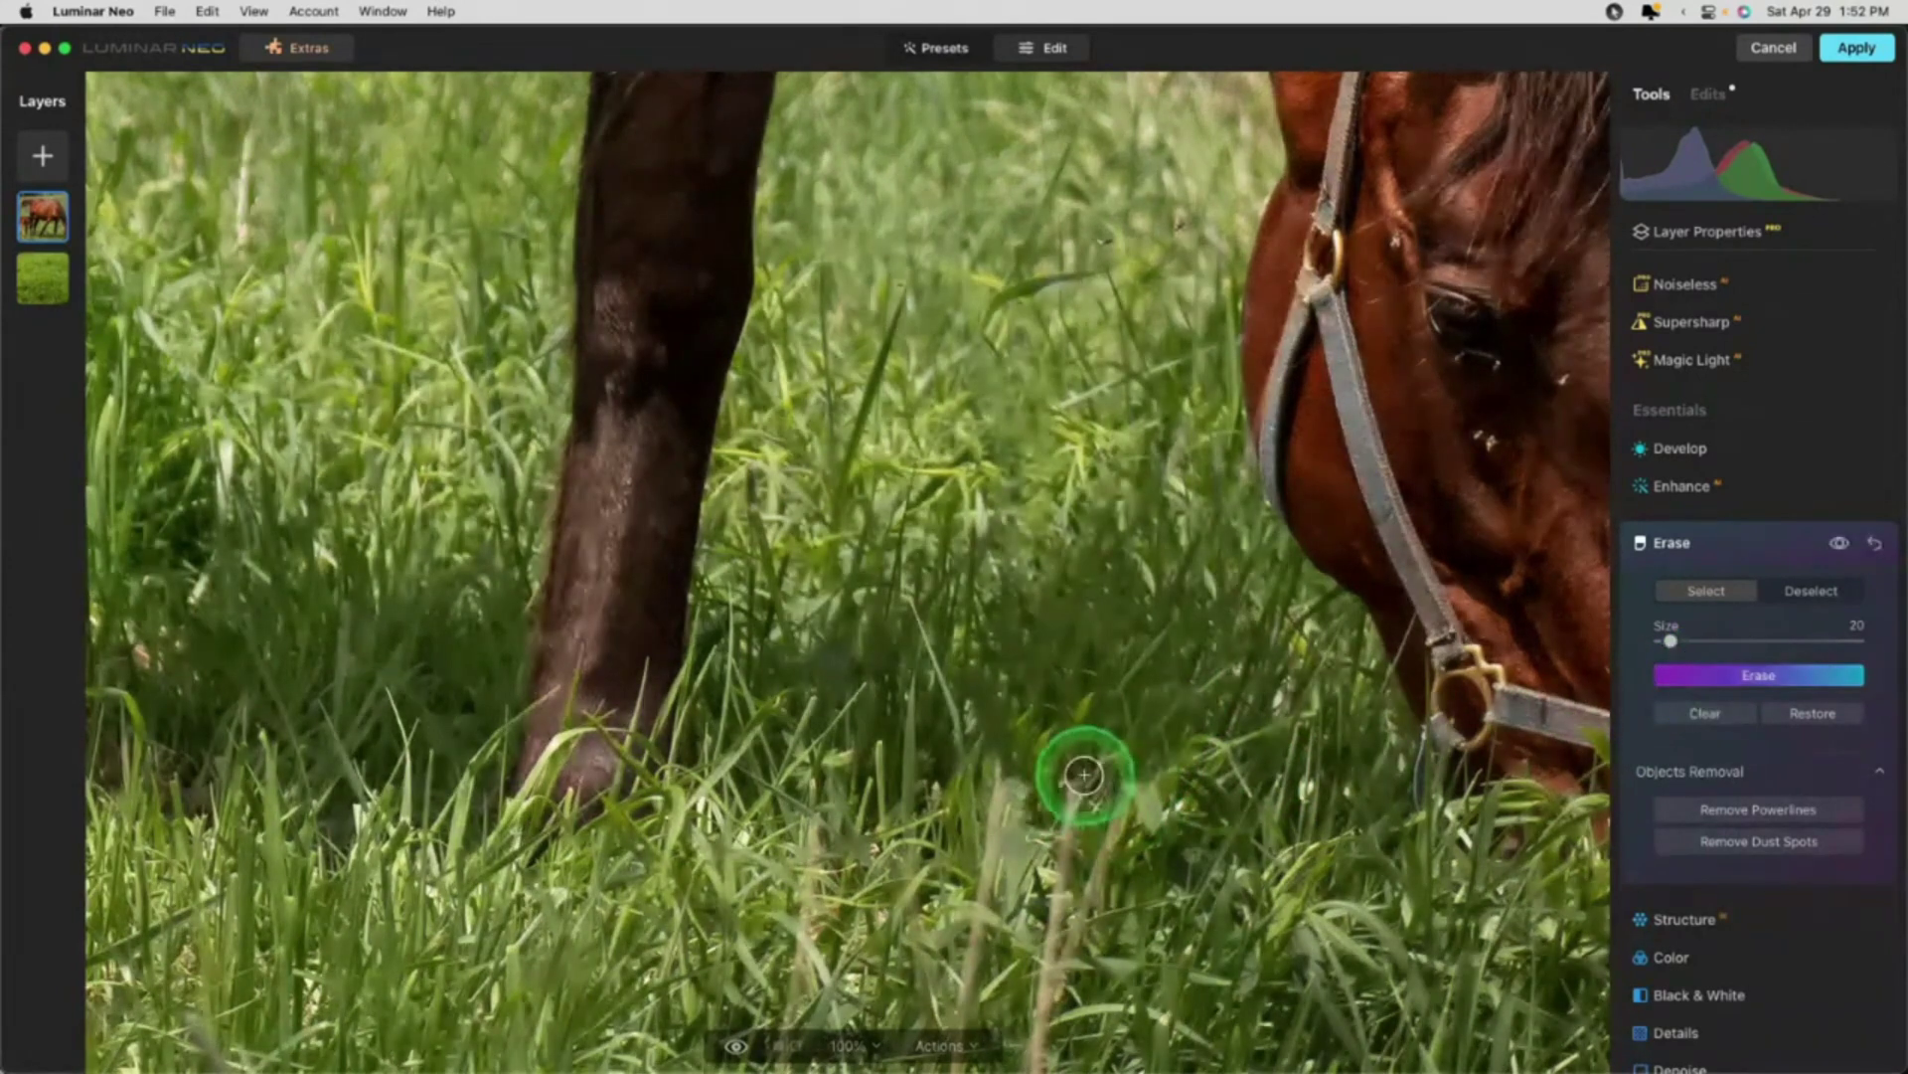
pyautogui.click(1698, 678)
# Step: Erase the pale stick beside the foal's foreleg, section by section
pyautogui.hscroll(-15, 772, 710)
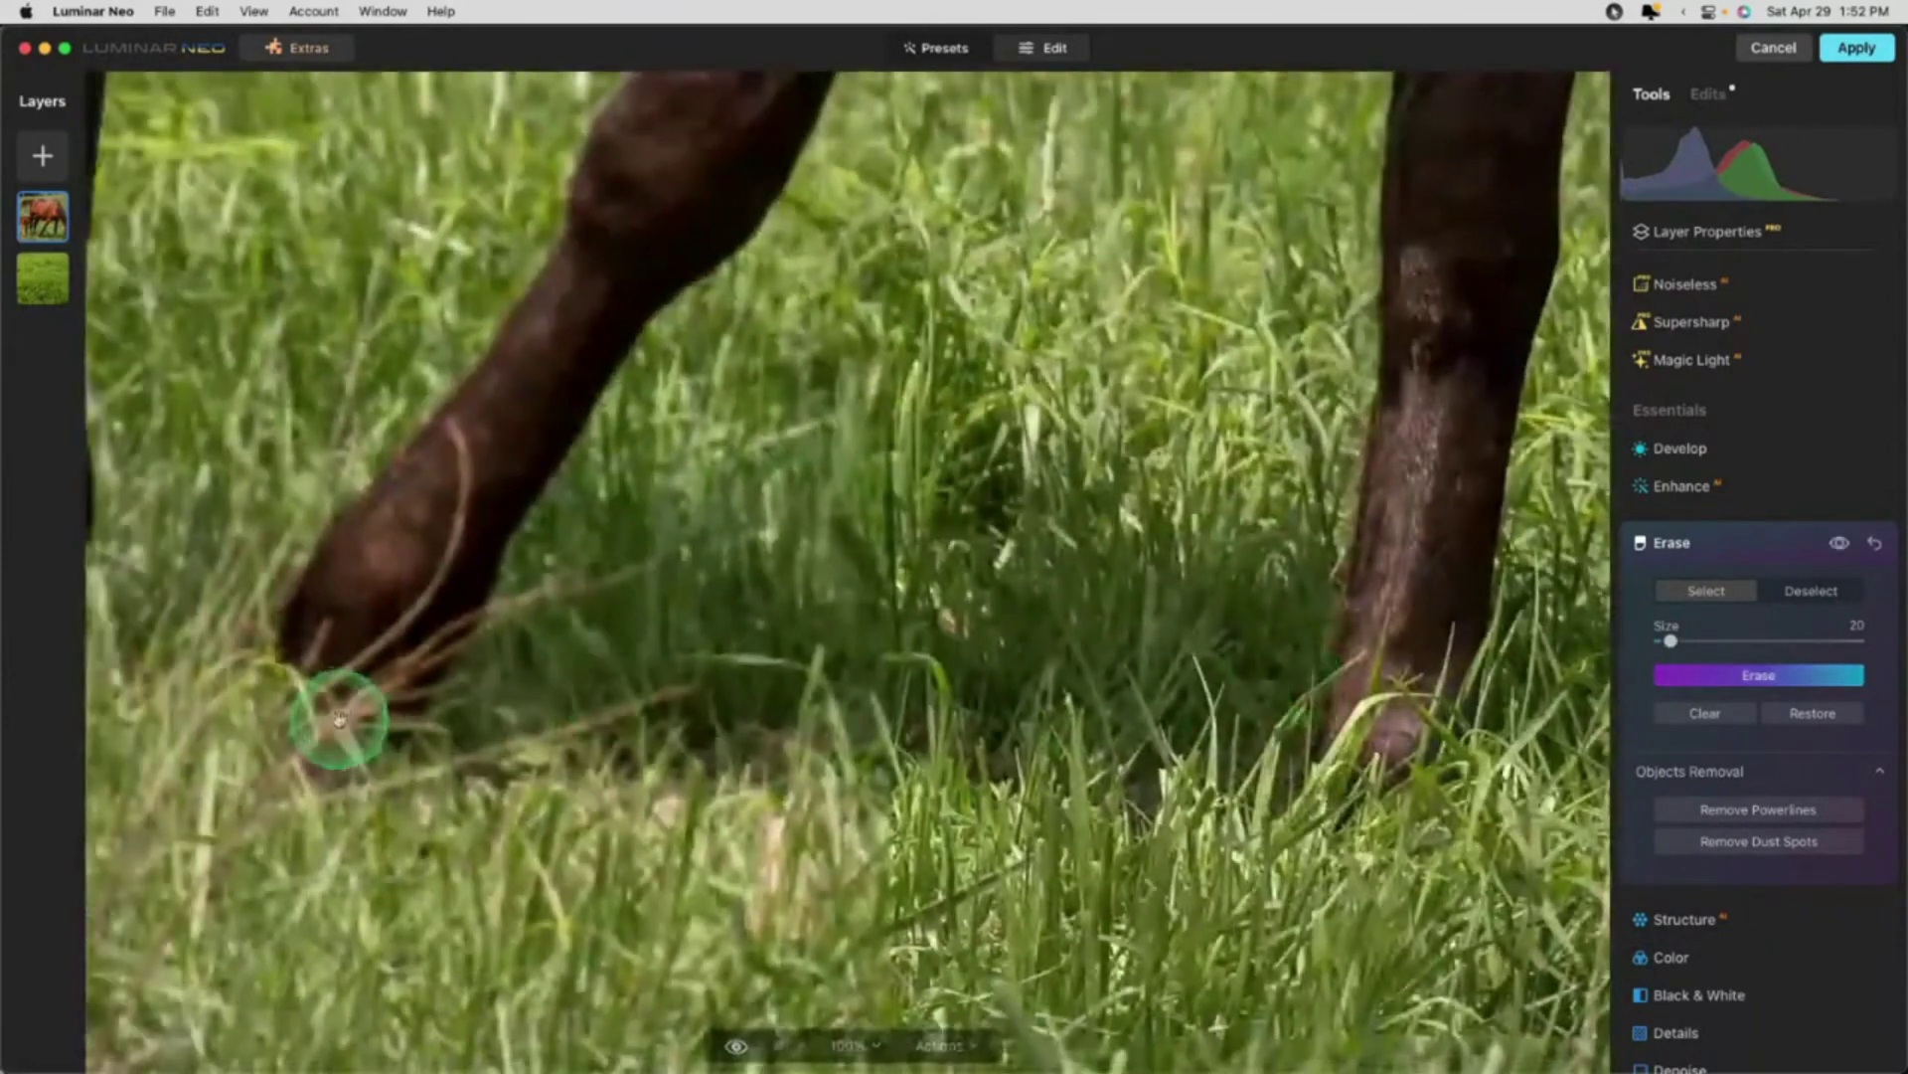
pyautogui.hscroll(-10, 341, 733)
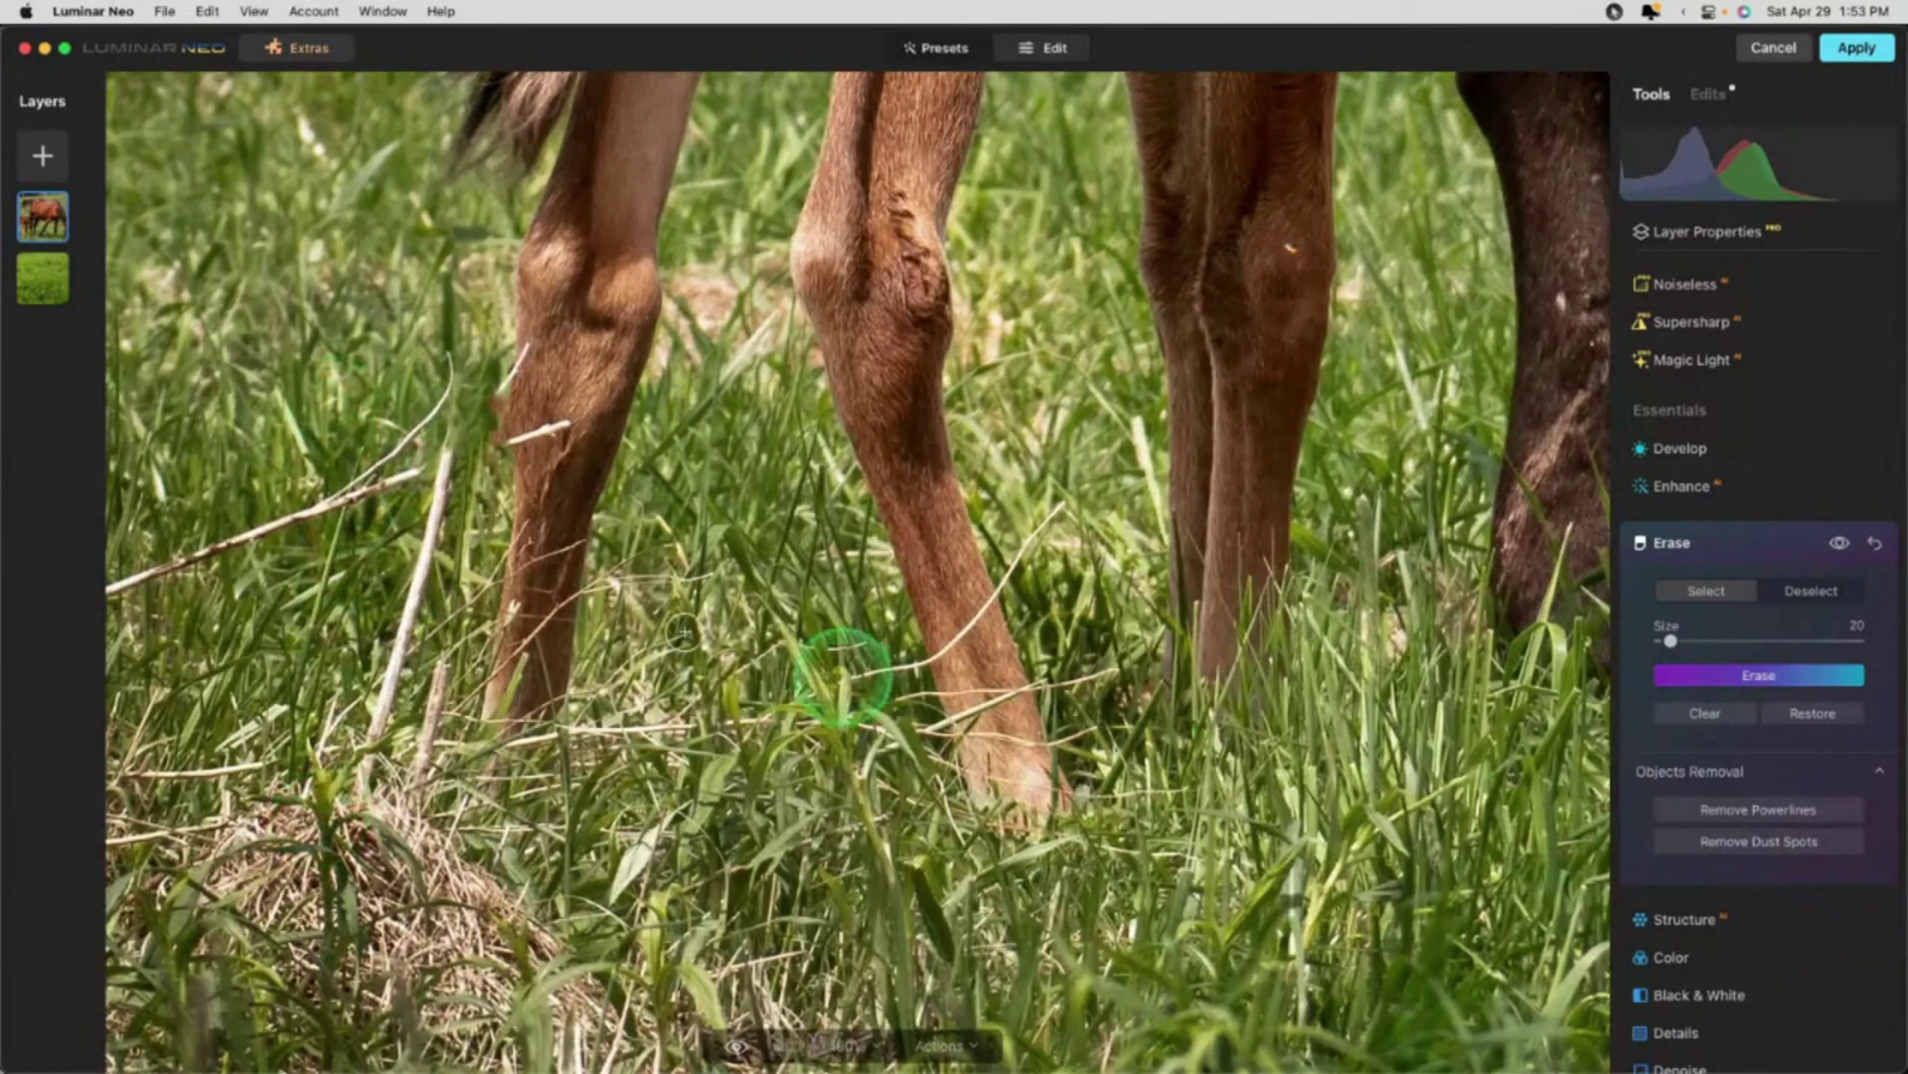
pyautogui.moveTo(491, 378)
pyautogui.mouseDown()
pyautogui.moveTo(506, 419)
pyautogui.moveTo(492, 480)
pyautogui.moveTo(417, 483)
pyautogui.moveTo(433, 435)
pyautogui.moveTo(490, 393)
pyautogui.moveTo(446, 453)
pyautogui.moveTo(517, 467)
pyautogui.mouseUp()
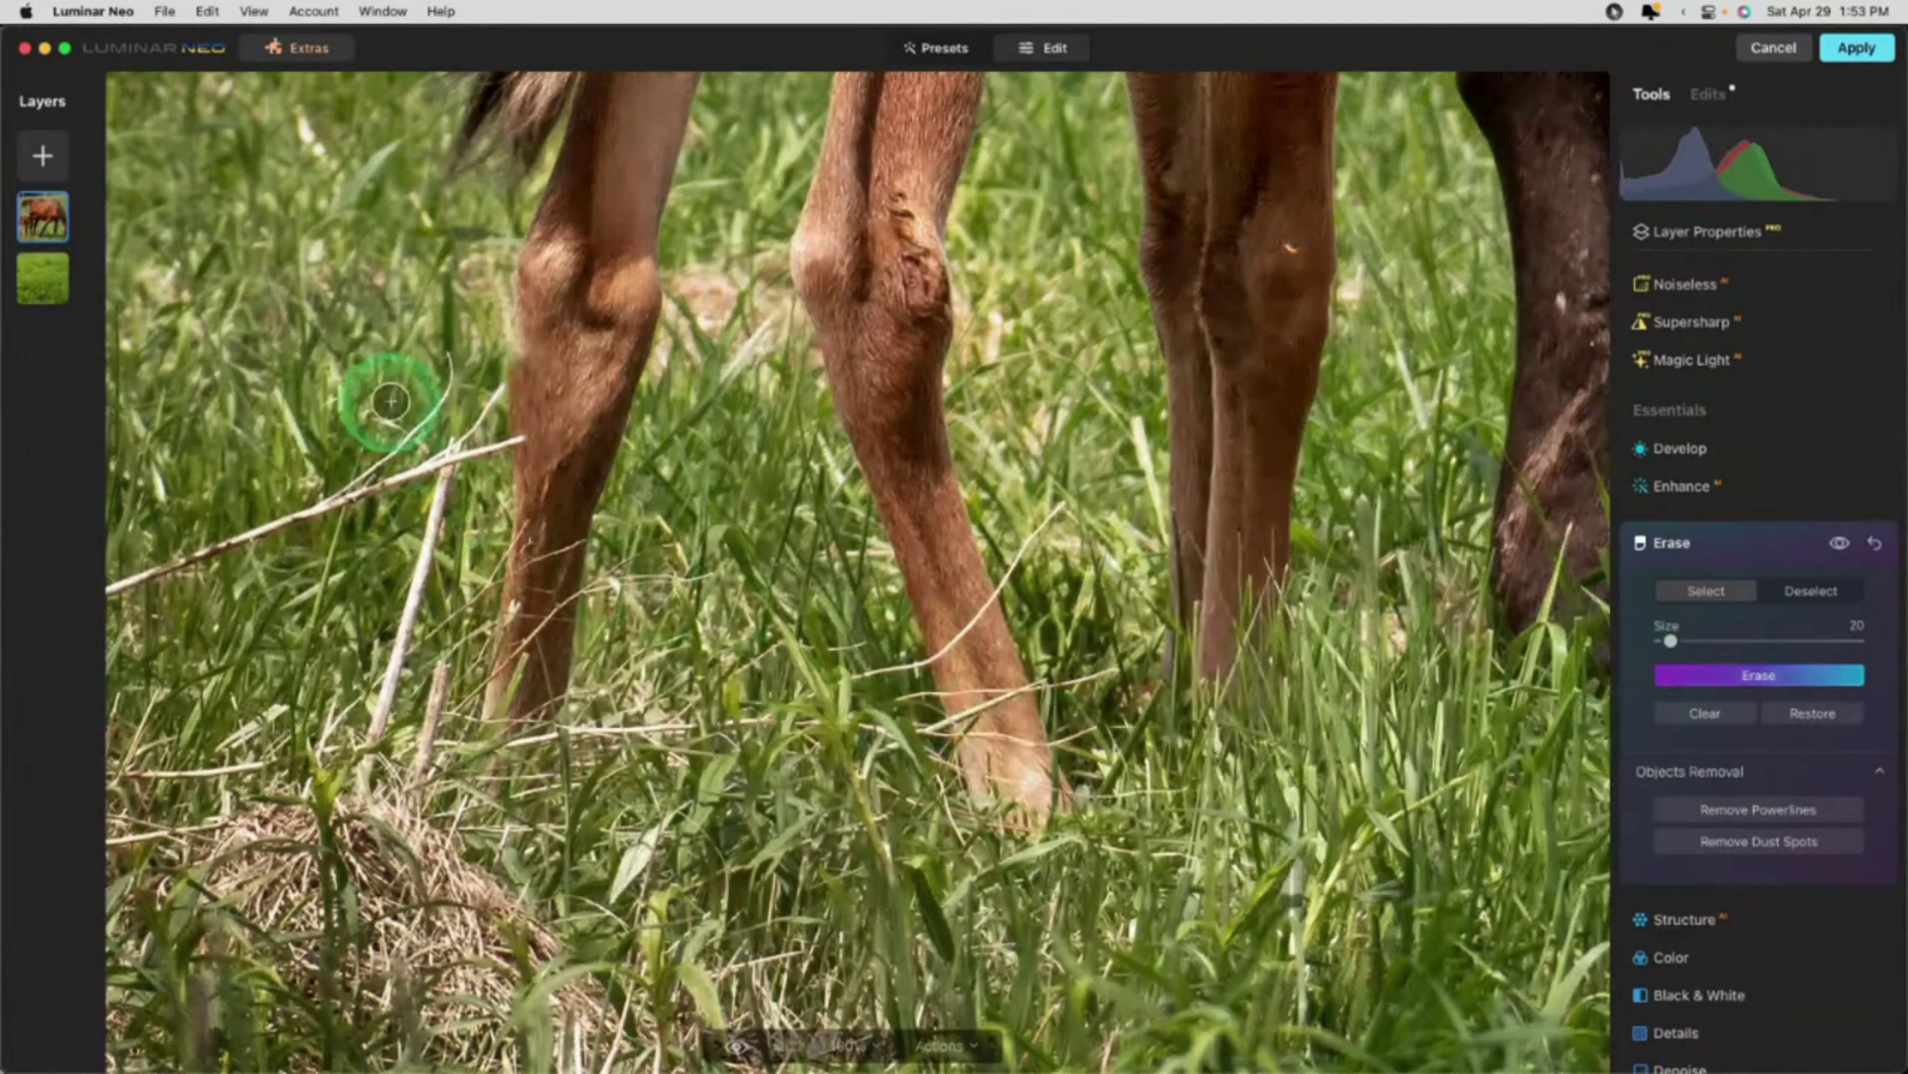
pyautogui.moveTo(446, 363); pyautogui.dragTo(417, 423)
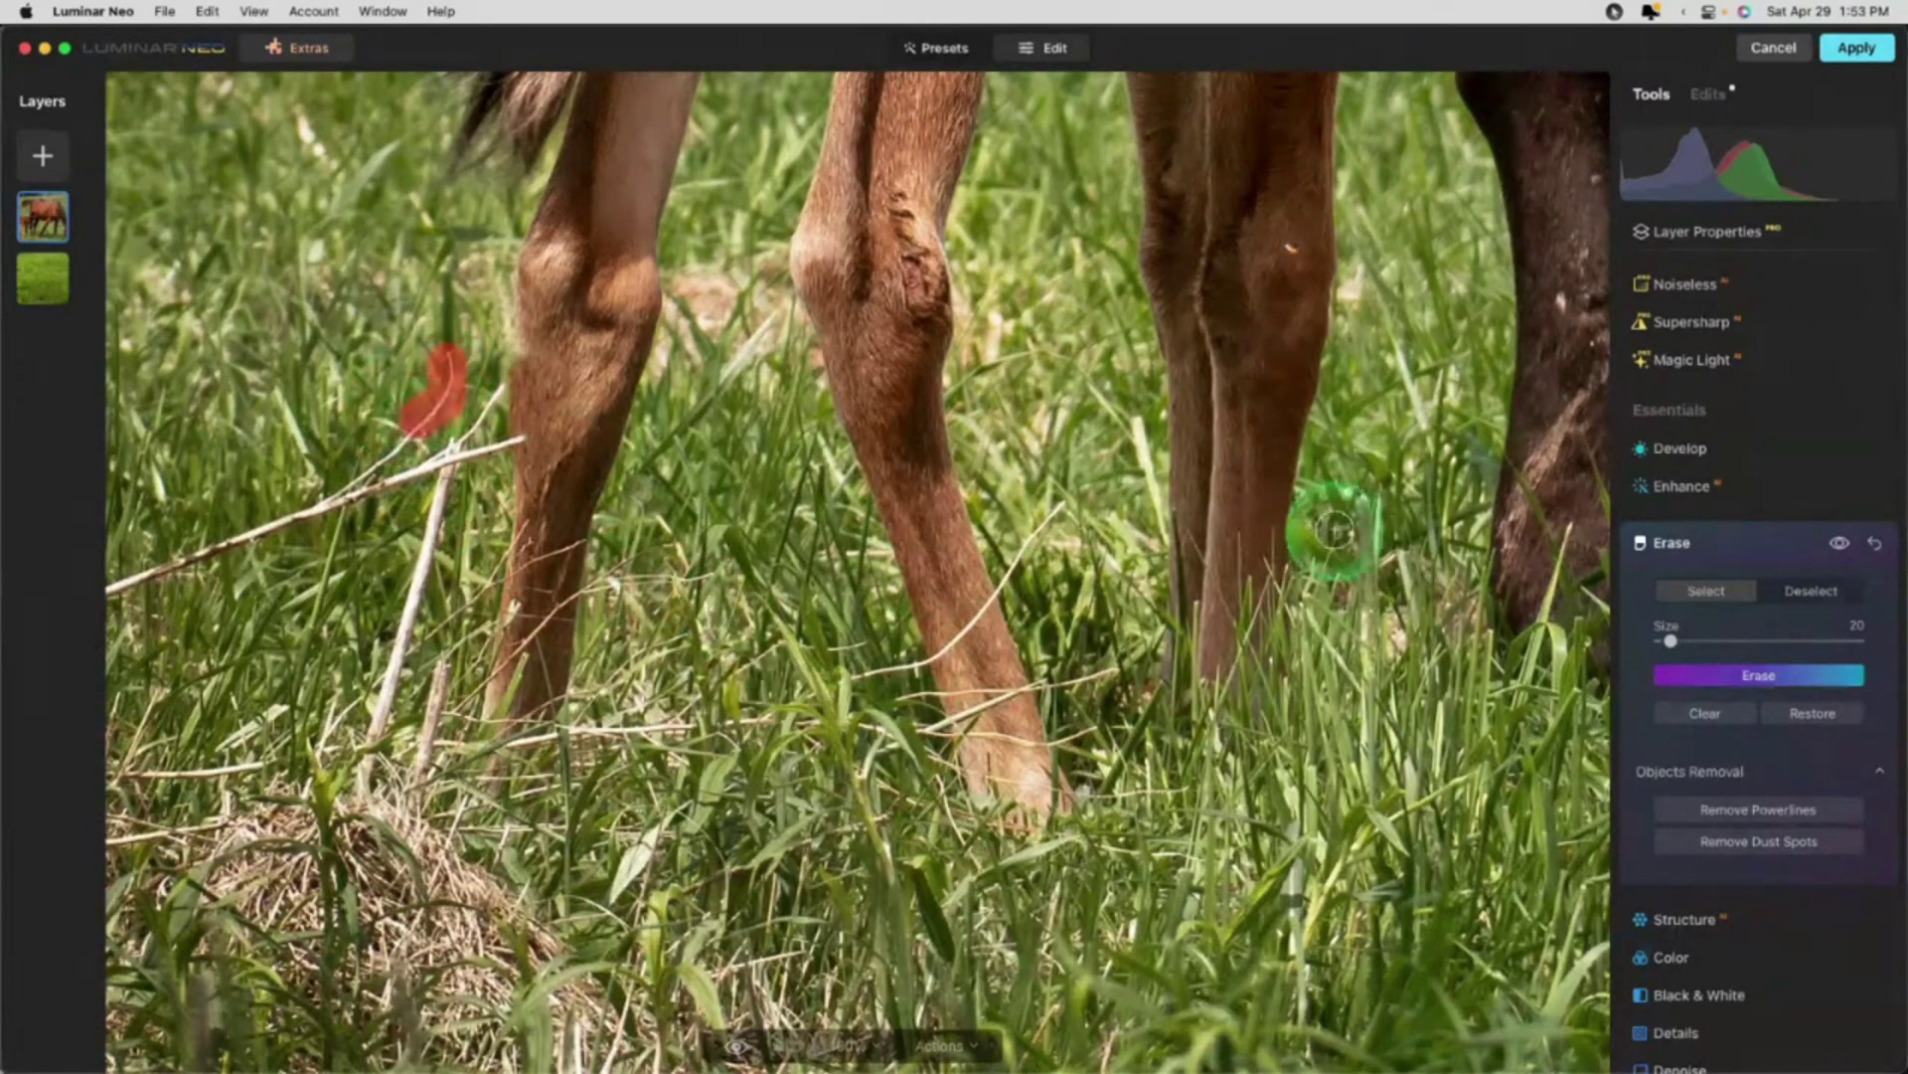
pyautogui.click(1758, 675)
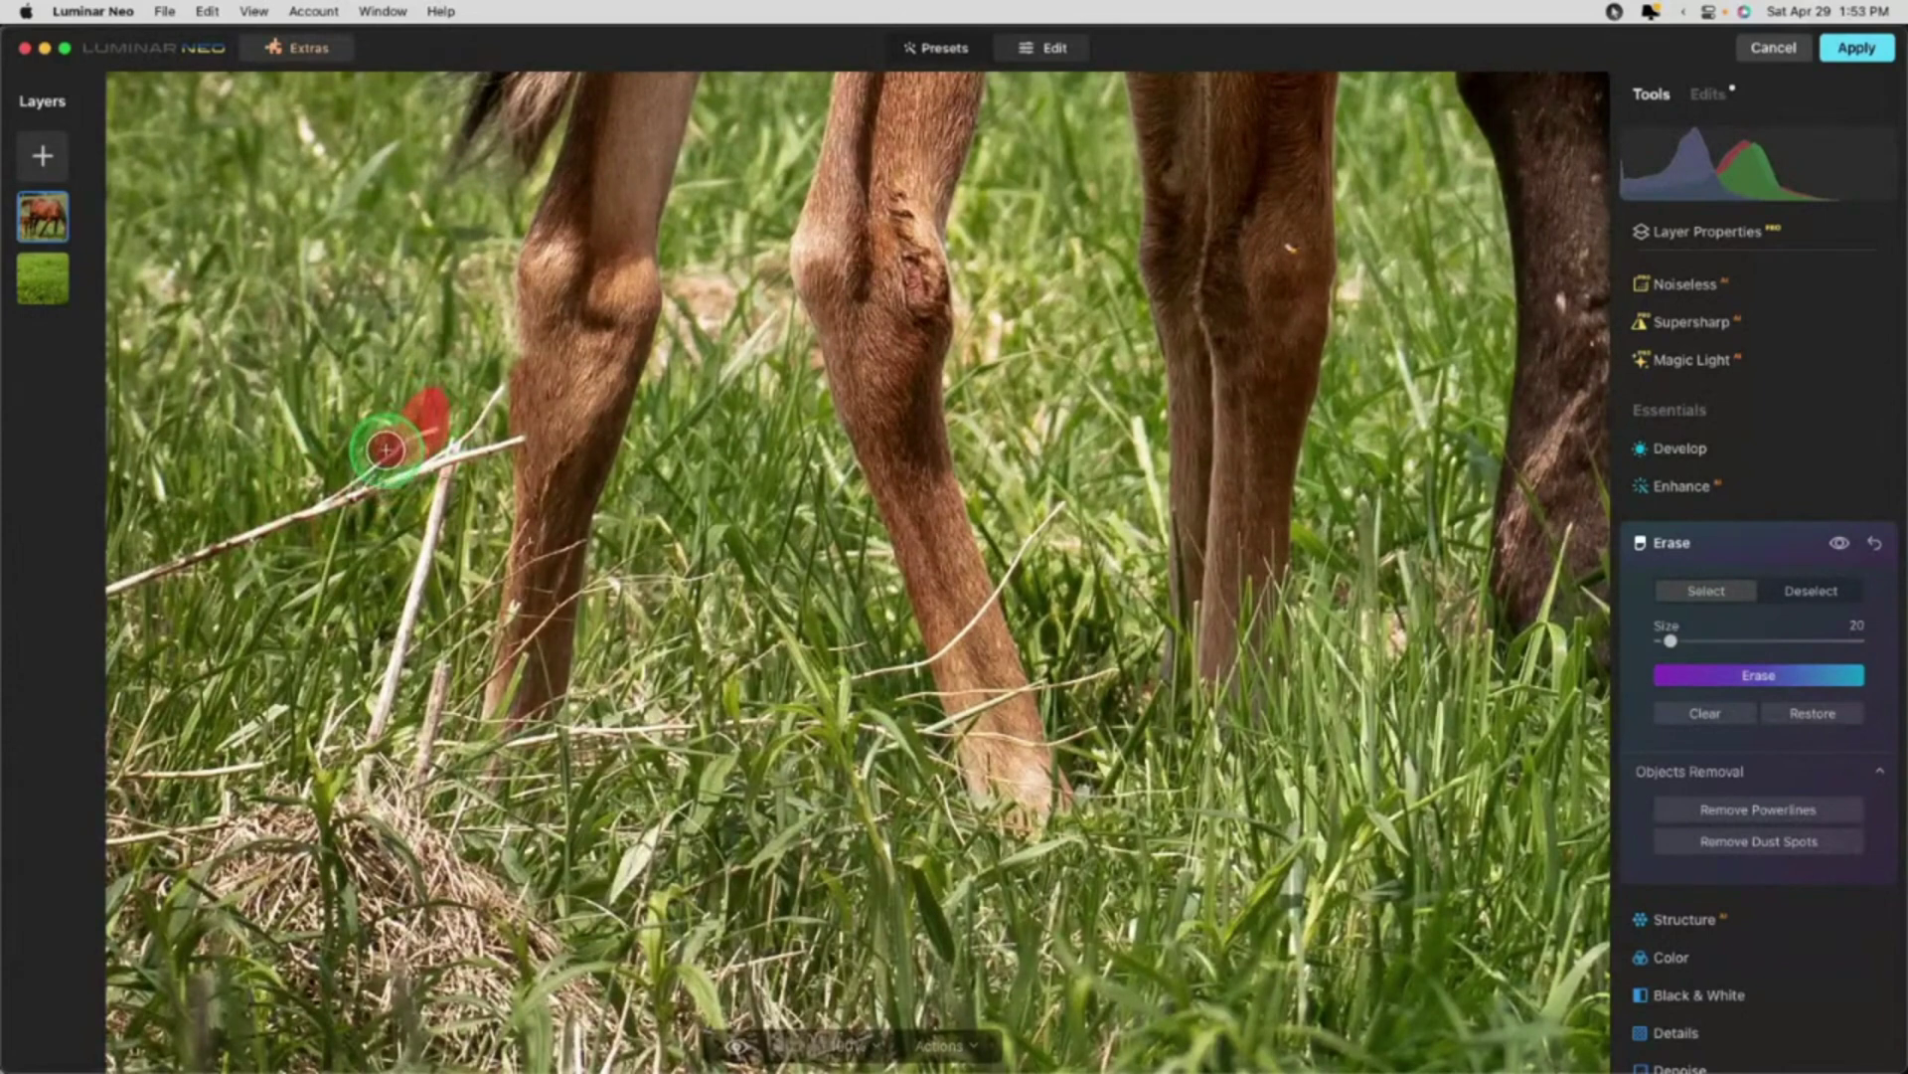
pyautogui.click(1748, 672)
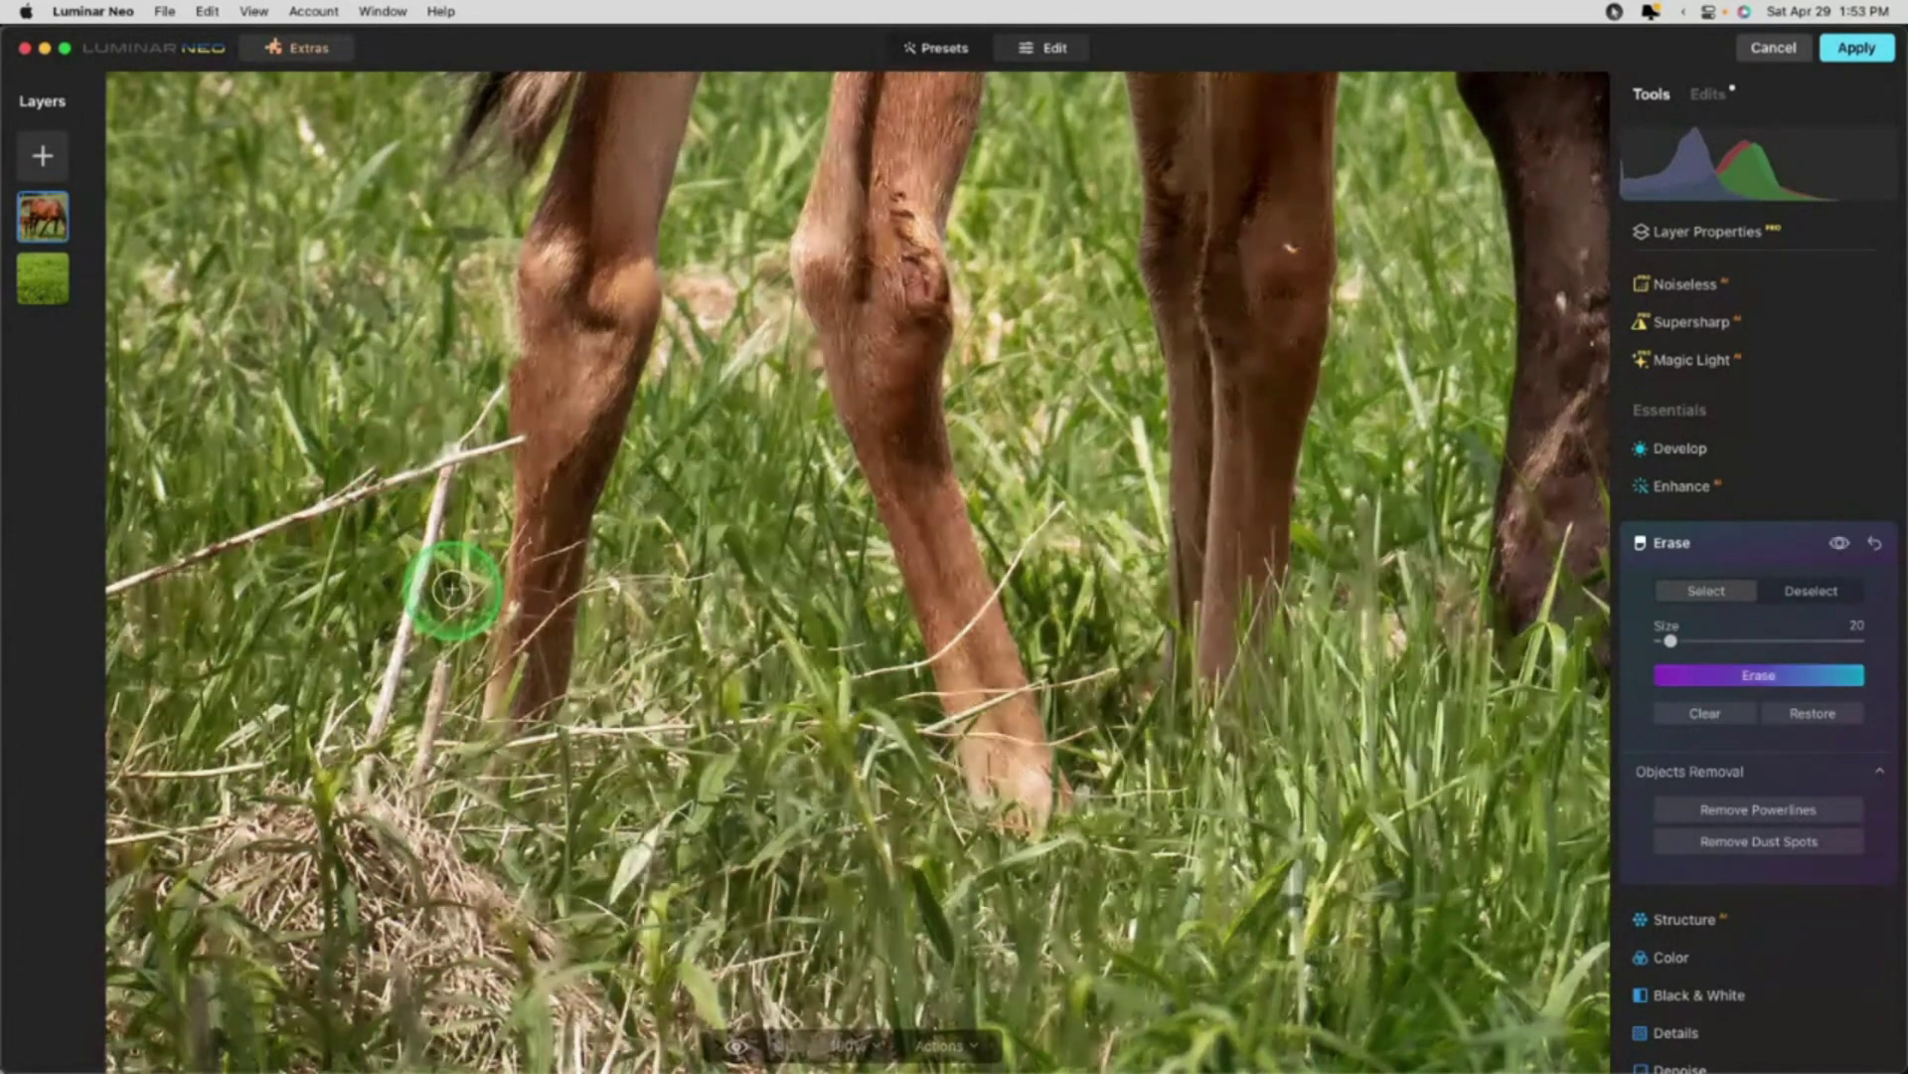
pyautogui.moveTo(429, 547); pyautogui.dragTo(410, 593)
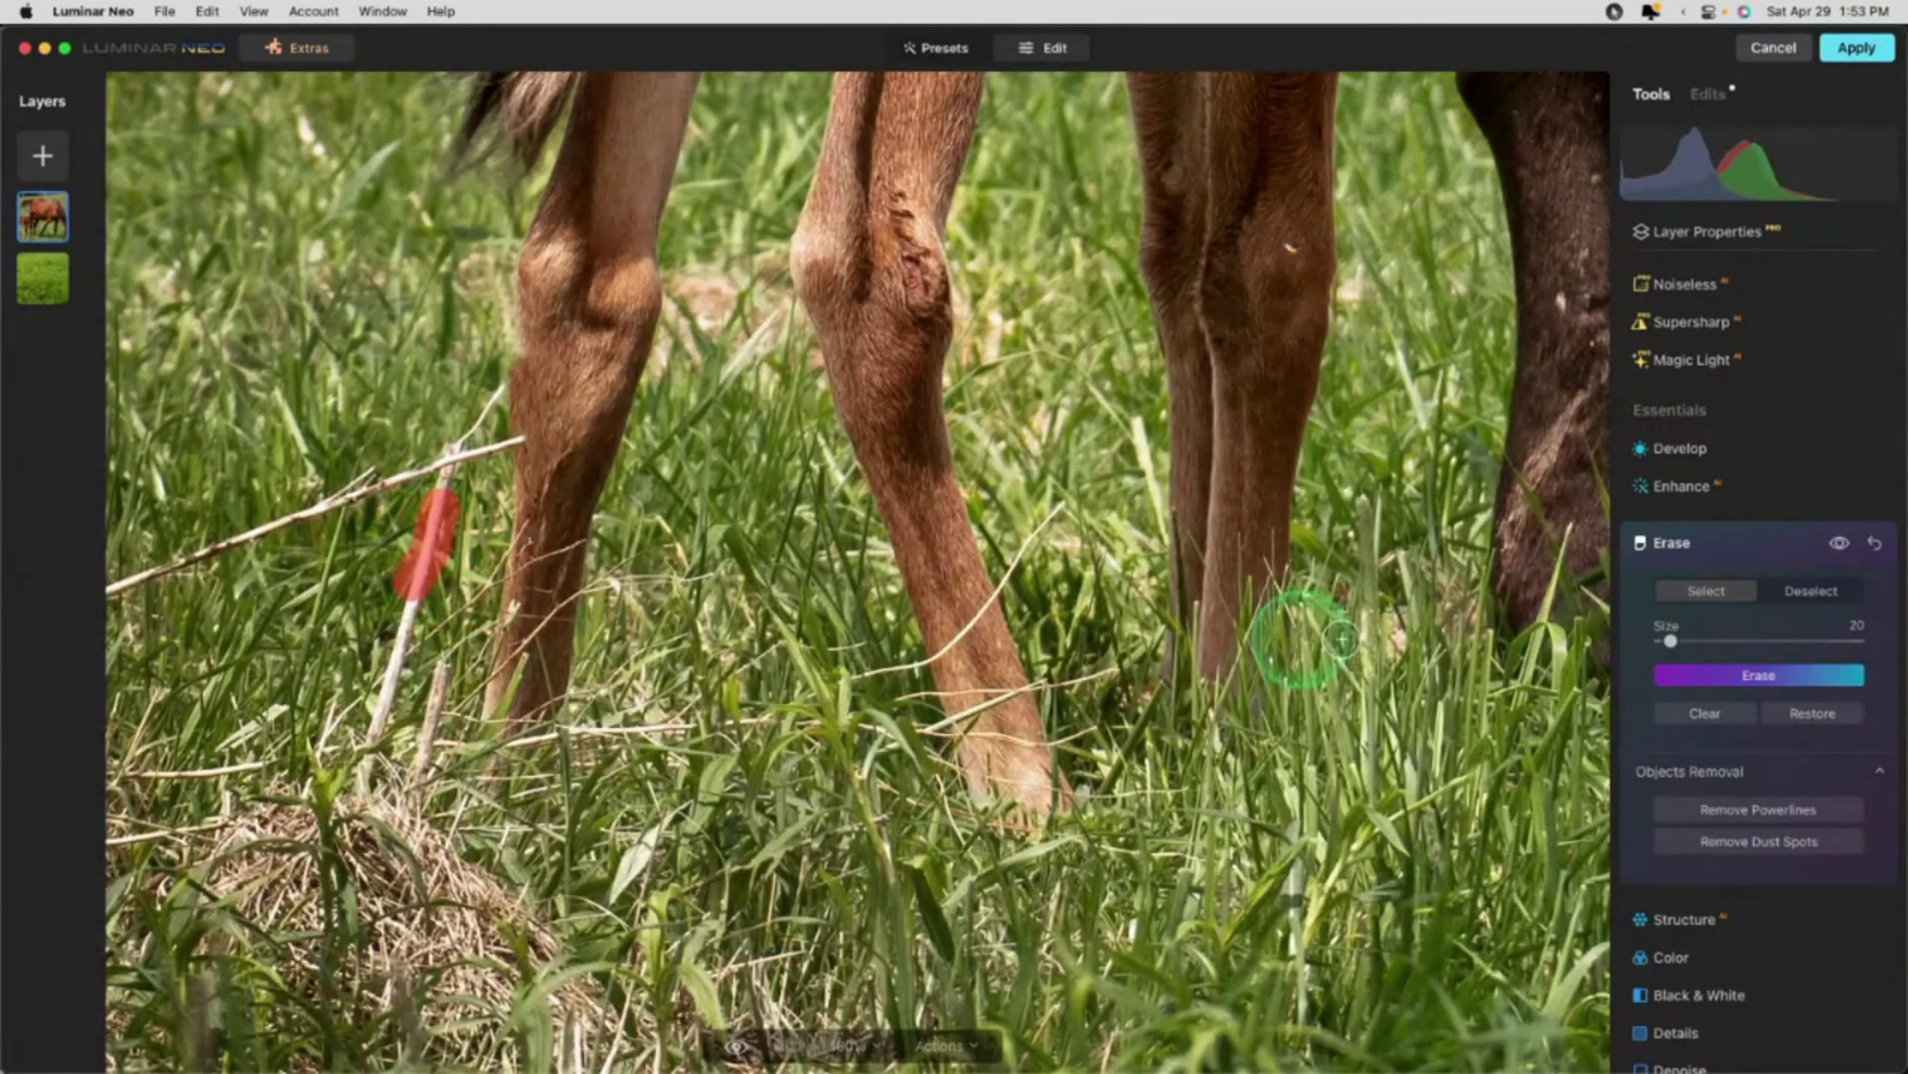
pyautogui.click(1708, 674)
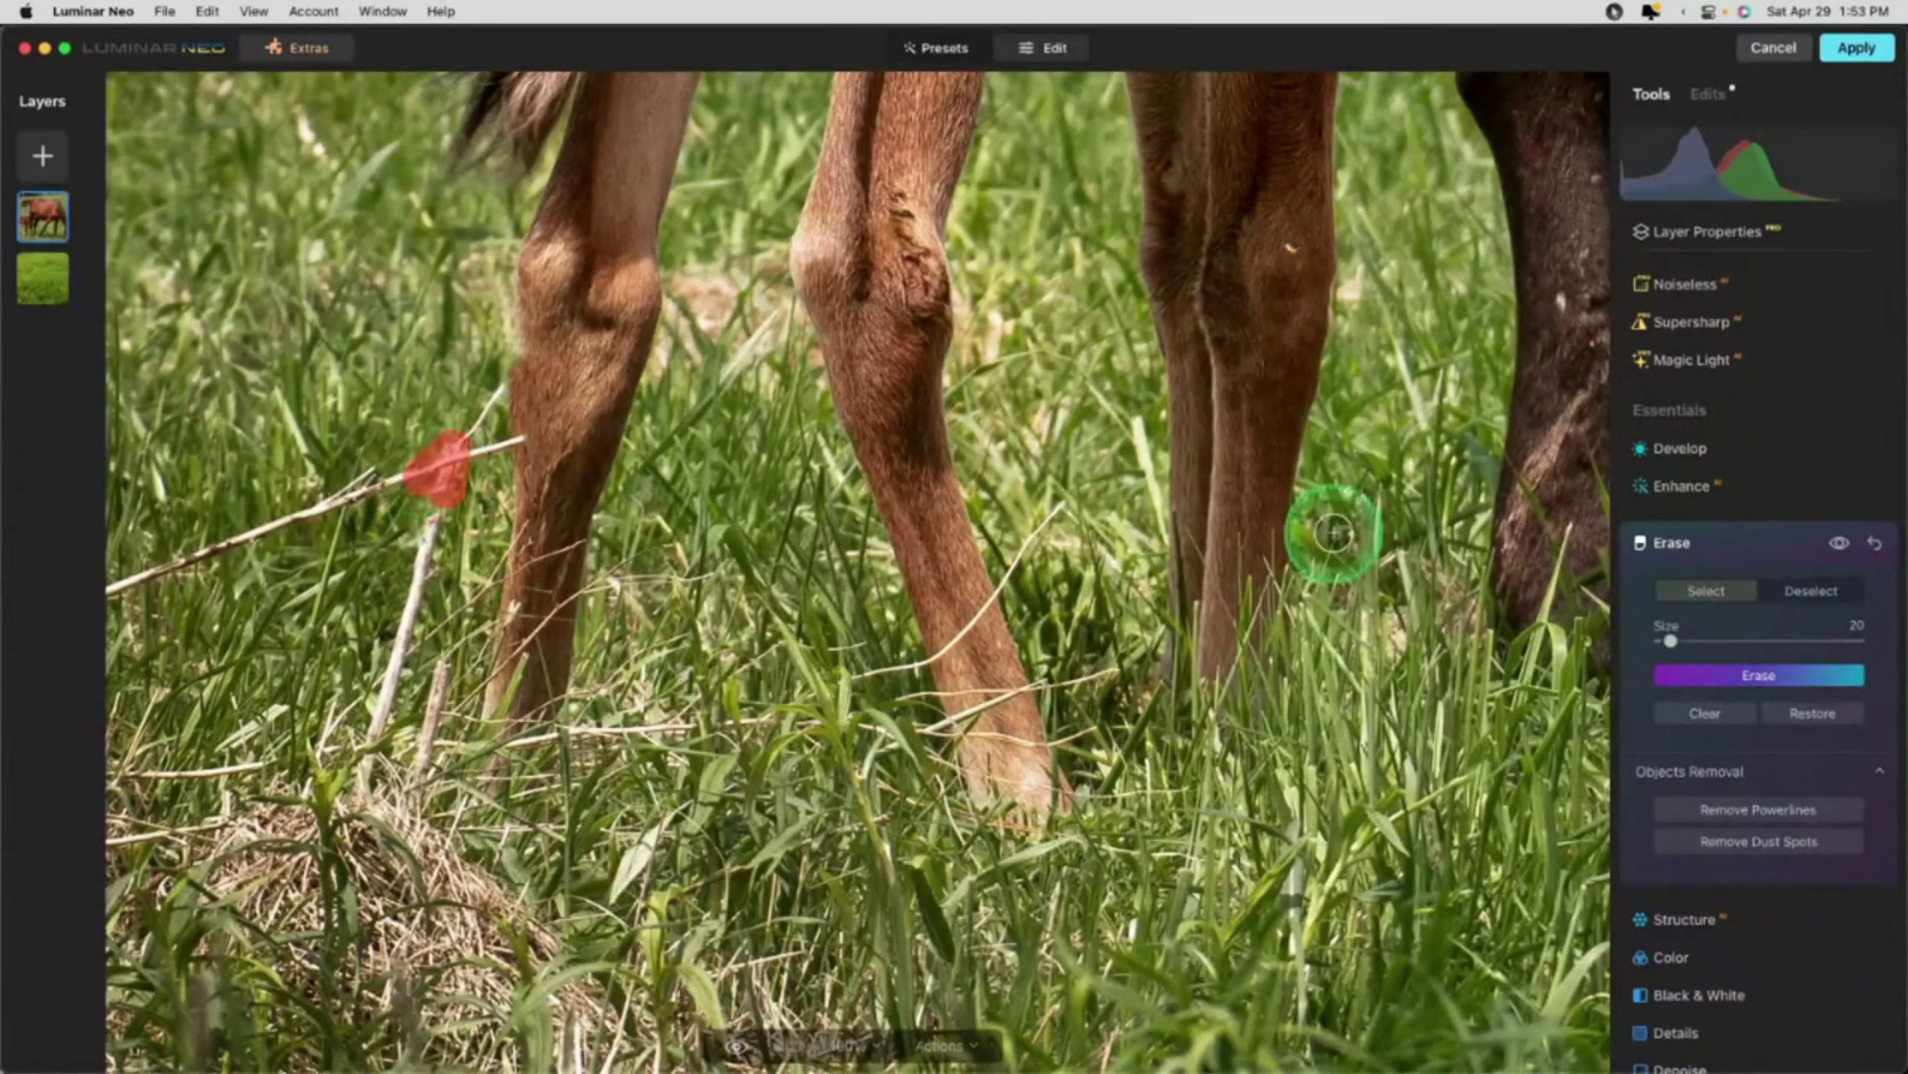
pyautogui.click(1705, 675)
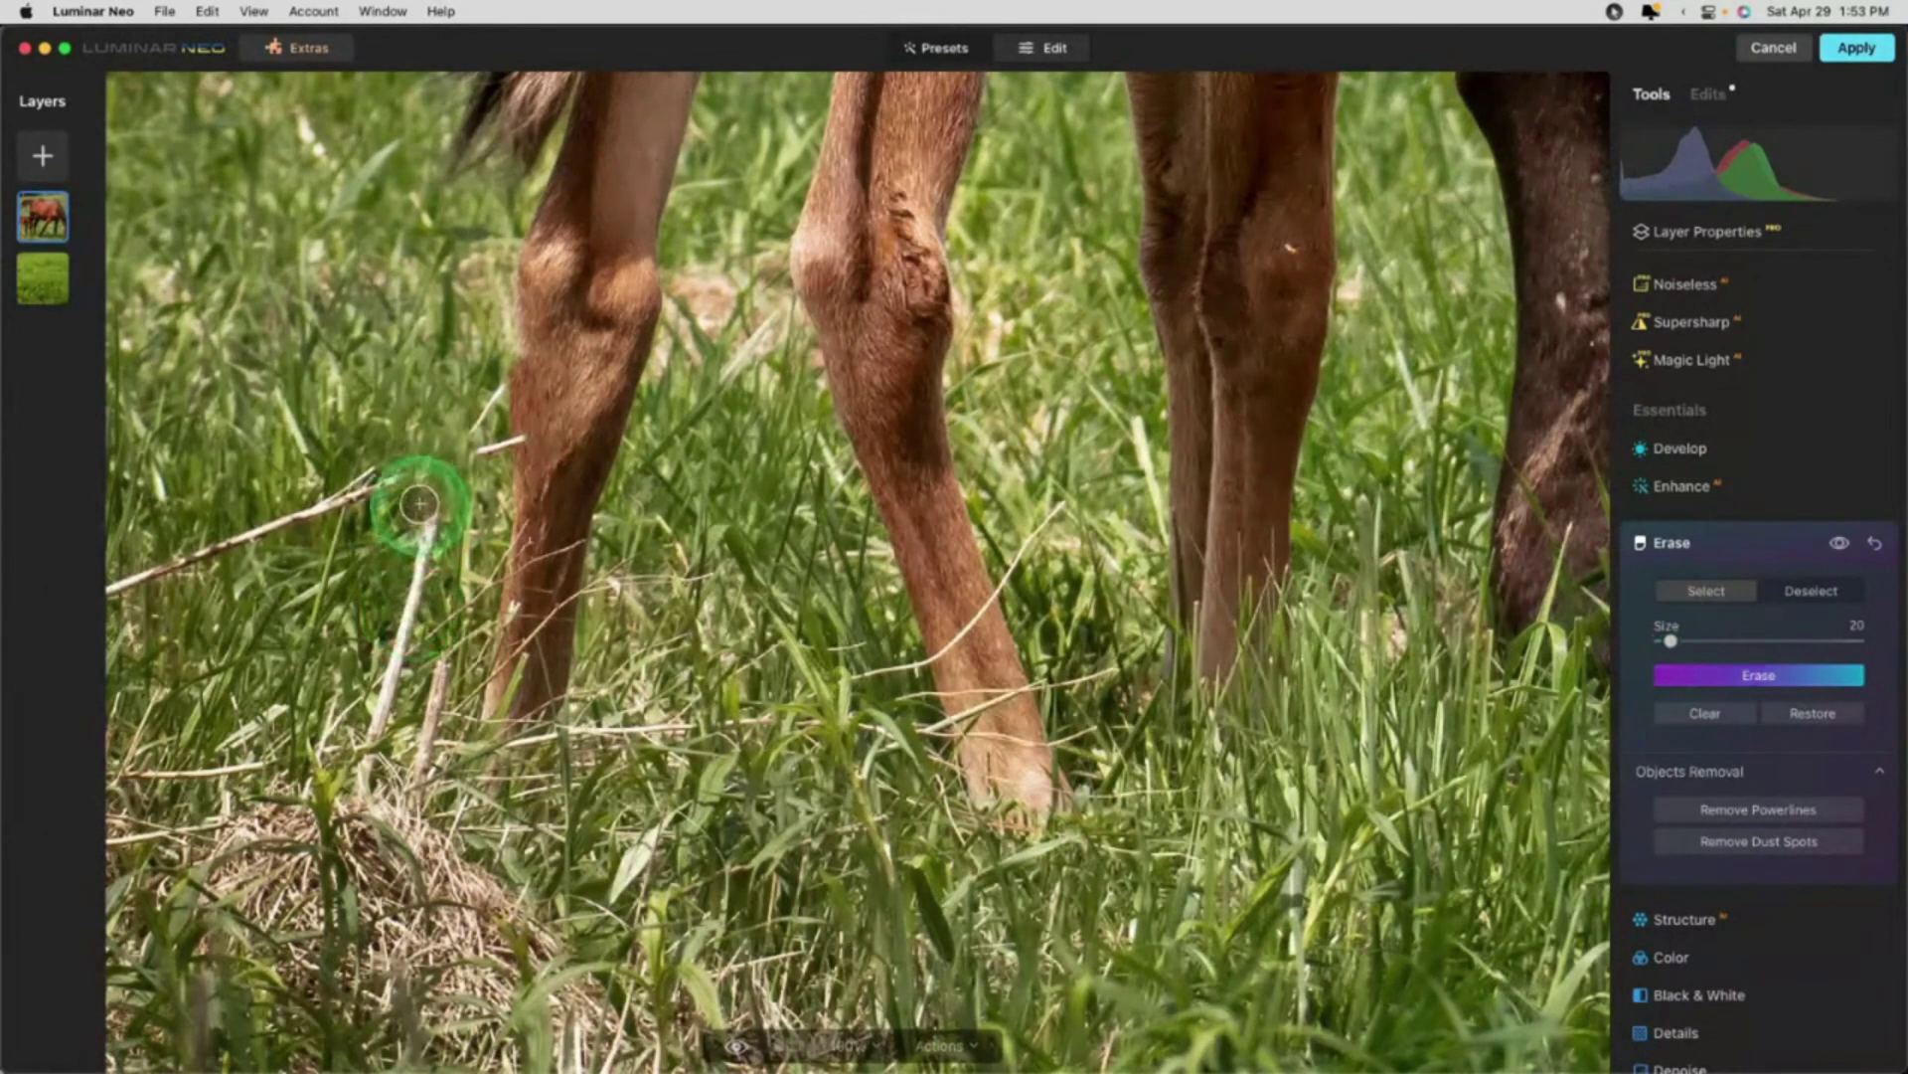
pyautogui.moveTo(413, 484)
pyautogui.mouseDown()
pyautogui.moveTo(329, 500)
pyautogui.moveTo(362, 474)
pyautogui.moveTo(293, 509)
pyautogui.mouseUp()
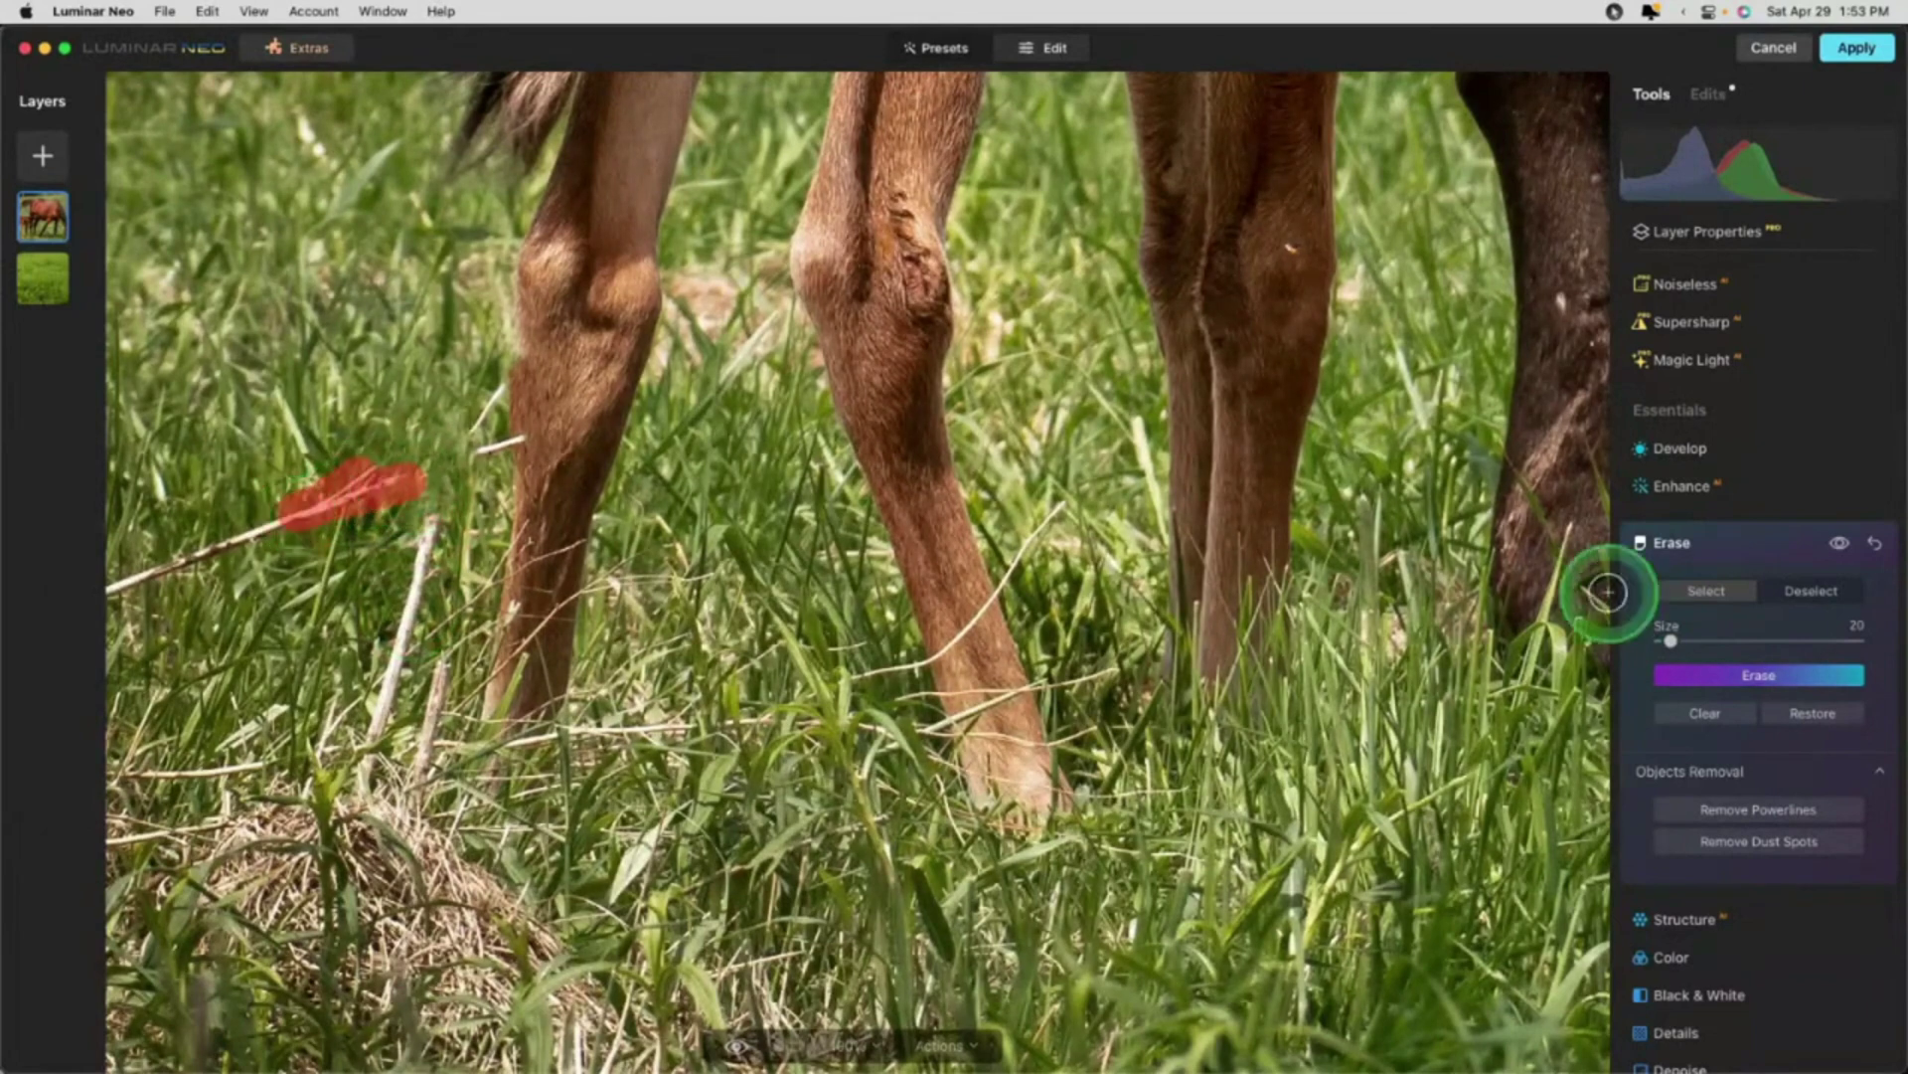
pyautogui.click(1728, 679)
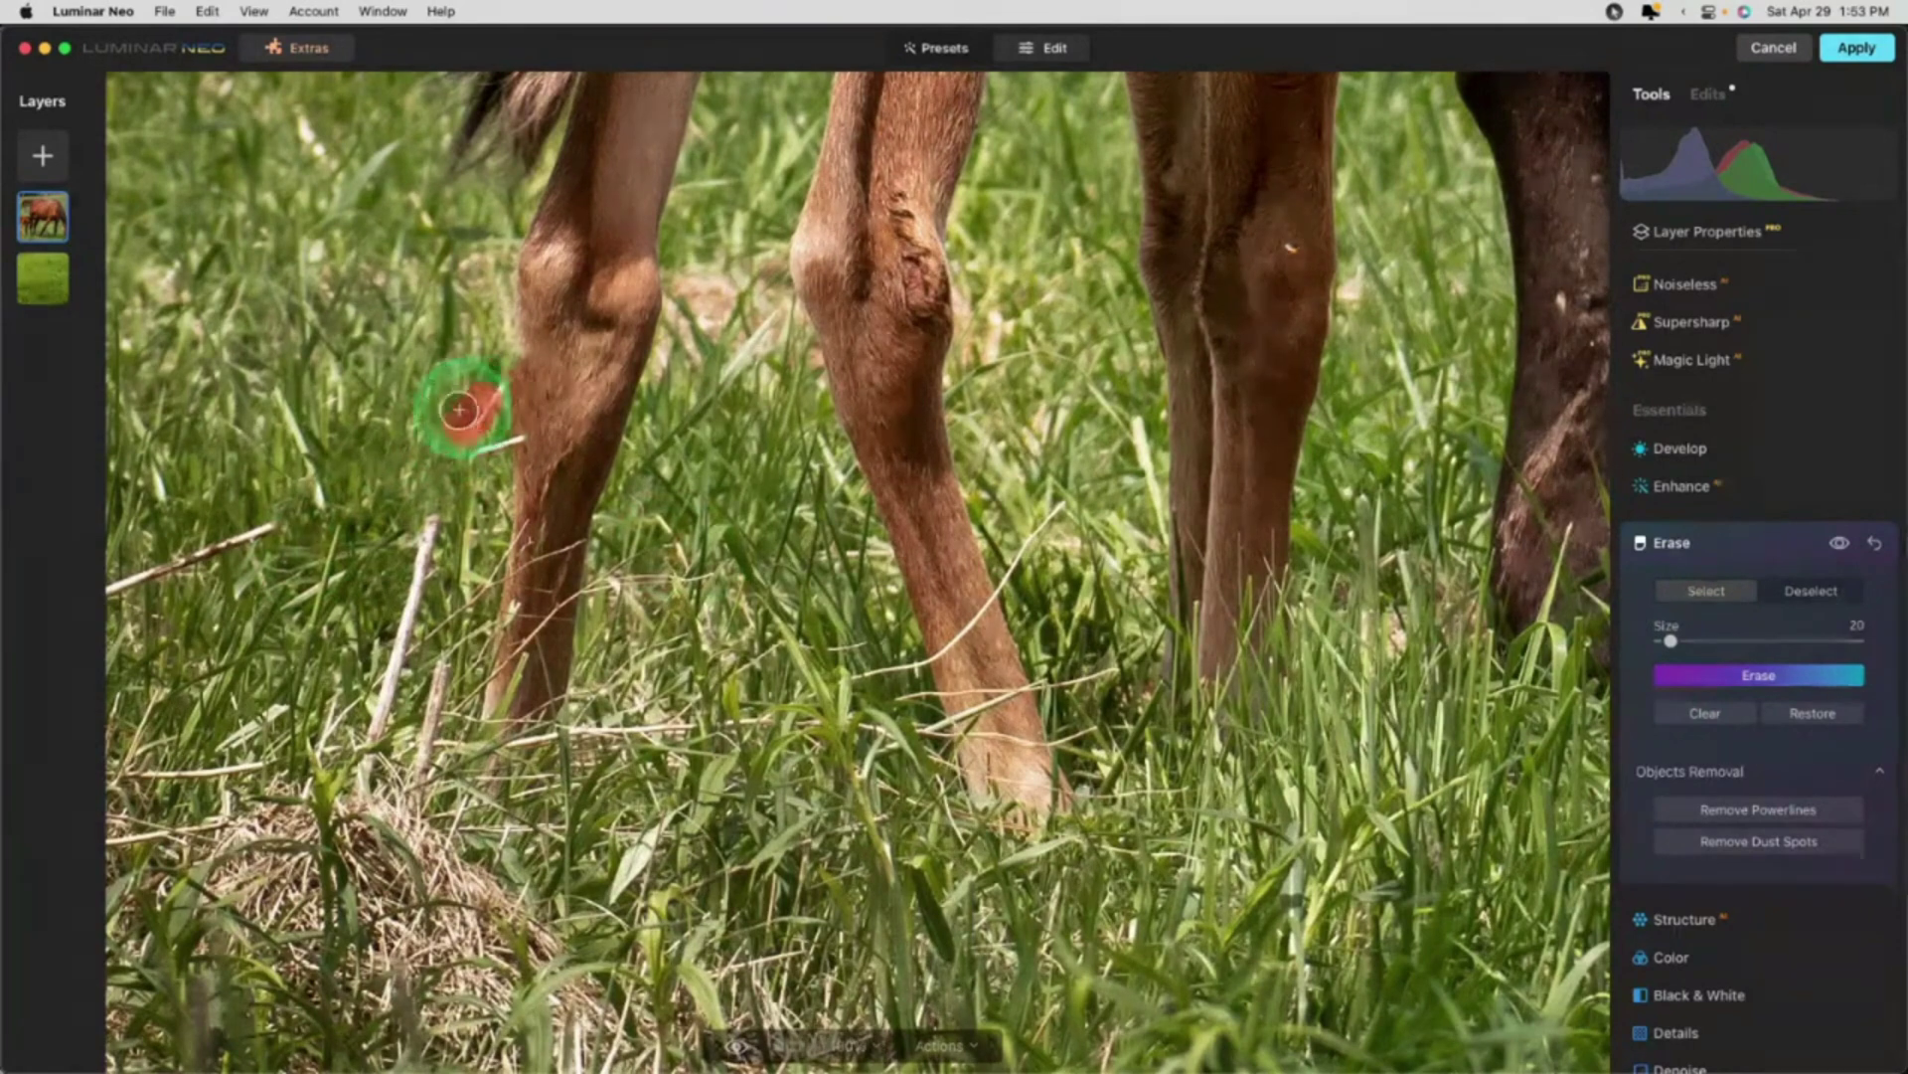
# Step: Erase the stray spots, the strip beside the leg, and the stick lower in the grass
pyautogui.click(1724, 671)
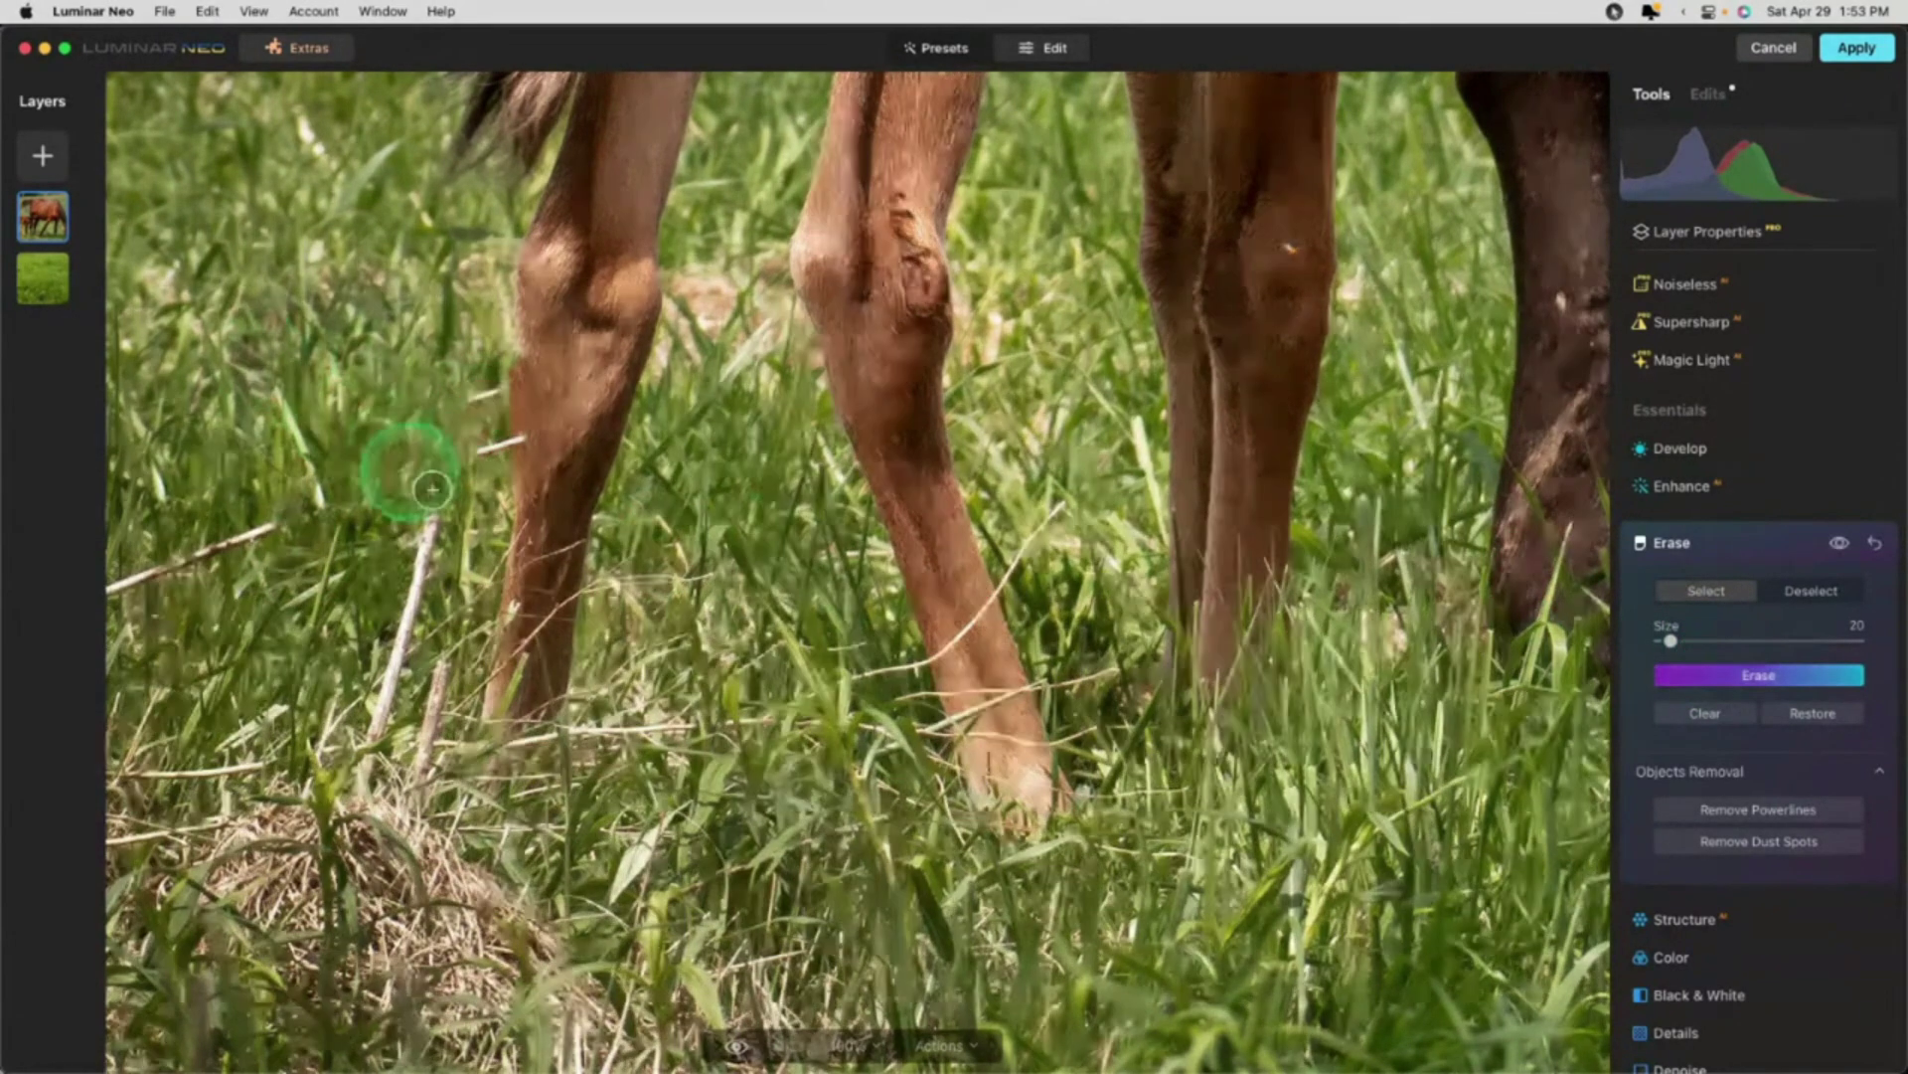
pyautogui.click(492, 455)
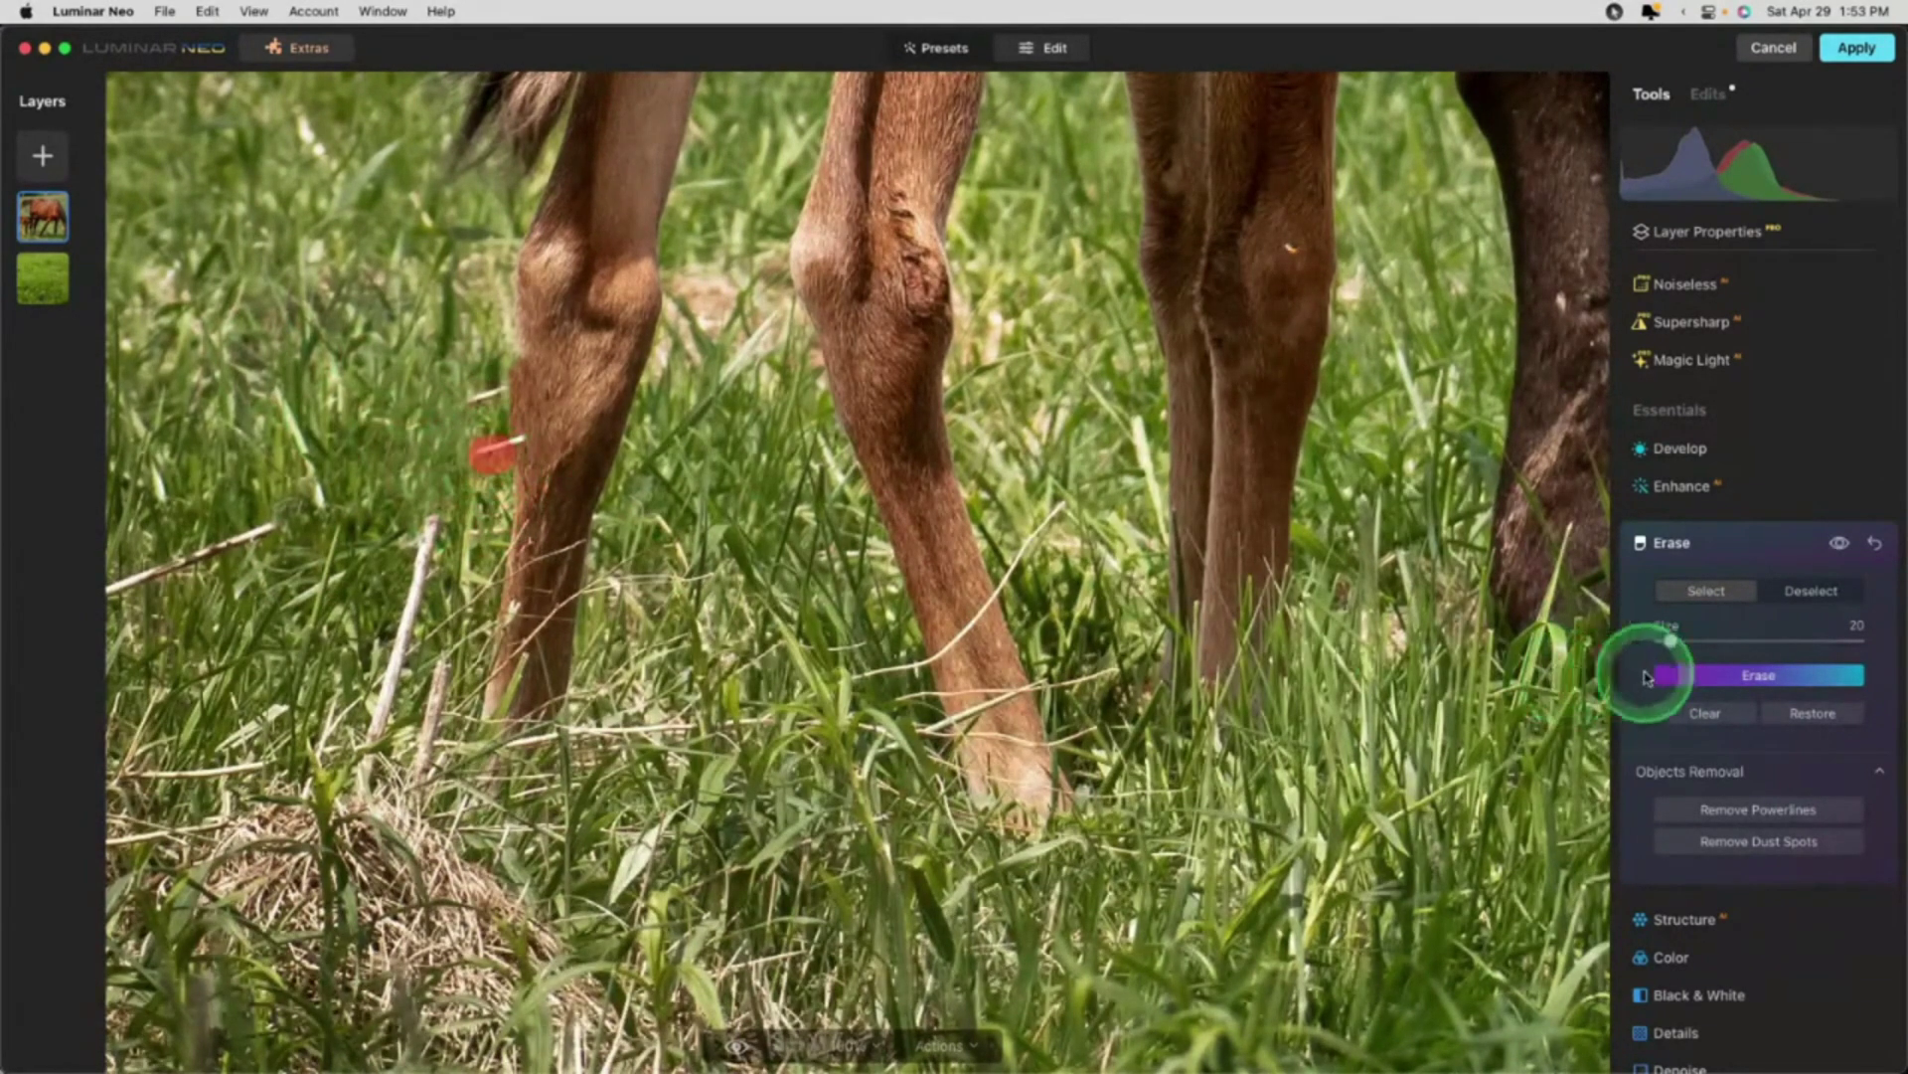
pyautogui.click(1720, 675)
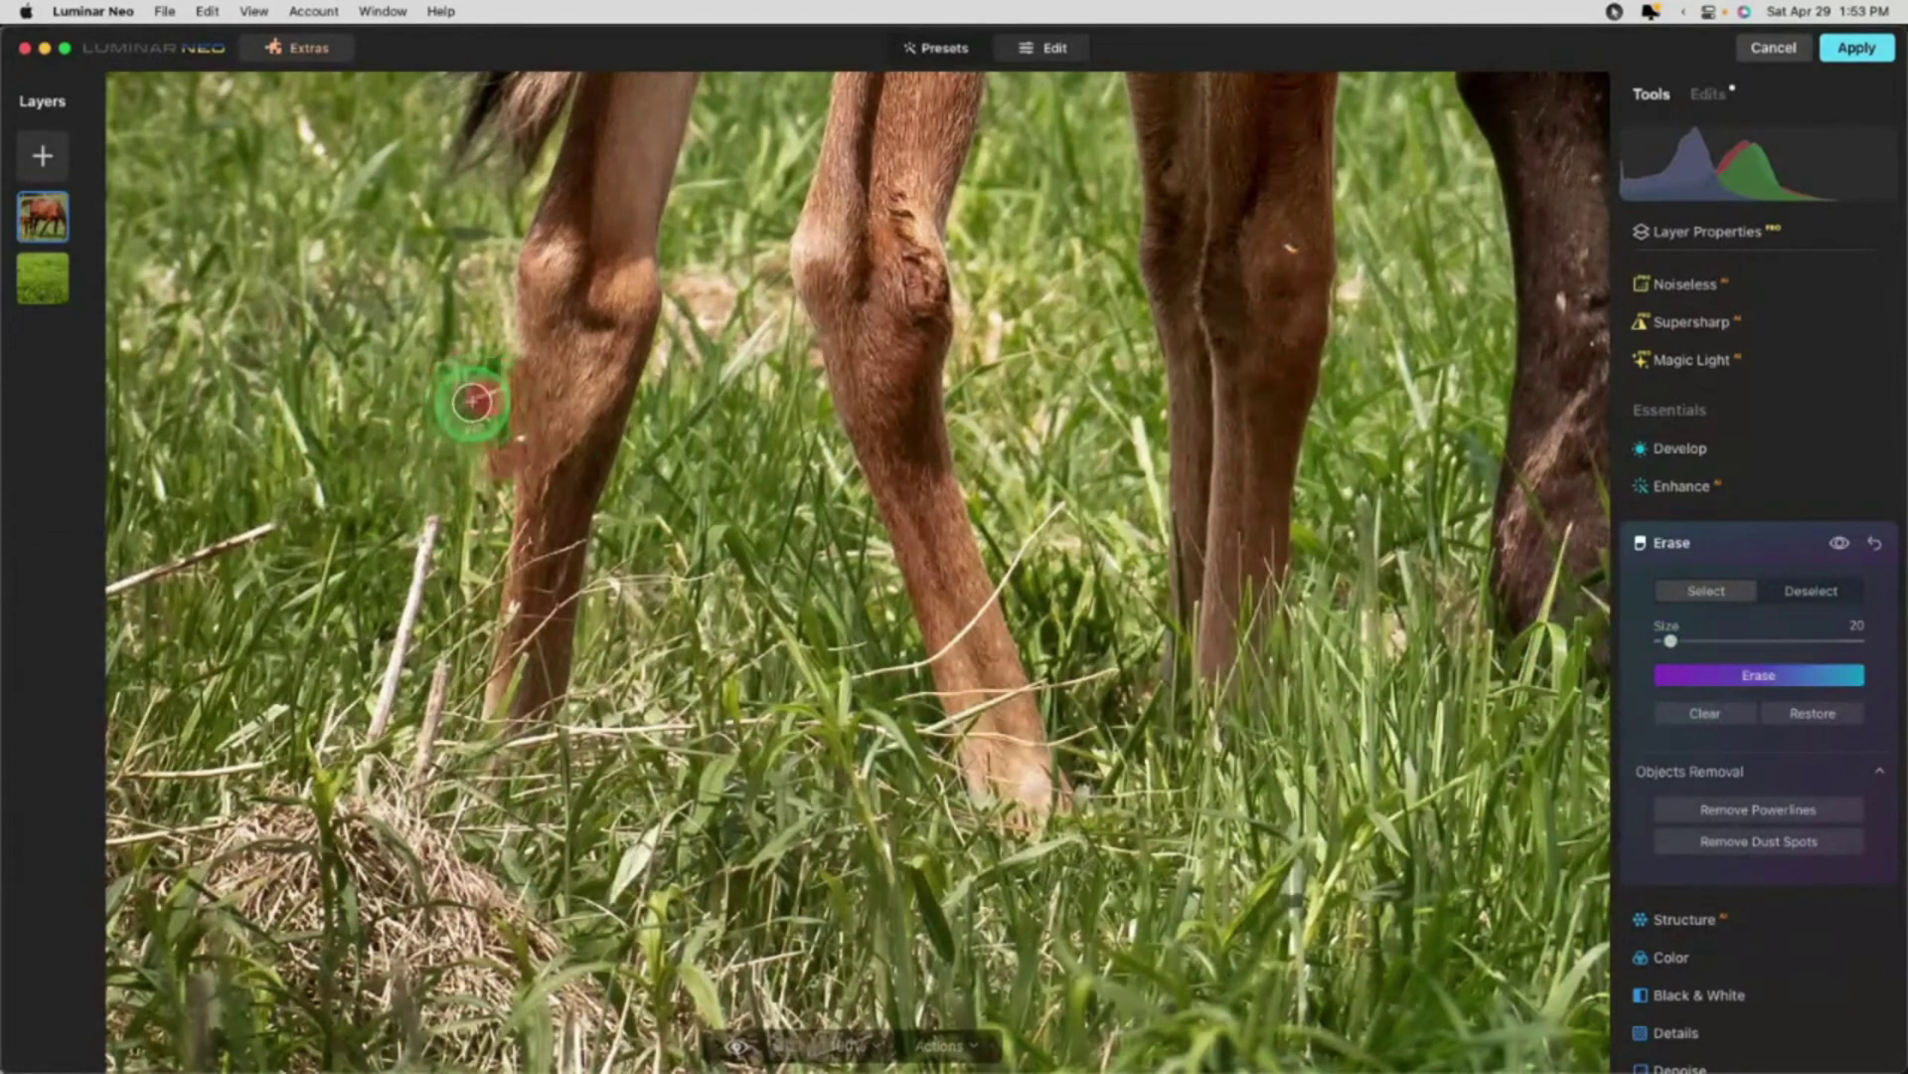
pyautogui.click(1726, 672)
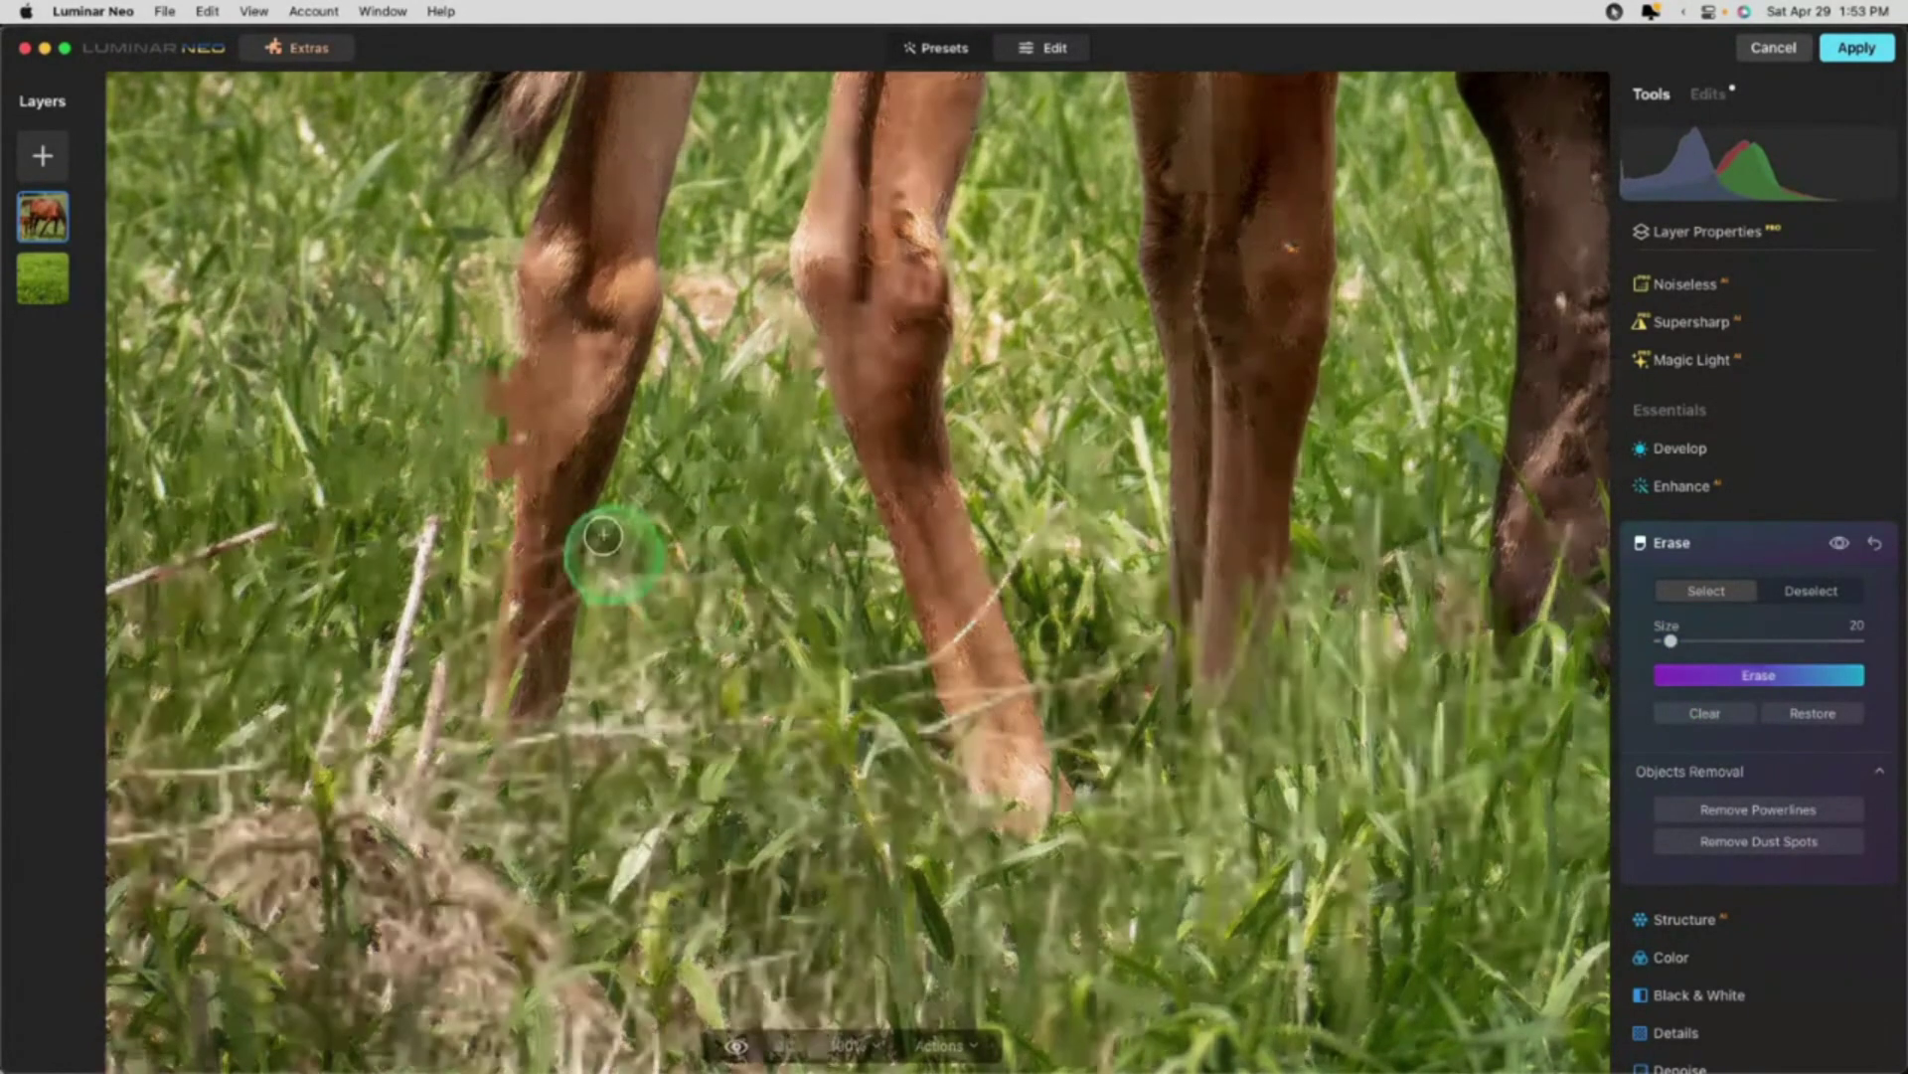
pyautogui.click(523, 436)
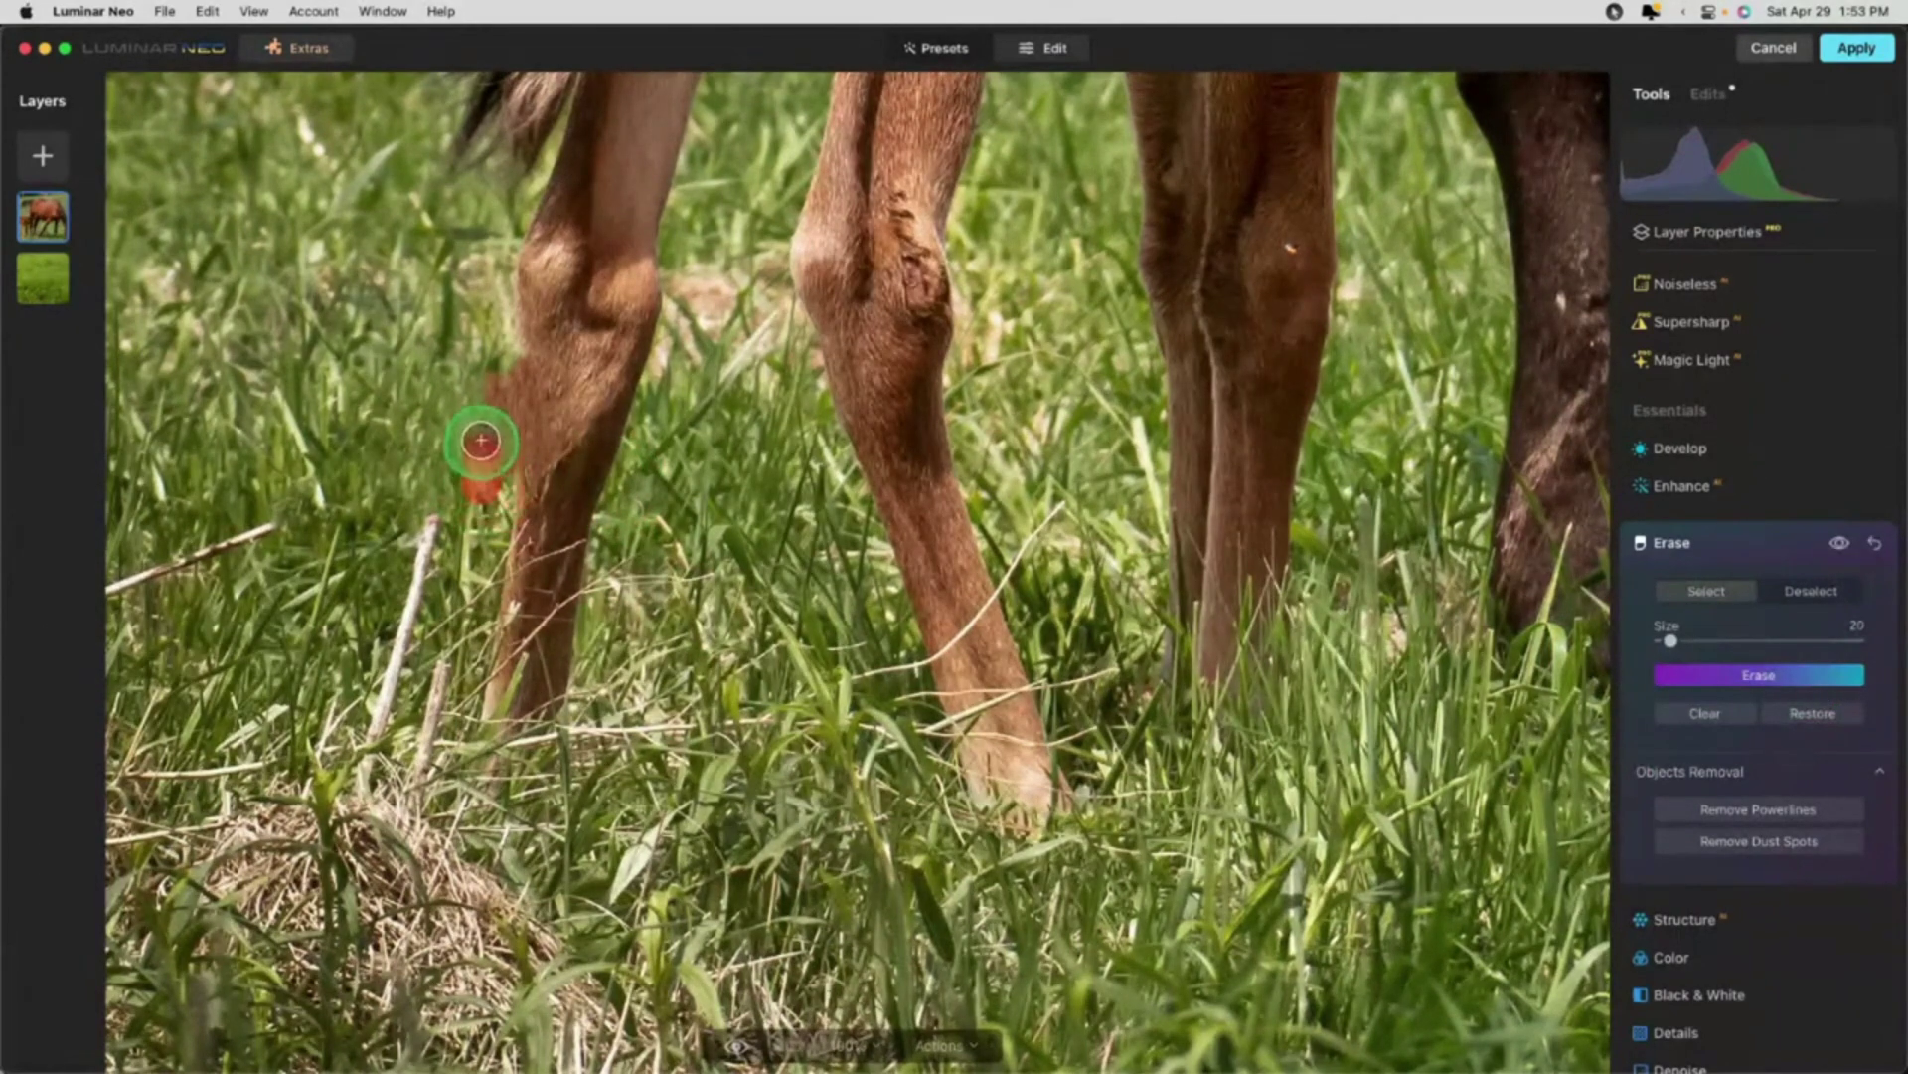
pyautogui.click(1729, 678)
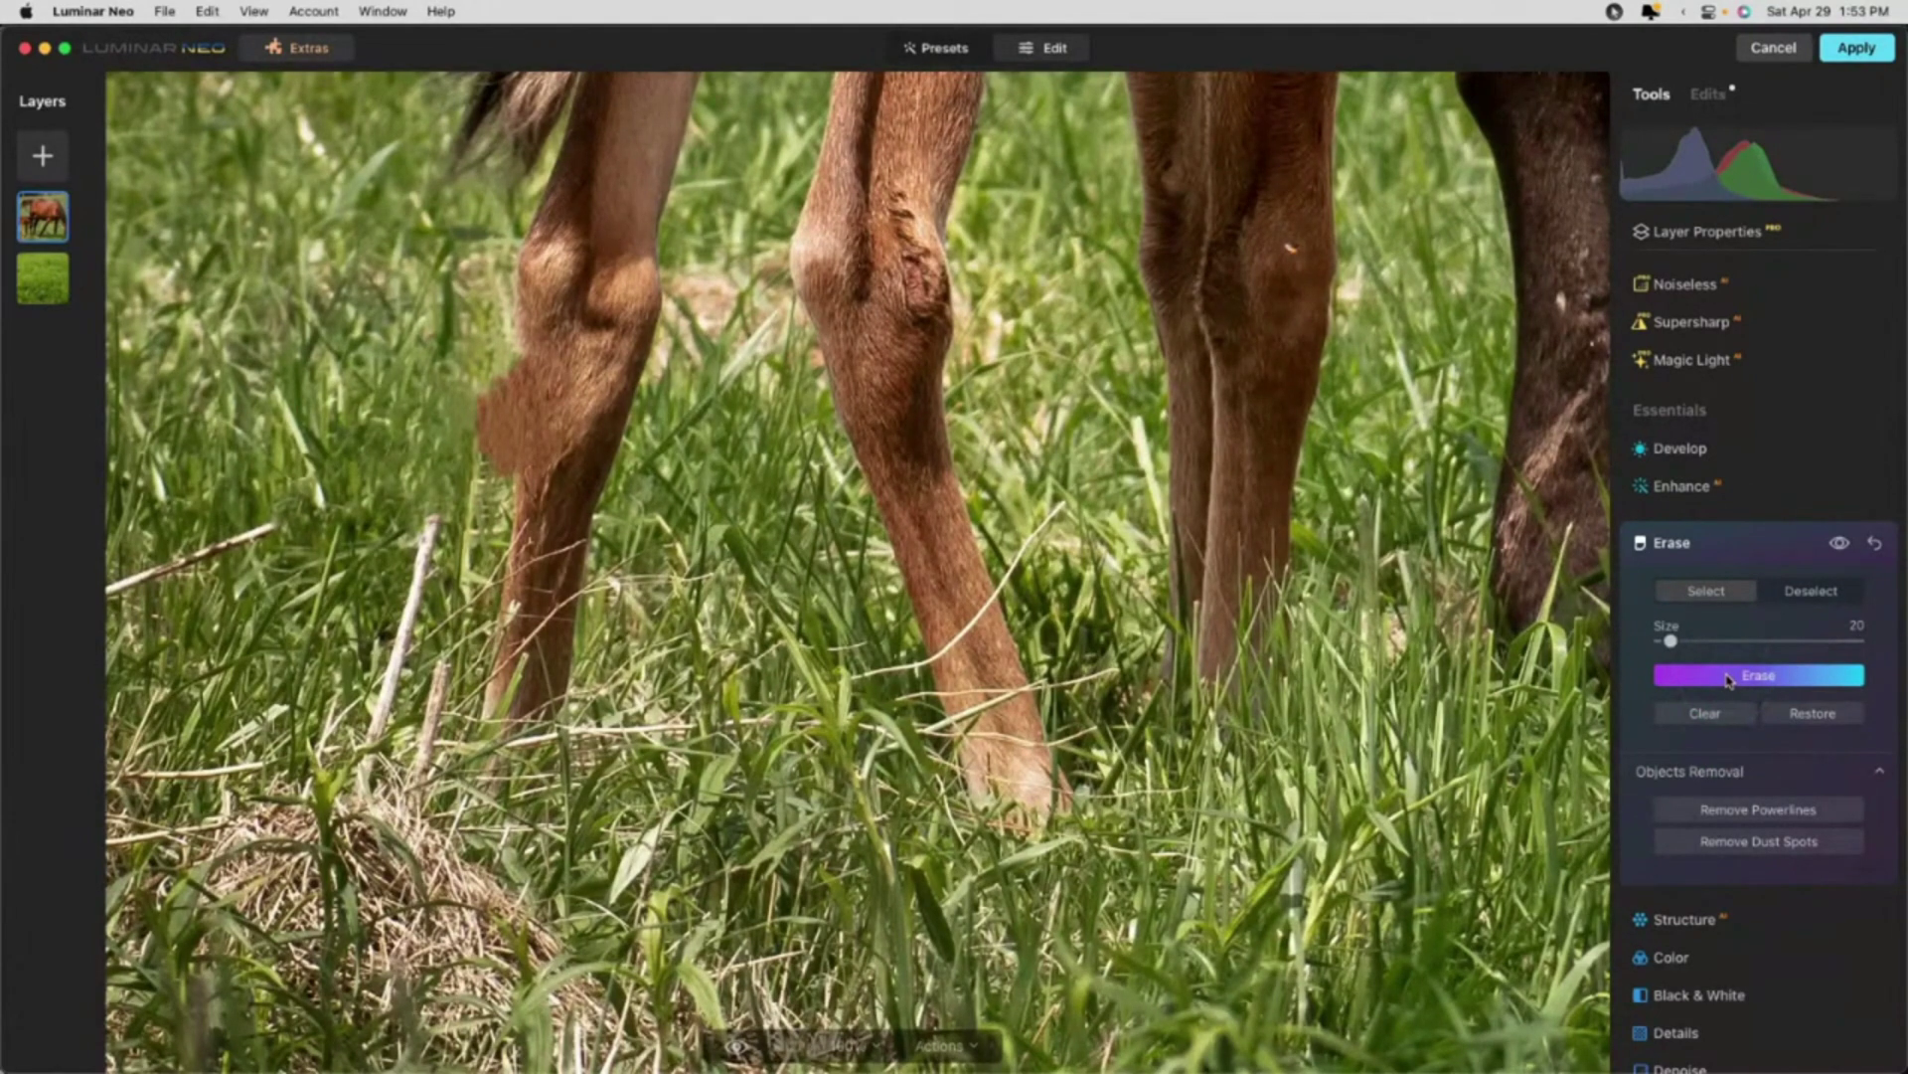
pyautogui.moveTo(432, 532); pyautogui.dragTo(410, 668)
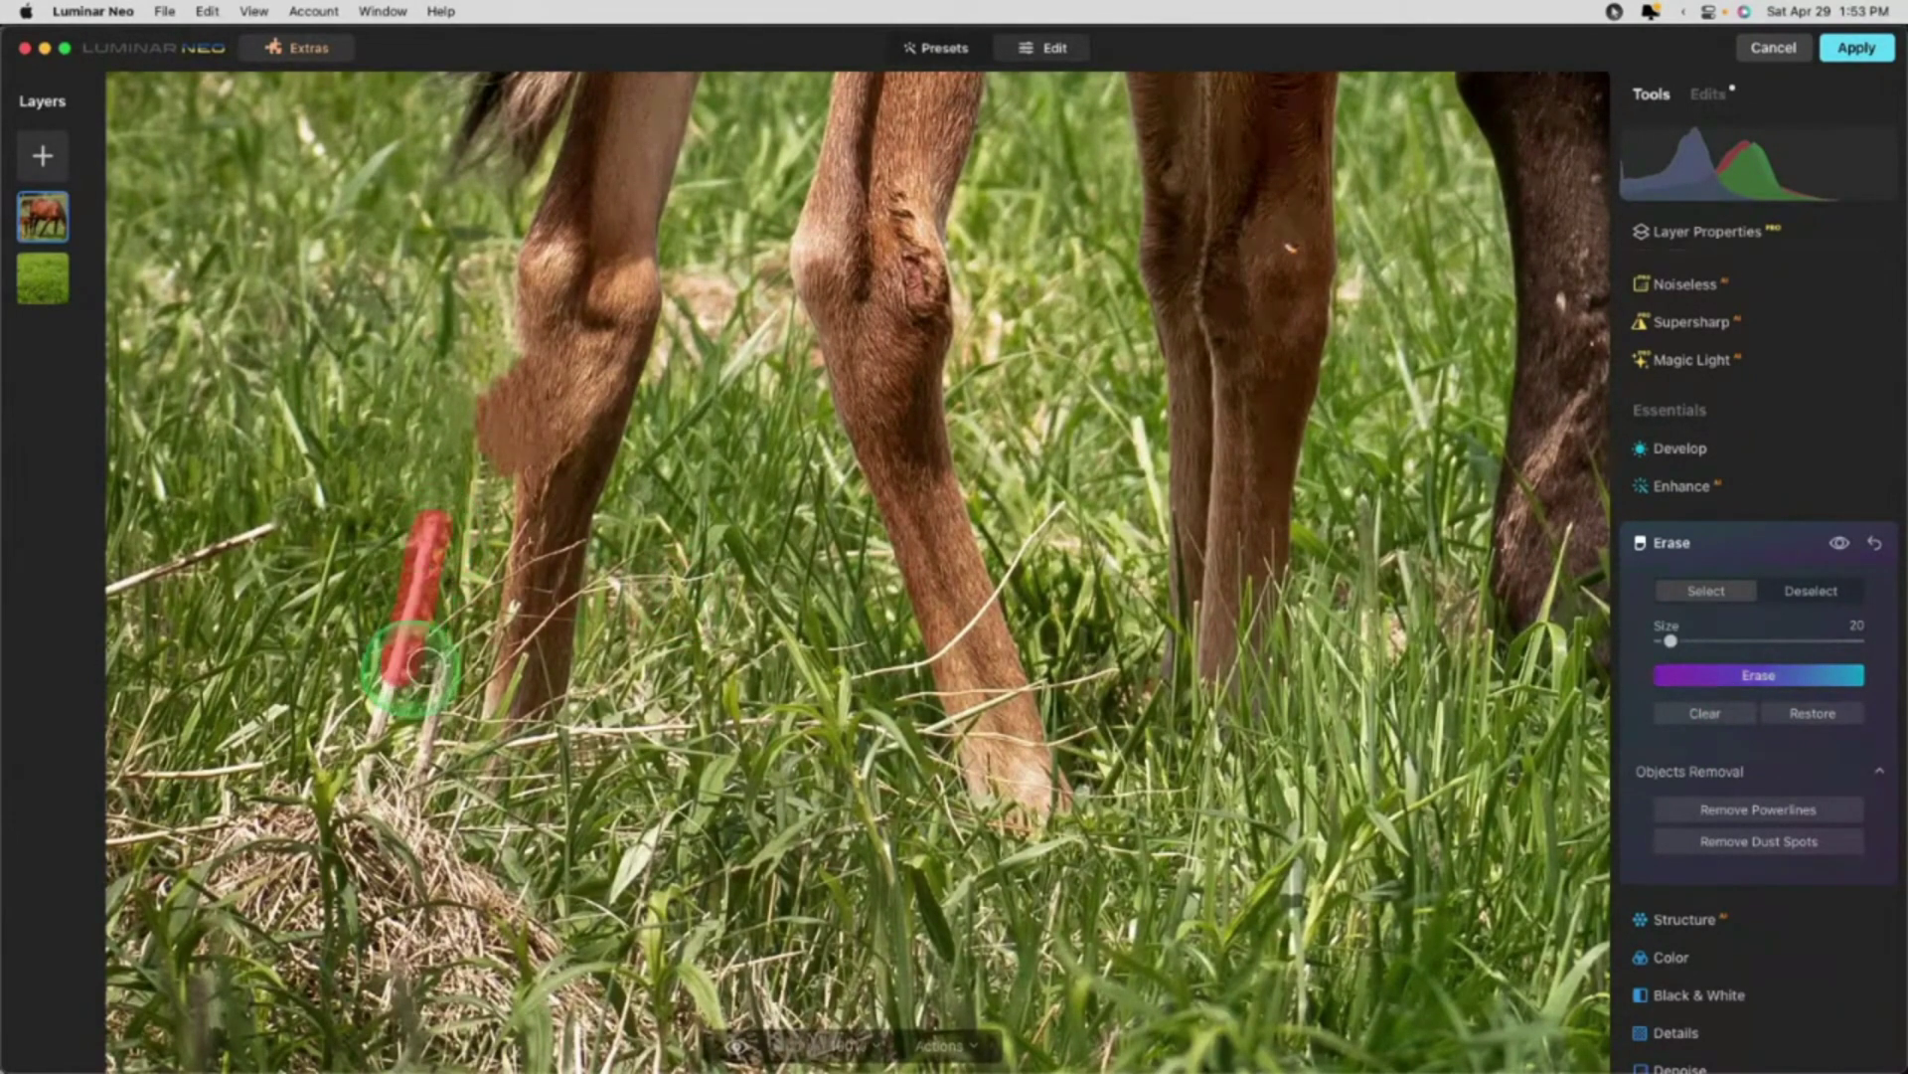
pyautogui.click(1757, 675)
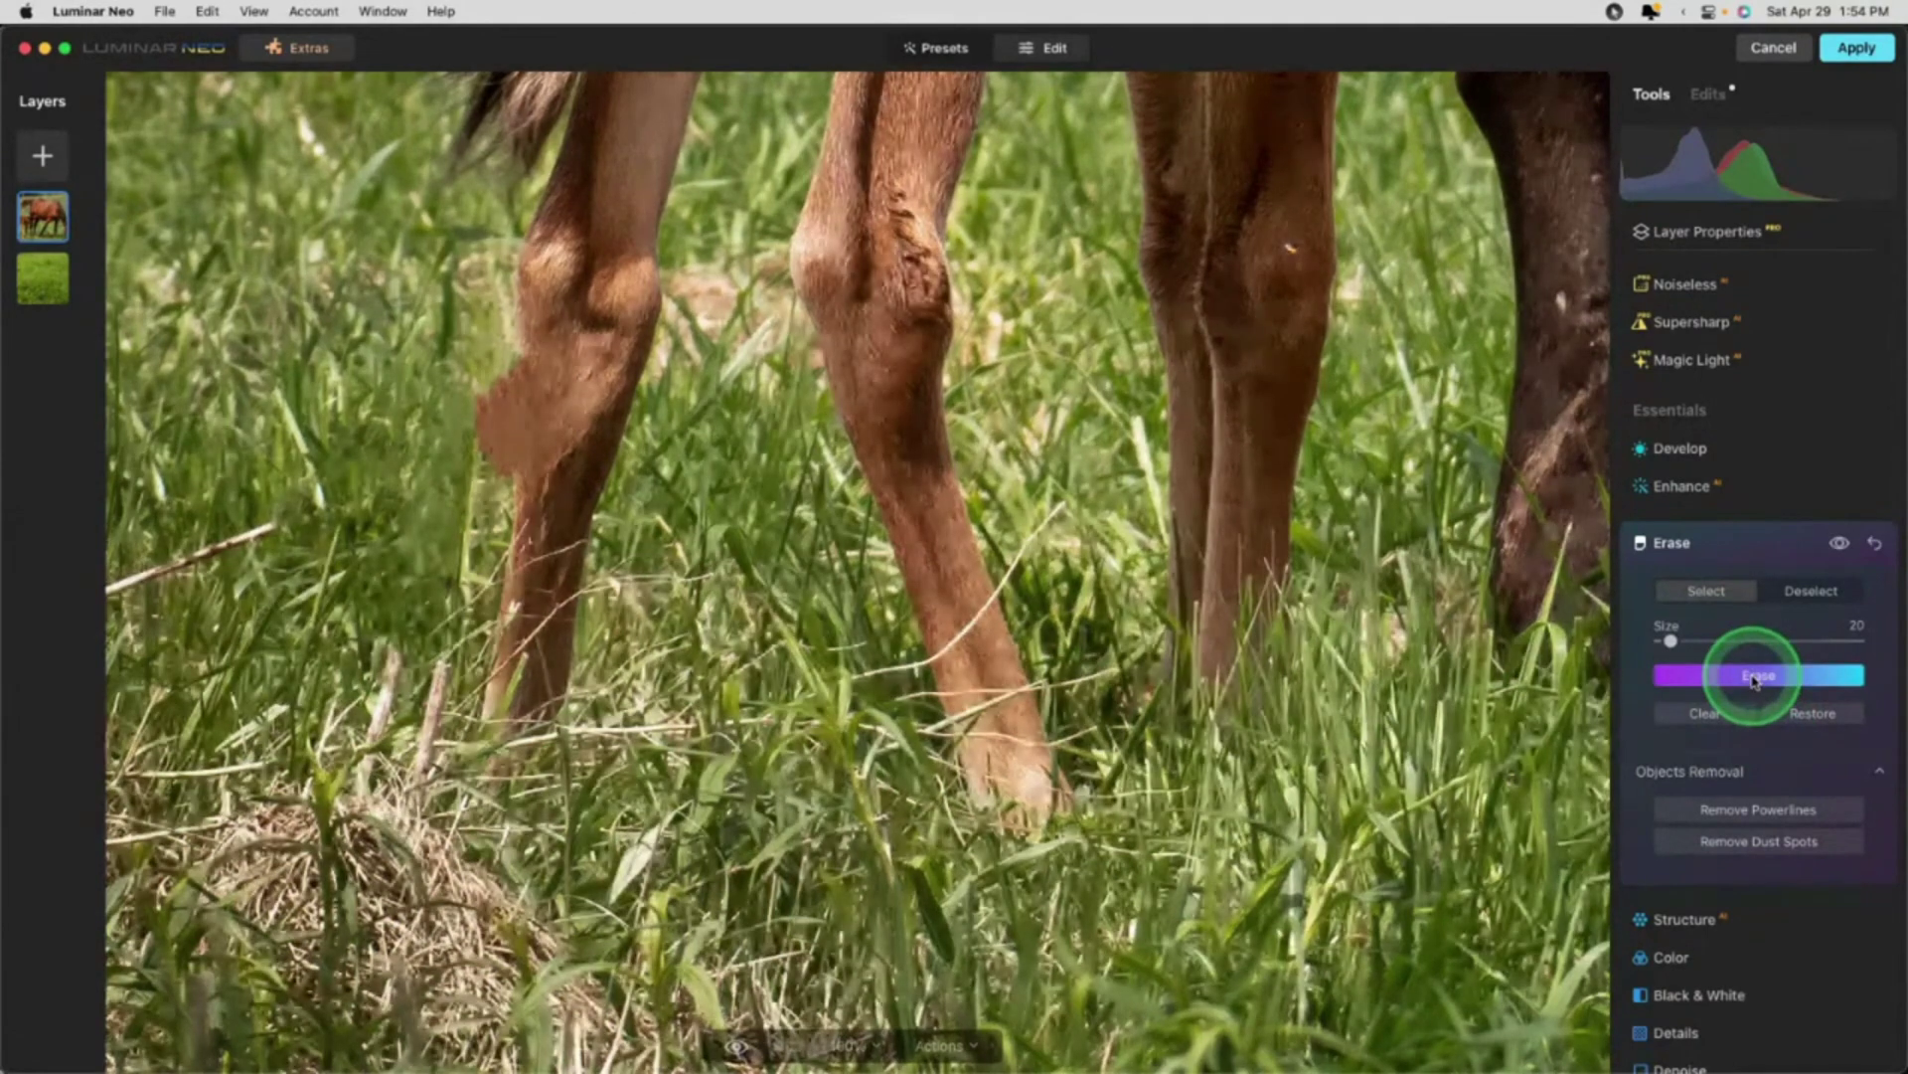
# Step: Switch from Erase to Clone and try cloning nearby grass over the brown patch by the leg
pyautogui.click(1736, 546)
pyautogui.scroll(-10, 1725, 537)
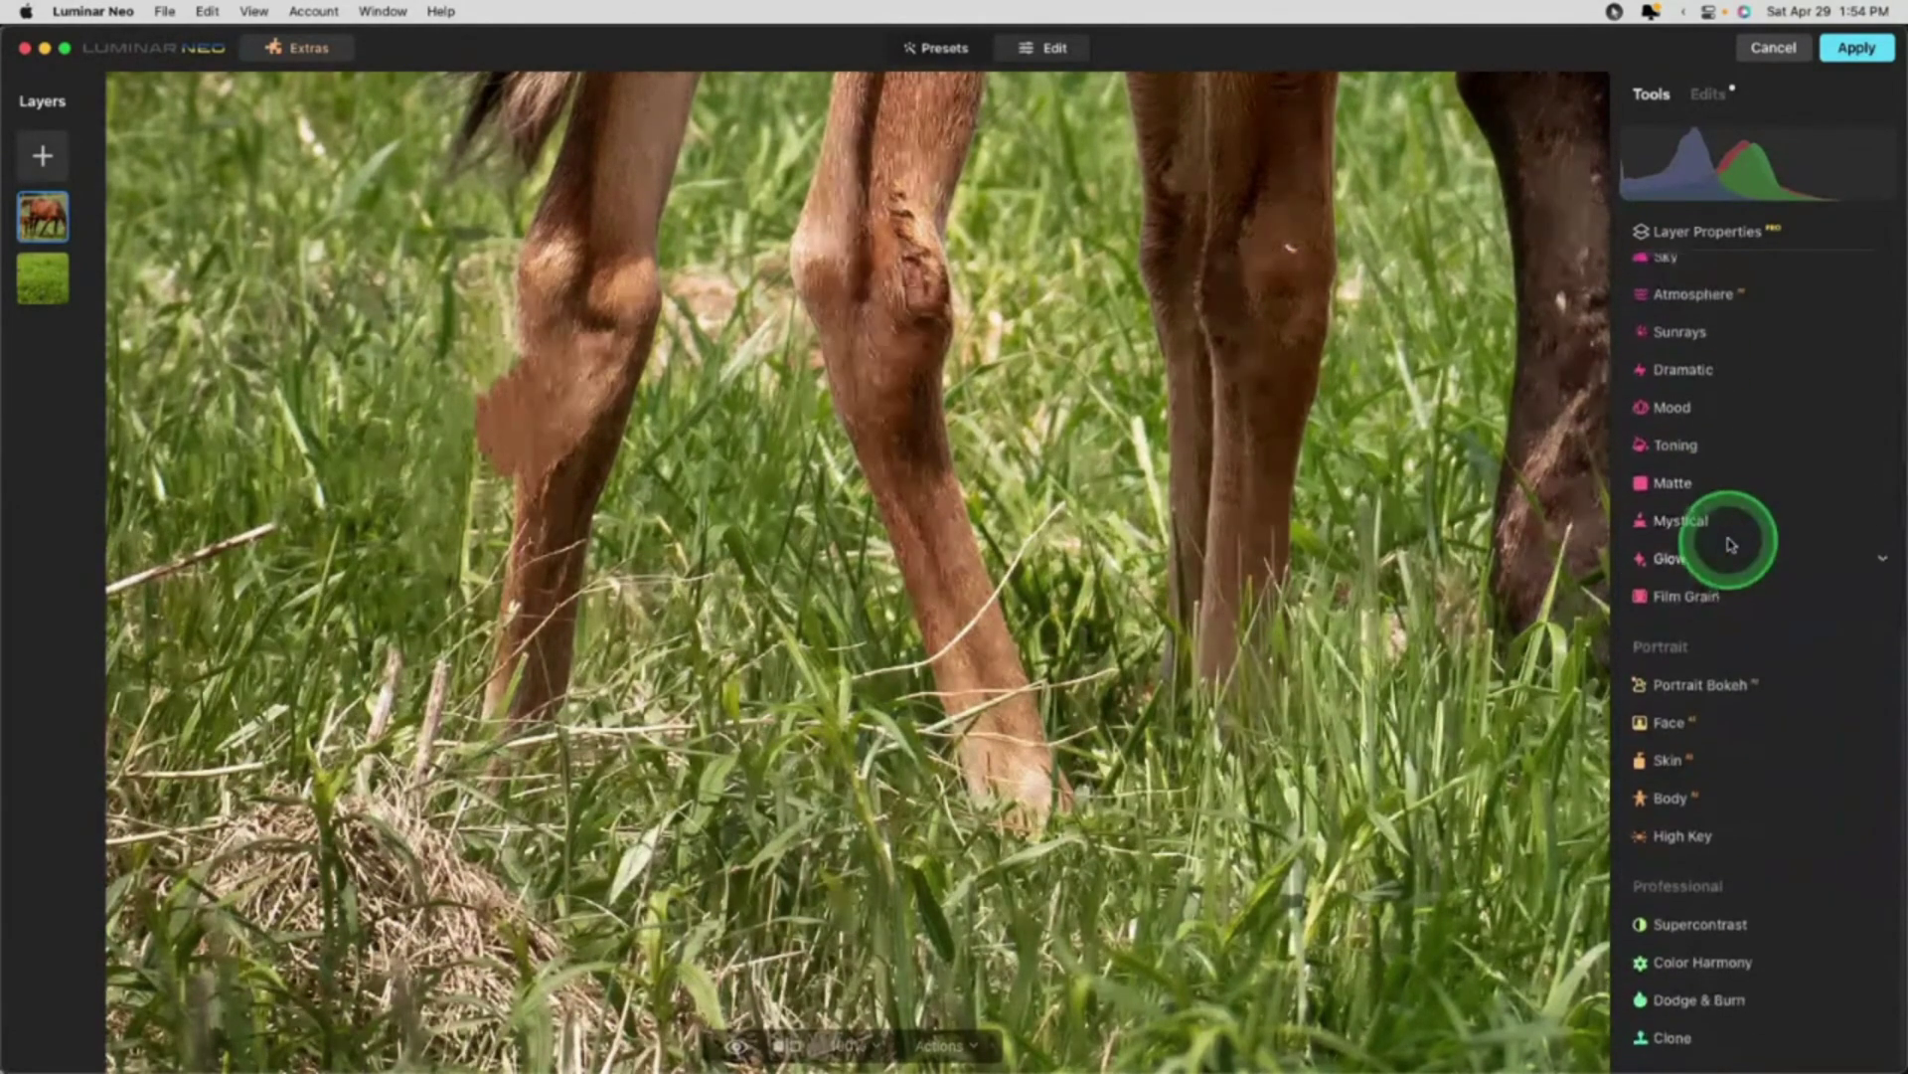
pyautogui.click(1673, 1044)
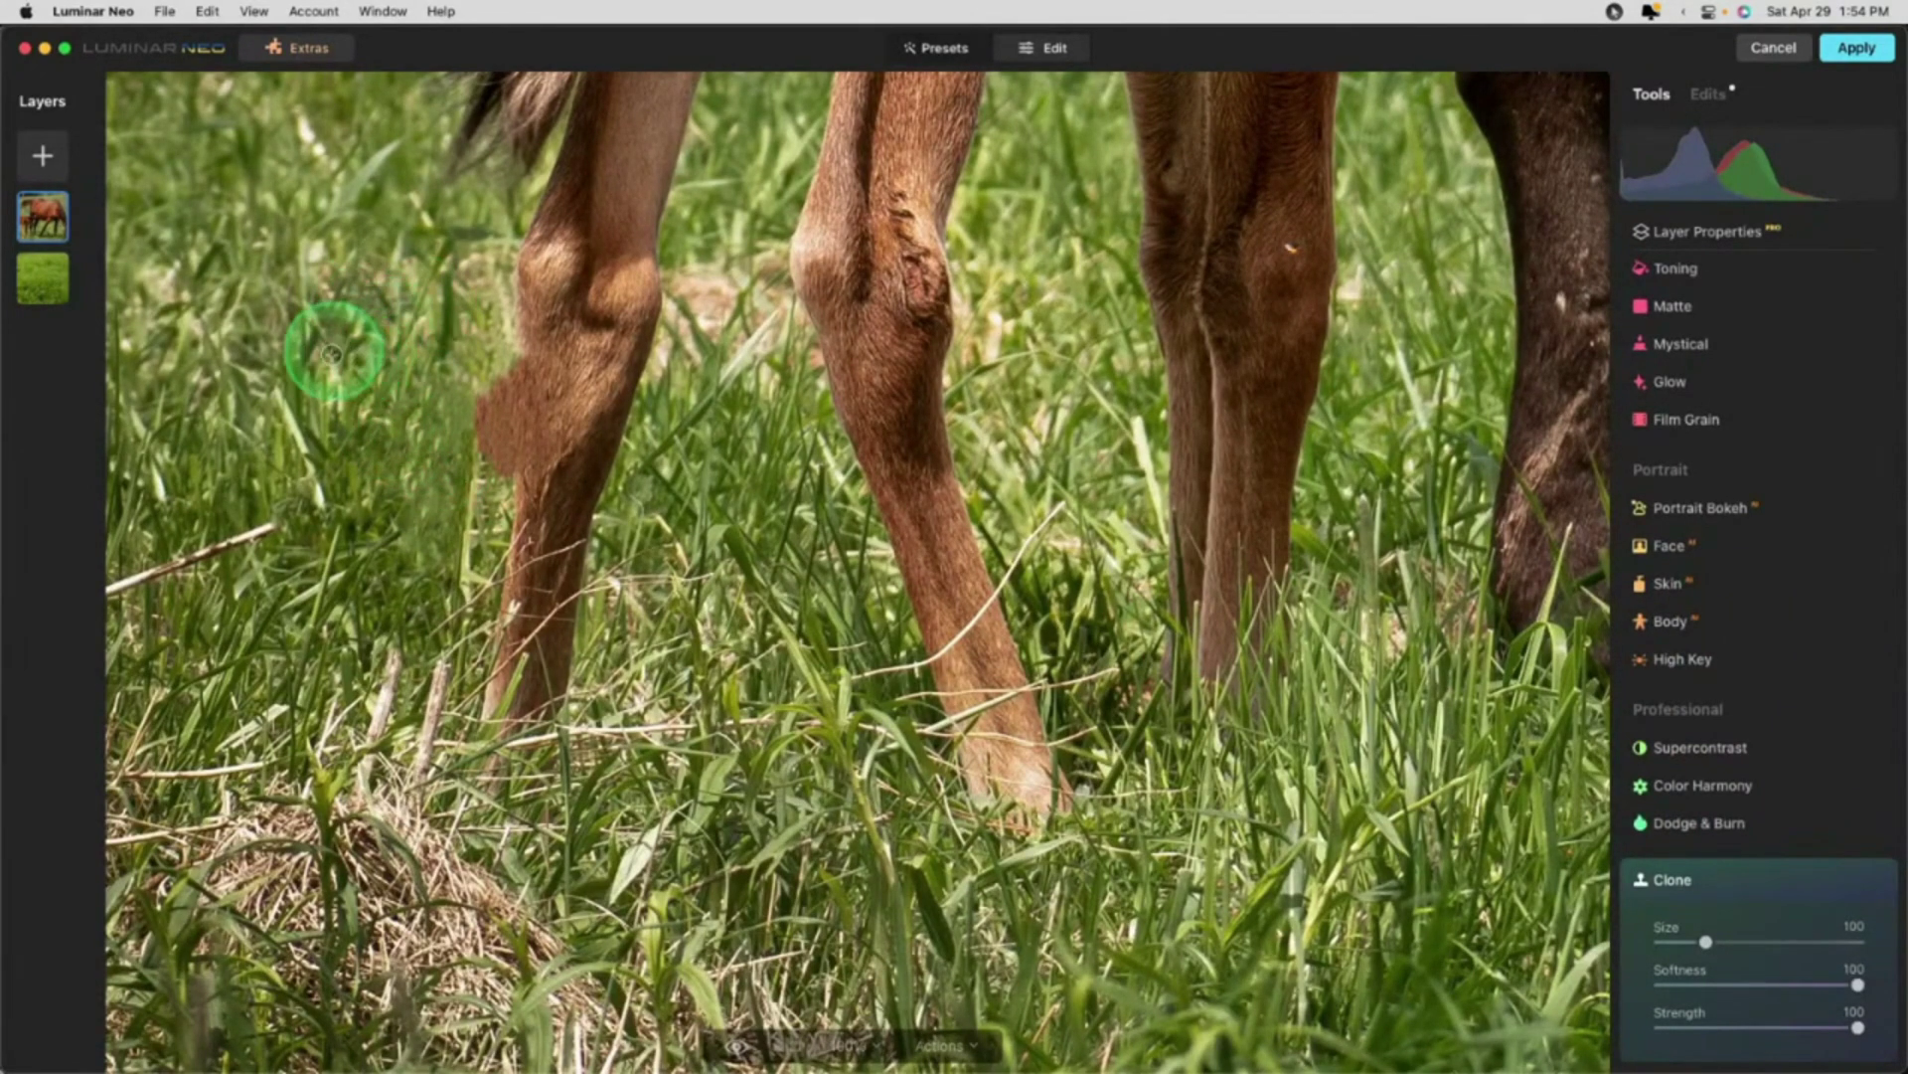
pyautogui.keyDown('alt'); pyautogui.click(305, 370); pyautogui.keyUp('alt')
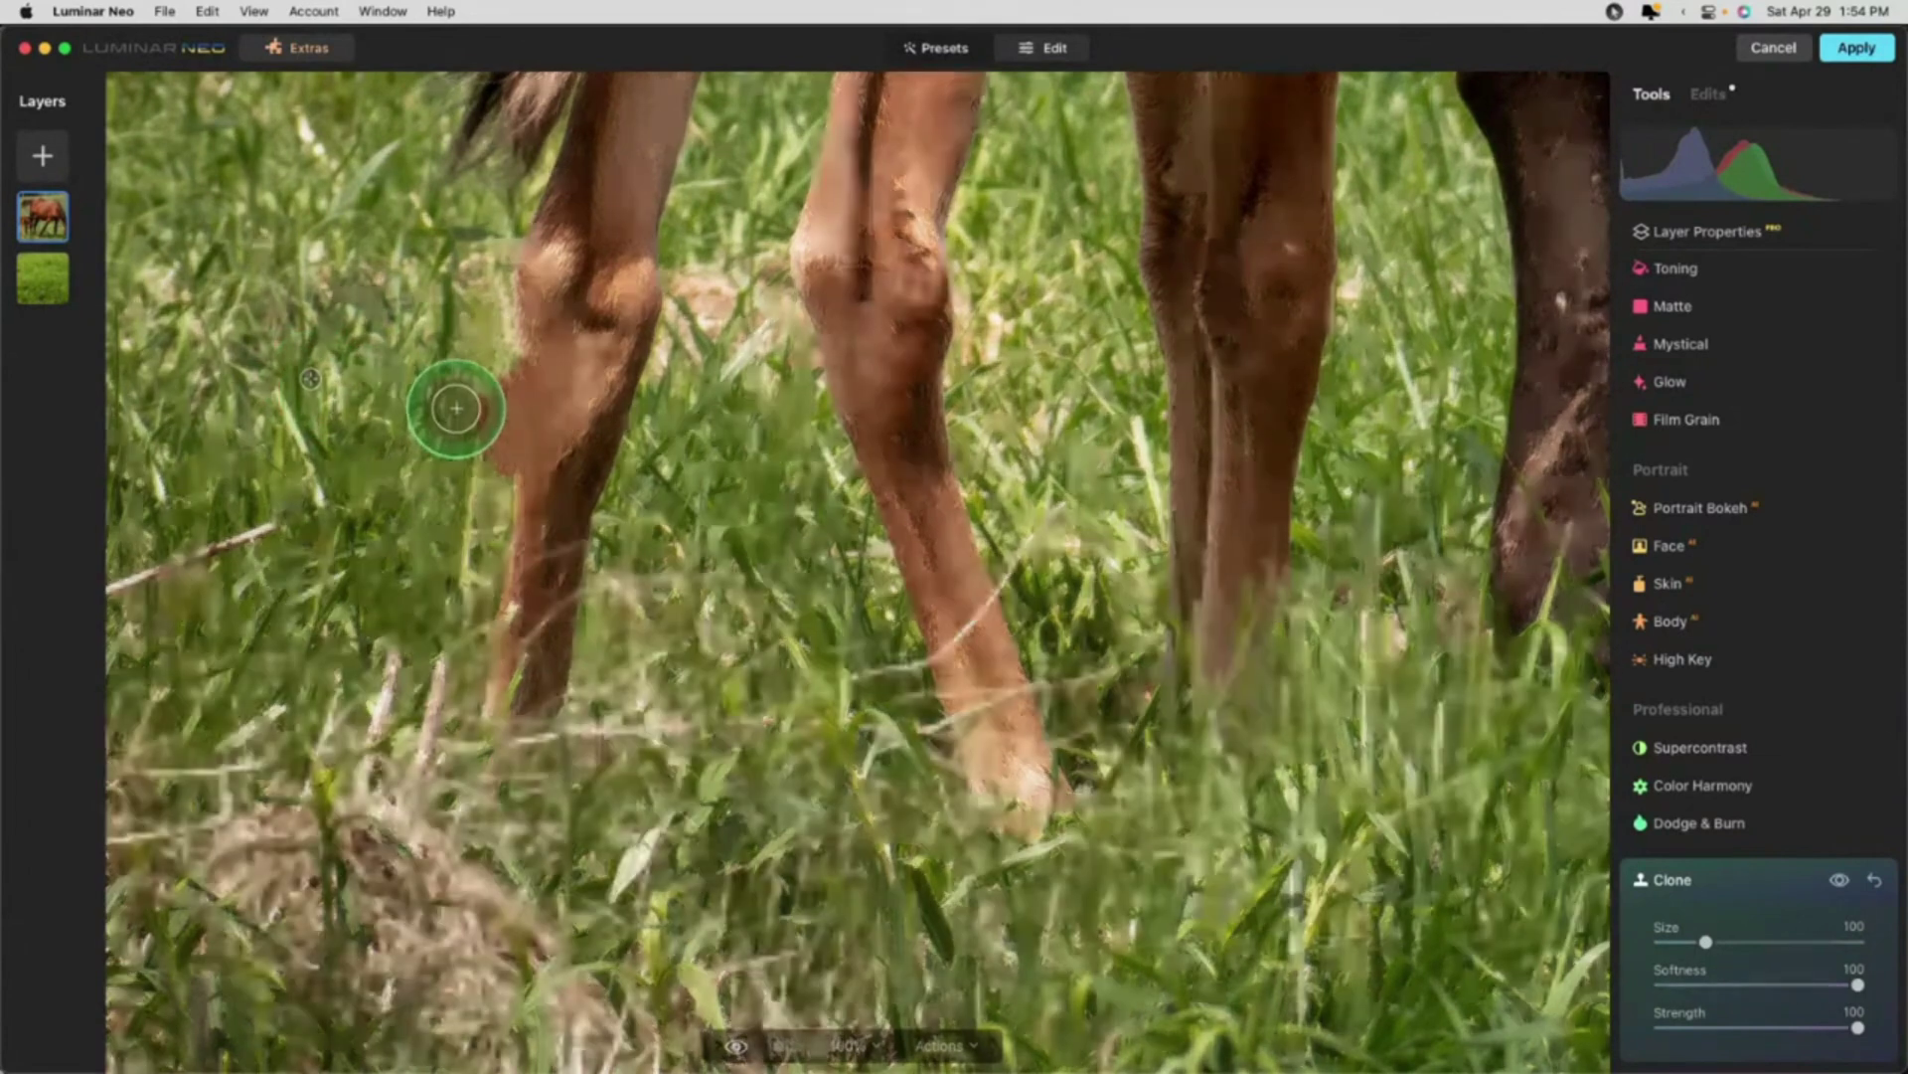
pyautogui.moveTo(457, 405)
pyautogui.mouseDown()
pyautogui.moveTo(467, 465)
pyautogui.moveTo(473, 396)
pyautogui.moveTo(452, 370)
pyautogui.mouseUp()
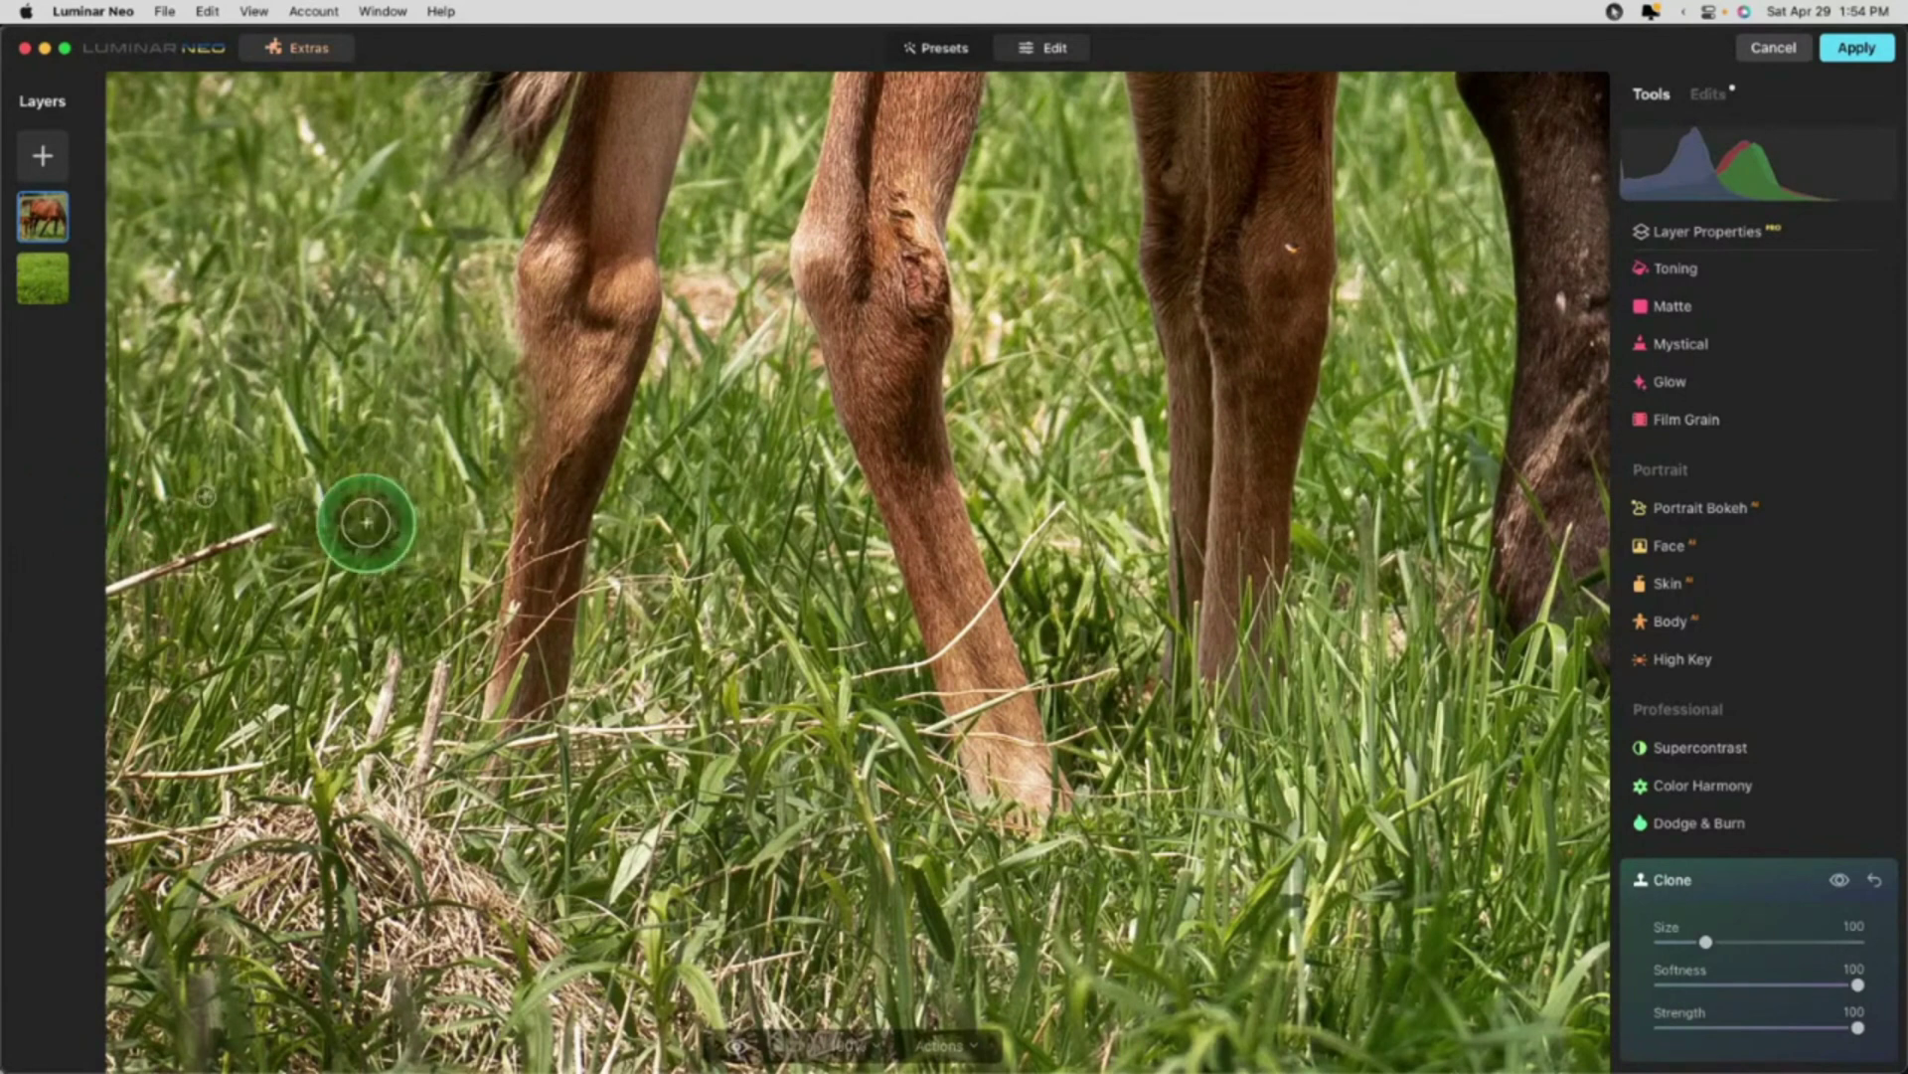
pyautogui.click(202, 9)
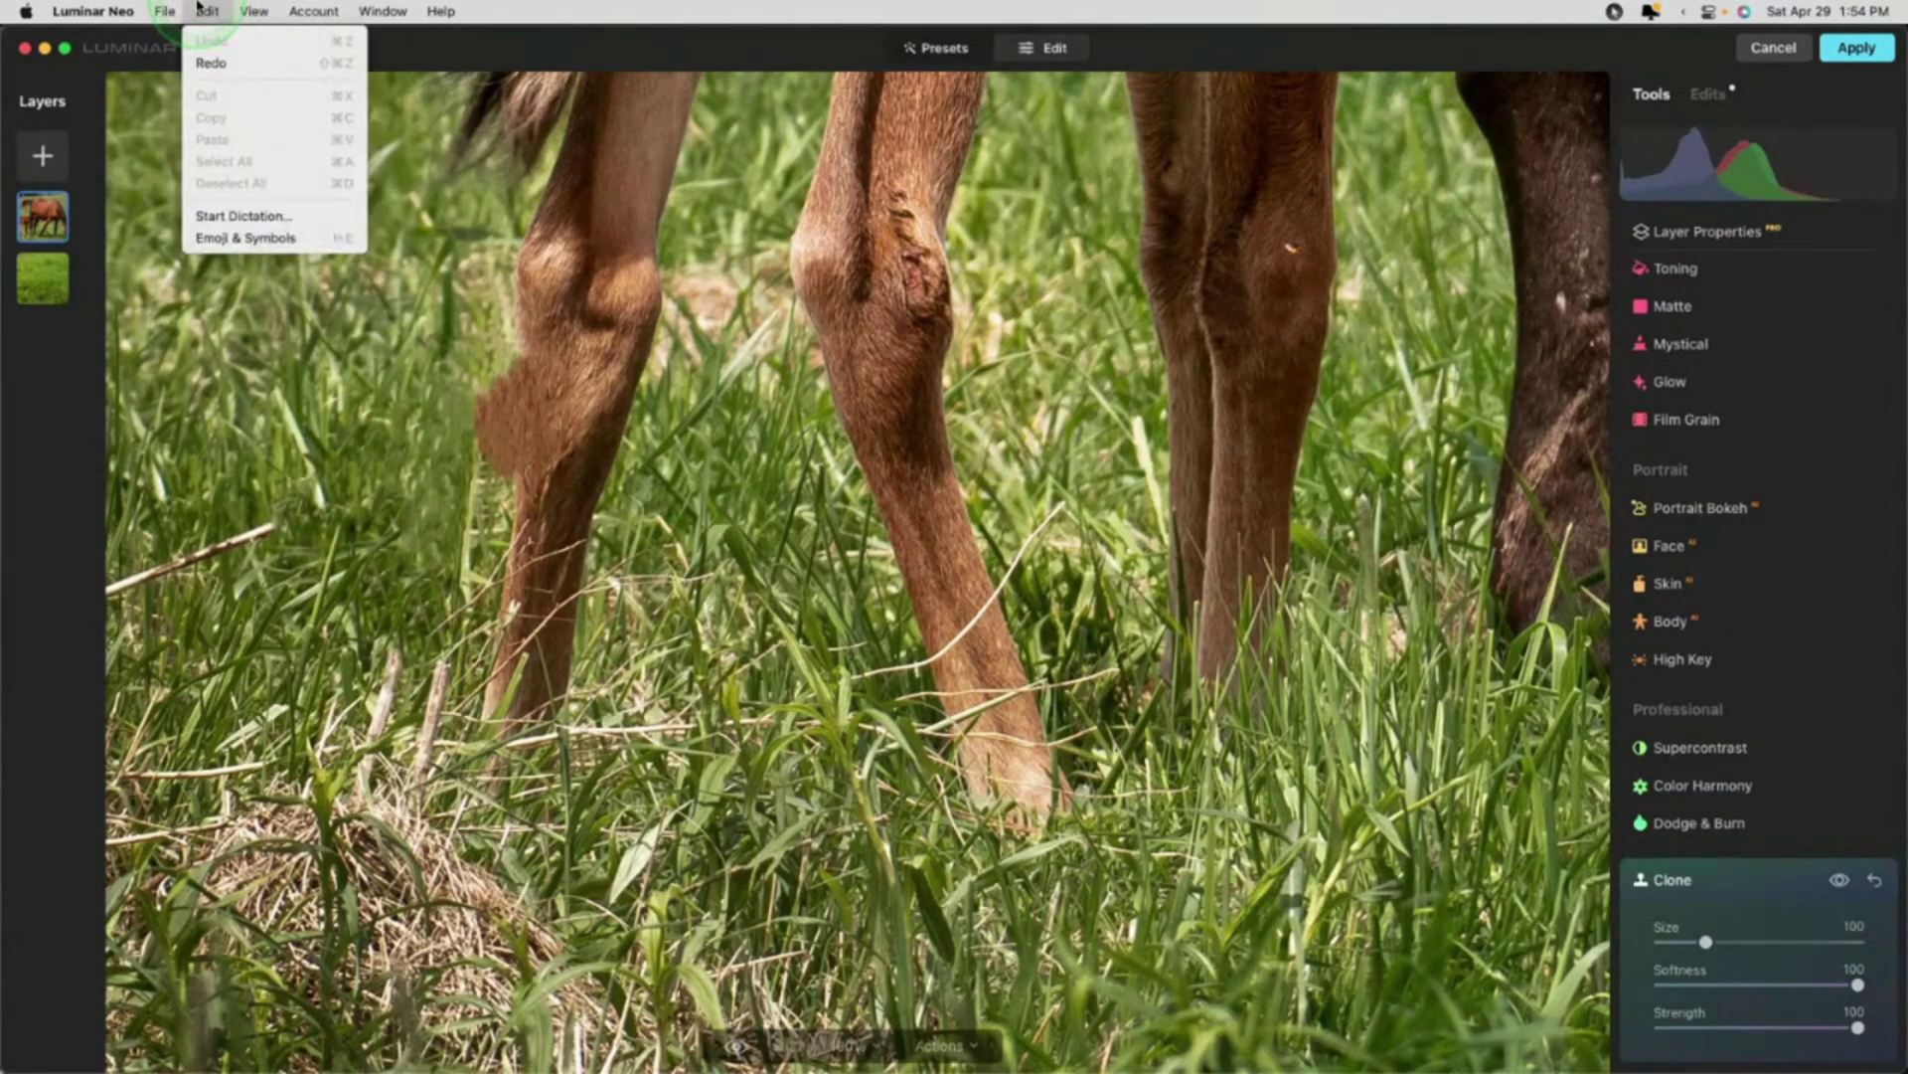
# Step: Set the clone brush to Size 77 and Softness 29
pyautogui.click(198, 8)
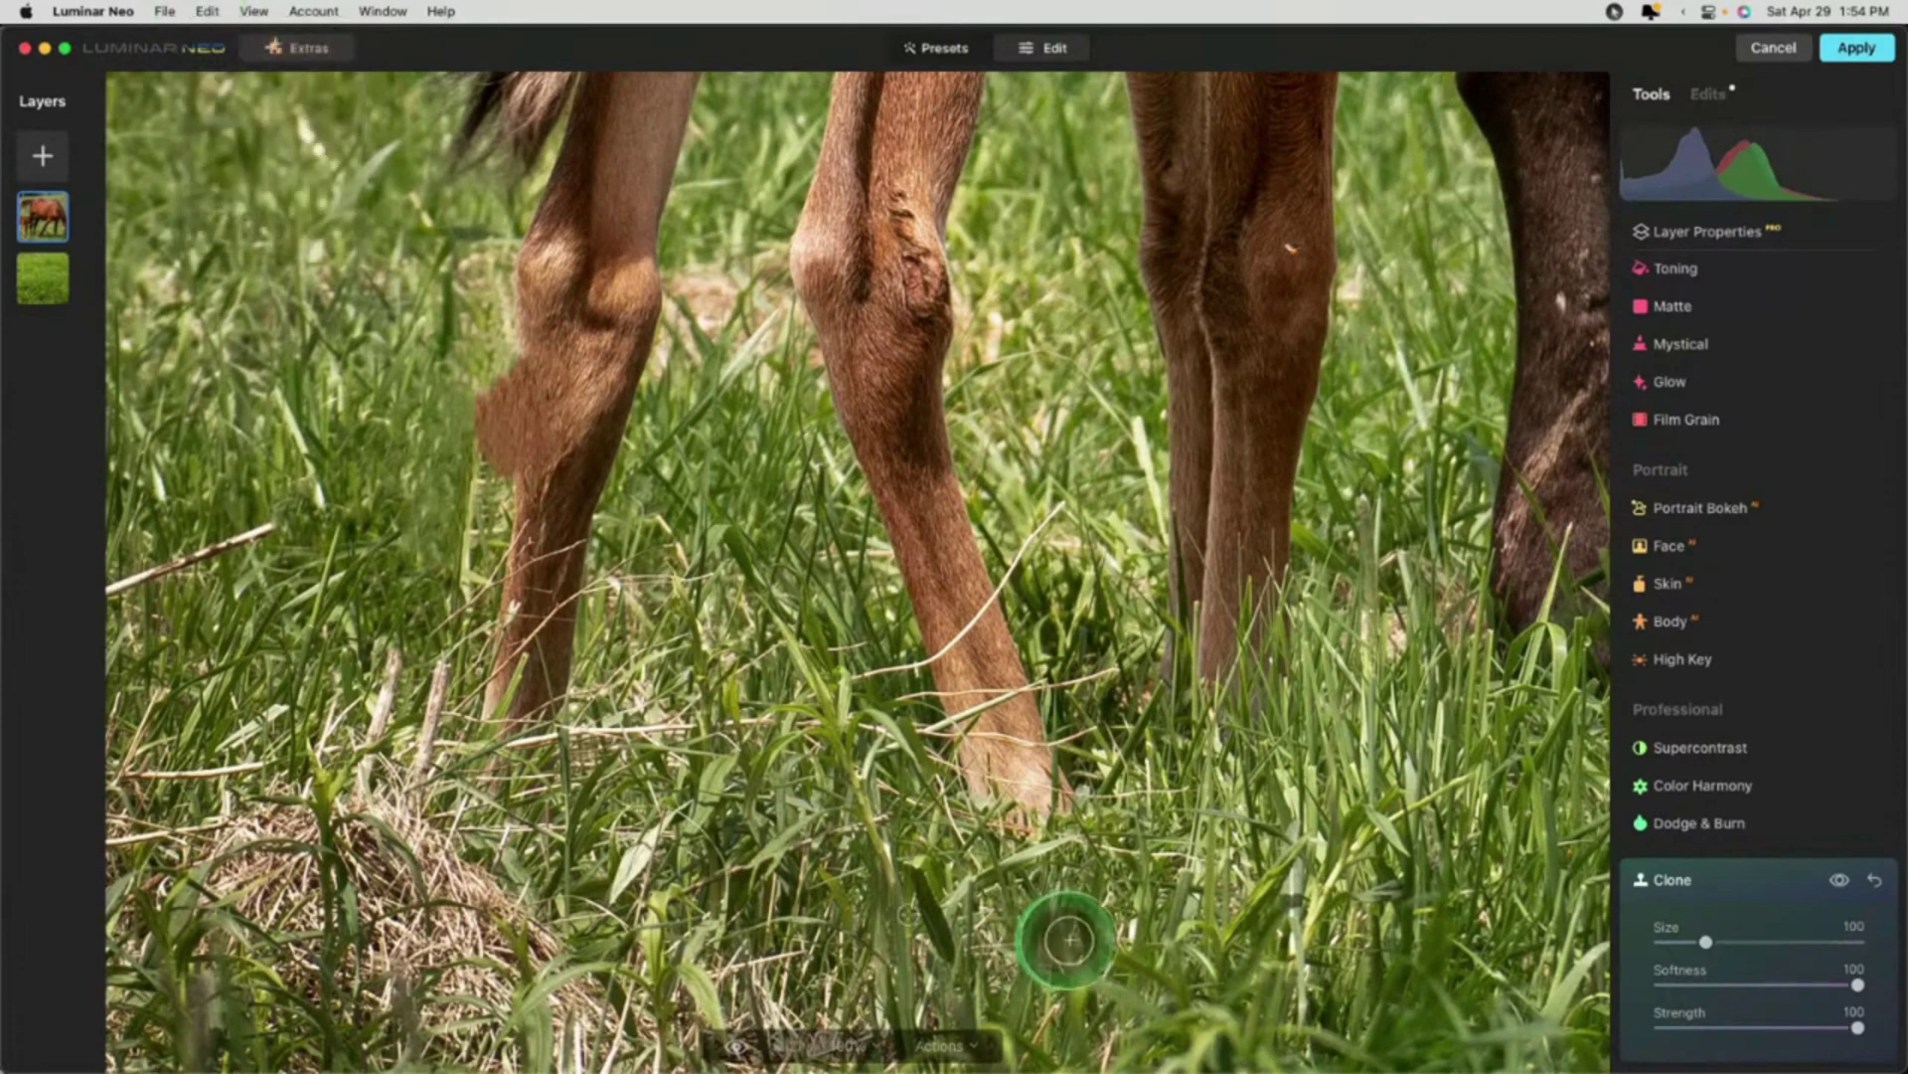
pyautogui.click(1765, 986)
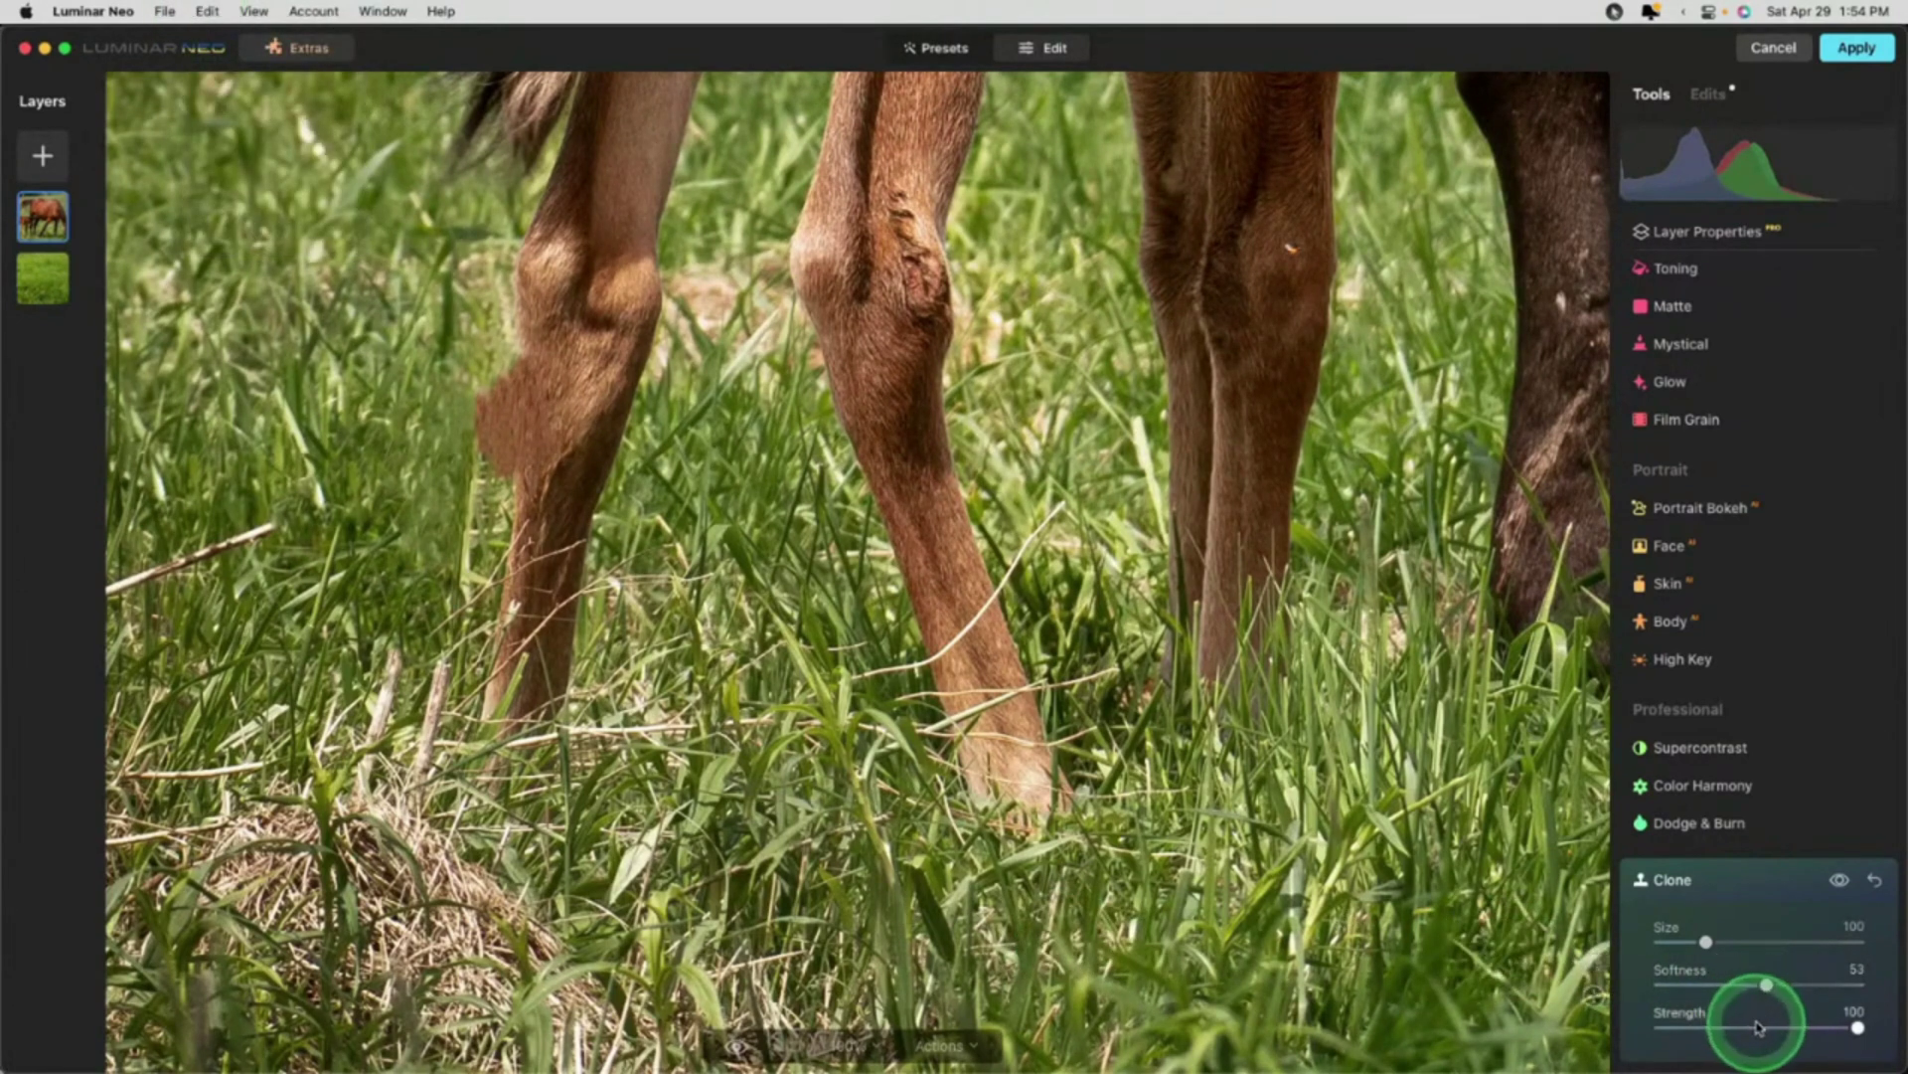
pyautogui.click(1695, 940)
pyautogui.click(1719, 985)
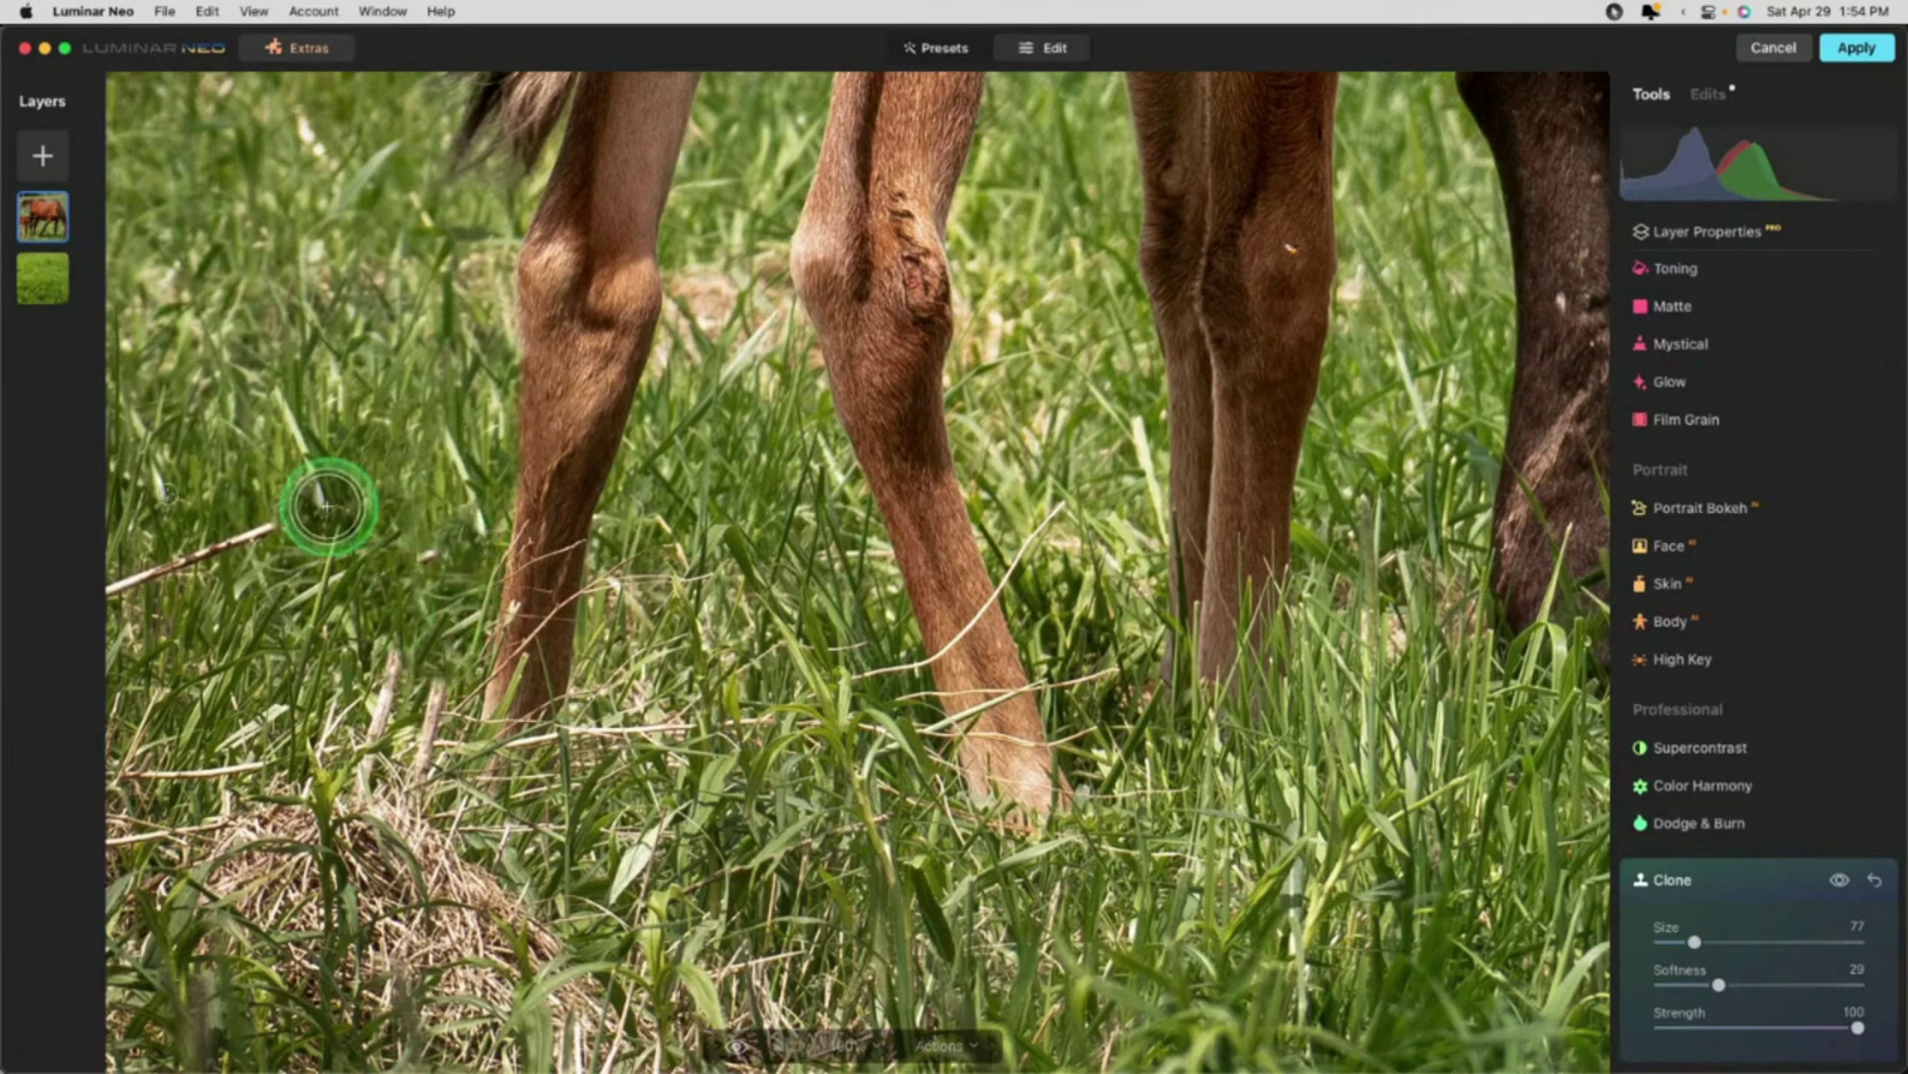
# Step: Clone grass over the brown patch and stick, undoing the last stroke on the stick
pyautogui.keyDown('alt'); pyautogui.click(388, 514); pyautogui.keyUp('alt')
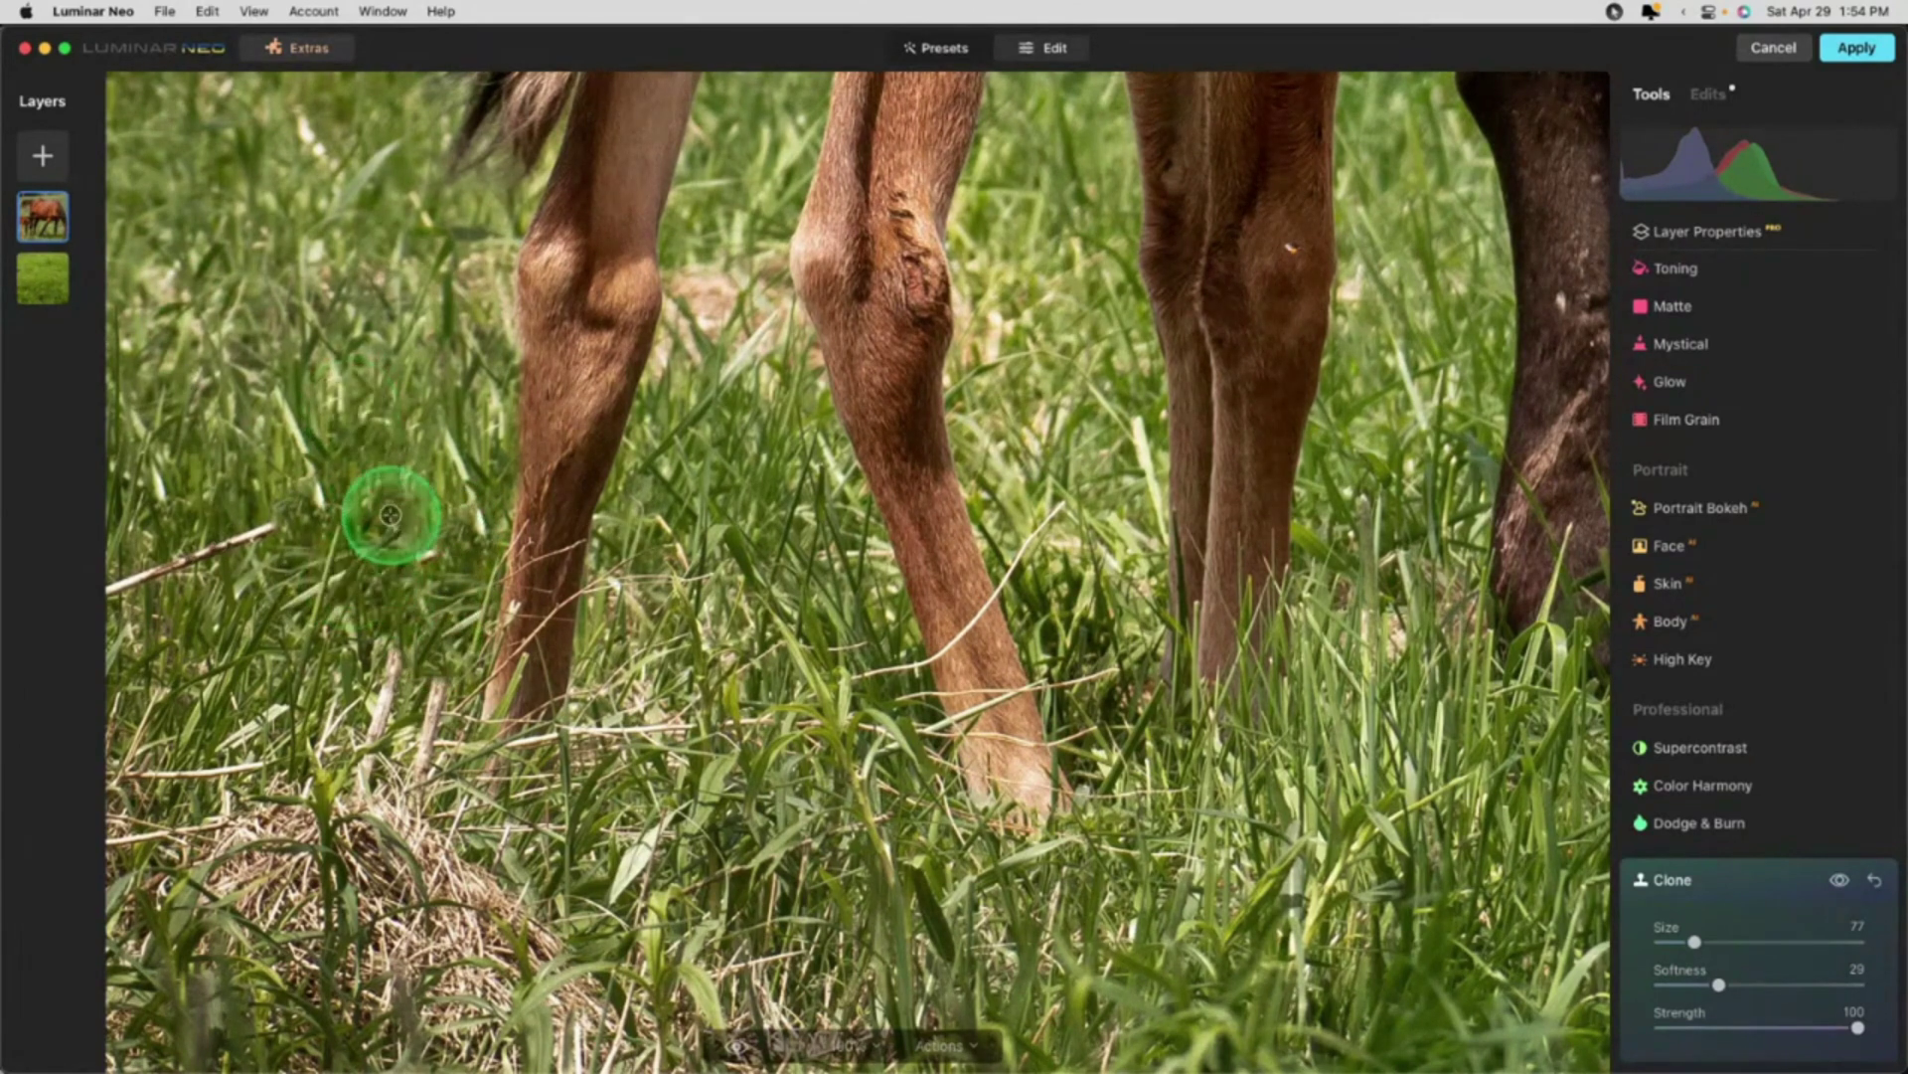
pyautogui.moveTo(375, 646)
pyautogui.mouseDown()
pyautogui.moveTo(365, 739)
pyautogui.moveTo(307, 669)
pyautogui.mouseUp()
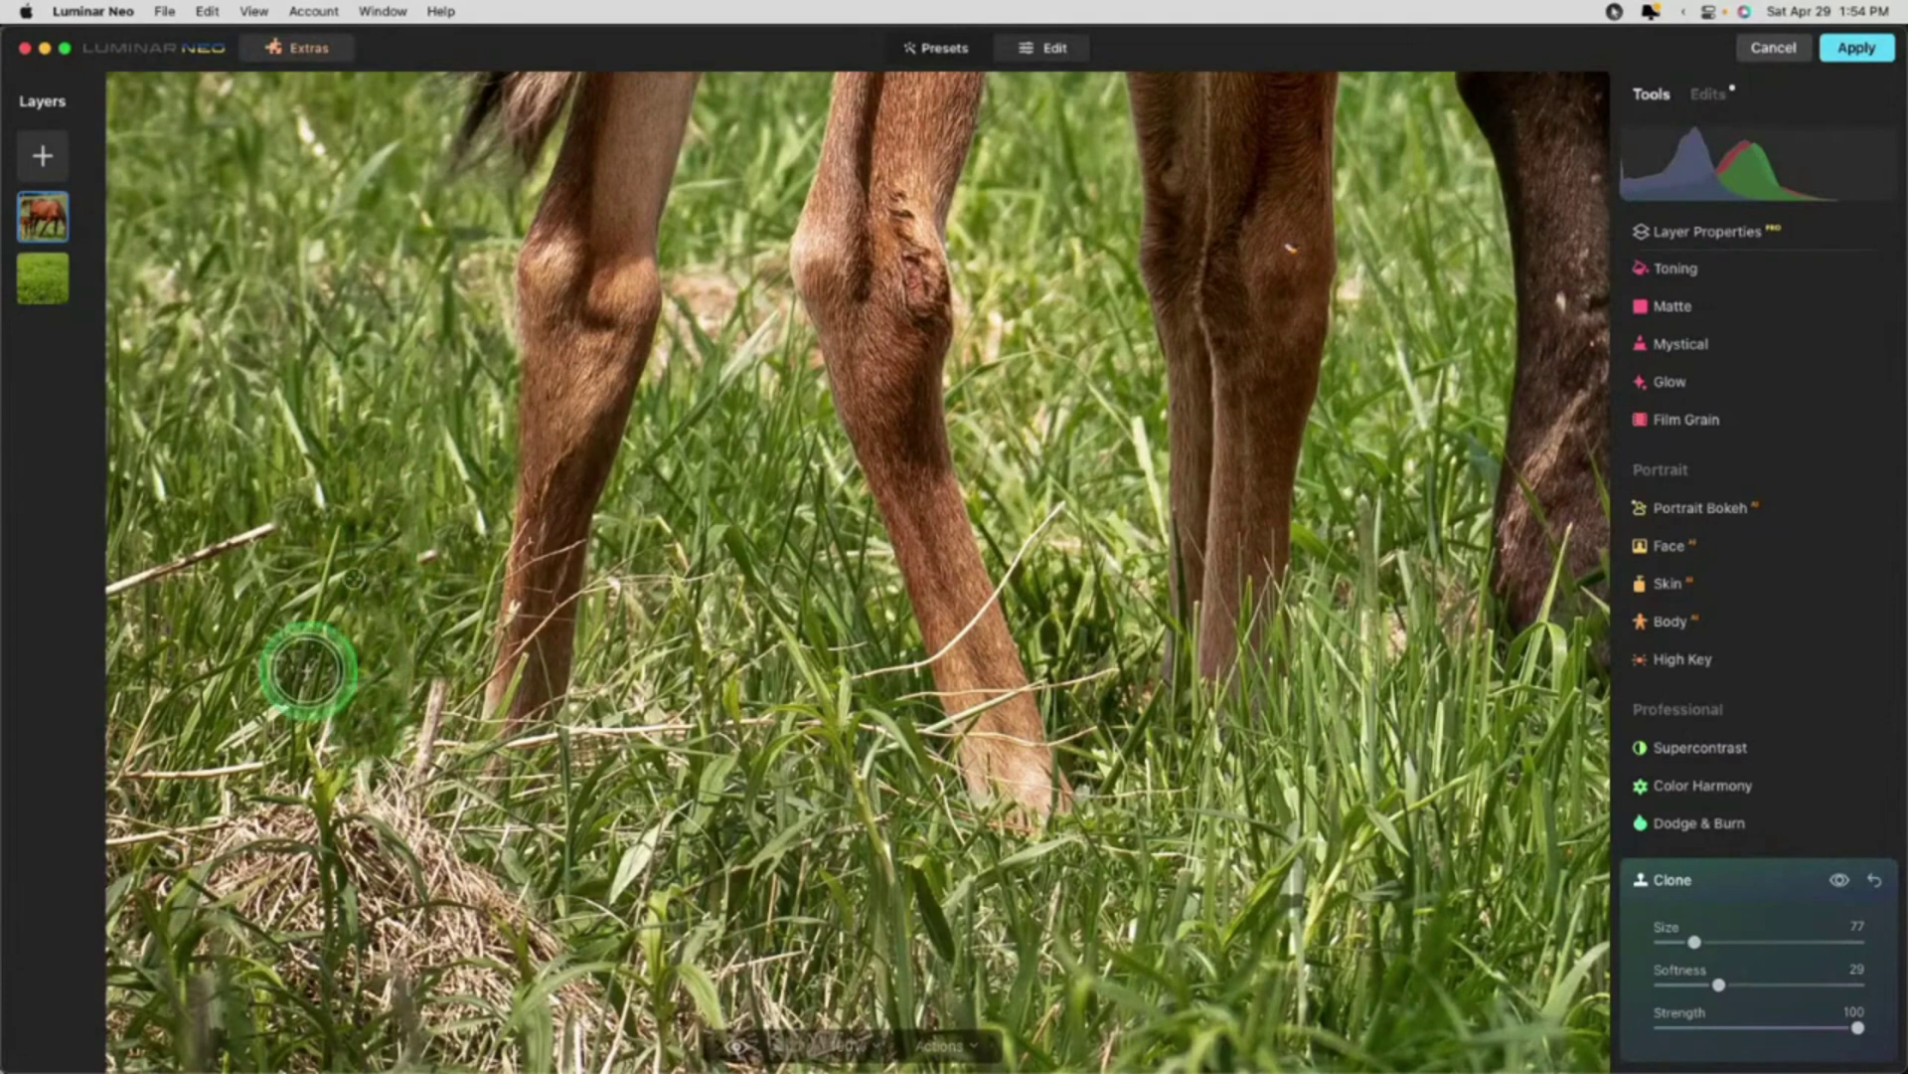
pyautogui.keyDown('alt'); pyautogui.click(370, 425); pyautogui.keyUp('alt')
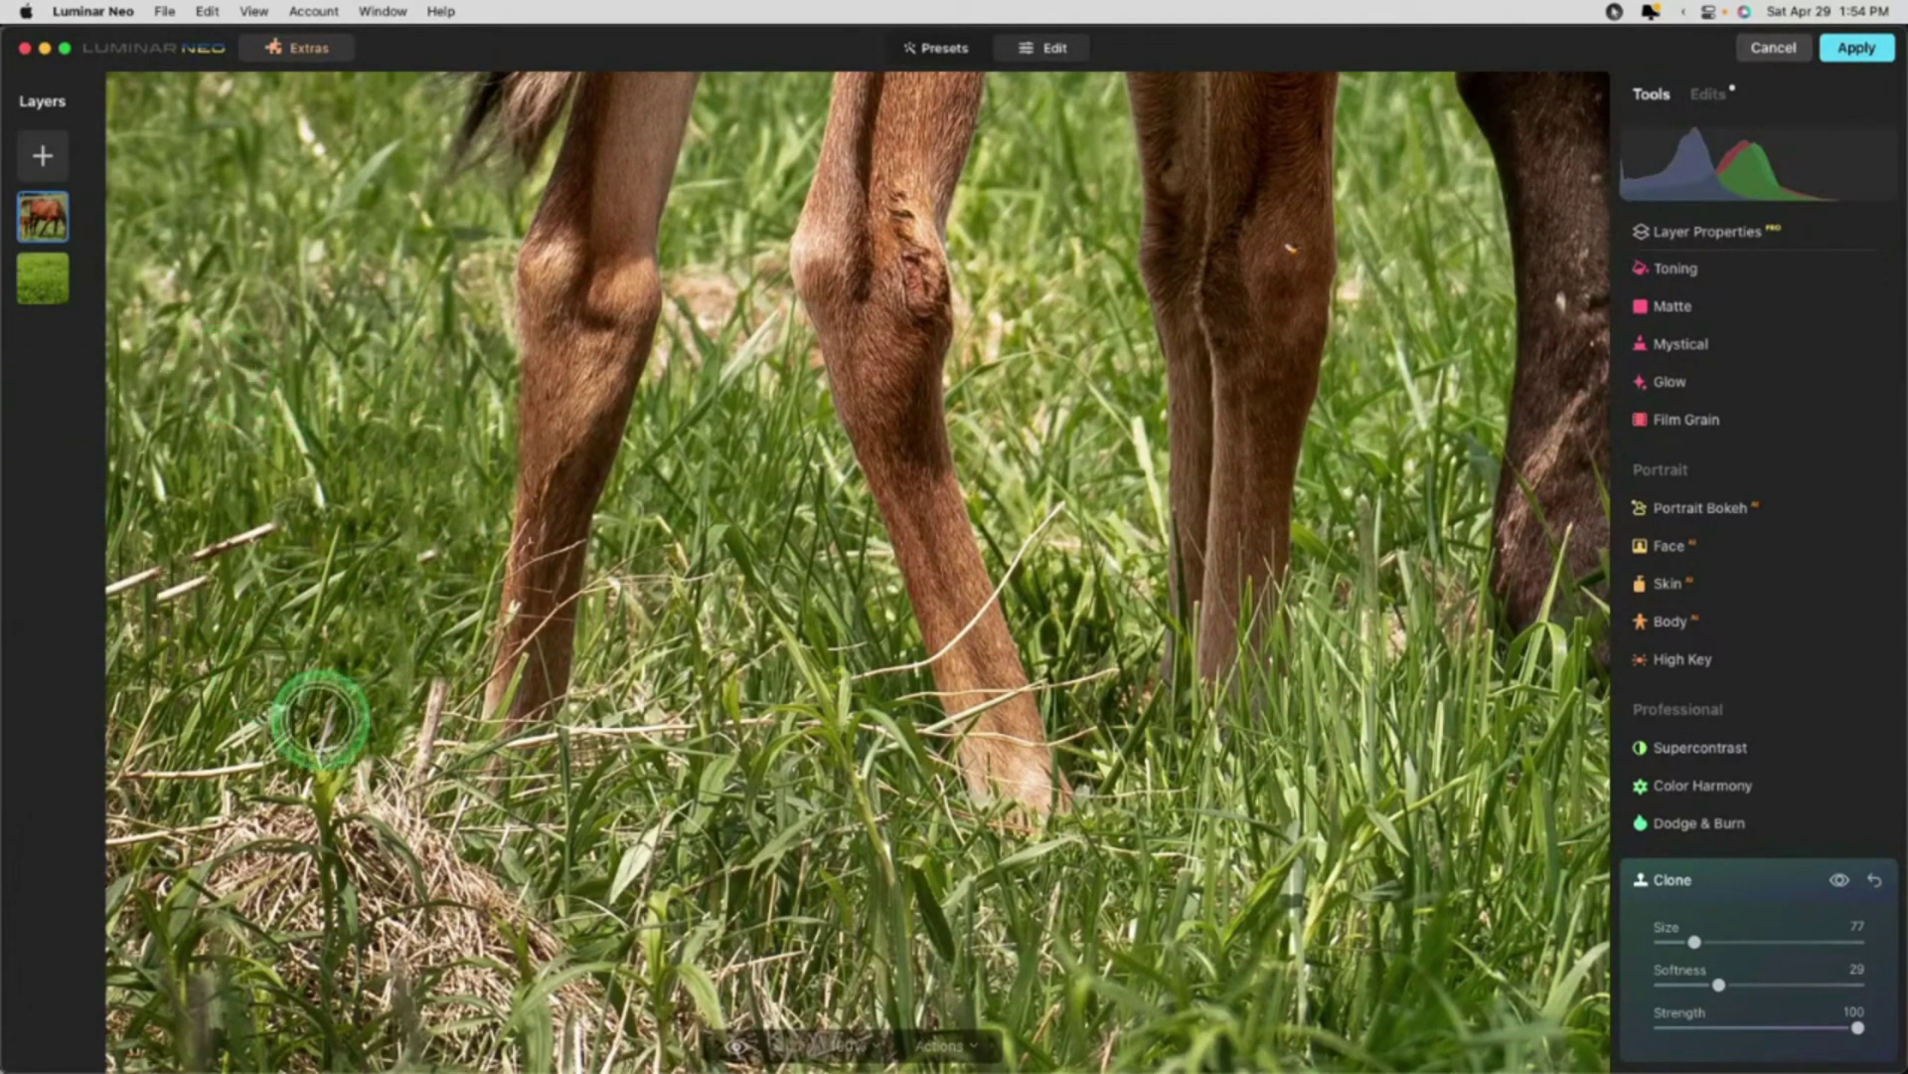
pyautogui.keyDown('alt'); pyautogui.click(424, 373); pyautogui.keyUp('alt')
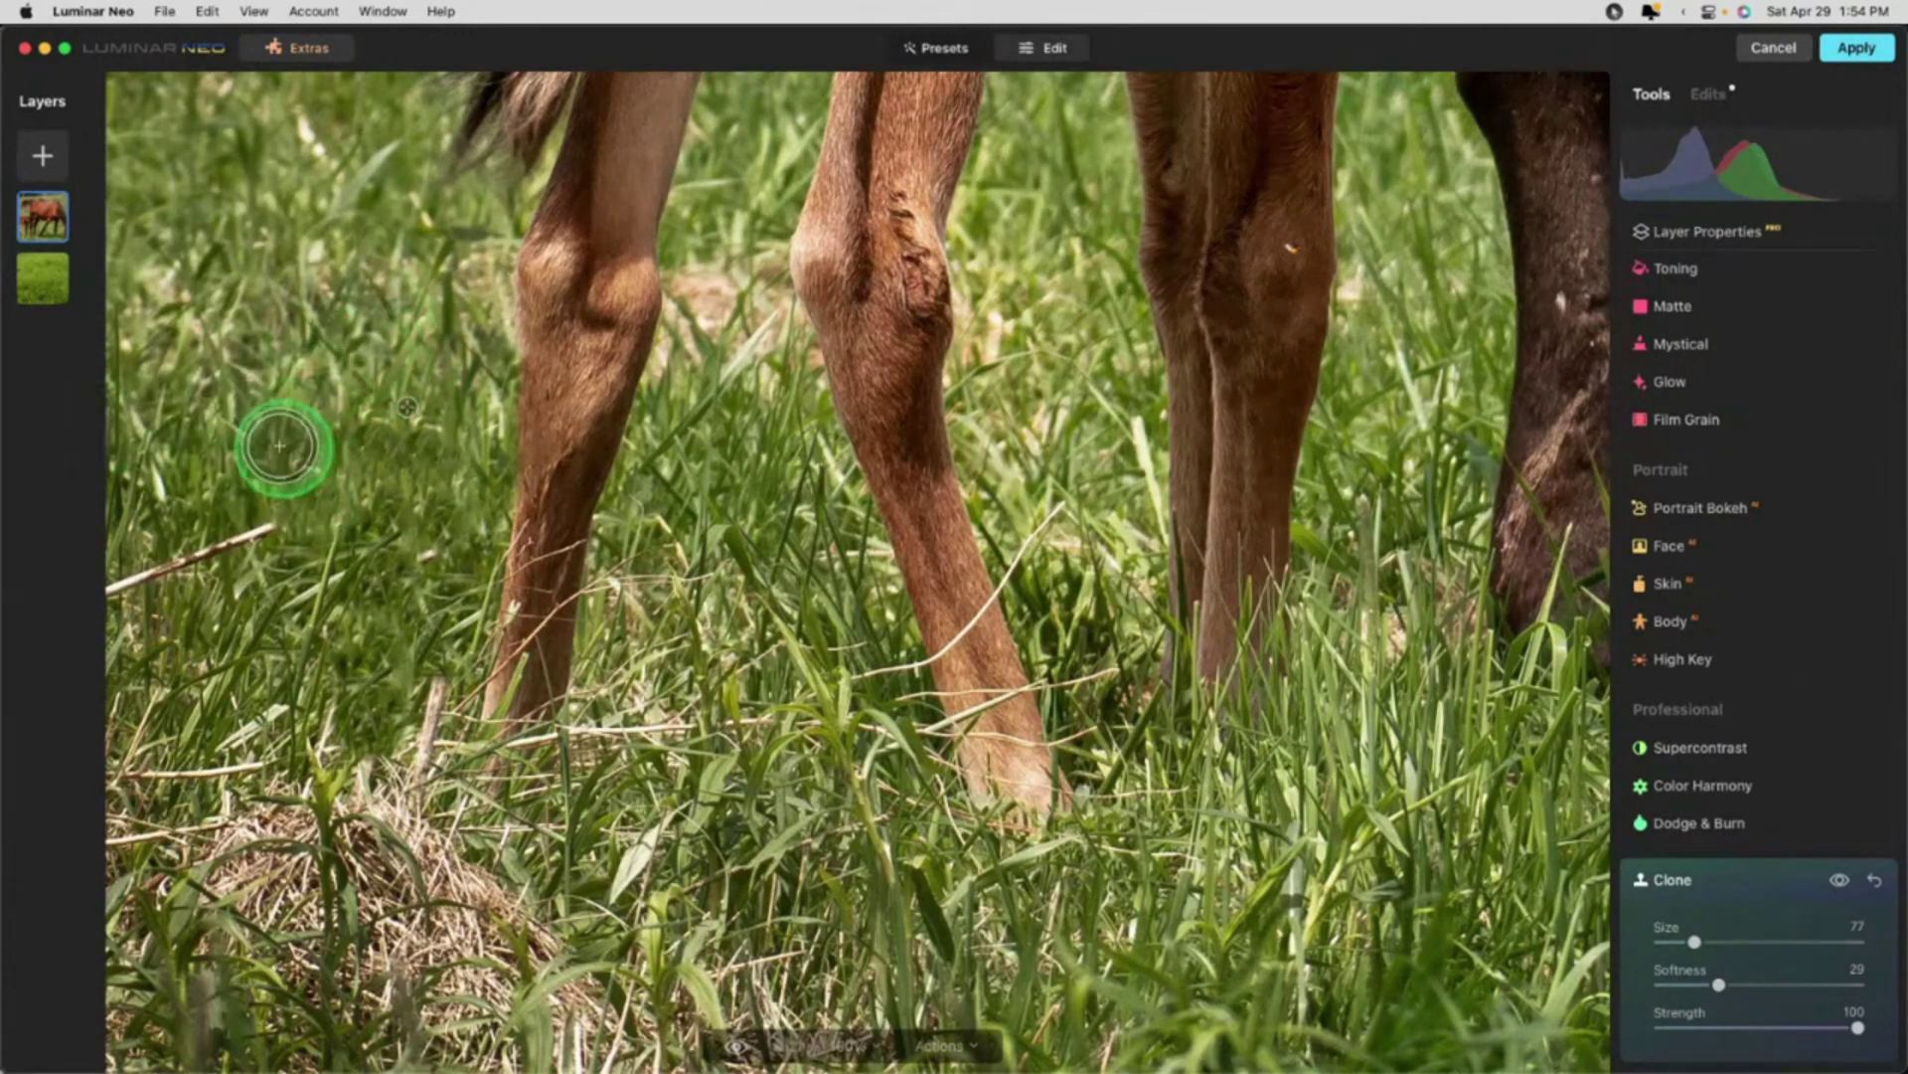
pyautogui.keyDown('alt'); pyautogui.click(165, 334); pyautogui.keyUp('alt')
pyautogui.moveTo(273, 522); pyautogui.dragTo(183, 550)
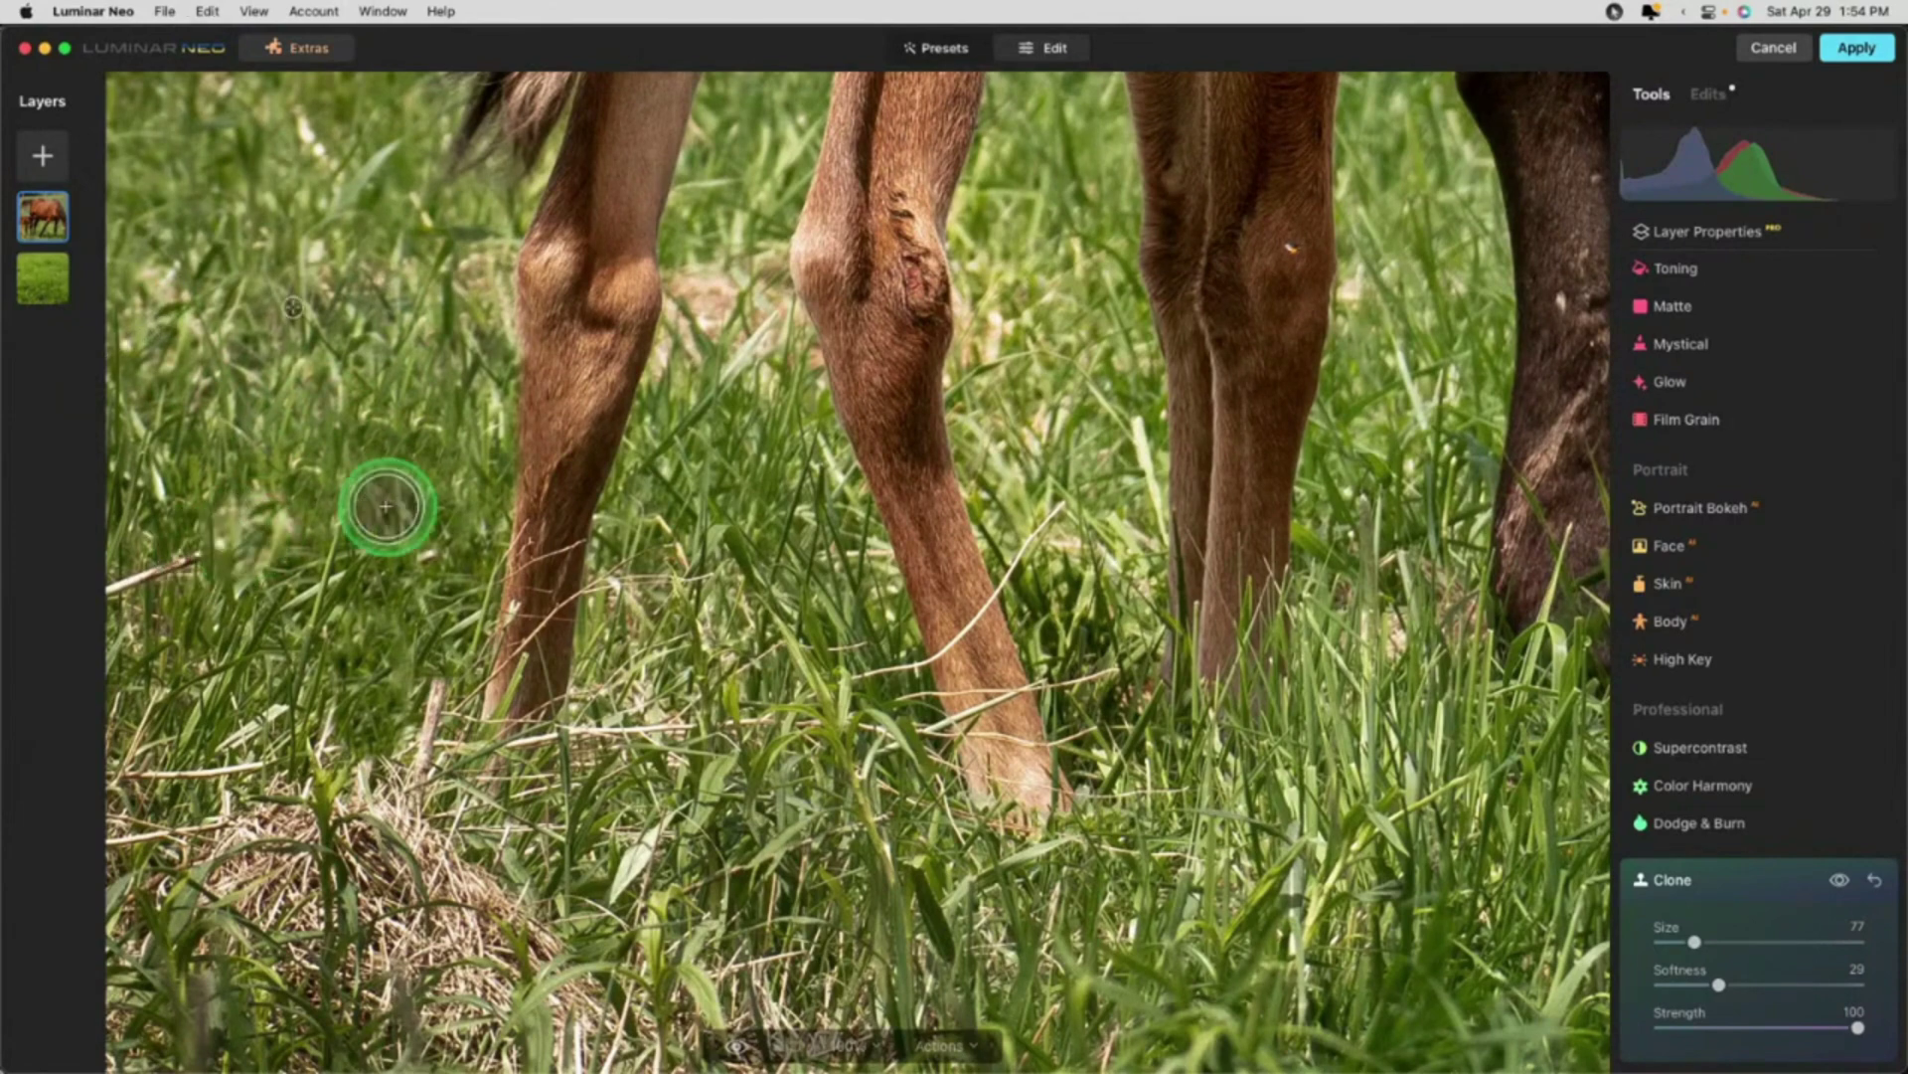
pyautogui.press('super+z')
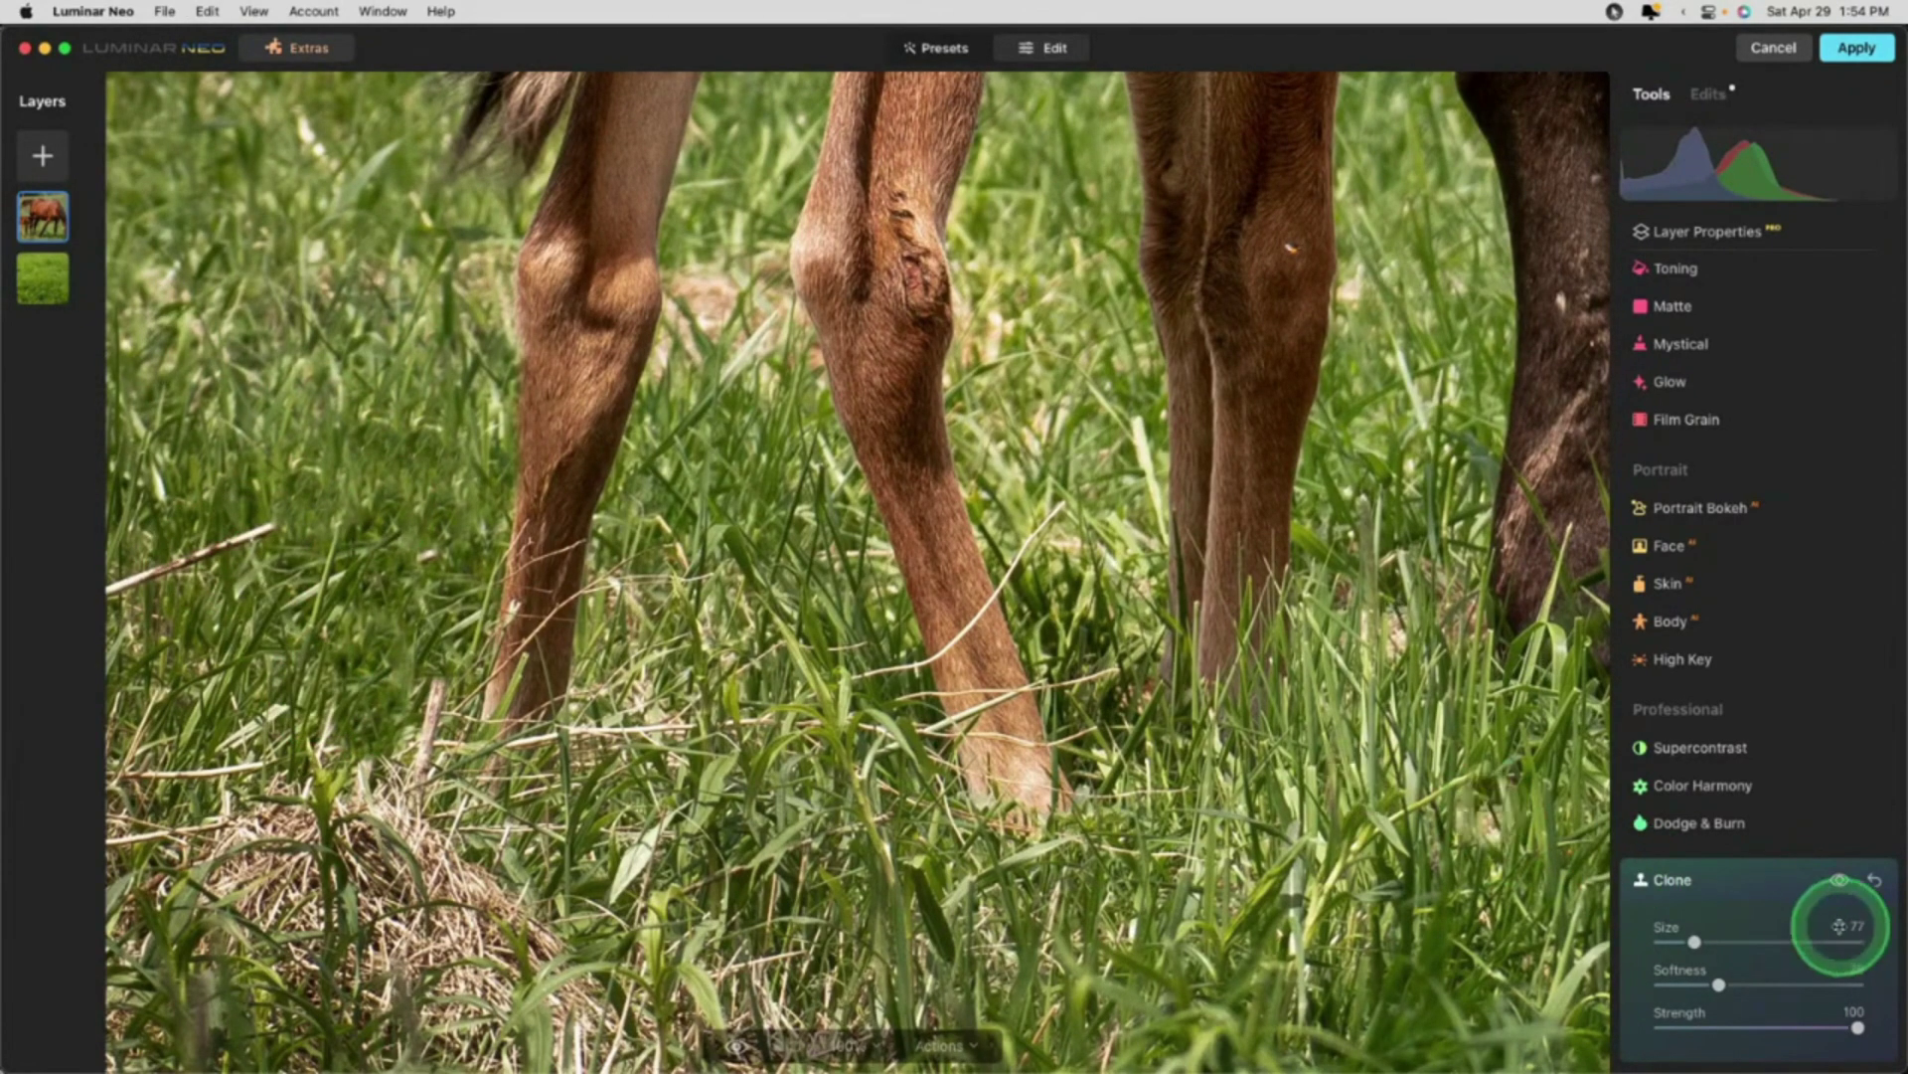
pyautogui.click(1782, 881)
# Step: Fit the whole mare-and-foal composite in the view
pyautogui.press('super+0')
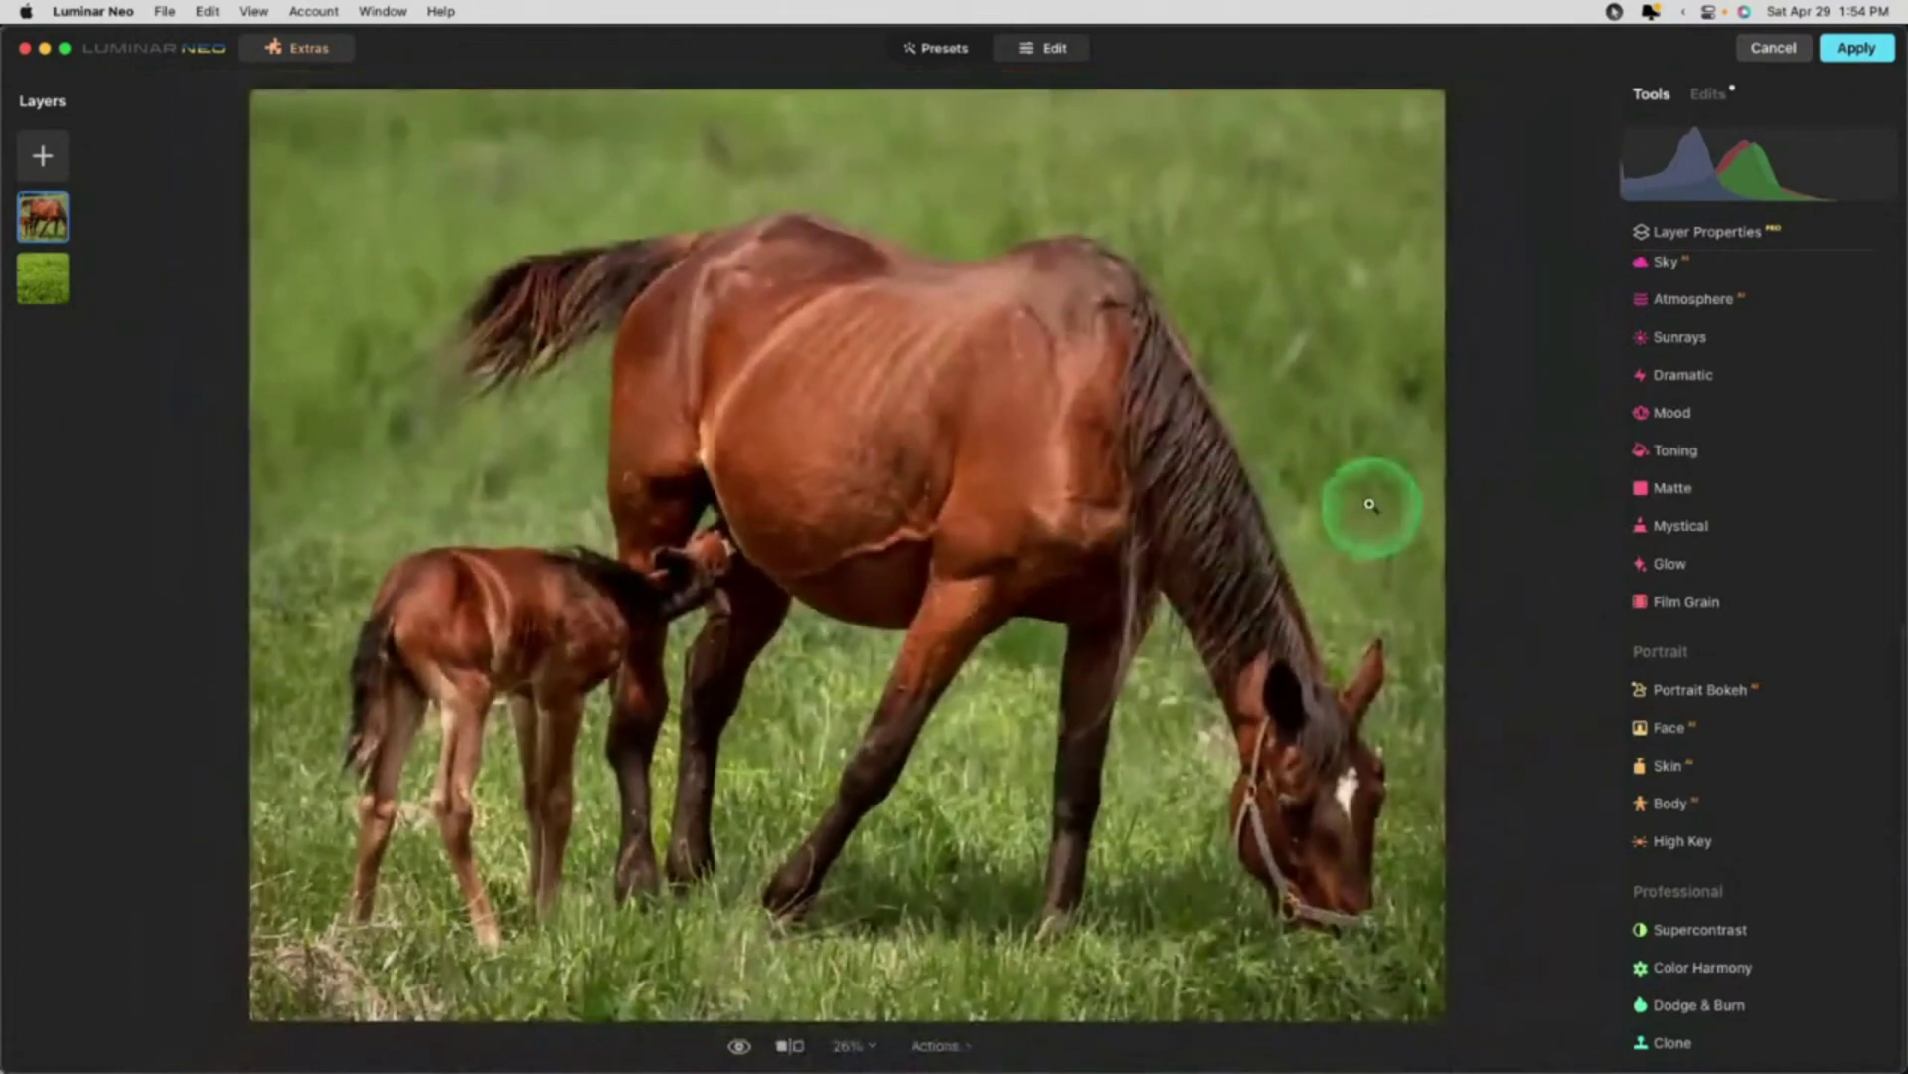